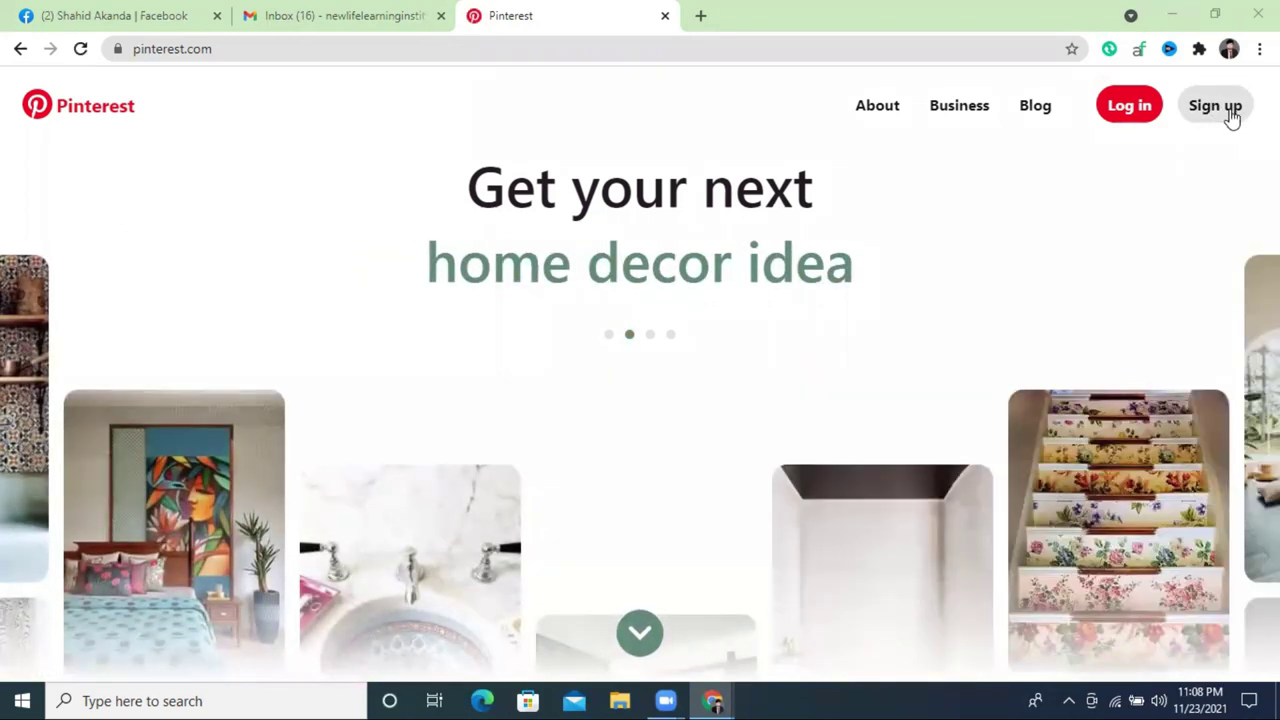
# Sign up for a new Pinterest account with the e-mail address, a new password and age 22, and save the login in the browser
pyautogui.click(1212, 108)
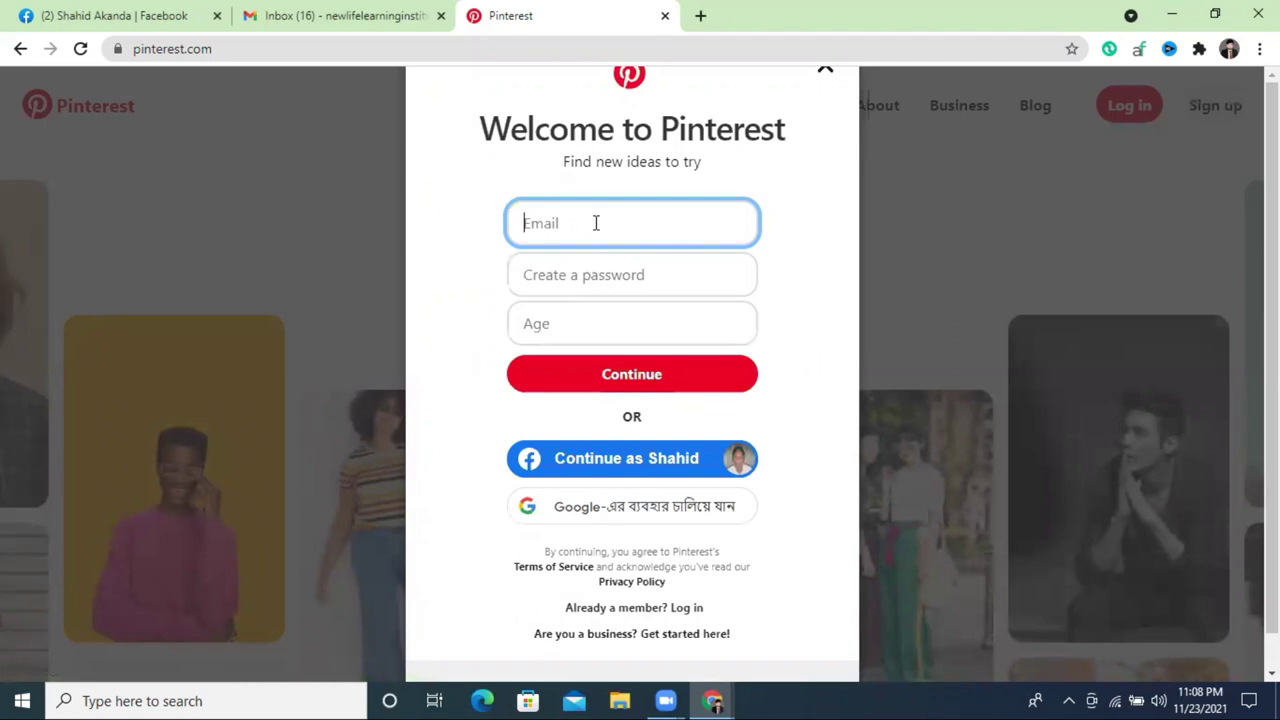
pyautogui.hotkey('ctrl', 'v')
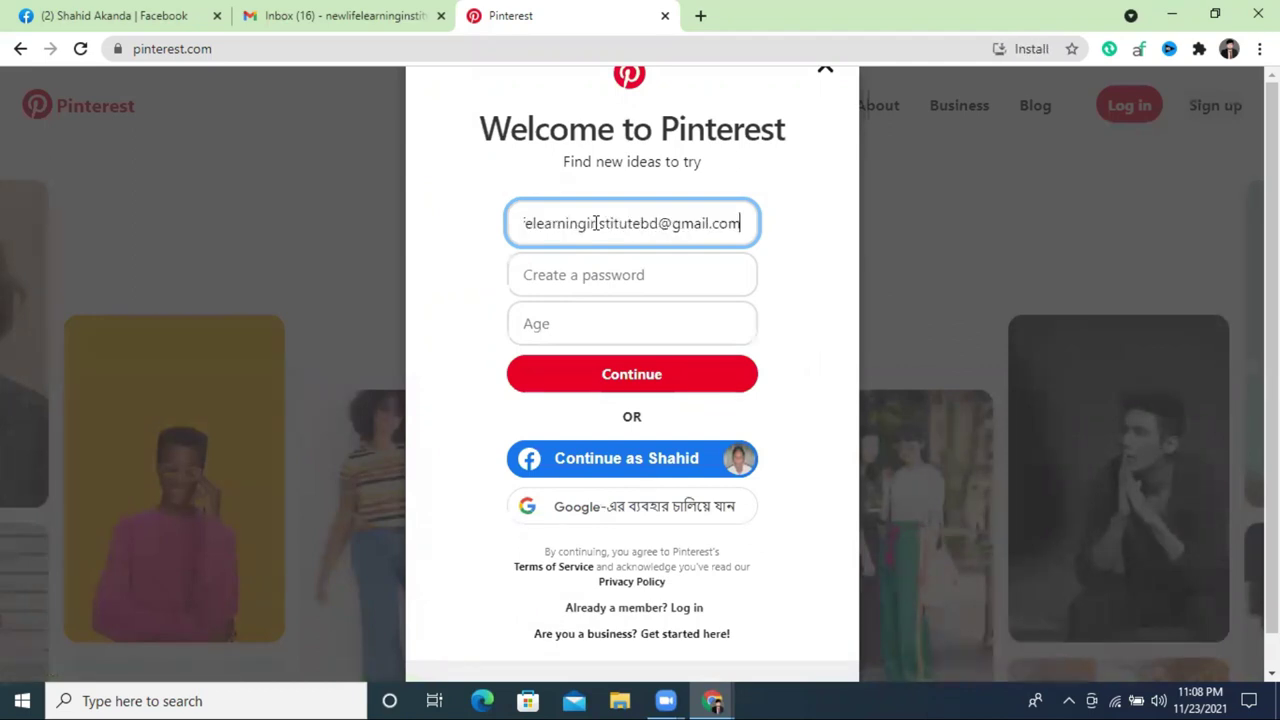
pyautogui.click(583, 276)
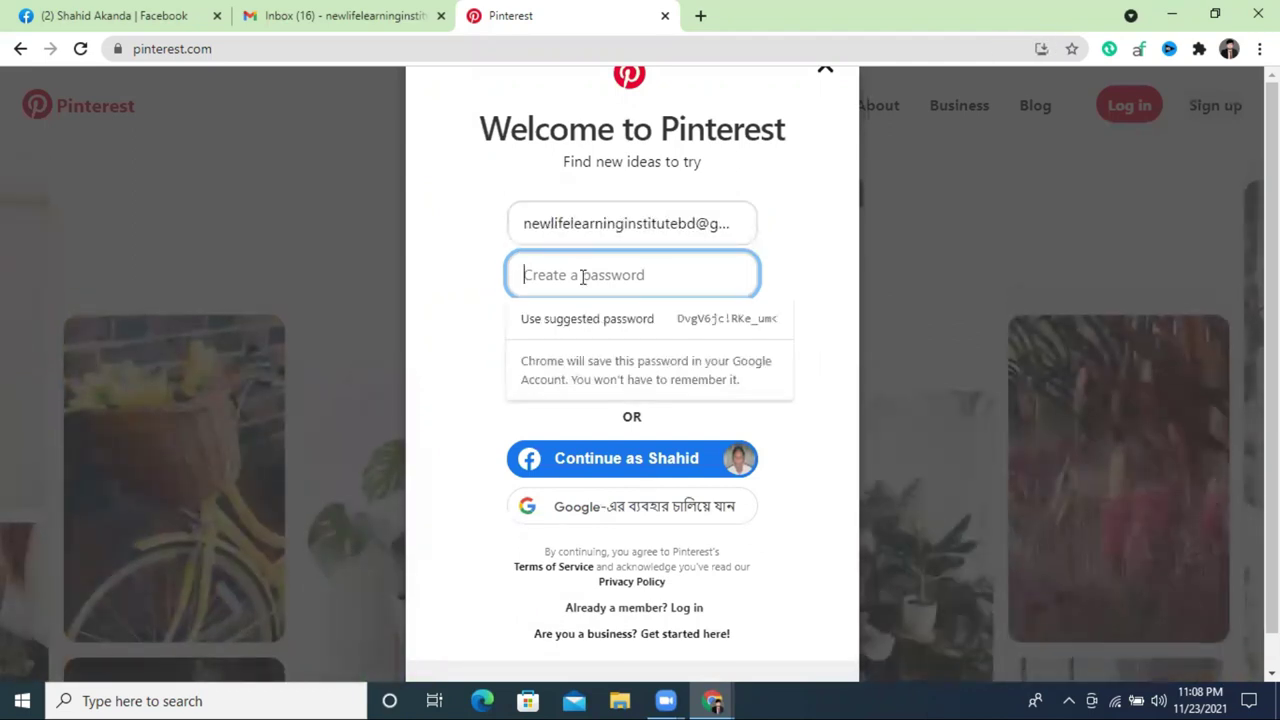
pyautogui.write('••••••••')
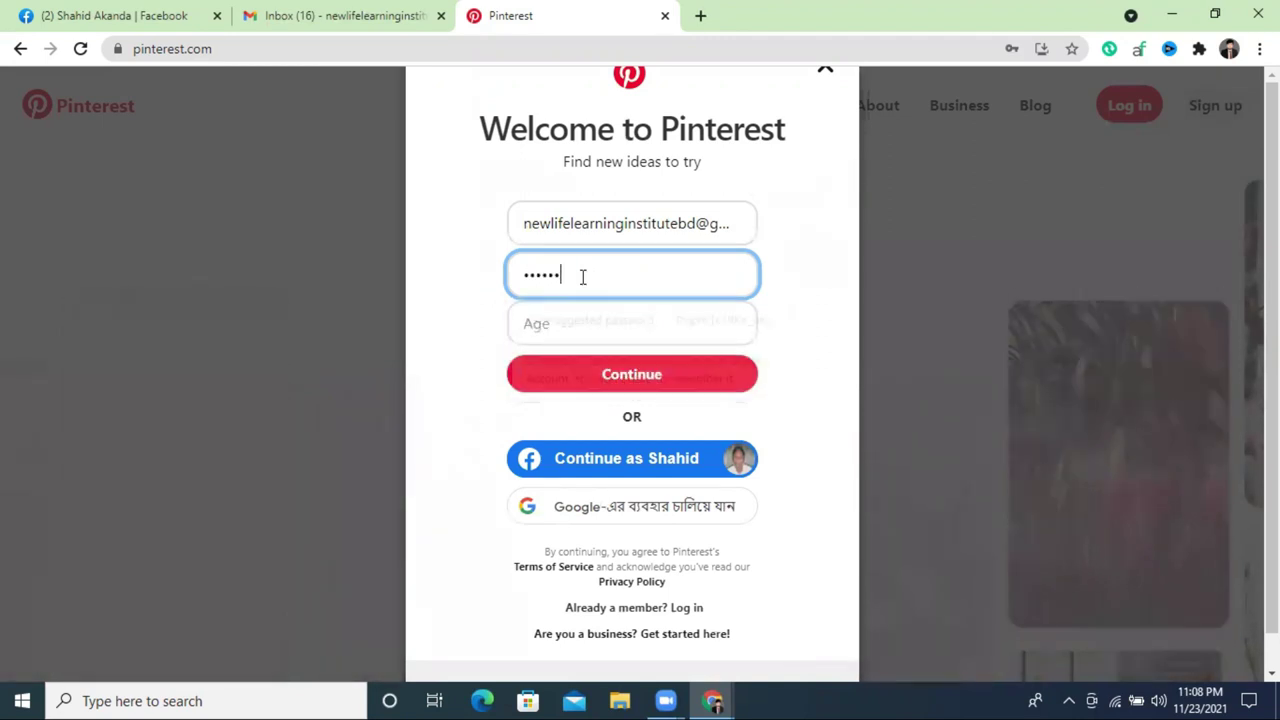
pyautogui.click(580, 318)
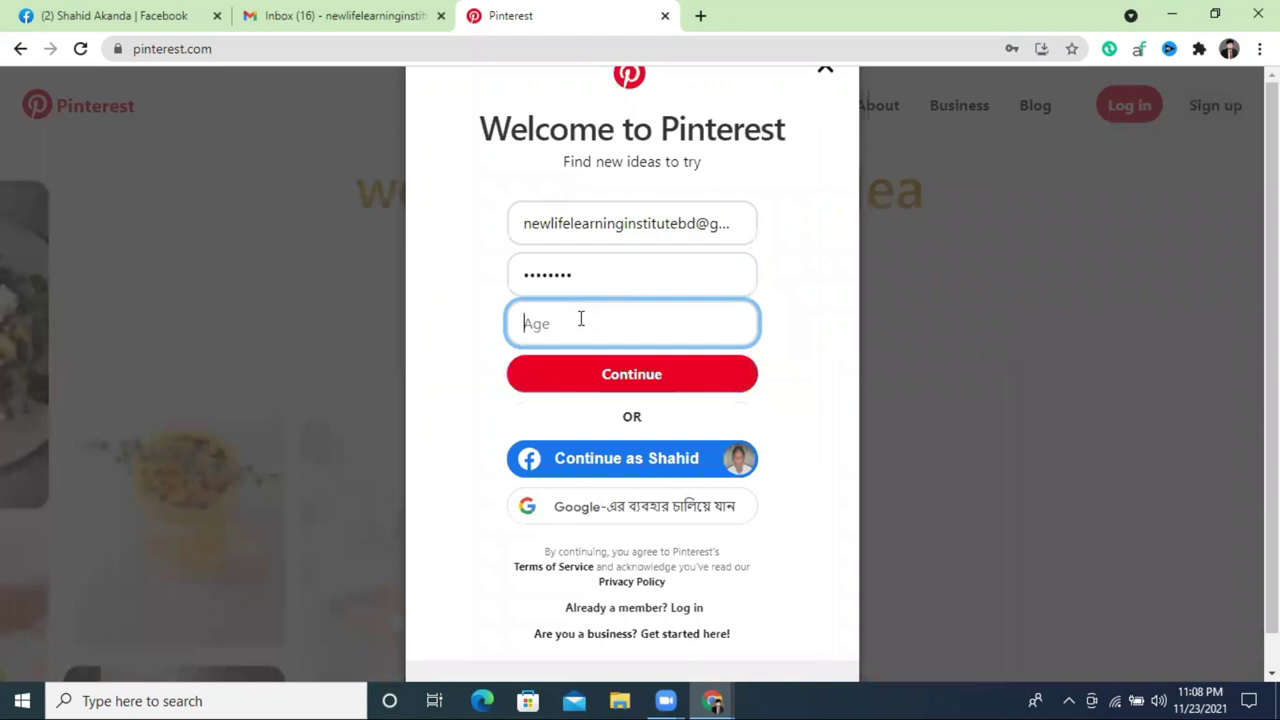
pyautogui.write('22')
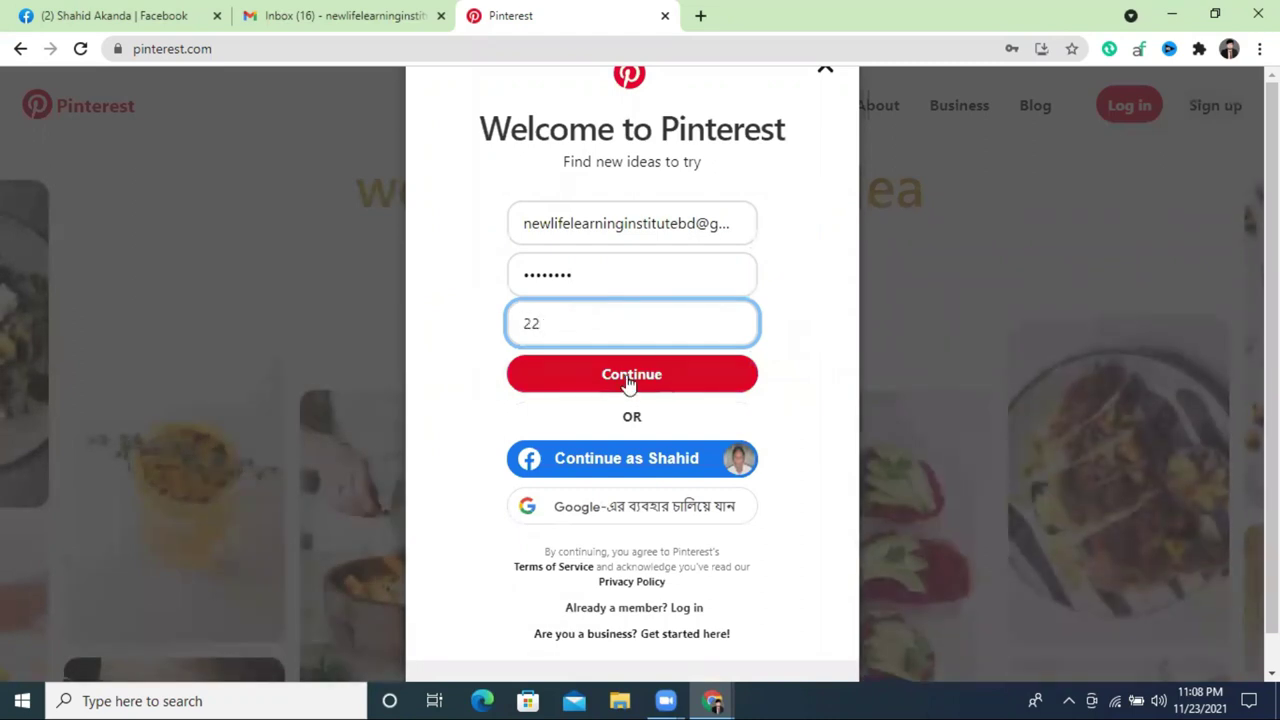
pyautogui.click(631, 377)
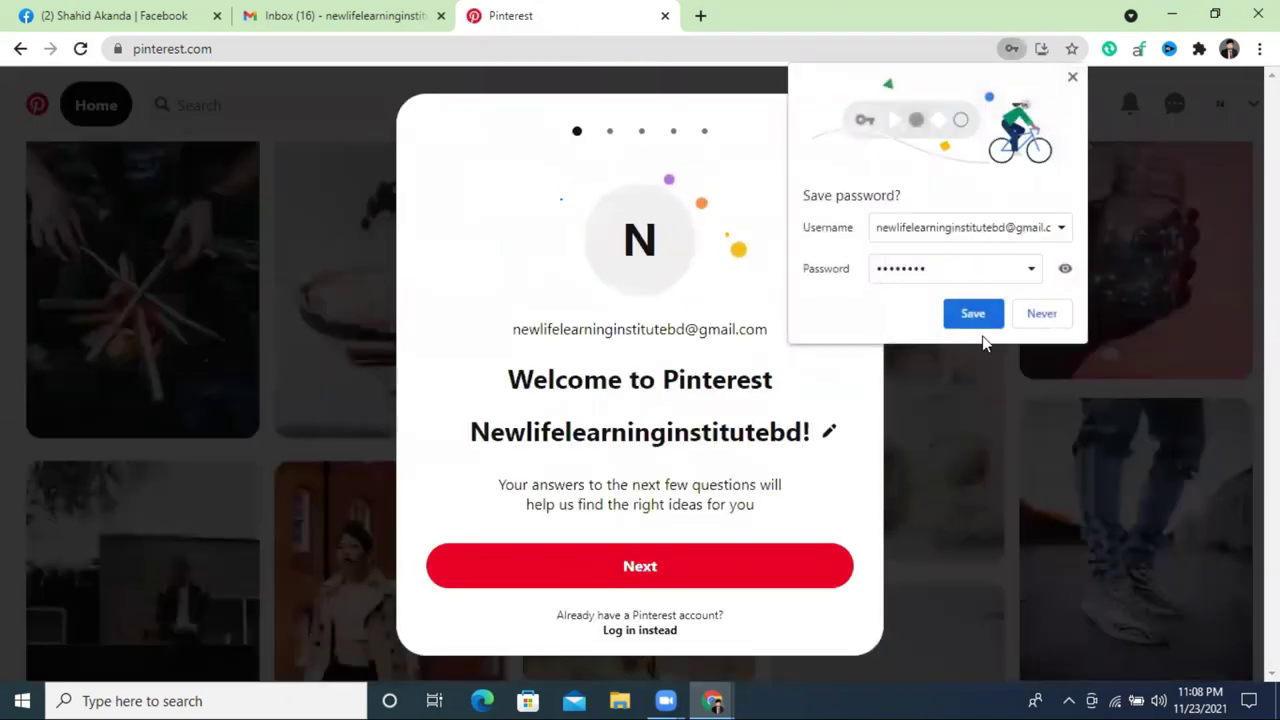
pyautogui.click(973, 315)
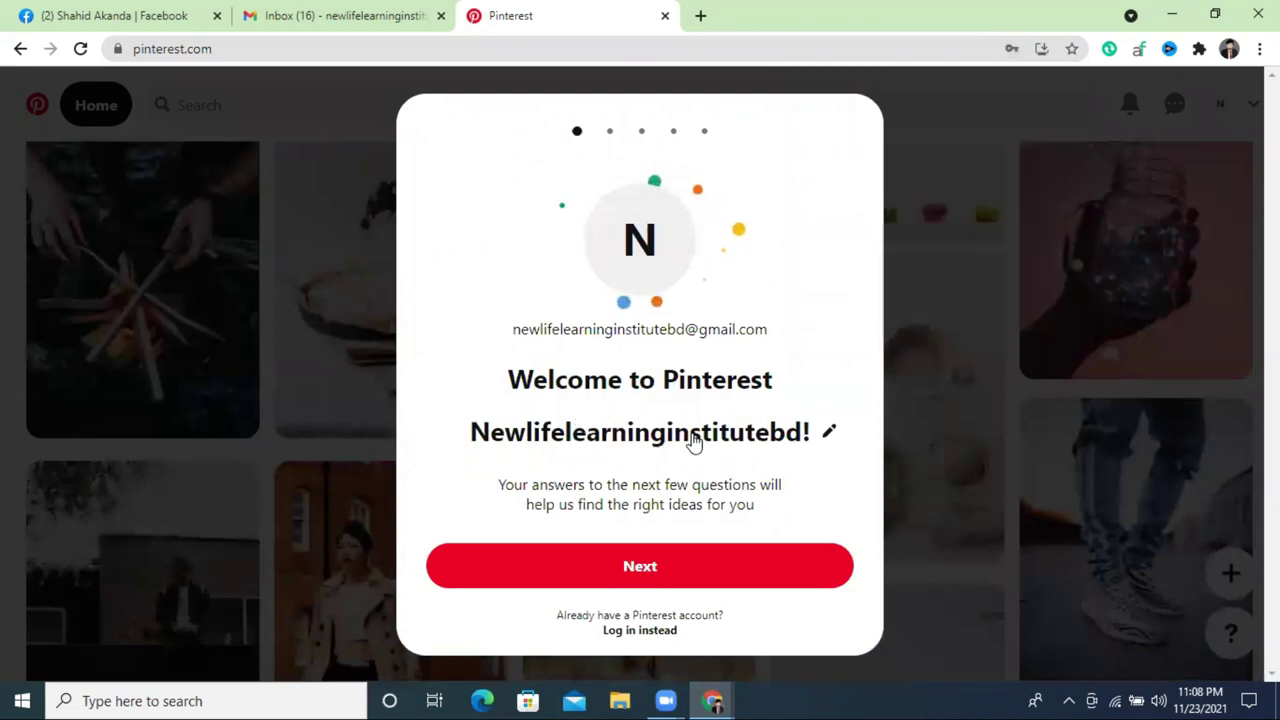
# Continue past the welcome page, identify as Male, and accept English (US) and Bangladesh as language and country
pyautogui.click(662, 570)
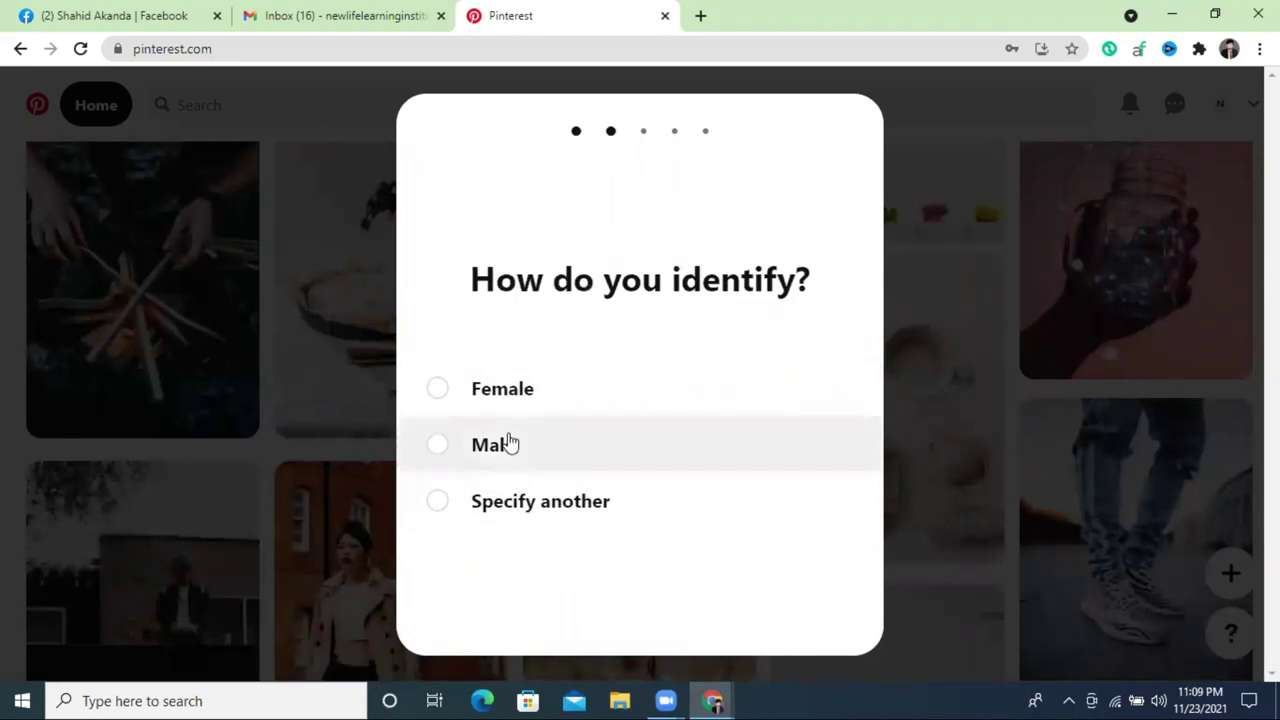
pyautogui.click(543, 446)
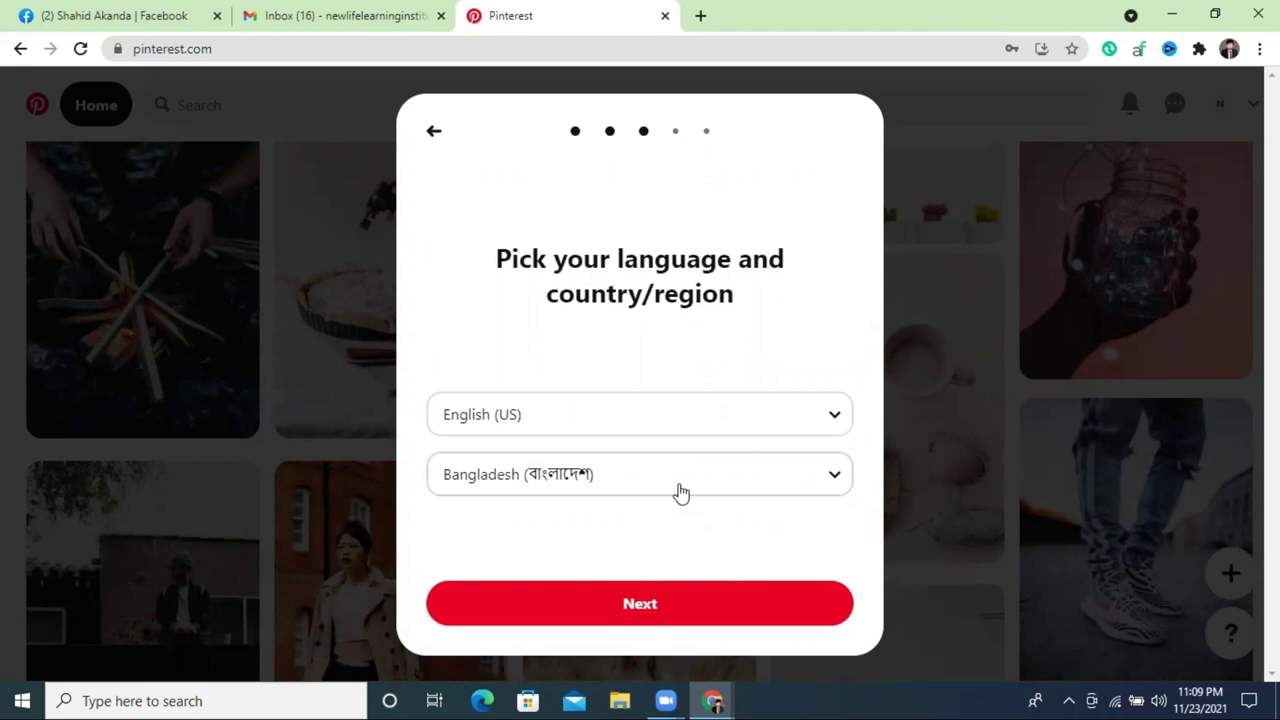
pyautogui.click(610, 430)
pyautogui.click(612, 430)
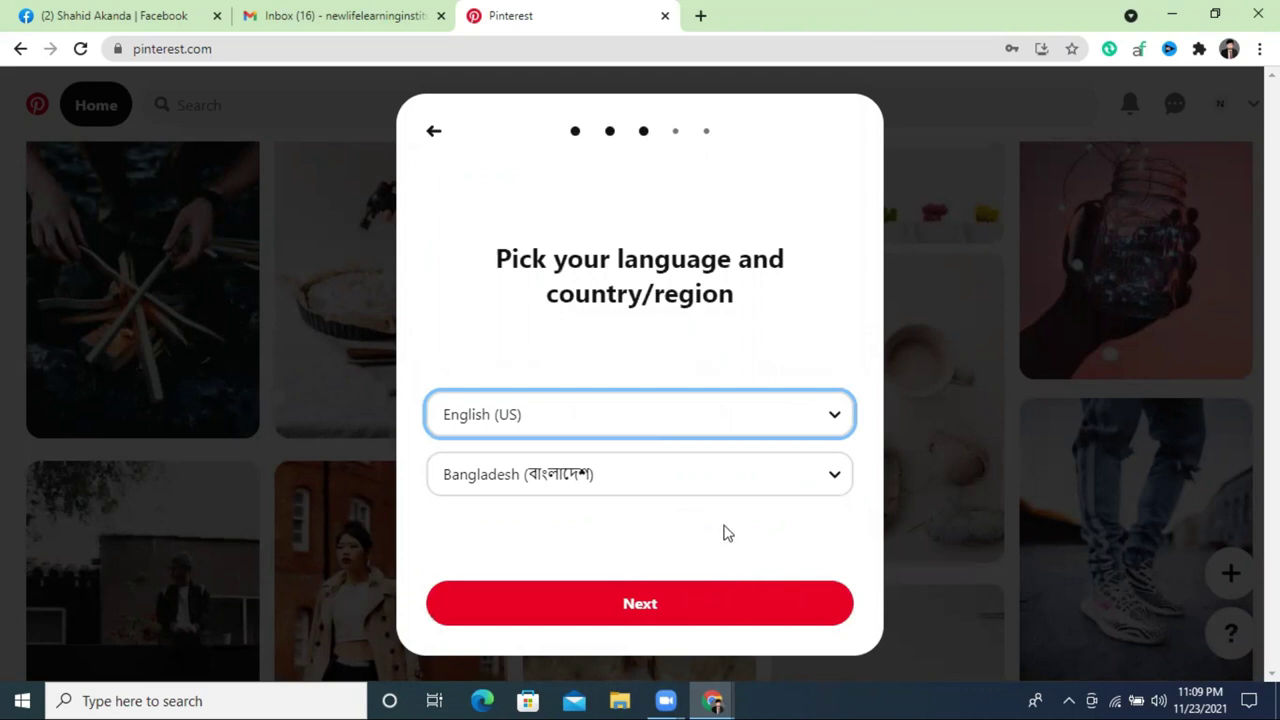
pyautogui.click(604, 613)
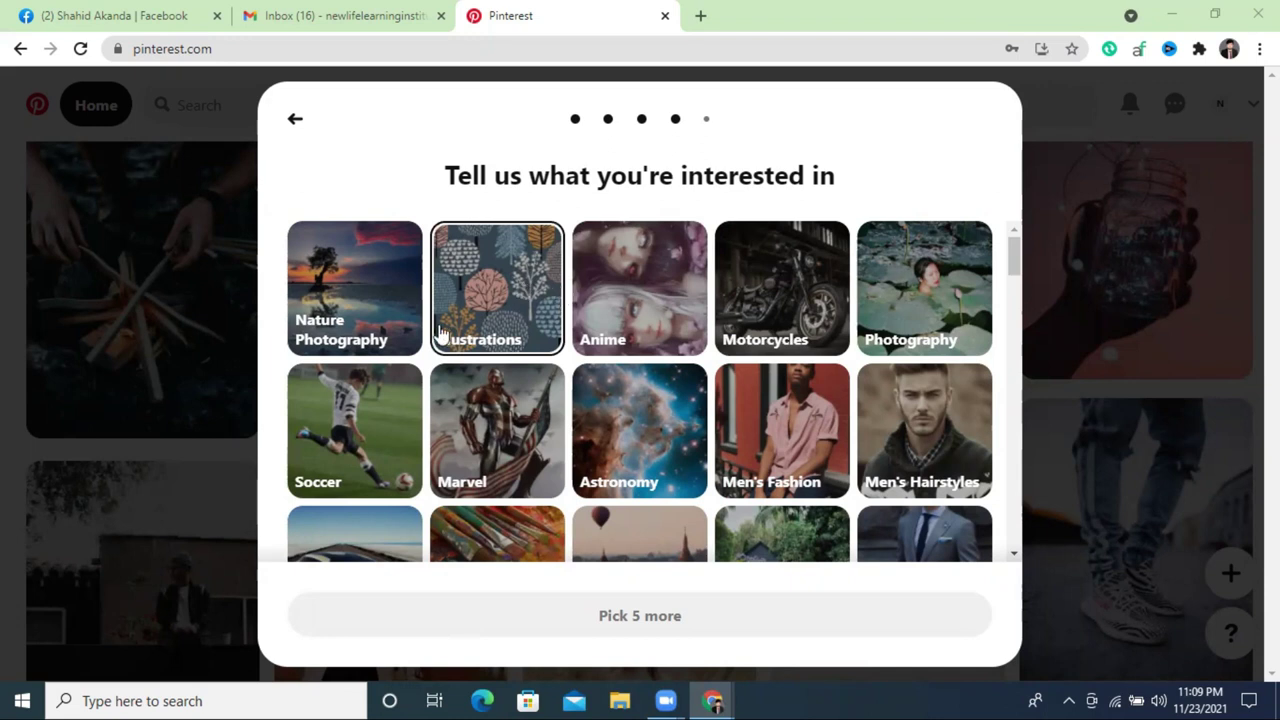
# Pick Nature Photography and Soccer as interests
pyautogui.click(340, 298)
pyautogui.scroll(-2, 480, 414)
pyautogui.scroll(2, 480, 414)
pyautogui.click(377, 427)
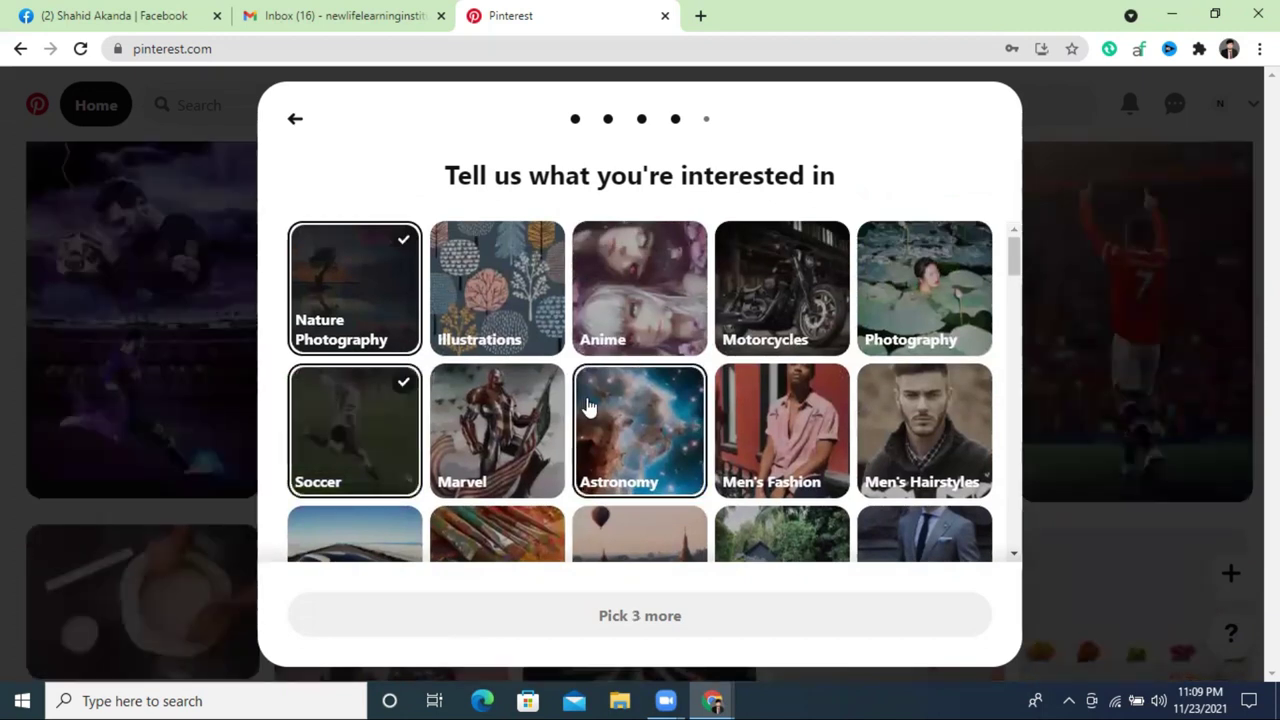
# Look through the interest topics and add Dogs to the selection
pyautogui.scroll(-1, 724, 388)
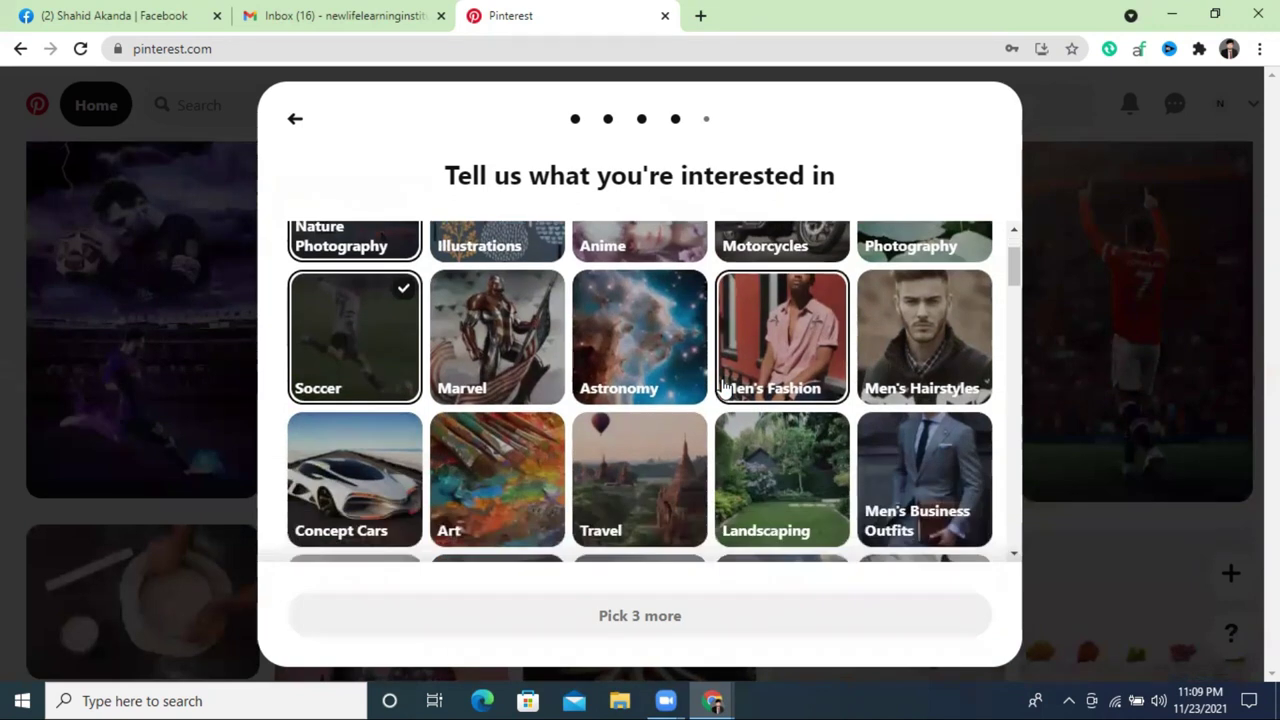
pyautogui.scroll(-2, 663, 434)
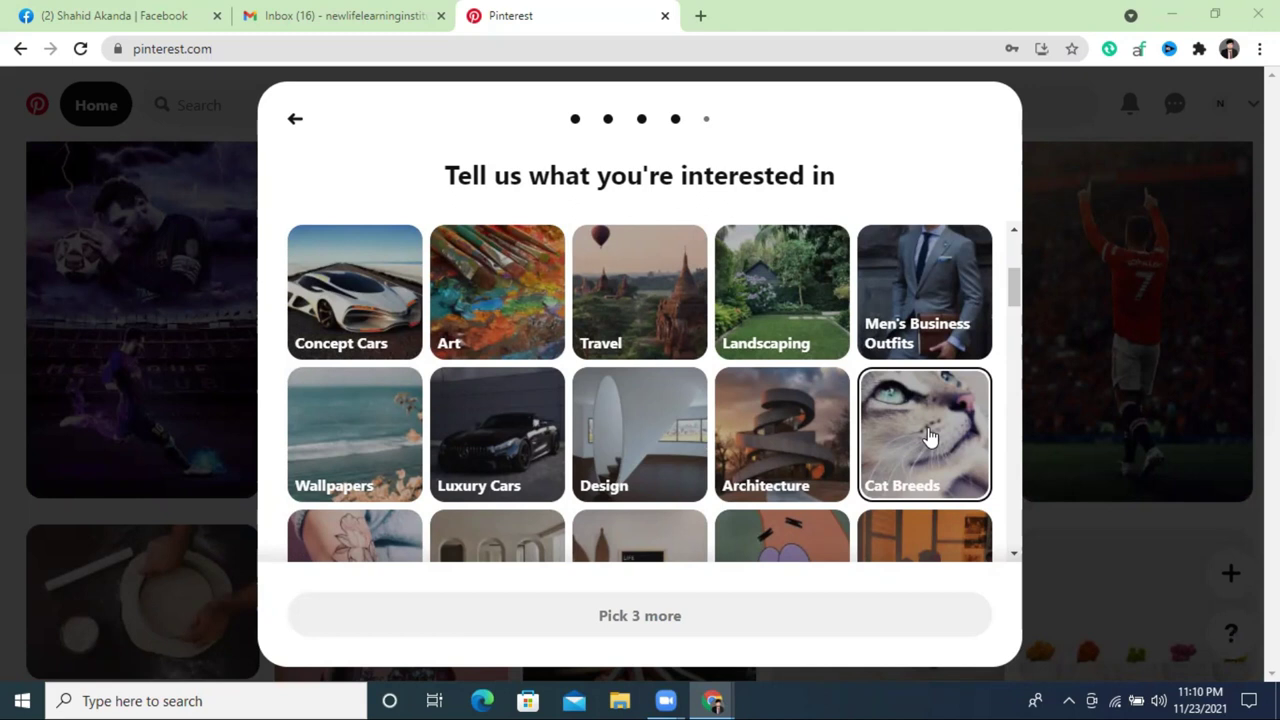
pyautogui.scroll(-2, 928, 436)
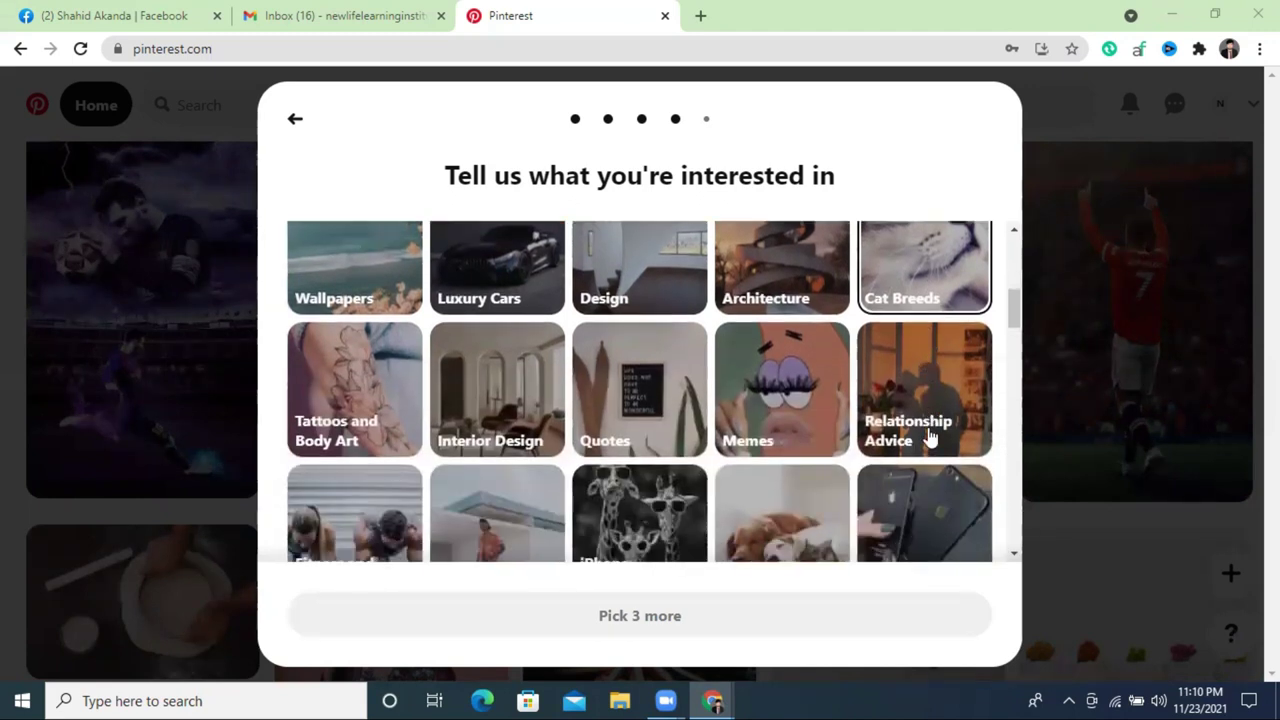
pyautogui.scroll(-2, 925, 437)
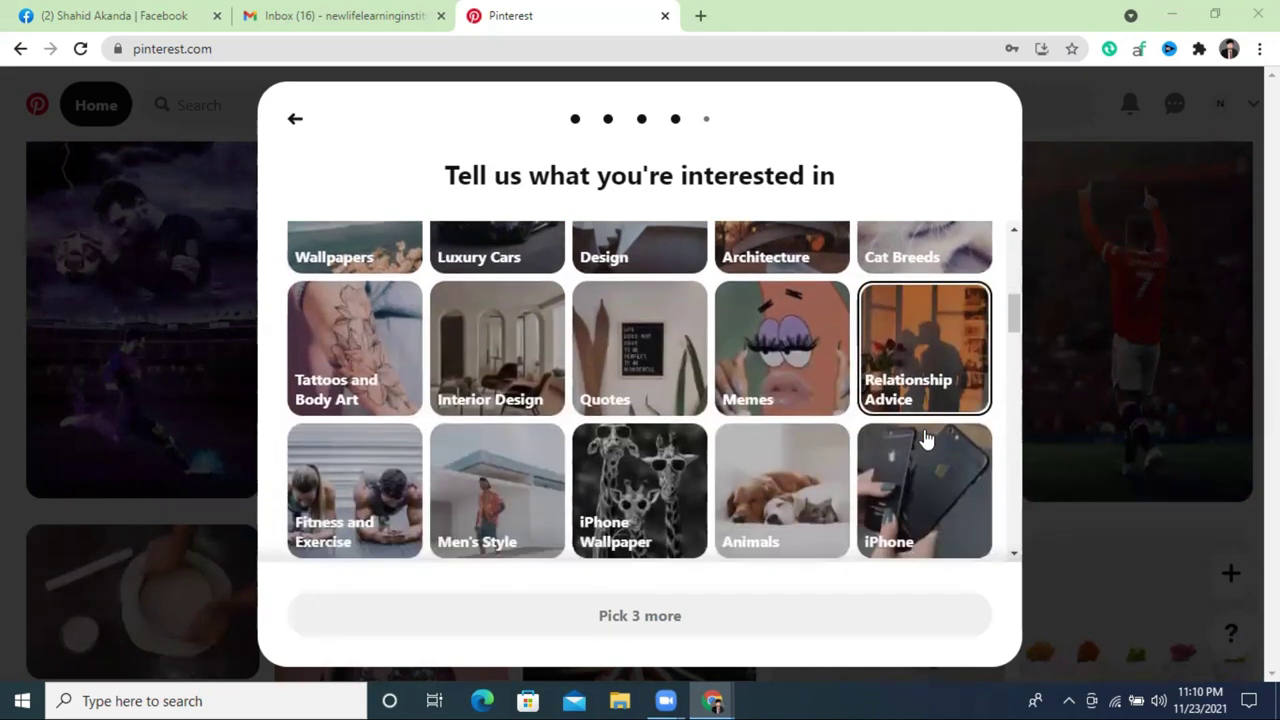
pyautogui.scroll(-2, 650, 385)
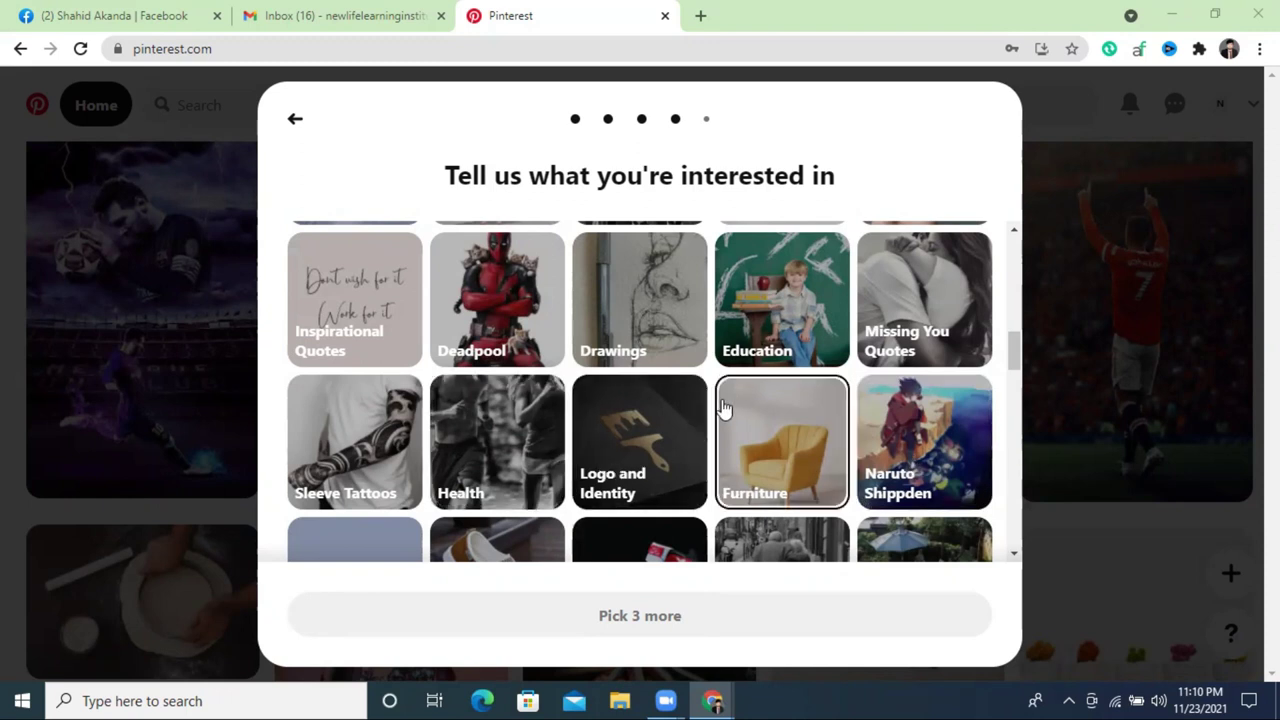
pyautogui.scroll(-2, 724, 407)
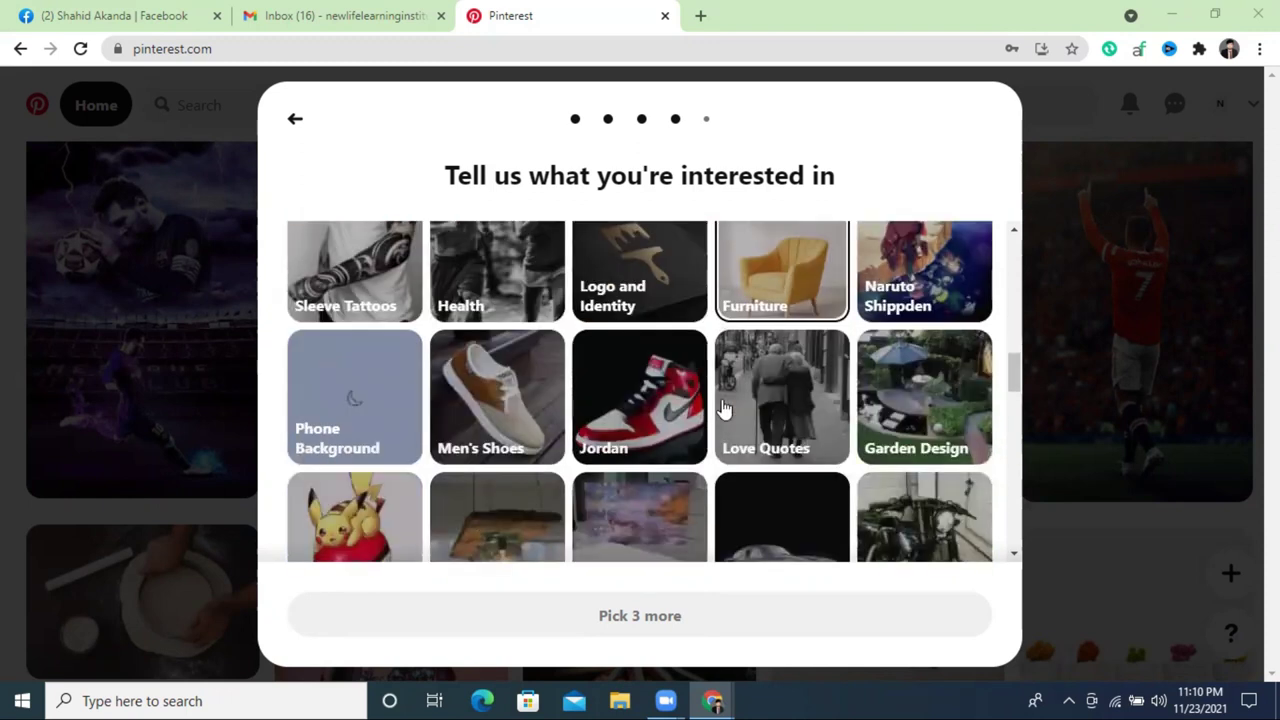
pyautogui.scroll(-2, 724, 407)
pyautogui.scroll(-1, 724, 407)
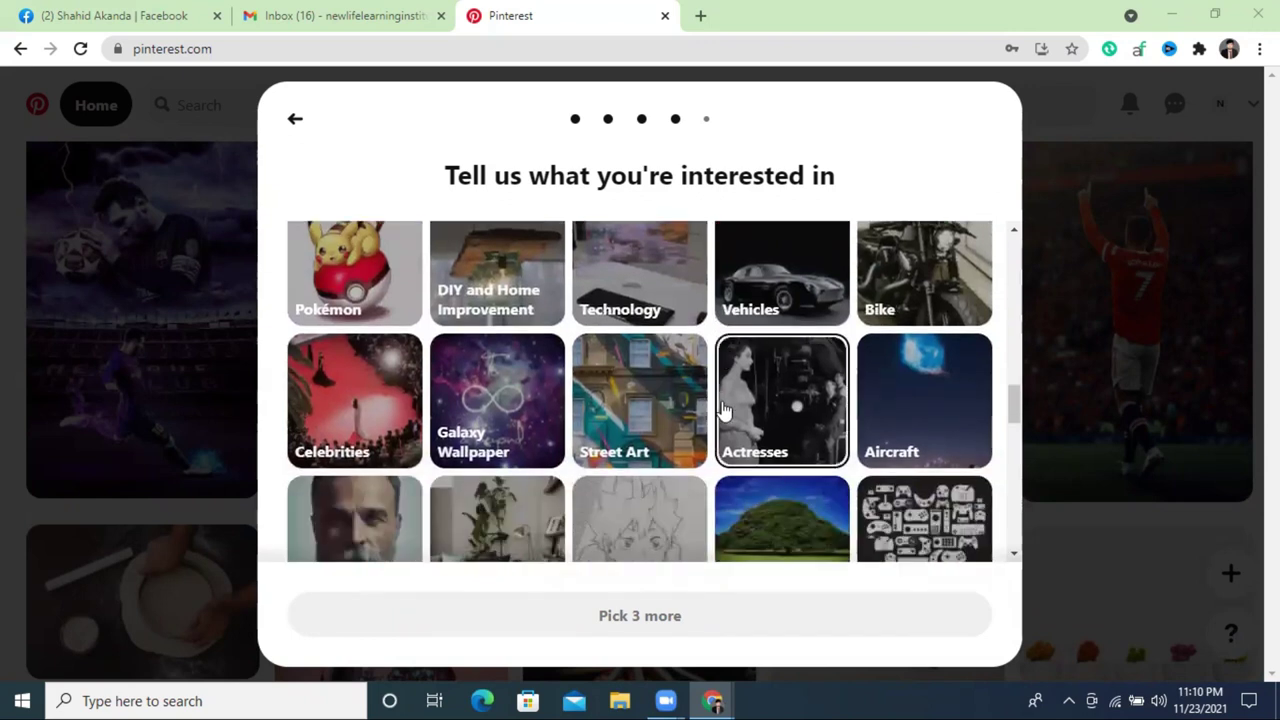
pyautogui.scroll(-2, 724, 407)
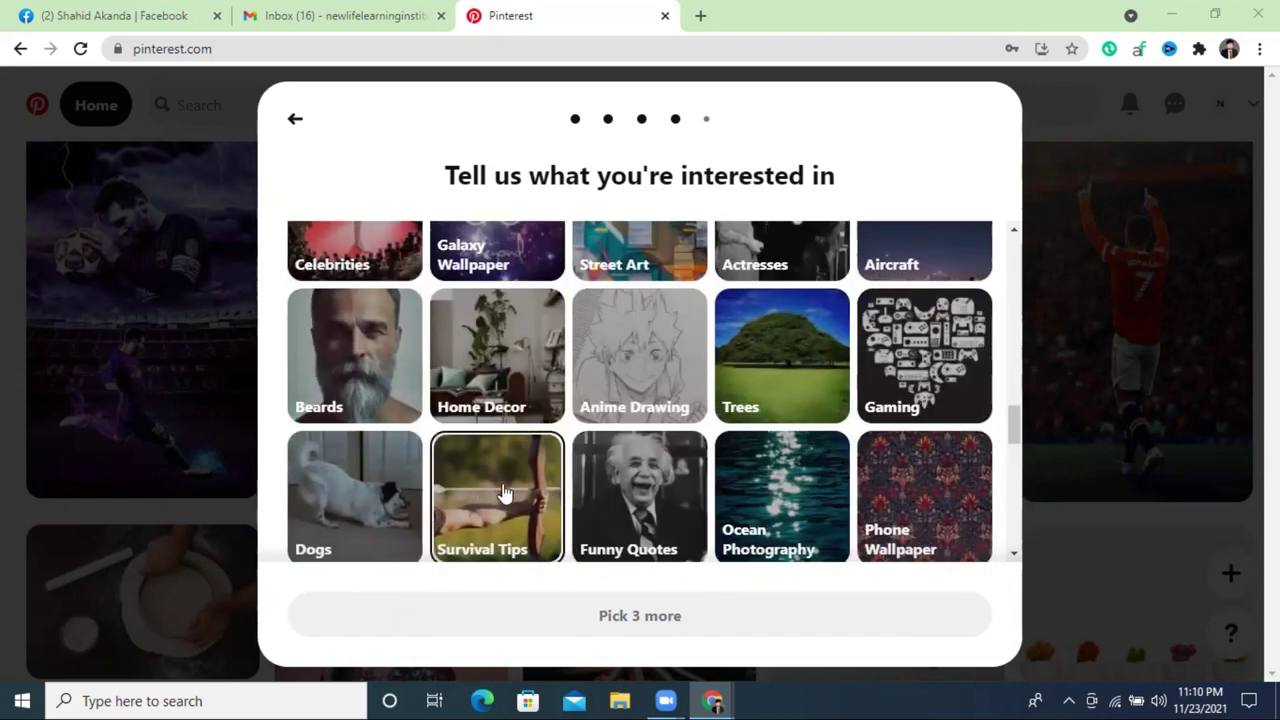
pyautogui.click(387, 490)
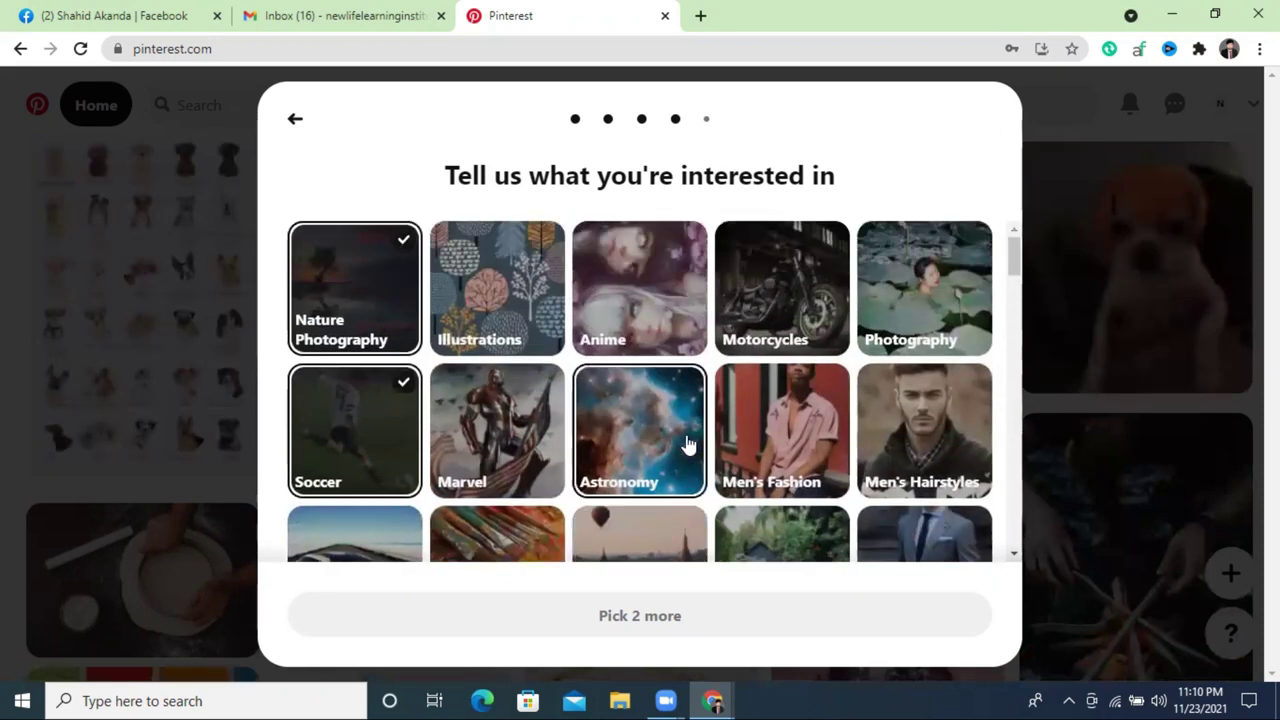
# Add Luxury Cars and Cat Breeds to the selected interests and submit the selection
pyautogui.scroll(-2, 686, 445)
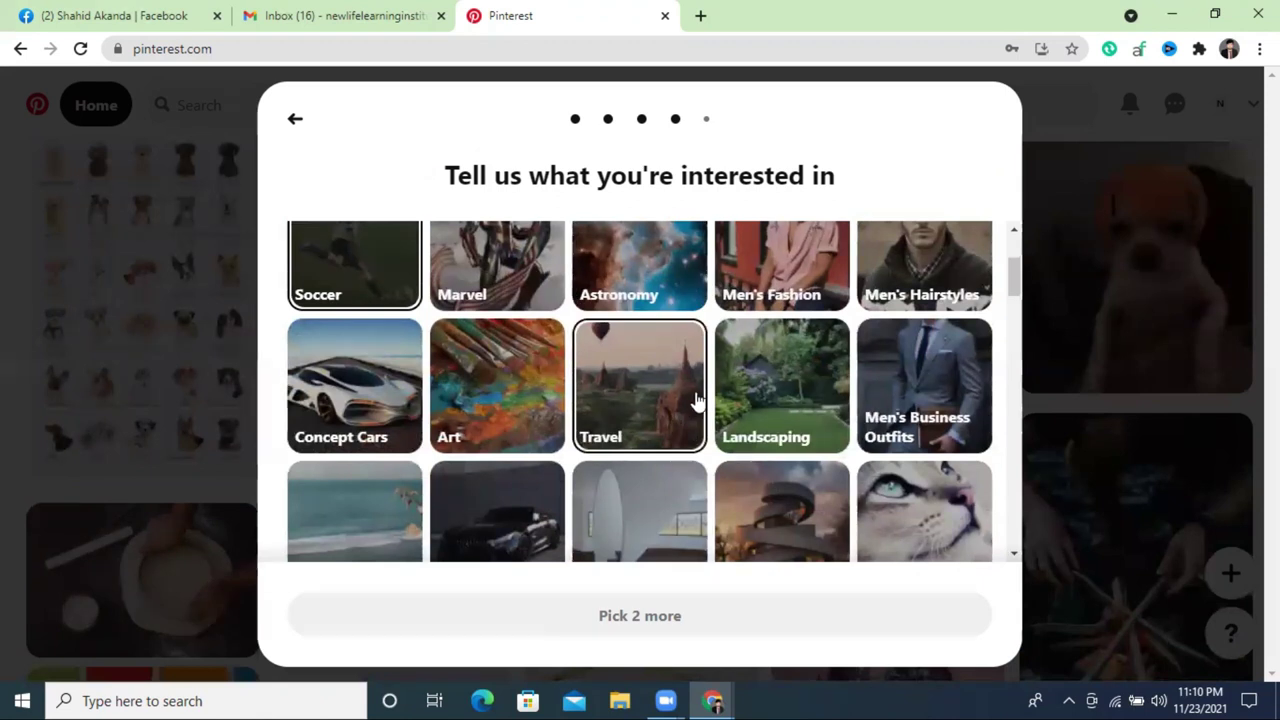
pyautogui.scroll(-1, 691, 403)
pyautogui.click(508, 444)
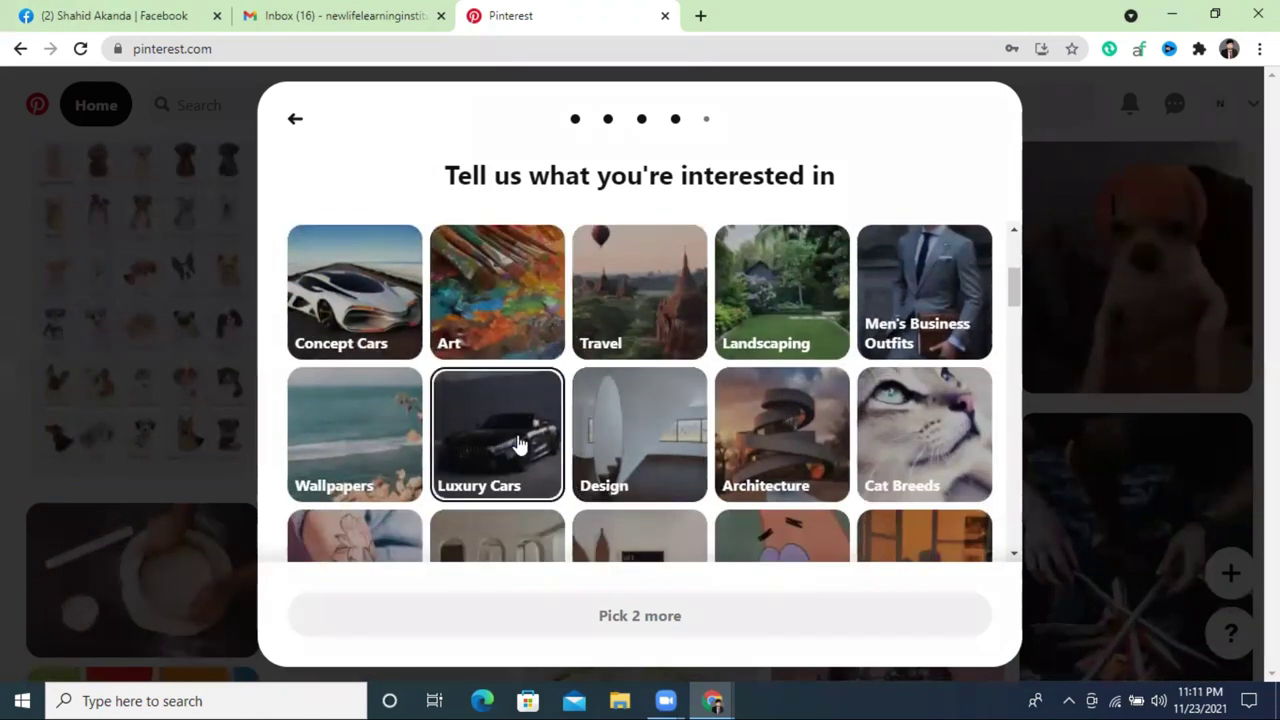
pyautogui.scroll(-1, 880, 400)
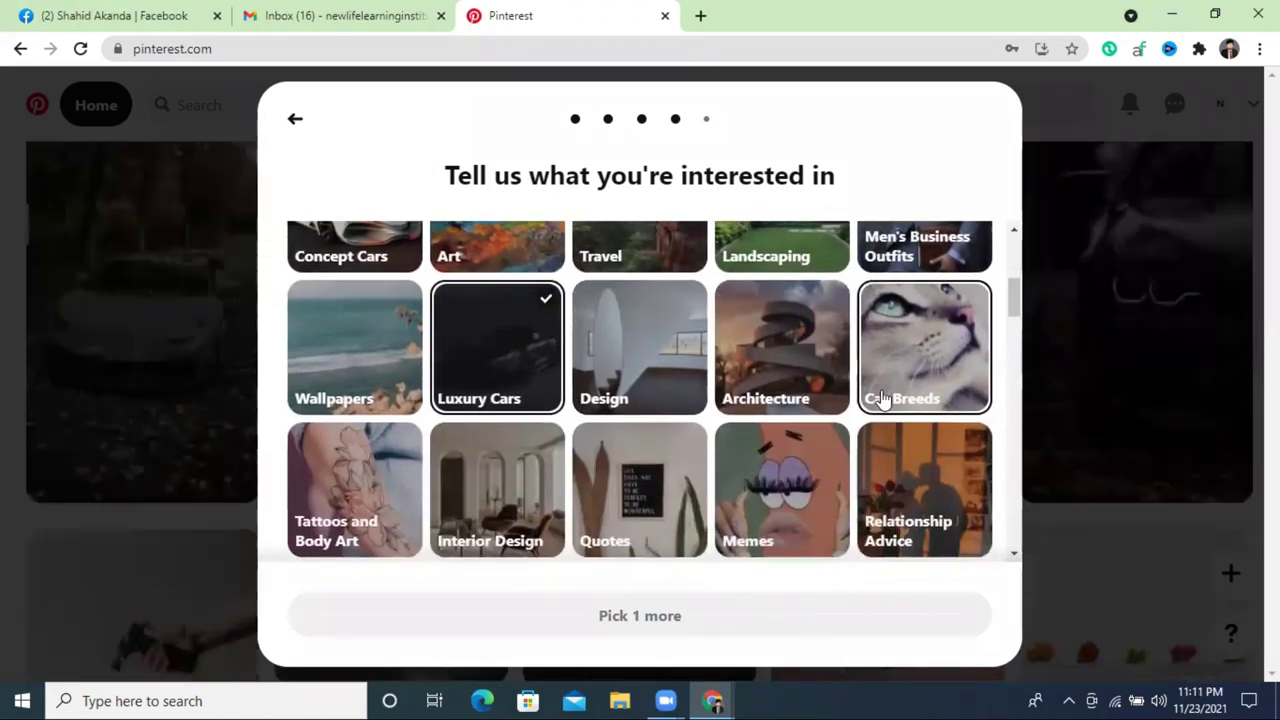
pyautogui.click(948, 350)
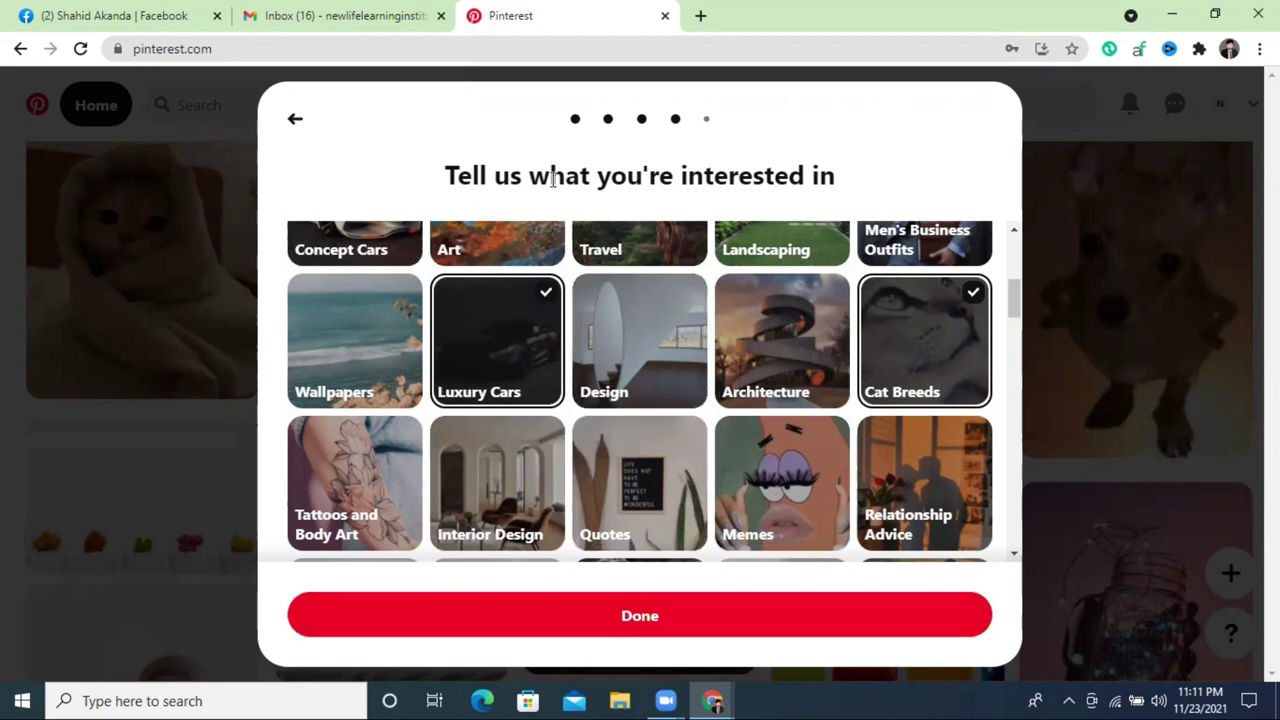
pyautogui.click(688, 632)
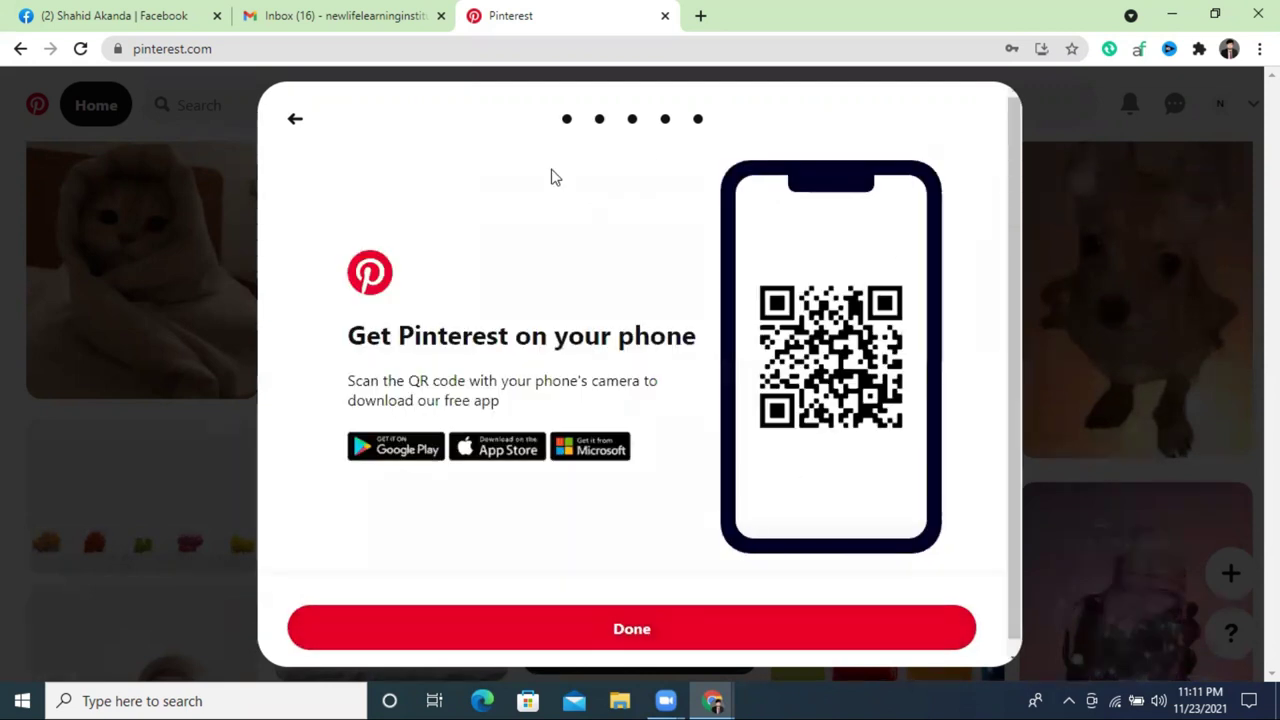
# Finish the onboarding at the phone app page and allow Pinterest to show notifications
pyautogui.scroll(-1, 866, 277)
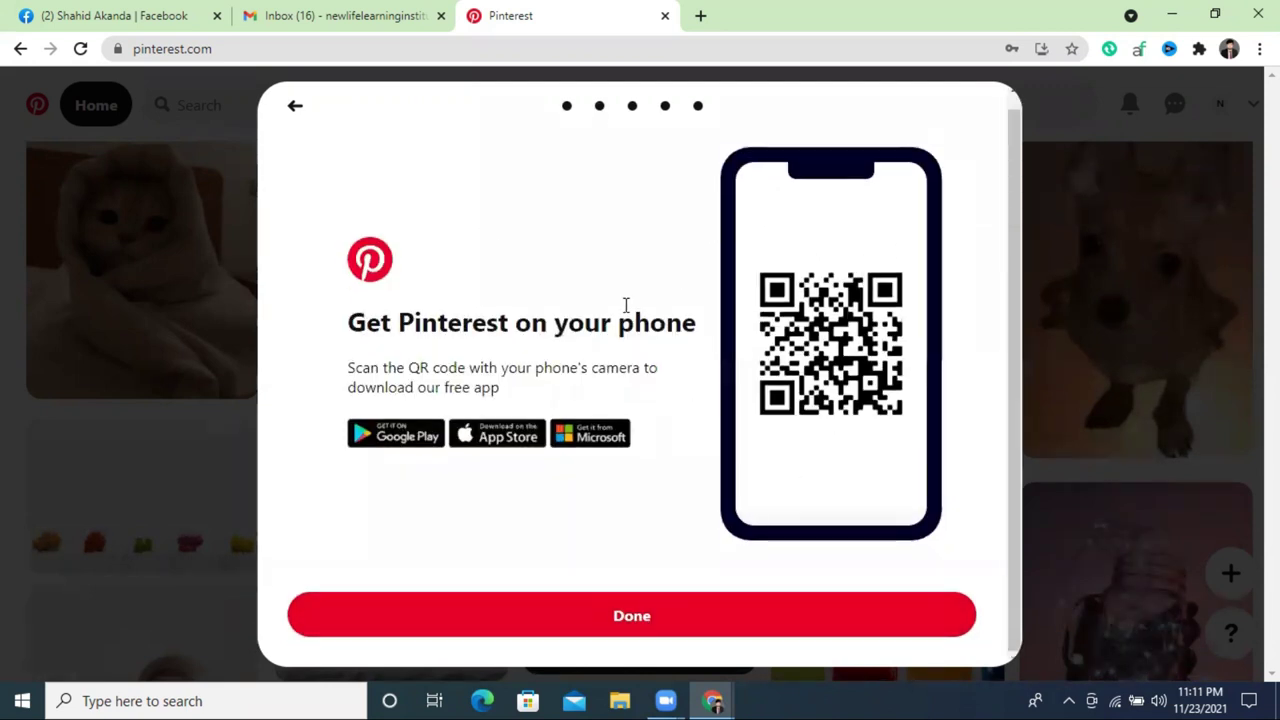
pyautogui.click(622, 630)
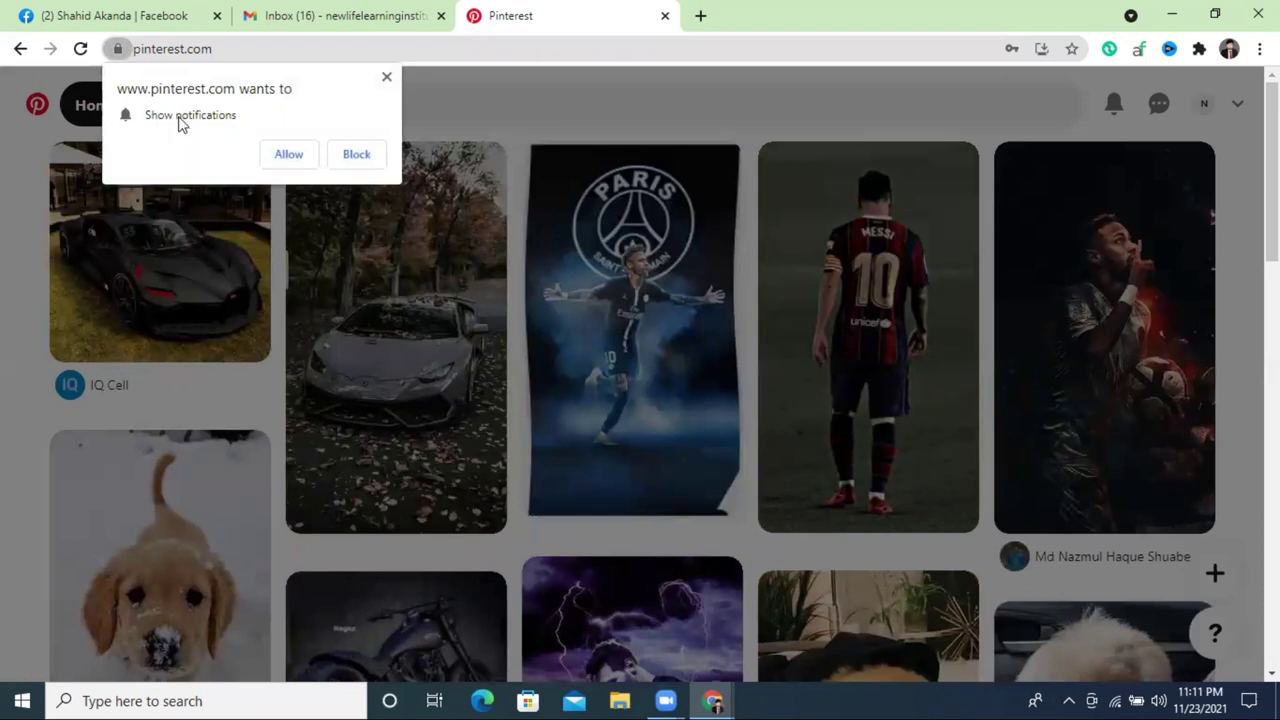
pyautogui.click(287, 156)
# Switch to Gmail, reload the inbox to check for new mail, and return to Pinterest
pyautogui.click(335, 15)
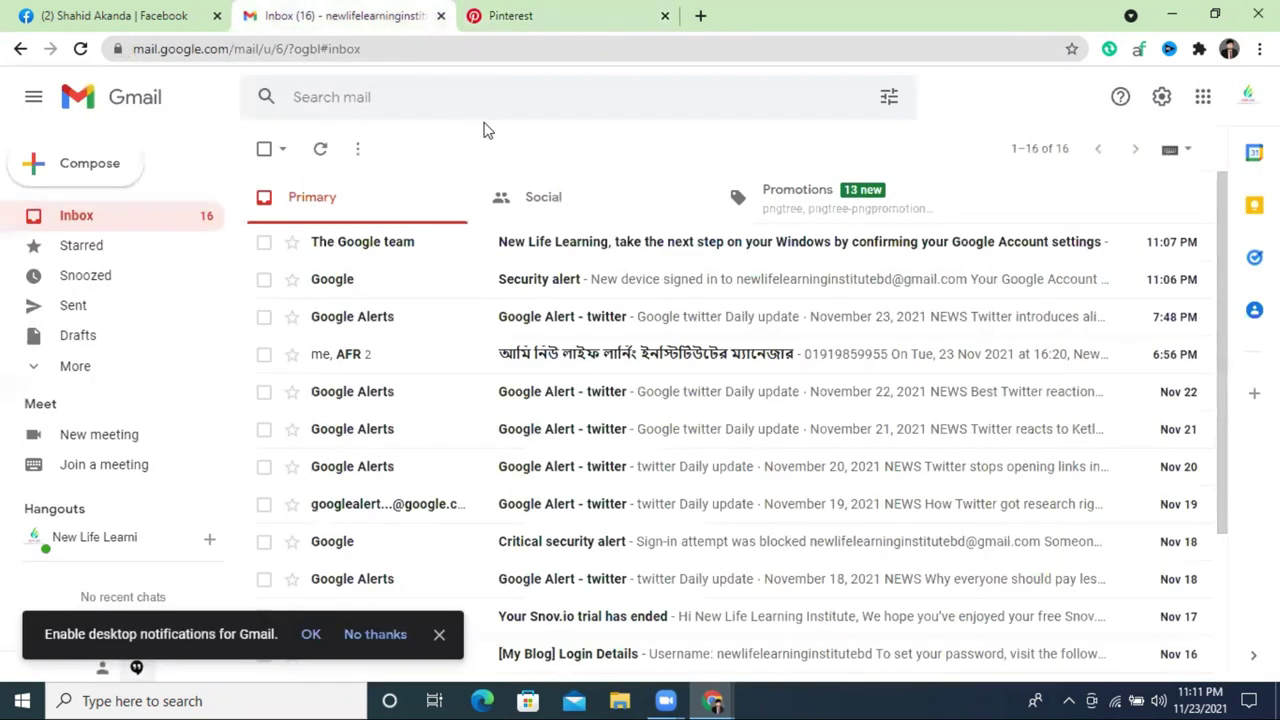
pyautogui.click(80, 48)
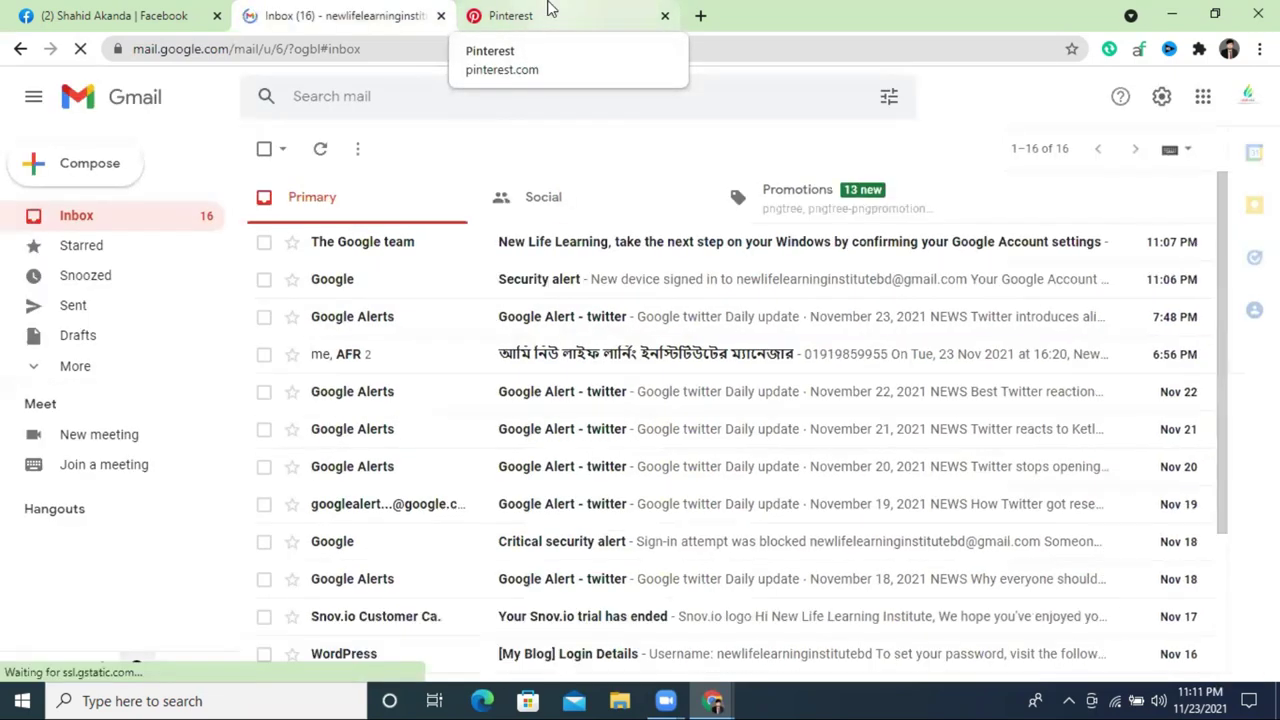
pyautogui.click(549, 12)
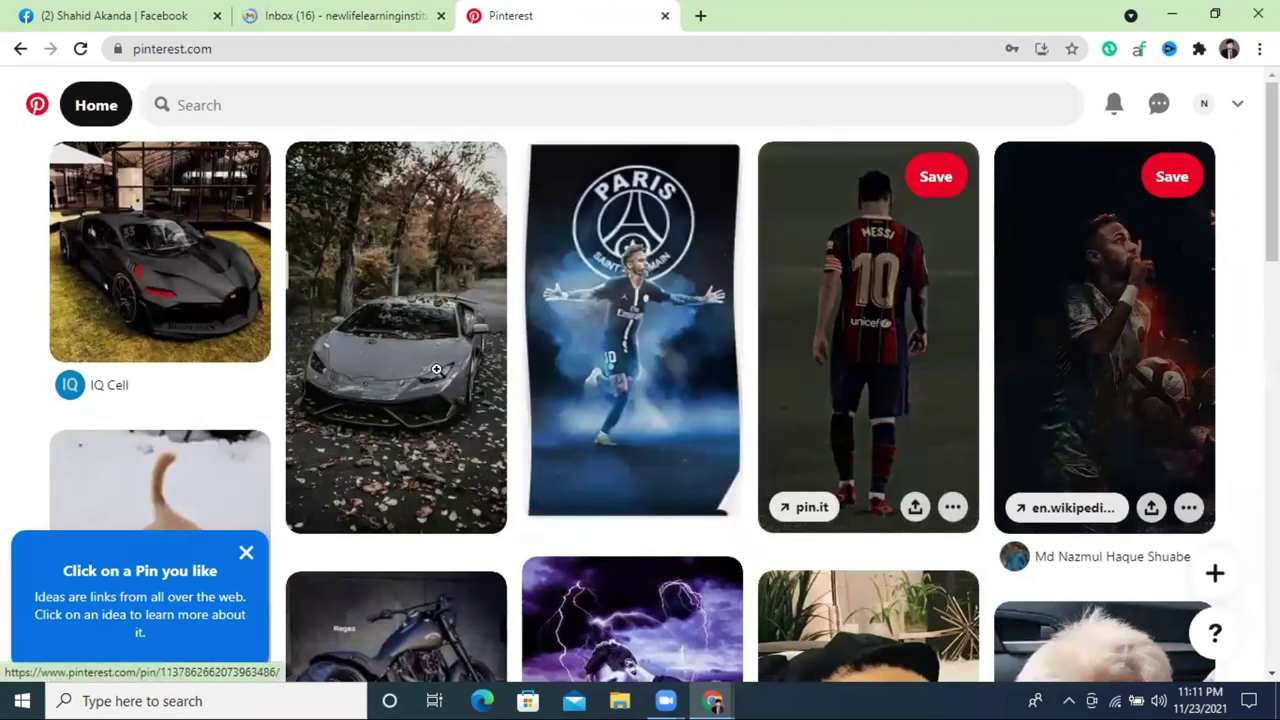
# Dismiss the Pin tip on the home feed, and open the public profile settings with the account options expanded
pyautogui.click(246, 552)
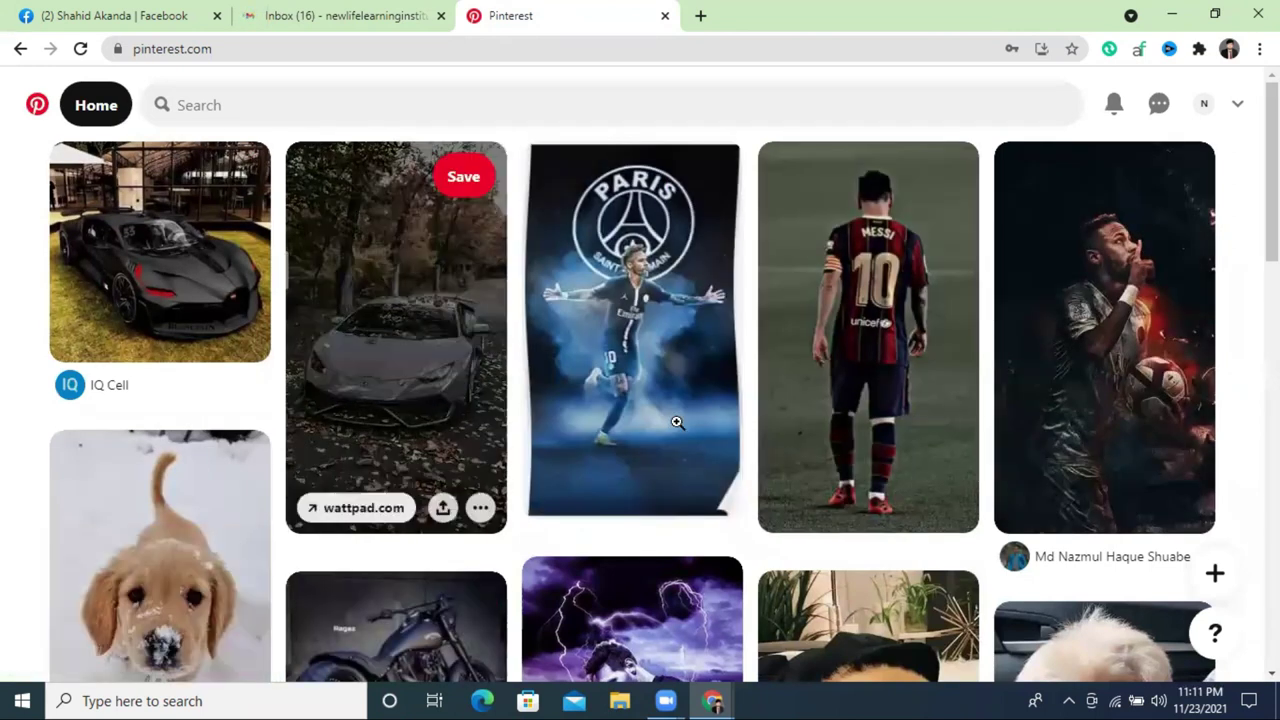
pyautogui.click(1203, 104)
pyautogui.click(1147, 262)
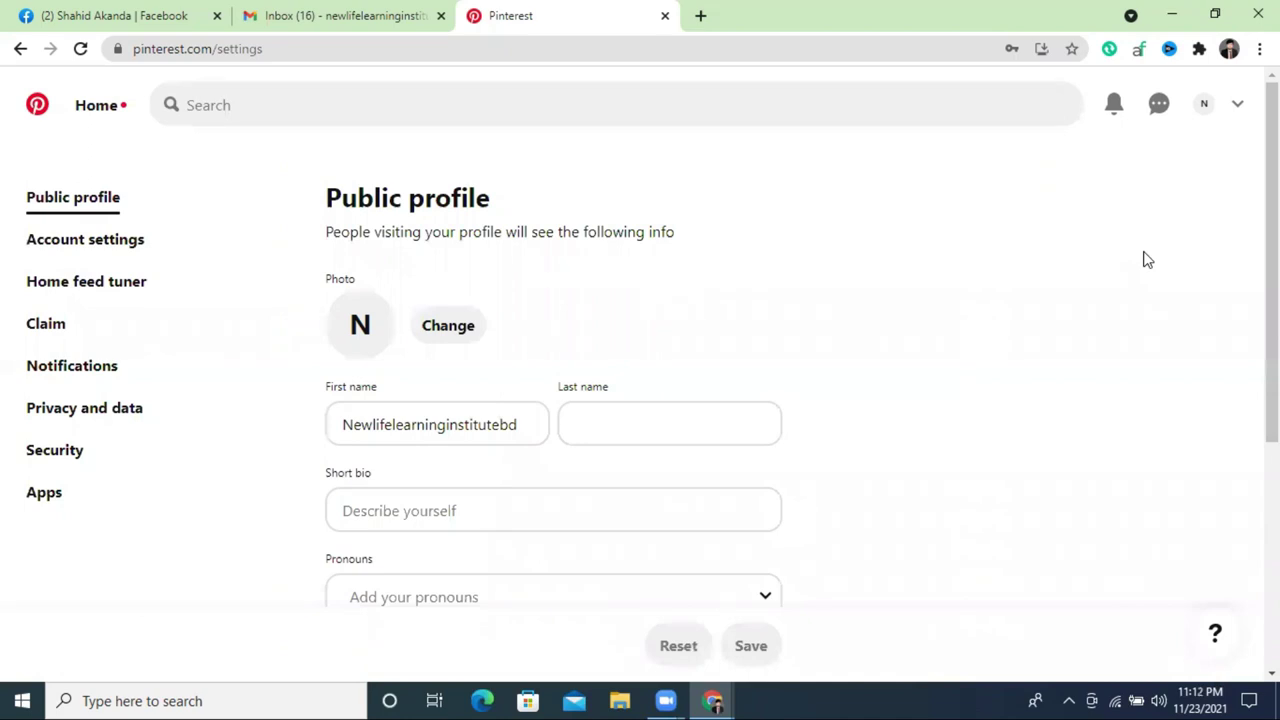
pyautogui.click(1232, 113)
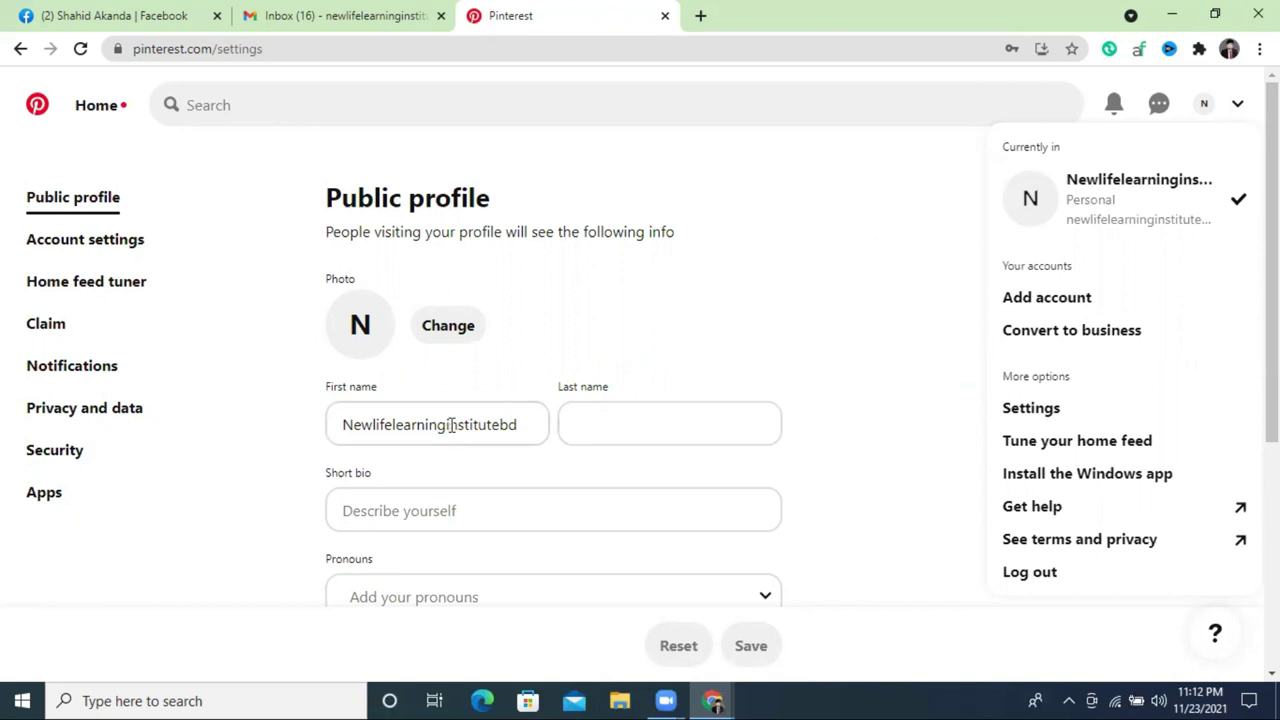
# Copy "institutebd" from the end of the first name and paste it as the last name
pyautogui.moveTo(447, 422); pyautogui.dragTo(518, 424)
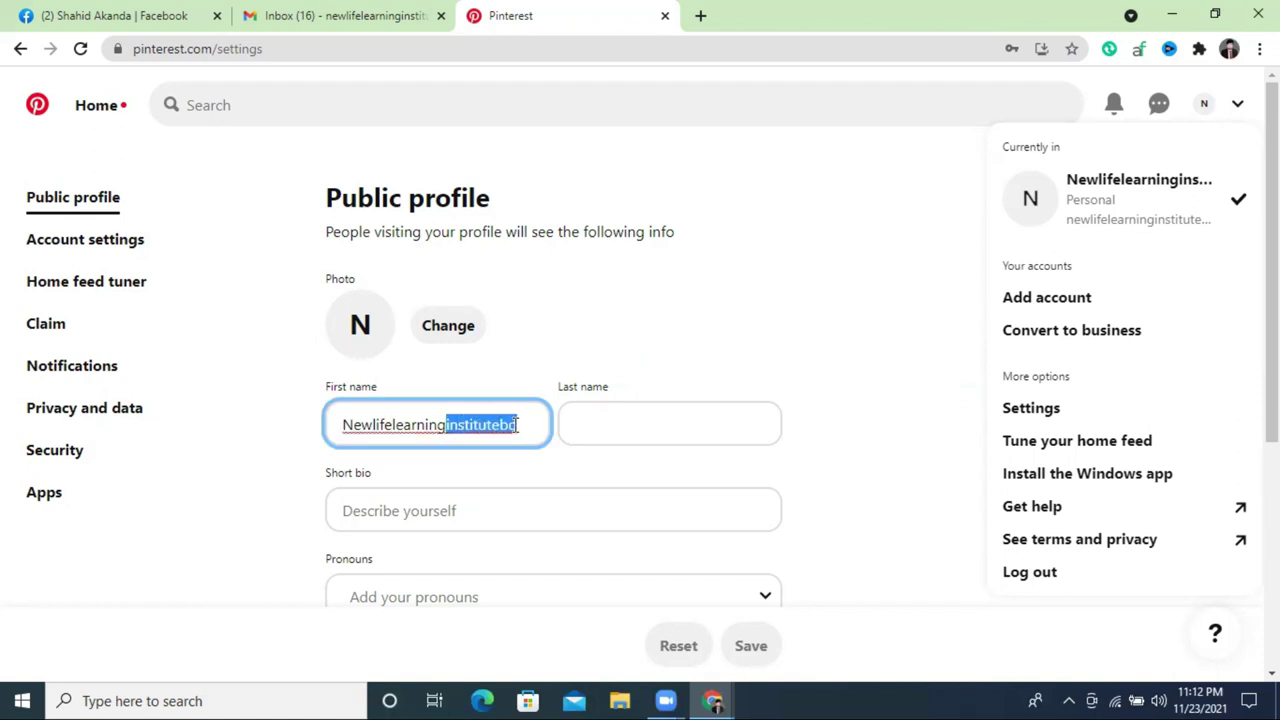
pyautogui.rightClick(492, 428)
pyautogui.click(555, 206)
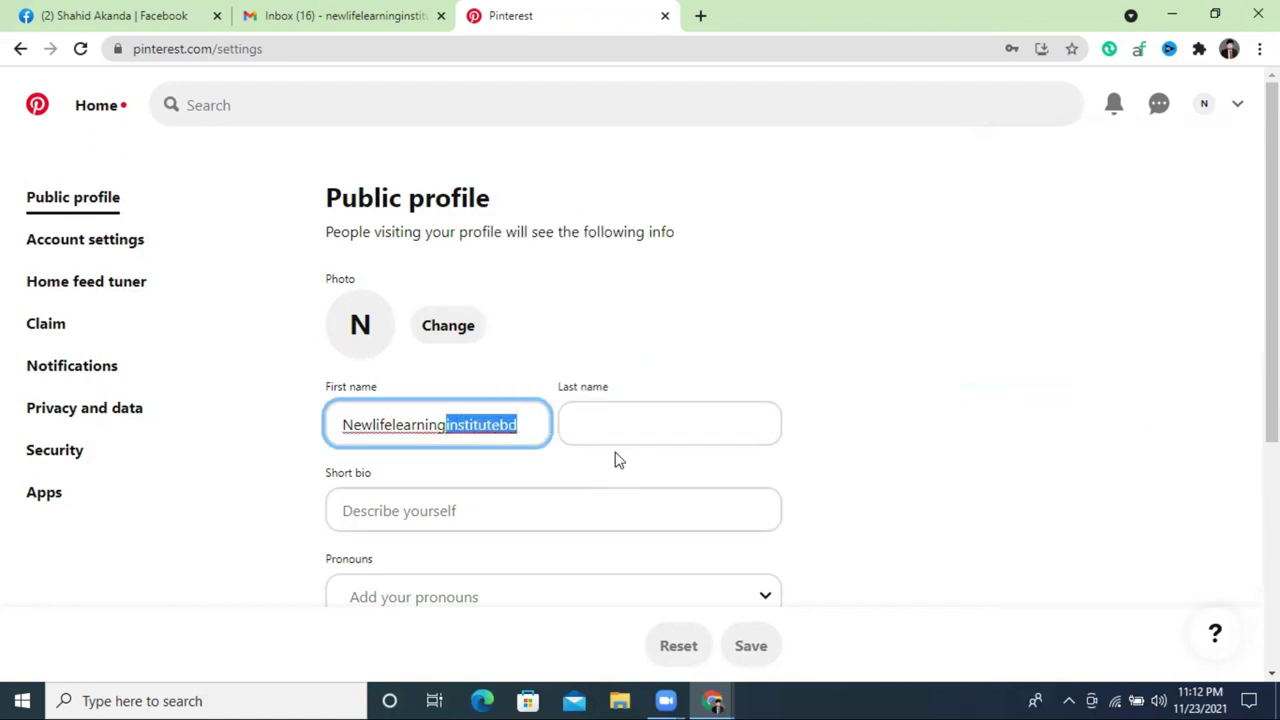
pyautogui.rightClick(627, 427)
pyautogui.click(674, 282)
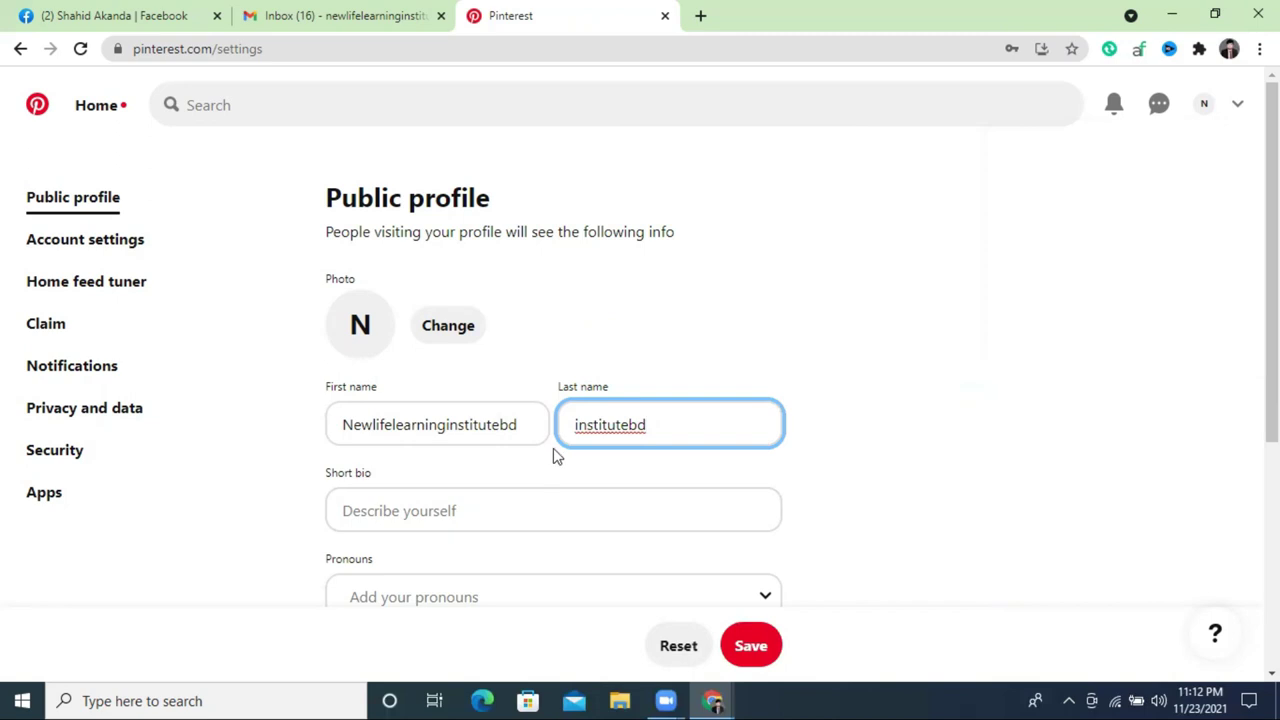
# Shorten and space the first name to "New life learning" and trim the last name to "institute"
pyautogui.moveTo(520, 427); pyautogui.dragTo(446, 427)
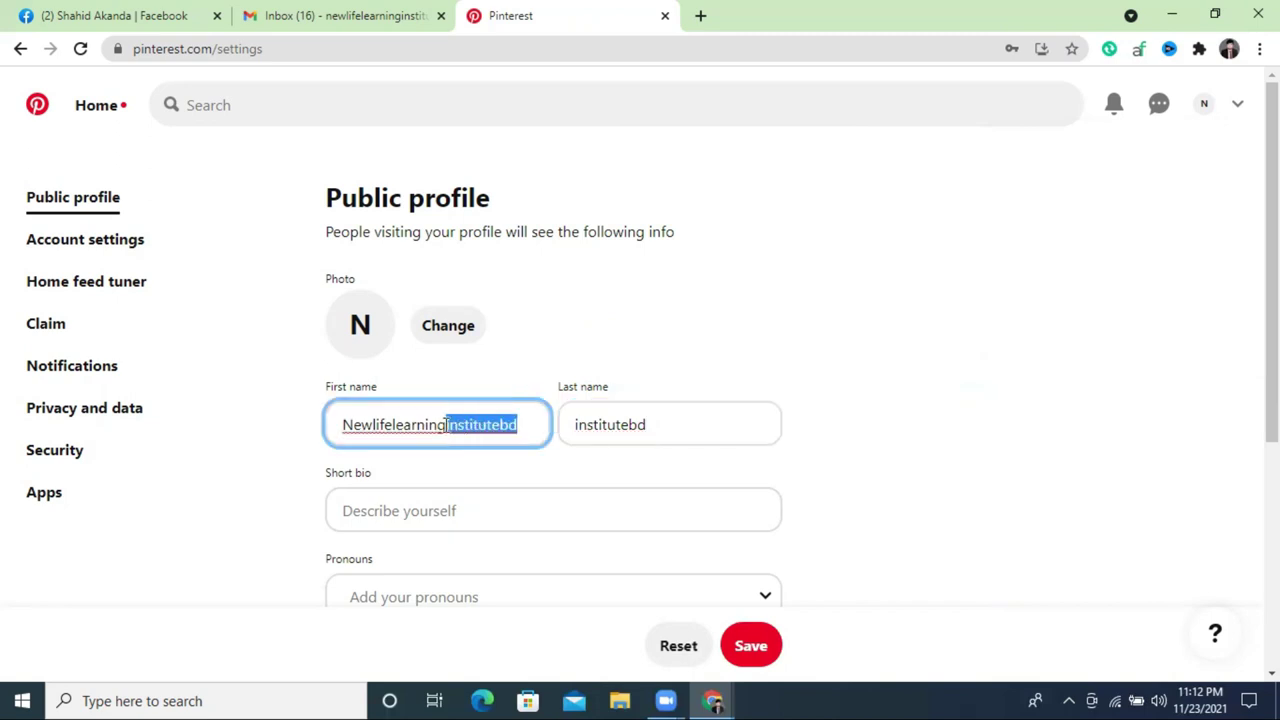
pyautogui.press('BackSpace')
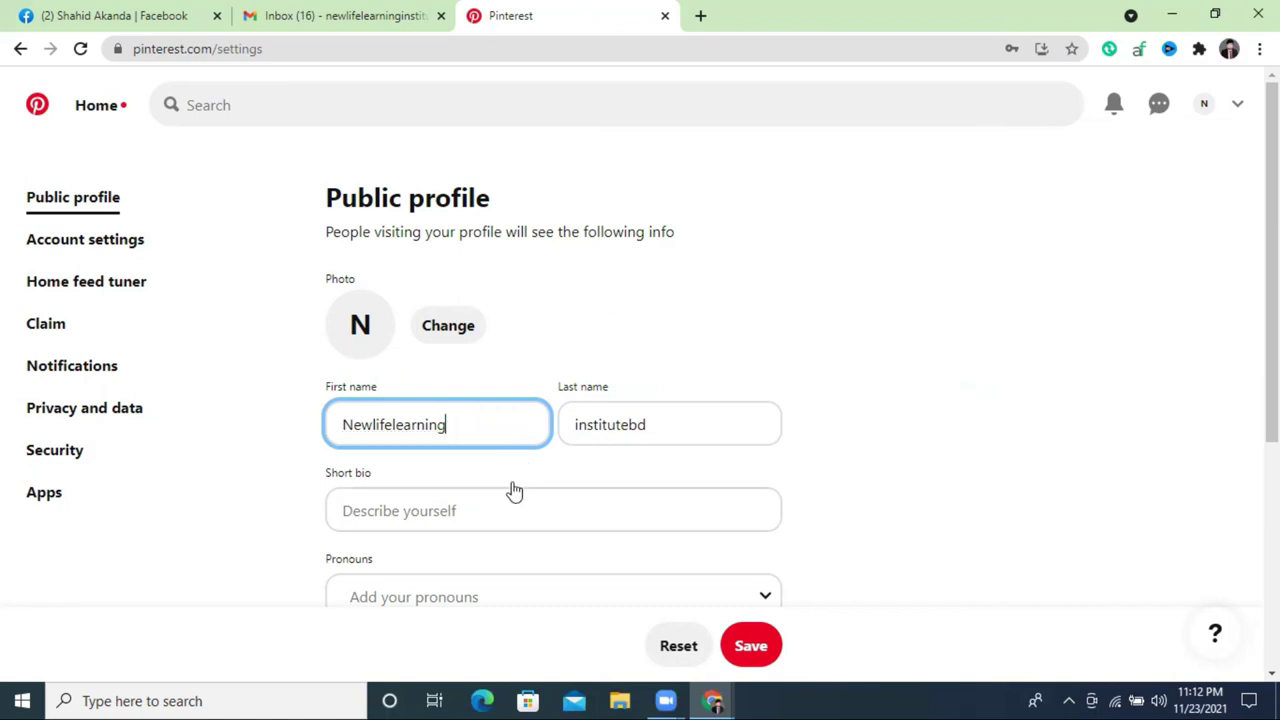
pyautogui.click(397, 427)
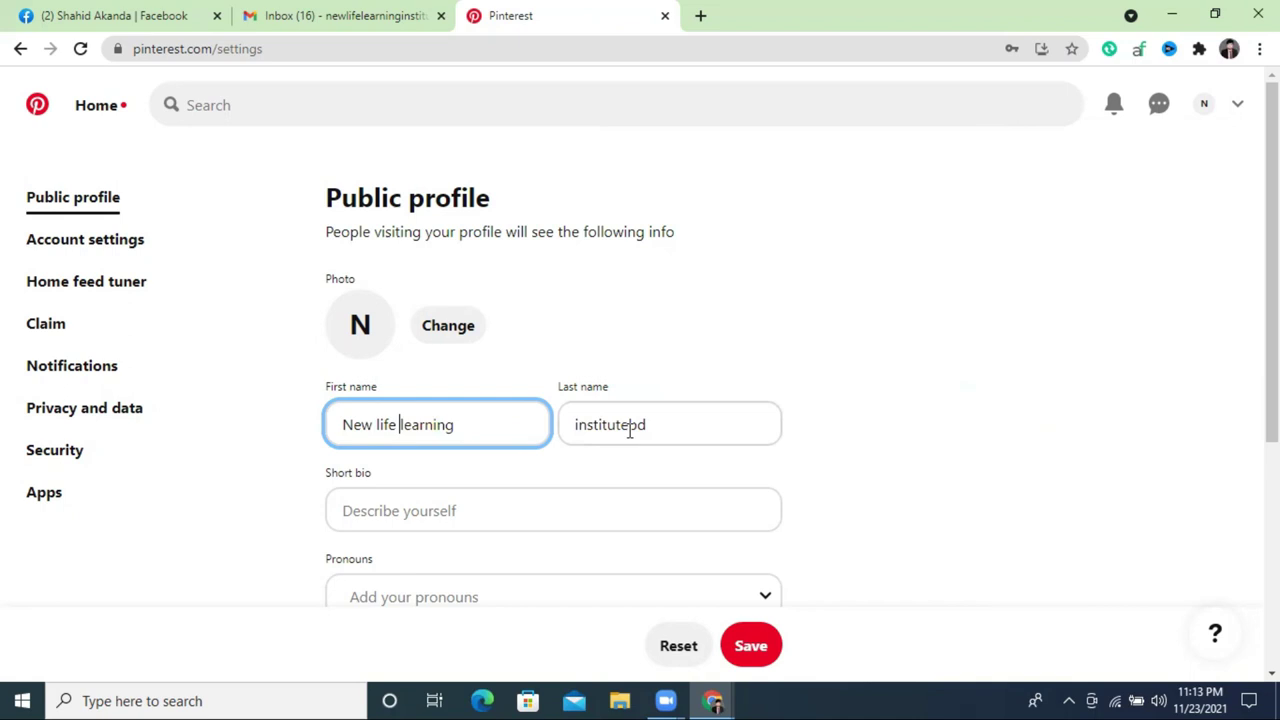
pyautogui.moveTo(630, 426); pyautogui.dragTo(656, 428)
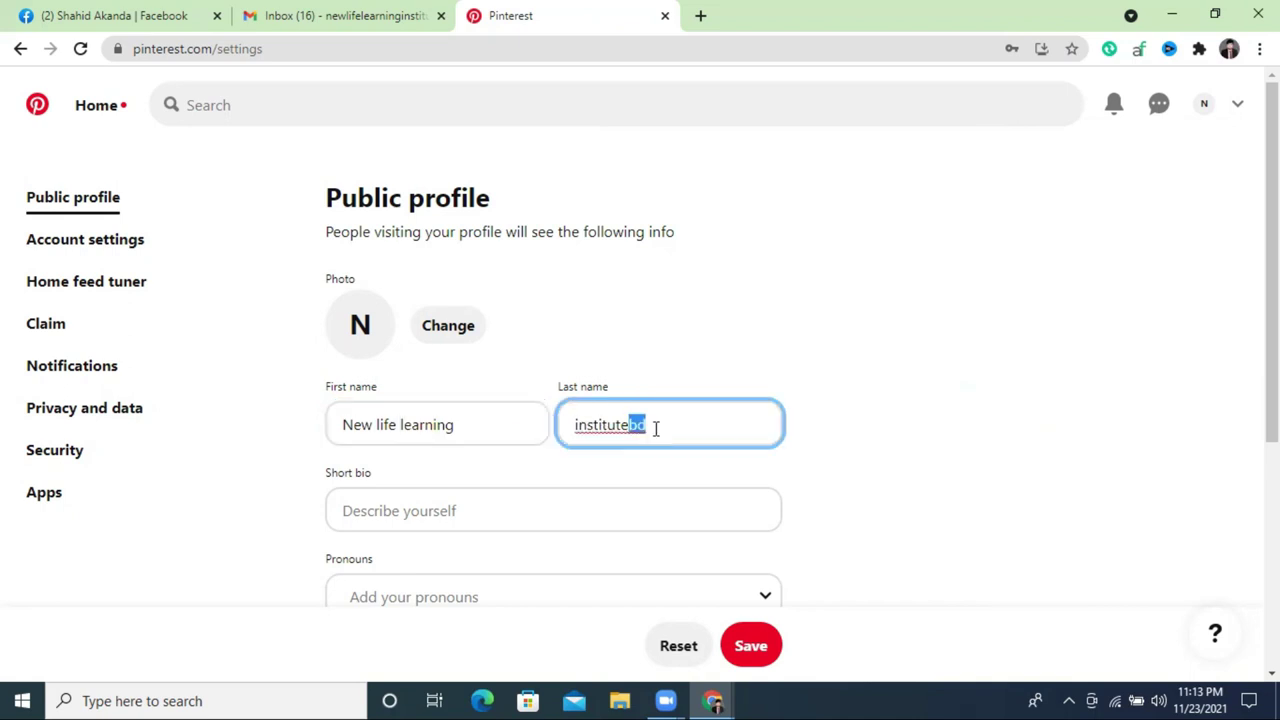
pyautogui.press('BackSpace')
# Switch to Facebook, open the New Life Learning Institute page from the recent searches, and close the chat window
pyautogui.click(453, 515)
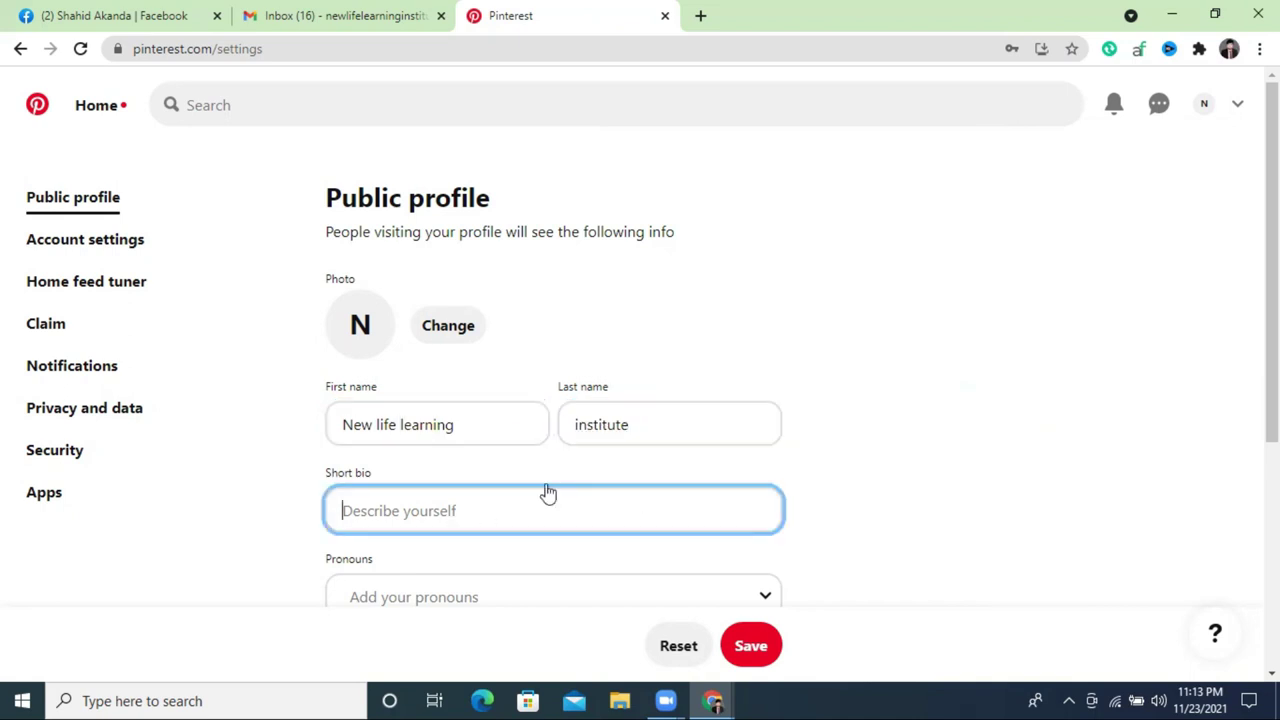
pyautogui.scroll(-1, 400, 420)
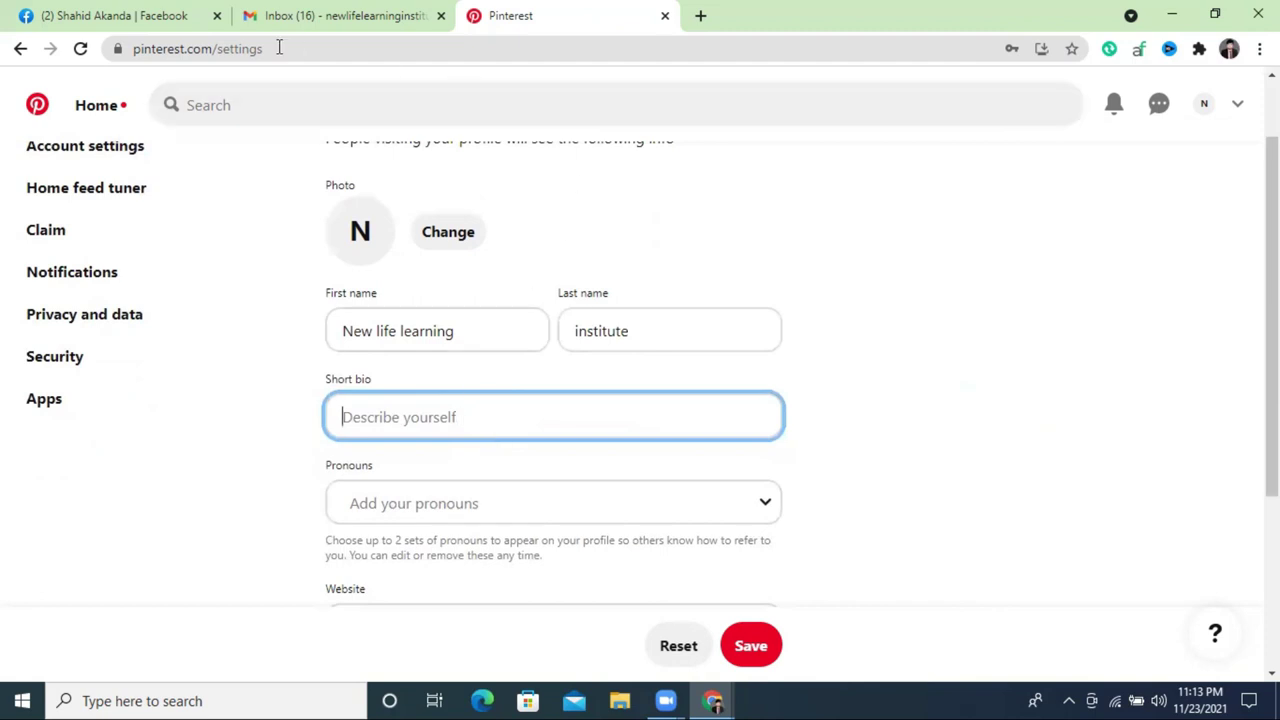
pyautogui.click(128, 8)
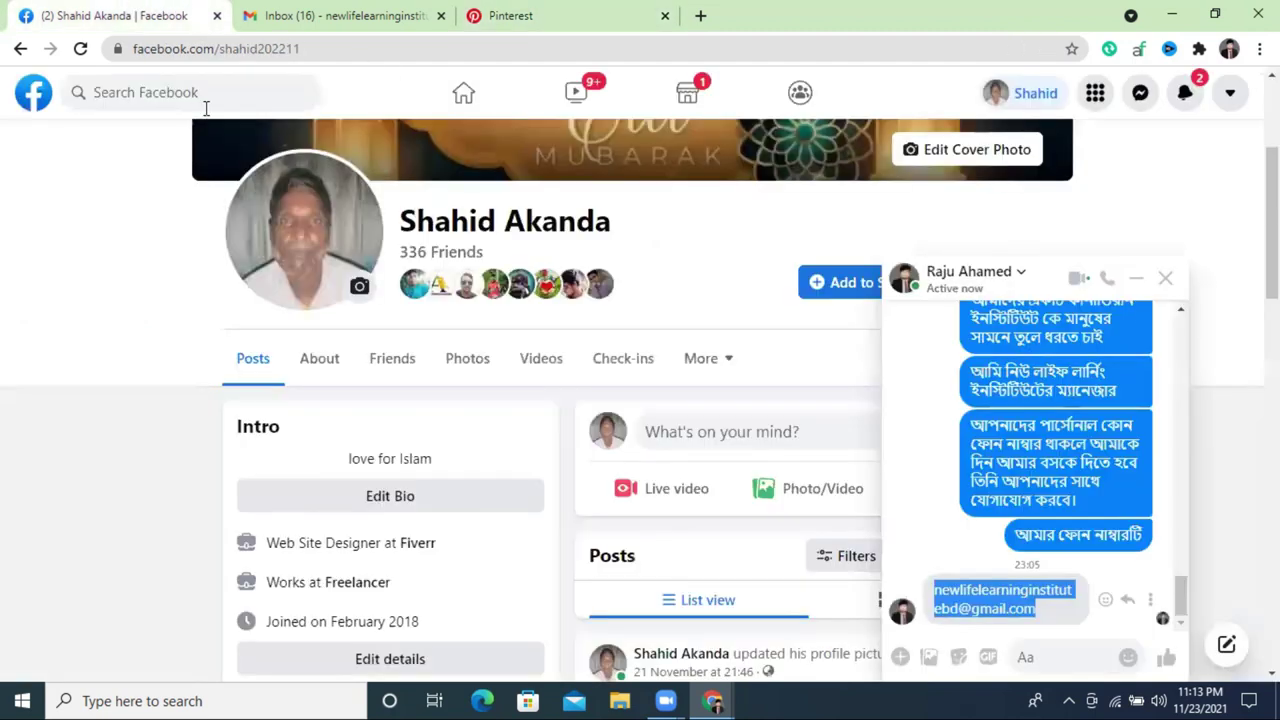
pyautogui.click(205, 93)
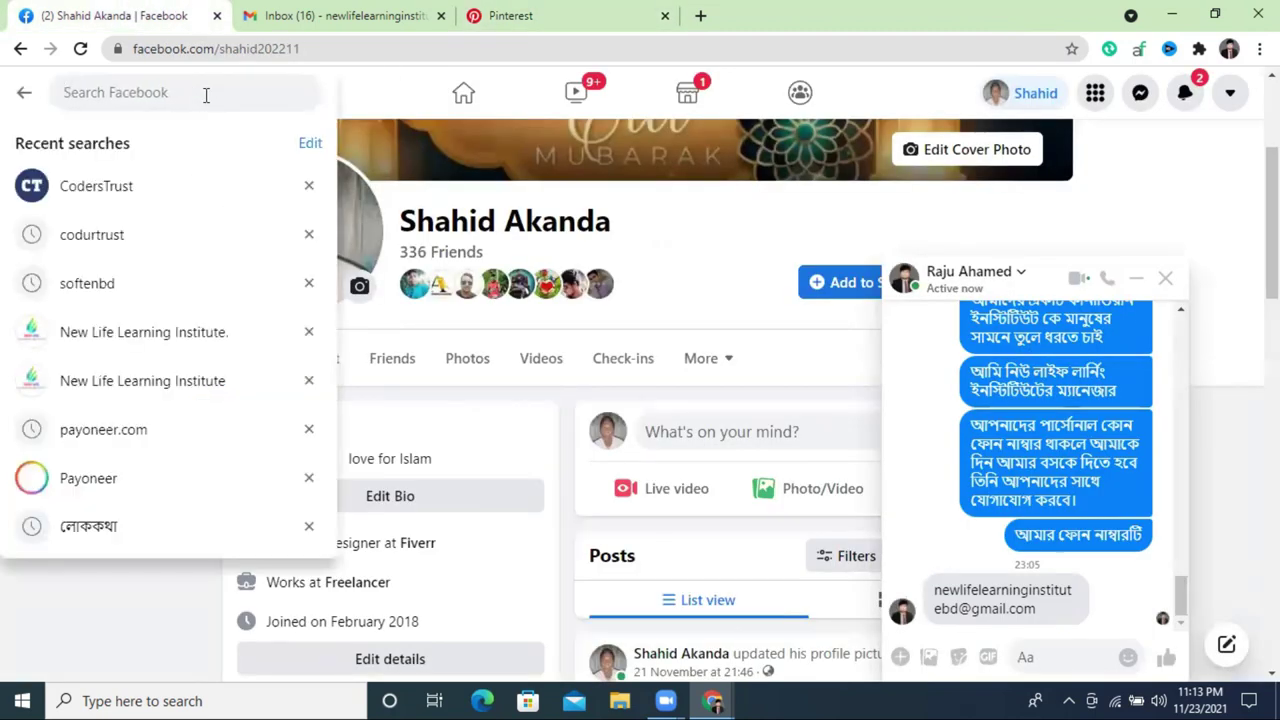
pyautogui.click(121, 382)
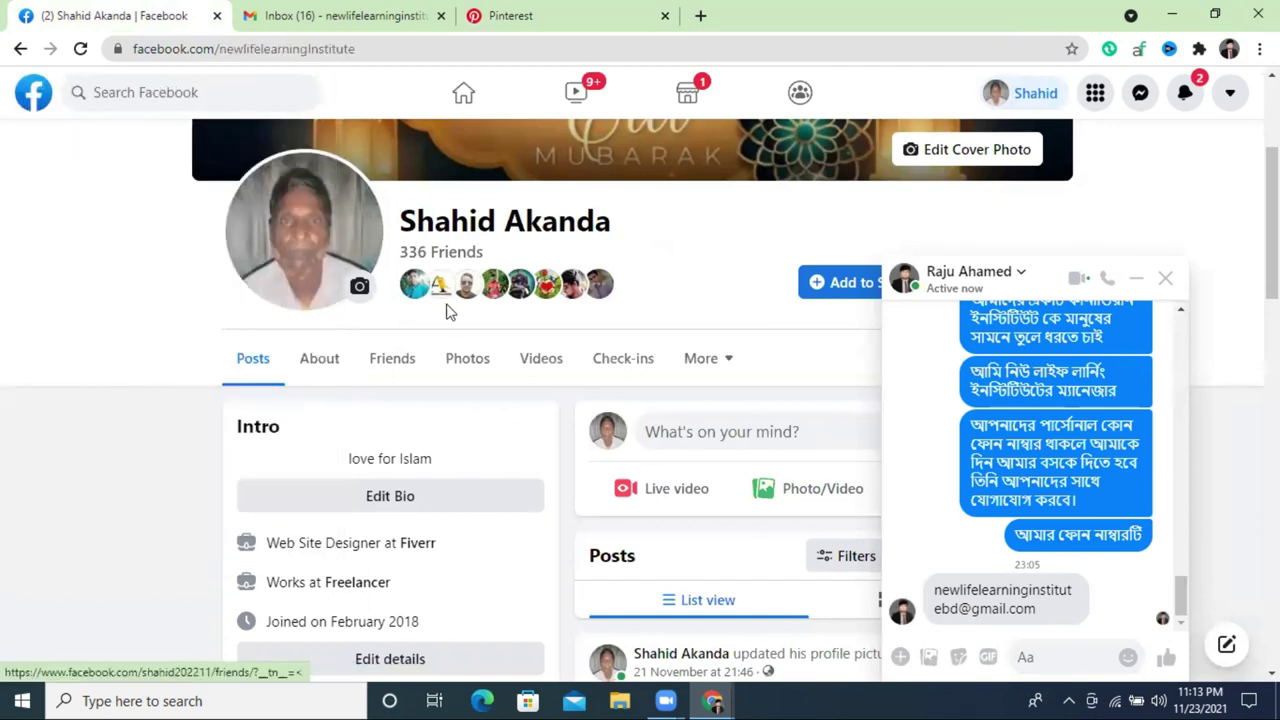
pyautogui.click(1165, 279)
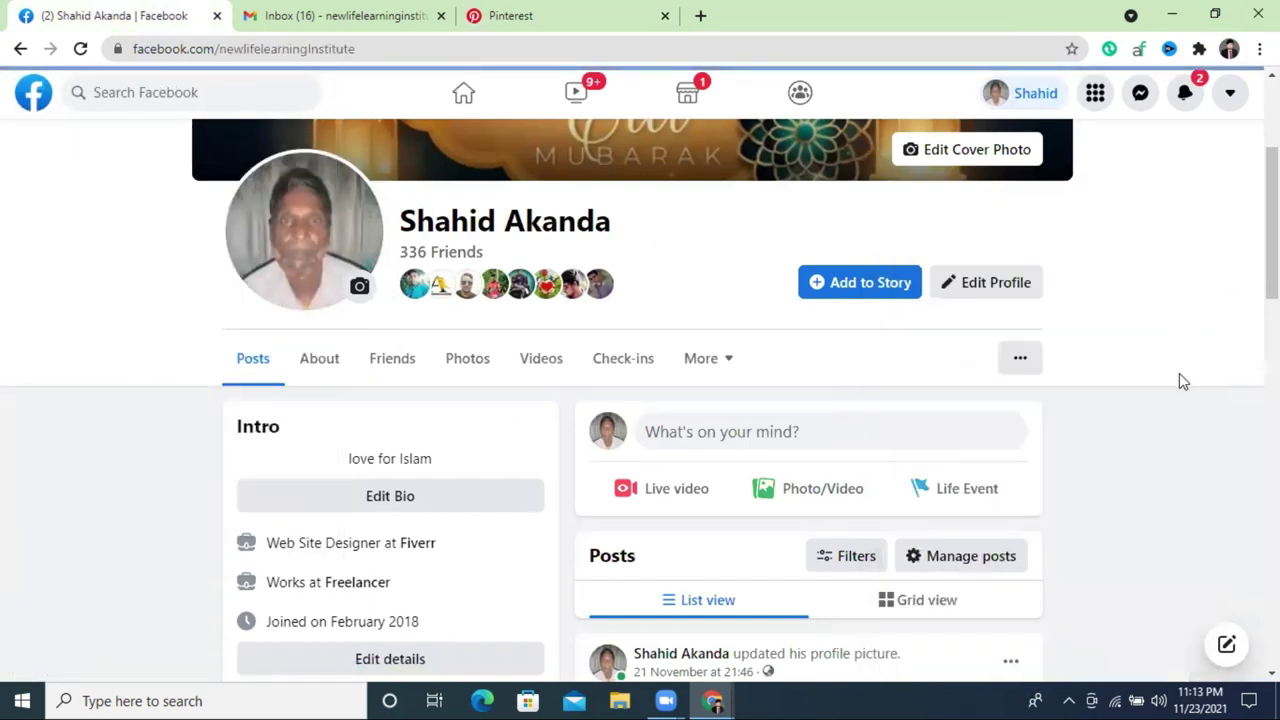
# Copy the full institute description from the Facebook page's About section and paste it into the Pinterest short bio
pyautogui.scroll(-3, 429, 425)
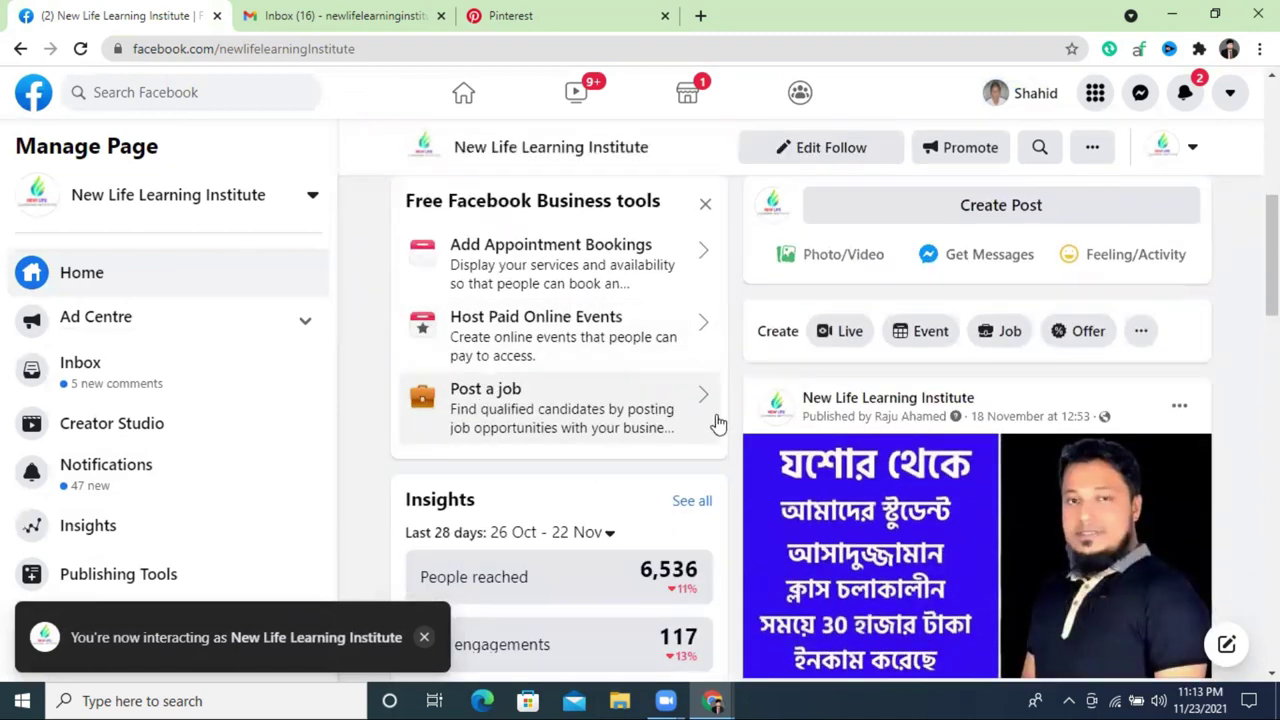
pyautogui.scroll(-2, 226, 380)
pyautogui.scroll(-3, 865, 425)
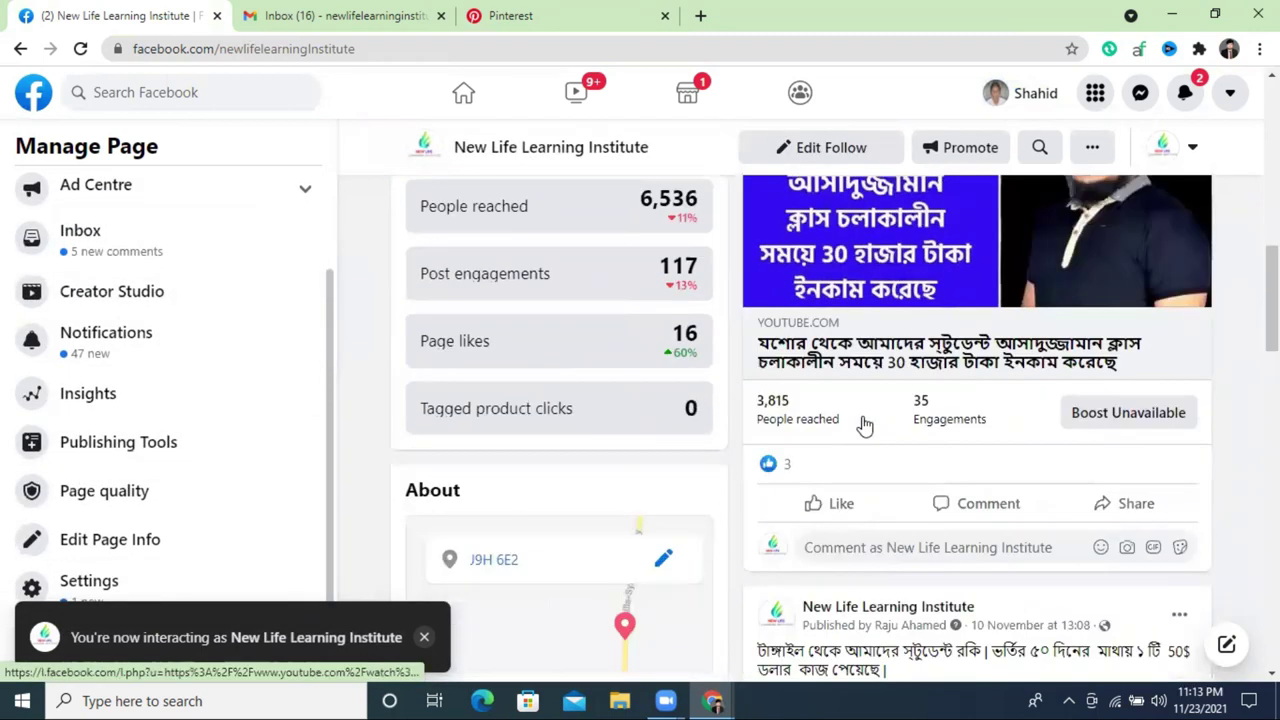
pyautogui.scroll(5, 408, 443)
pyautogui.scroll(-8, 603, 443)
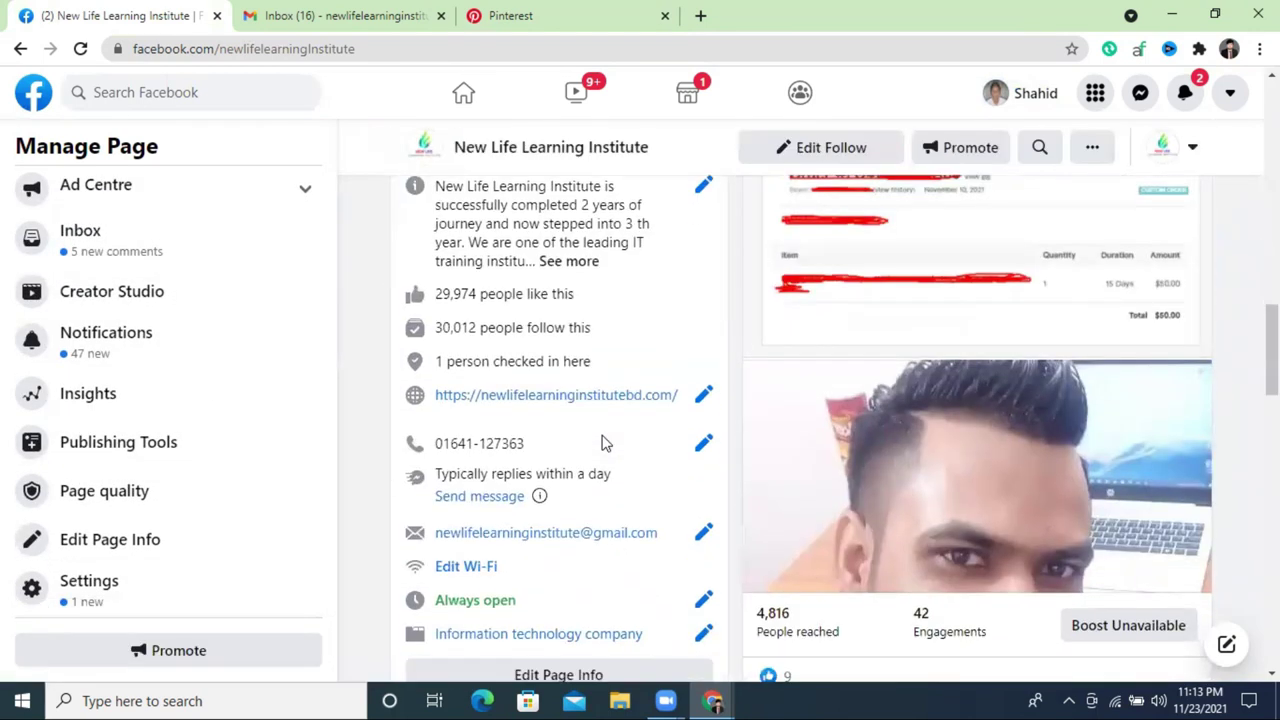
pyautogui.scroll(2, 603, 443)
pyautogui.click(569, 449)
pyautogui.moveTo(436, 374); pyautogui.dragTo(487, 463)
pyautogui.rightClick(477, 403)
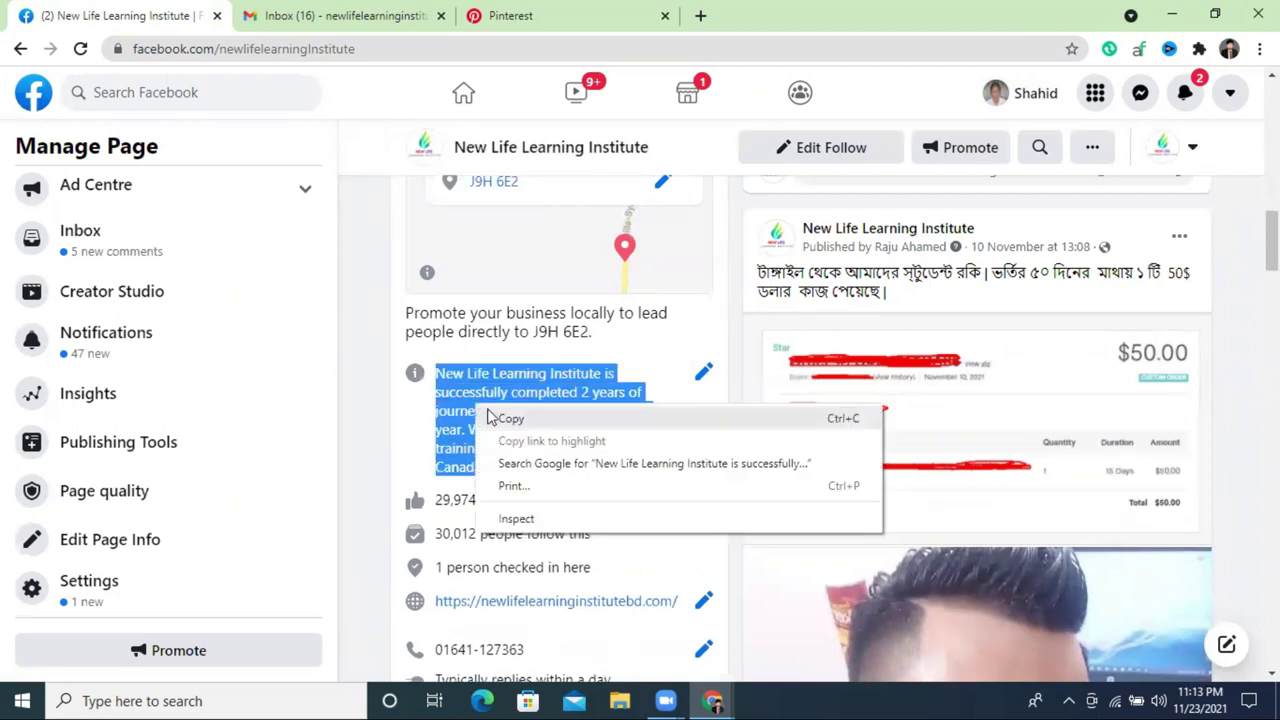
pyautogui.click(500, 417)
pyautogui.click(510, 15)
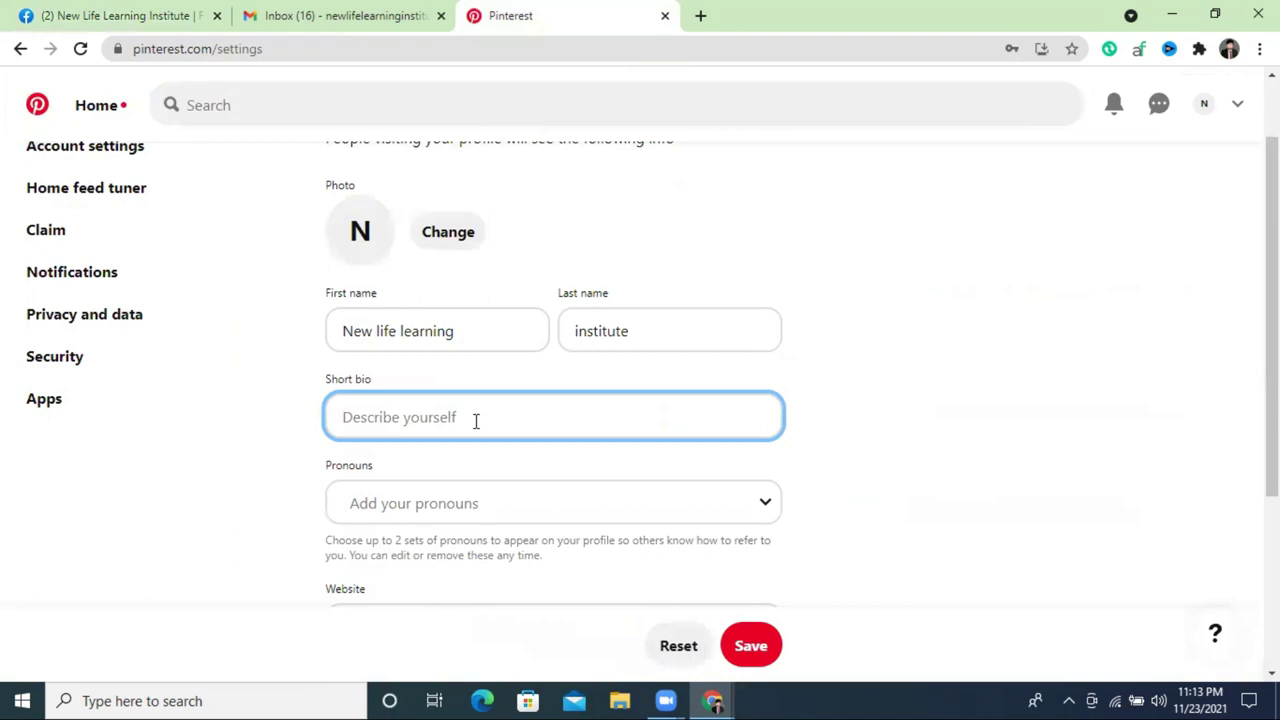
pyautogui.hotkey('ctrl', 'v')
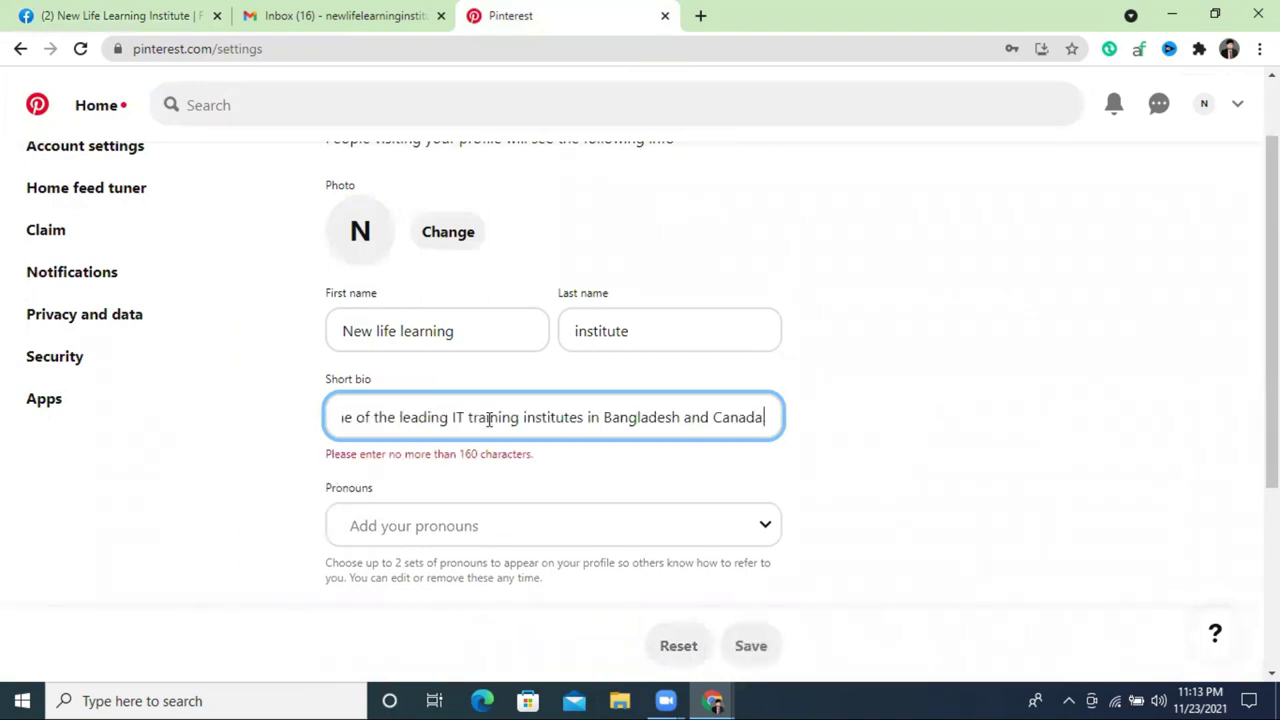
# Cut the short bio down to "New Life Learning Institute is successfully completed 2 years"
pyautogui.moveTo(566, 425); pyautogui.dragTo(197, 434)
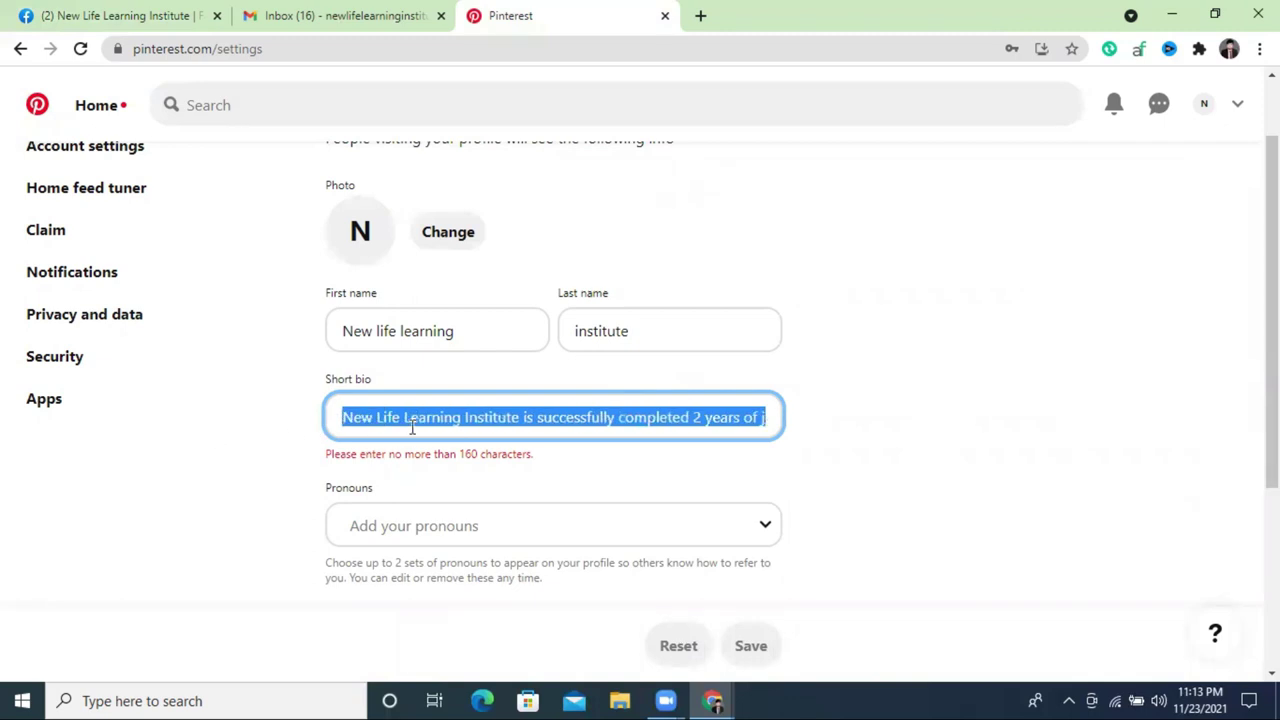
pyautogui.click(479, 416)
pyautogui.moveTo(692, 414); pyautogui.dragTo(762, 417)
pyautogui.click(530, 417)
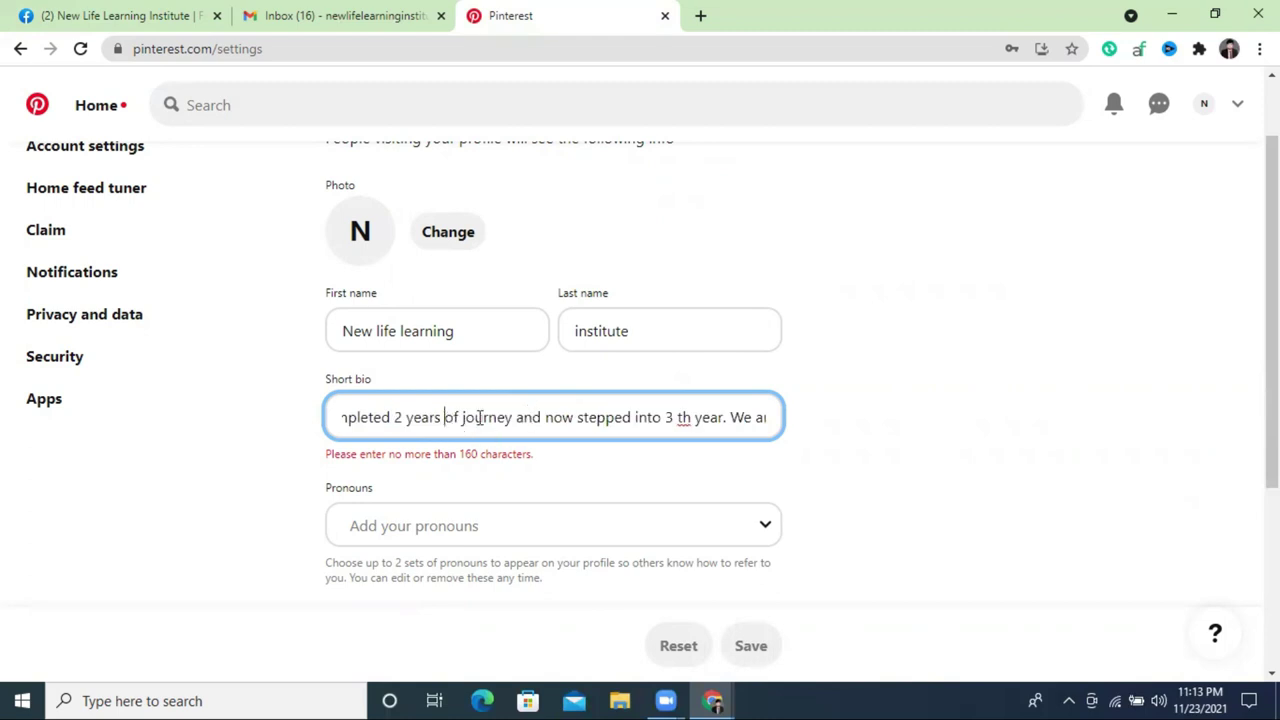
pyautogui.moveTo(479, 418); pyautogui.dragTo(868, 421)
pyautogui.press('BackSpace')
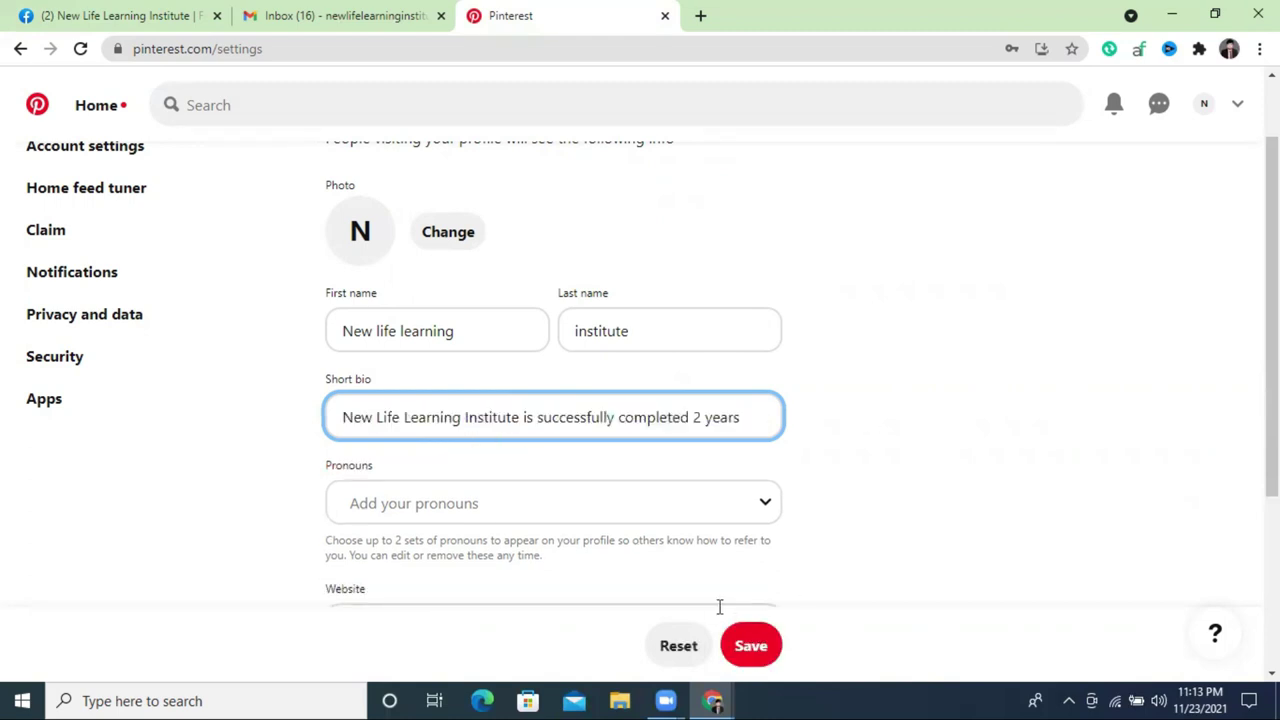
# Look through the available pronoun options without choosing any
pyautogui.click(458, 507)
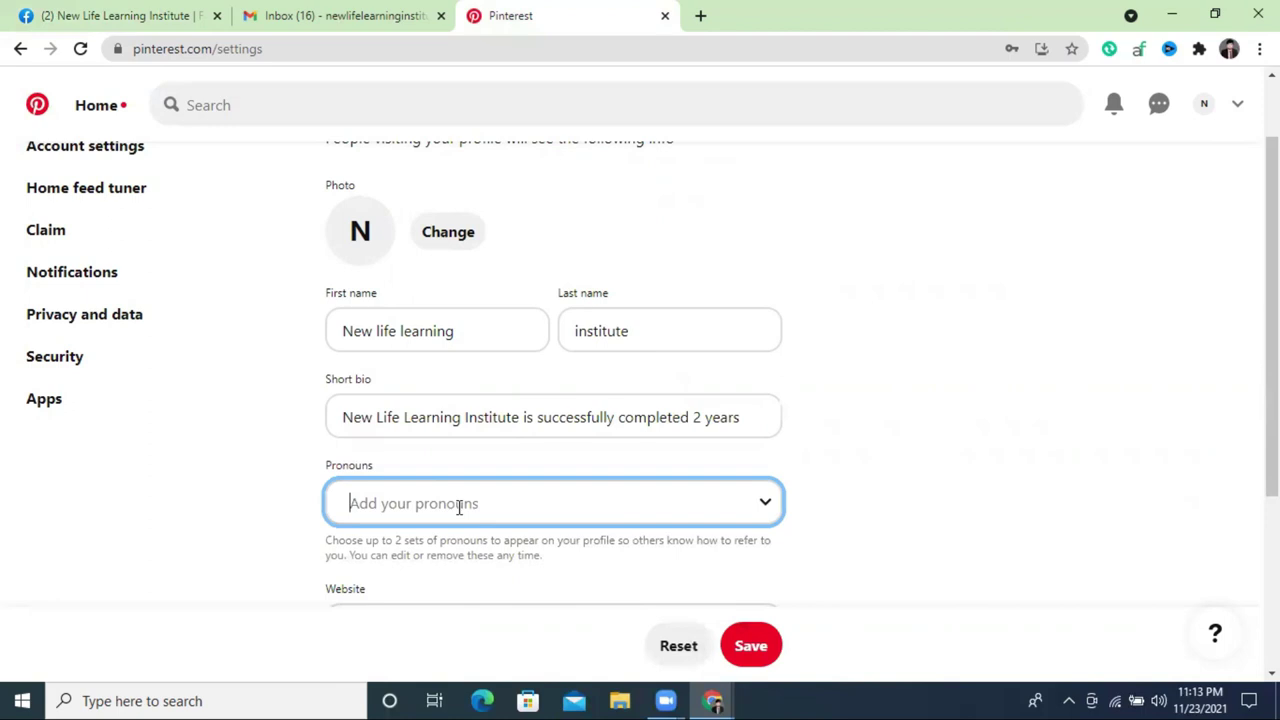
pyautogui.click(922, 464)
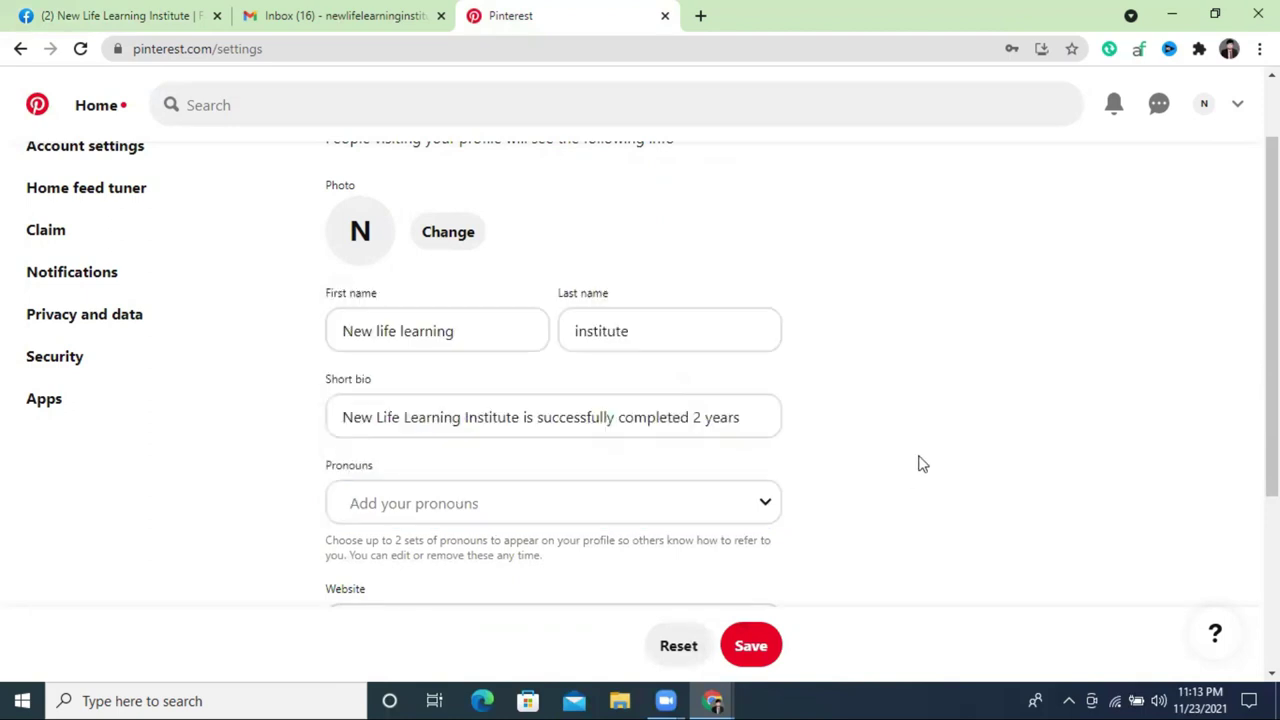
pyautogui.click(682, 502)
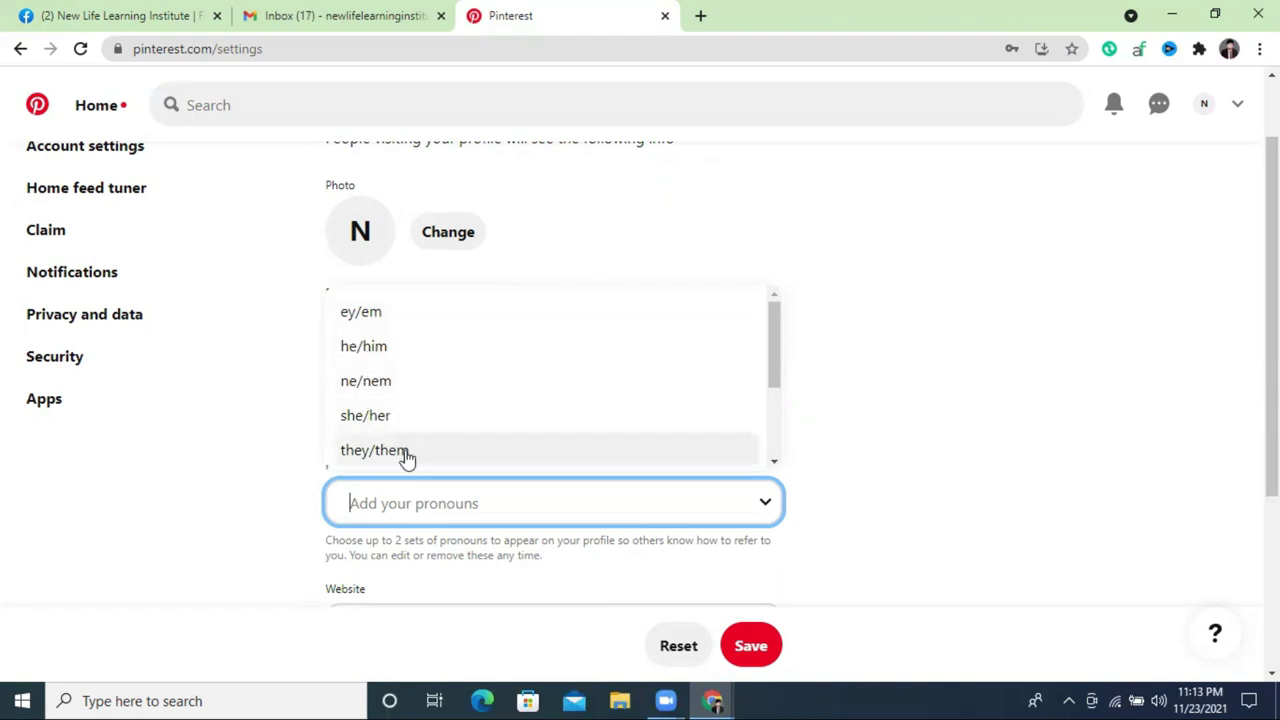
pyautogui.click(915, 378)
# Bring up the institute's website address newlifelearninginstitutebd.com in a new browser tab and copy it
pyautogui.scroll(-3, 905, 372)
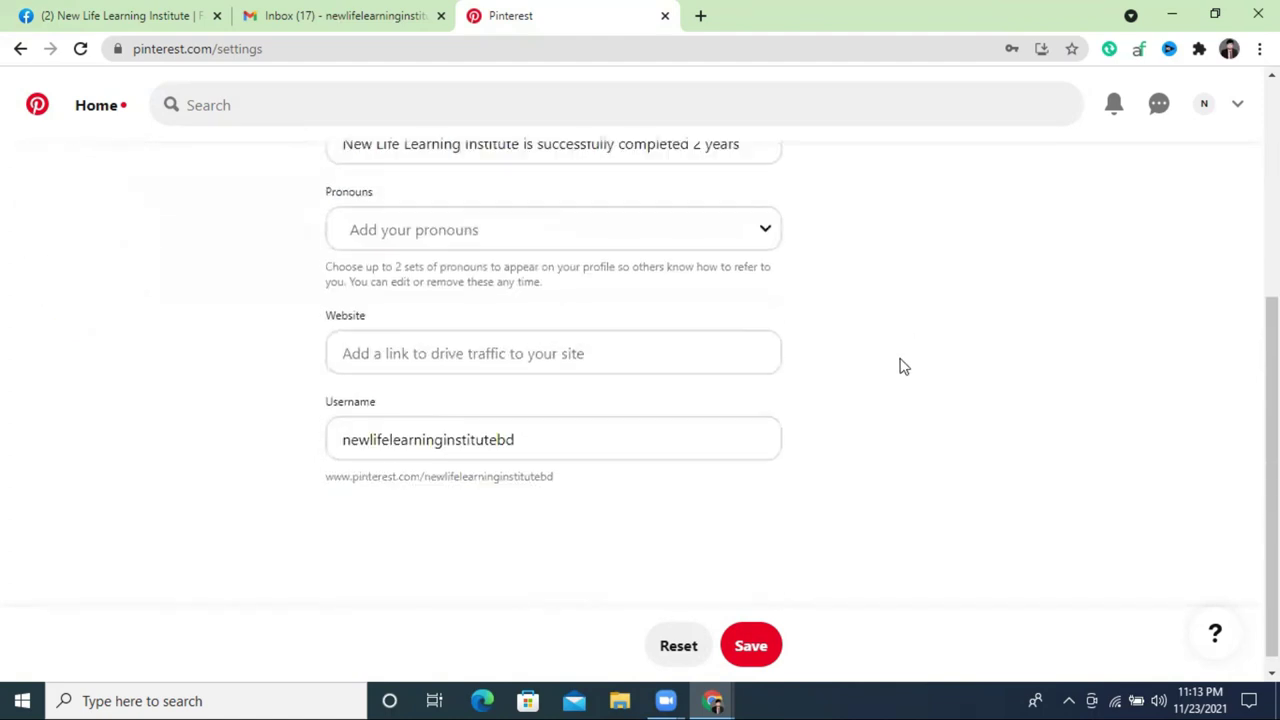
pyautogui.click(406, 340)
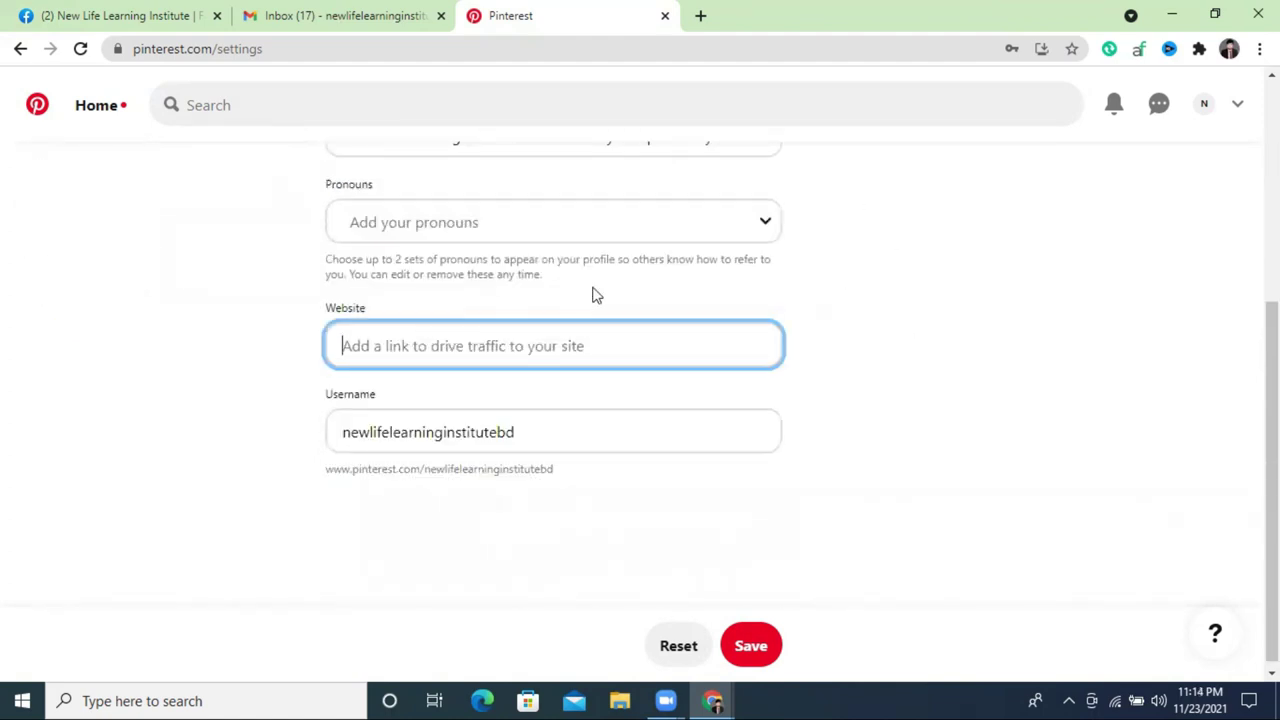
pyautogui.click(700, 15)
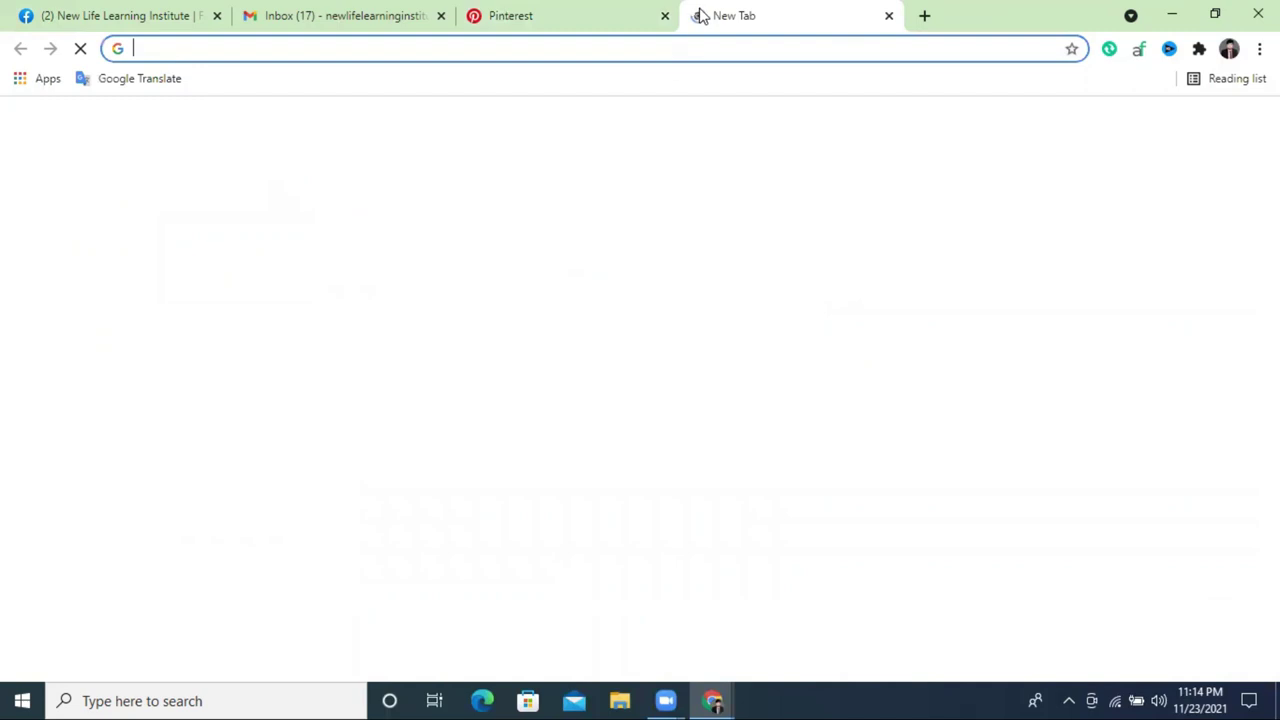
pyautogui.click(643, 49)
pyautogui.write('n')
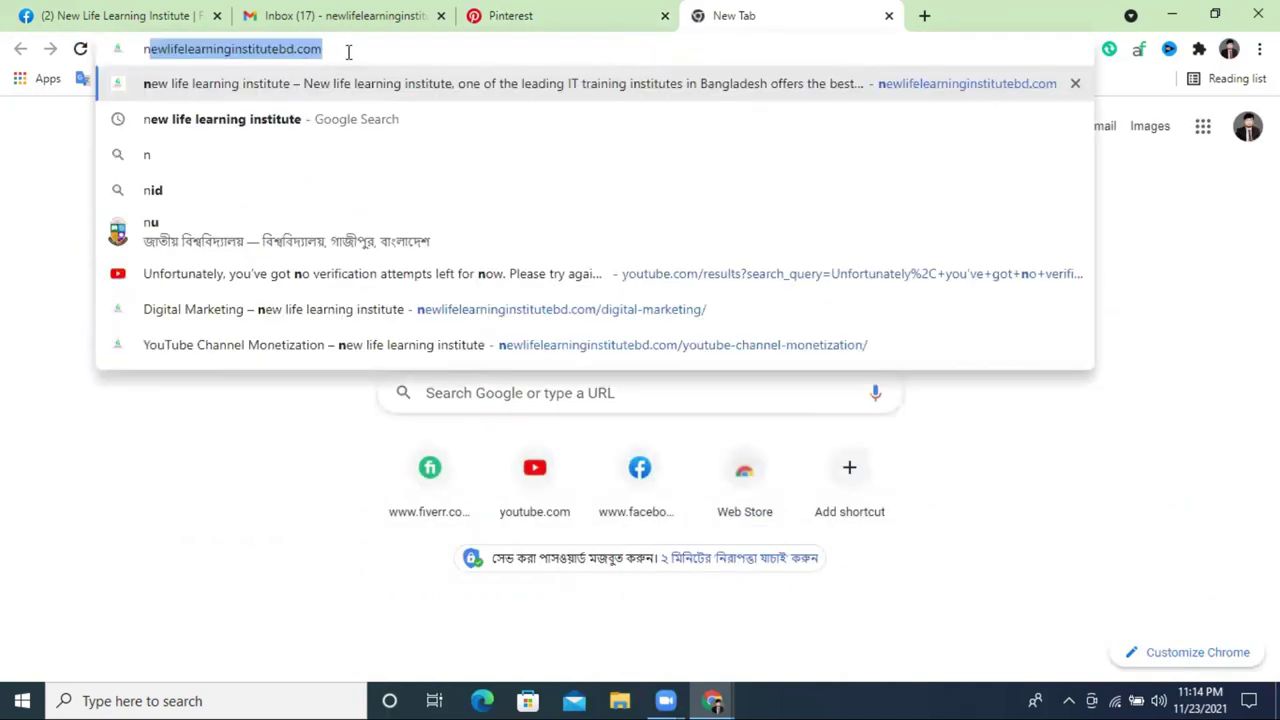
pyautogui.rightClick(349, 50)
pyautogui.click(429, 158)
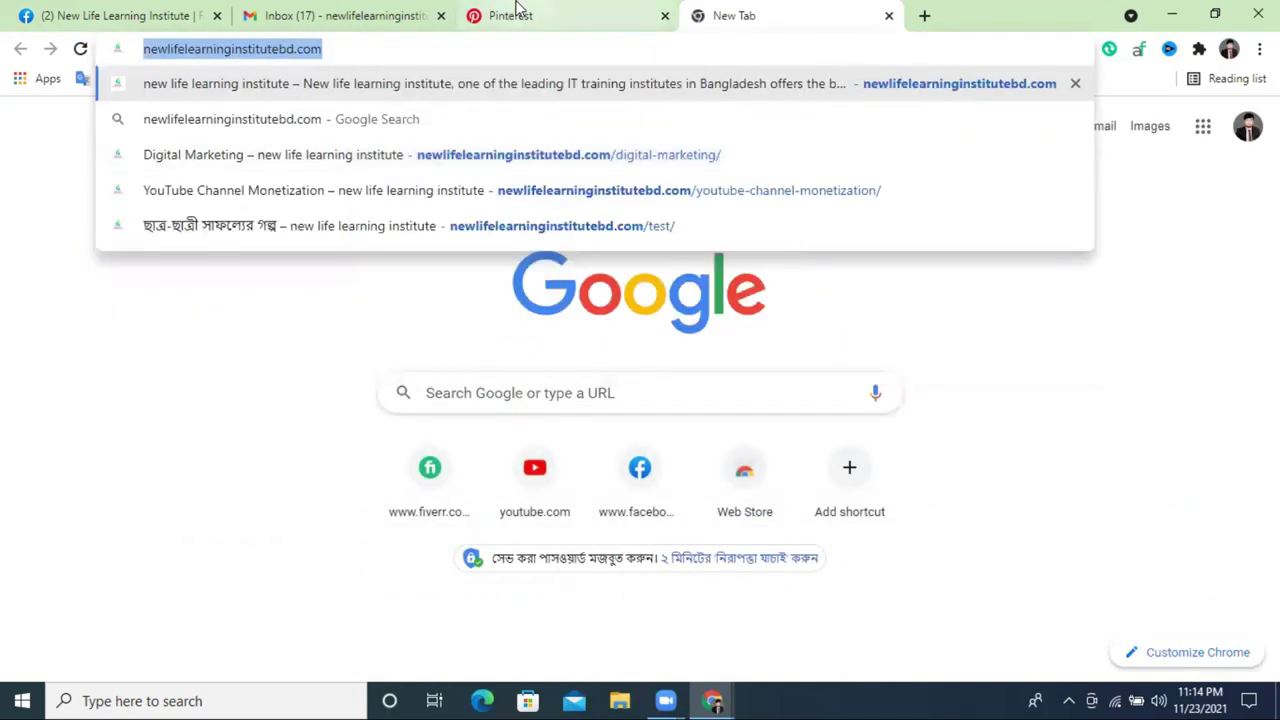
pyautogui.click(518, 12)
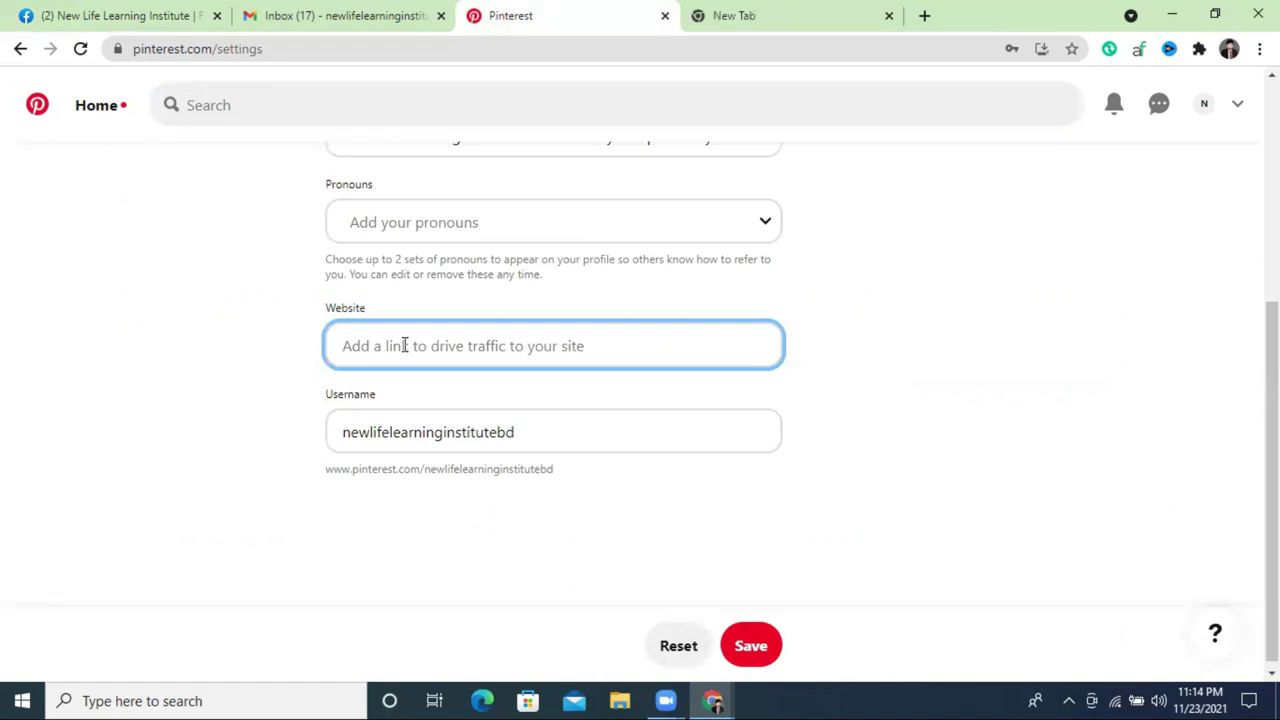
pyautogui.hotkey('ctrl', 'v')
pyautogui.press('BackSpace')
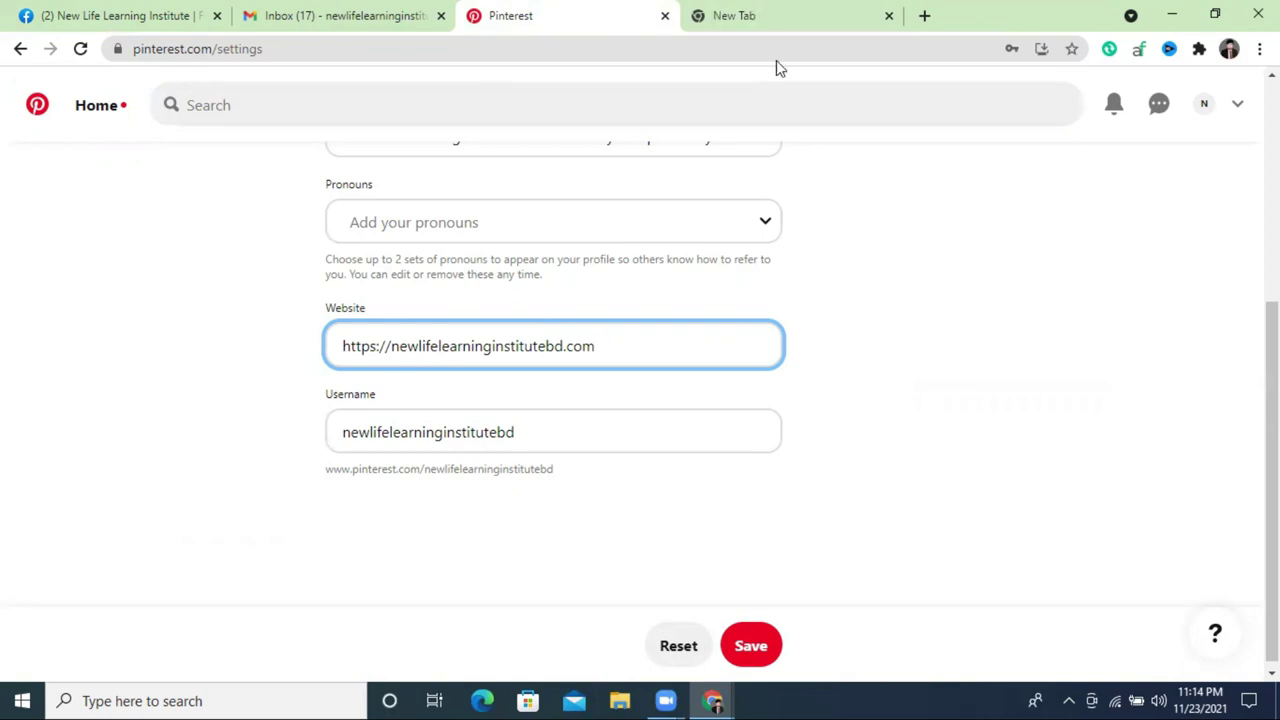
pyautogui.click(888, 18)
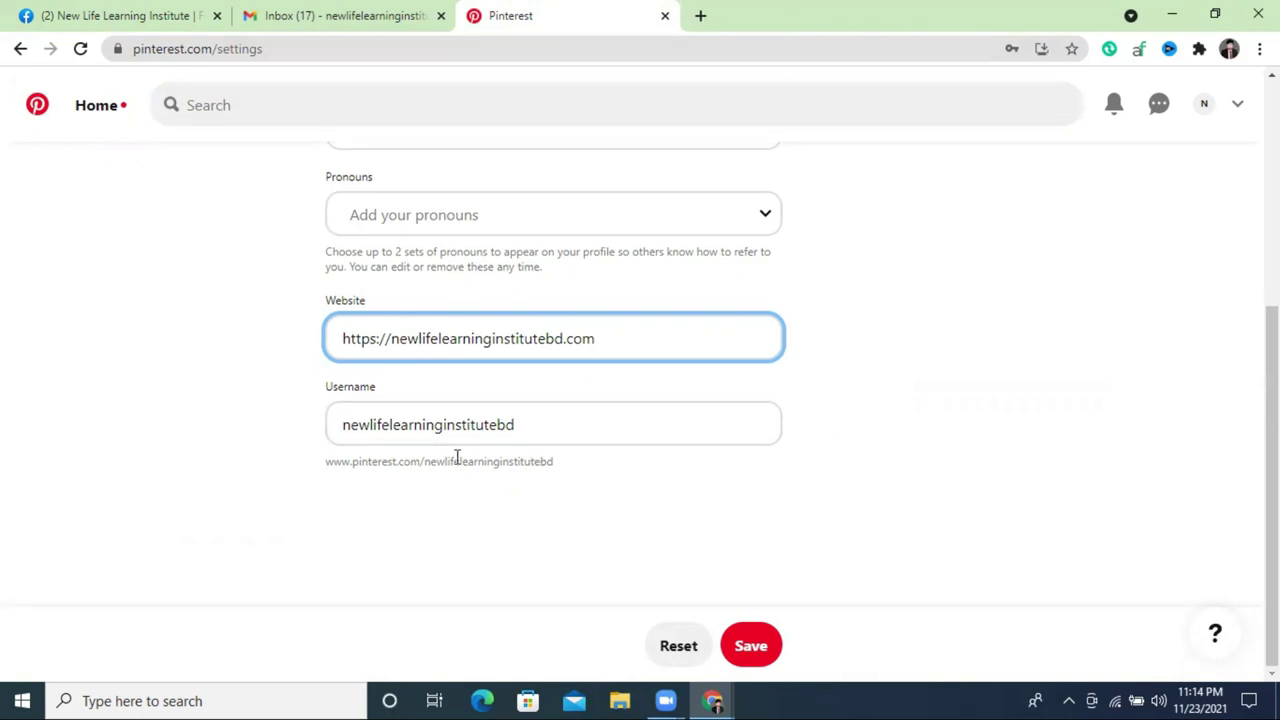
pyautogui.doubleClick(404, 424)
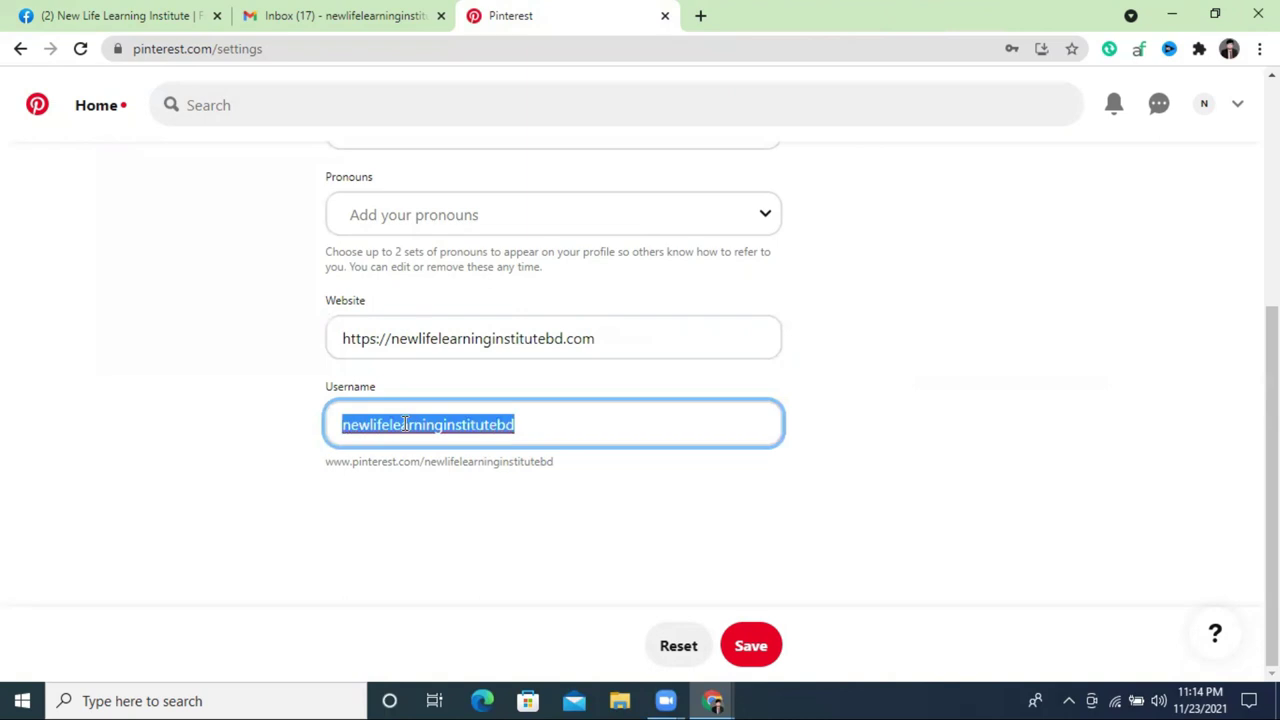
pyautogui.click(543, 424)
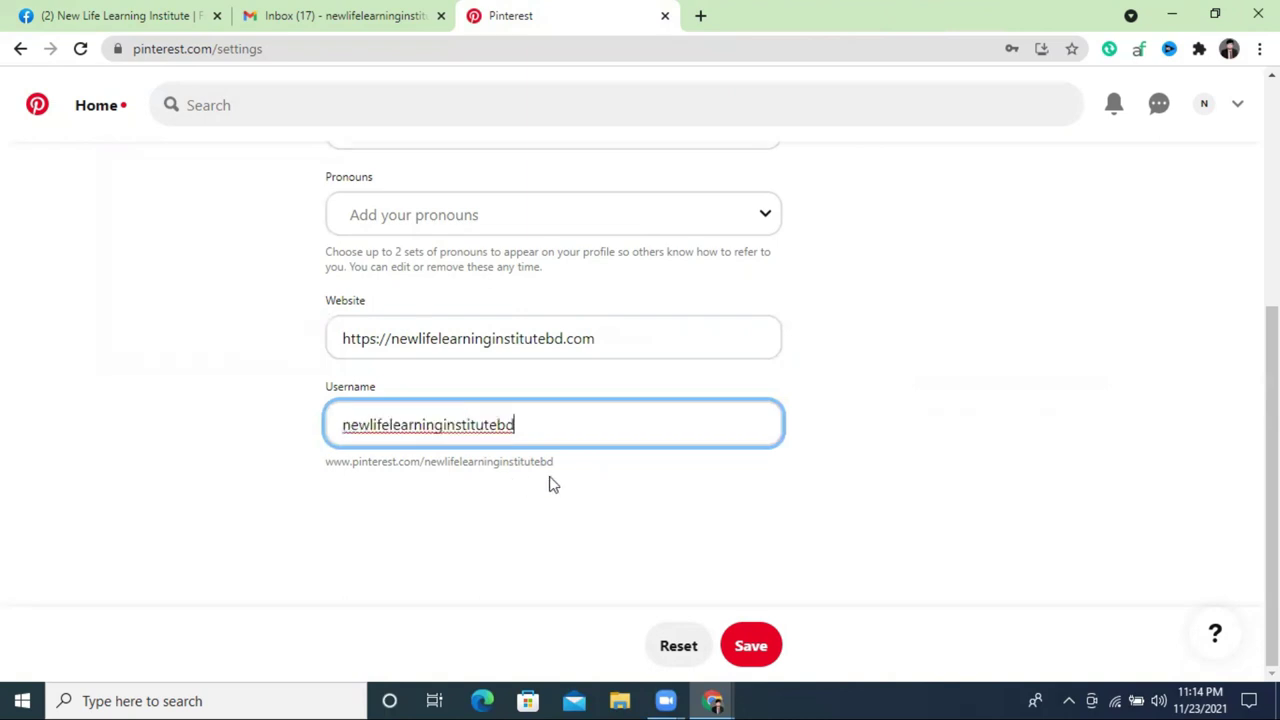
# Save the edited public profile details
pyautogui.click(751, 646)
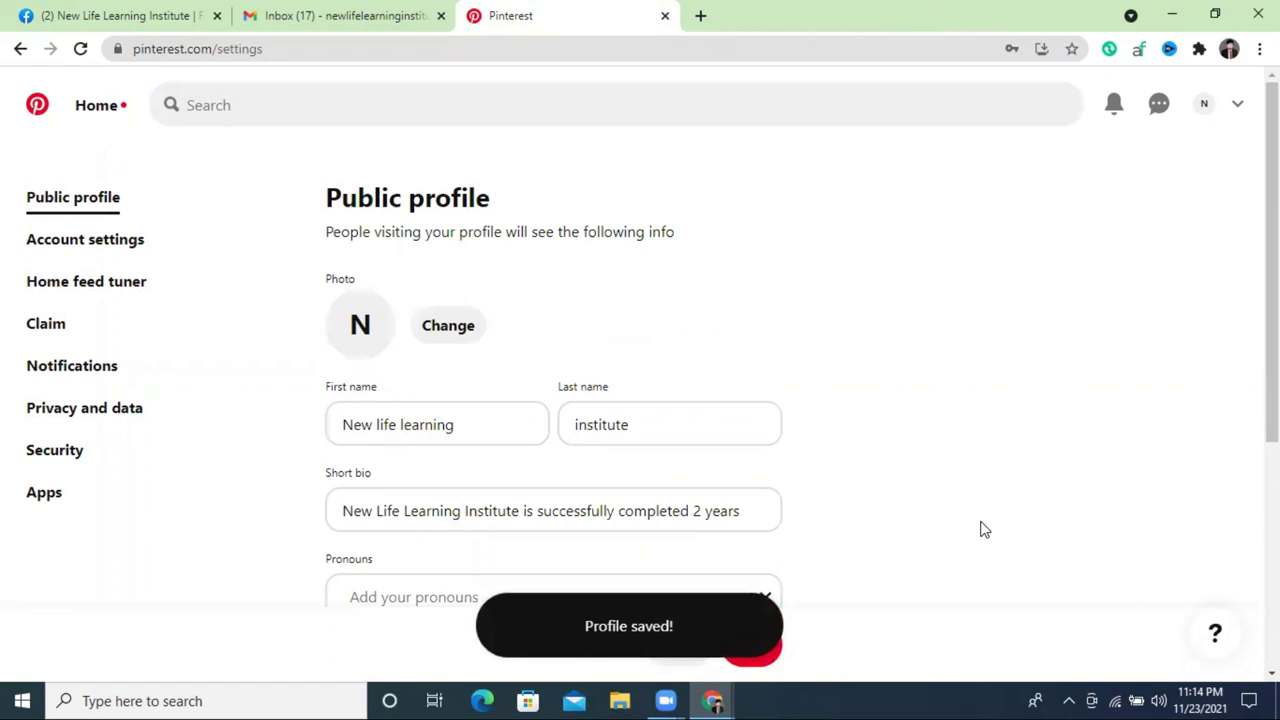
pyautogui.scroll(-4, 900, 398)
pyautogui.scroll(5, 486, 423)
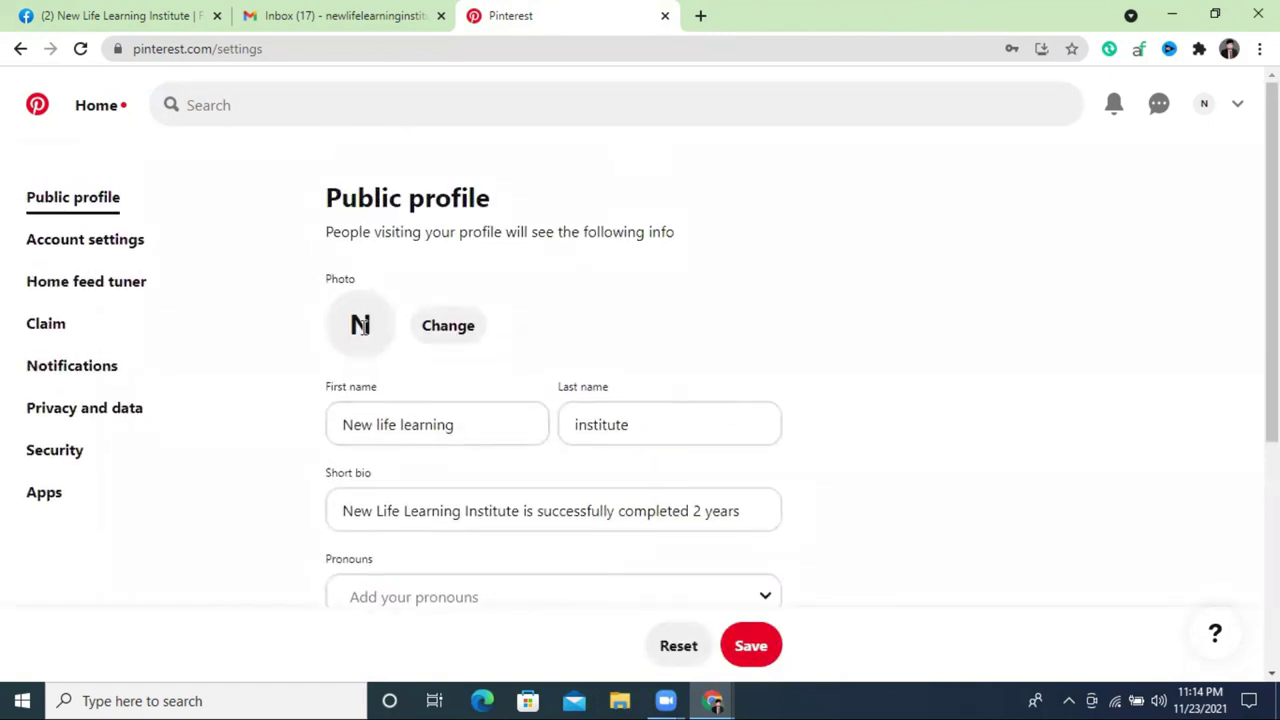
# Upload the New Life Learning Institute logo from the Downloads folder as the profile picture
pyautogui.click(443, 326)
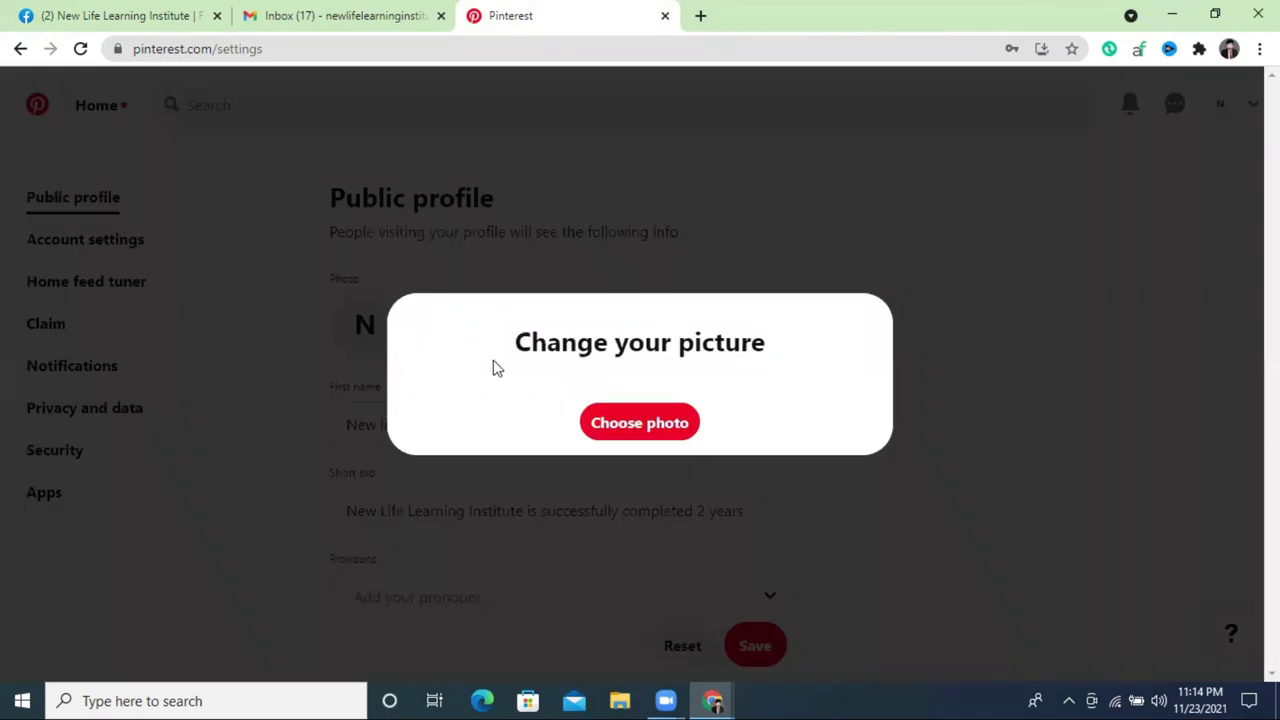
pyautogui.click(611, 430)
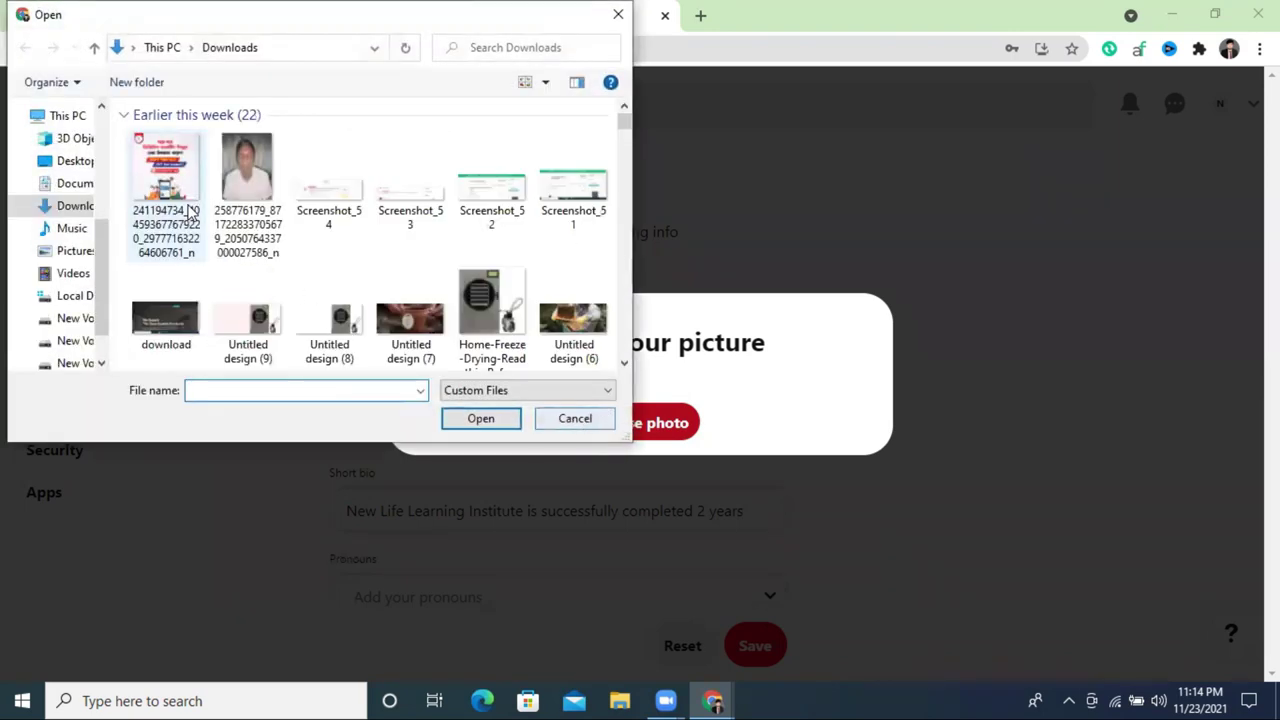
pyautogui.scroll(-15, 263, 211)
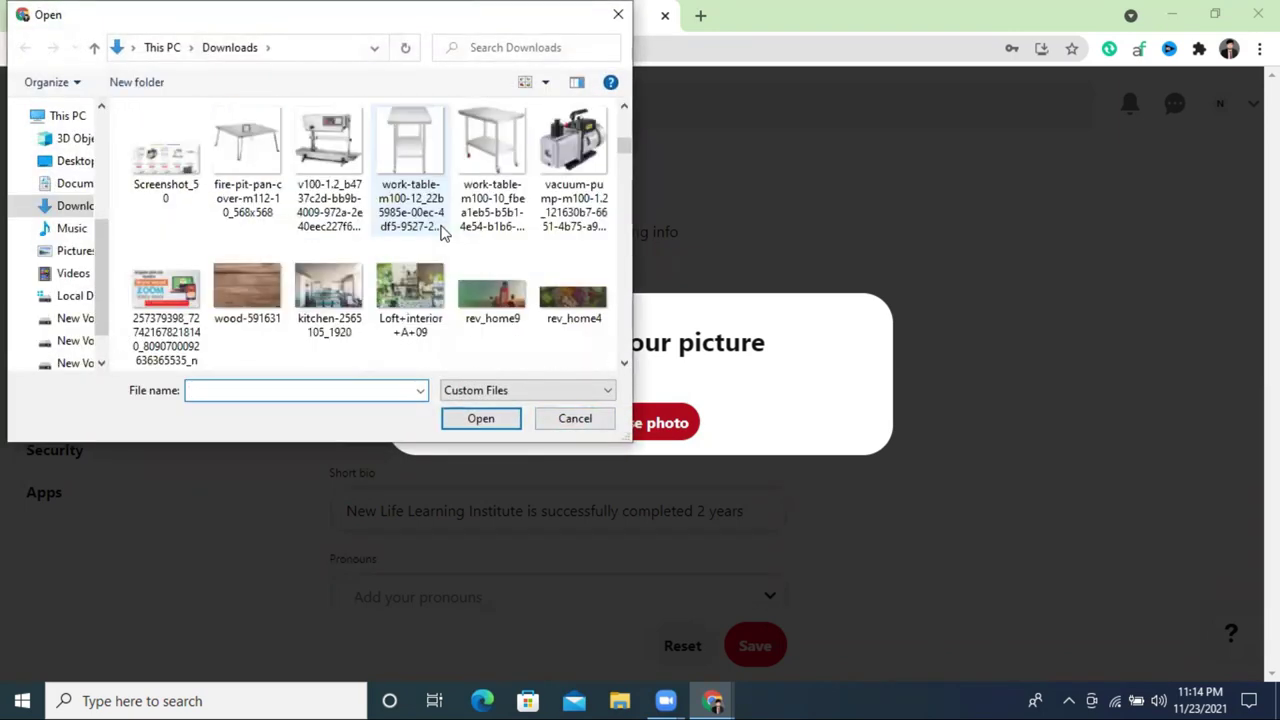
pyautogui.scroll(-15, 444, 233)
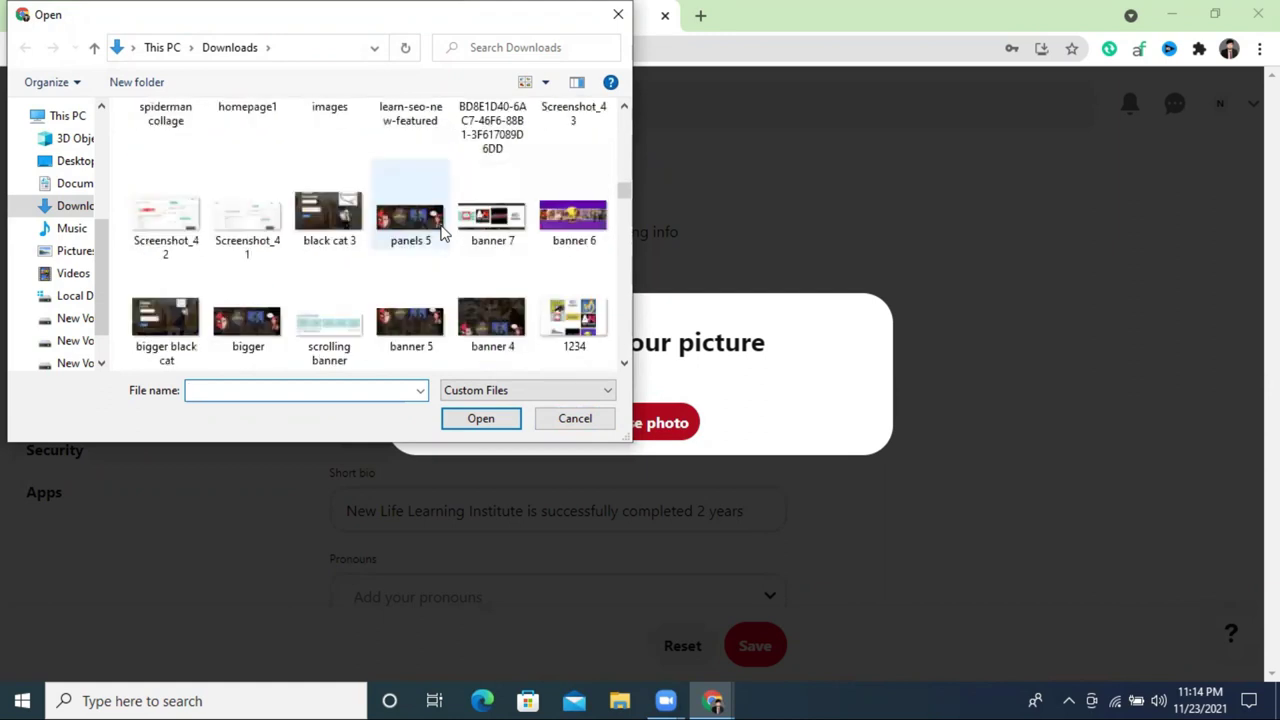
pyautogui.scroll(-12, 444, 233)
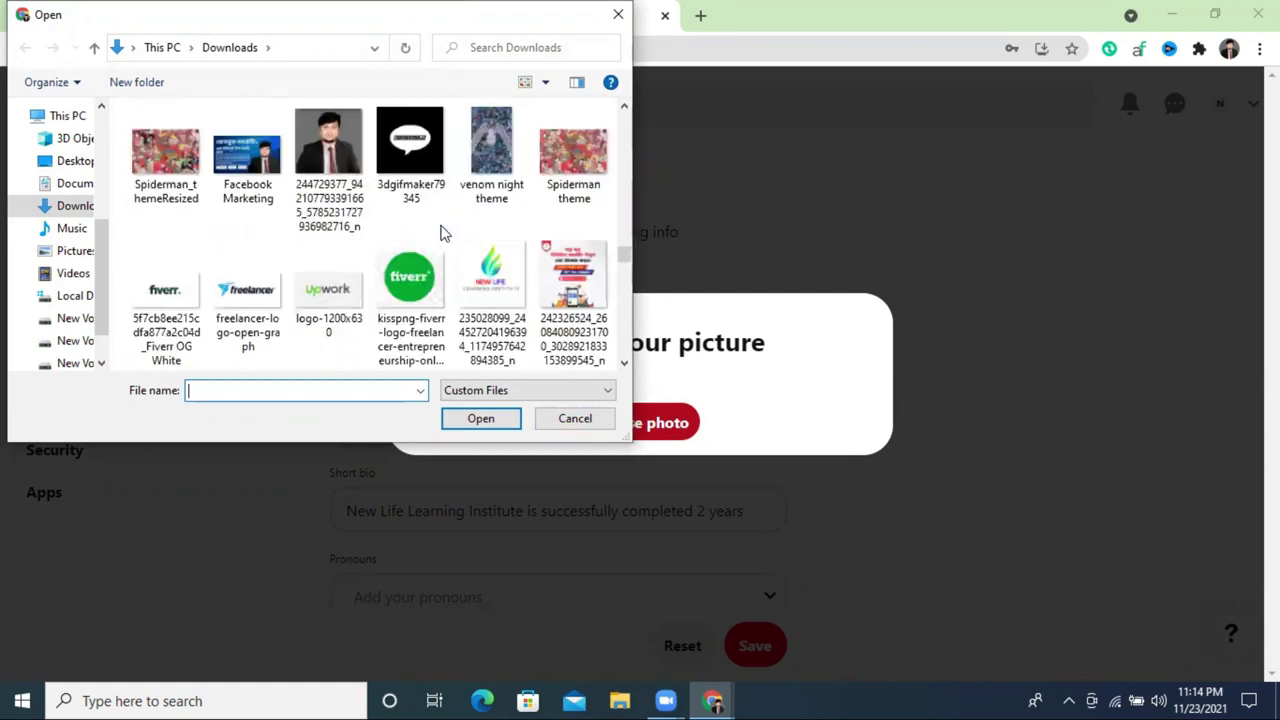
pyautogui.click(485, 270)
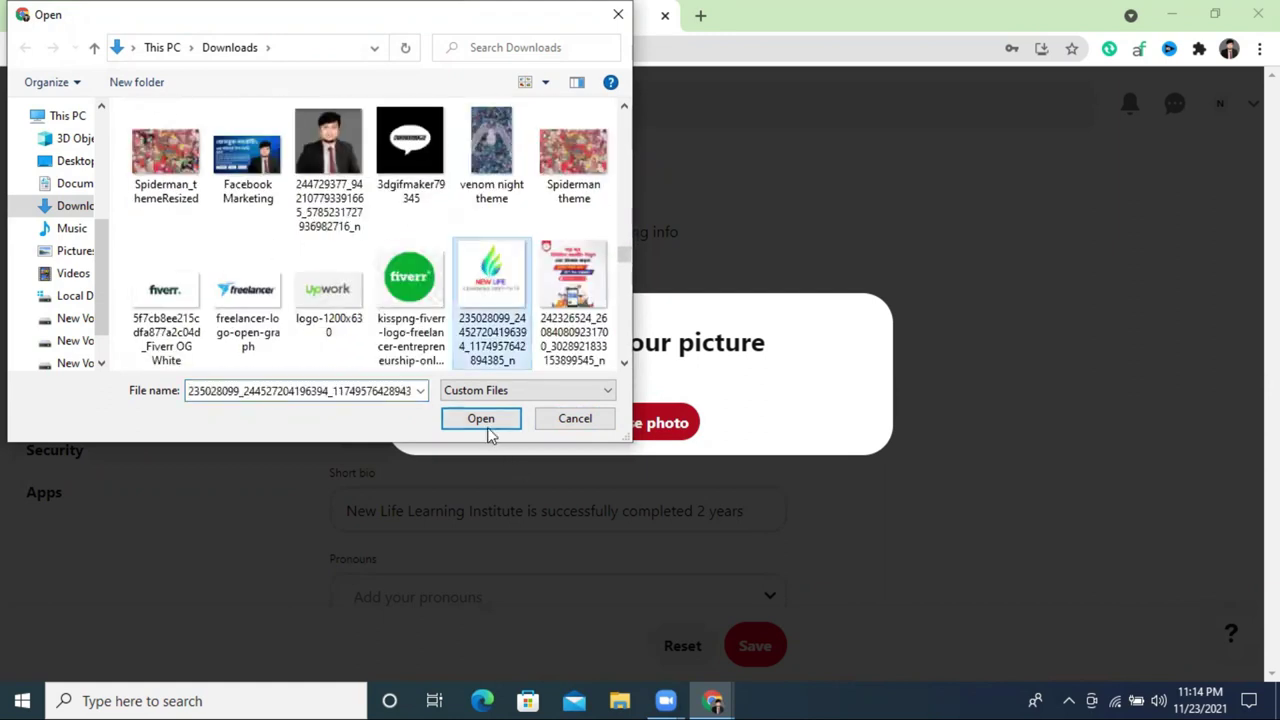
pyautogui.click(485, 424)
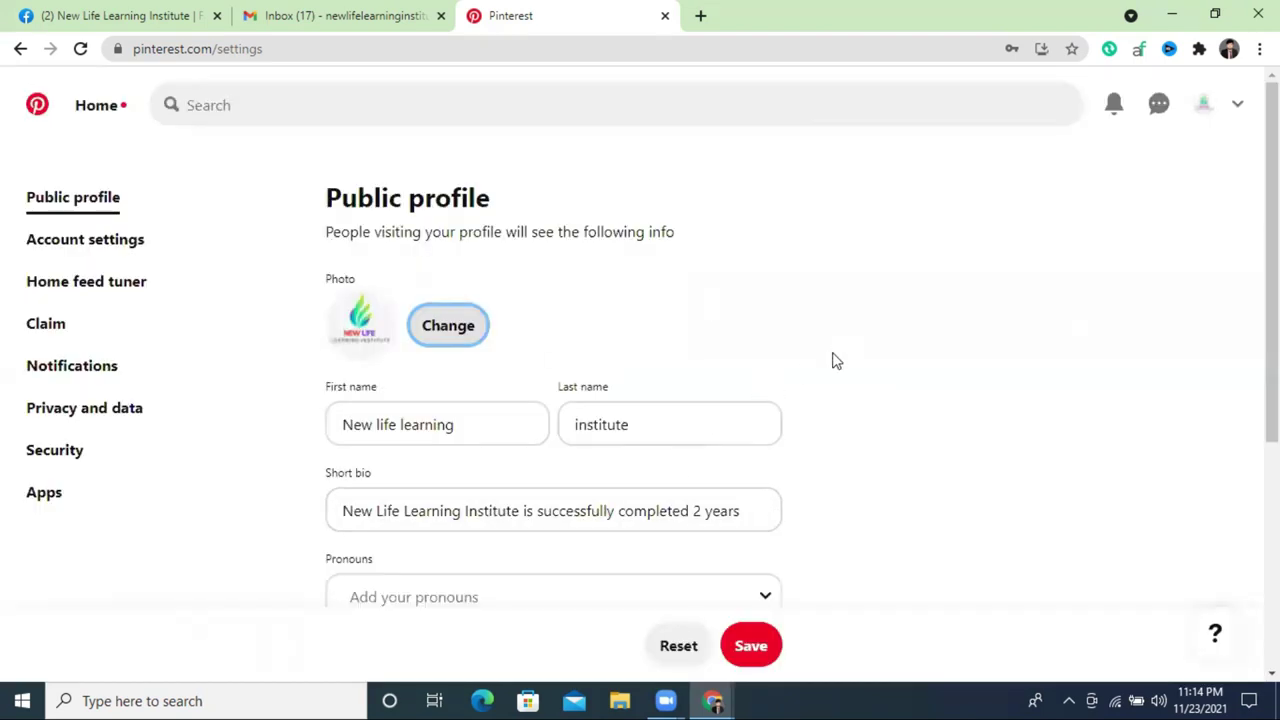
# Save the public profile again and open the account's own profile page
pyautogui.scroll(-4, 836, 361)
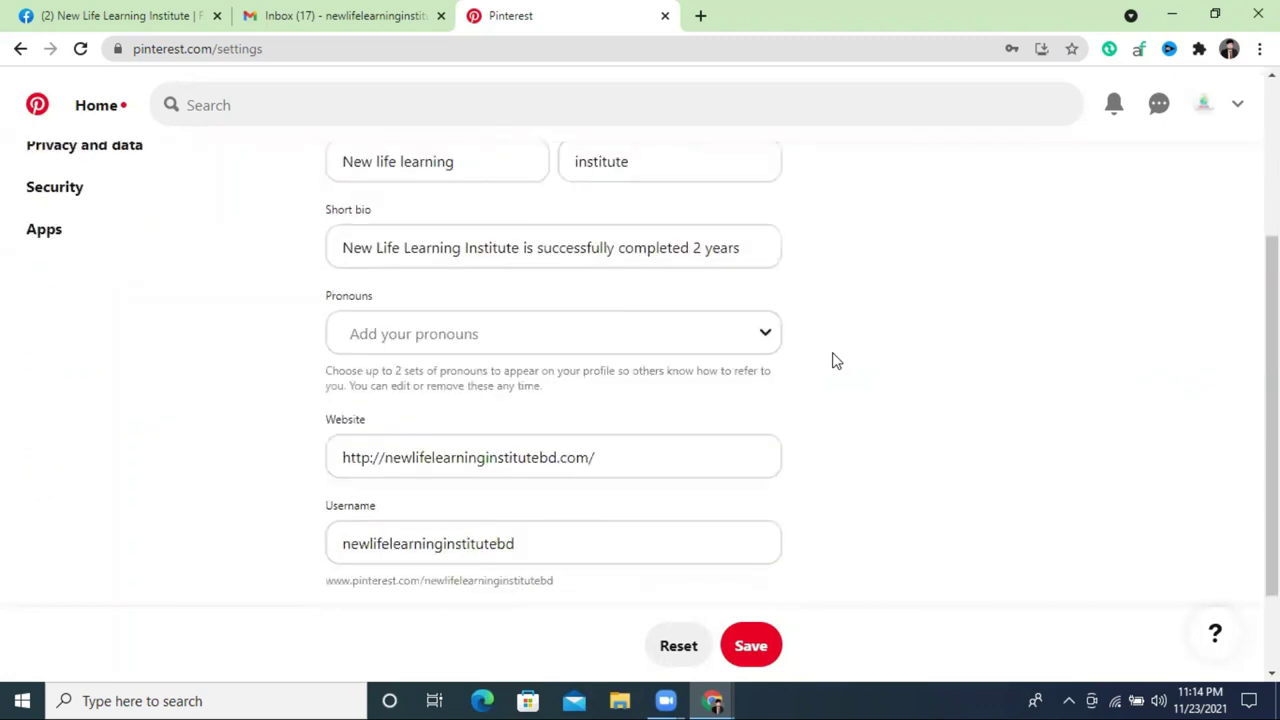
pyautogui.click(754, 643)
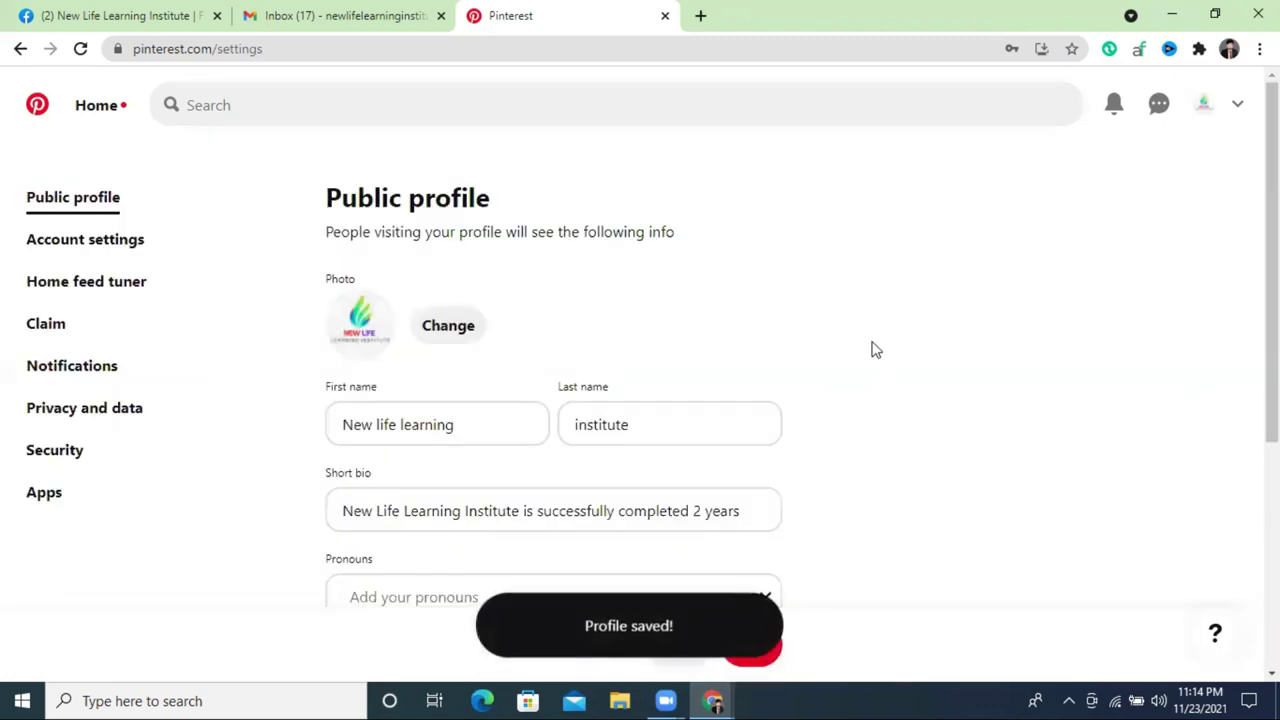
pyautogui.click(1203, 104)
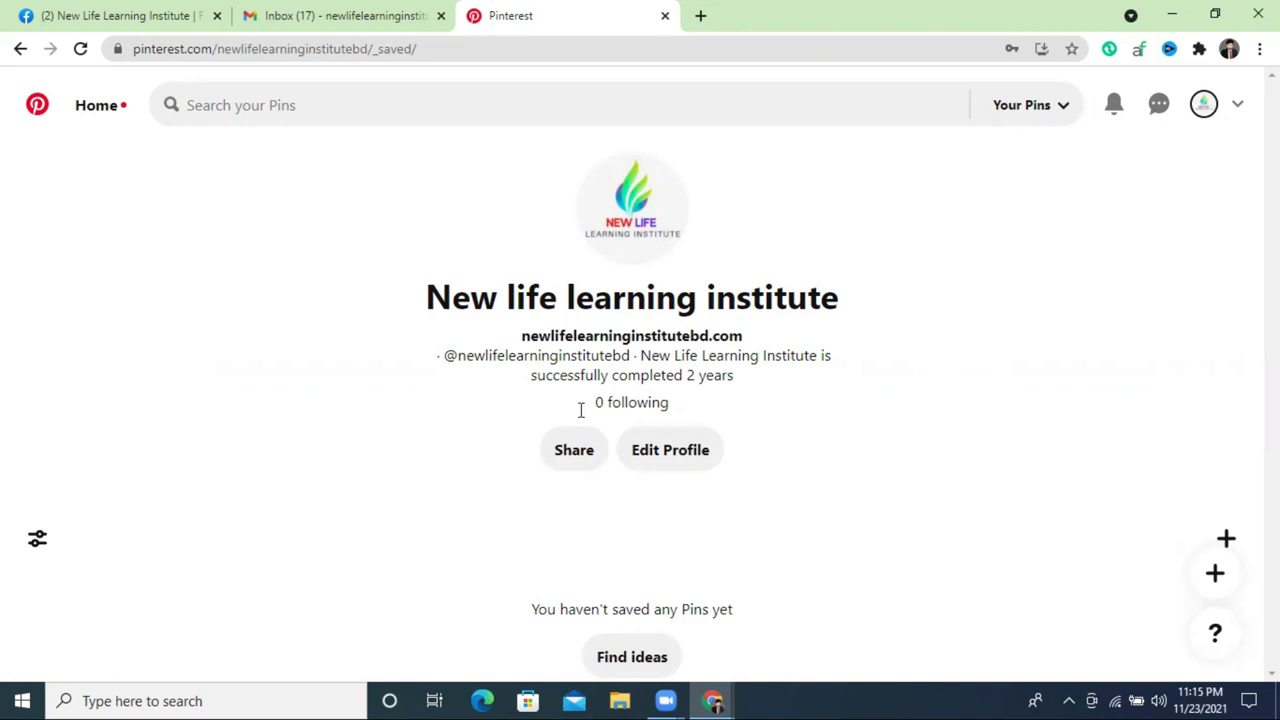
# Try to add a separate free business account using the prefilled credentials and an age of 22
pyautogui.click(1237, 106)
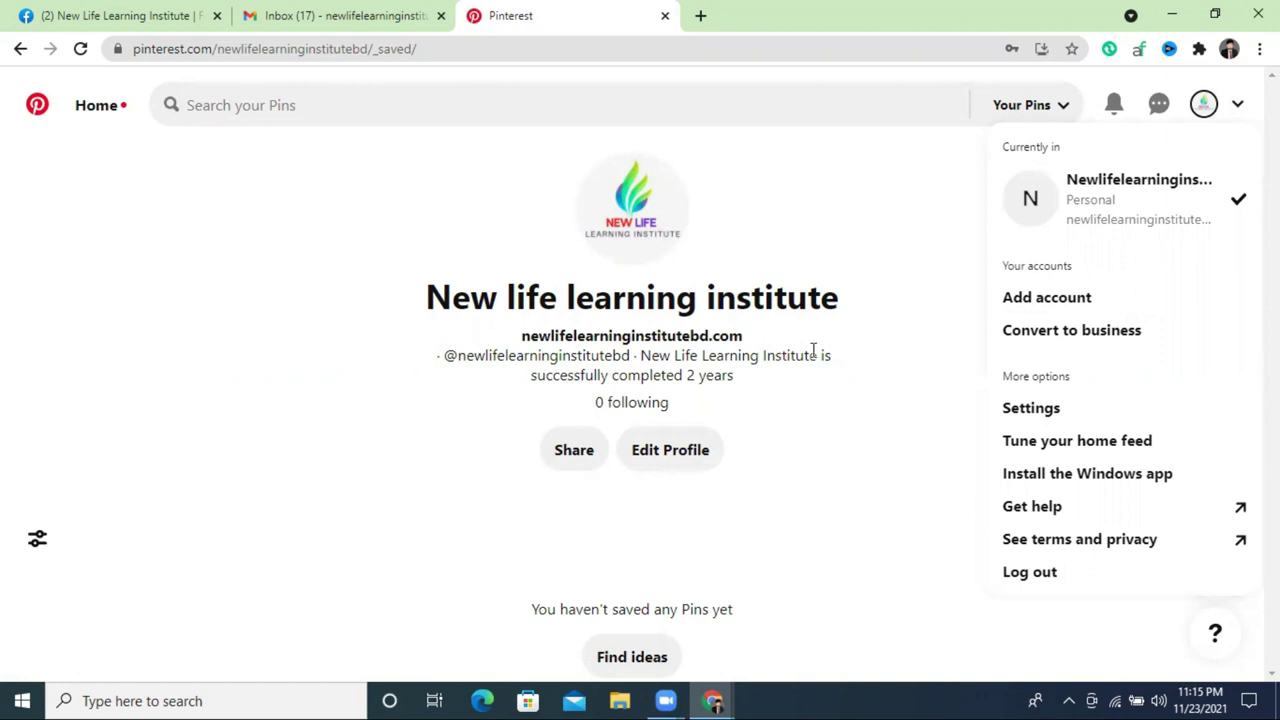
pyautogui.click(1078, 293)
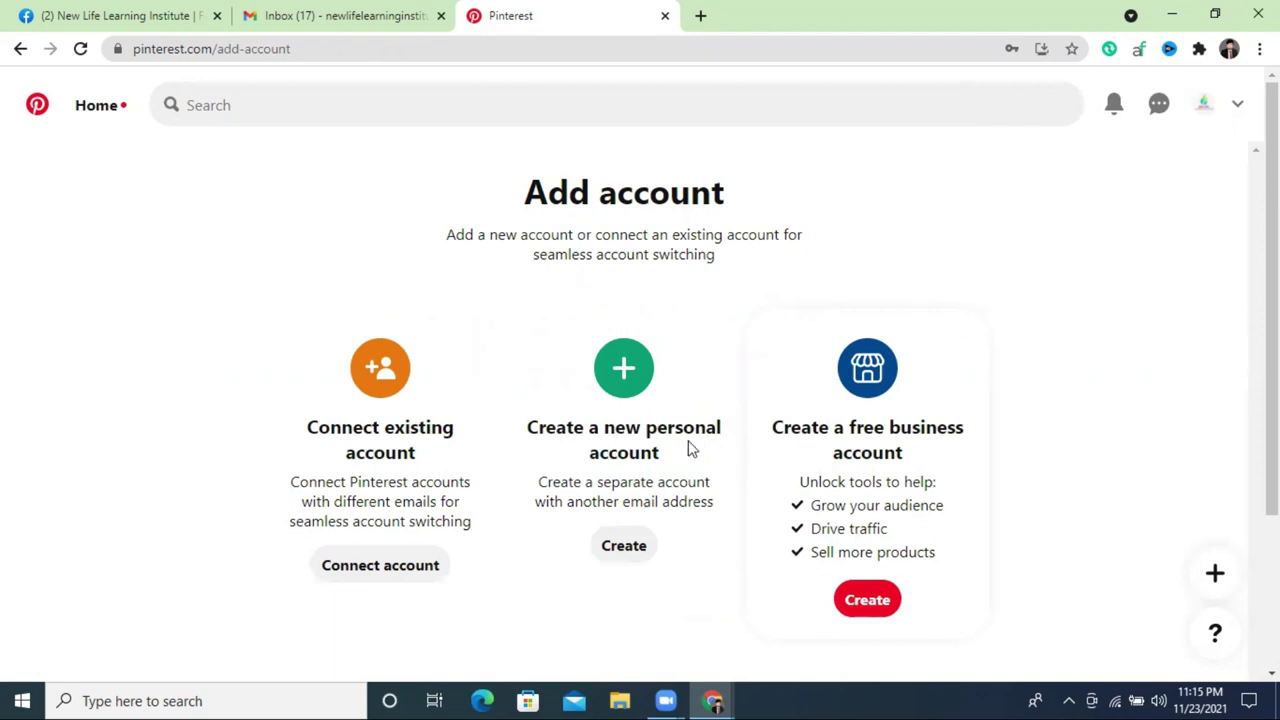
pyautogui.click(868, 601)
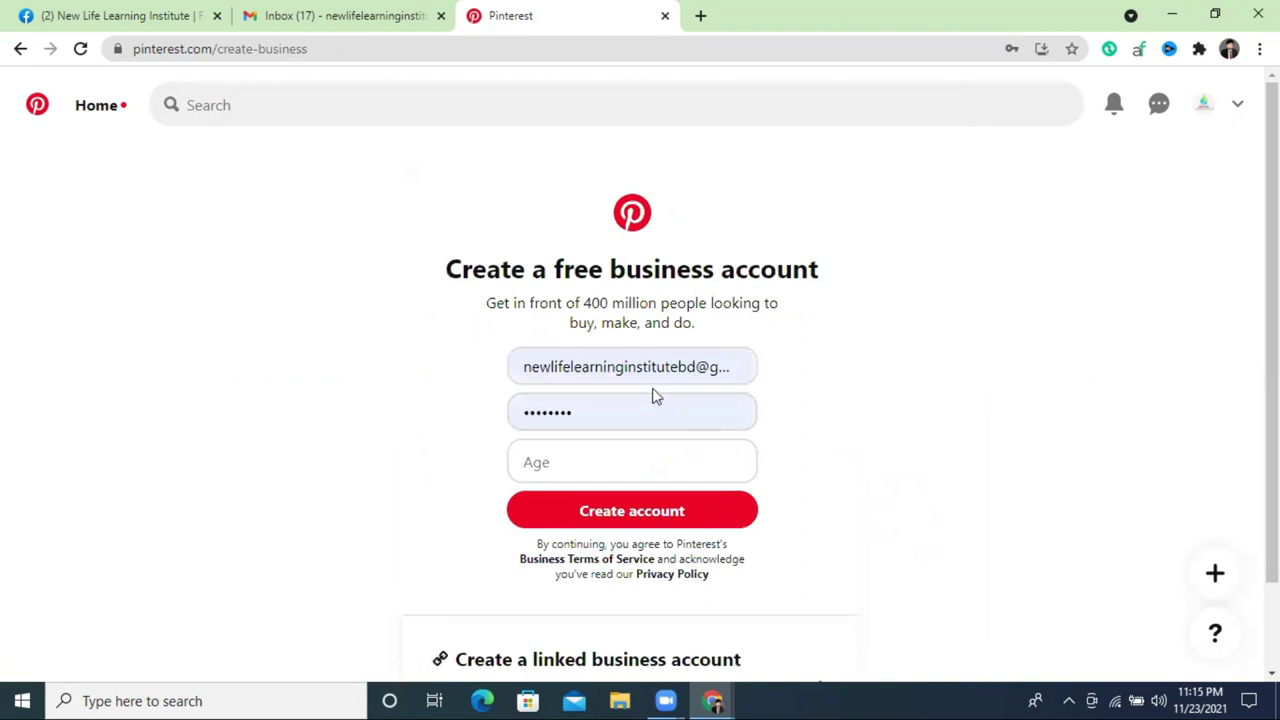
pyautogui.click(579, 461)
pyautogui.write('22')
pyautogui.click(614, 514)
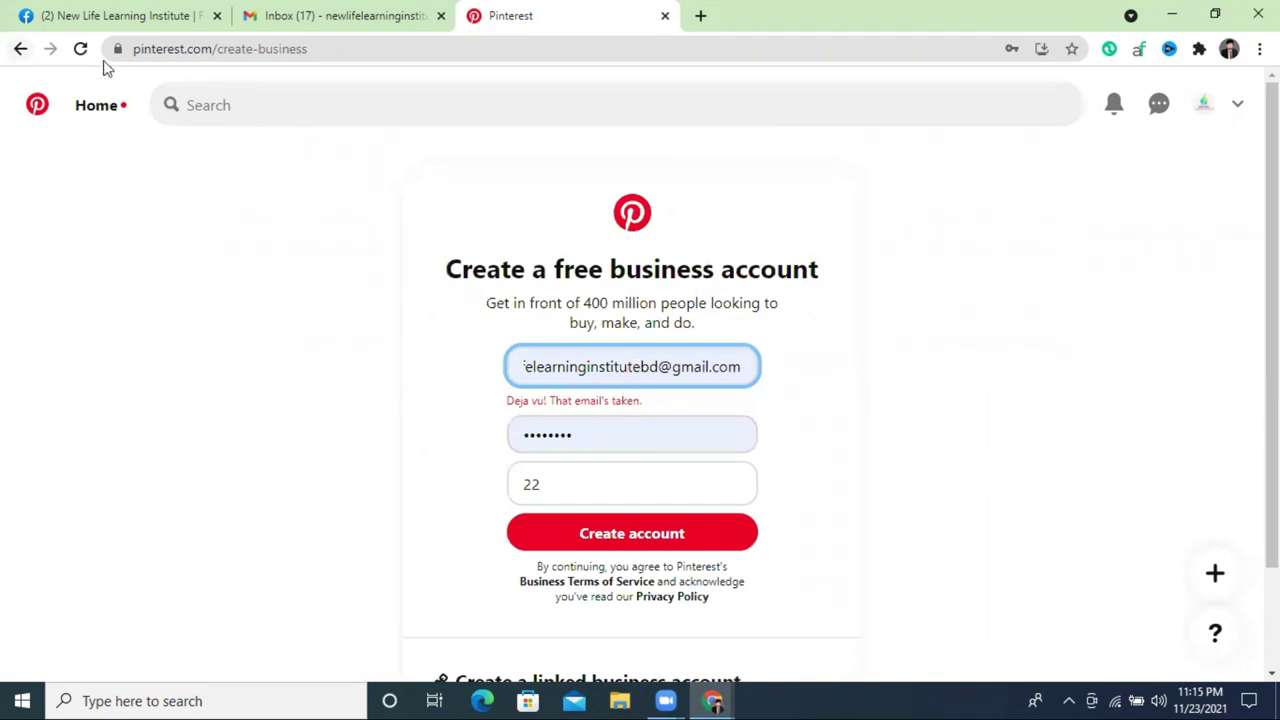
# Convert the existing personal account by upgrading it to a free business account
pyautogui.click(1204, 104)
pyautogui.click(1237, 107)
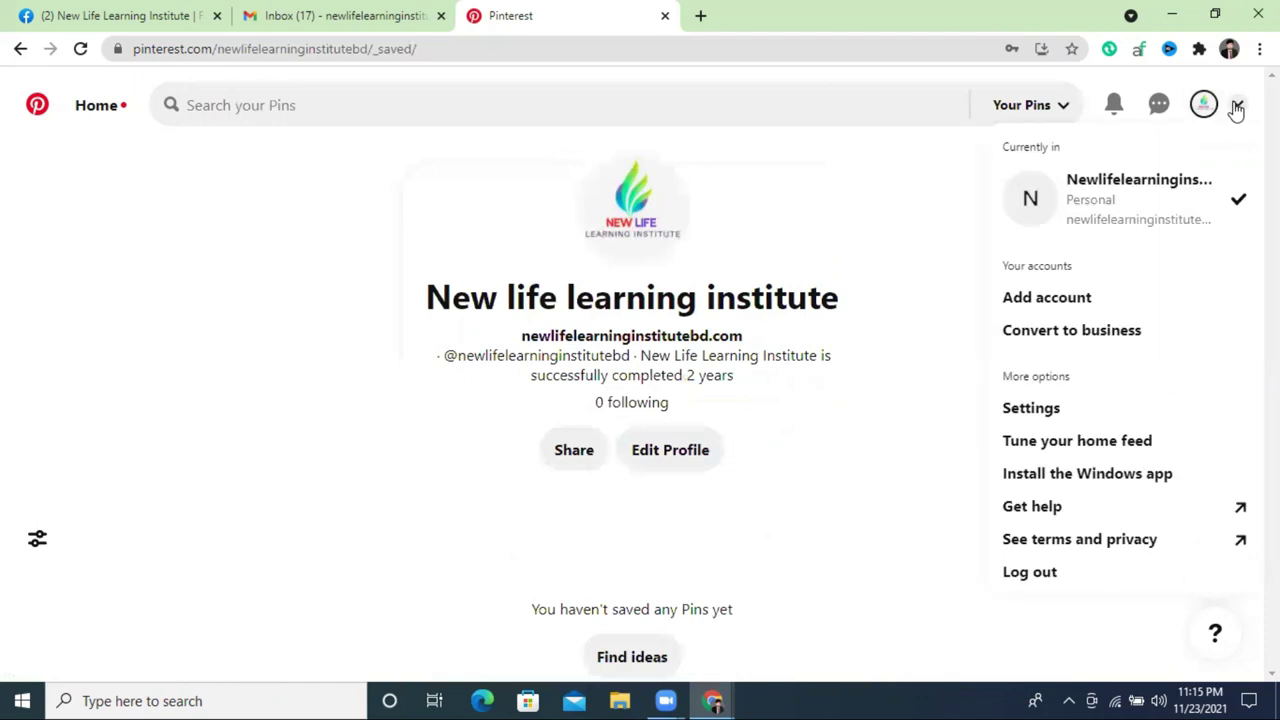
pyautogui.click(1112, 331)
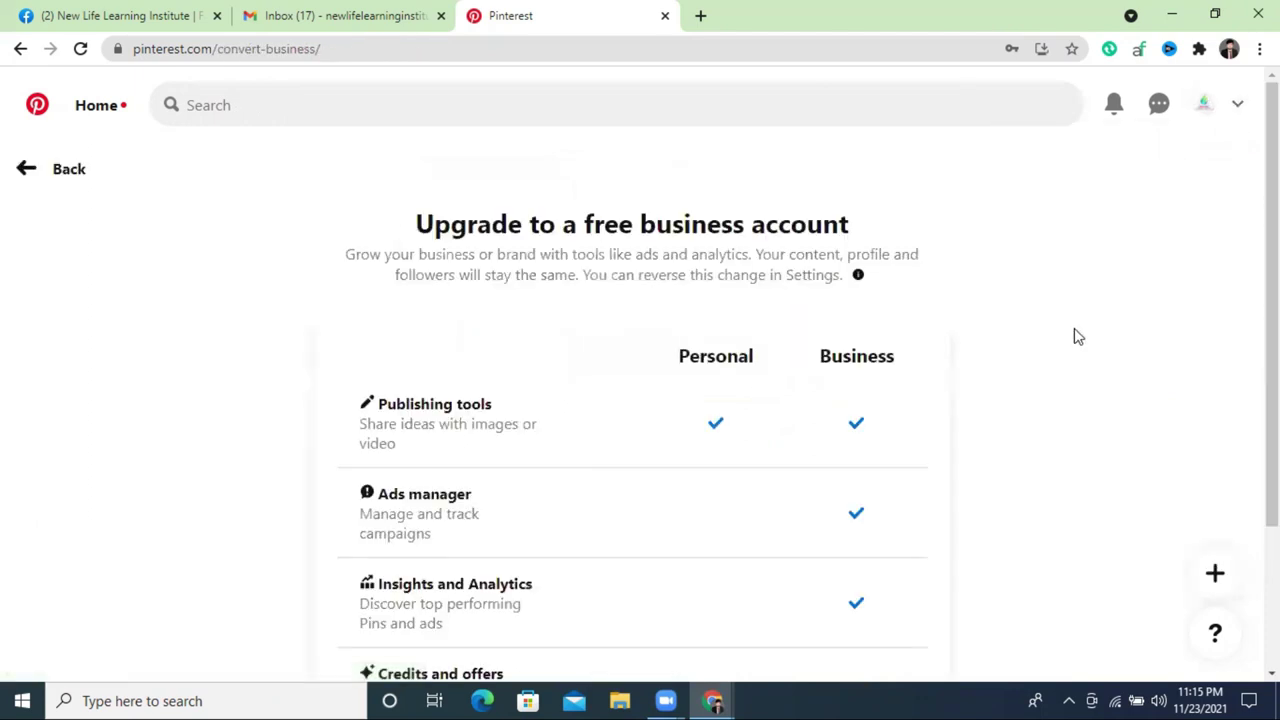
pyautogui.scroll(-2, 858, 332)
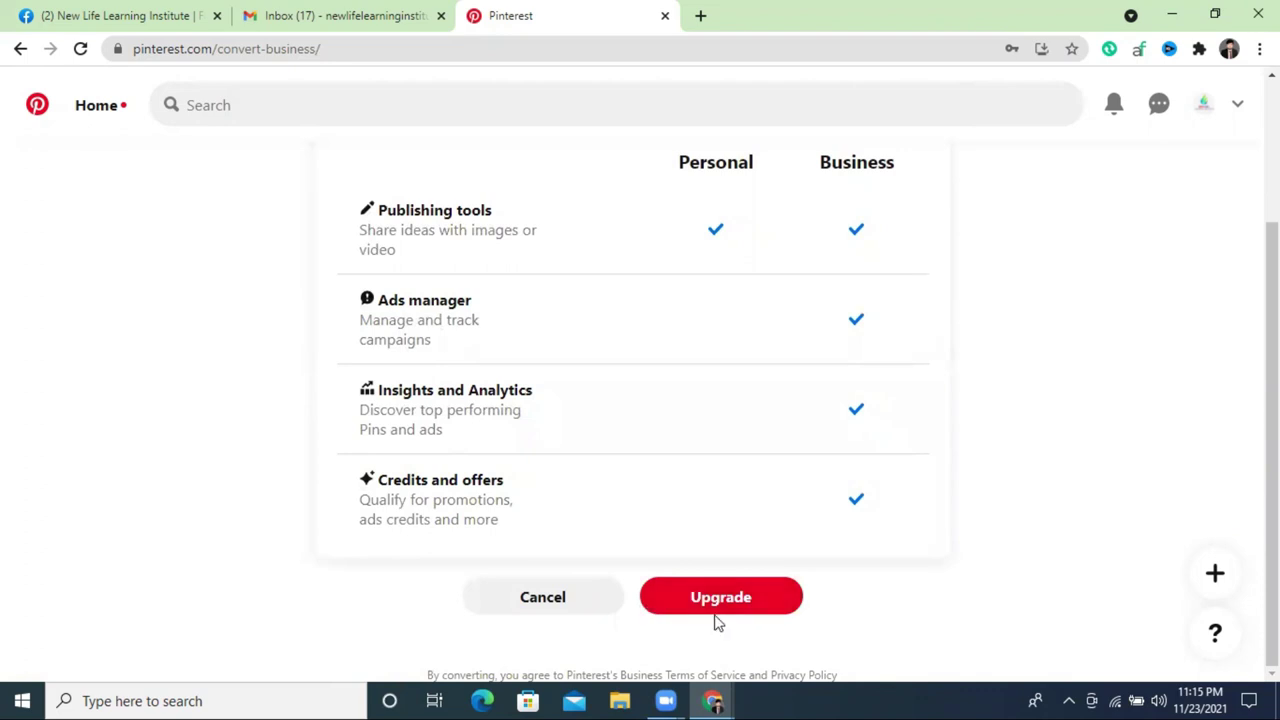
pyautogui.click(760, 597)
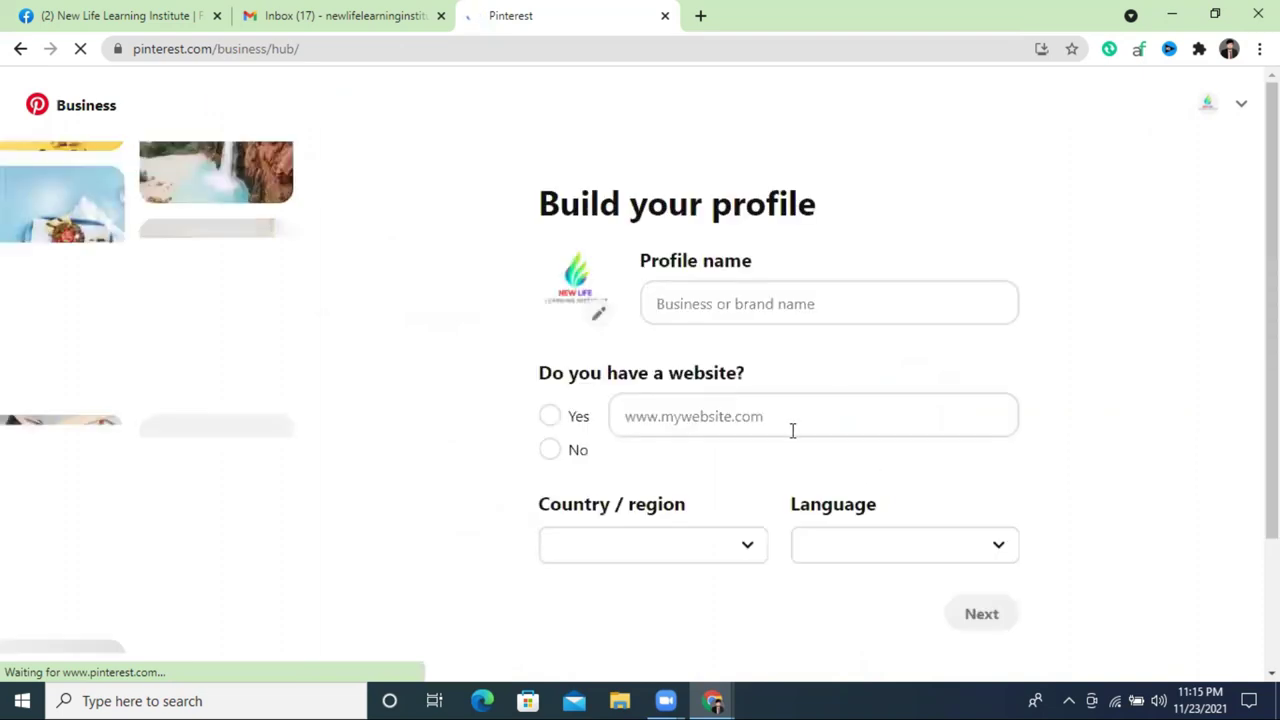
# Fill in the business profile name from the copied website address, edited down to "new life learning institute"
pyautogui.click(713, 309)
pyautogui.rightClick(710, 305)
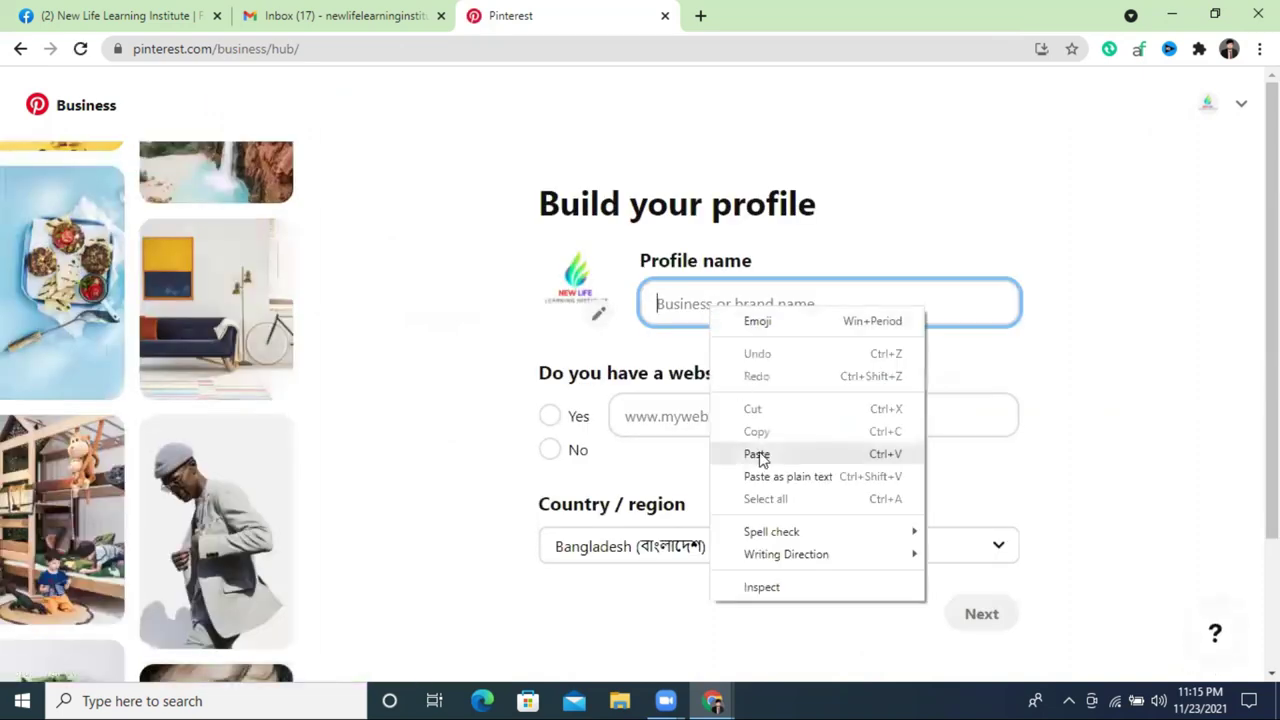
pyautogui.click(758, 452)
pyautogui.moveTo(901, 303); pyautogui.dragTo(862, 305)
pyautogui.press('BackSpace')
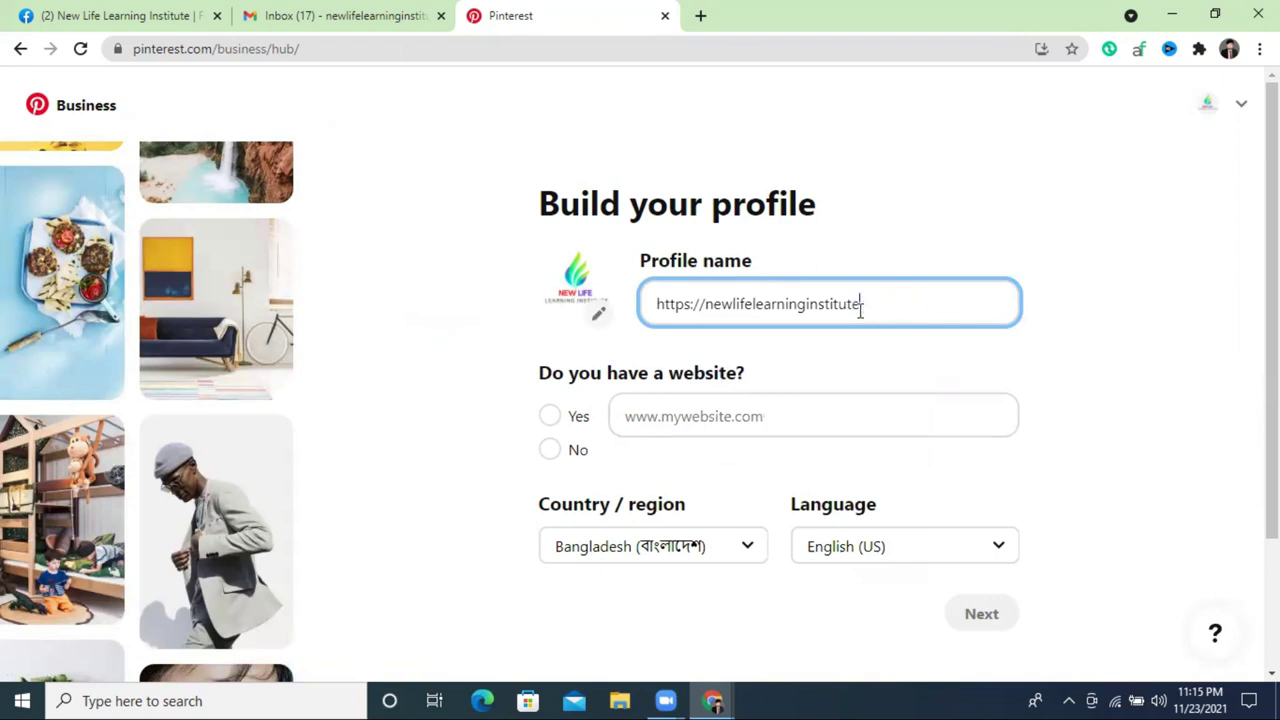
pyautogui.click(807, 304)
pyautogui.click(749, 305)
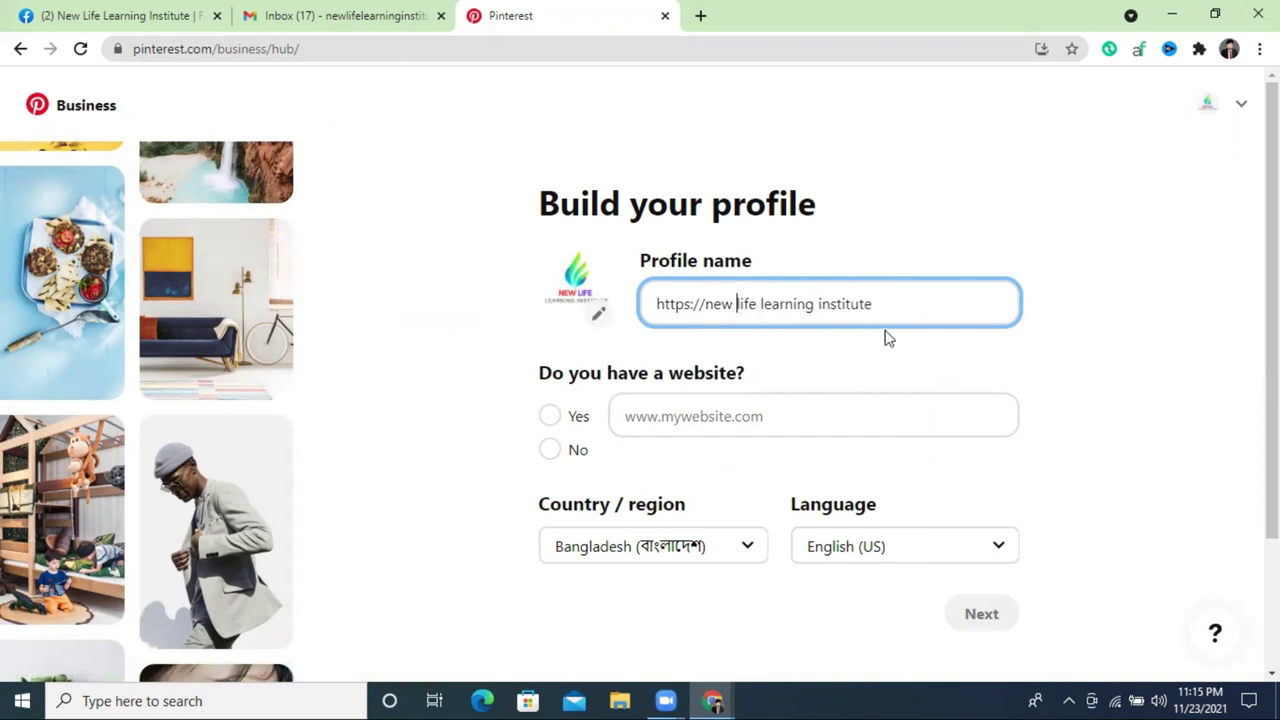
pyautogui.moveTo(703, 307); pyautogui.dragTo(561, 330)
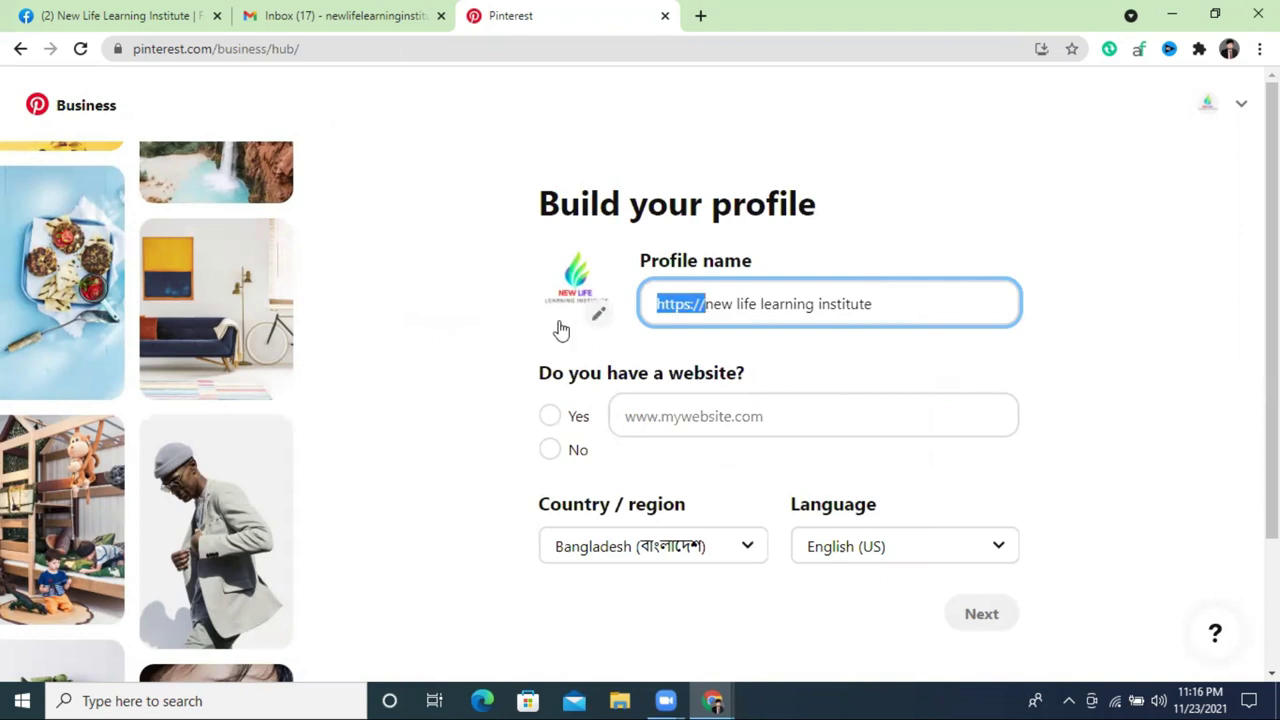
pyautogui.press('BackSpace')
pyautogui.click(723, 410)
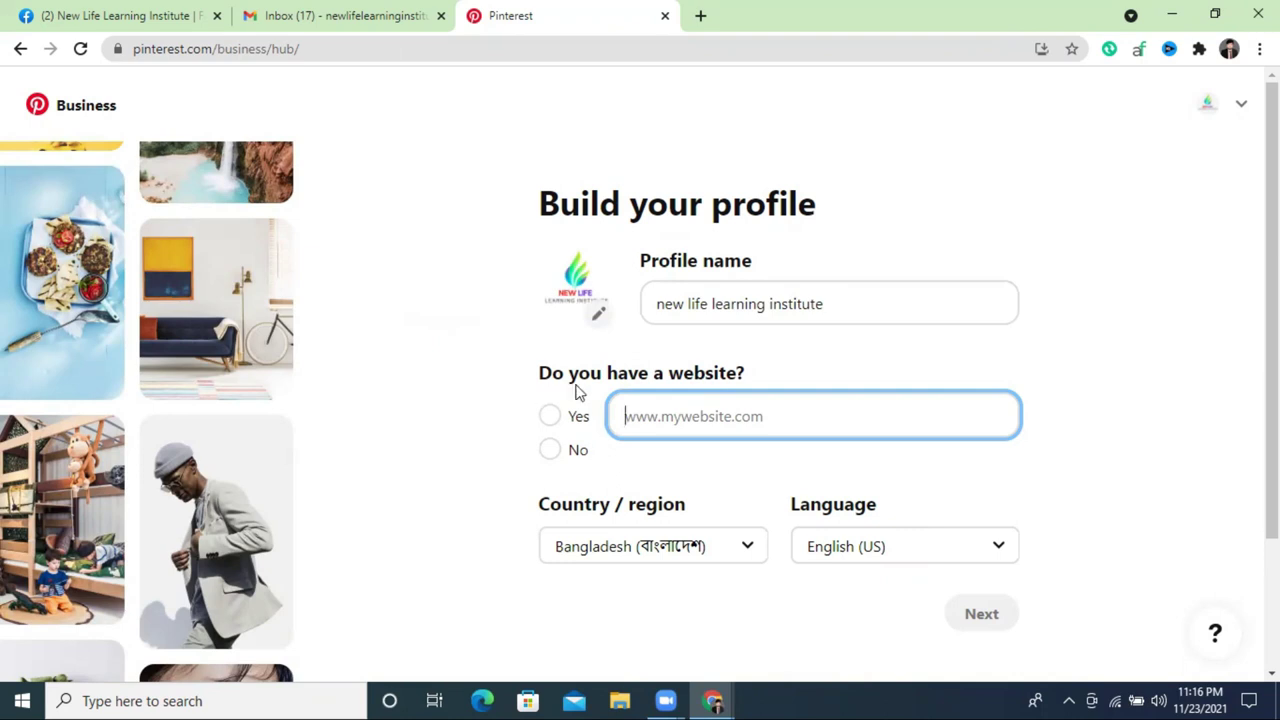
pyautogui.click(549, 420)
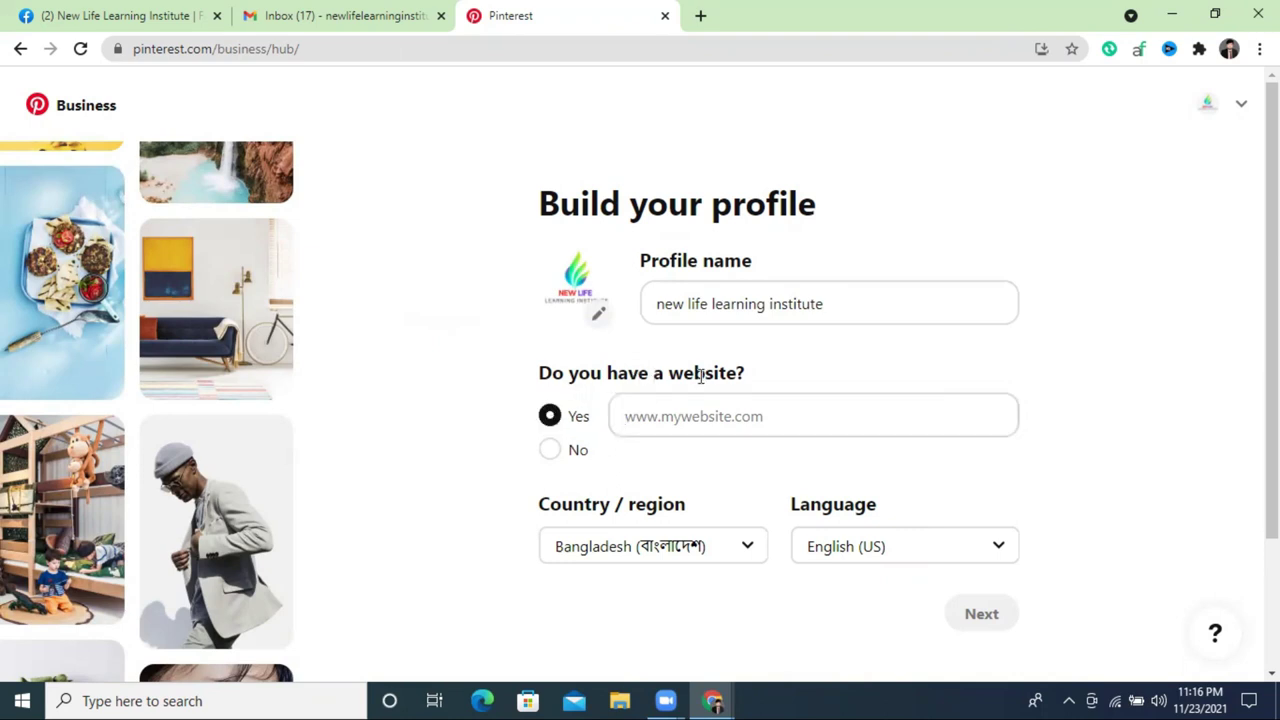
pyautogui.rightClick(716, 416)
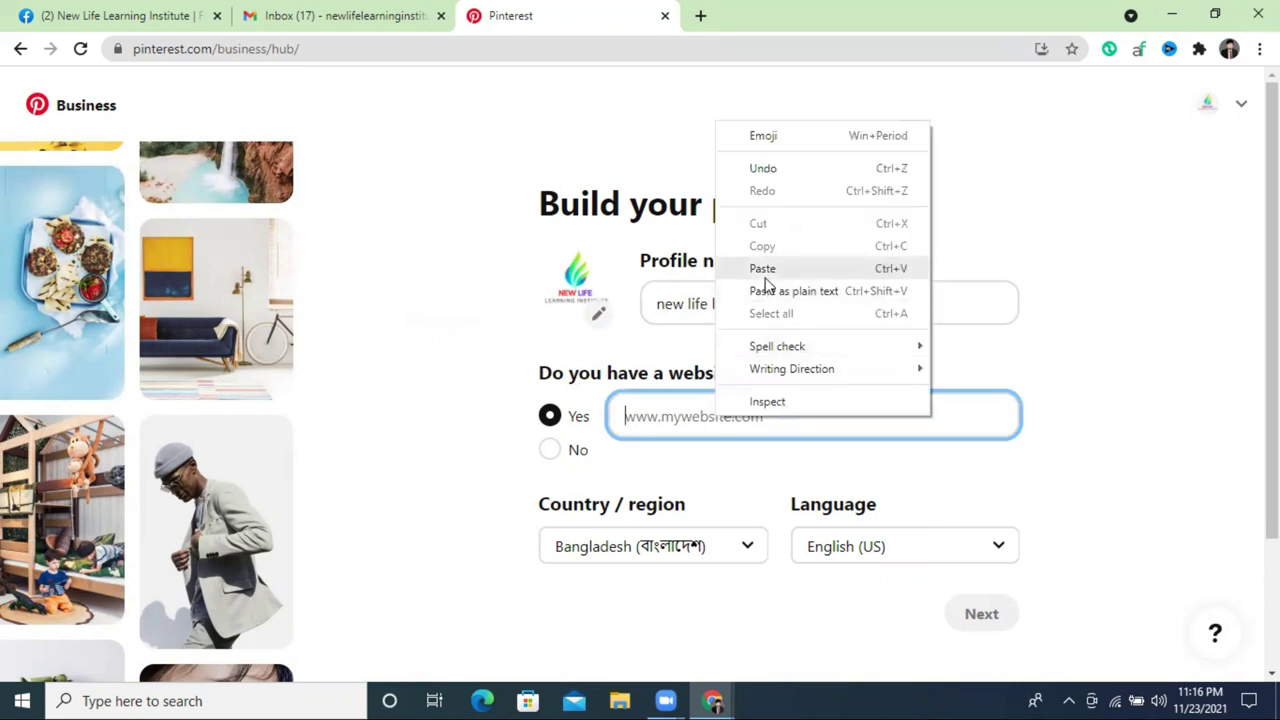
pyautogui.click(763, 266)
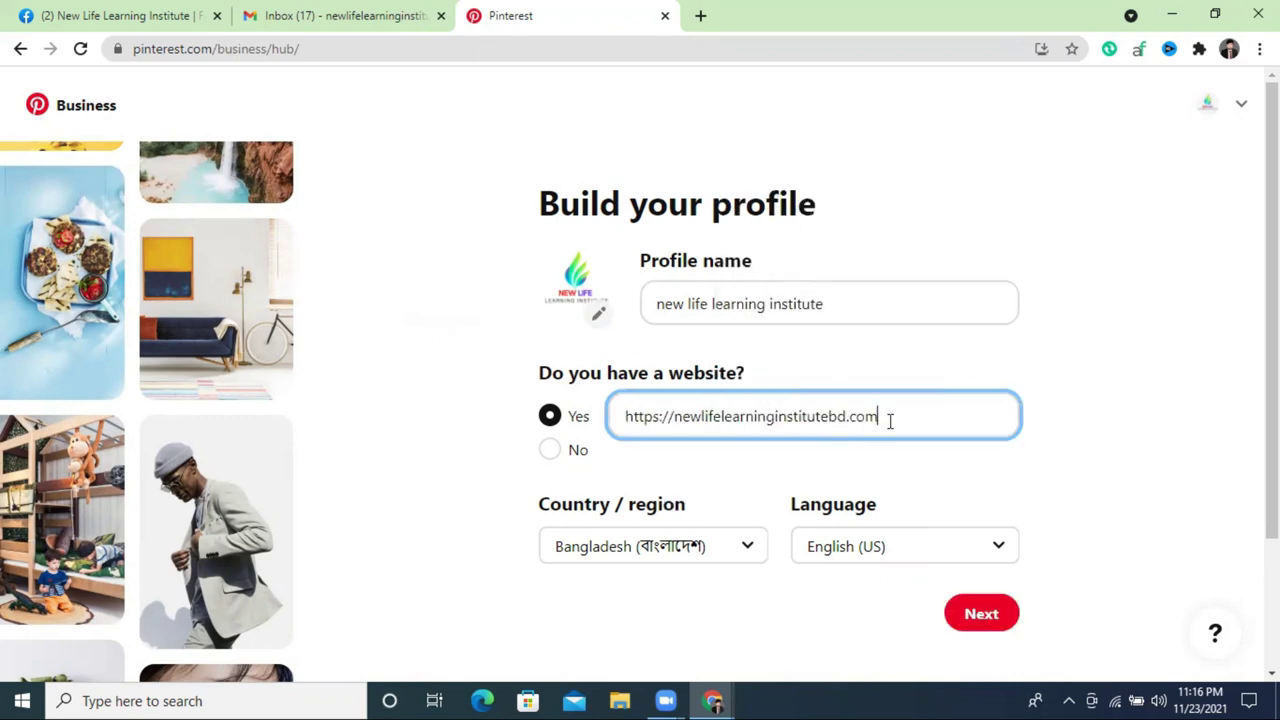
pyautogui.scroll(-1, 895, 440)
pyautogui.click(983, 532)
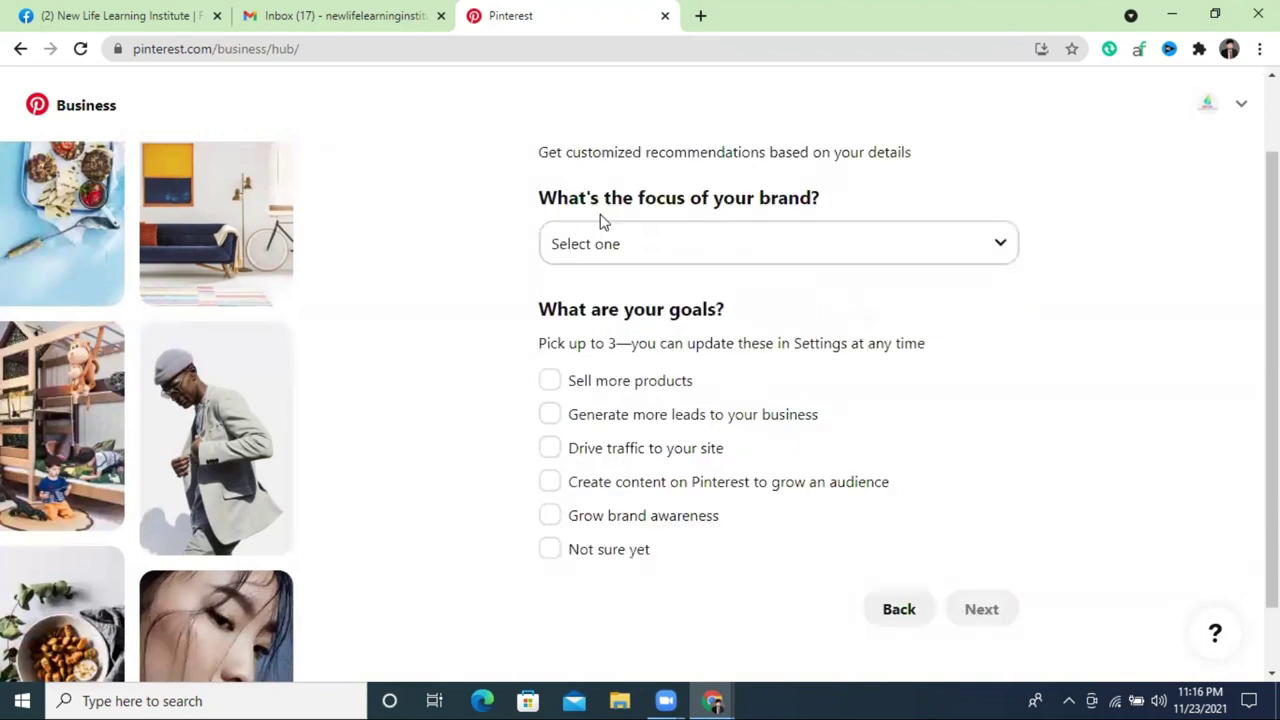
# Review the brand focus categories and choose Other
pyautogui.click(631, 254)
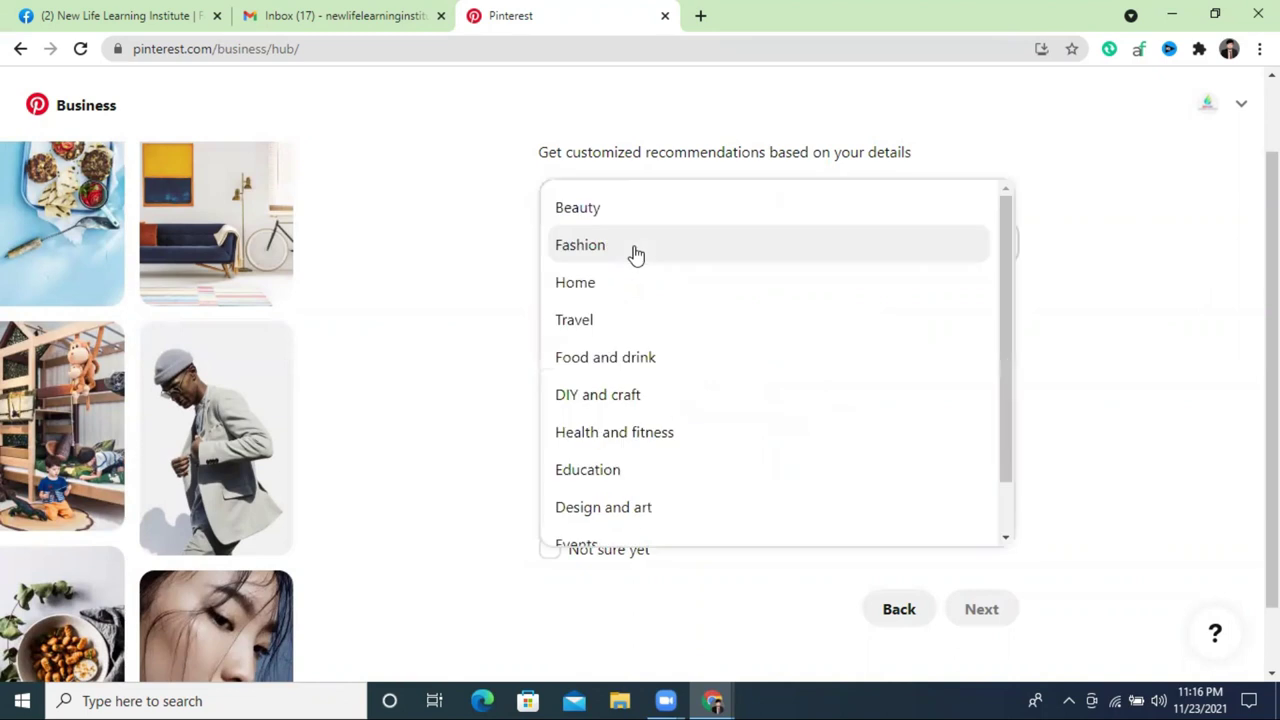
pyautogui.scroll(-1, 636, 255)
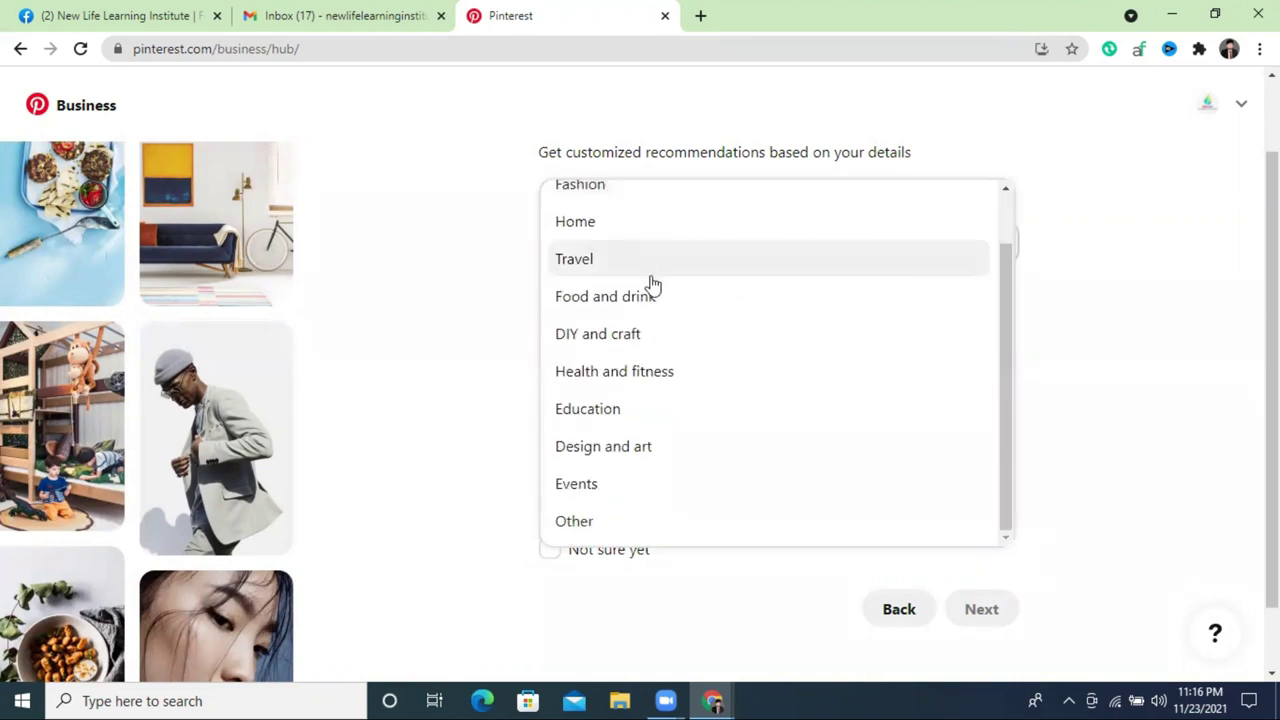
pyautogui.scroll(-1, 651, 283)
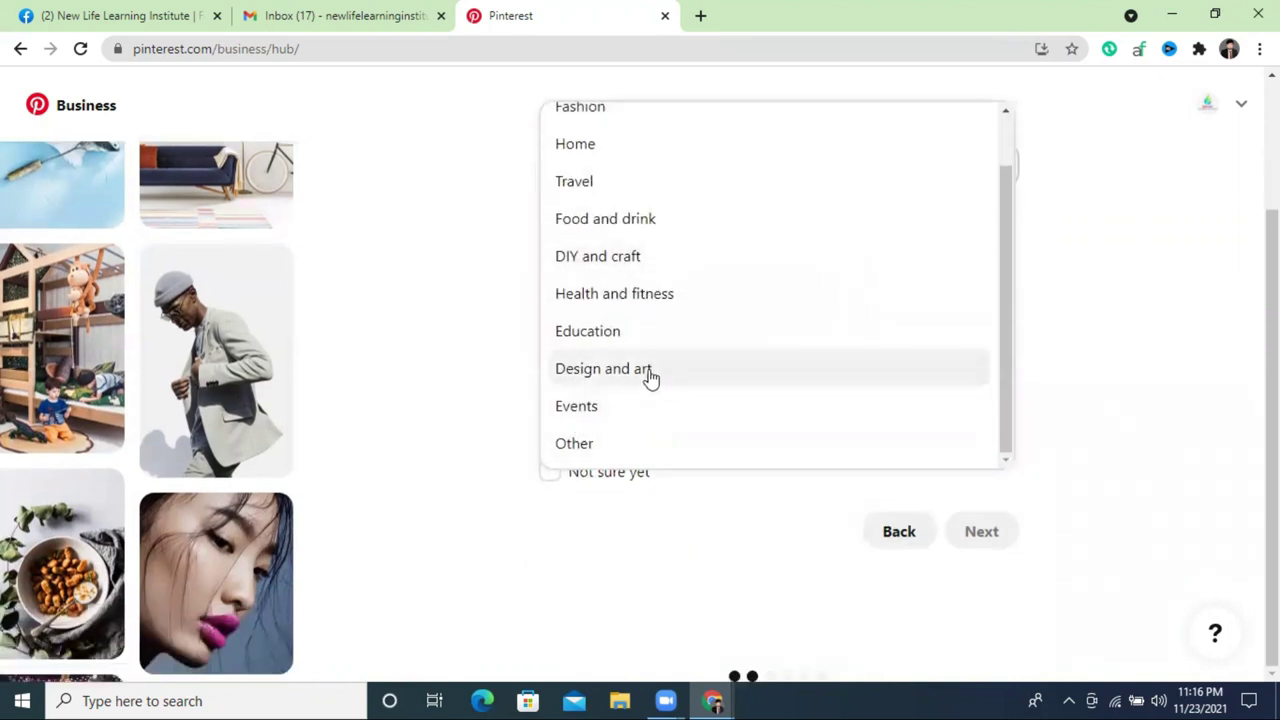
pyautogui.scroll(1, 647, 257)
pyautogui.scroll(1, 630, 260)
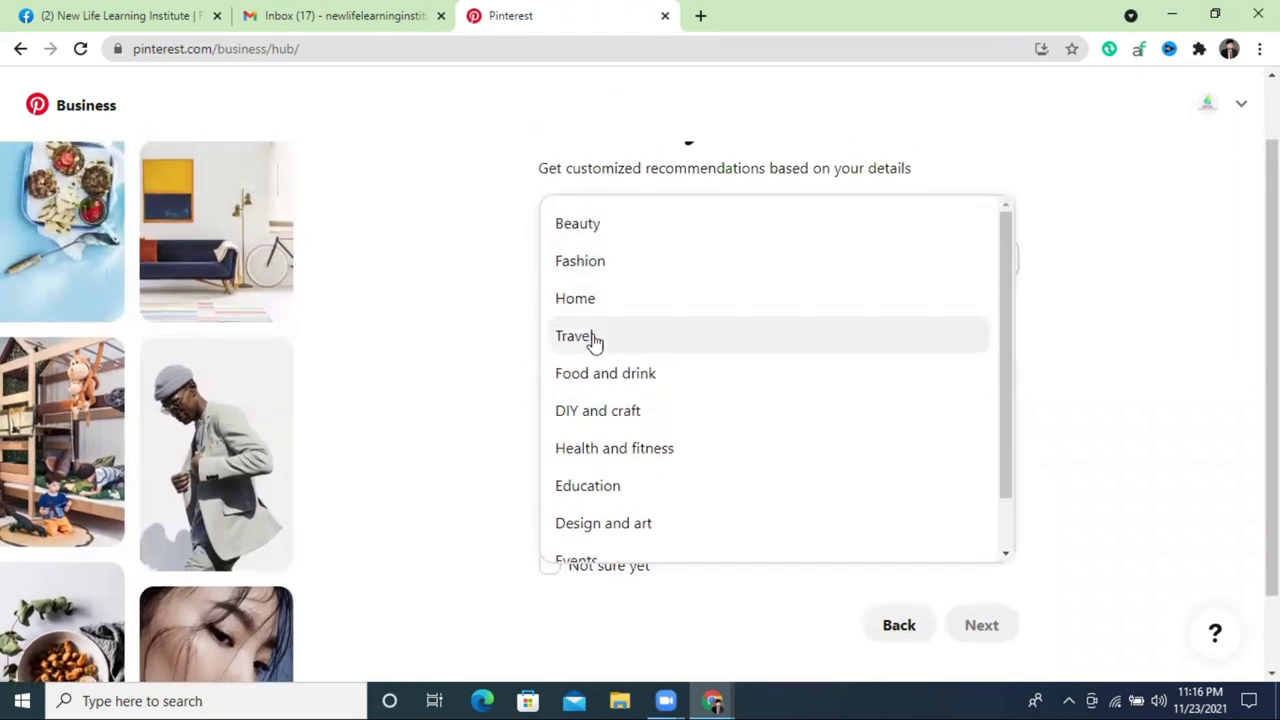
pyautogui.scroll(-1, 625, 380)
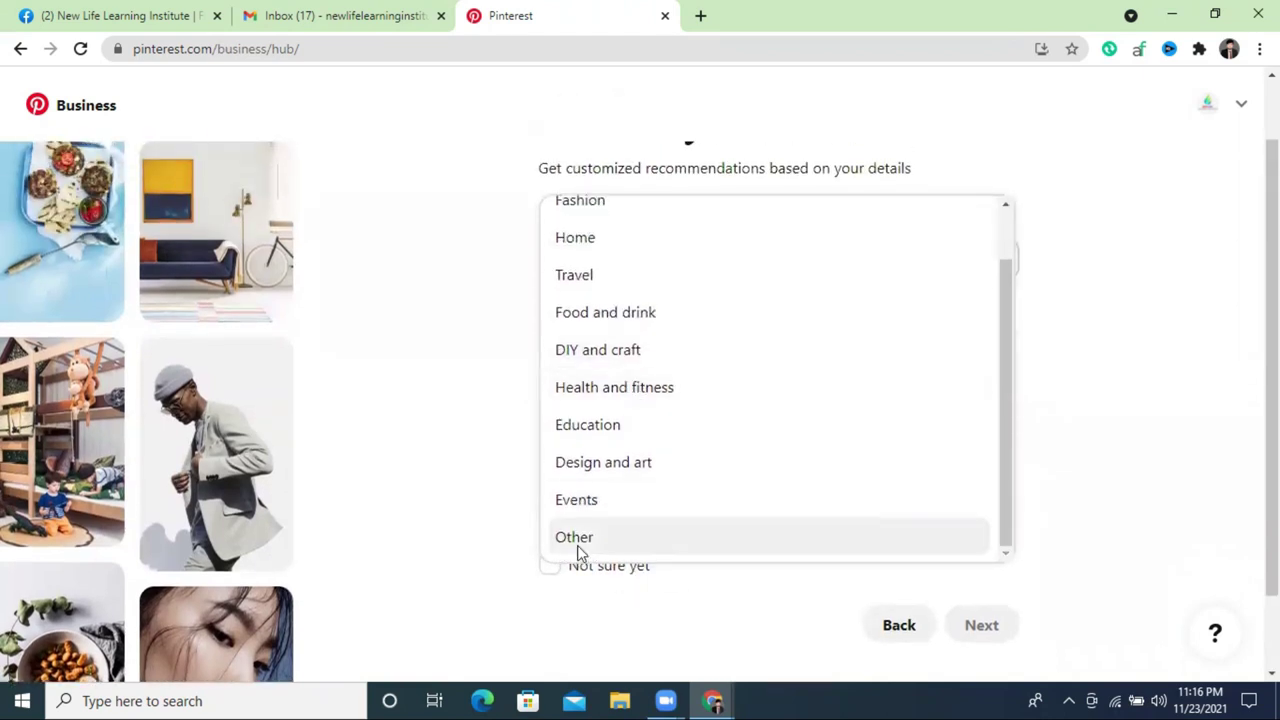
pyautogui.click(578, 548)
pyautogui.scroll(-1, 614, 346)
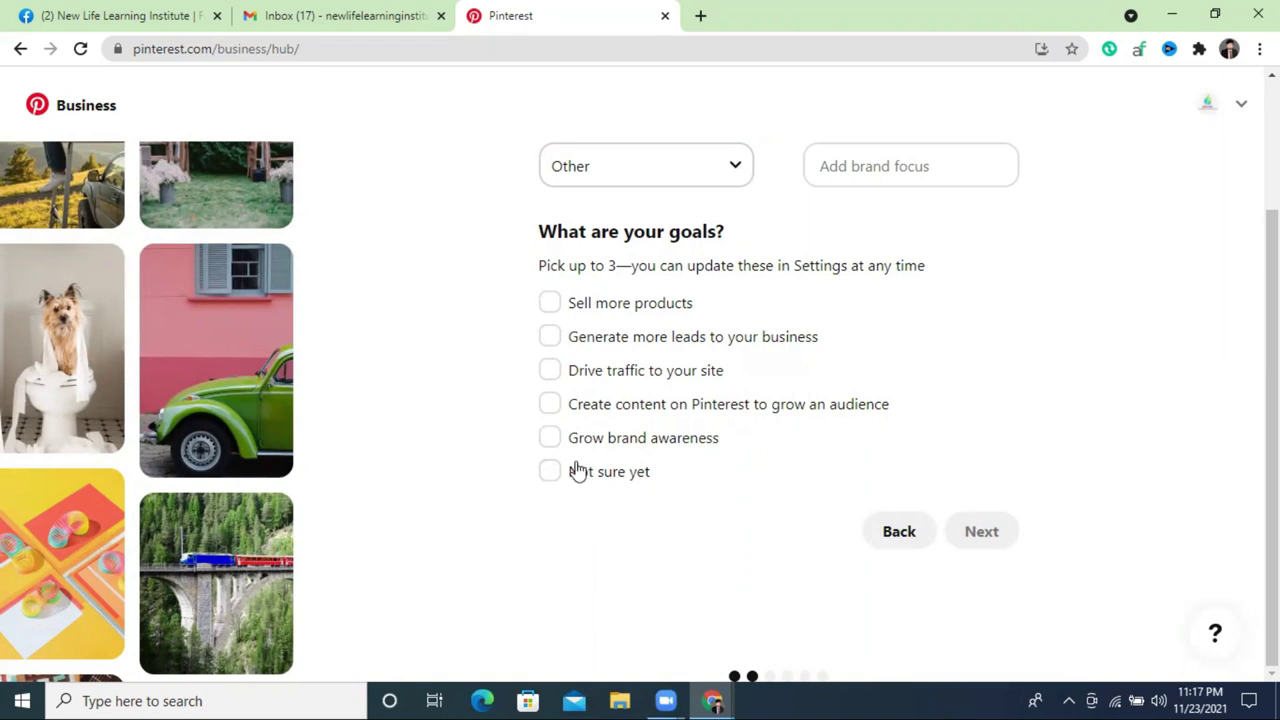
# Choose the business goals Drive traffic to your site, Create content on Pinterest to grow an audience, and Grow brand awareness
pyautogui.click(554, 442)
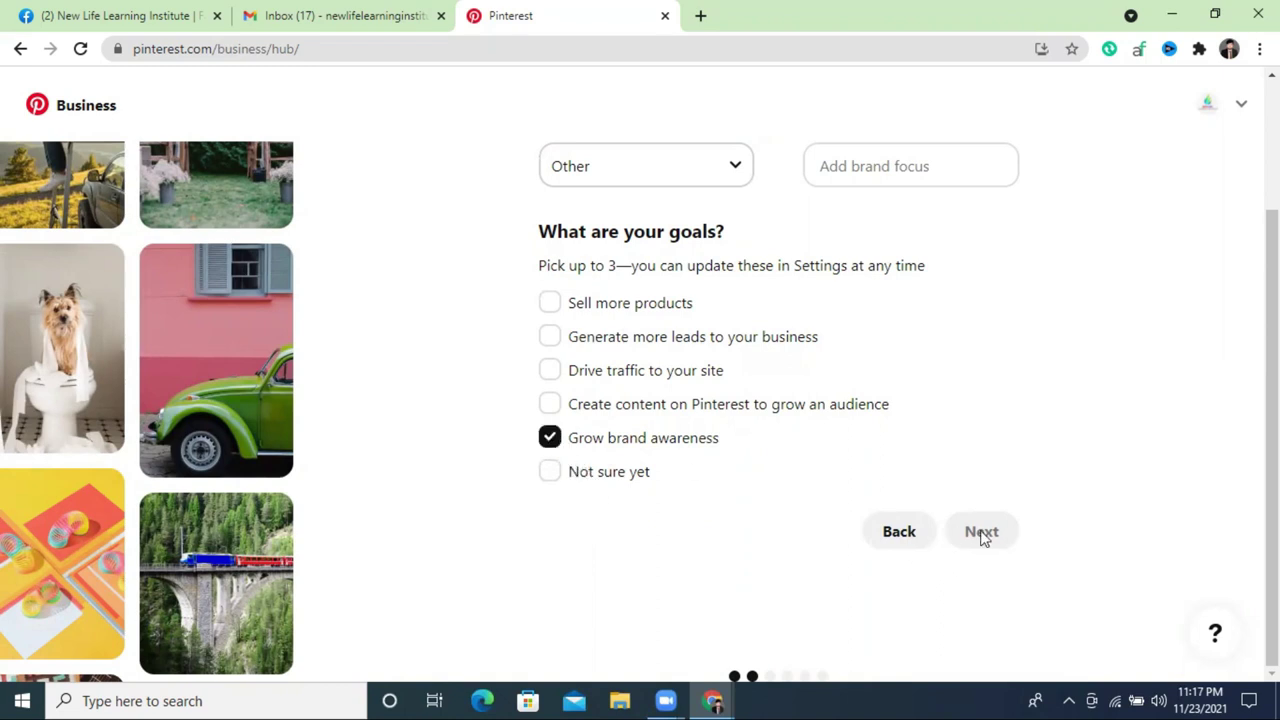
pyautogui.click(549, 405)
pyautogui.moveTo(615, 265); pyautogui.dragTo(578, 265)
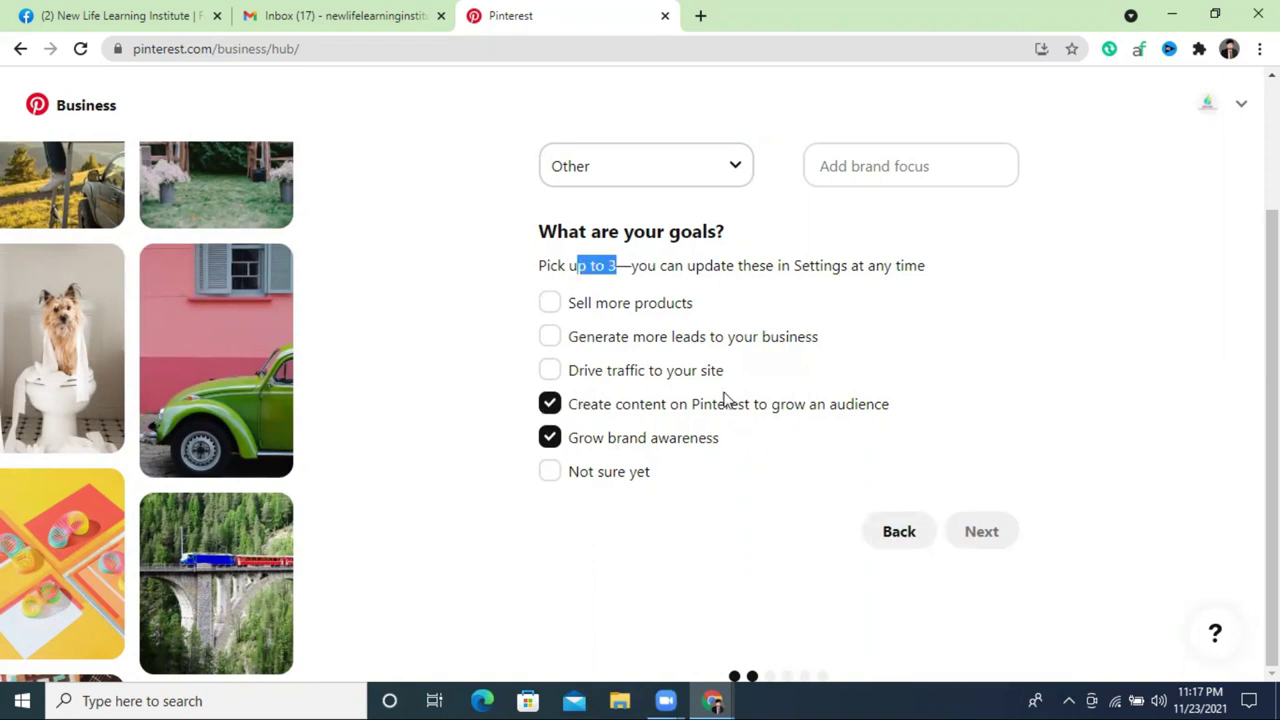
pyautogui.click(550, 474)
pyautogui.click(550, 438)
pyautogui.click(550, 404)
pyautogui.click(551, 370)
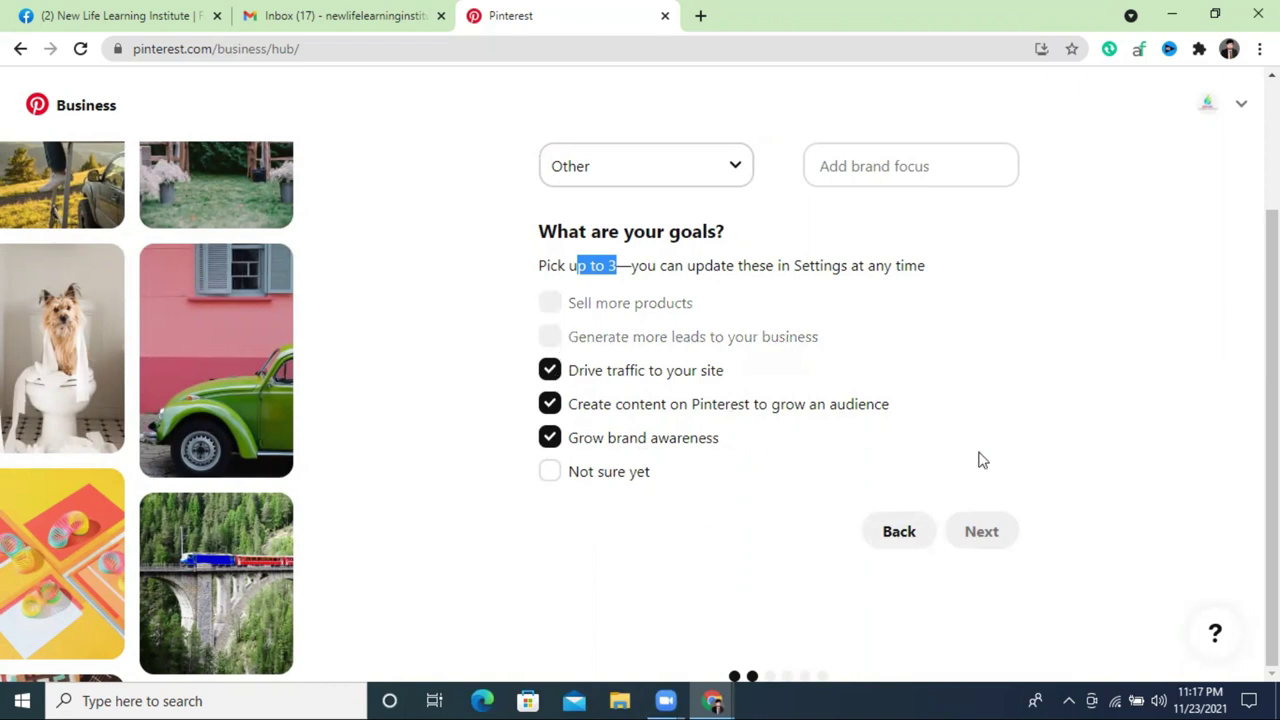
pyautogui.click(885, 471)
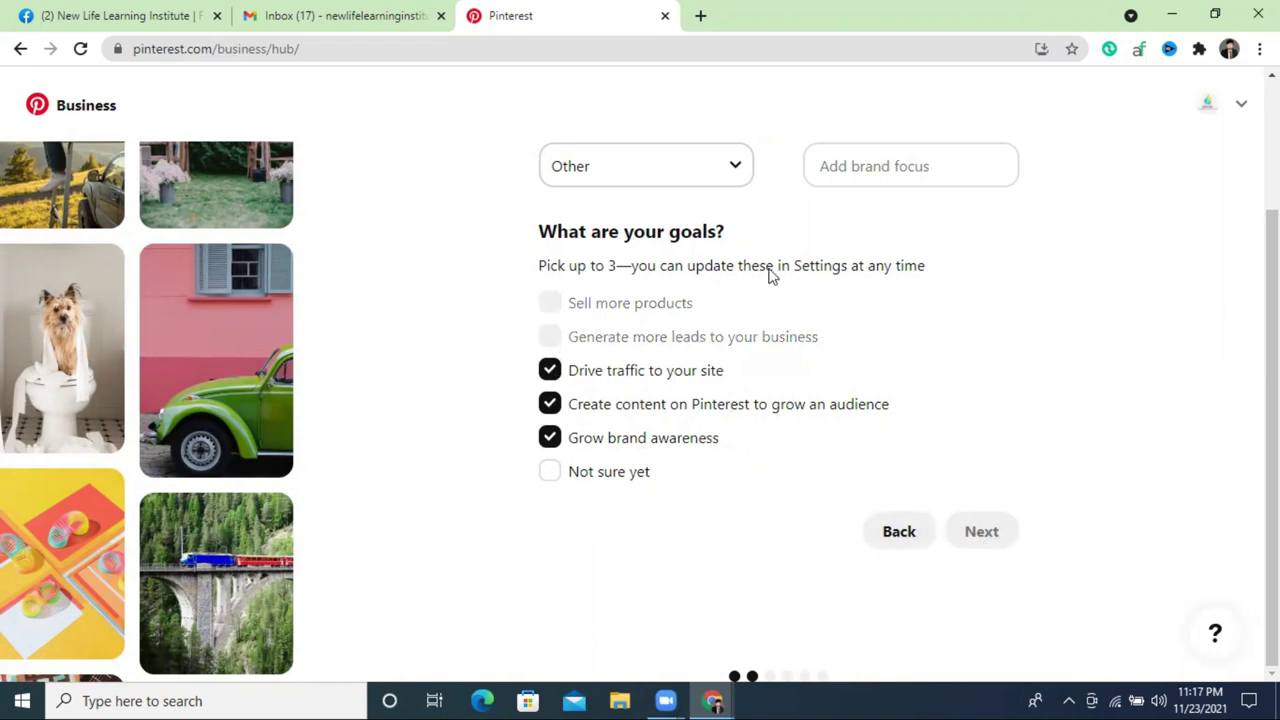
# Try to continue past the business description with Other as the focus and no brand focus text entered
pyautogui.click(880, 166)
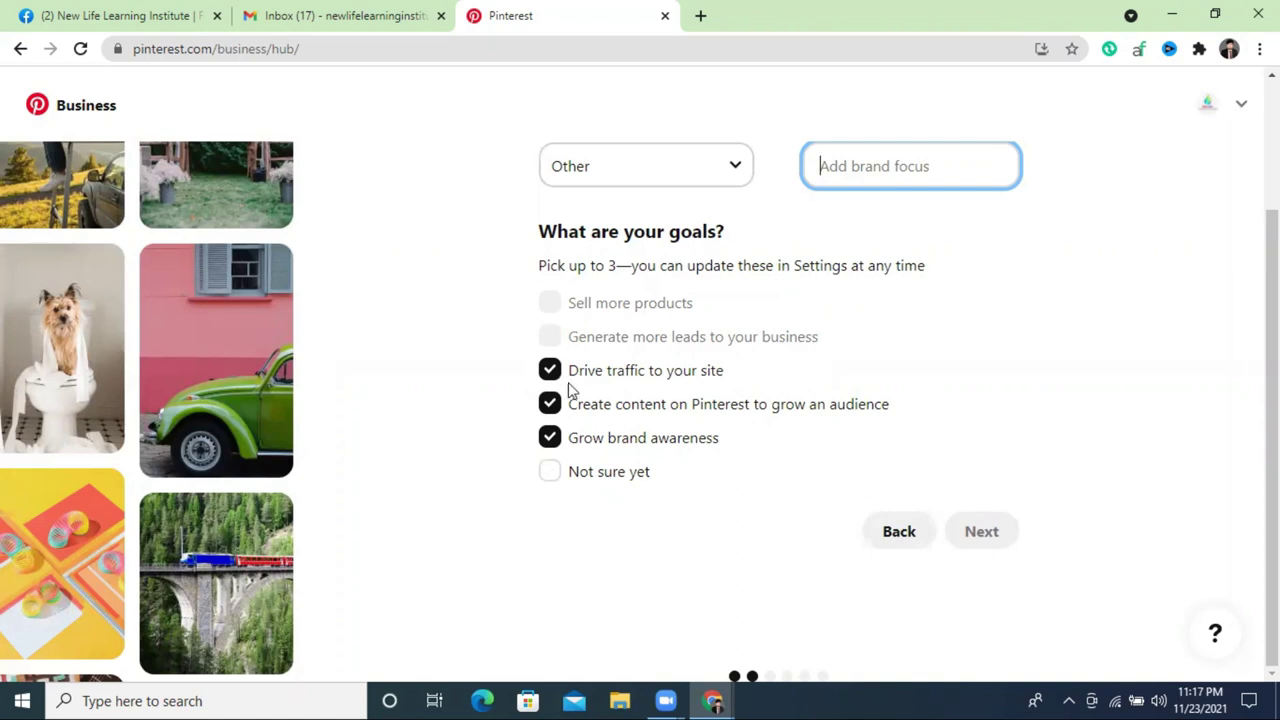
pyautogui.click(697, 184)
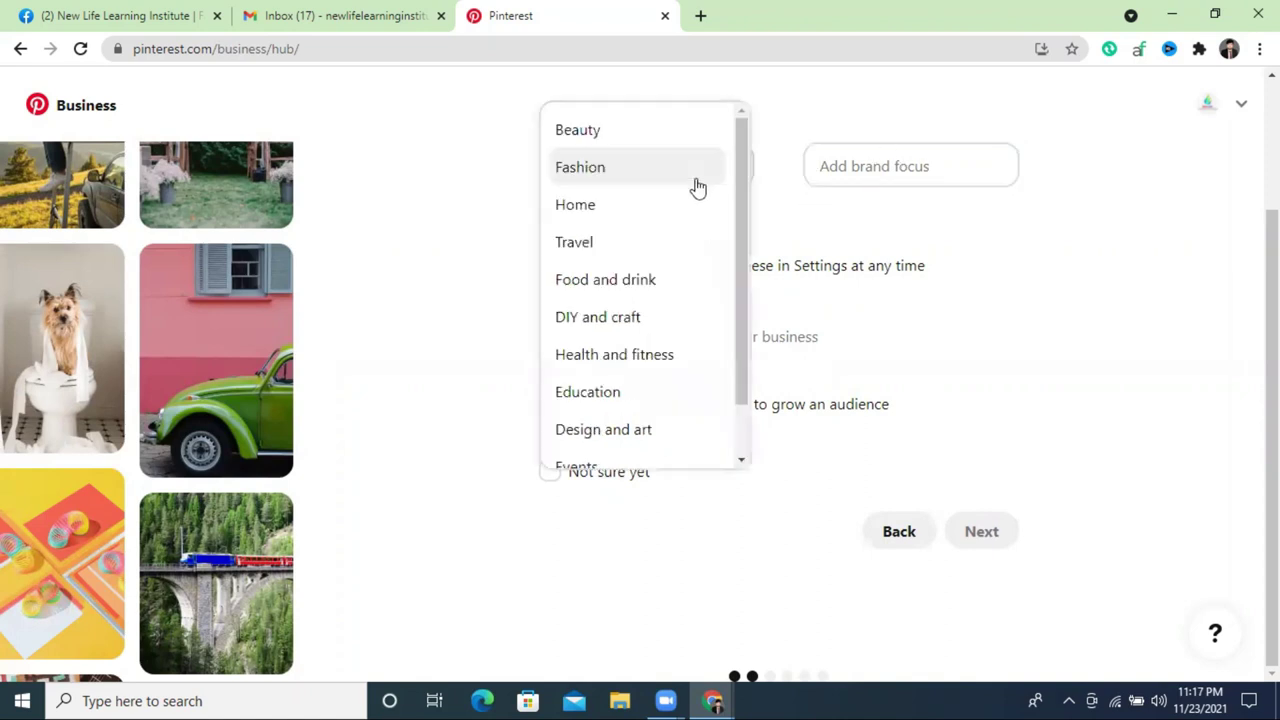
pyautogui.click(884, 224)
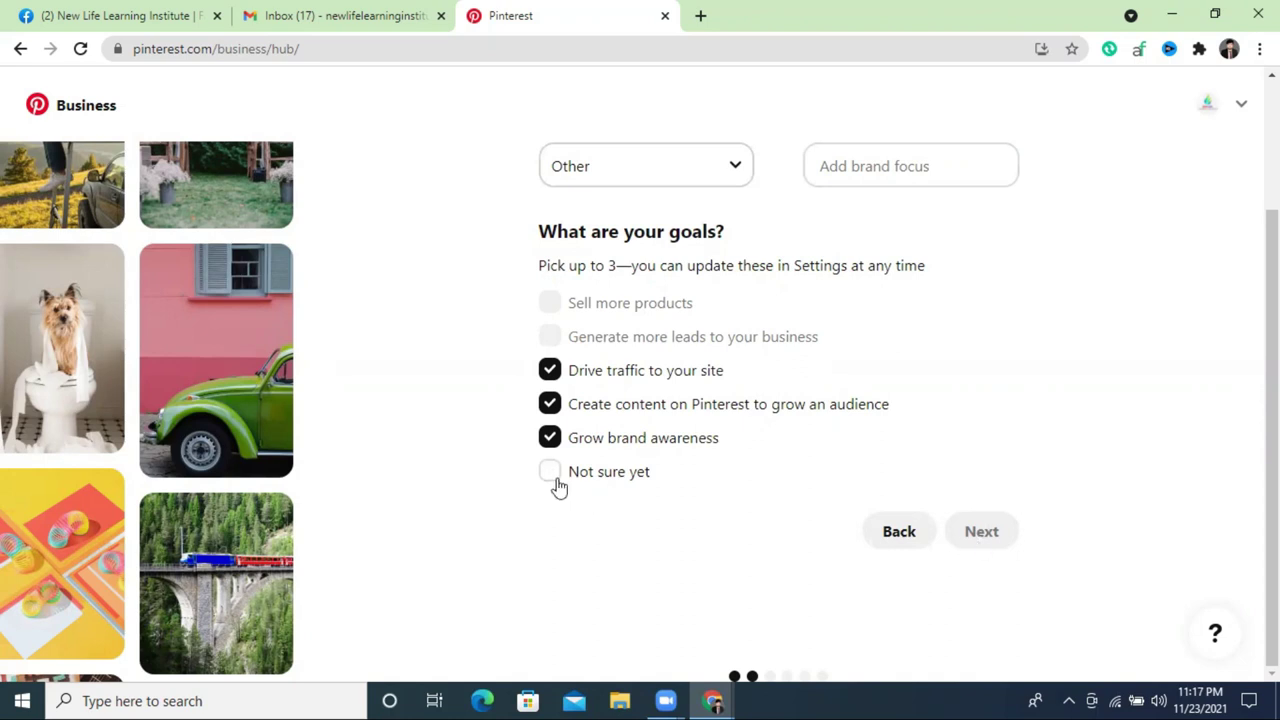
pyautogui.doubleClick(981, 535)
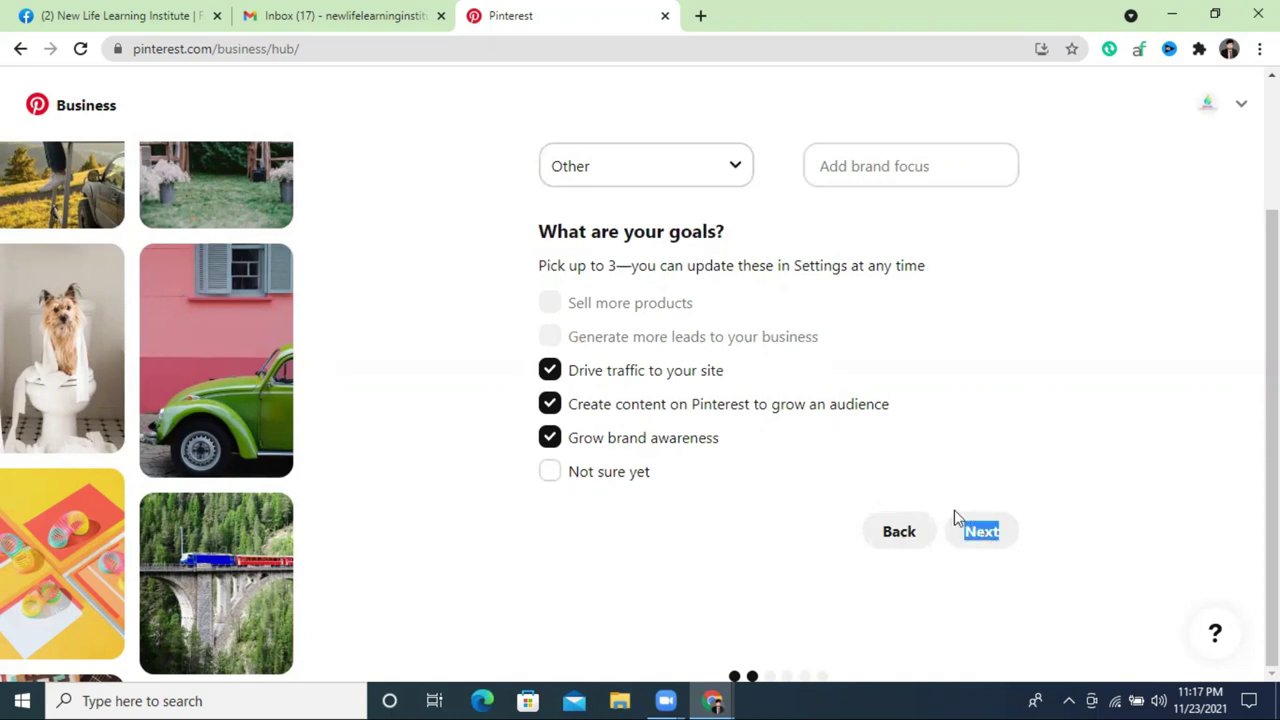
pyautogui.click(765, 490)
# Paste the copied website address as the brand focus and trim it to "newlifelearninginstitute"
pyautogui.scroll(2, 930, 400)
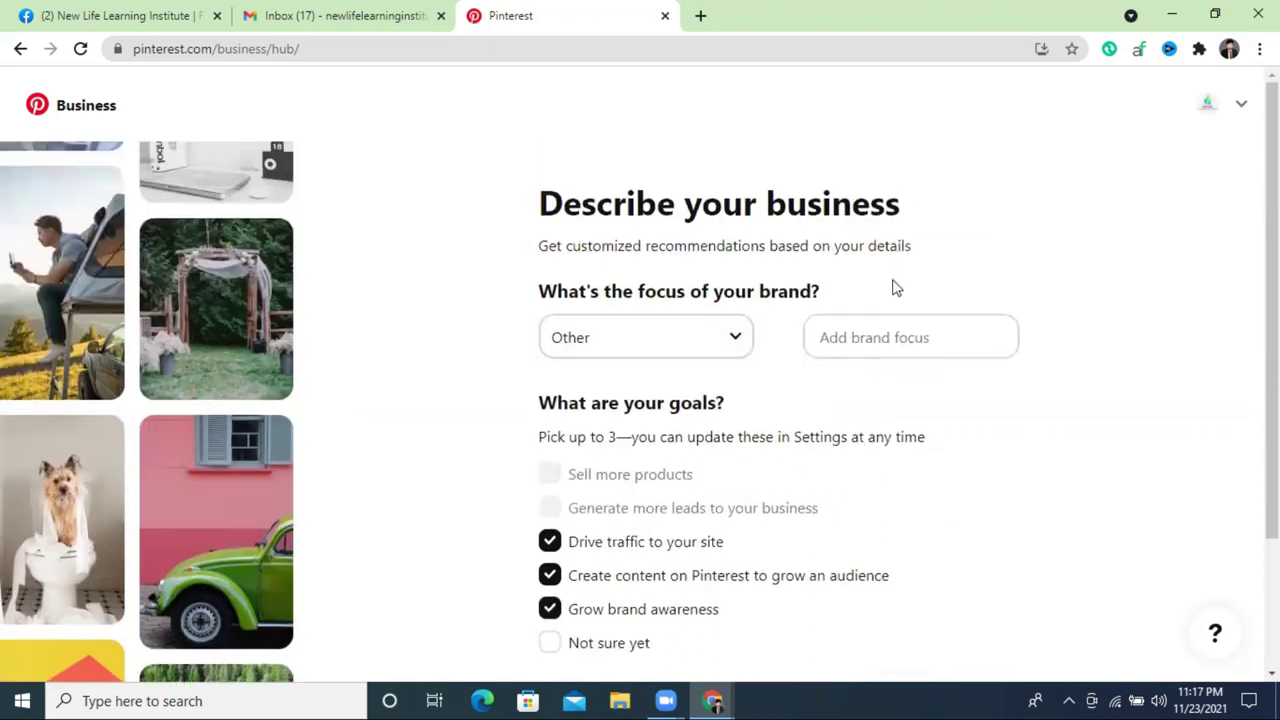
pyautogui.click(894, 347)
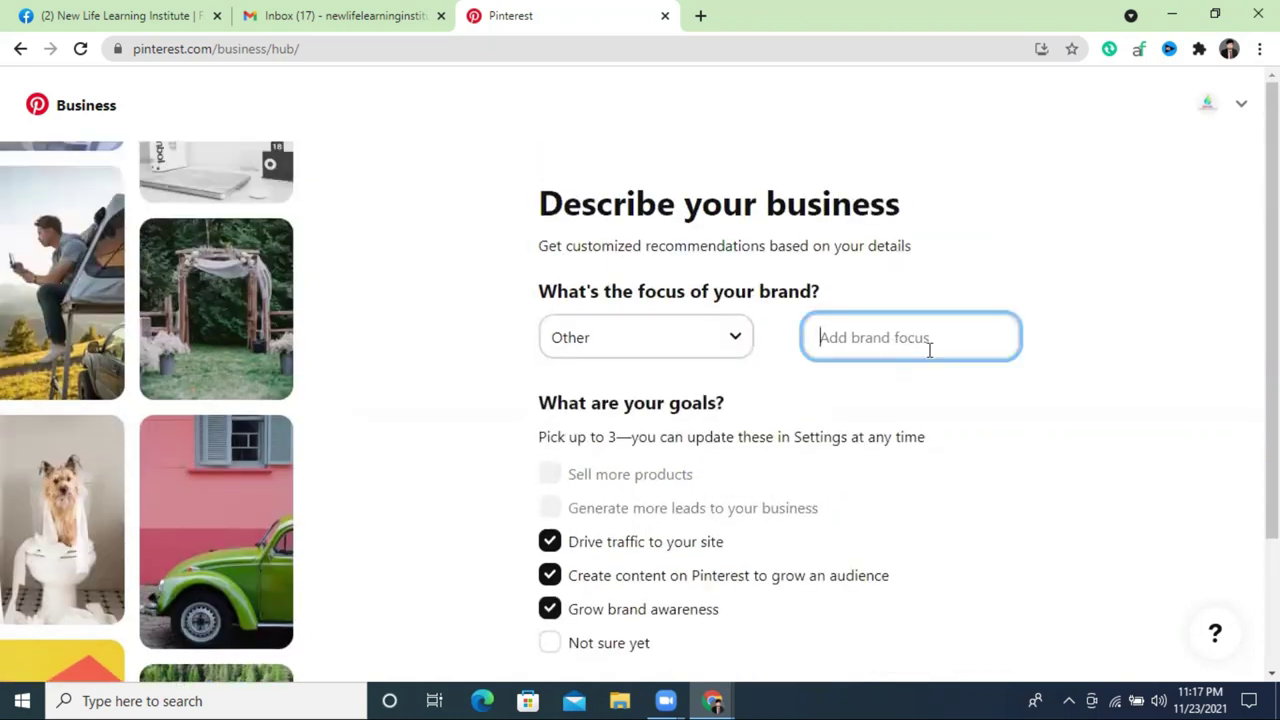
pyautogui.rightClick(907, 340)
pyautogui.click(986, 485)
pyautogui.moveTo(1008, 337); pyautogui.dragTo(946, 340)
pyautogui.press('BackSpace')
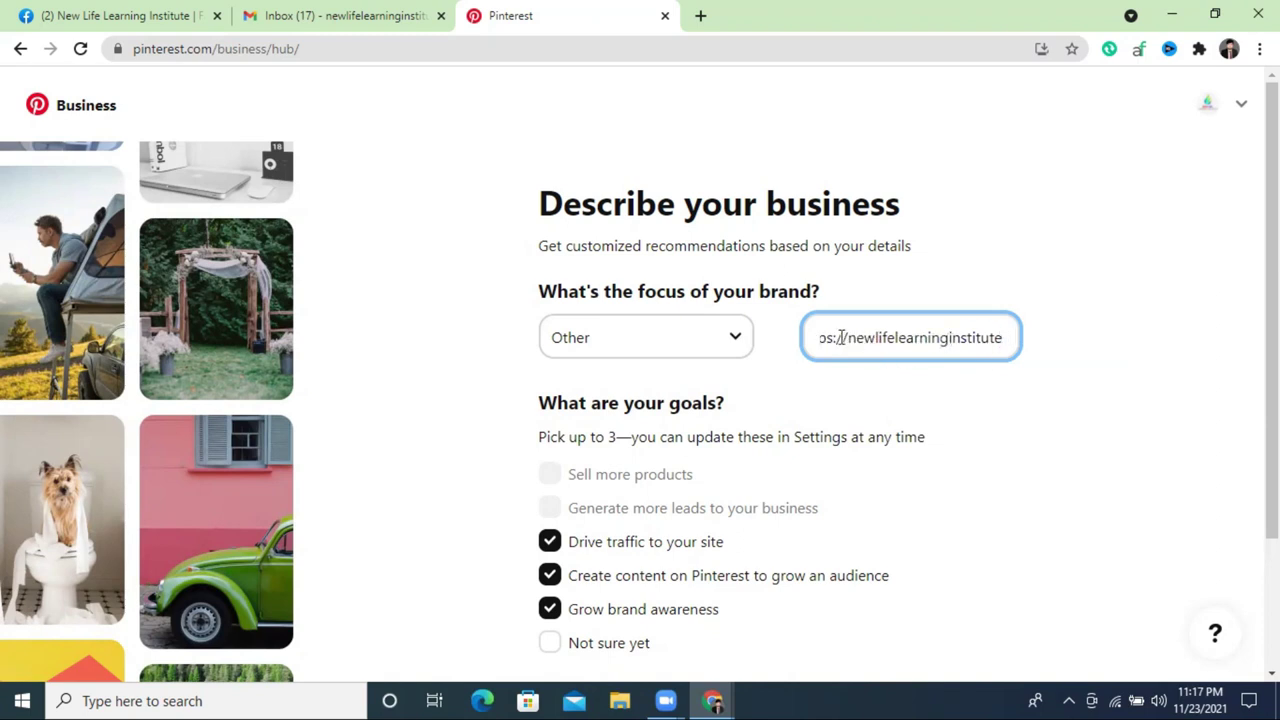
pyautogui.moveTo(848, 338); pyautogui.dragTo(663, 380)
pyautogui.press('BackSpace')
pyautogui.click(980, 420)
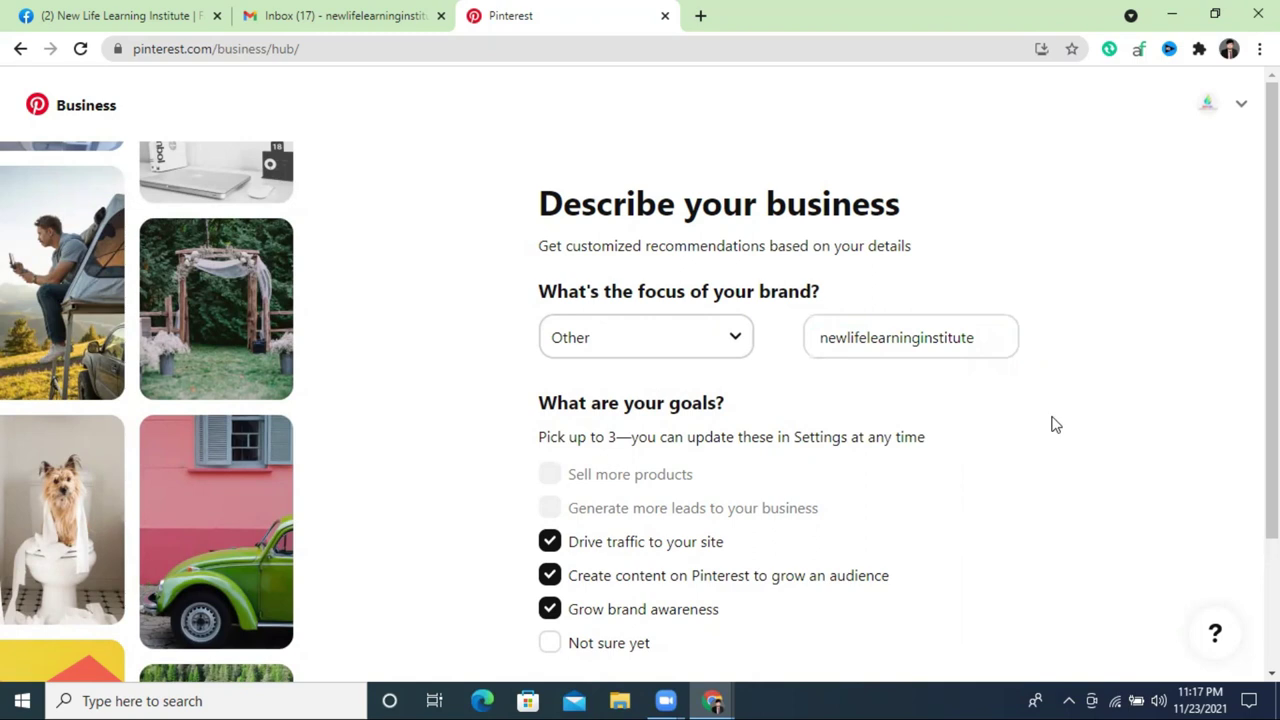
# Space out the brand focus text as "new life learning institute" and continue to the business type question
pyautogui.scroll(-2, 1057, 450)
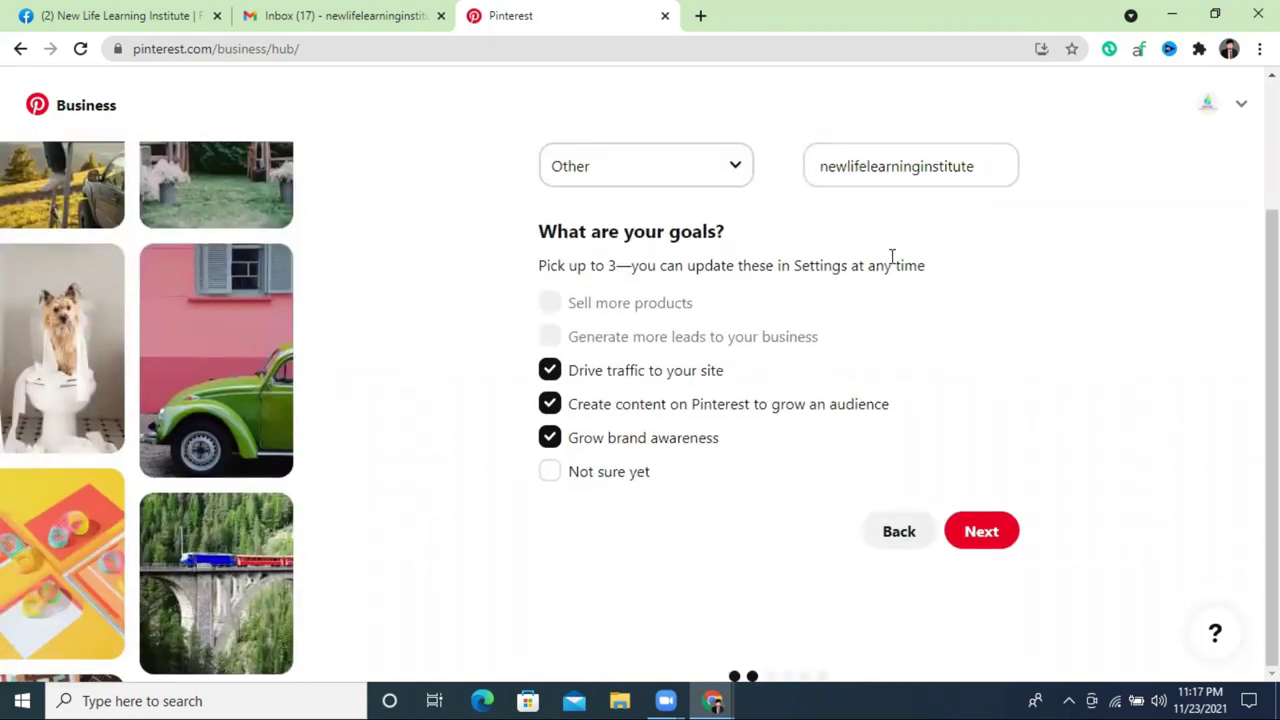
pyautogui.click(848, 166)
pyautogui.click(872, 167)
pyautogui.click(928, 166)
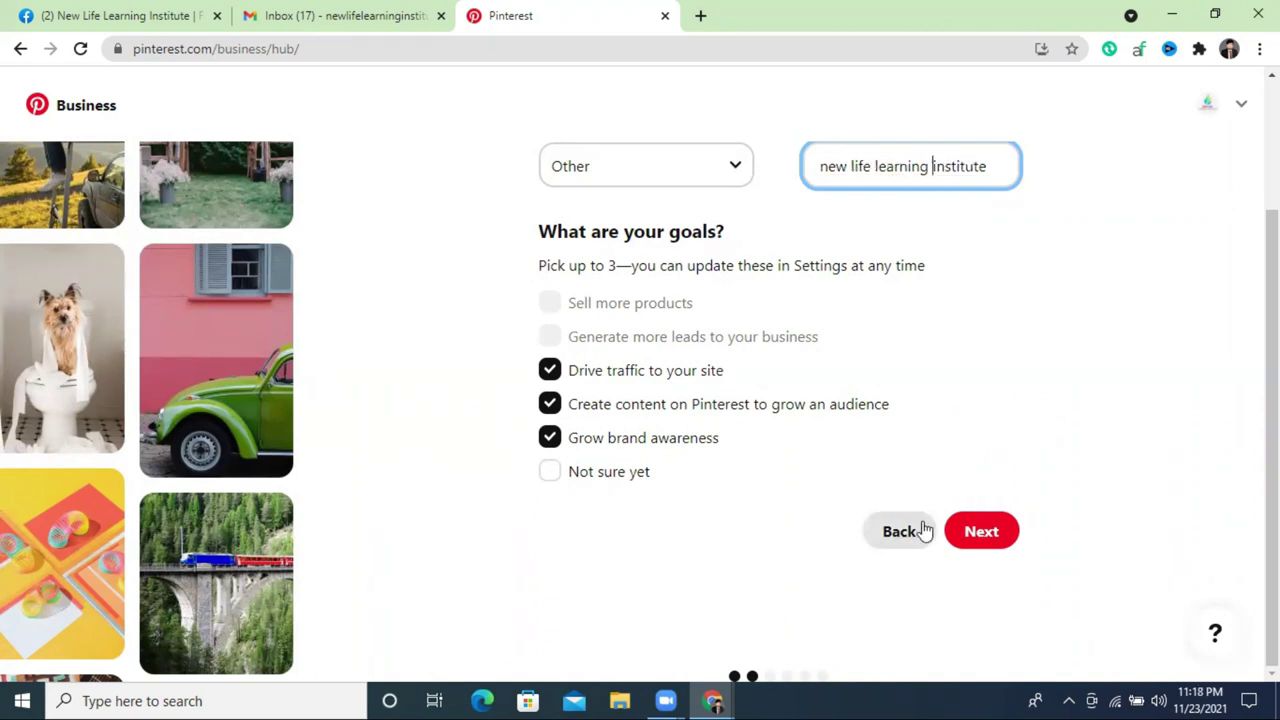
pyautogui.click(1000, 538)
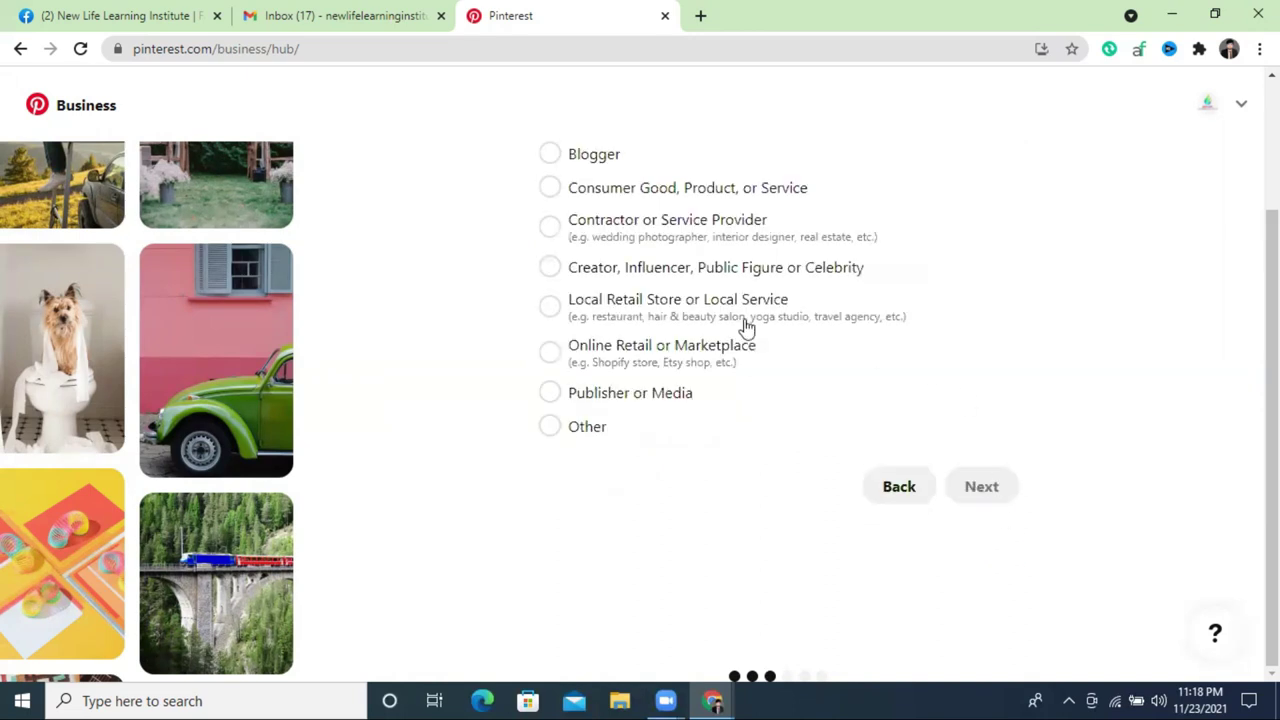
# Choose Other as the business type and continue to the advertising question
pyautogui.scroll(2, 743, 323)
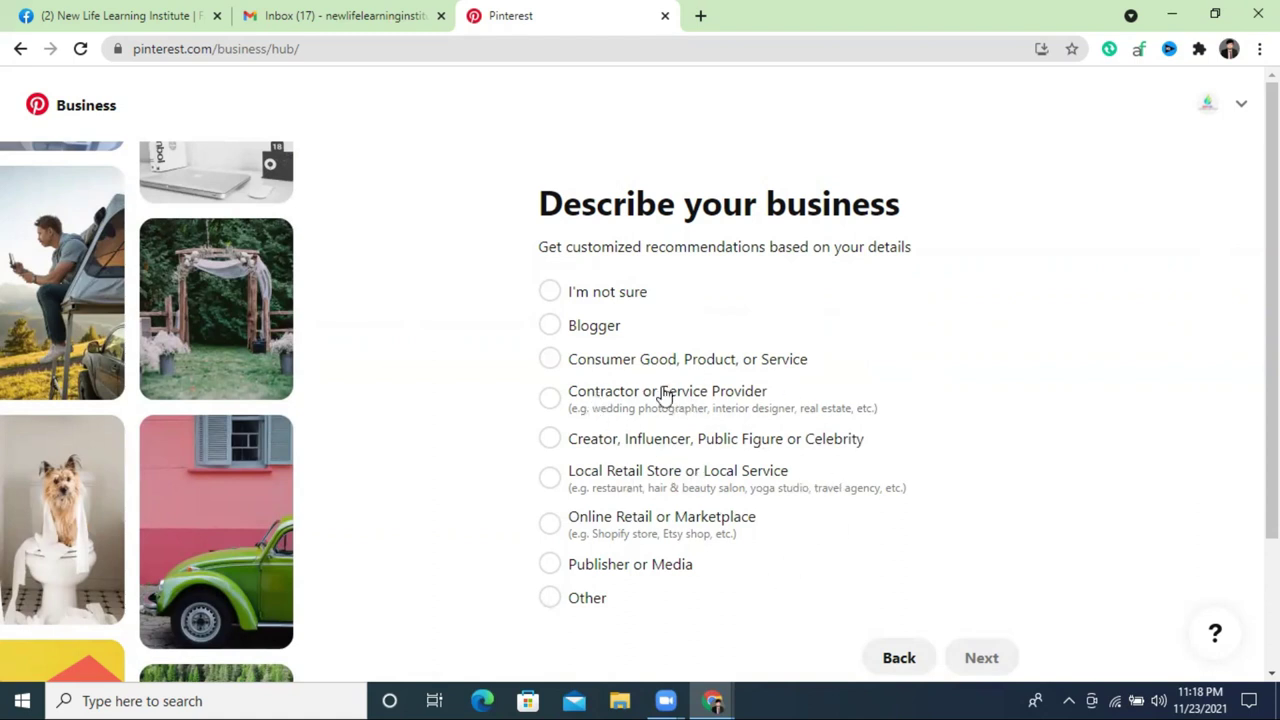
pyautogui.click(553, 295)
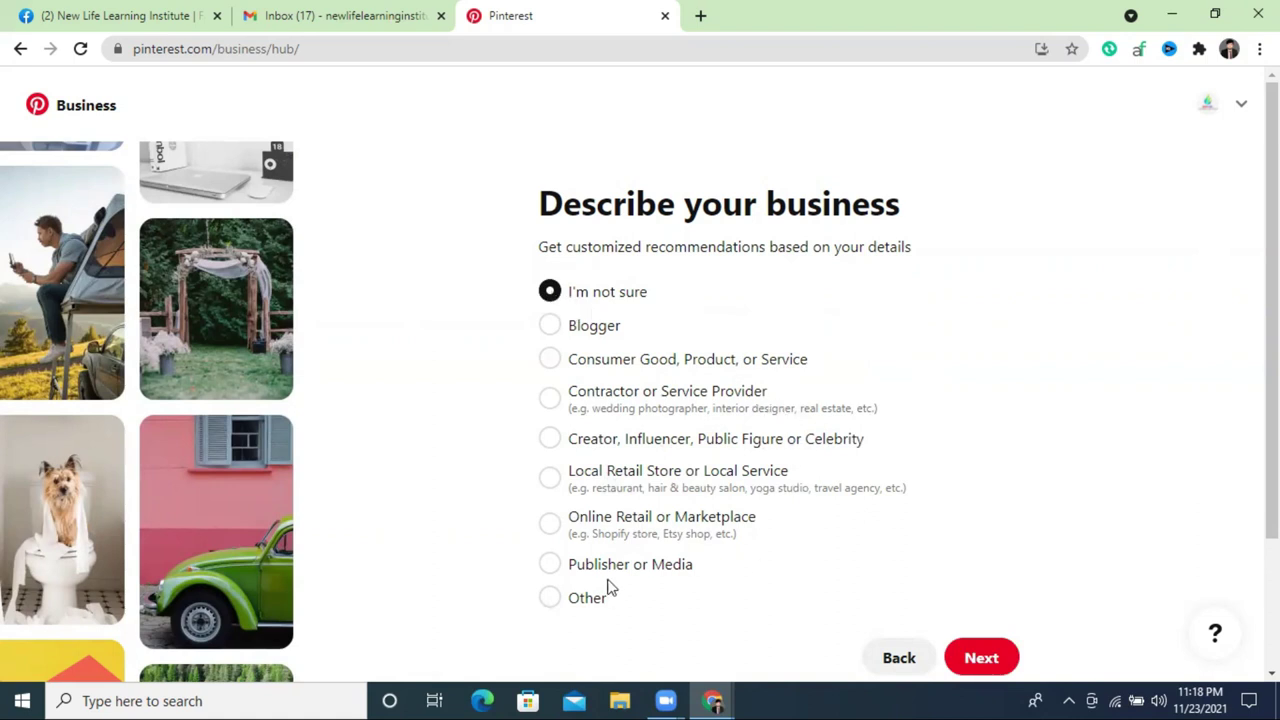
pyautogui.click(550, 603)
pyautogui.click(990, 660)
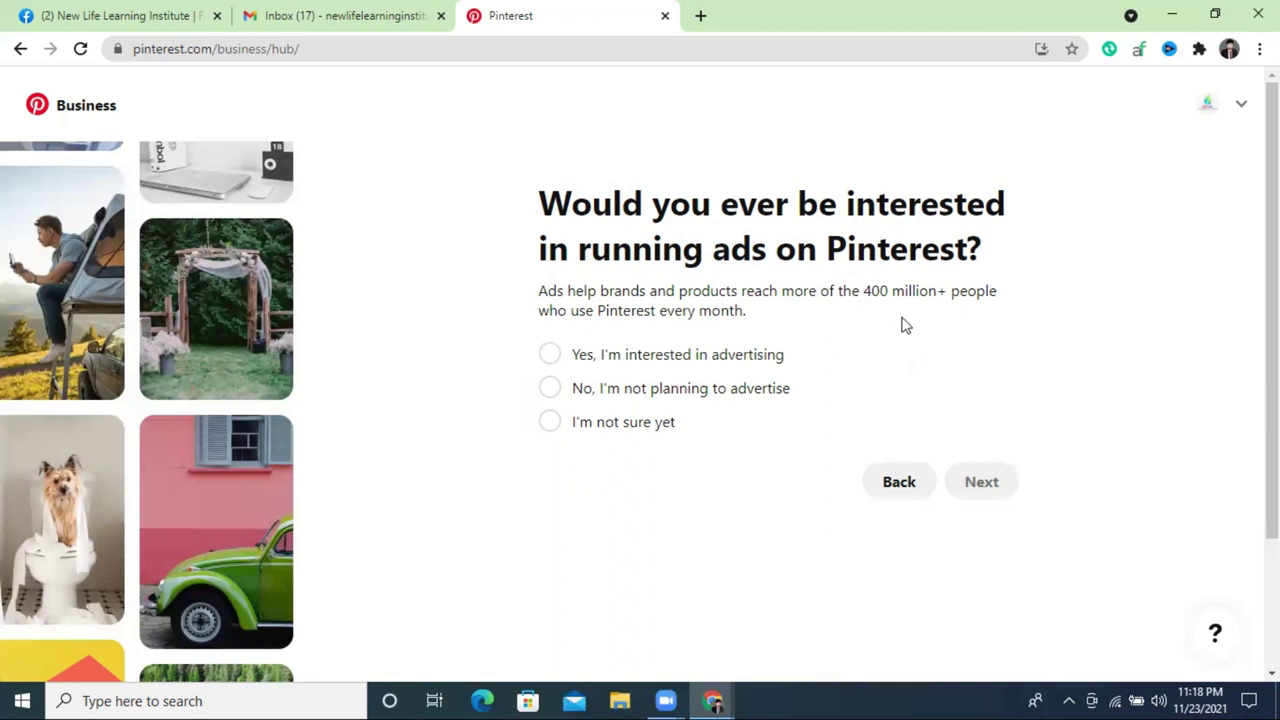
# Answer "Yes, I'm interested in advertising" and finish the business questionnaire
pyautogui.moveTo(877, 290); pyautogui.dragTo(1006, 292)
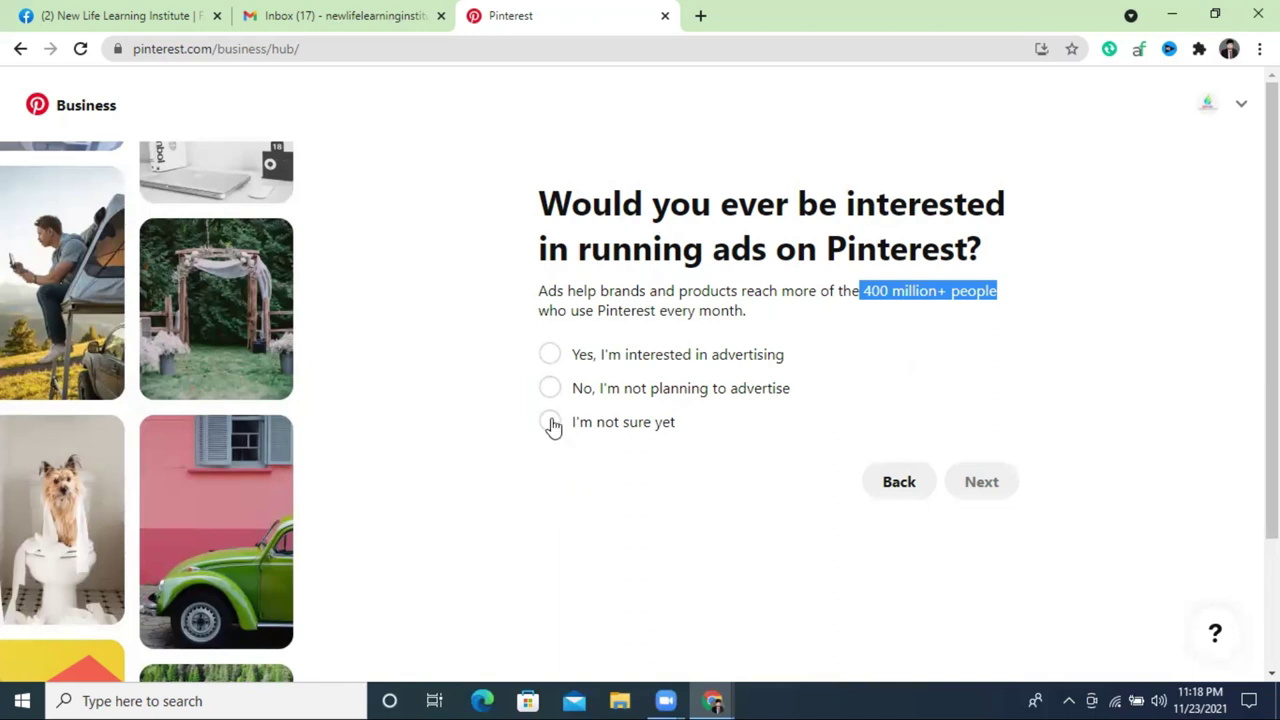
pyautogui.click(550, 423)
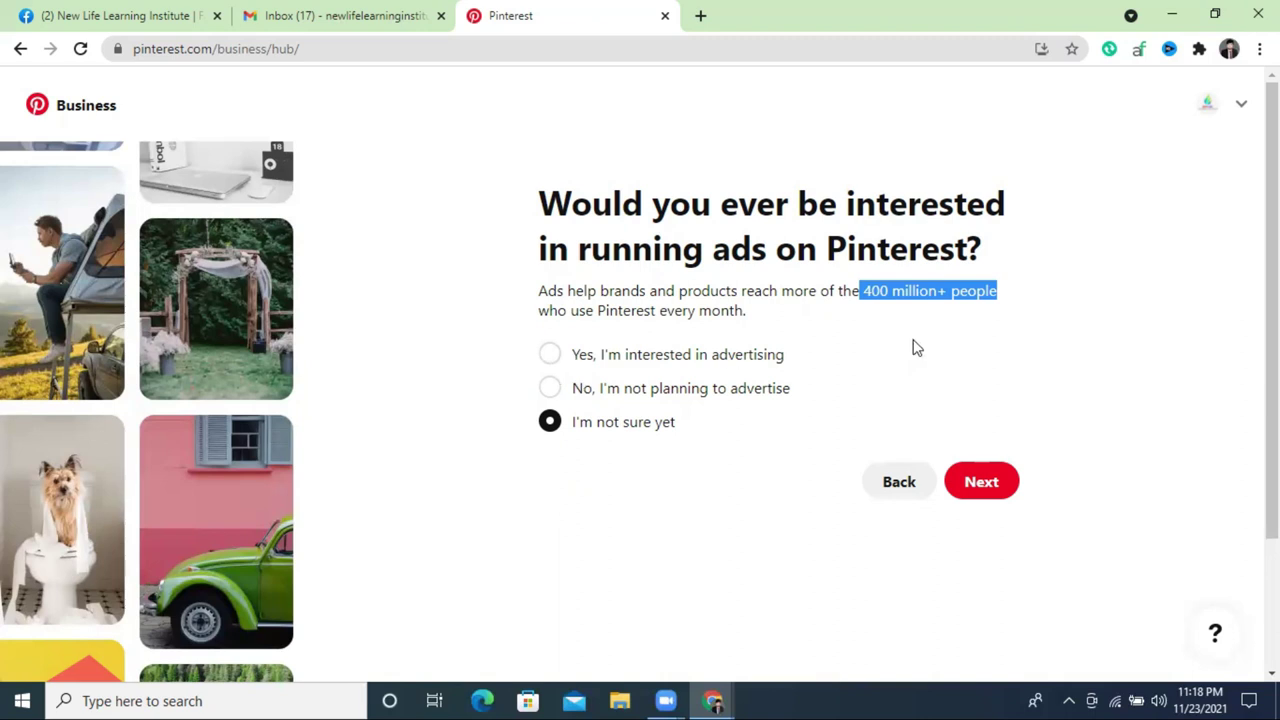
pyautogui.click(551, 356)
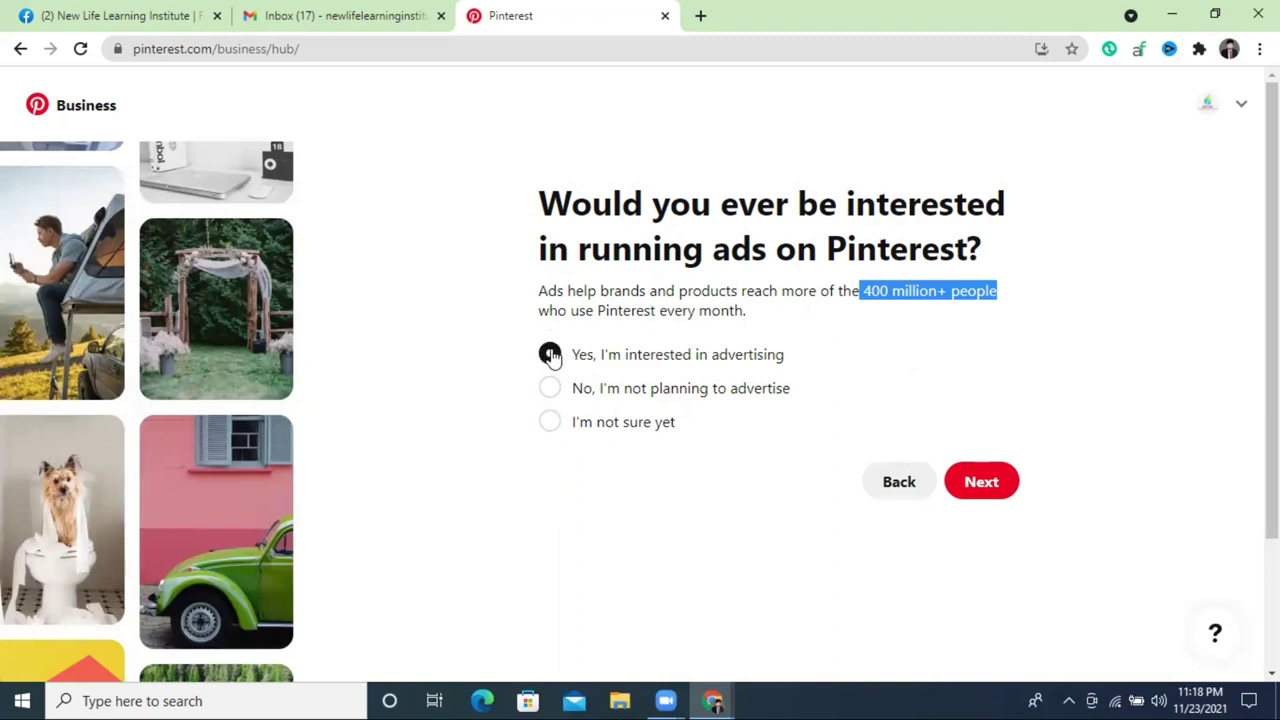
pyautogui.click(982, 482)
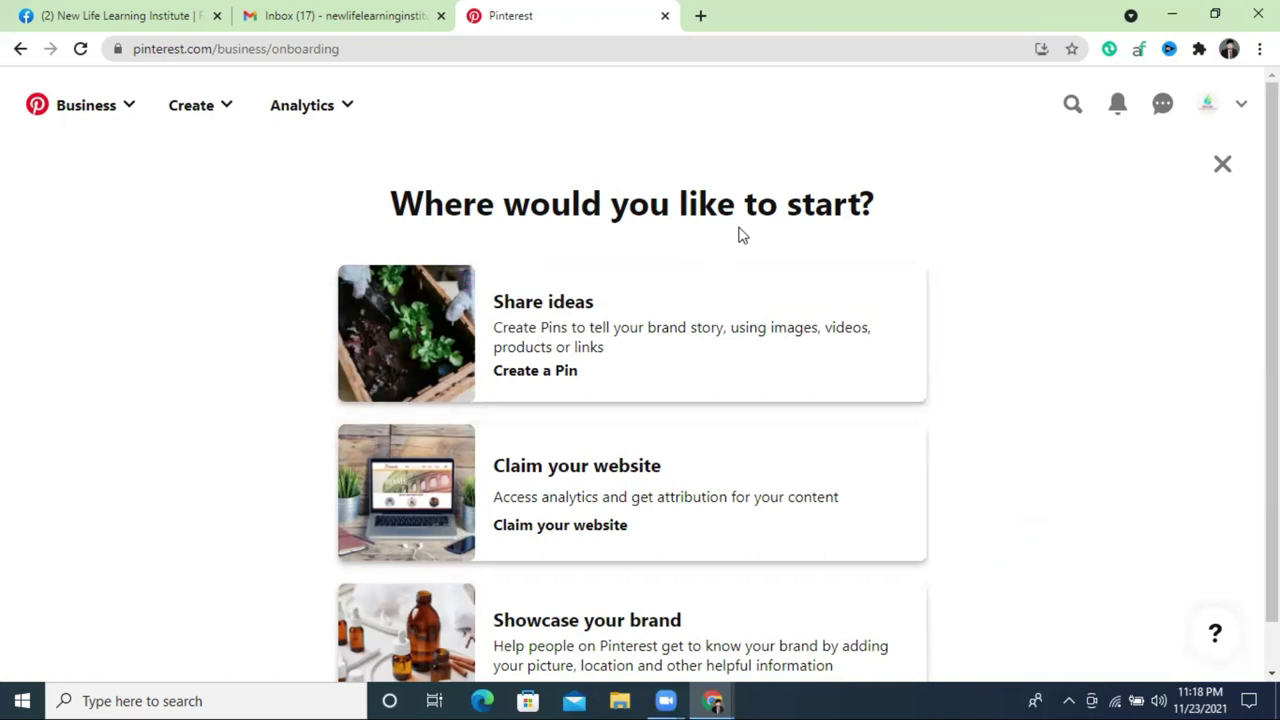
# Close the suggestions on where to start and look over the business hub
pyautogui.scroll(-1, 837, 291)
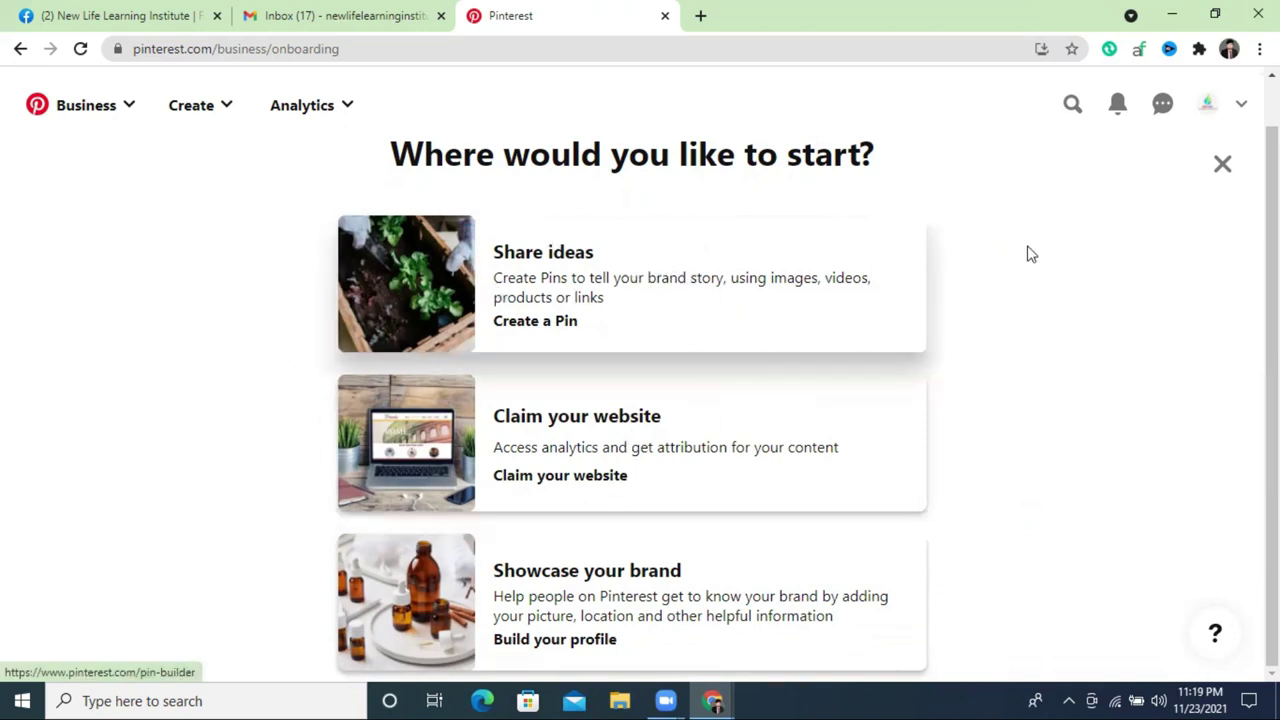
pyautogui.click(1222, 167)
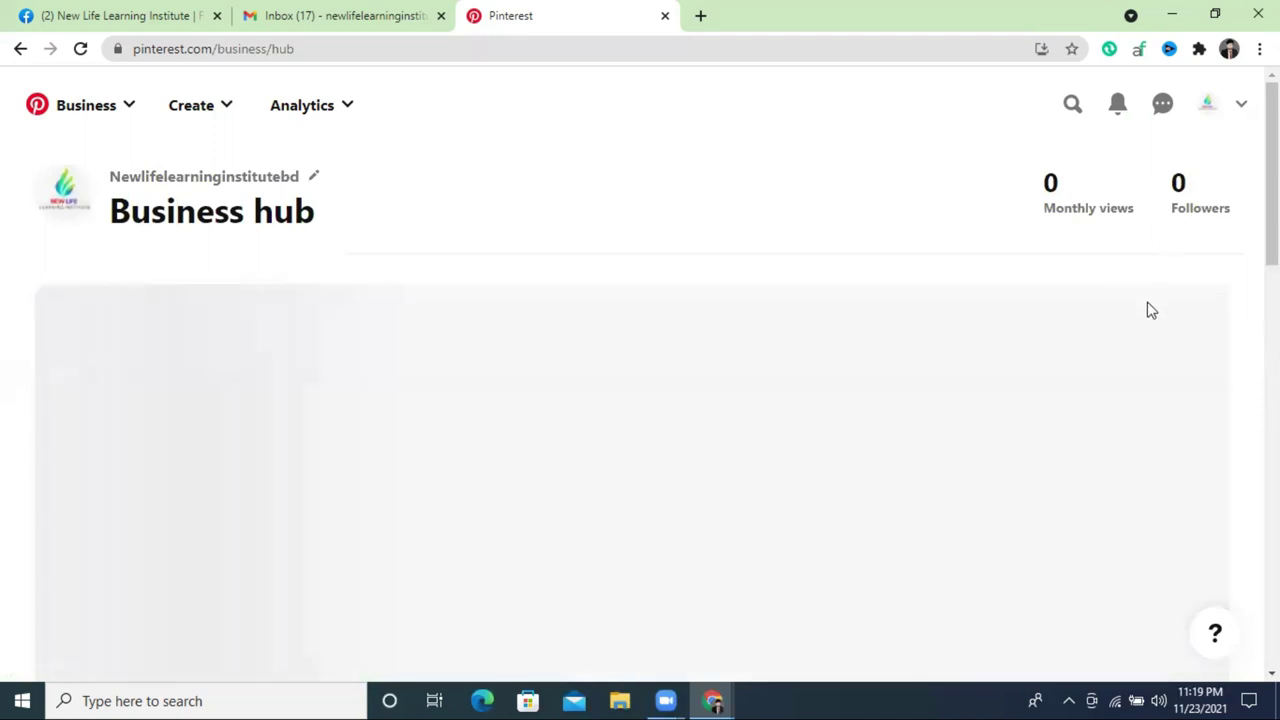
pyautogui.scroll(-5, 1146, 316)
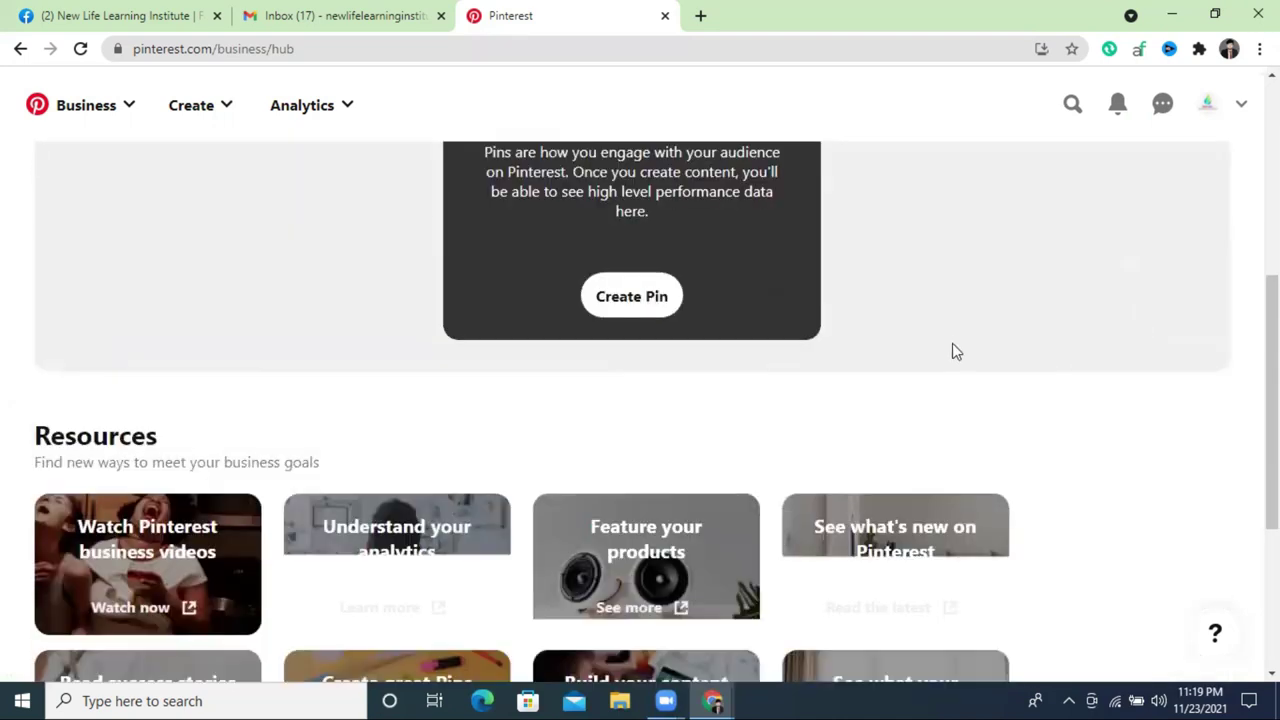
pyautogui.scroll(5, 965, 375)
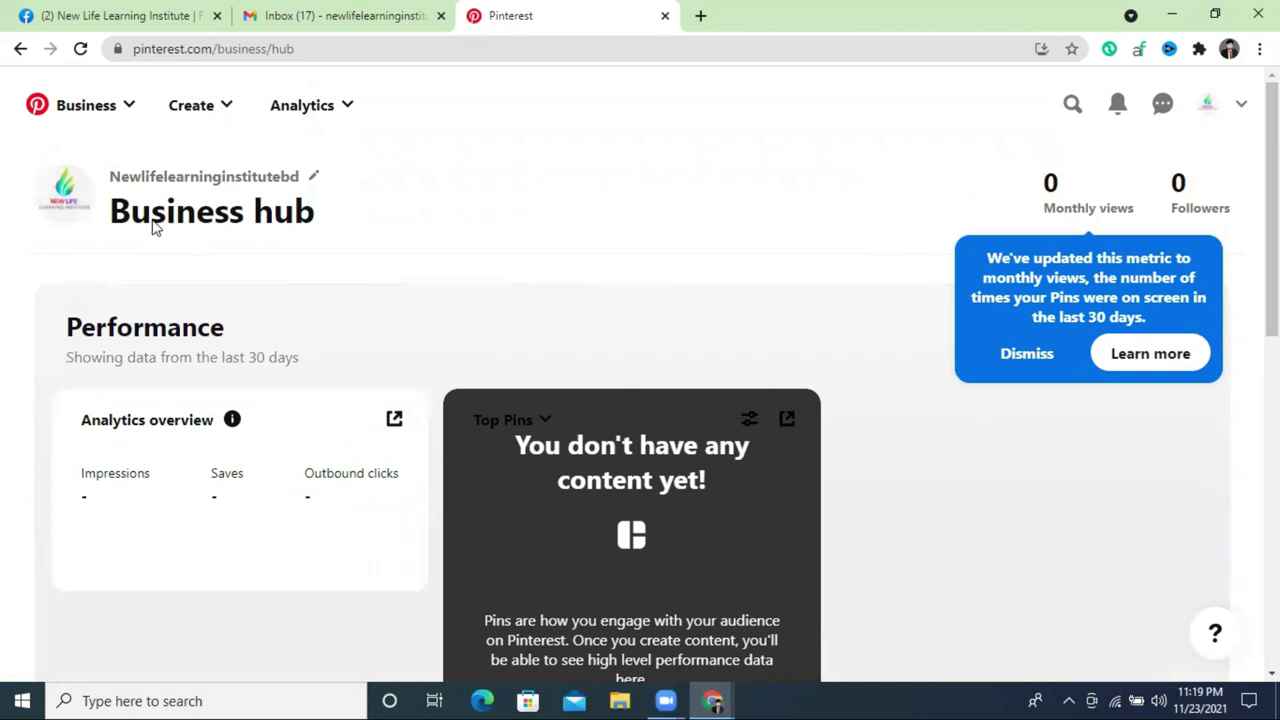
# Open the institute's public profile and look over its details
pyautogui.click(1207, 106)
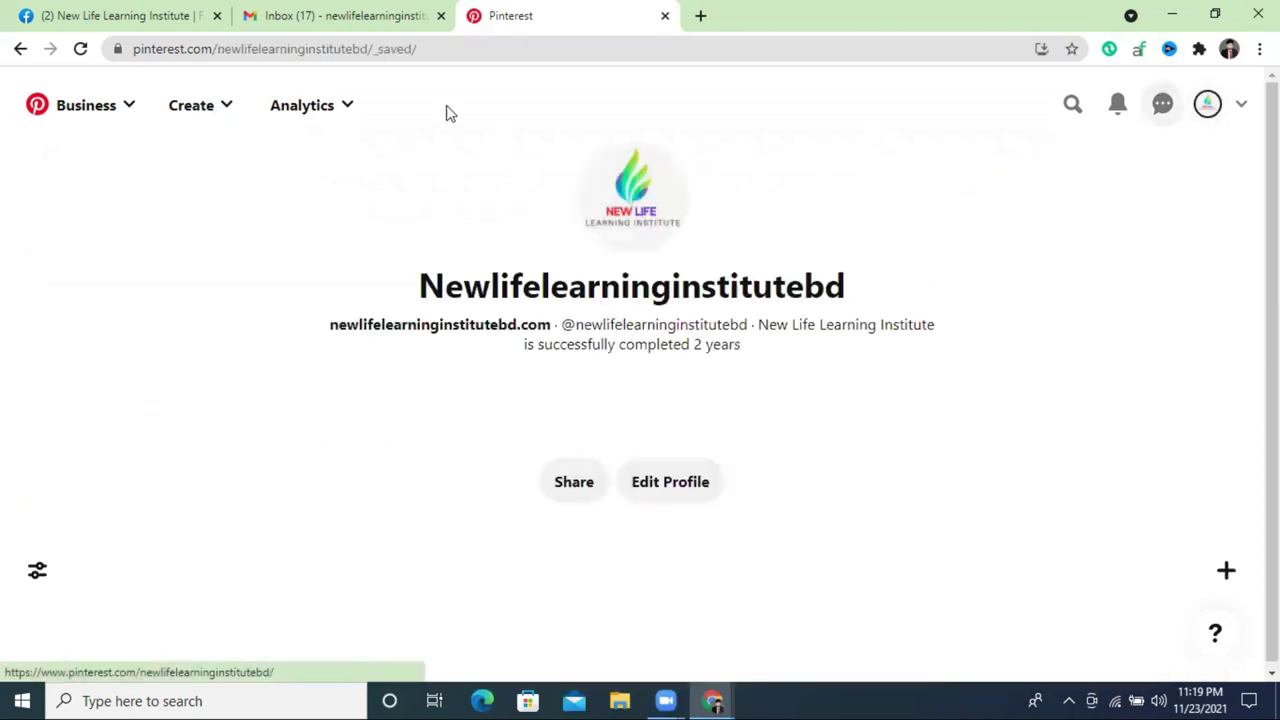
pyautogui.scroll(-3, 980, 306)
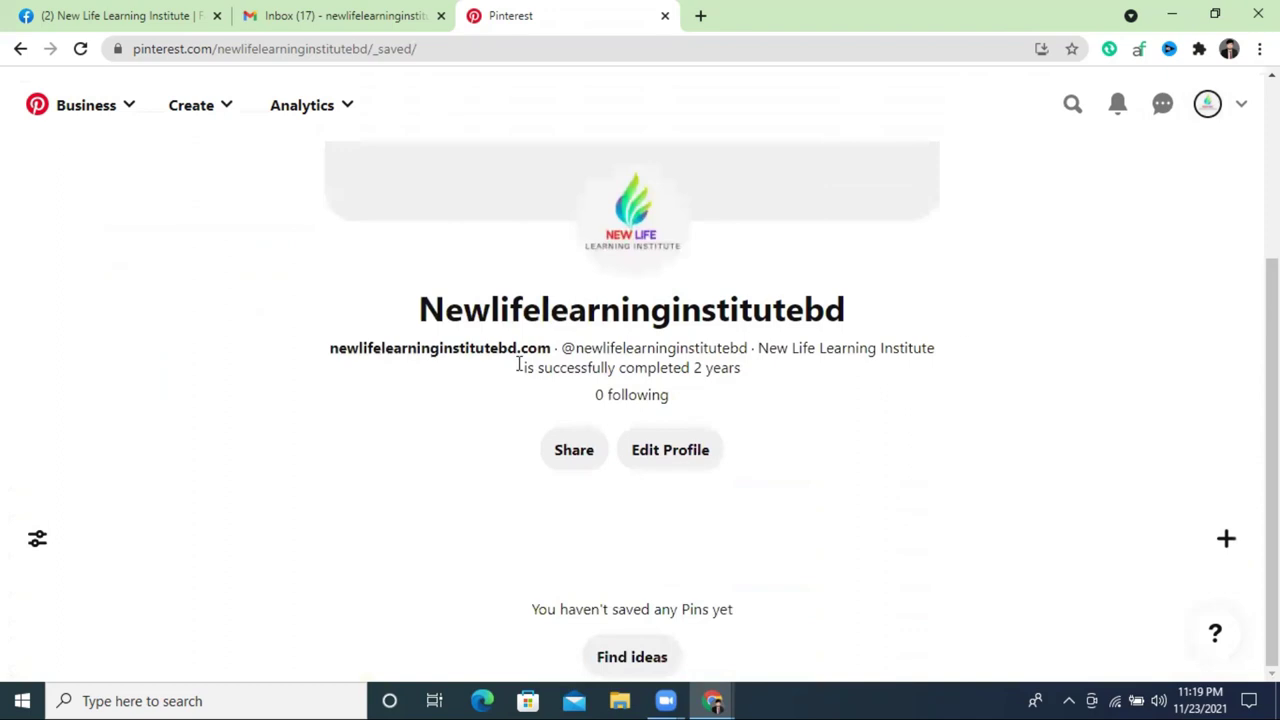
pyautogui.scroll(2, 634, 83)
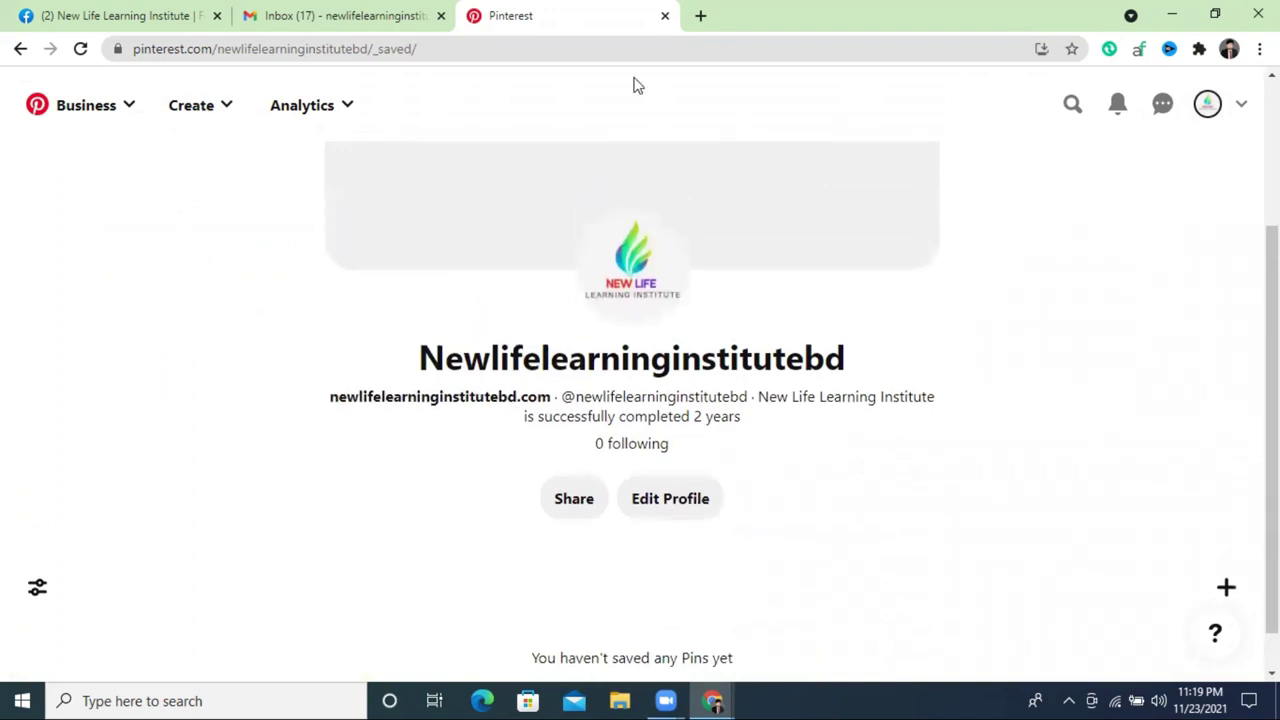
# Search Google for "pinterest" in a new browser tab and open the Pinterest website from the results
pyautogui.click(700, 15)
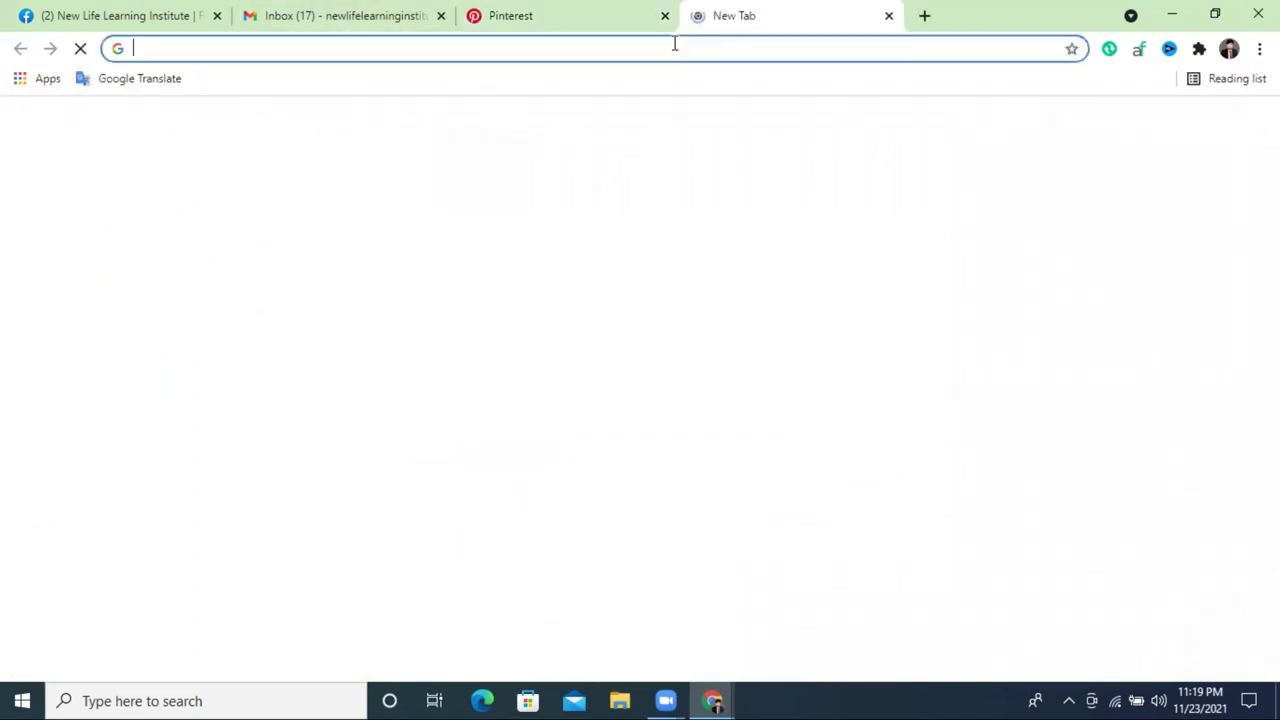
pyautogui.click(546, 88)
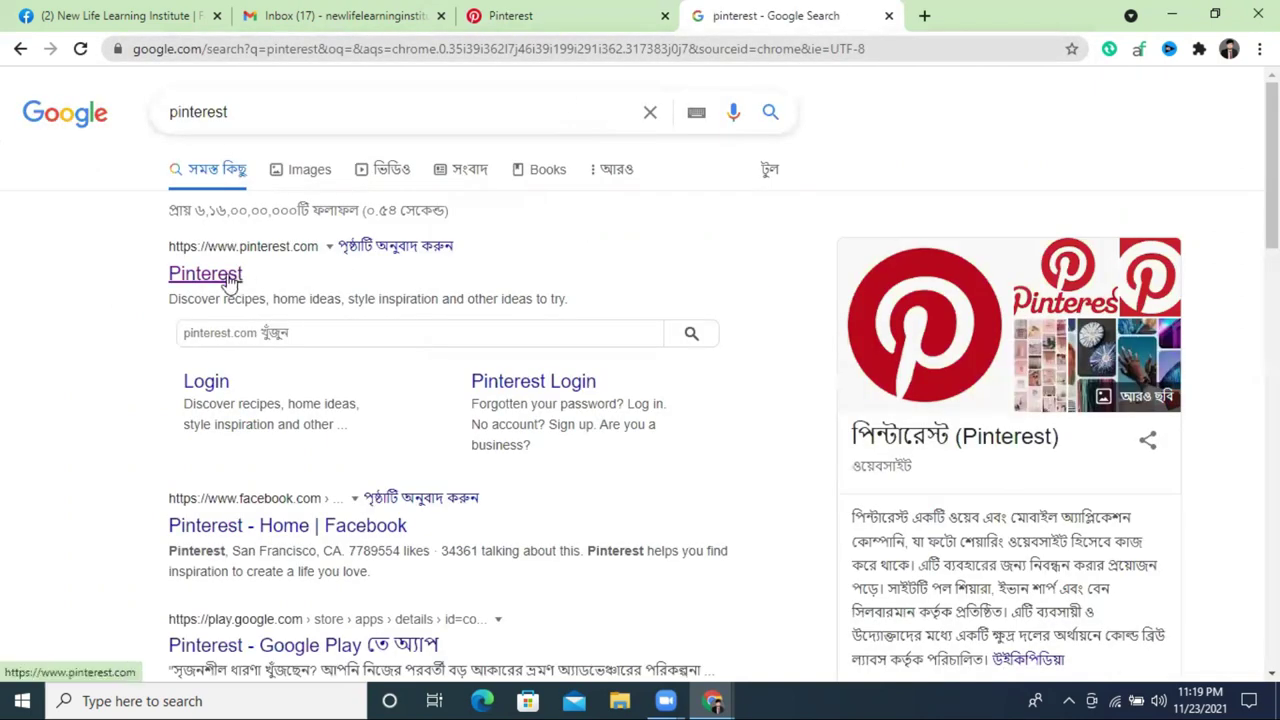
pyautogui.click(218, 278)
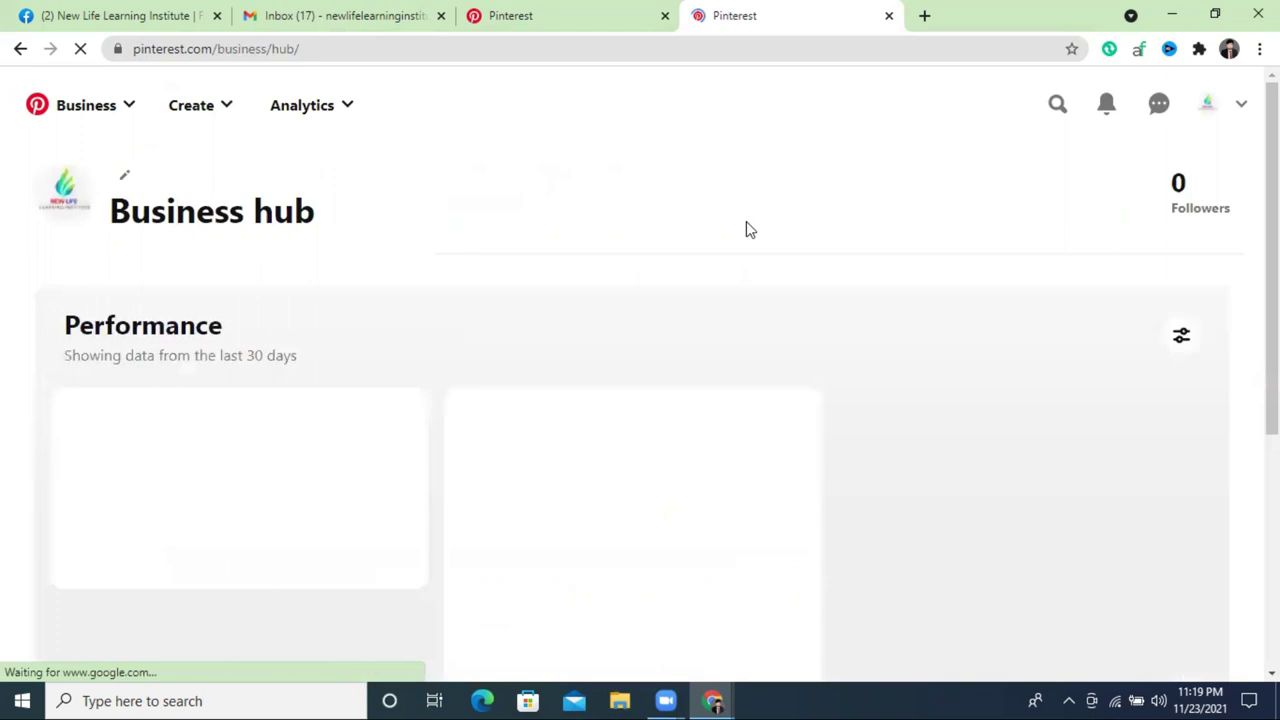
# Open the institute's profile again and examine the account options and the Pin creation options
pyautogui.click(1218, 117)
pyautogui.click(1238, 107)
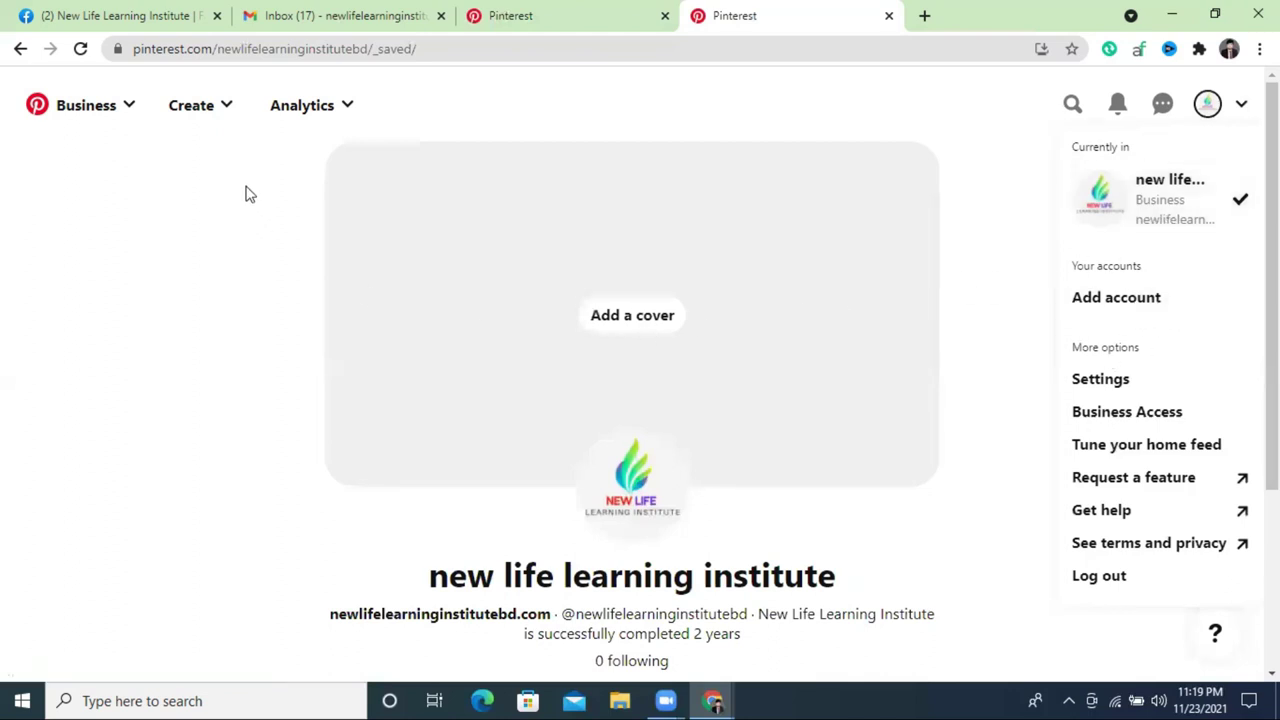
pyautogui.click(211, 112)
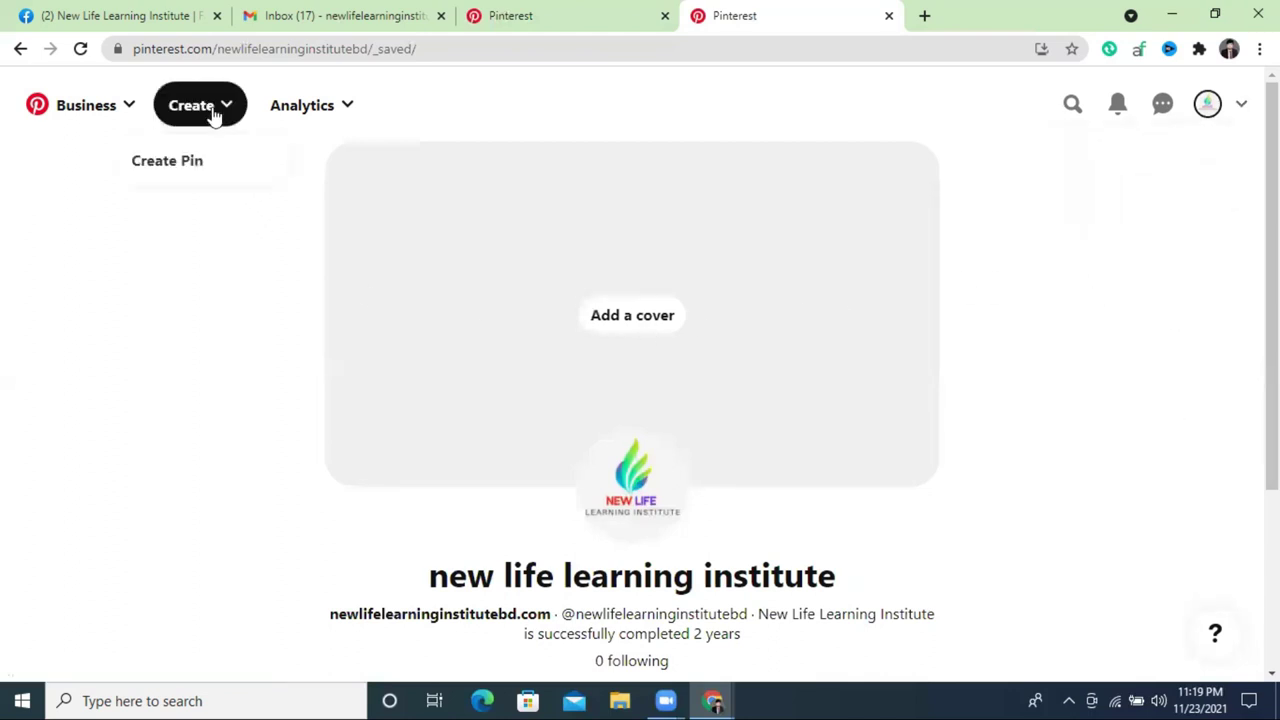
pyautogui.click(316, 128)
pyautogui.click(1241, 108)
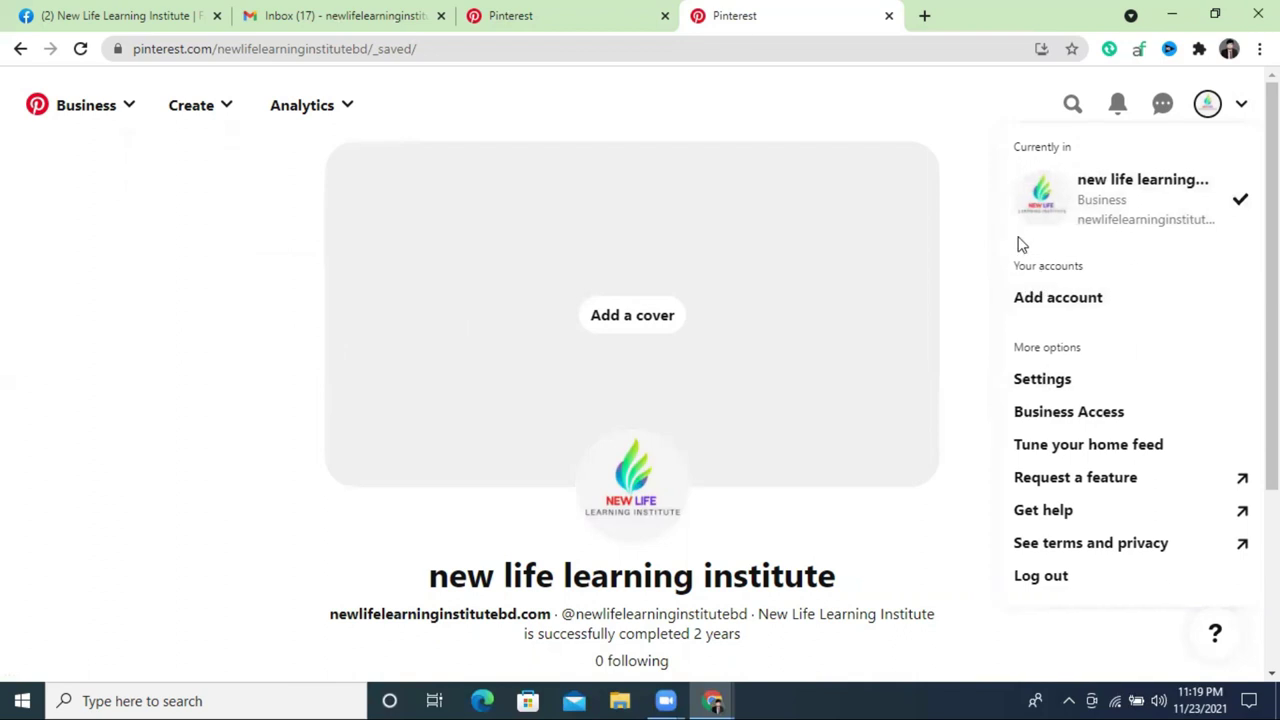
# Look over the institute's profile page and the account options once more
pyautogui.click(968, 154)
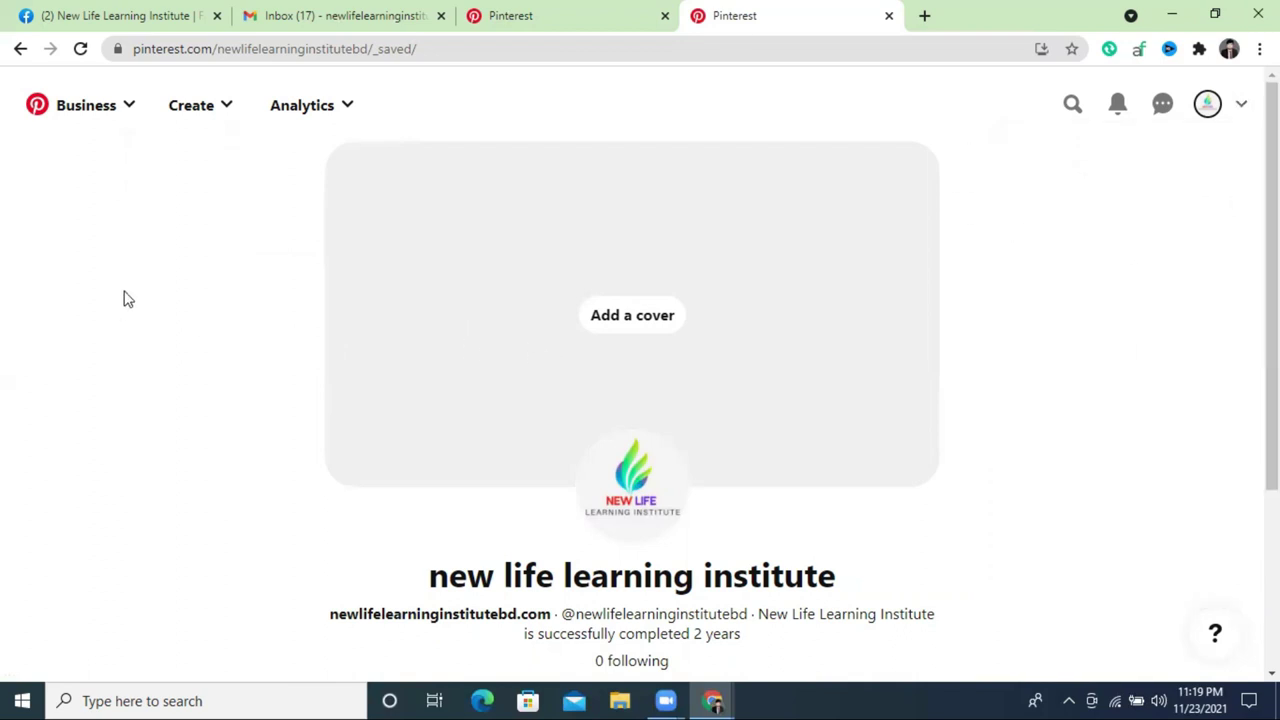
pyautogui.scroll(-3, 899, 297)
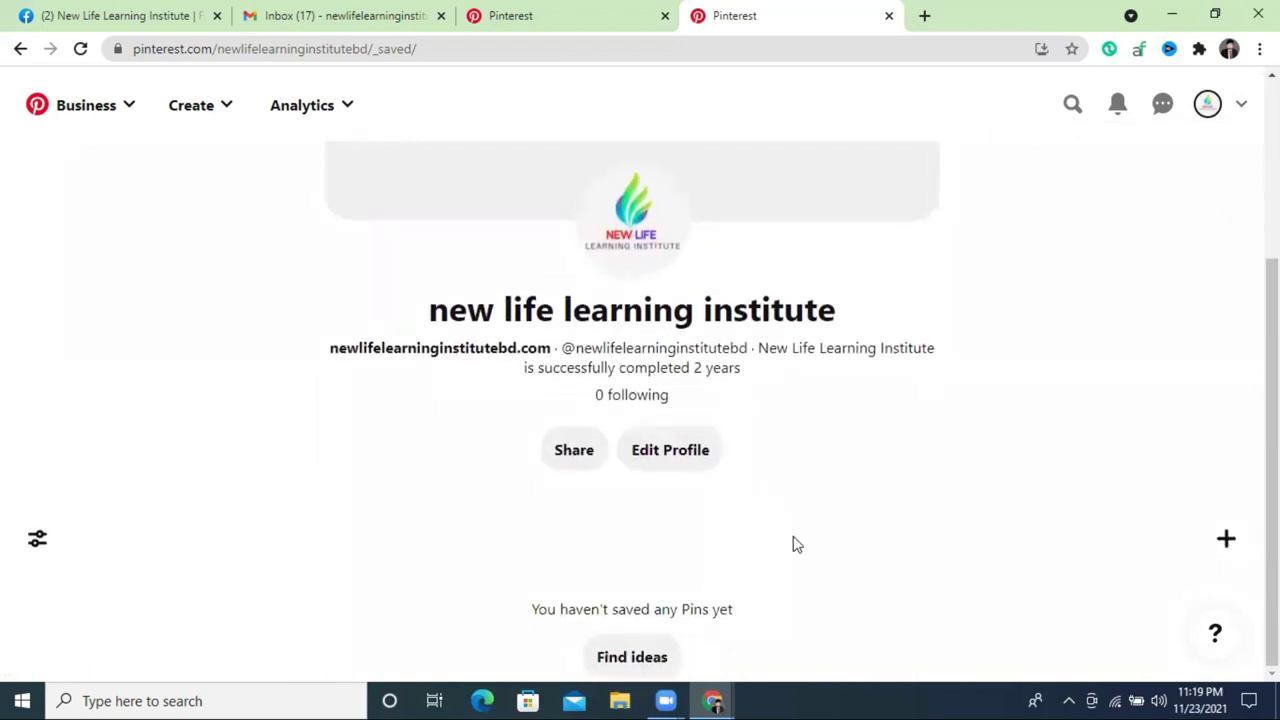
pyautogui.scroll(3, 794, 543)
pyautogui.click(1243, 108)
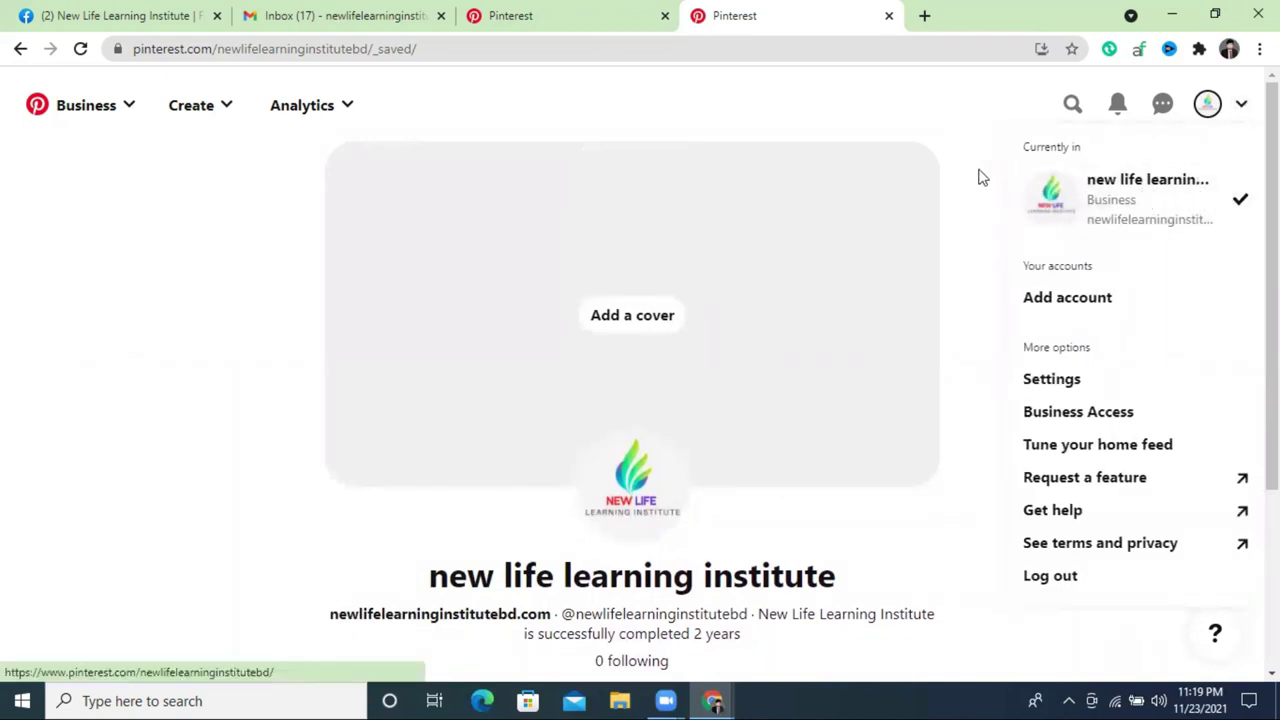
pyautogui.click(1005, 240)
pyautogui.scroll(-3, 1168, 265)
pyautogui.scroll(3, 1168, 265)
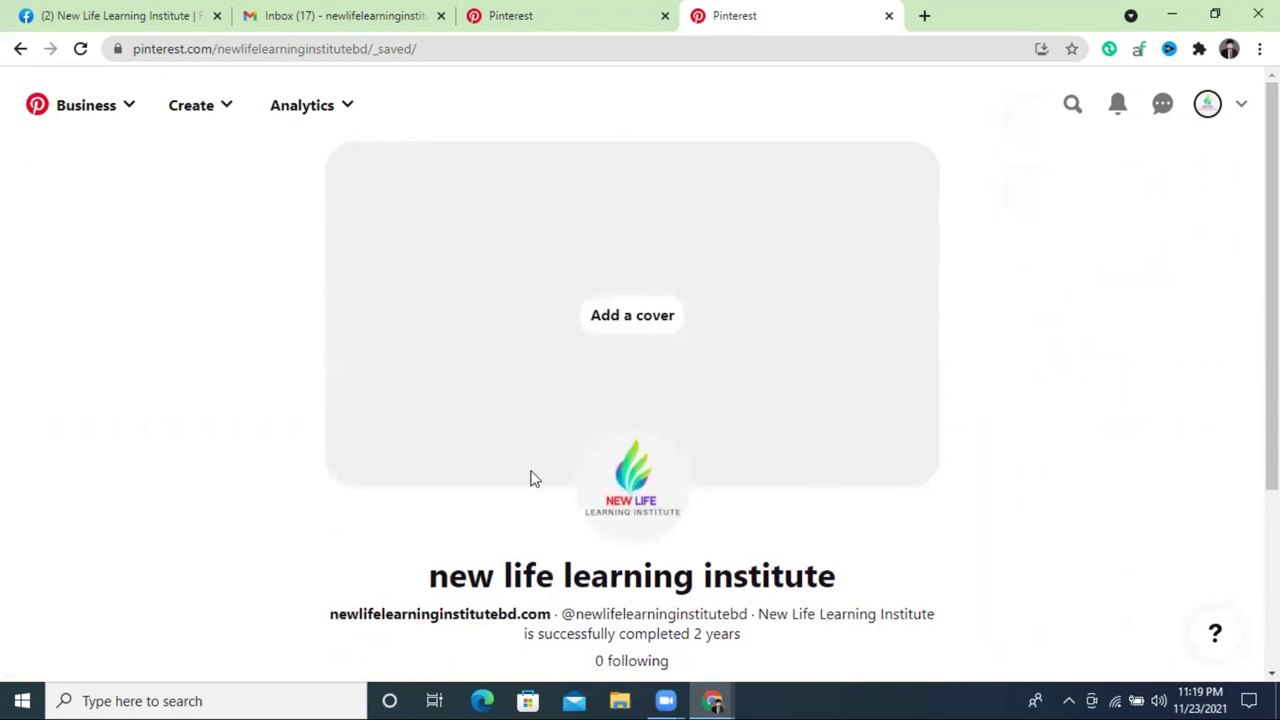
# Add the Bengali megaphone banner from Downloads, the image file beginning with 240274977, as the profile cover and save it
pyautogui.click(630, 317)
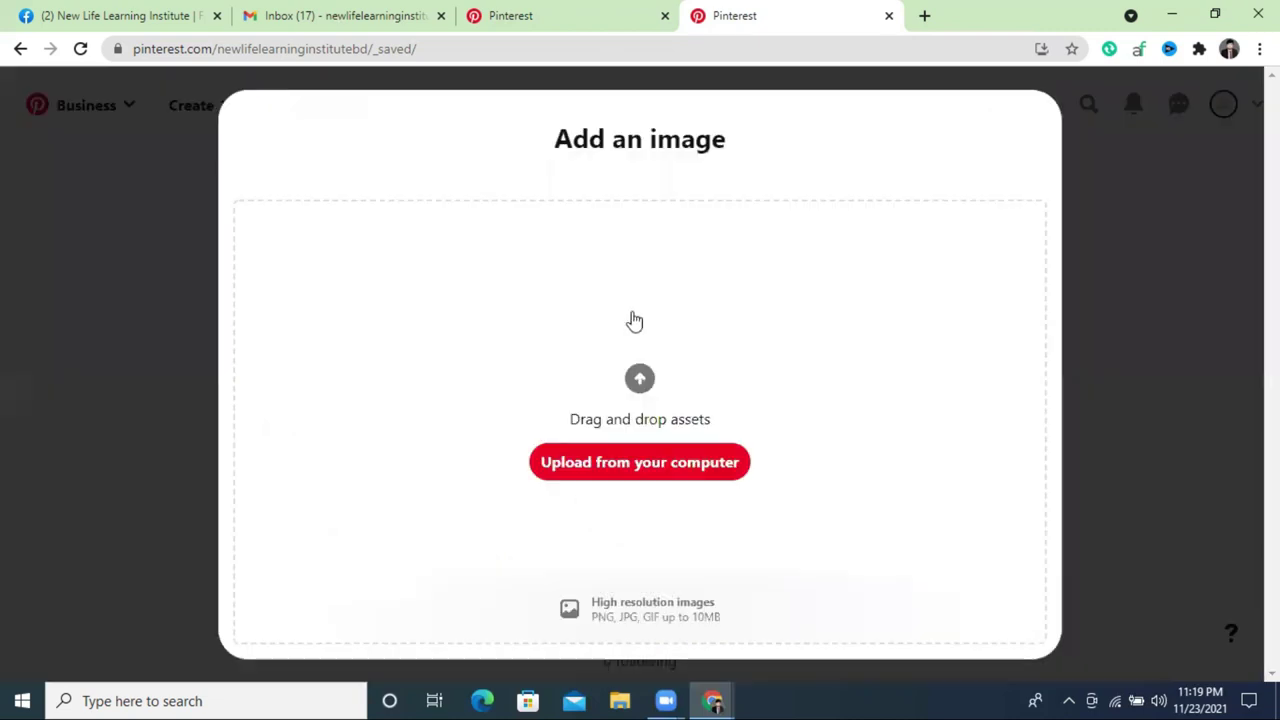
pyautogui.click(632, 355)
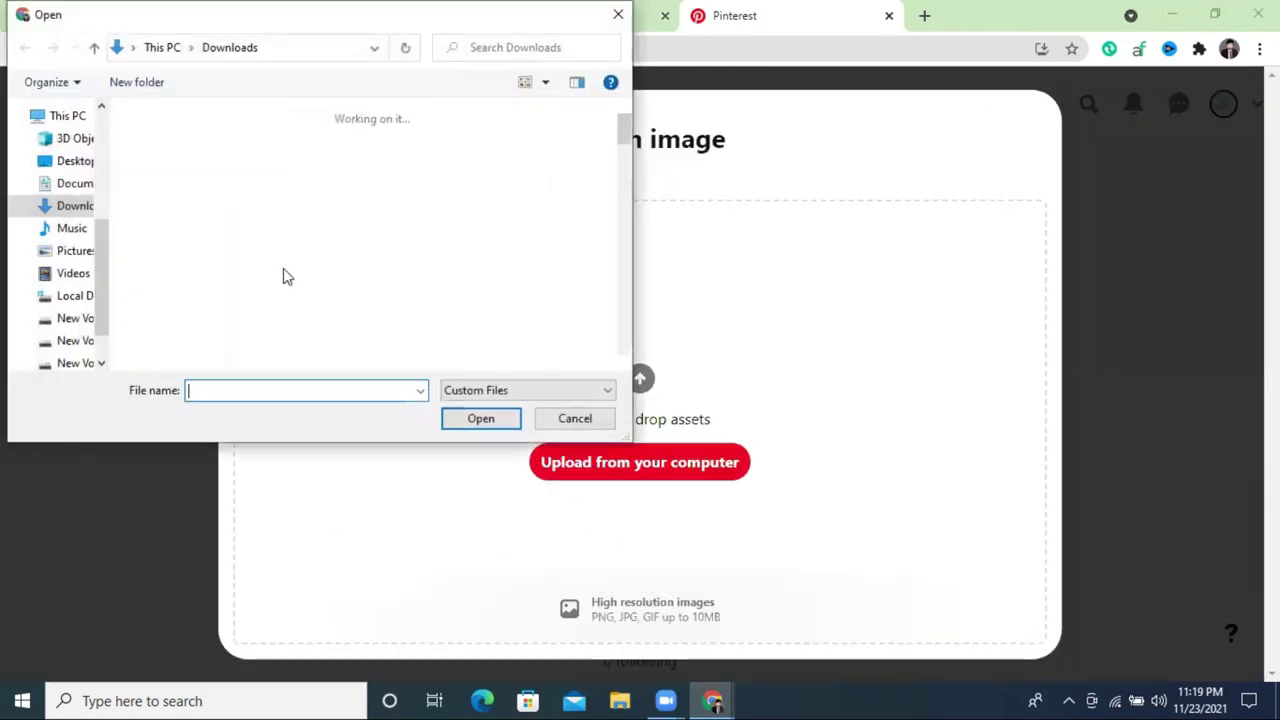
pyautogui.scroll(-3, 422, 232)
pyautogui.scroll(-15, 422, 232)
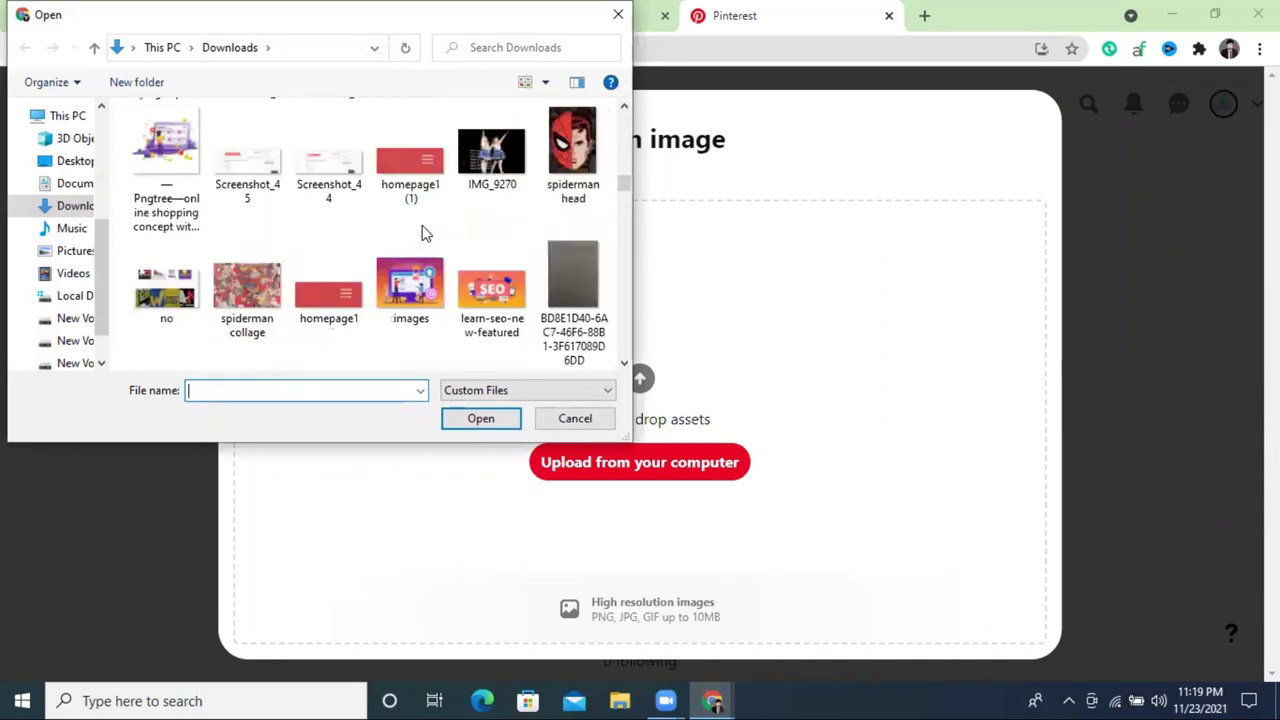
pyautogui.scroll(-5, 422, 232)
pyautogui.scroll(-10, 422, 232)
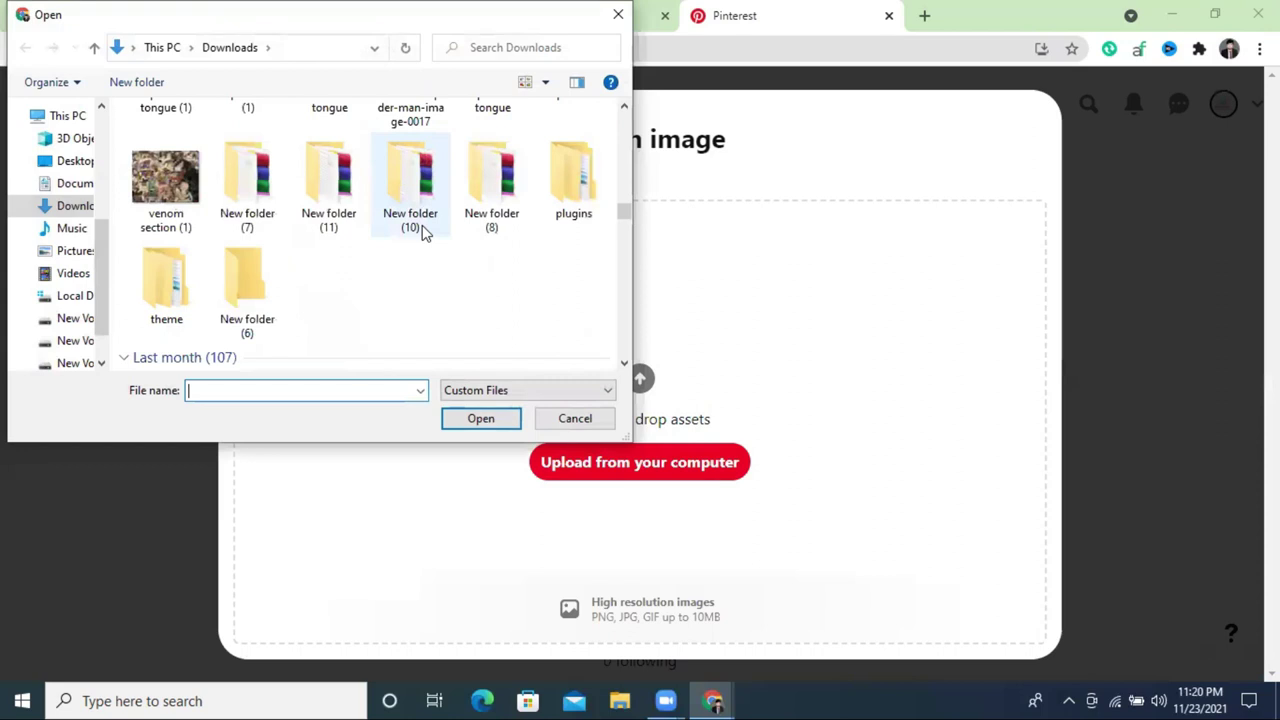
pyautogui.scroll(-3, 422, 230)
pyautogui.scroll(-6, 422, 232)
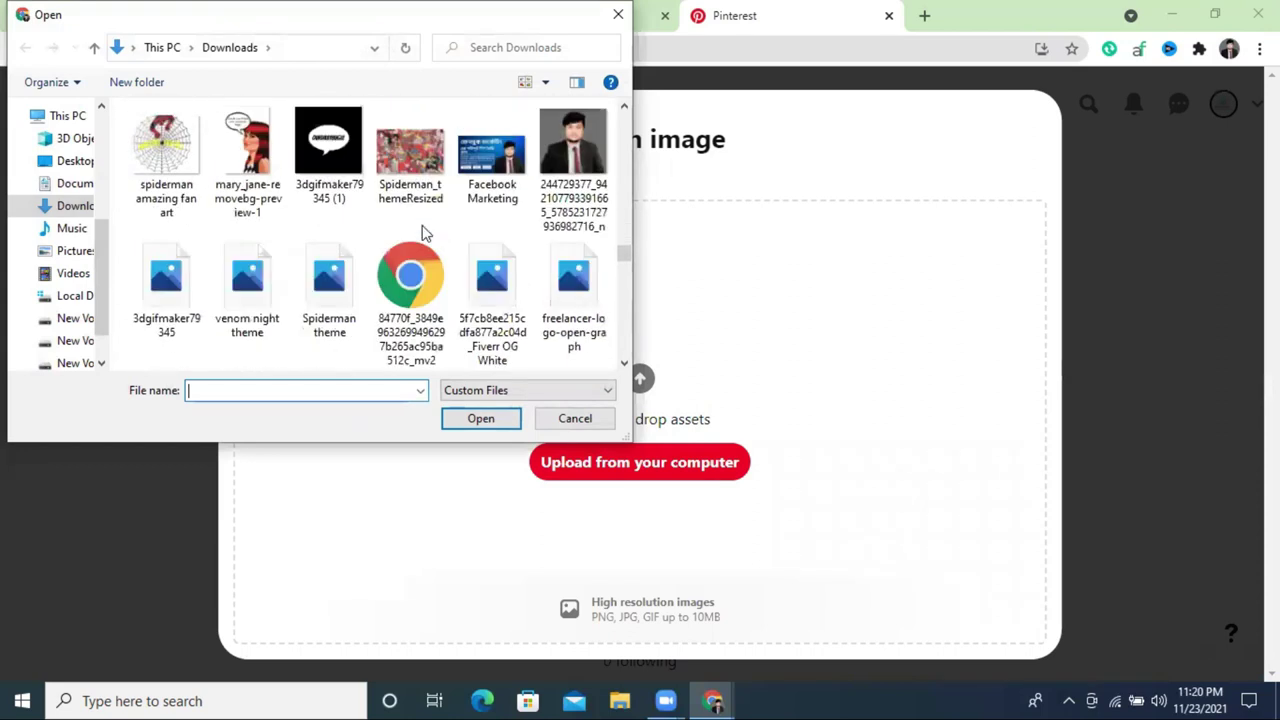
pyautogui.scroll(-3, 468, 232)
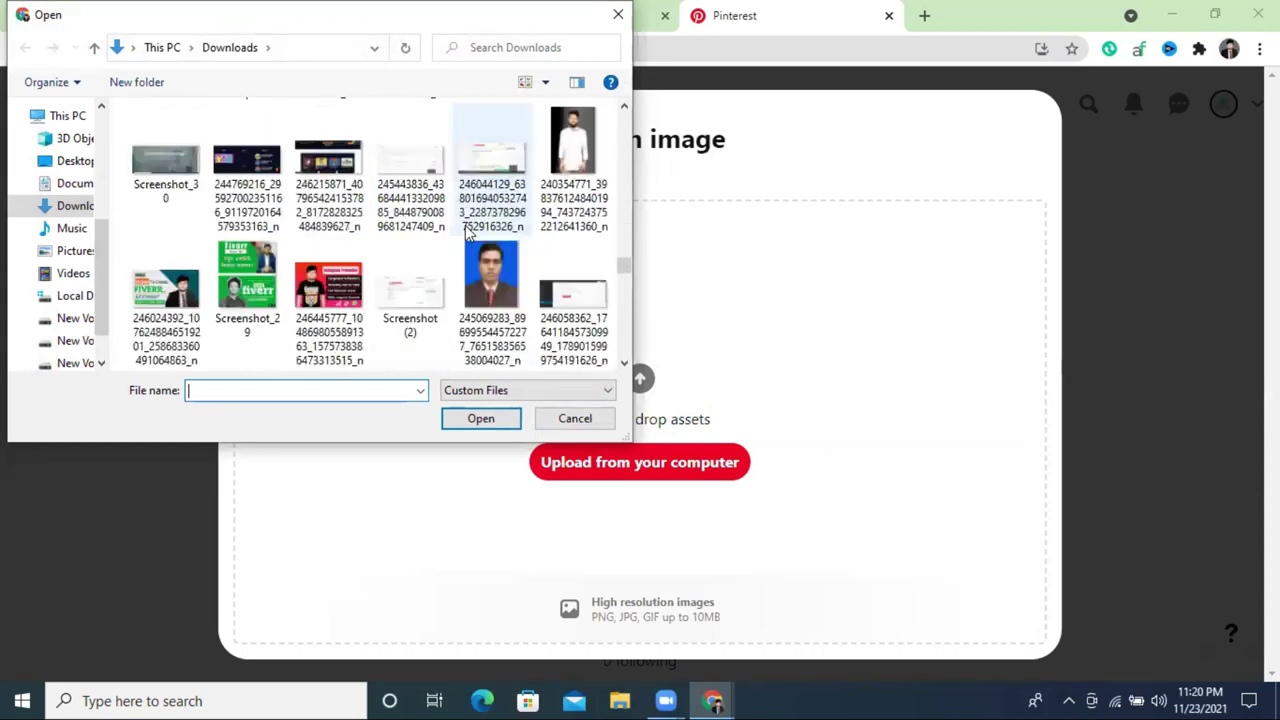
pyautogui.scroll(-9, 467, 232)
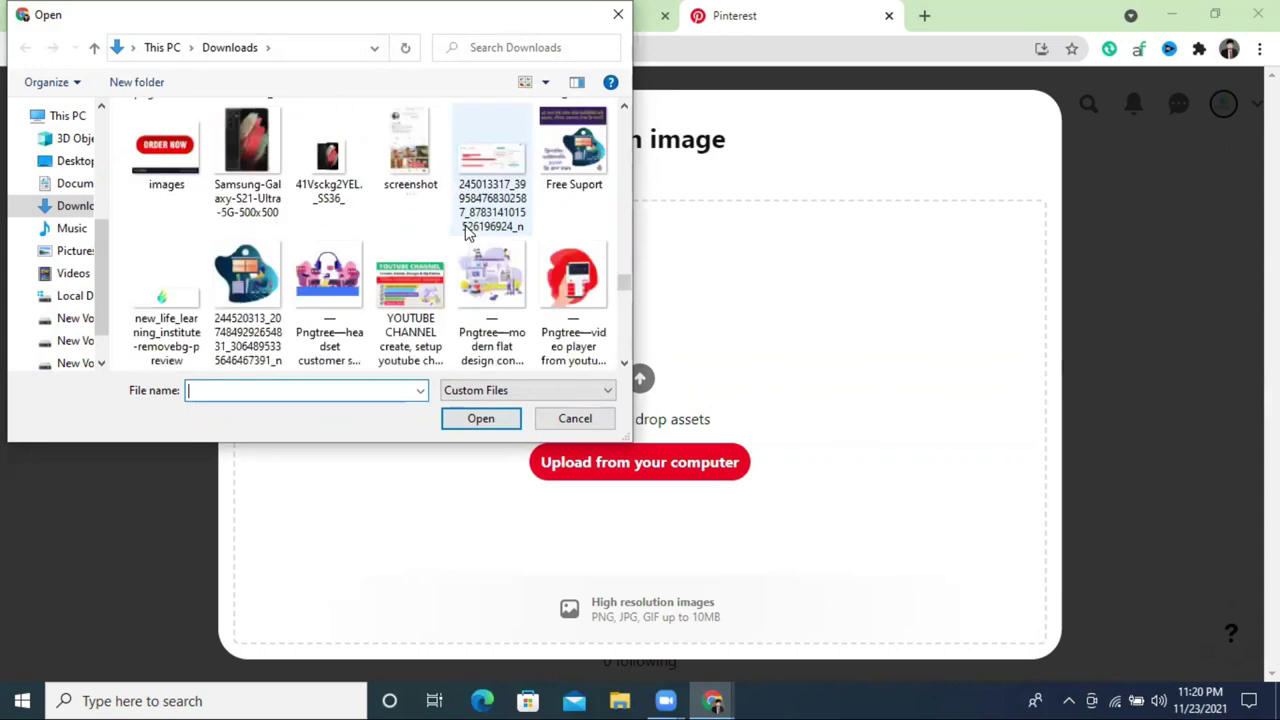
pyautogui.scroll(-6, 465, 232)
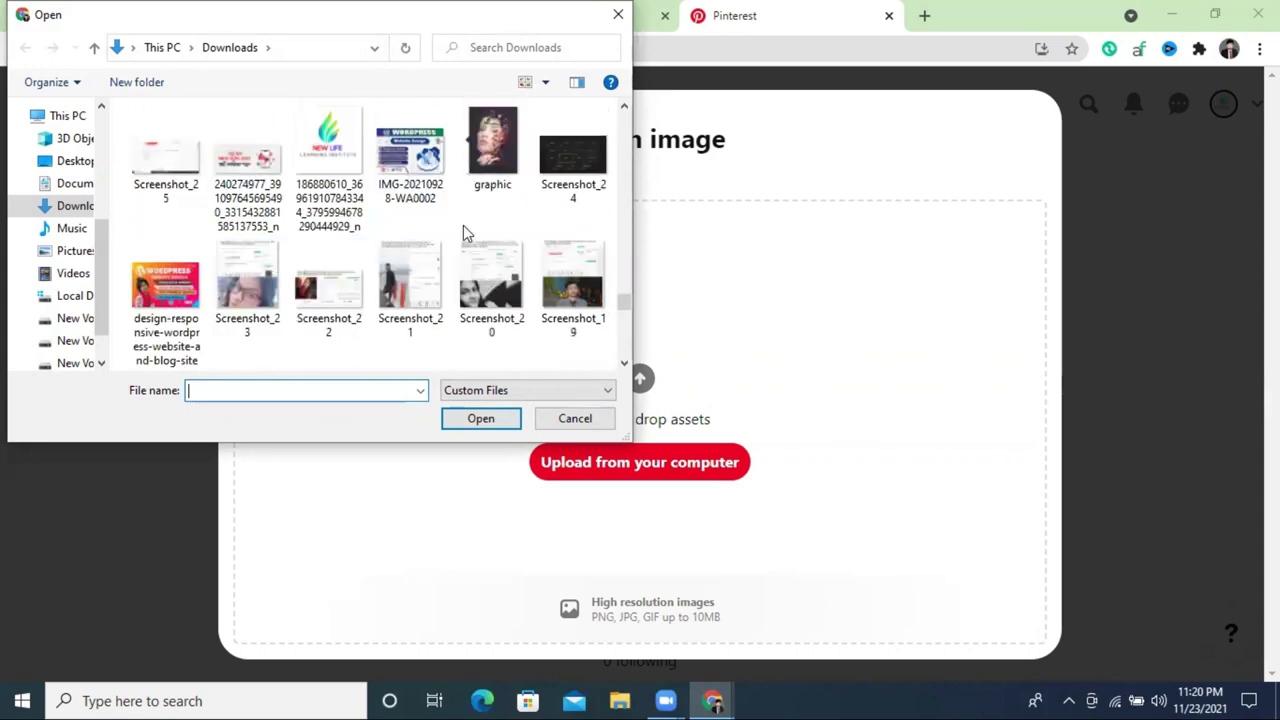
pyautogui.click(234, 190)
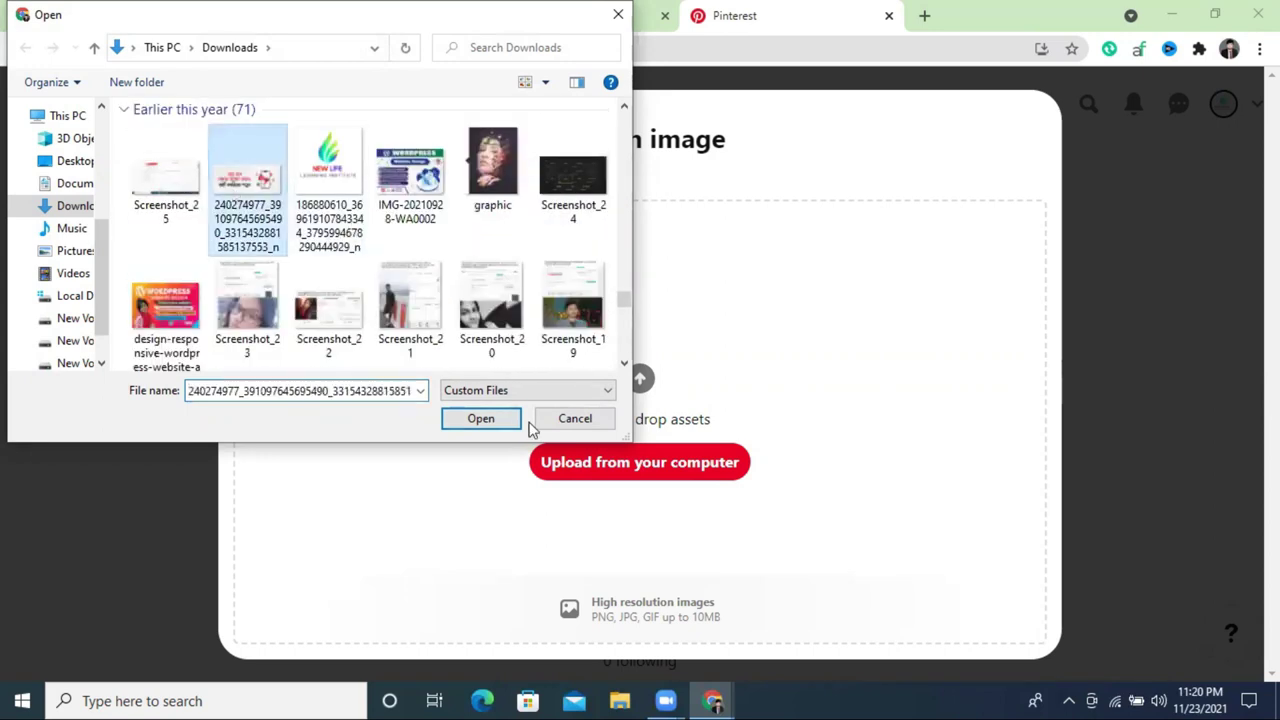
pyautogui.click(490, 419)
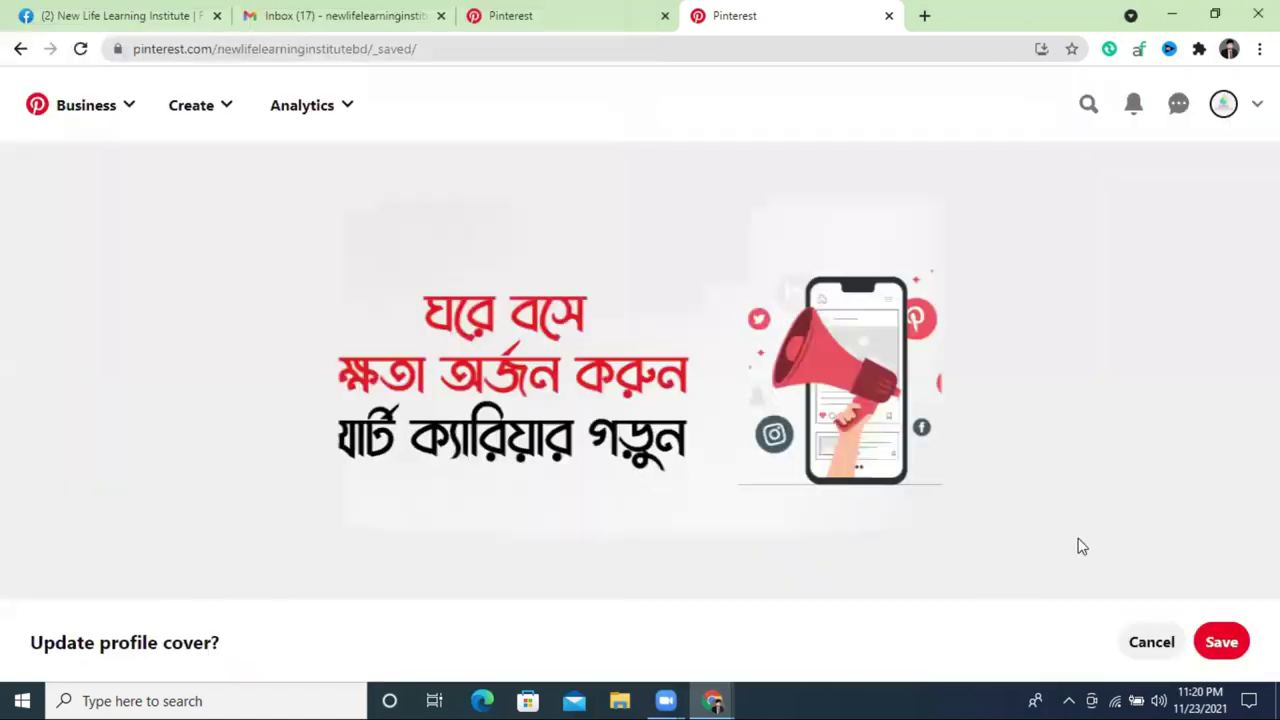
pyautogui.click(1222, 646)
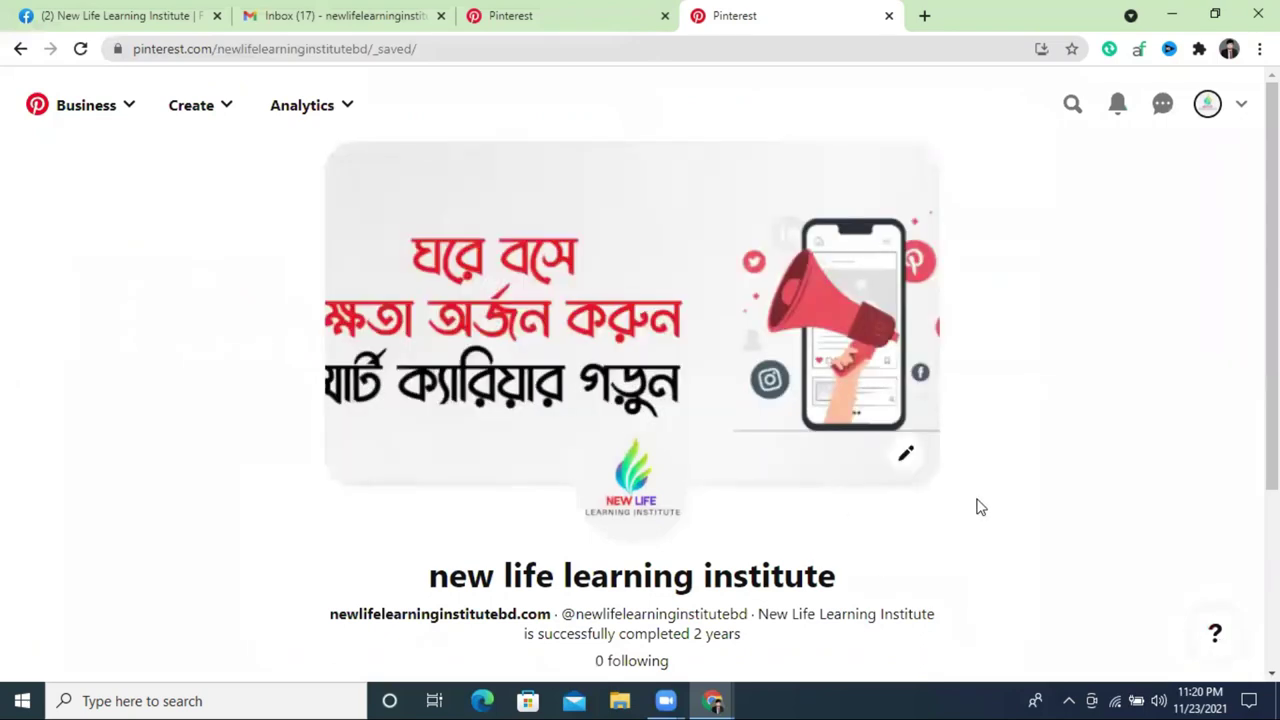
# Check the profile page with its new cover and view the profile's sharing options
pyautogui.scroll(-2, 980, 510)
pyautogui.scroll(-1, 808, 474)
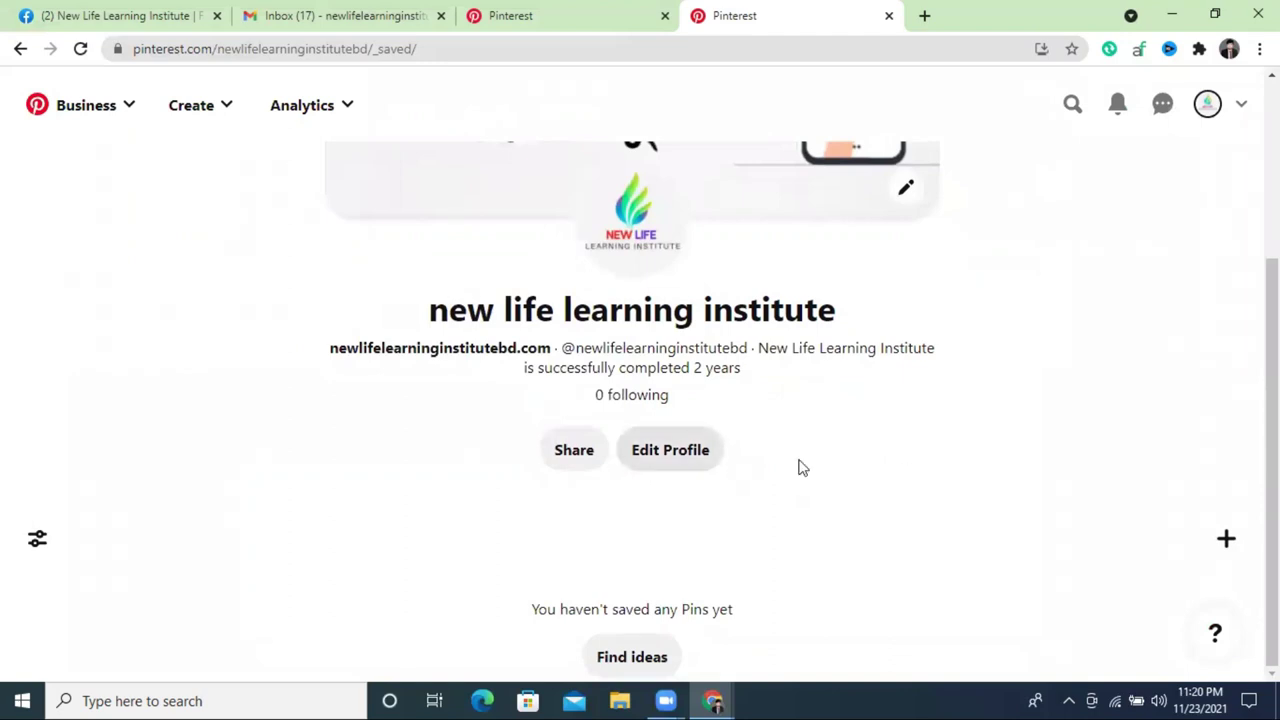
pyautogui.click(580, 458)
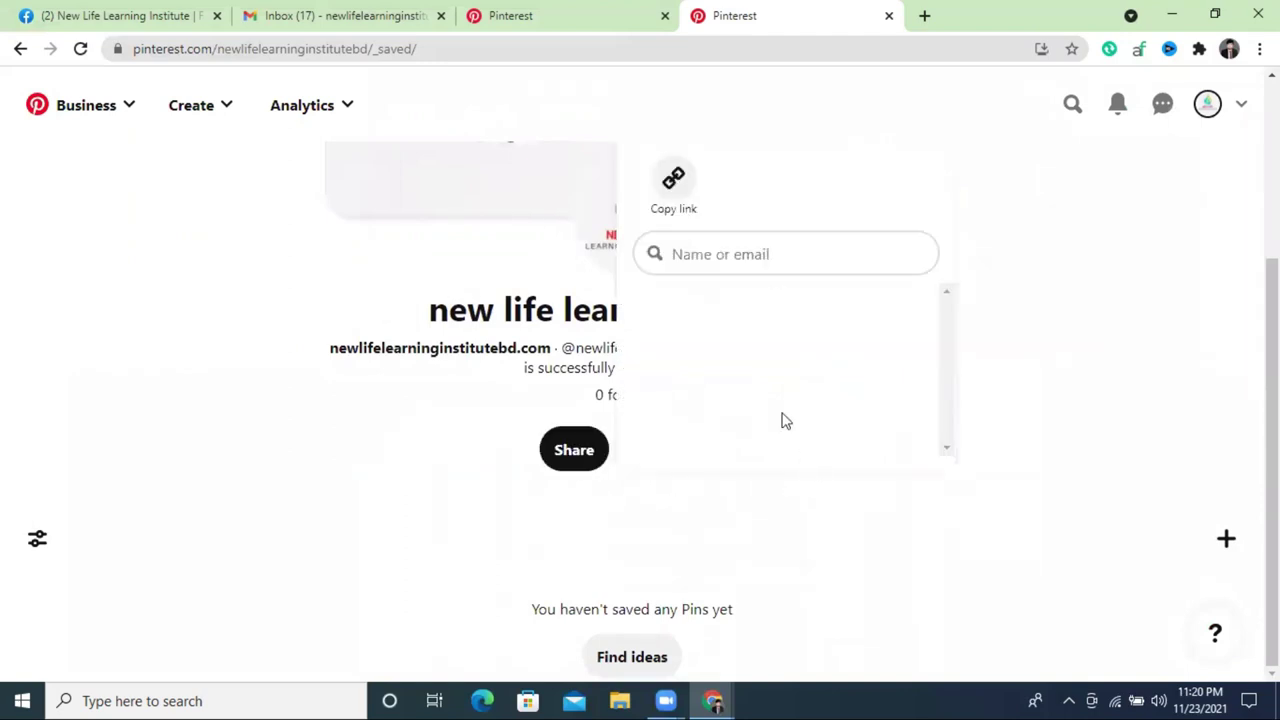
pyautogui.click(1058, 420)
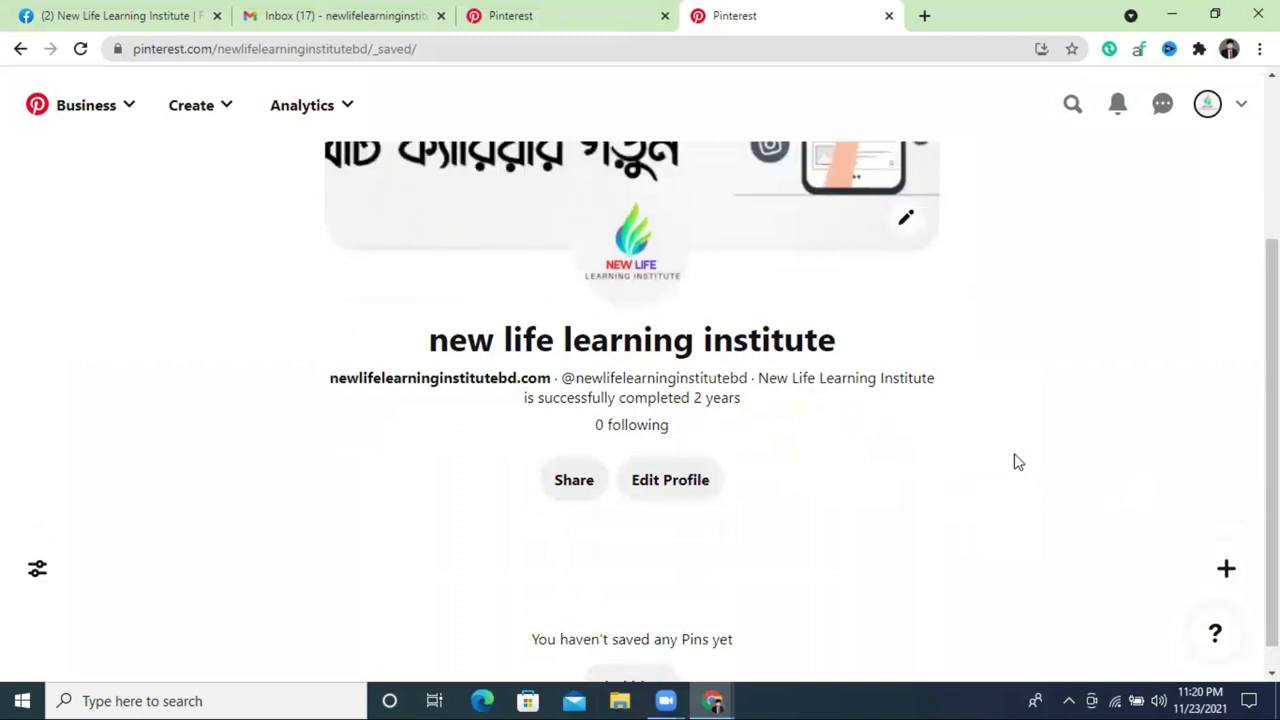
pyautogui.scroll(3, 882, 482)
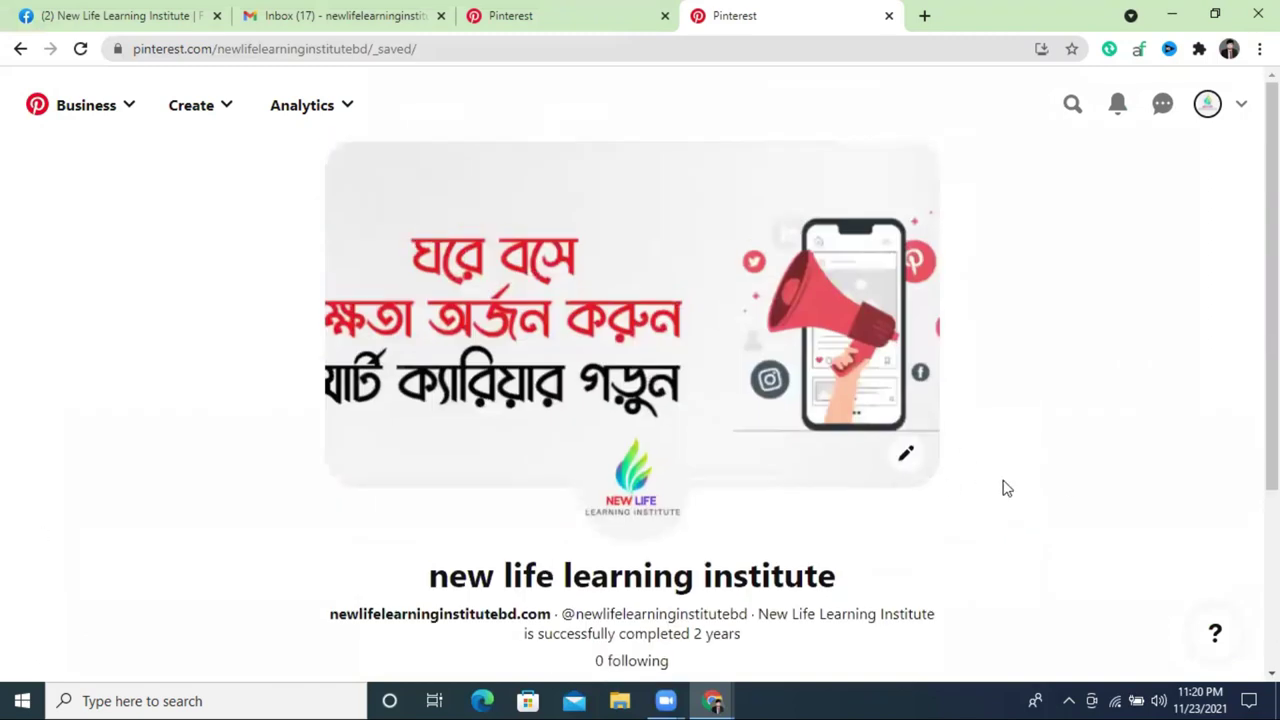
pyautogui.scroll(-3, 1006, 488)
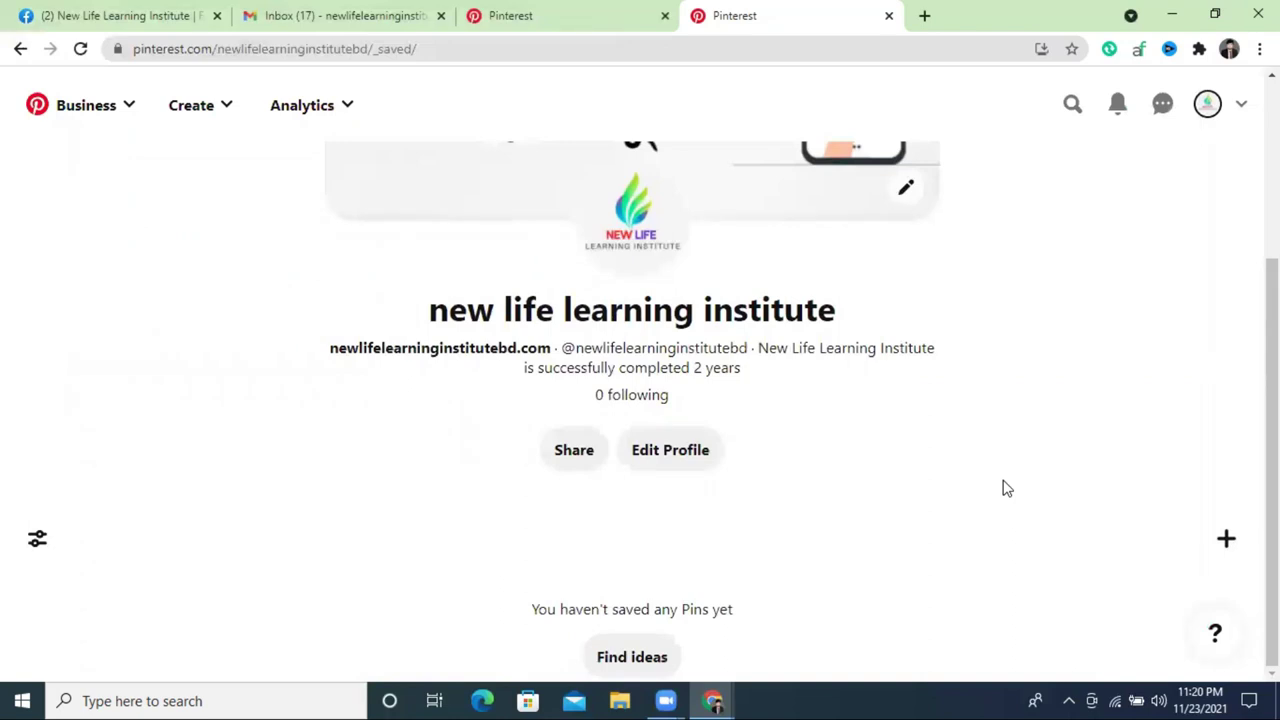
# Create a public board named Digital Marketing from the profile page
pyautogui.click(1227, 548)
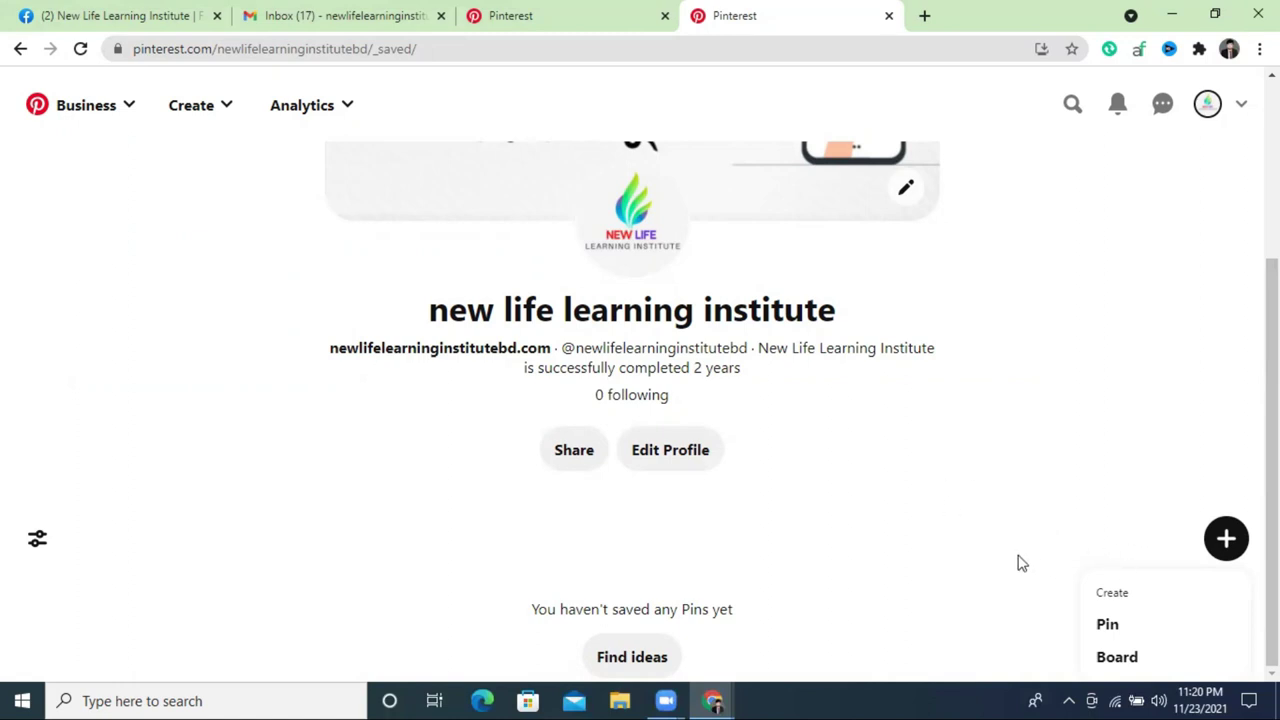
pyautogui.click(1118, 664)
pyautogui.click(550, 333)
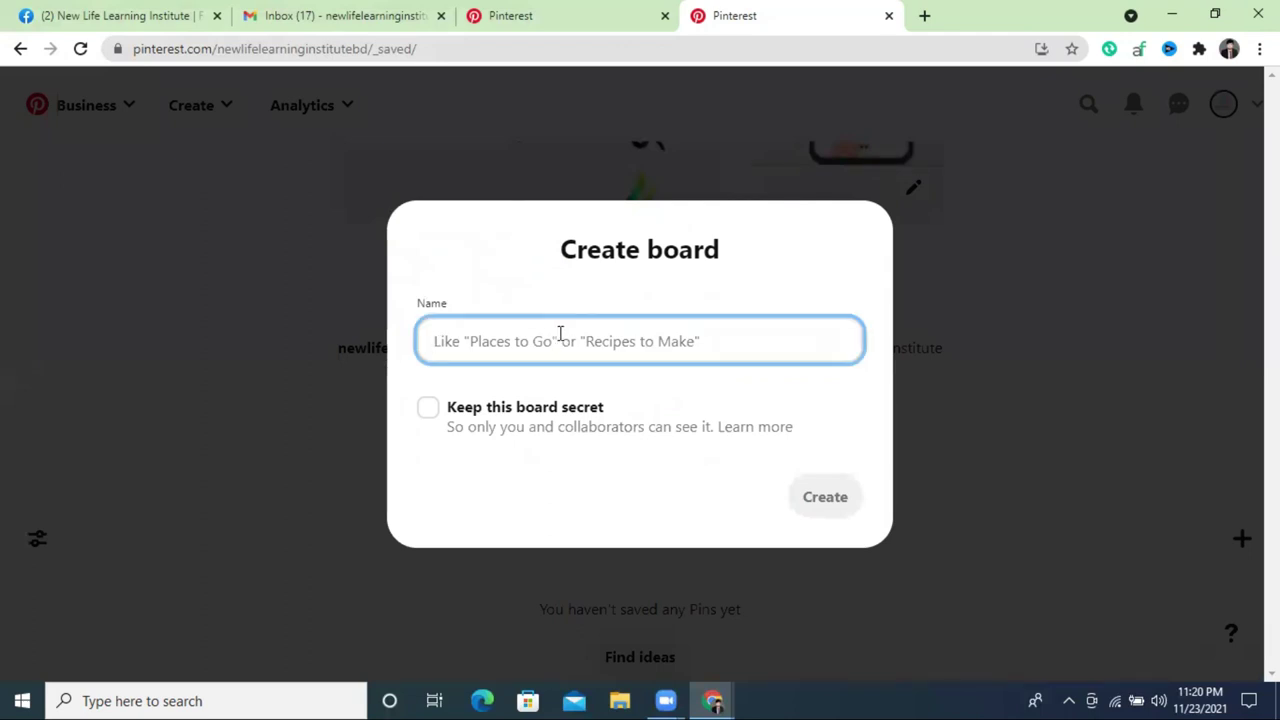
pyautogui.write('d')
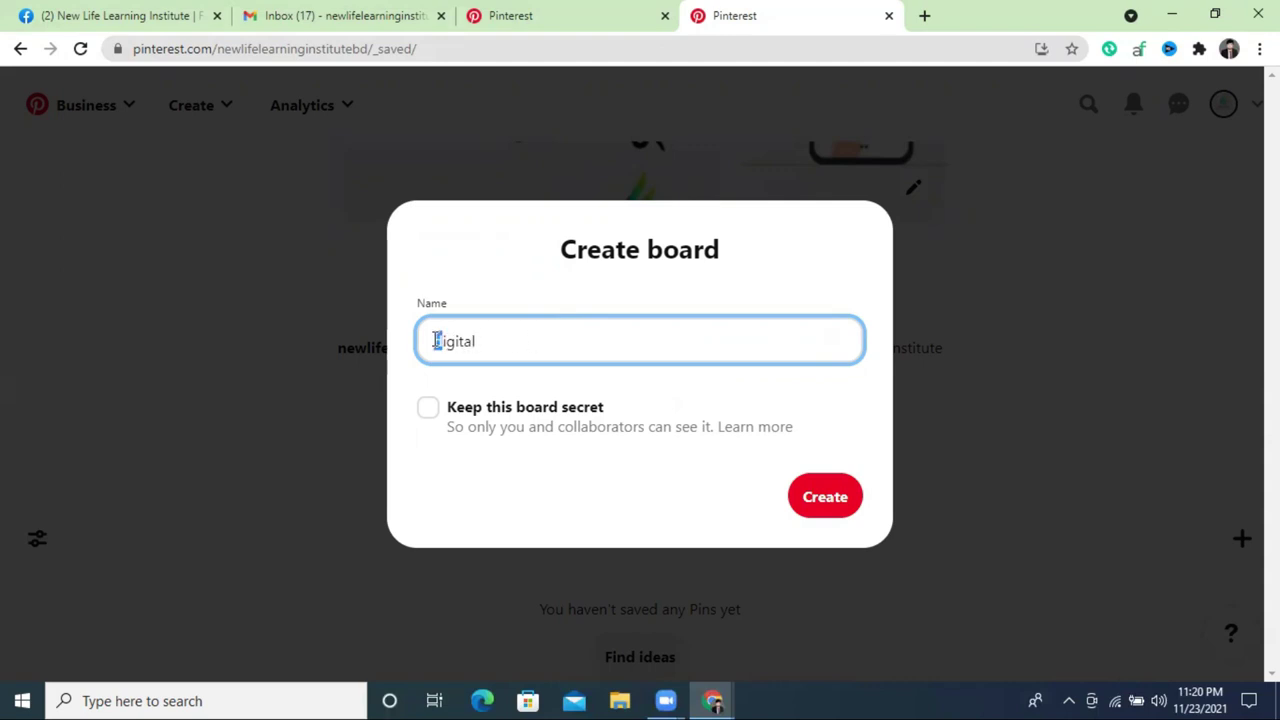
pyautogui.write('D')
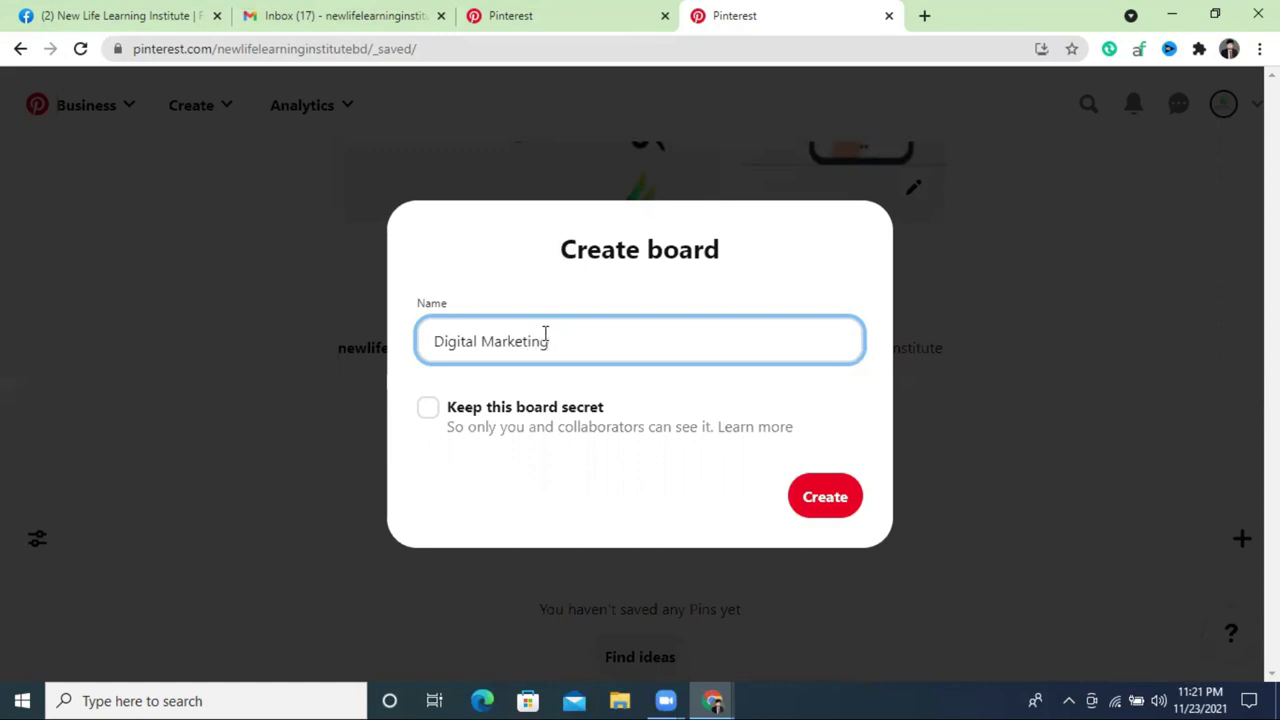
pyautogui.click(831, 510)
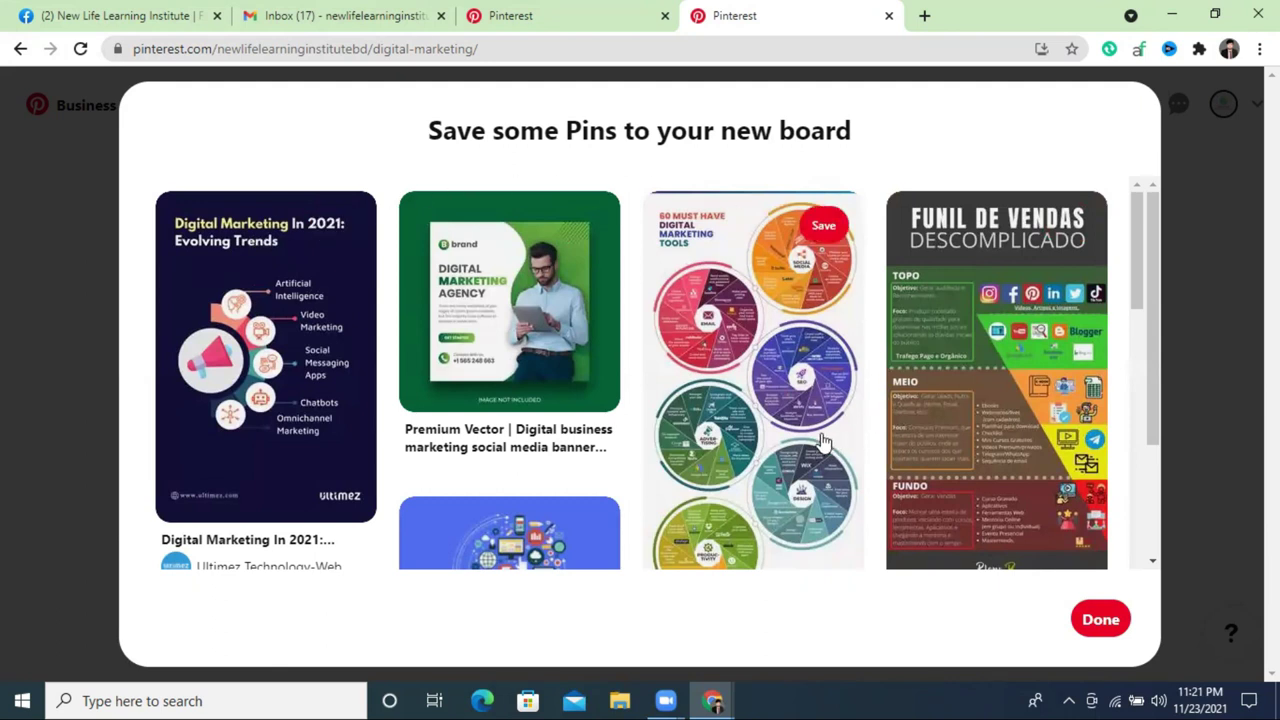
# Browse the suggested Pins for the Digital Marketing board and finish without saving any
pyautogui.scroll(-3, 778, 438)
pyautogui.scroll(-2, 778, 438)
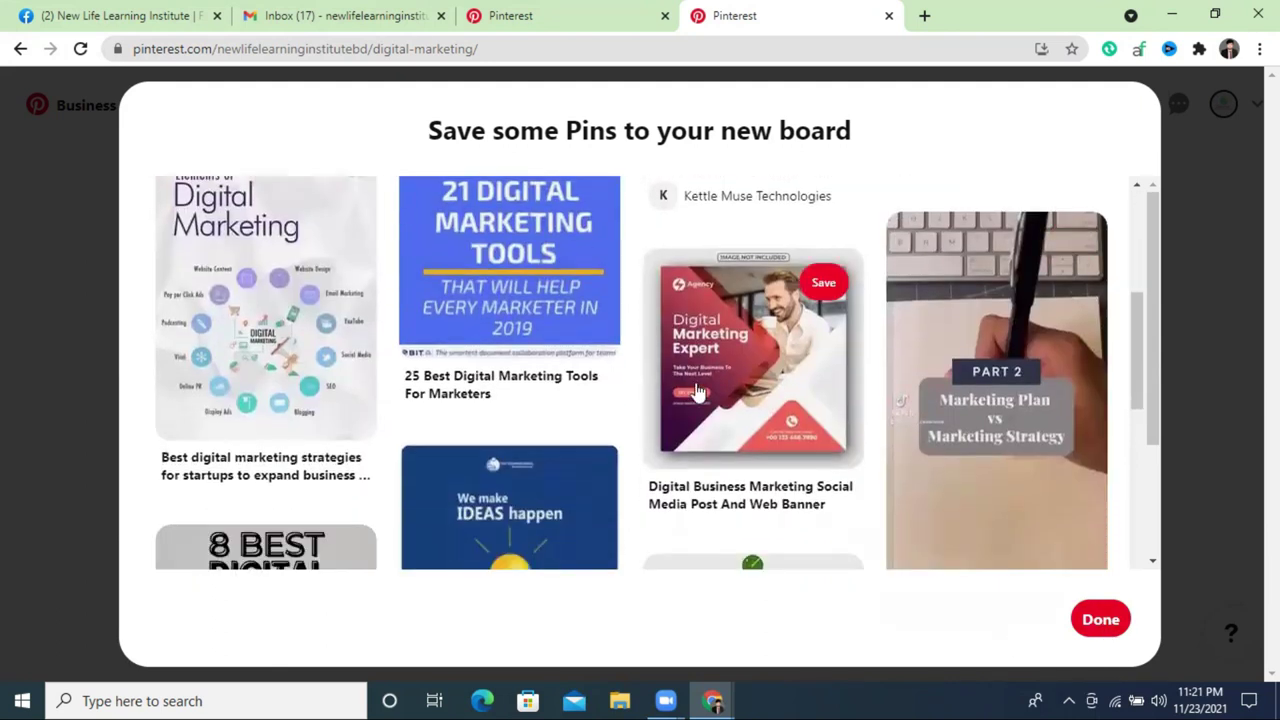
pyautogui.scroll(4, 686, 394)
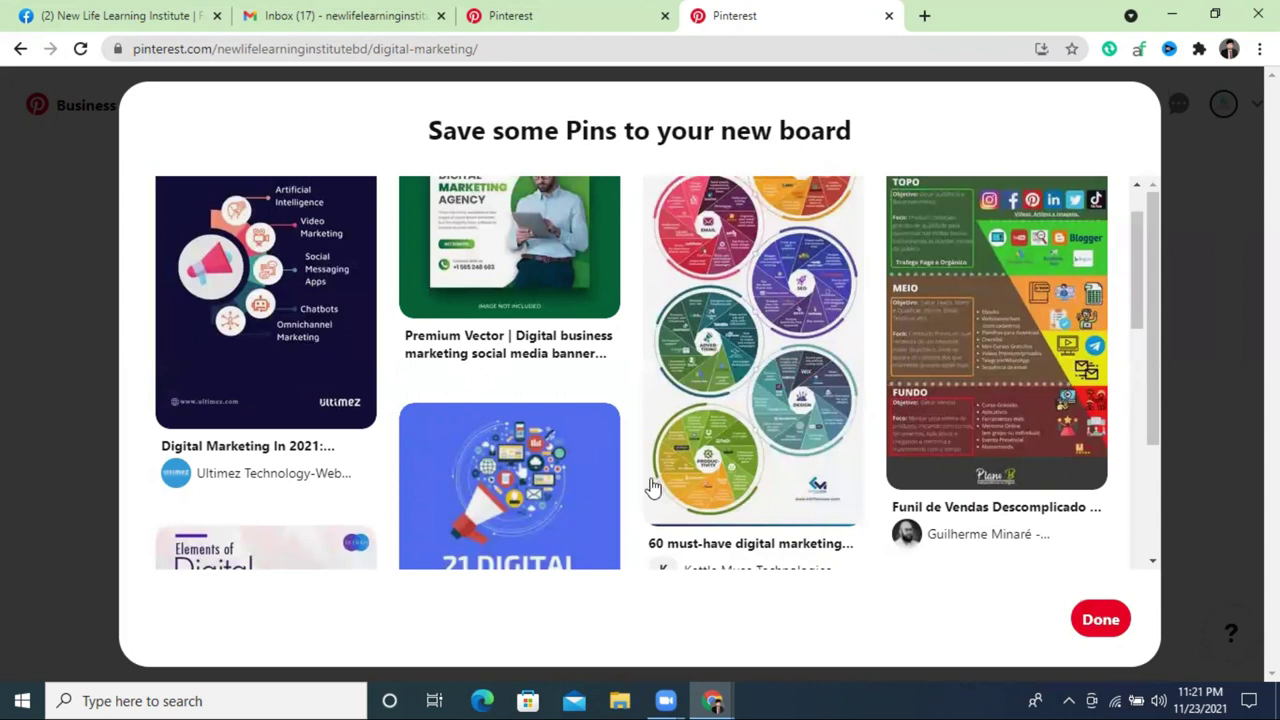
pyautogui.scroll(-2, 651, 486)
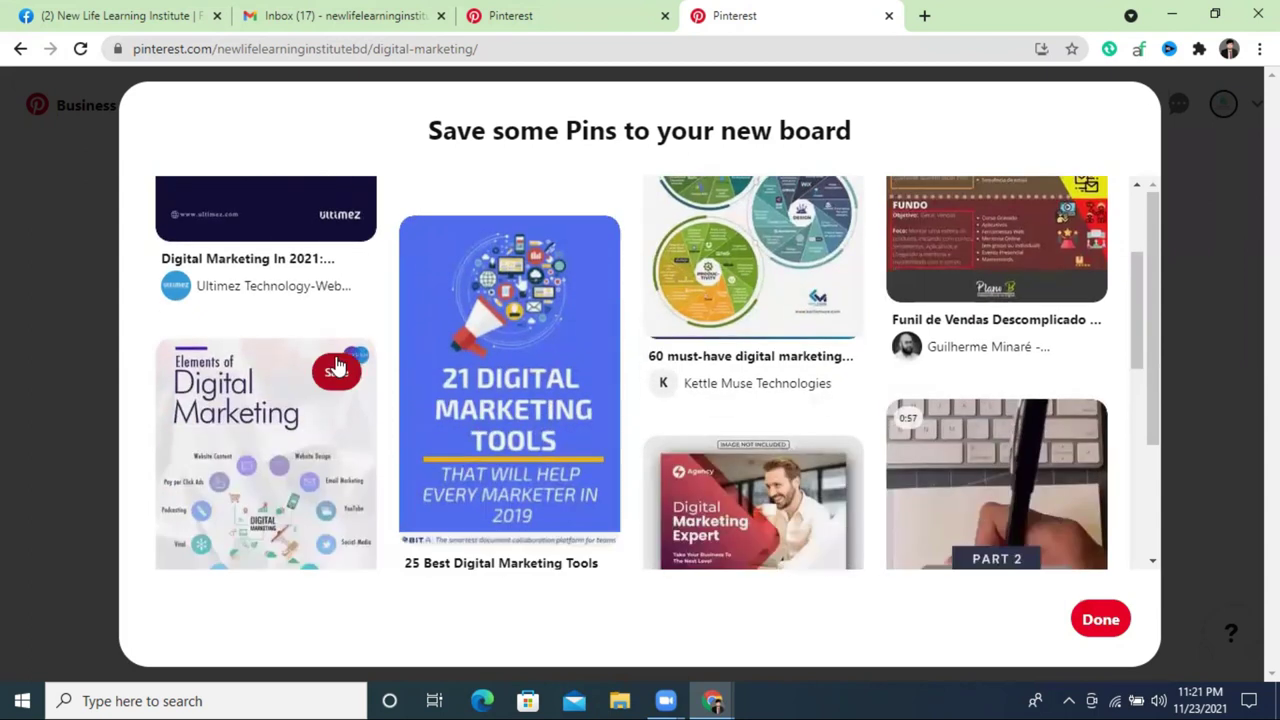
pyautogui.click(1101, 621)
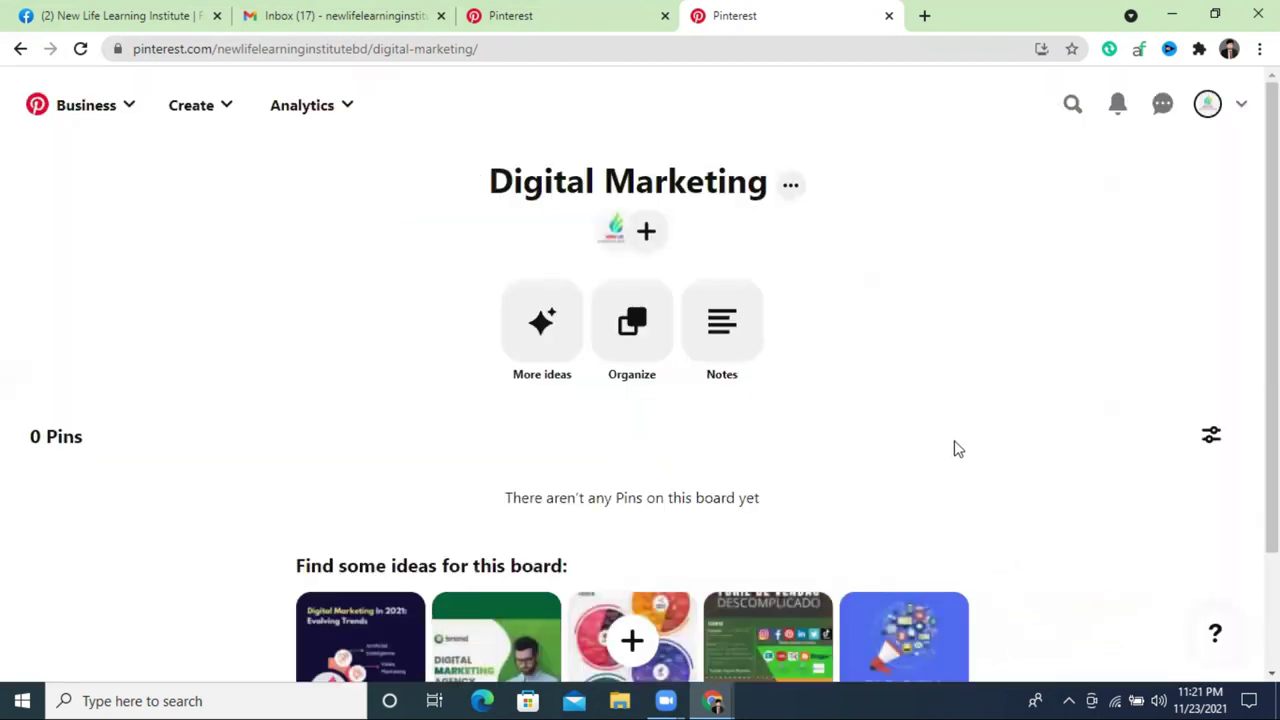
# Examine the Digital Marketing board page, including its view options and the option to add collaborators
pyautogui.scroll(-2, 945, 438)
pyautogui.scroll(2, 880, 434)
pyautogui.click(1212, 439)
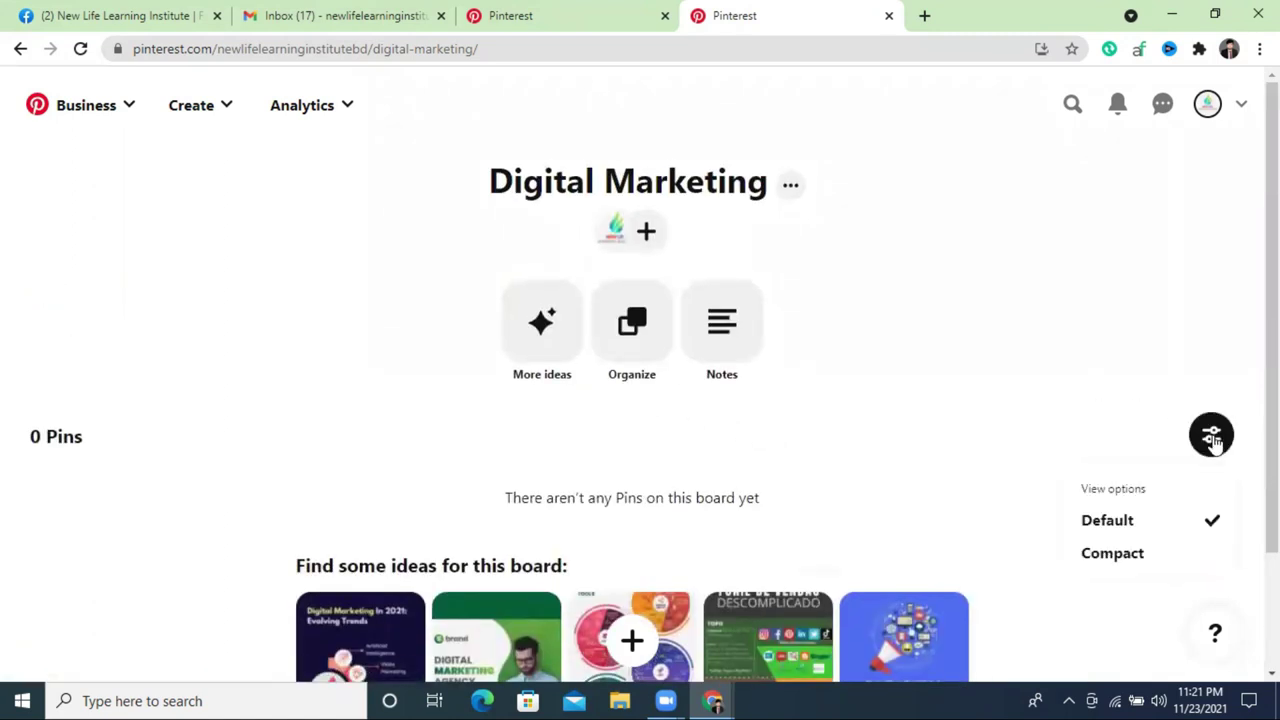
pyautogui.click(1103, 306)
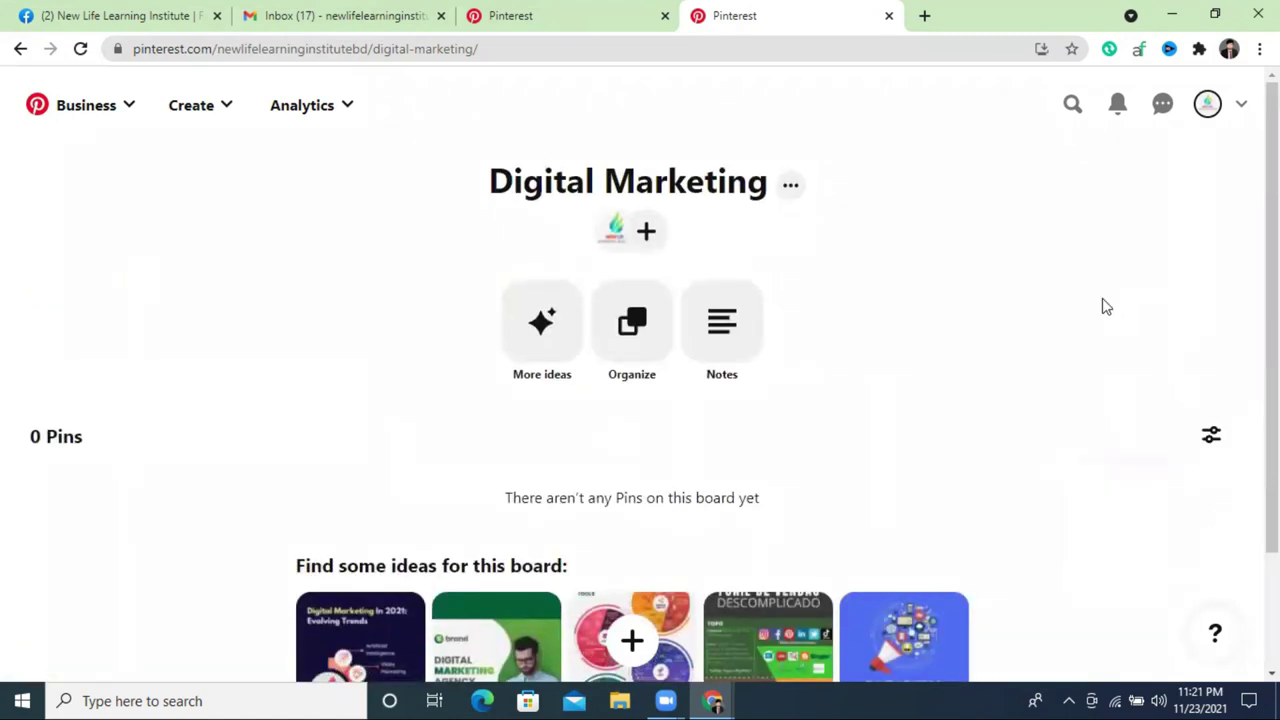
pyautogui.click(645, 235)
pyautogui.click(1058, 242)
# Return to the institute's profile, start creating a new Pin and dismiss the introduction over the Pin builder
pyautogui.click(1207, 105)
pyautogui.scroll(-3, 949, 283)
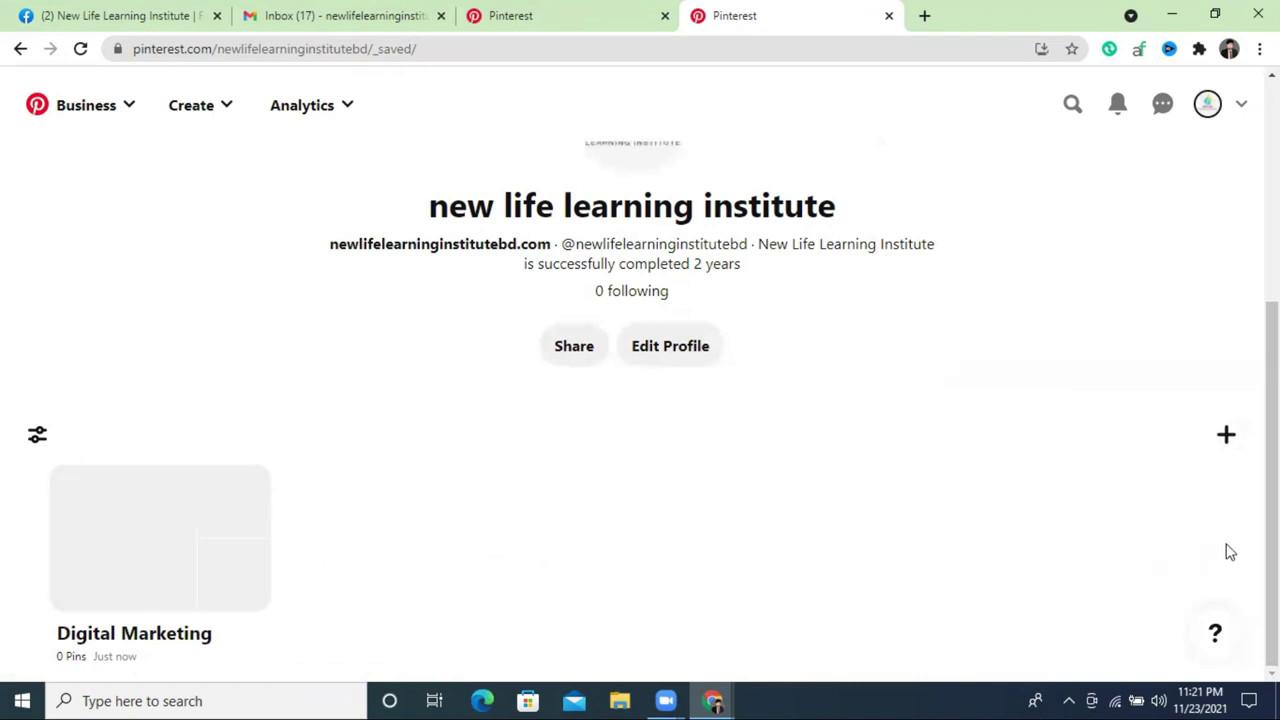
pyautogui.click(1226, 446)
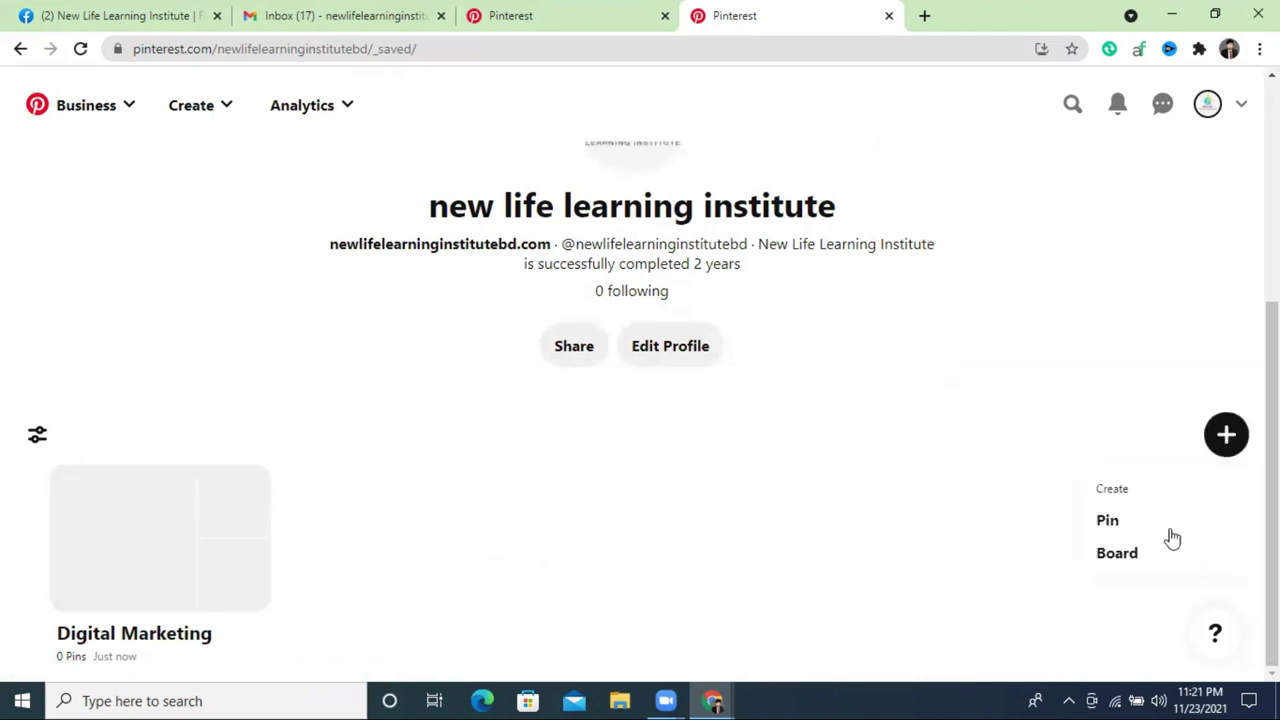
pyautogui.click(1114, 522)
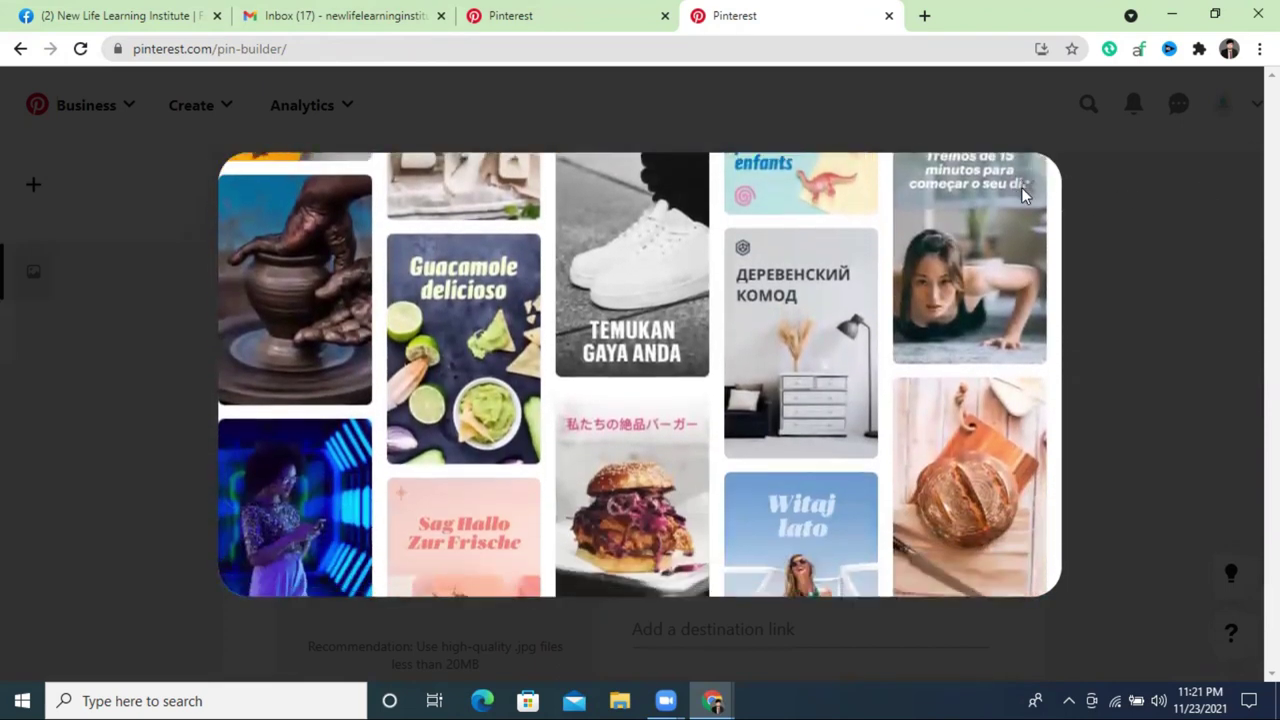
pyautogui.click(1024, 188)
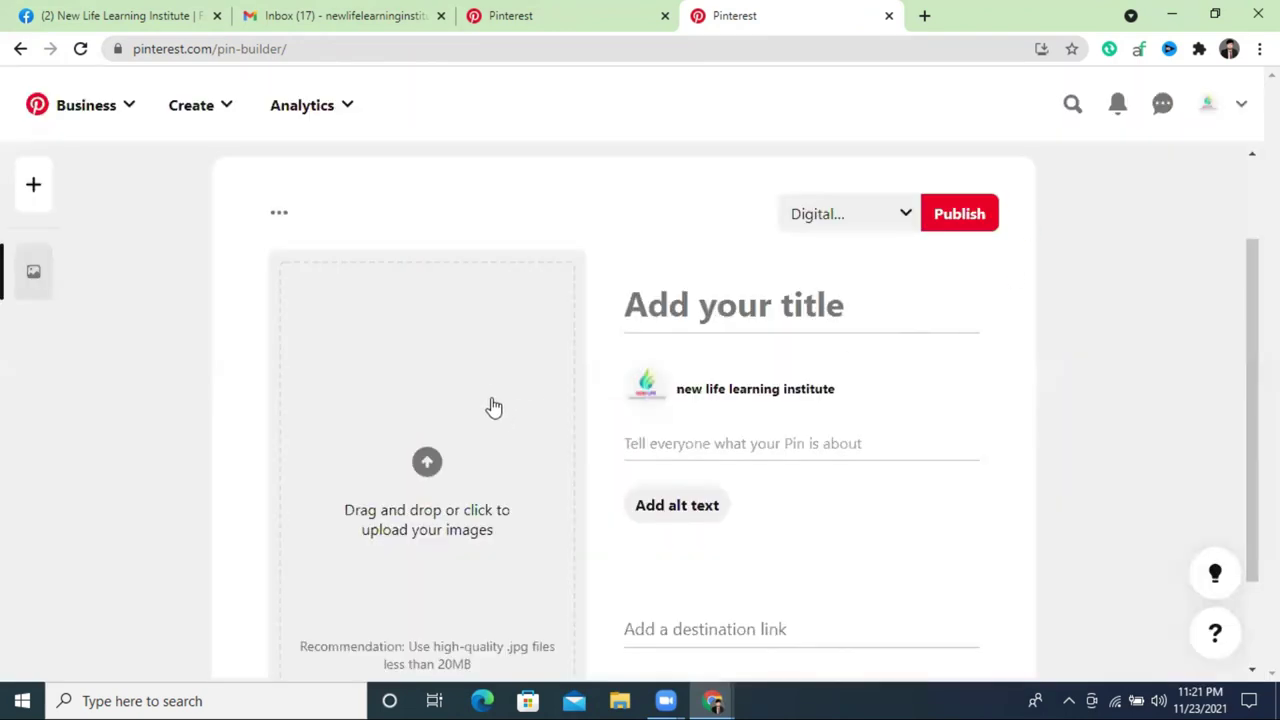
# Examine the Pin builder's form, board choices and account options, and add a second blank Pin draft
pyautogui.scroll(-2, 469, 346)
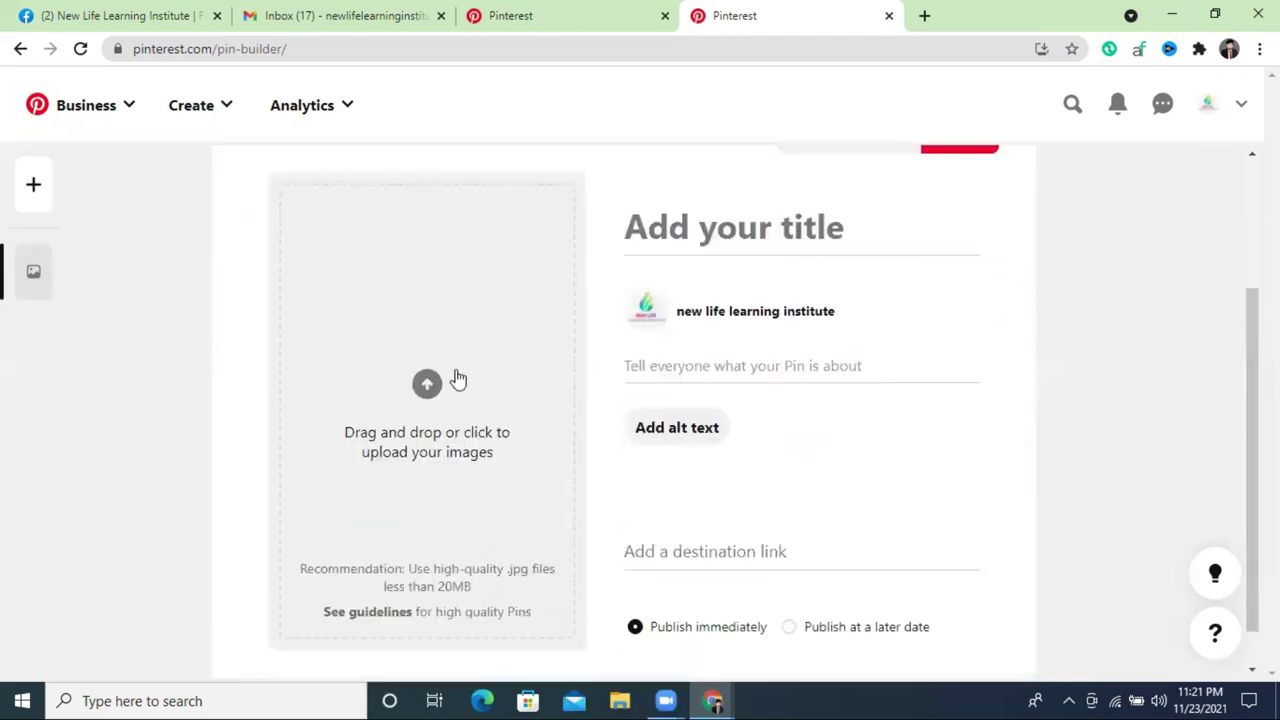
pyautogui.scroll(3, 425, 356)
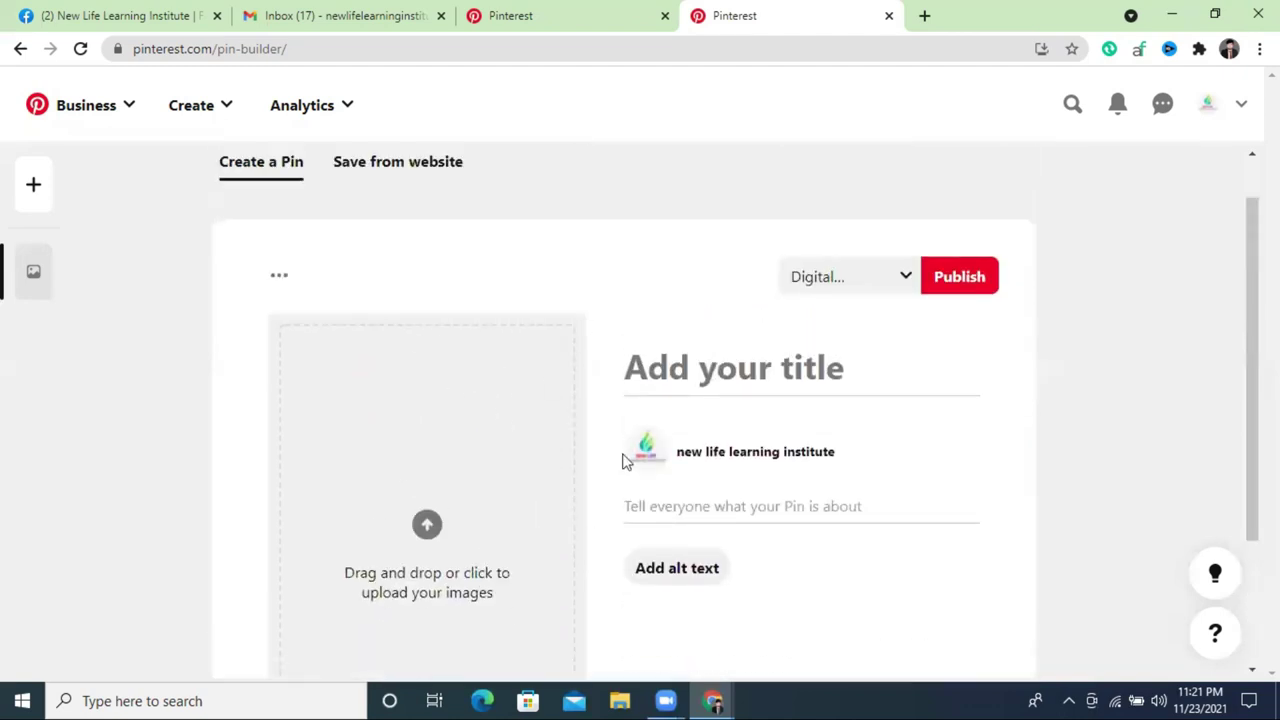
pyautogui.click(870, 288)
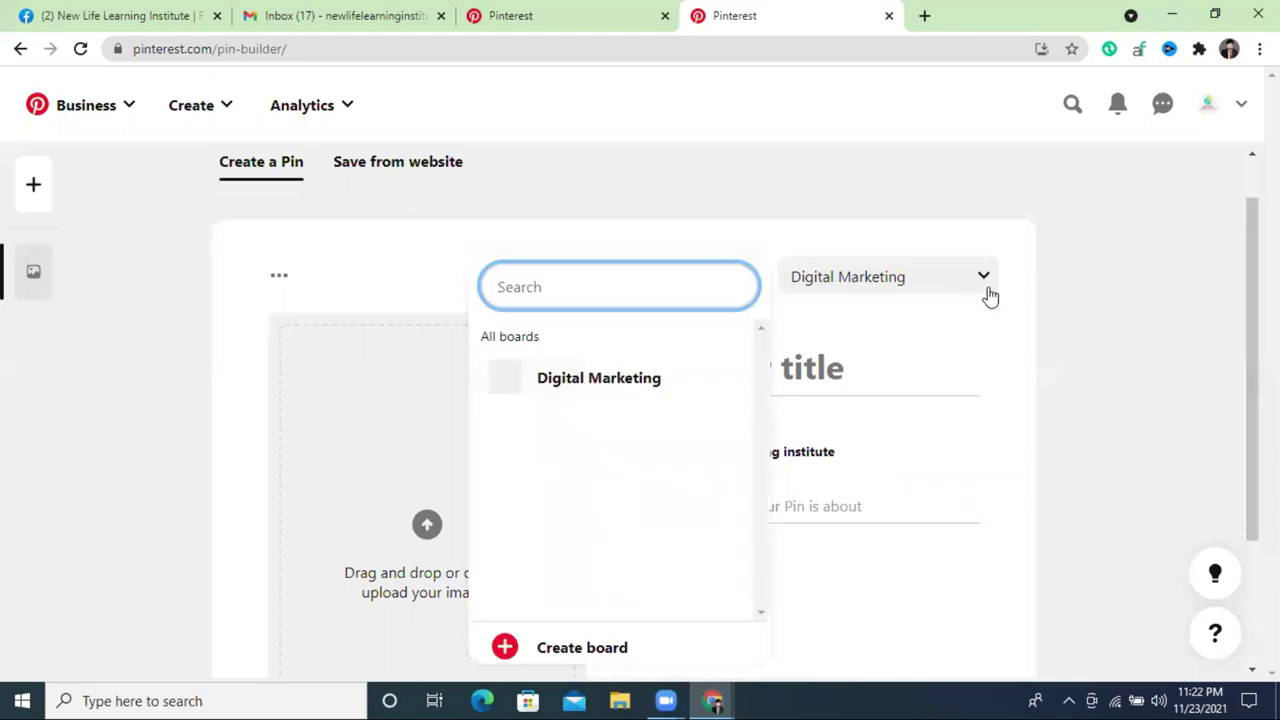
pyautogui.click(1194, 217)
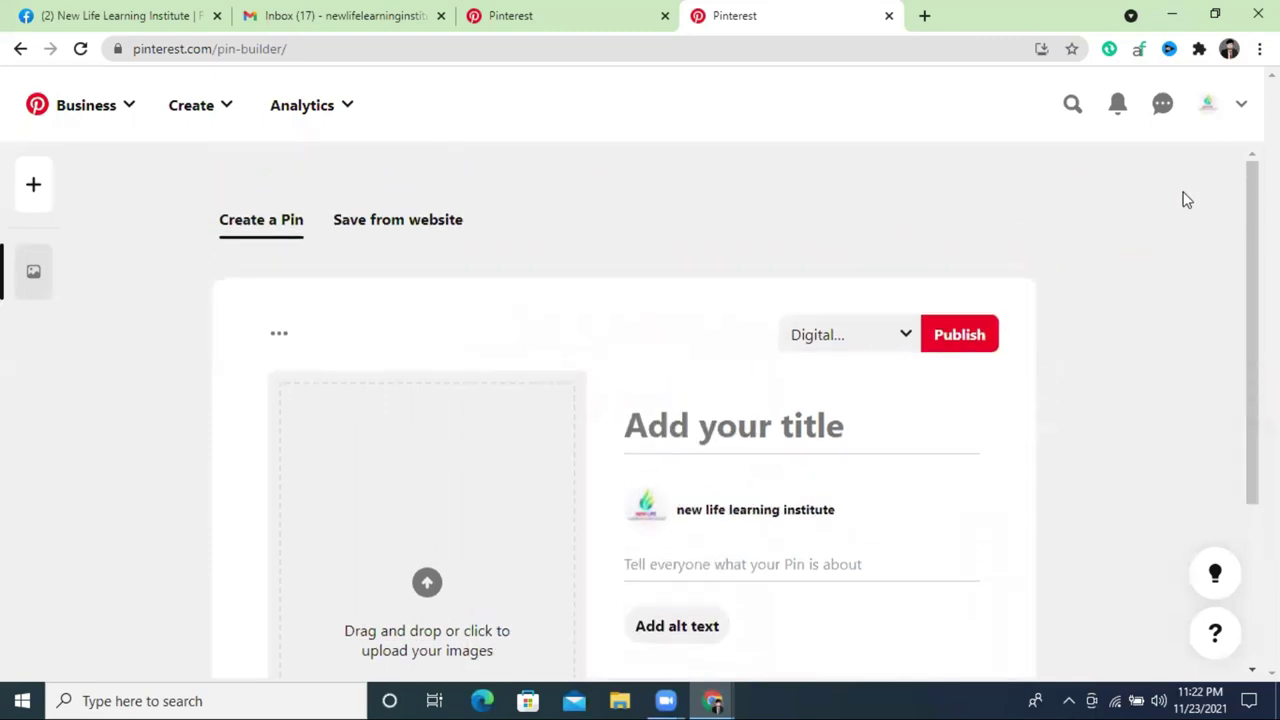
pyautogui.click(1241, 108)
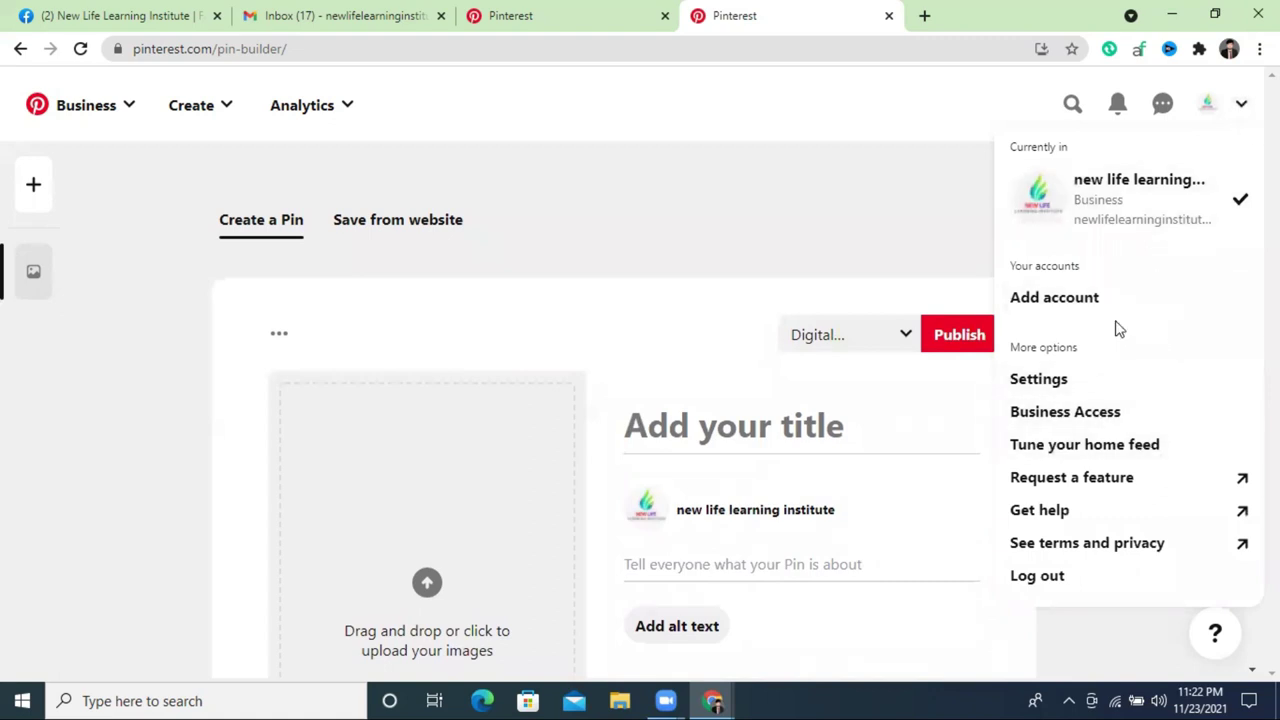
pyautogui.click(670, 215)
pyautogui.click(34, 190)
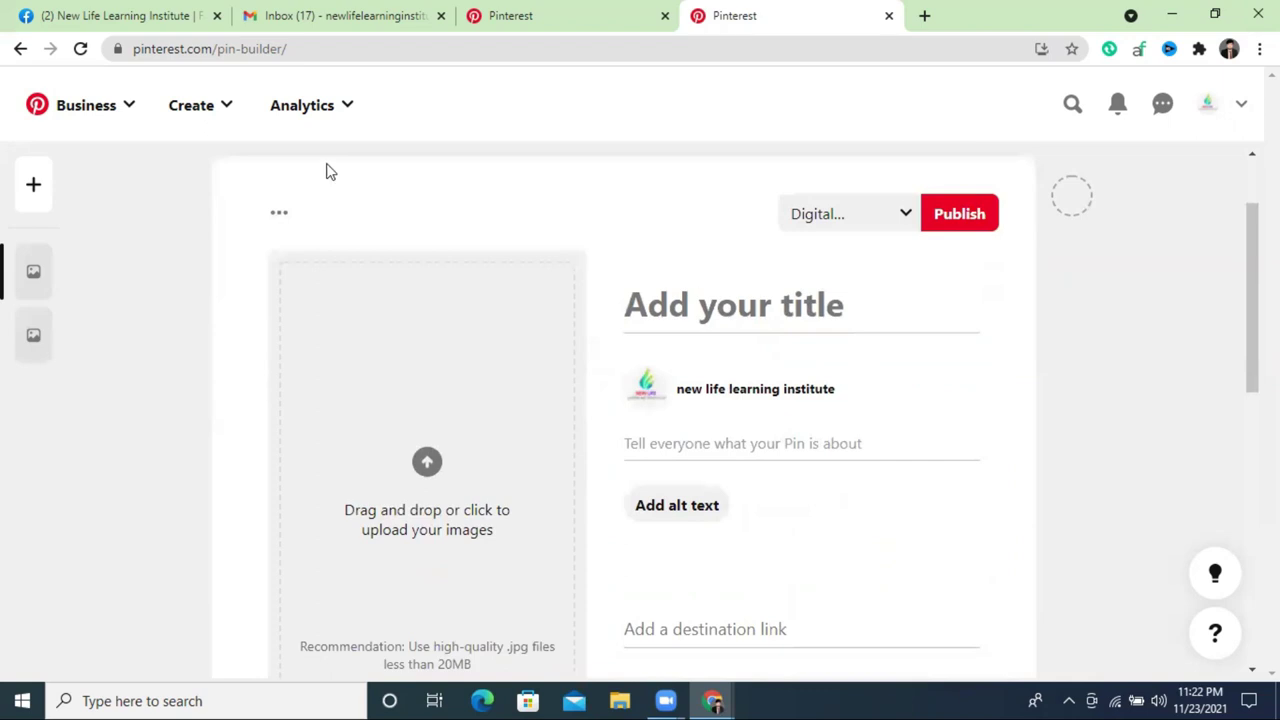
# Open the Business hub and review its performance section, date range options and resources
pyautogui.click(79, 106)
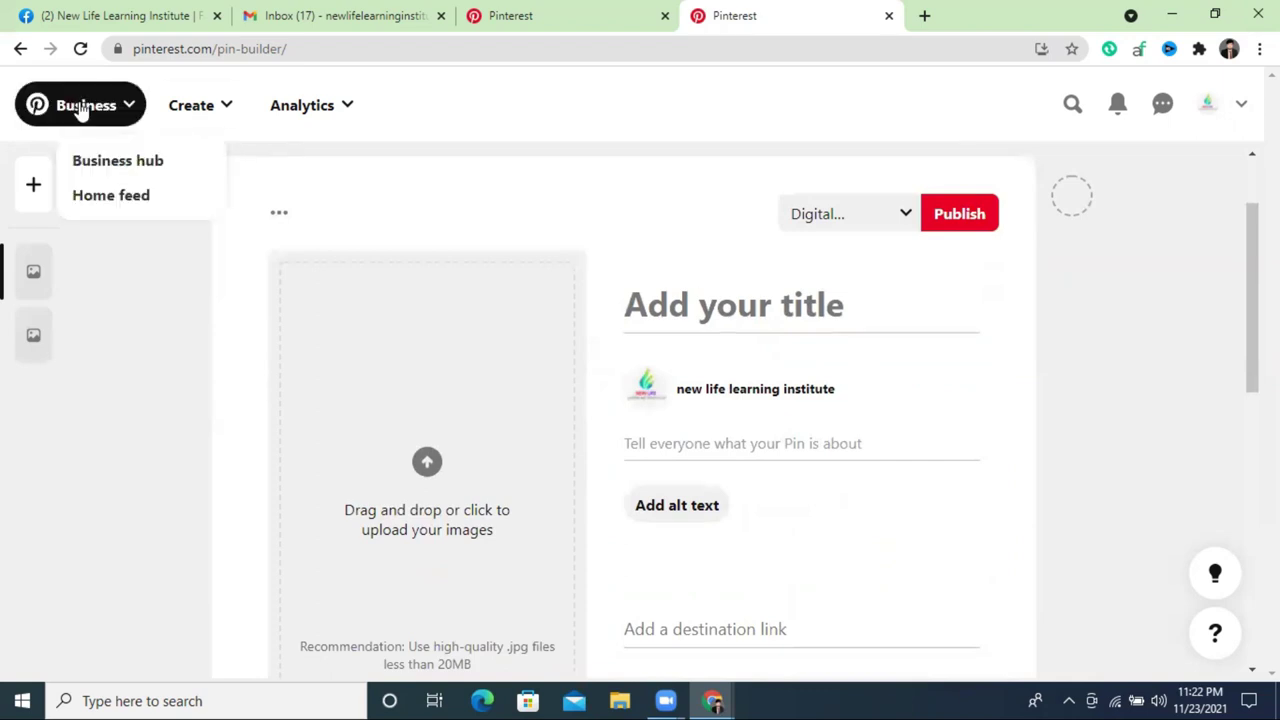
pyautogui.click(131, 167)
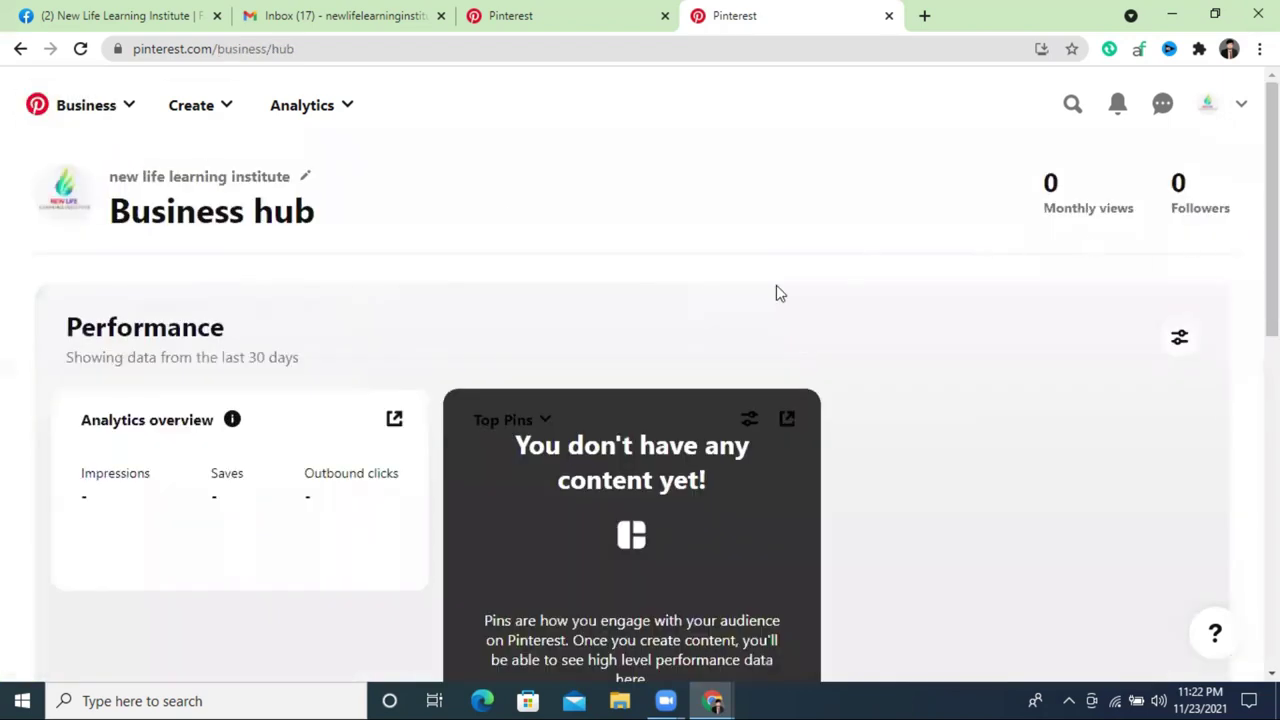
pyautogui.scroll(-2, 706, 292)
pyautogui.scroll(2, 706, 292)
pyautogui.click(1180, 338)
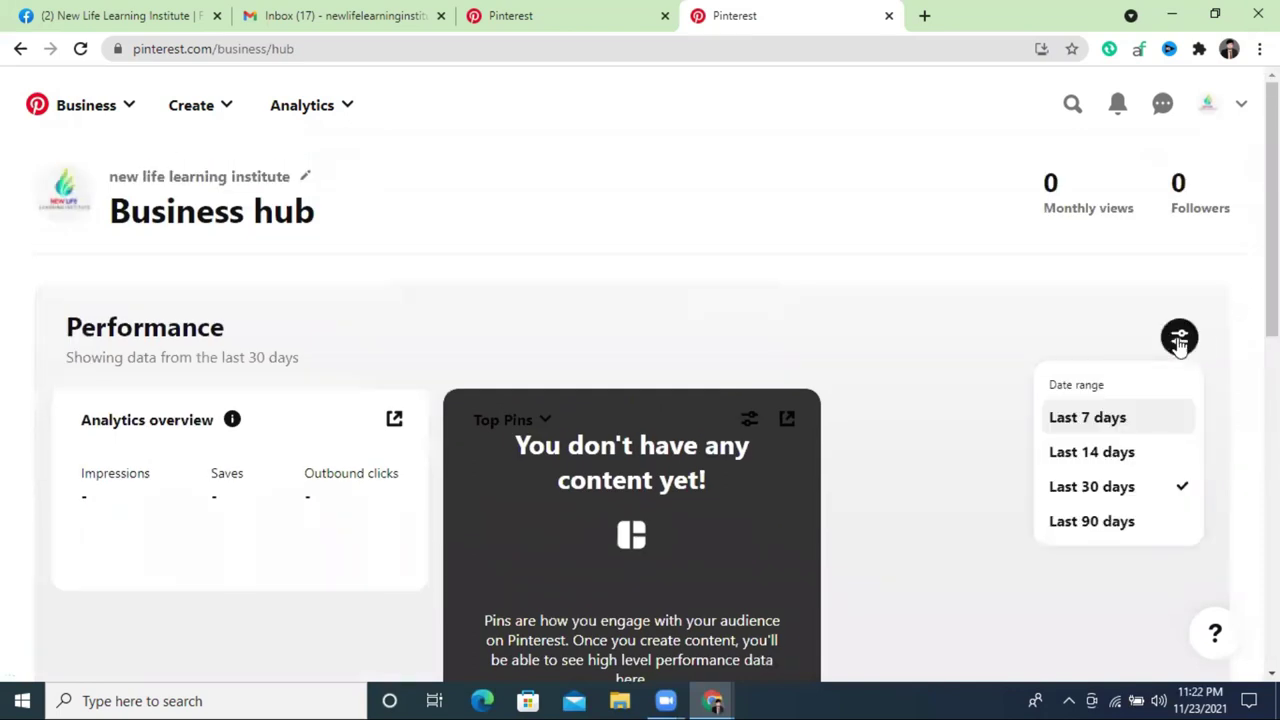
pyautogui.scroll(-3, 948, 314)
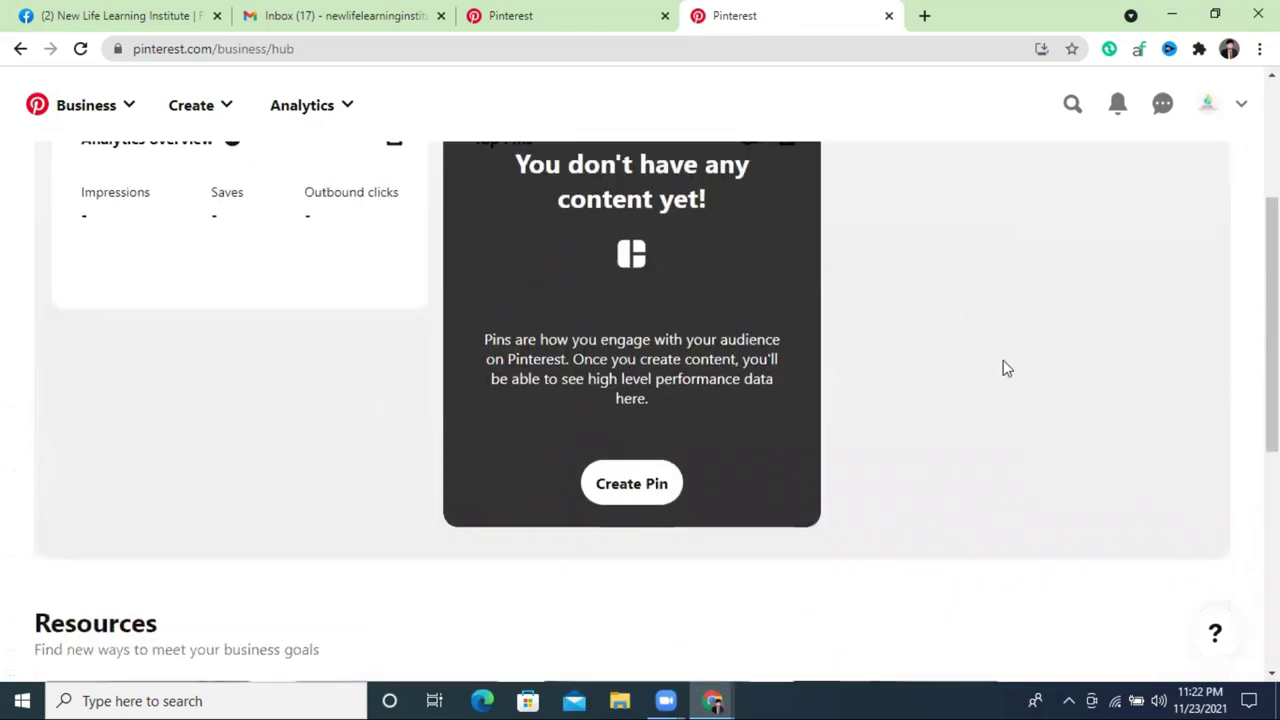
pyautogui.scroll(-3, 1007, 369)
pyautogui.scroll(6, 1008, 383)
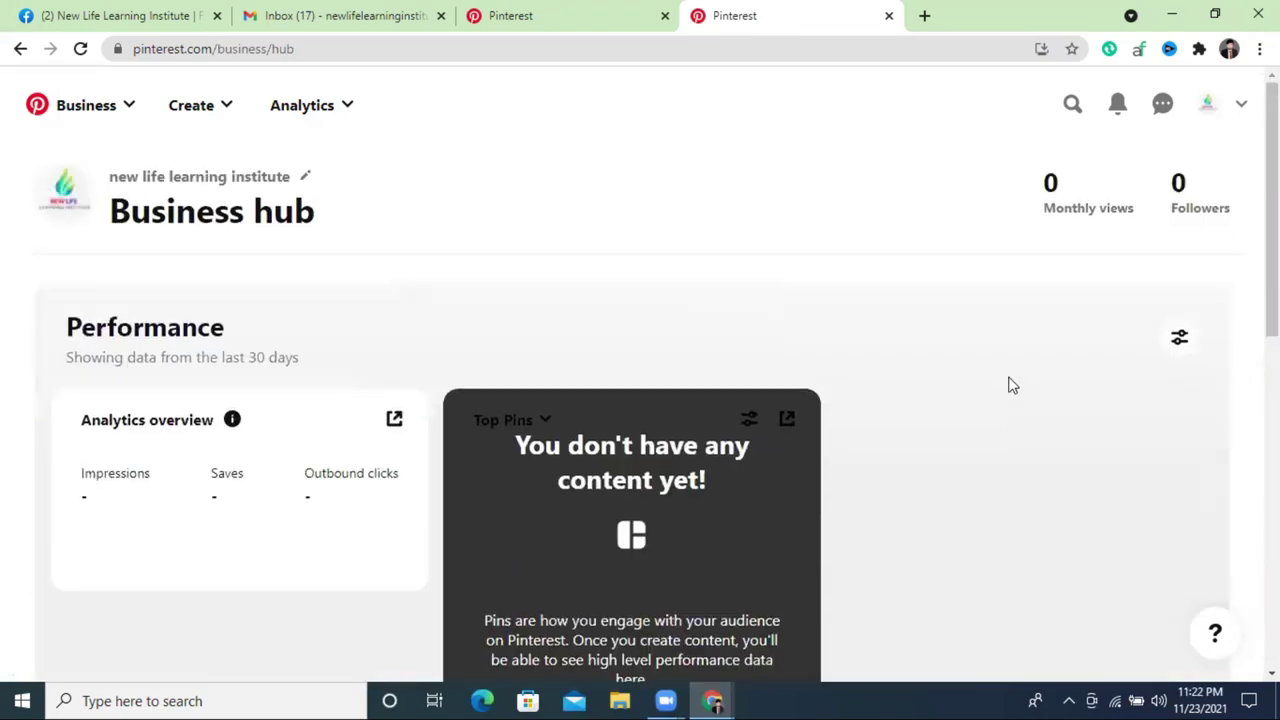
# Go to the institute's profile page and start creating a new board there
pyautogui.click(1210, 106)
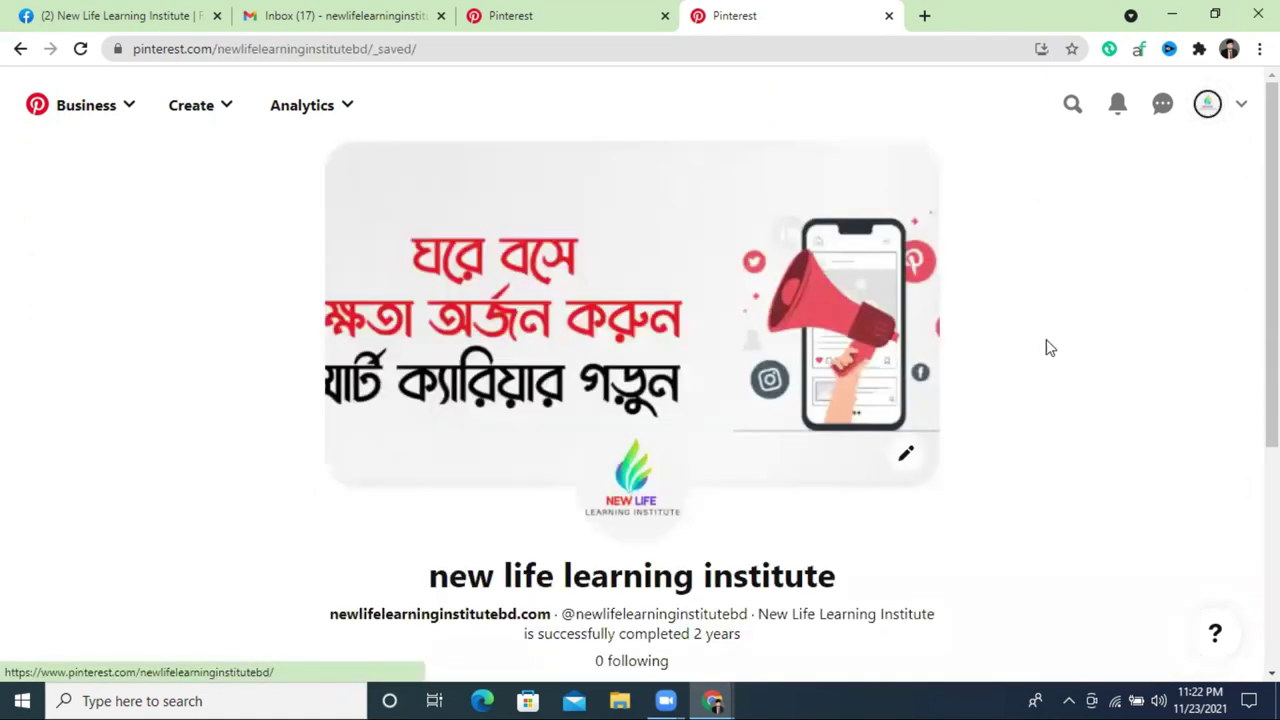
pyautogui.scroll(-3, 1058, 358)
pyautogui.click(1230, 525)
pyautogui.click(1124, 642)
pyautogui.click(540, 349)
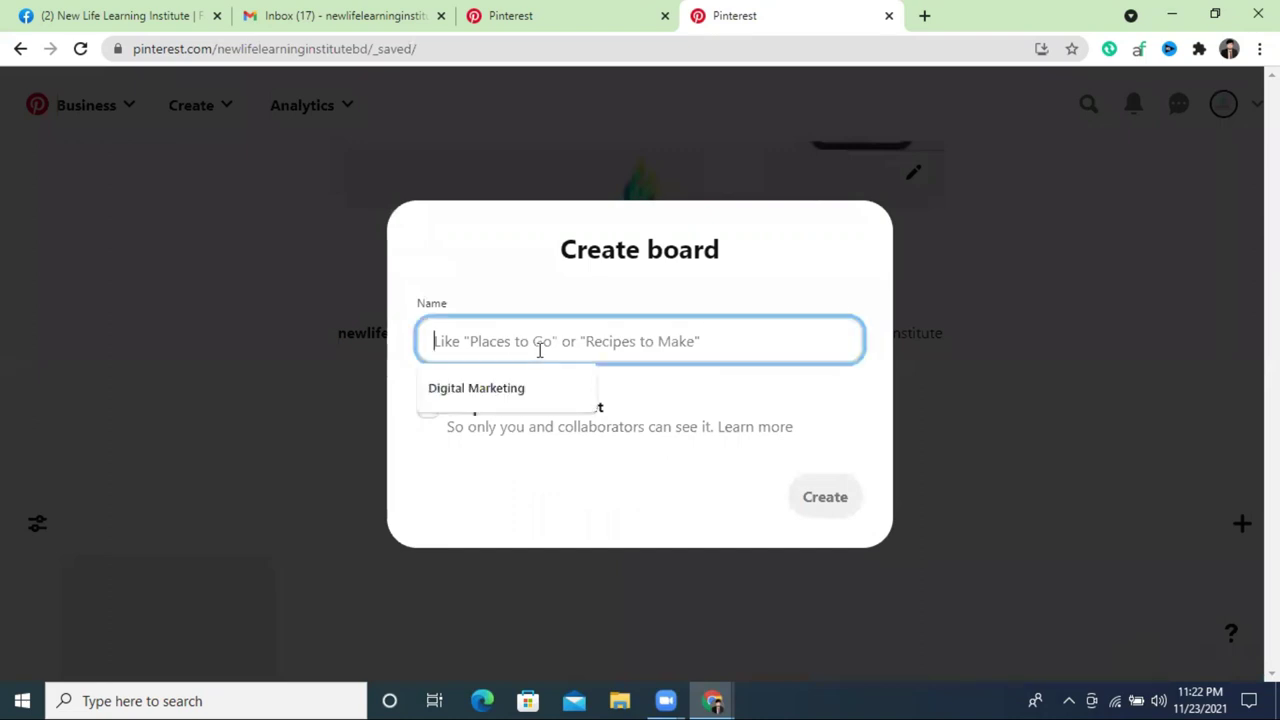
# Name the board WordPresse design, create it as public and finish without saving any suggested Pins
pyautogui.write('SE')
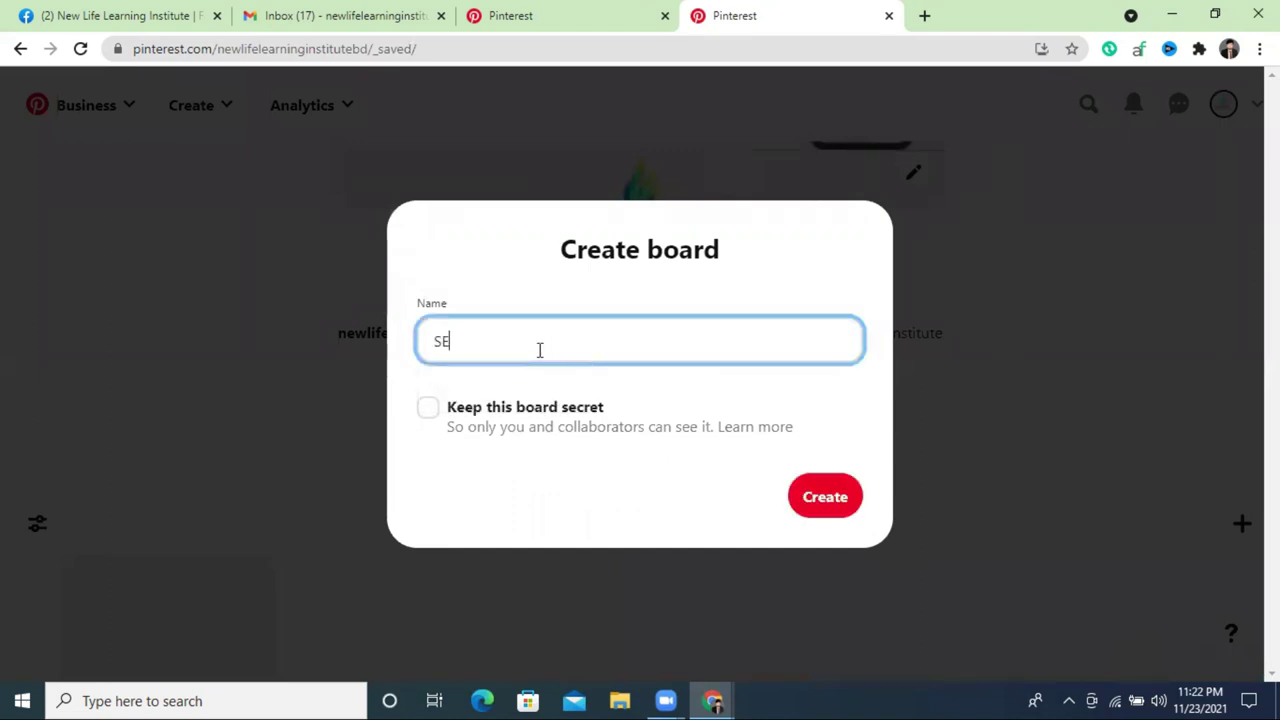
pyautogui.press('BackSpace')
pyautogui.write('Wordpress')
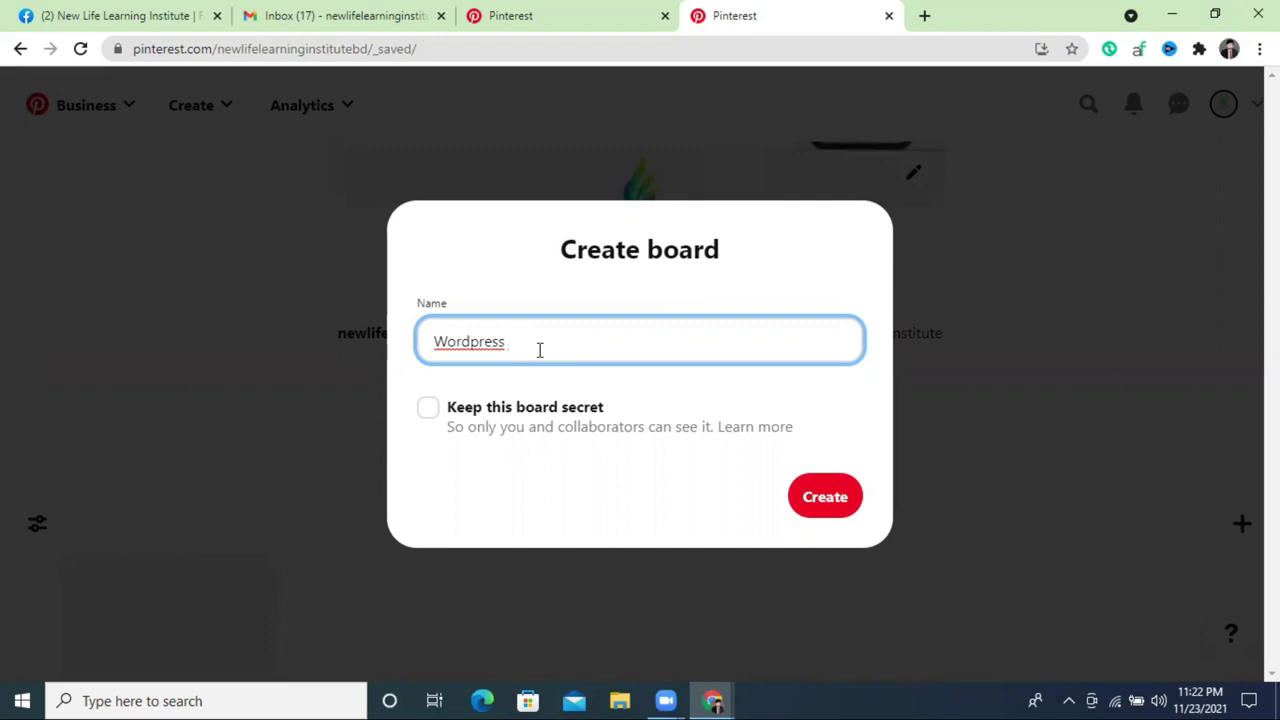
pyautogui.rightClick(495, 340)
pyautogui.click(515, 355)
pyautogui.click(513, 341)
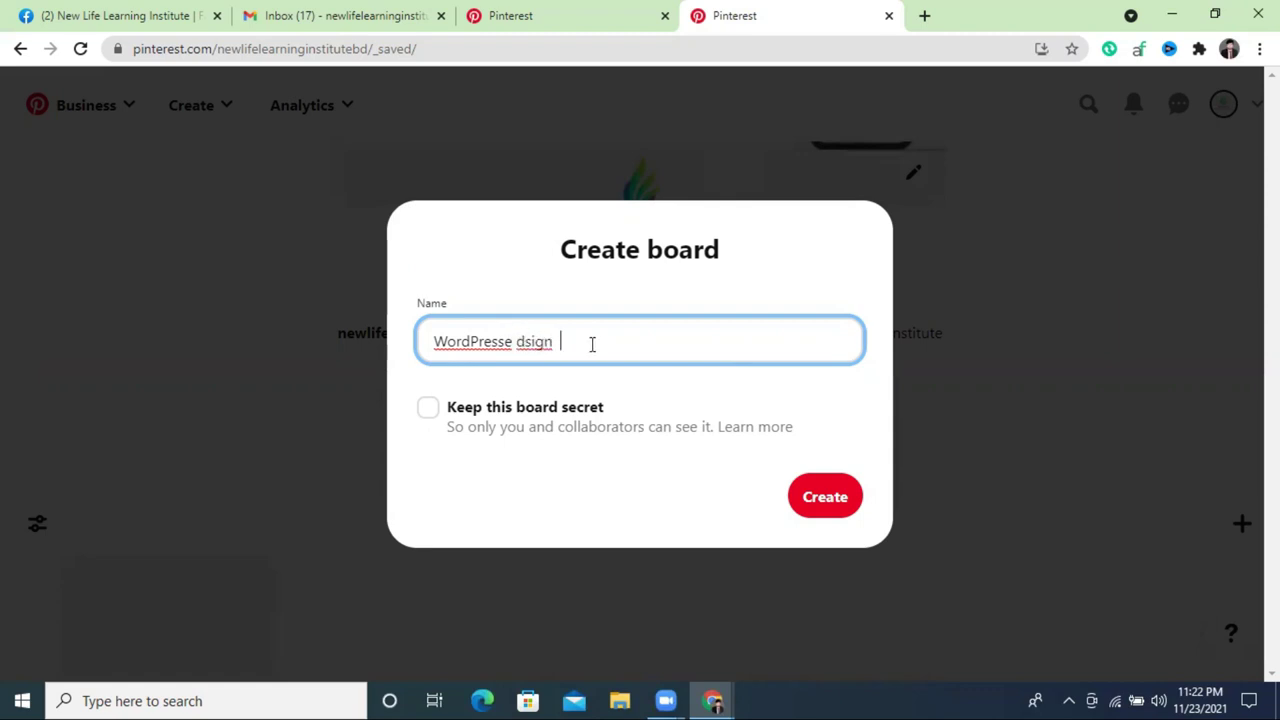
pyautogui.rightClick(545, 341)
pyautogui.click(580, 362)
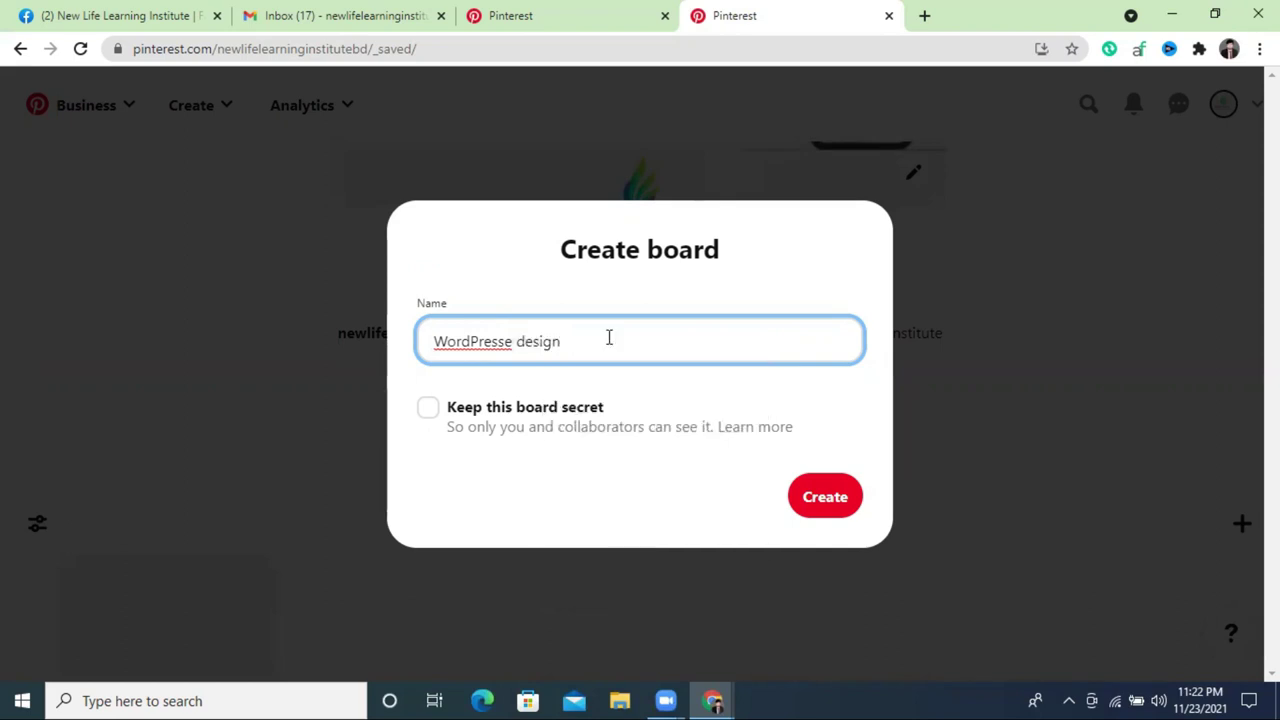
pyautogui.click(829, 510)
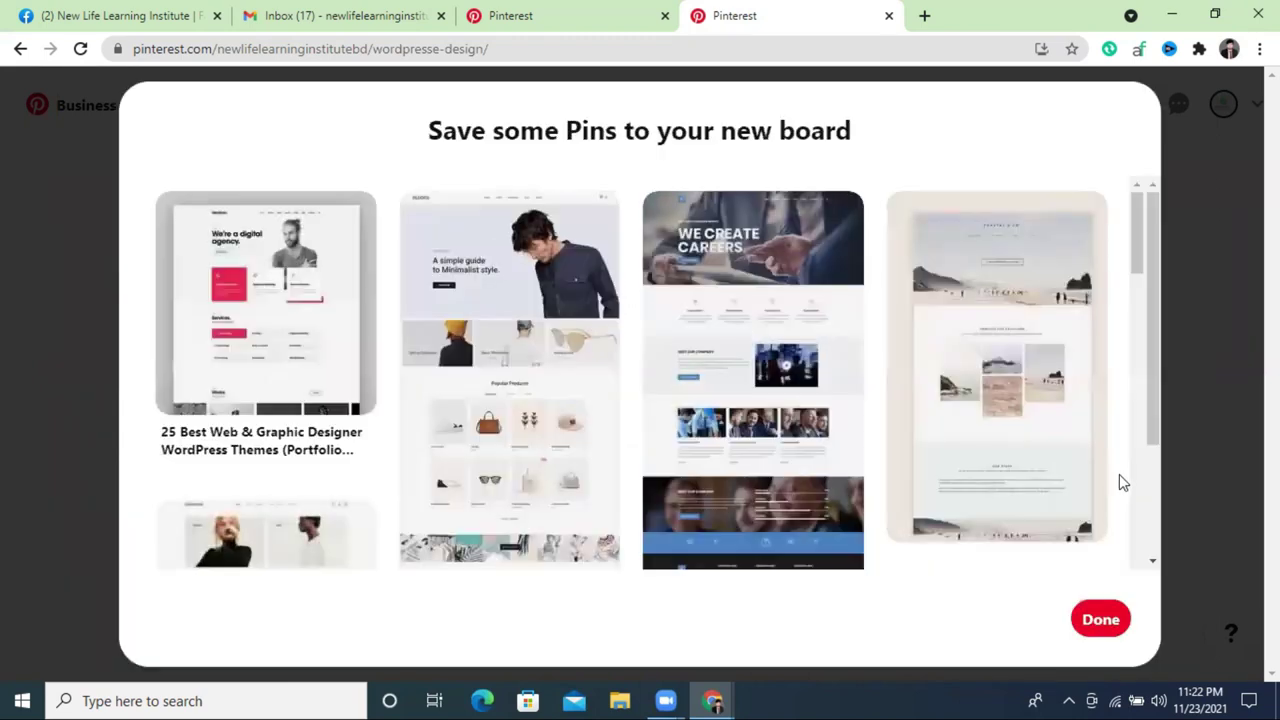
pyautogui.click(1108, 620)
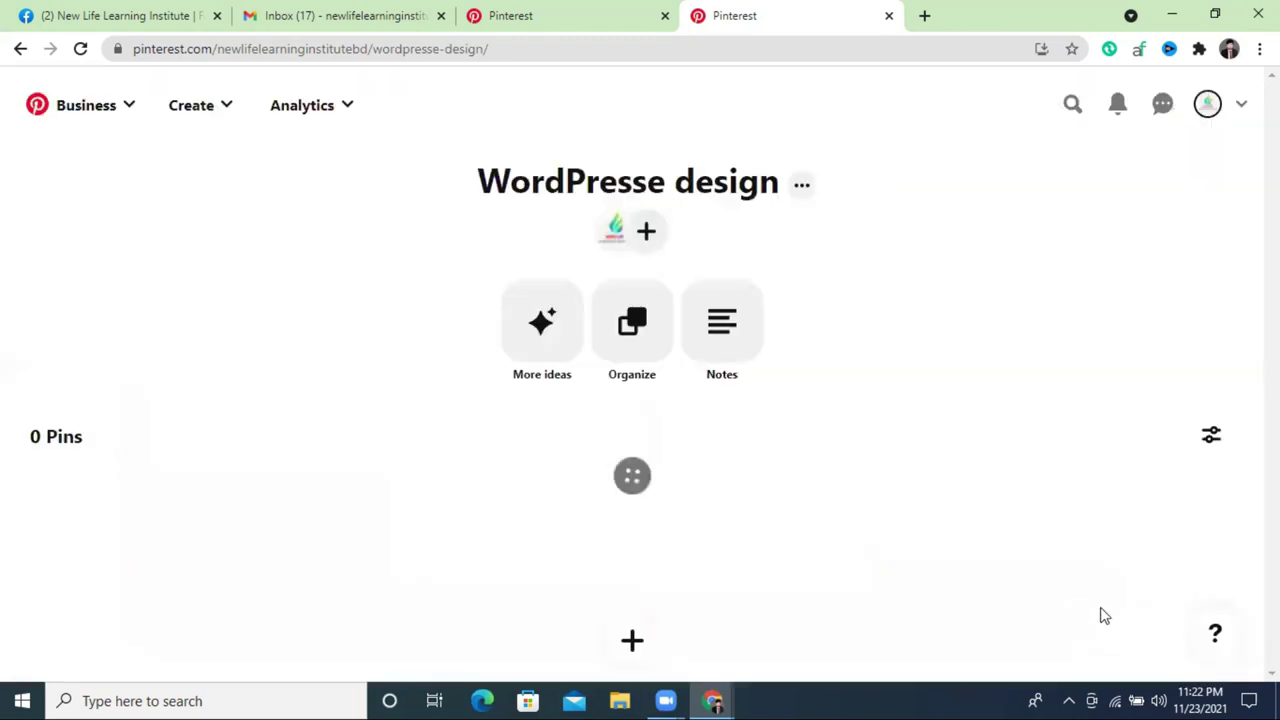
# Return to the institute's profile and start creating a new Pin from its boards section
pyautogui.click(1214, 106)
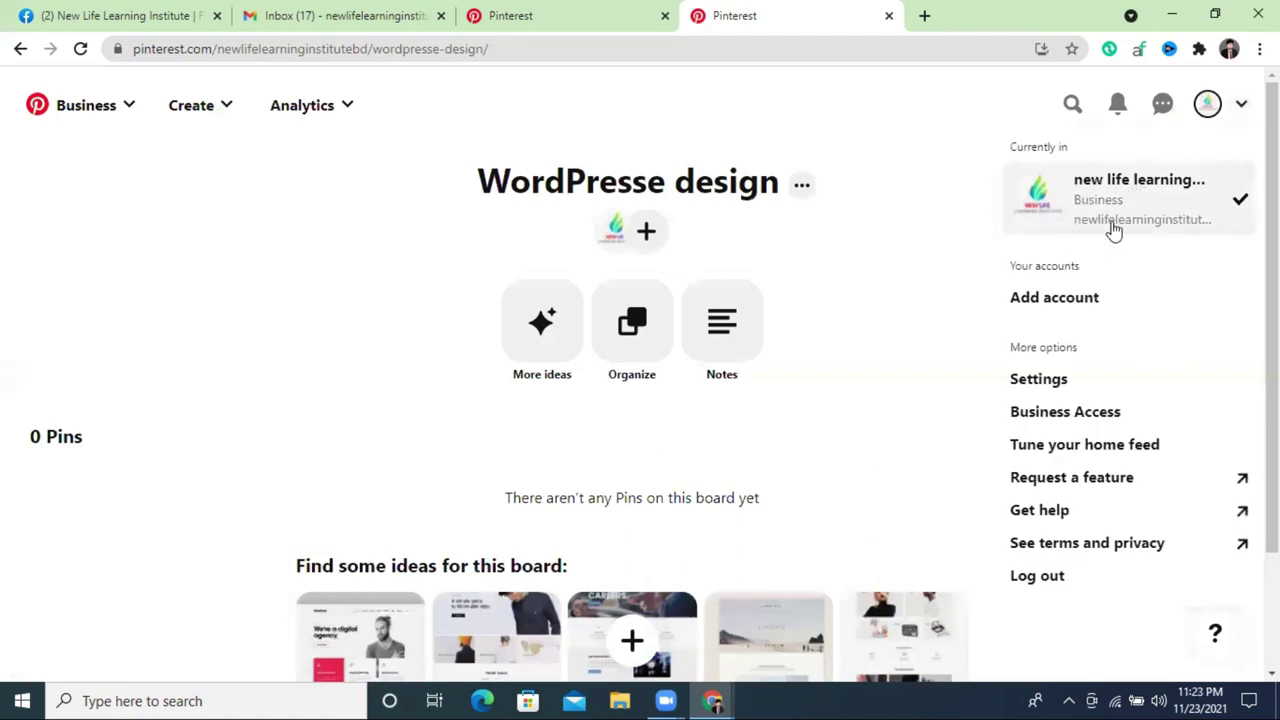
pyautogui.click(1124, 190)
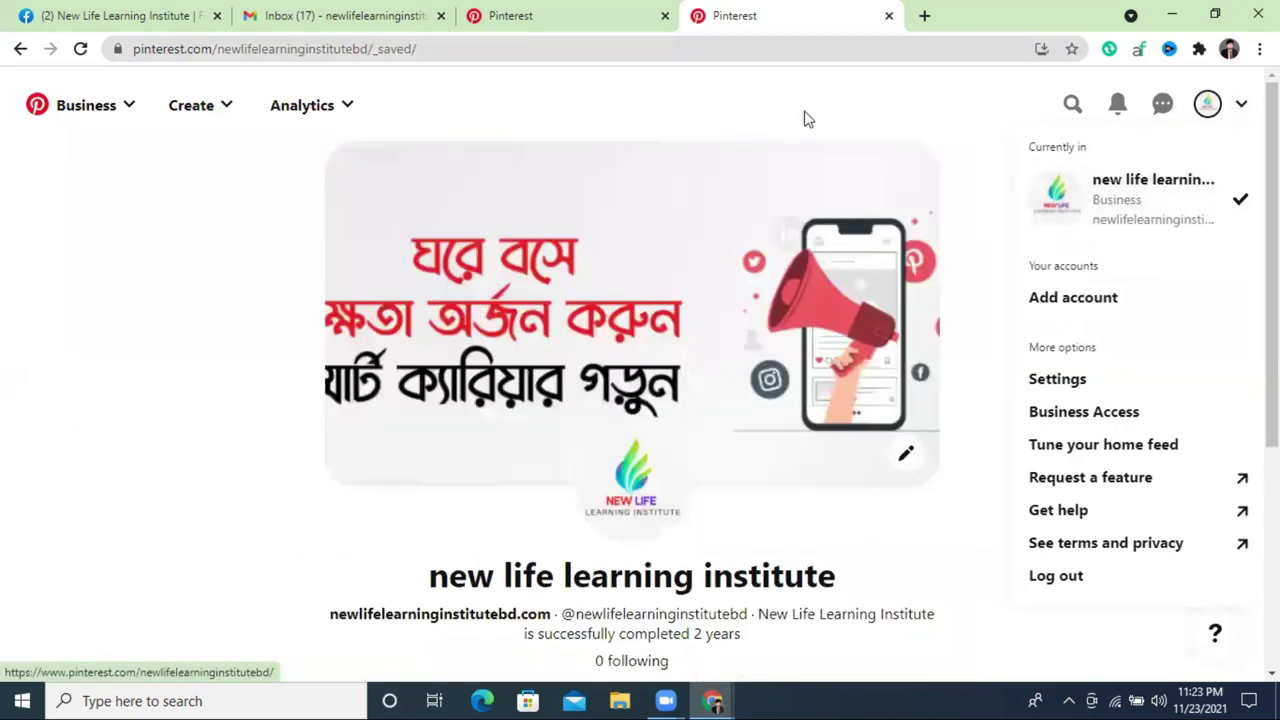
pyautogui.click(974, 140)
pyautogui.scroll(-4, 942, 192)
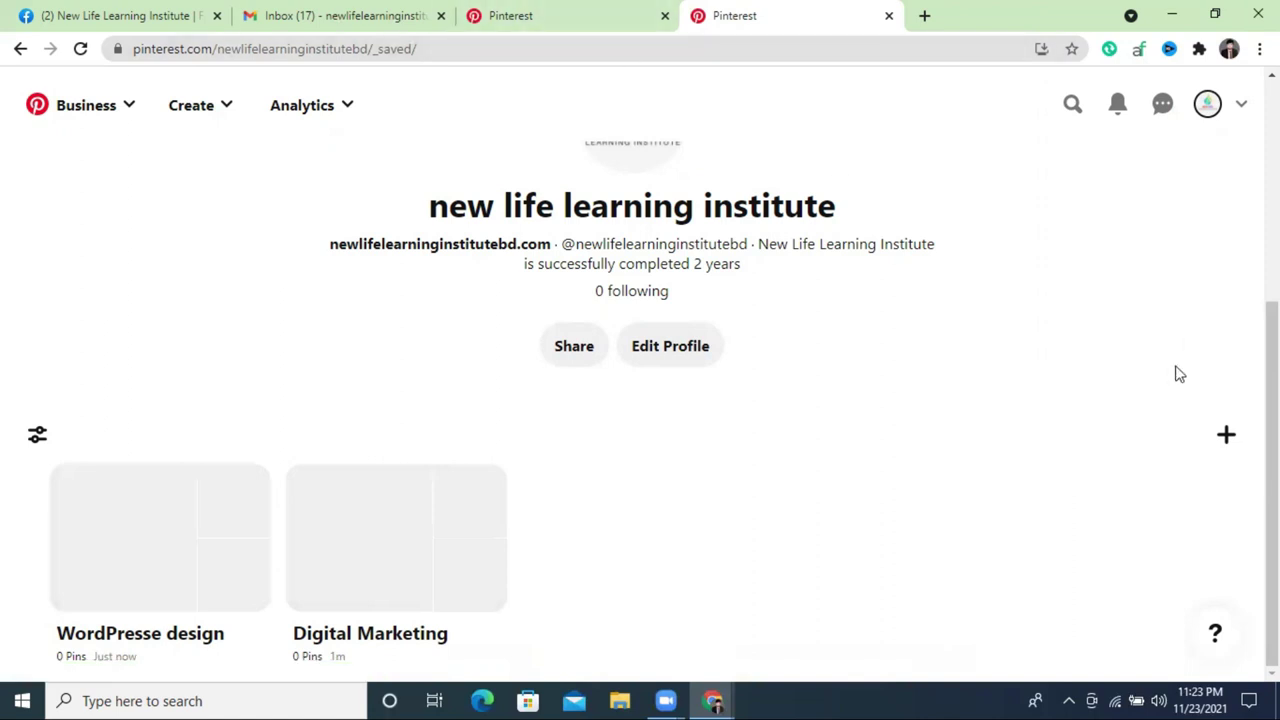
pyautogui.click(1228, 438)
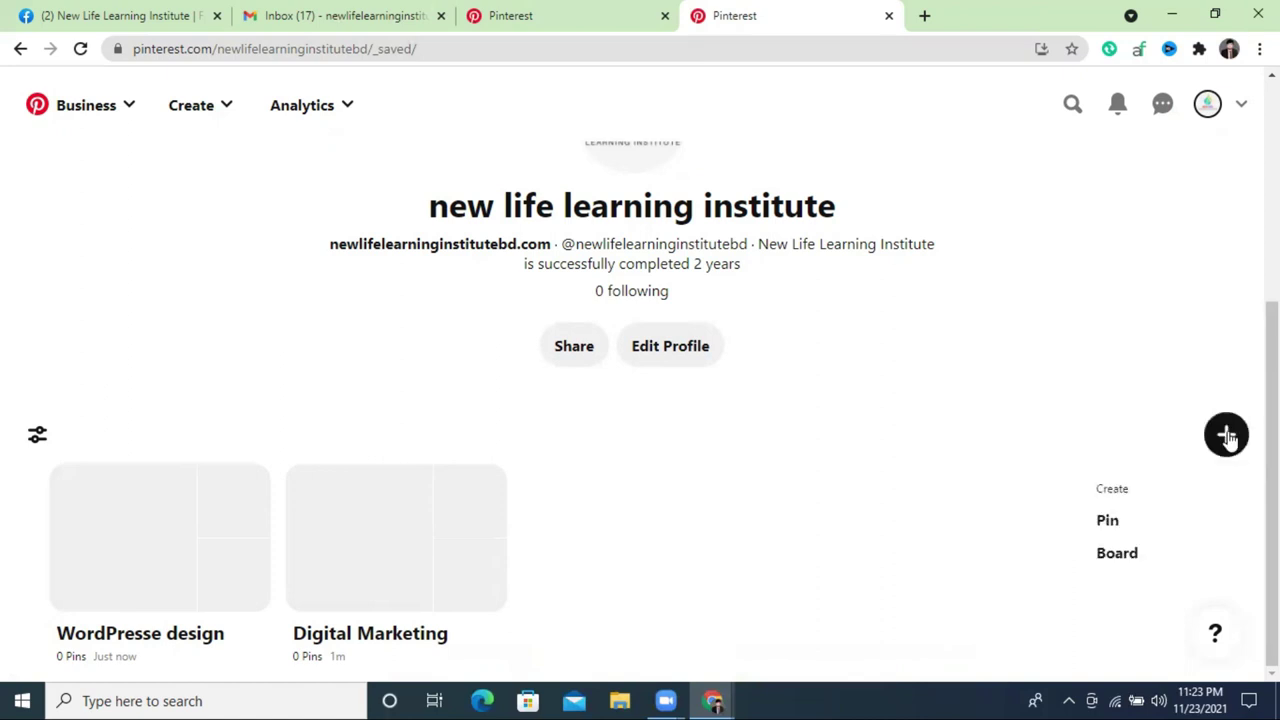
pyautogui.click(1127, 524)
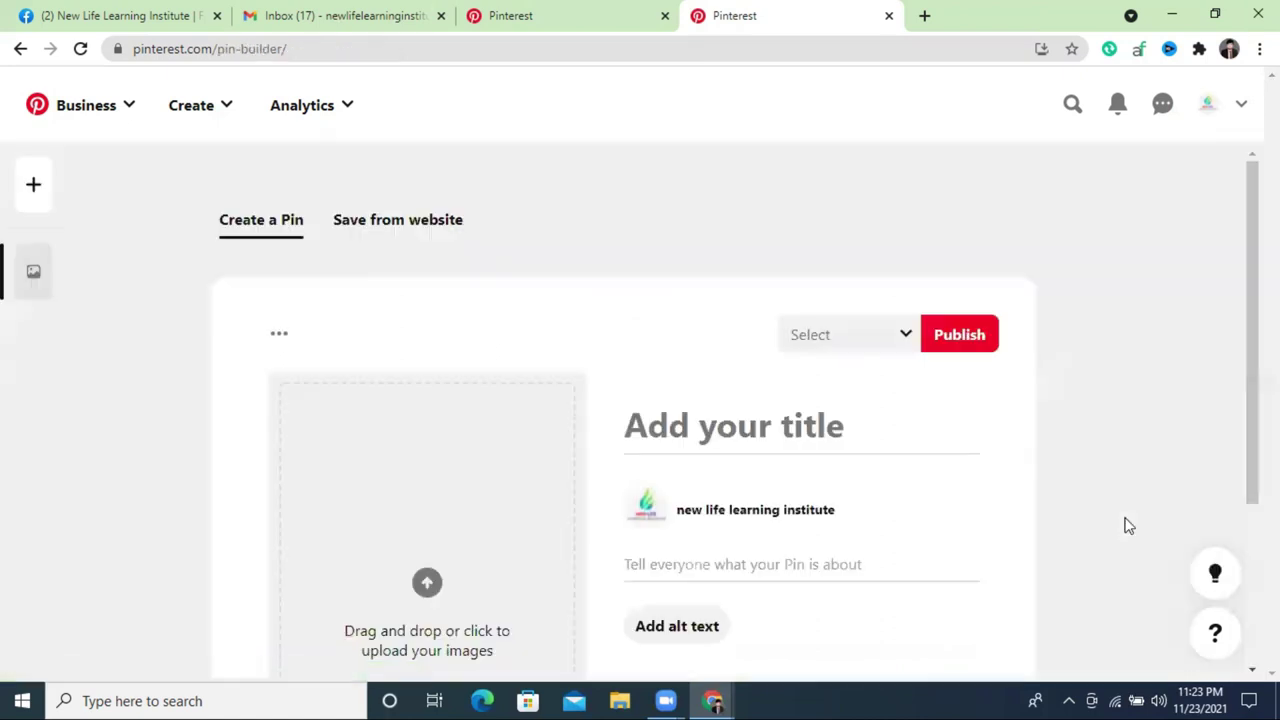
# Set Digital Marketing as the new Pin's board and look over the rest of the Pin form
pyautogui.scroll(-3, 743, 286)
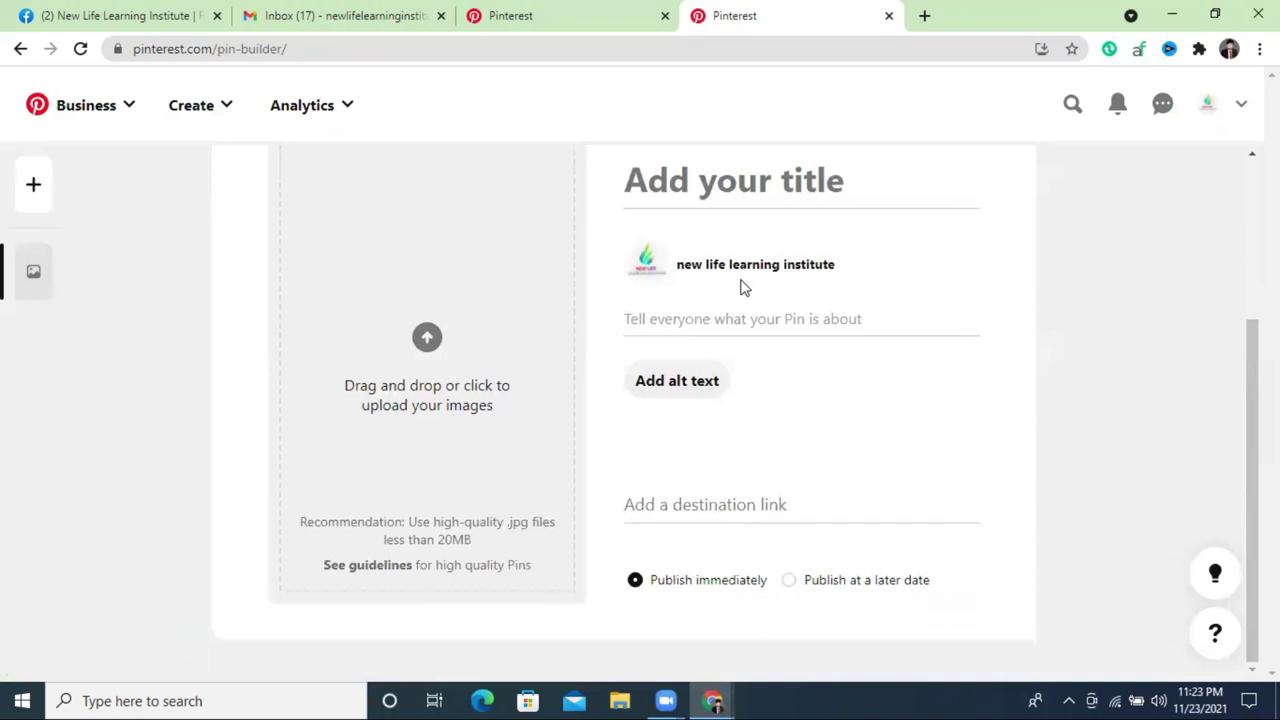
pyautogui.scroll(3, 743, 286)
pyautogui.click(820, 344)
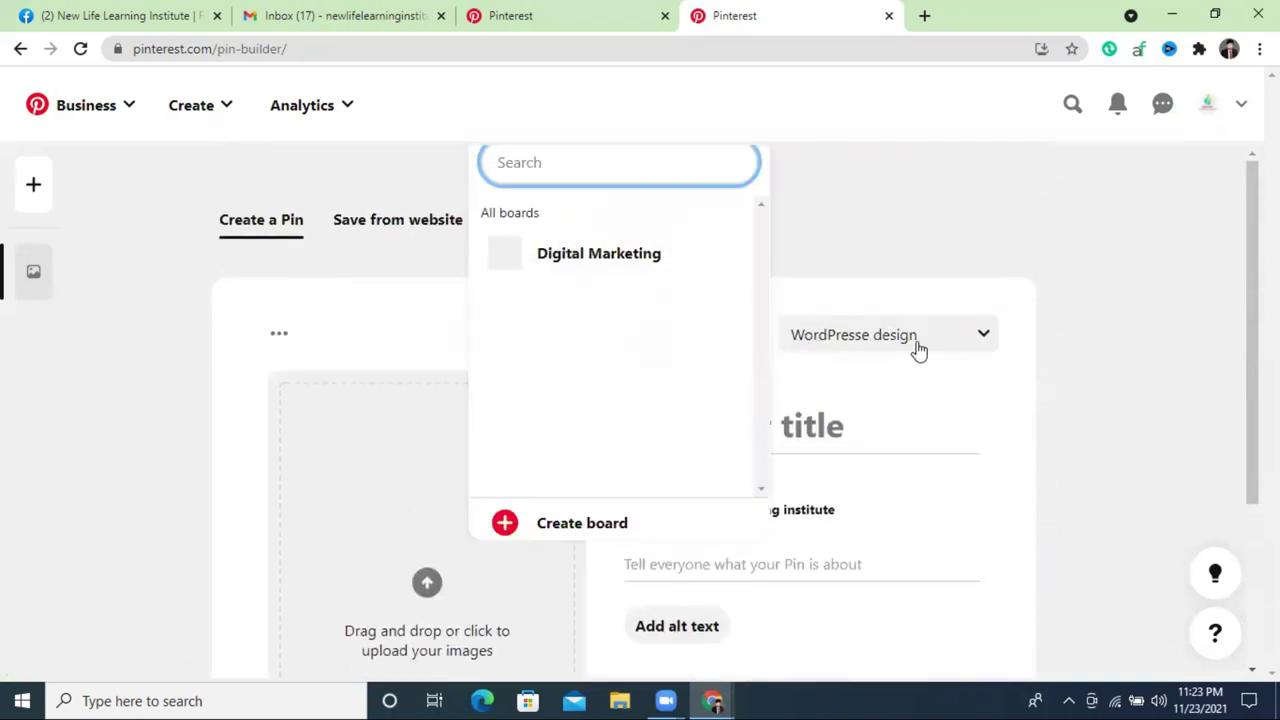
pyautogui.click(584, 258)
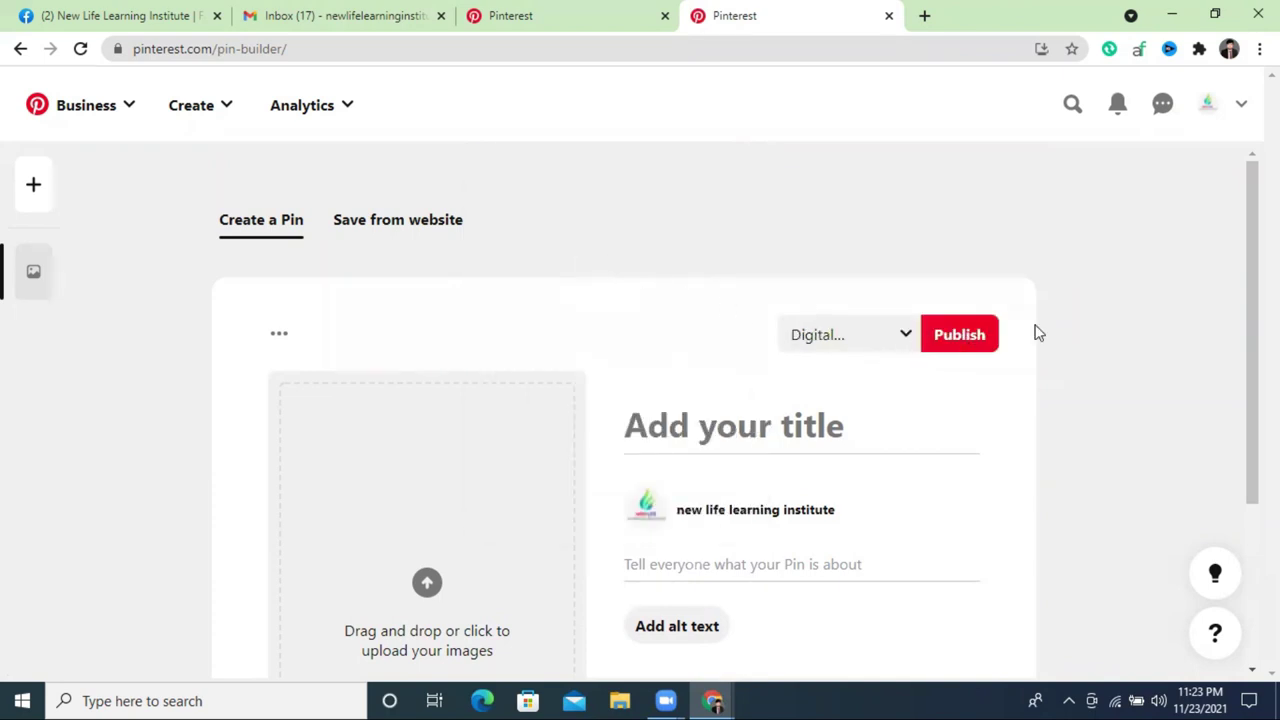
pyautogui.click(800, 352)
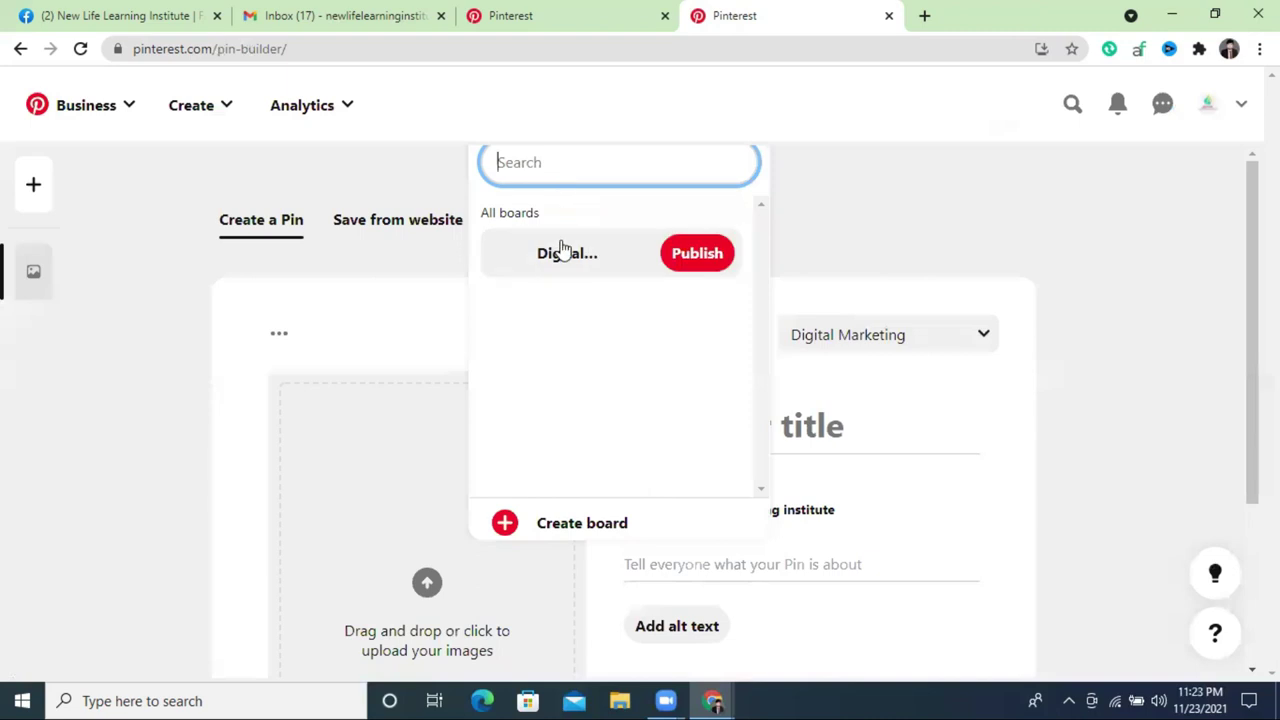
pyautogui.click(563, 250)
pyautogui.click(809, 330)
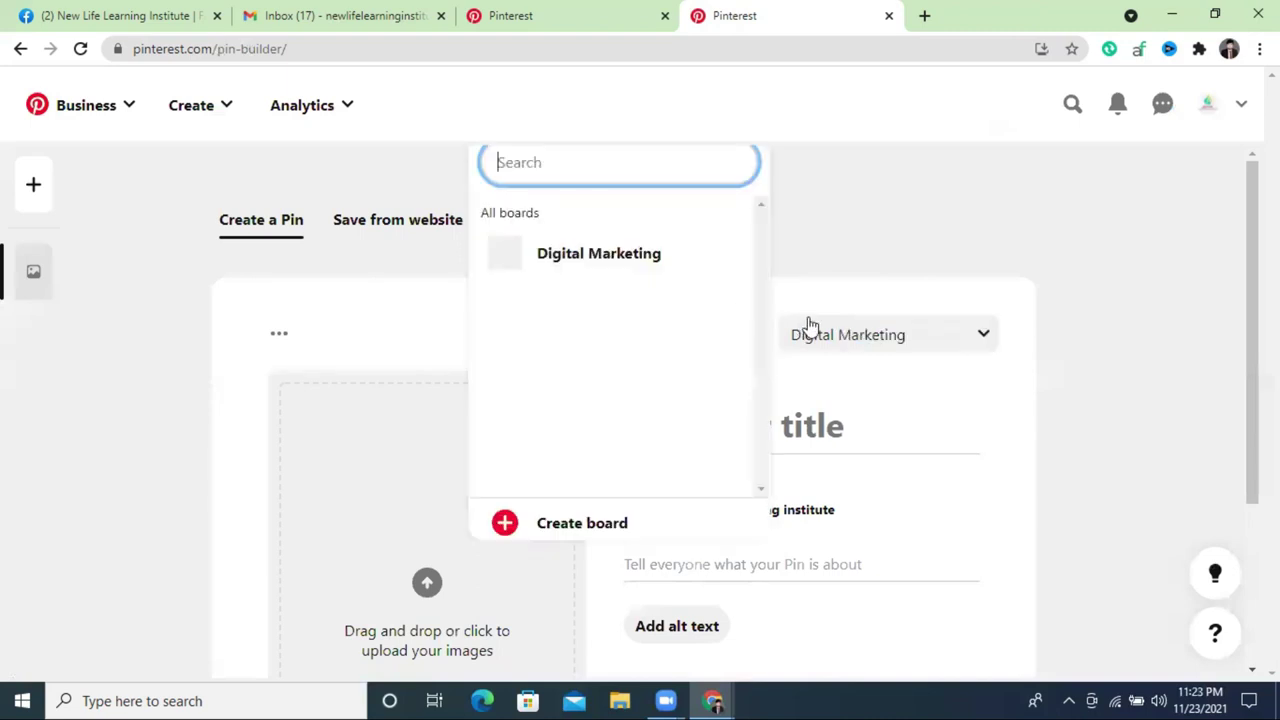
pyautogui.click(1114, 314)
pyautogui.scroll(-1, 470, 455)
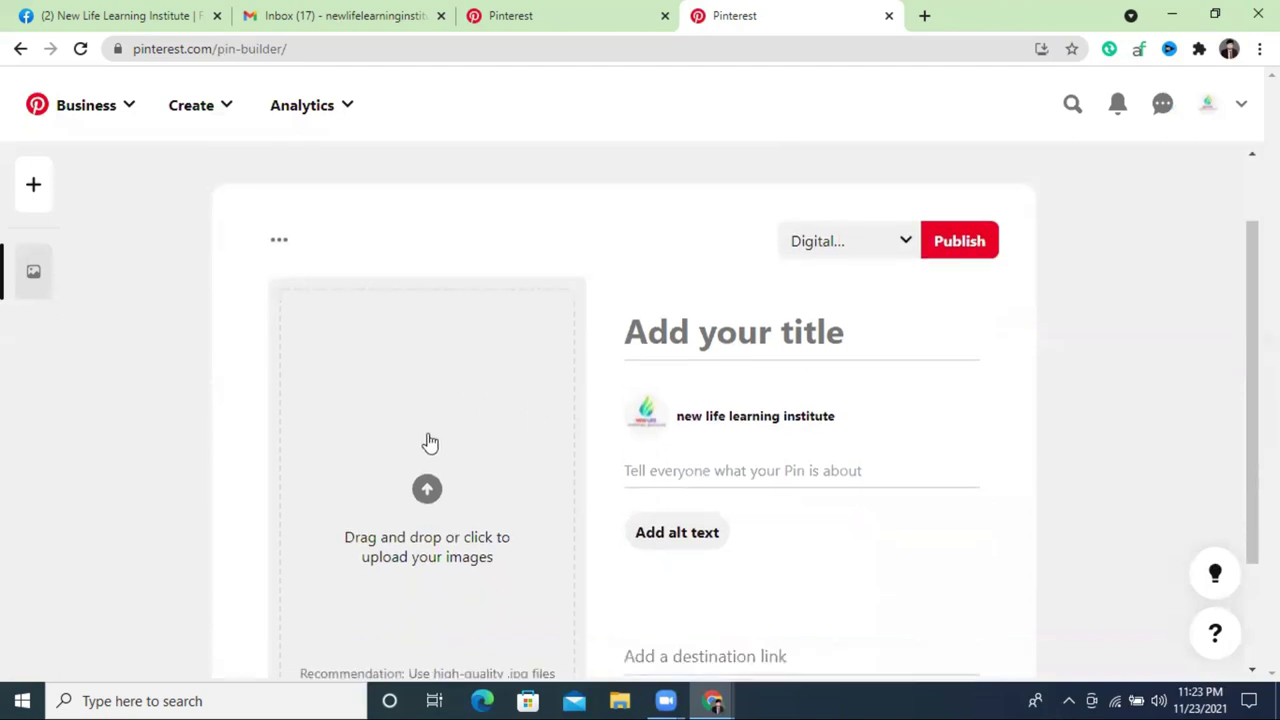
pyautogui.scroll(-2, 430, 480)
# Open Canva in a new browser tab, search for "pin" and show the Pinterest Pin (1000 × 1500) templates
pyautogui.click(924, 15)
pyautogui.click(699, 51)
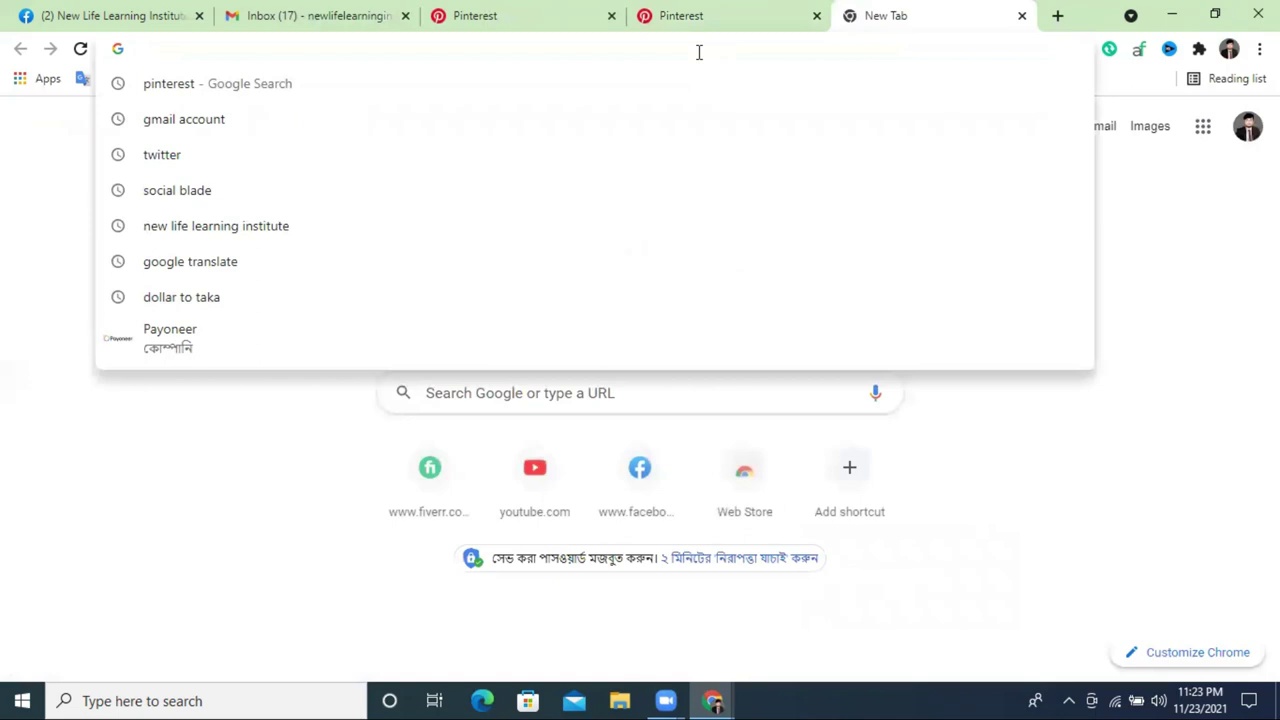
pyautogui.write('can')
pyautogui.press('Return')
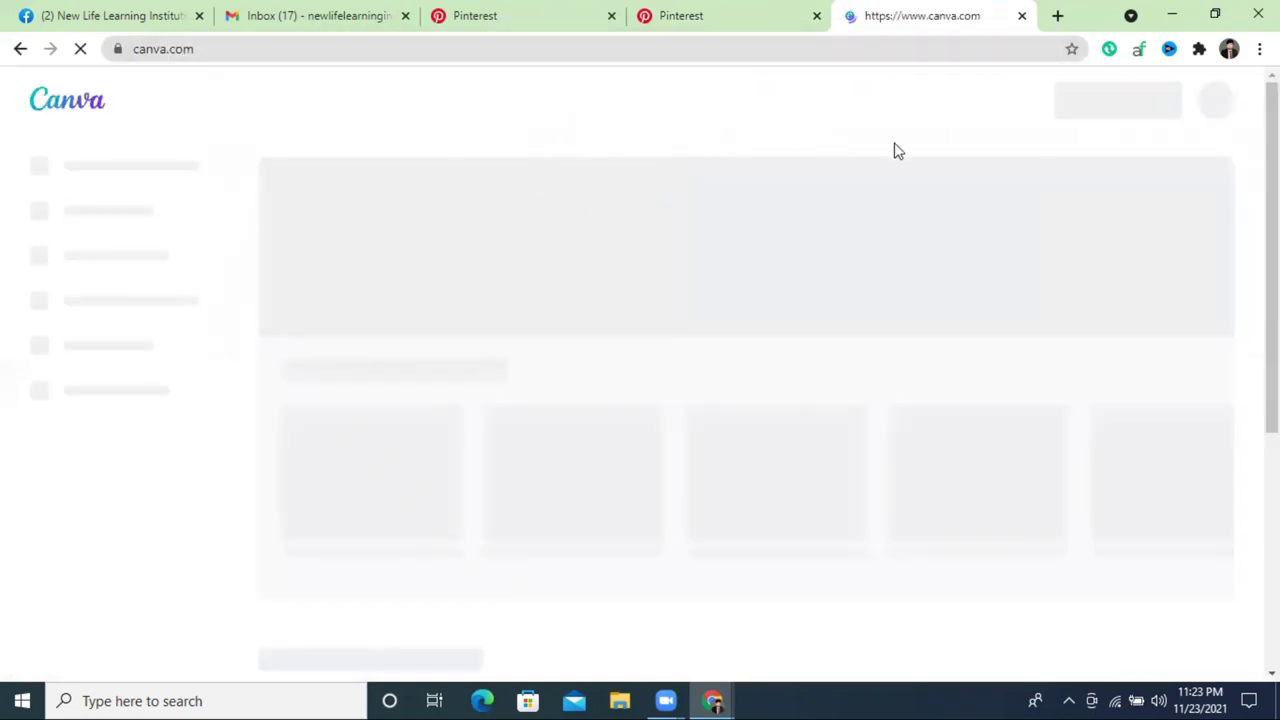
pyautogui.click(755, 100)
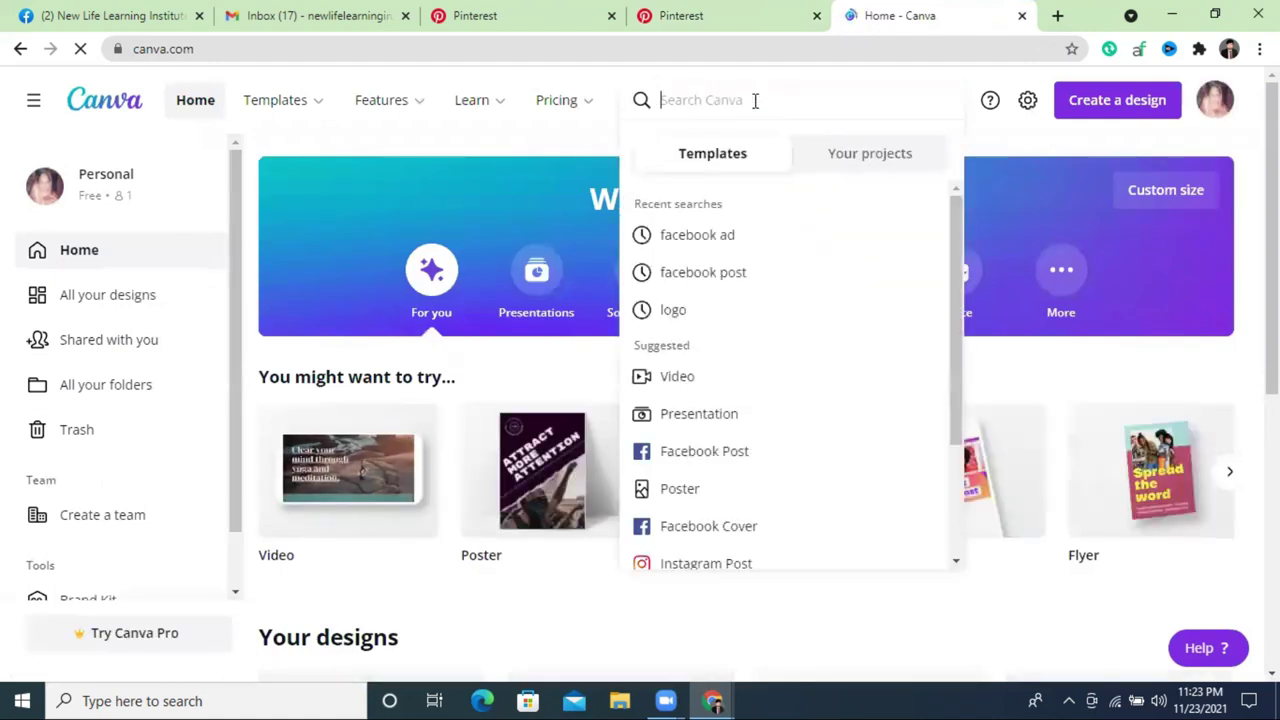
pyautogui.write('pin')
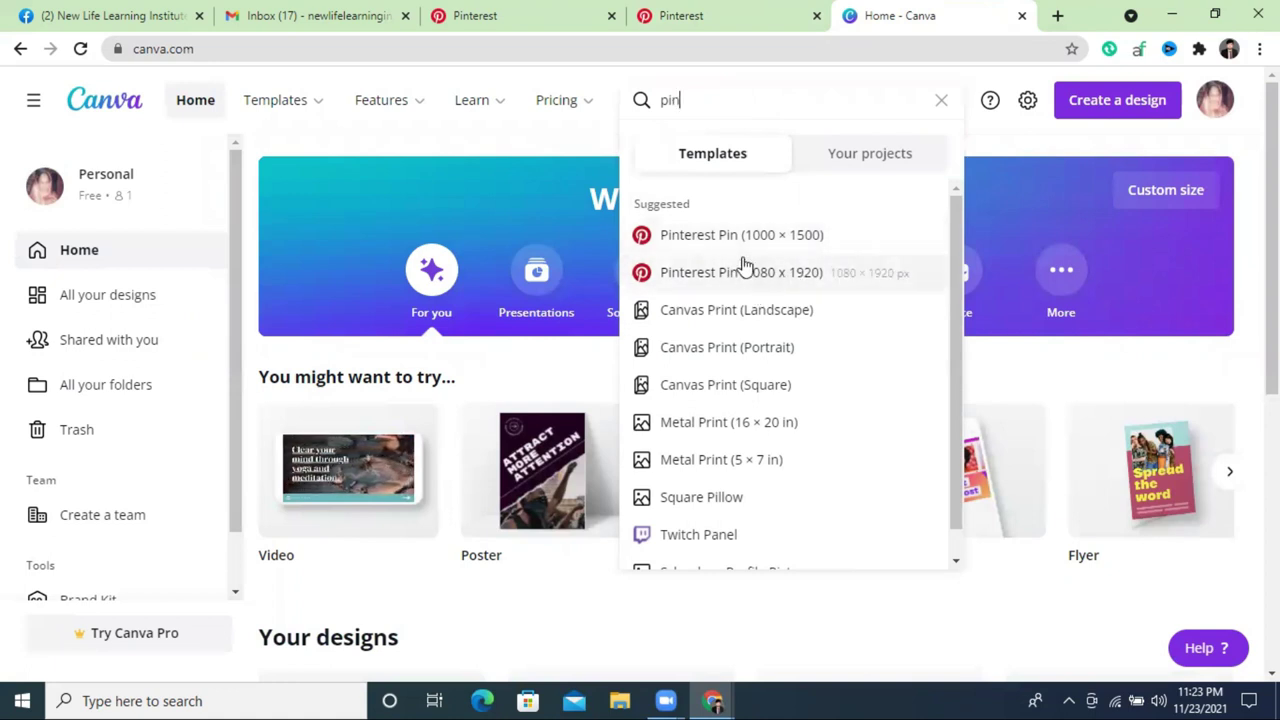
pyautogui.click(775, 240)
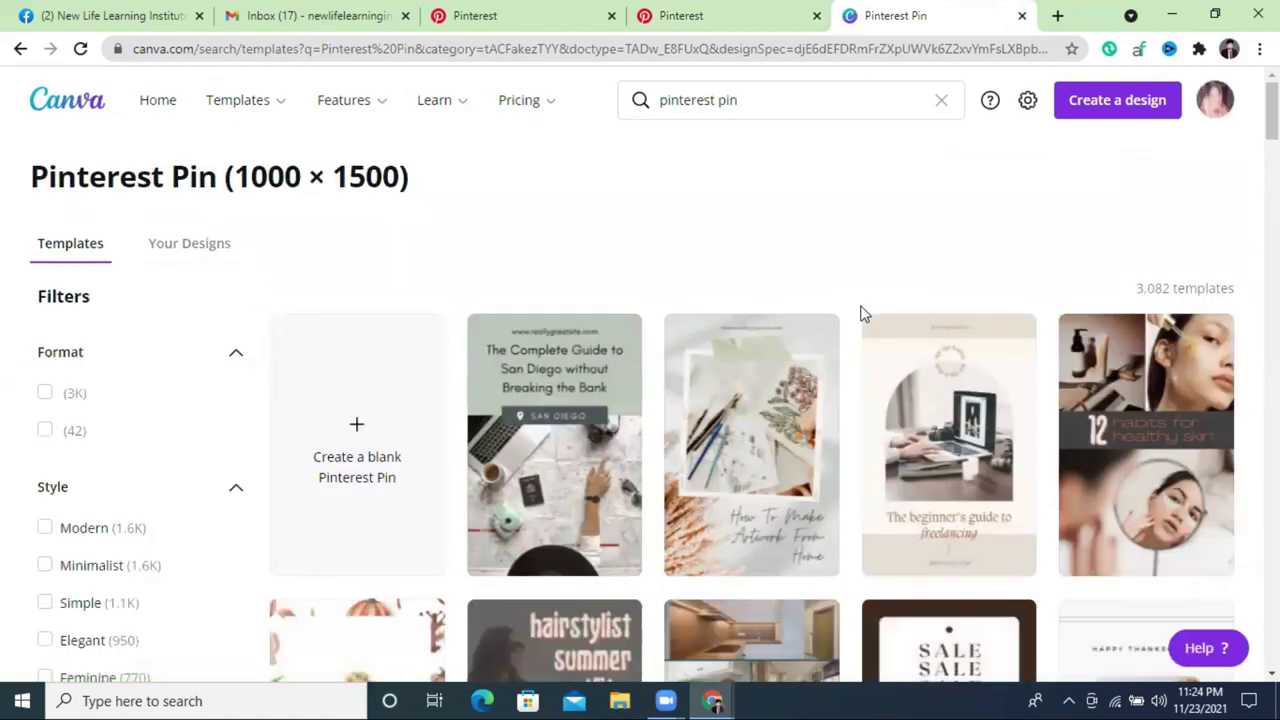
# Browse the Pinterest Pin templates, open the Sunset template for editing and close the template search tab
pyautogui.scroll(-4, 864, 314)
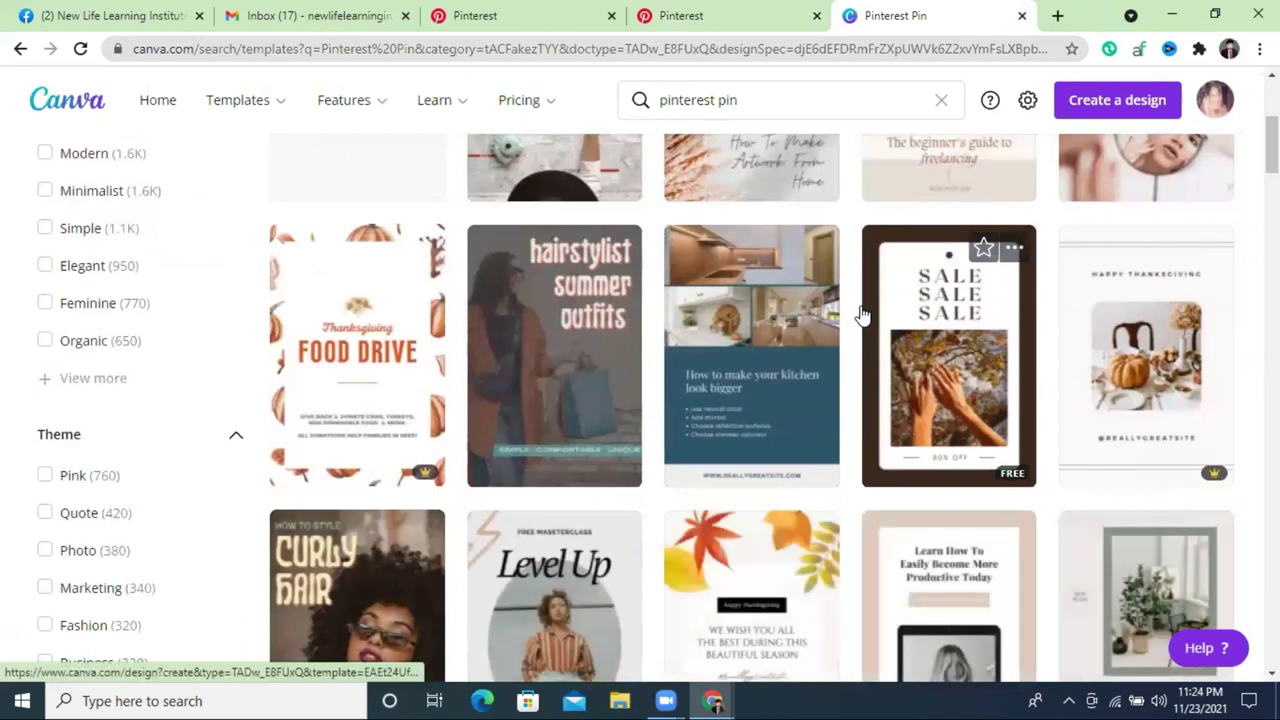
pyautogui.scroll(-5, 864, 314)
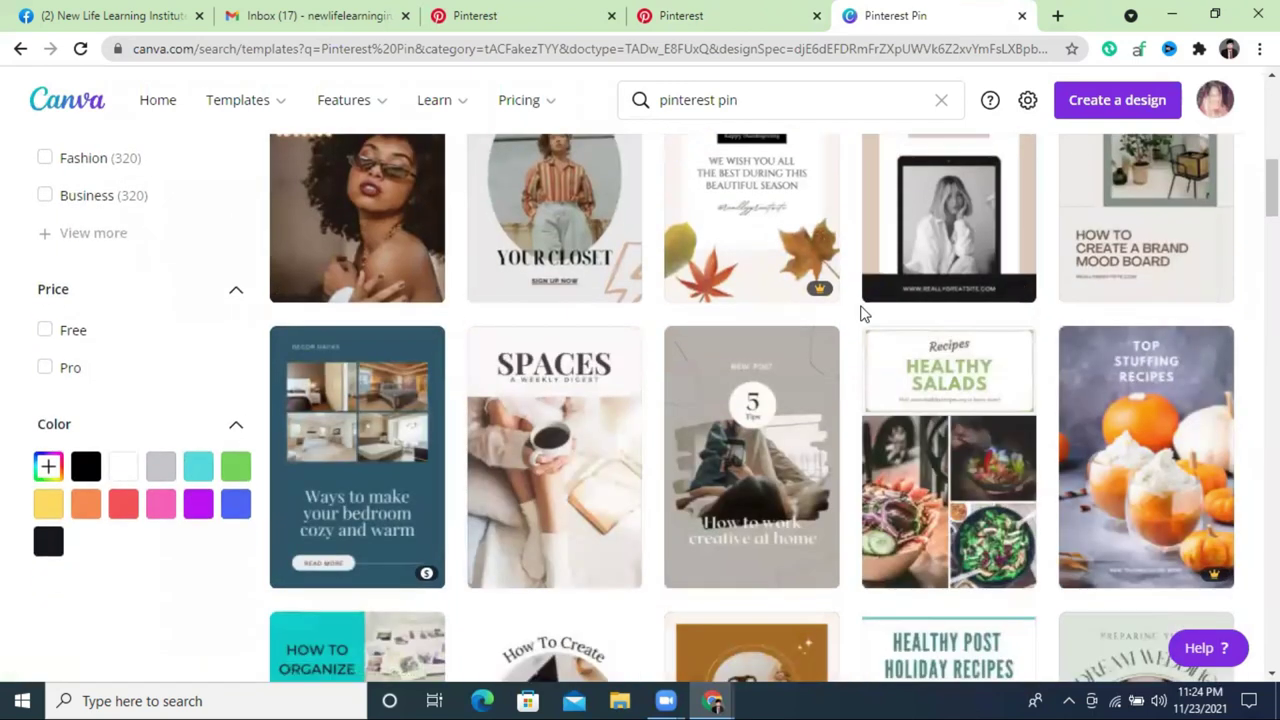
pyautogui.scroll(-7, 864, 314)
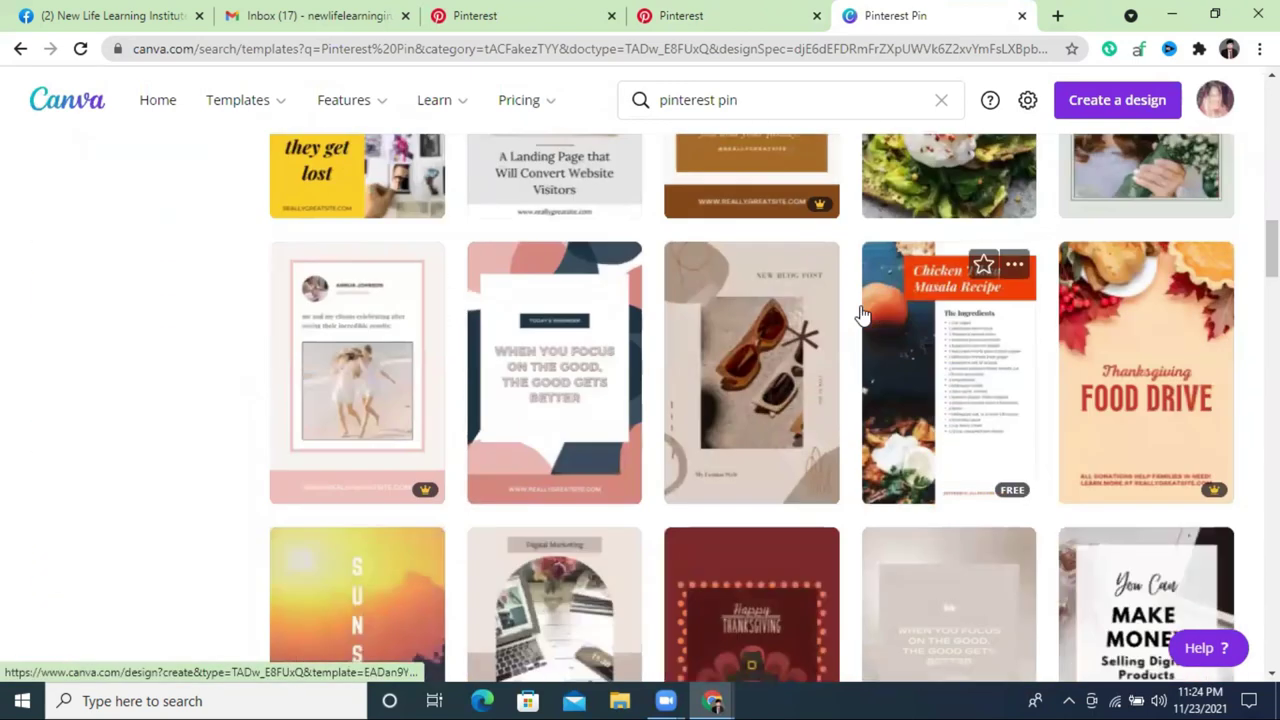
pyautogui.scroll(-3, 864, 314)
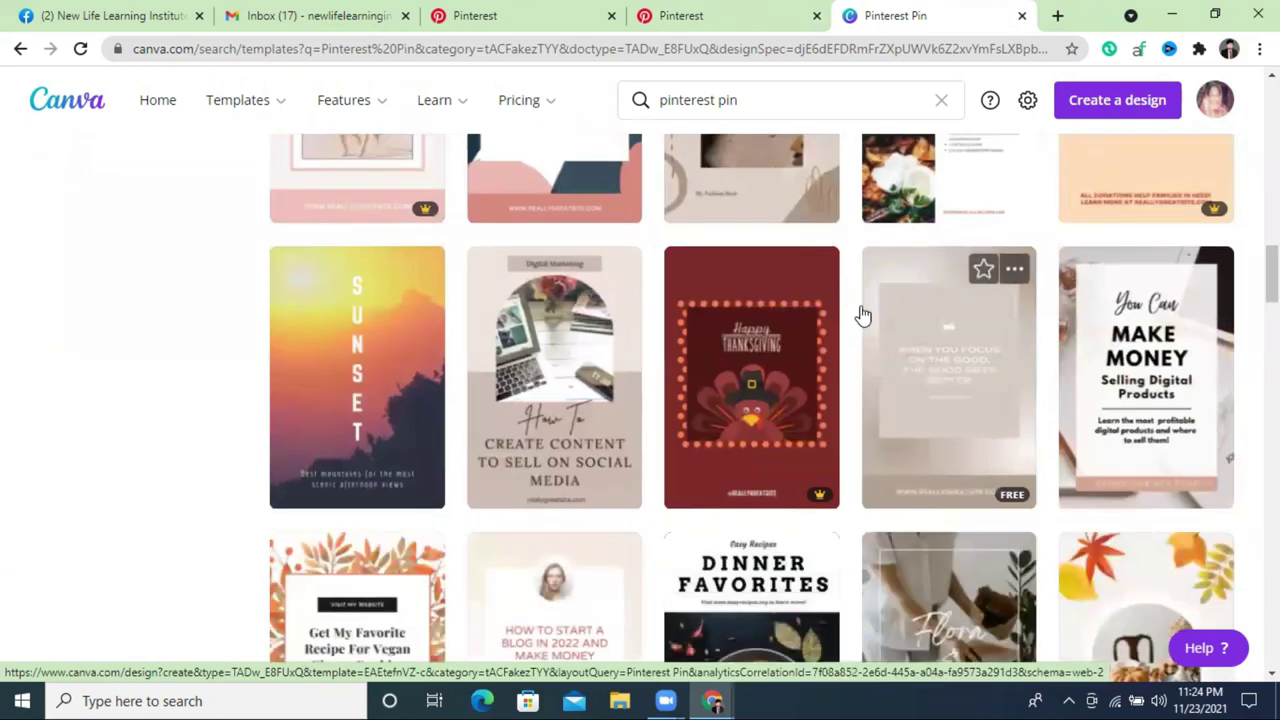
pyautogui.click(349, 414)
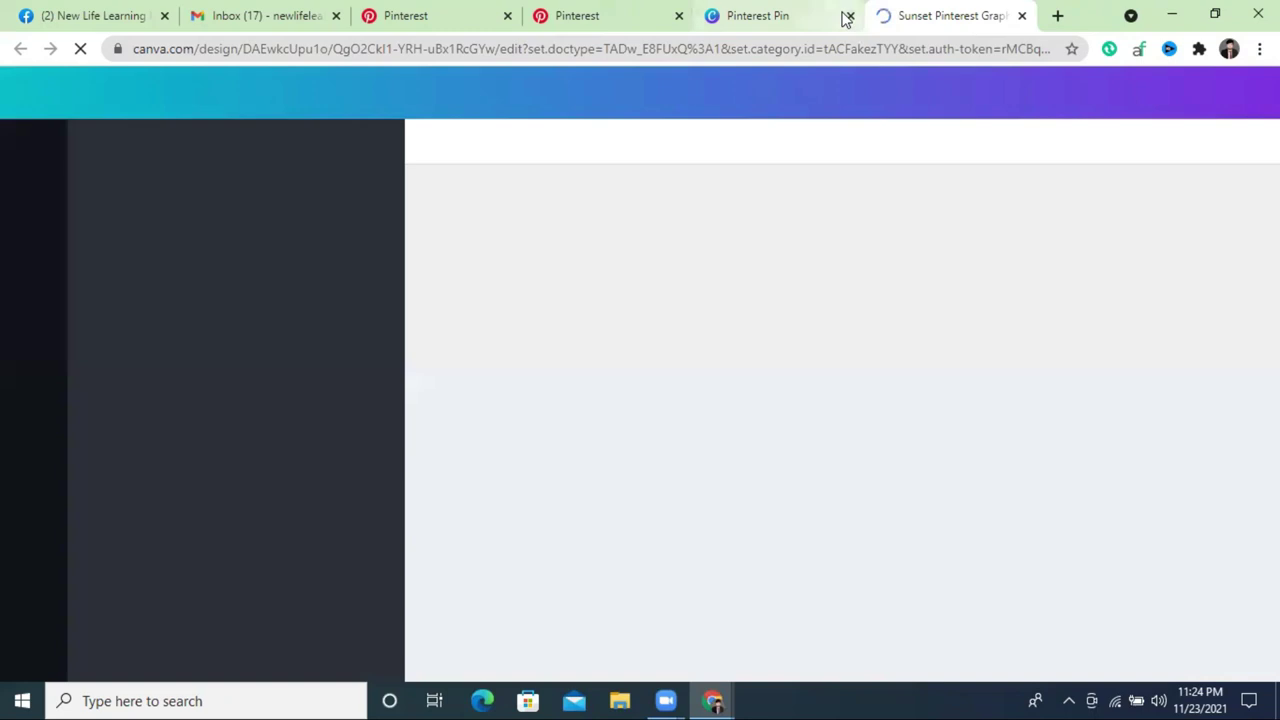
pyautogui.click(845, 18)
pyautogui.click(850, 16)
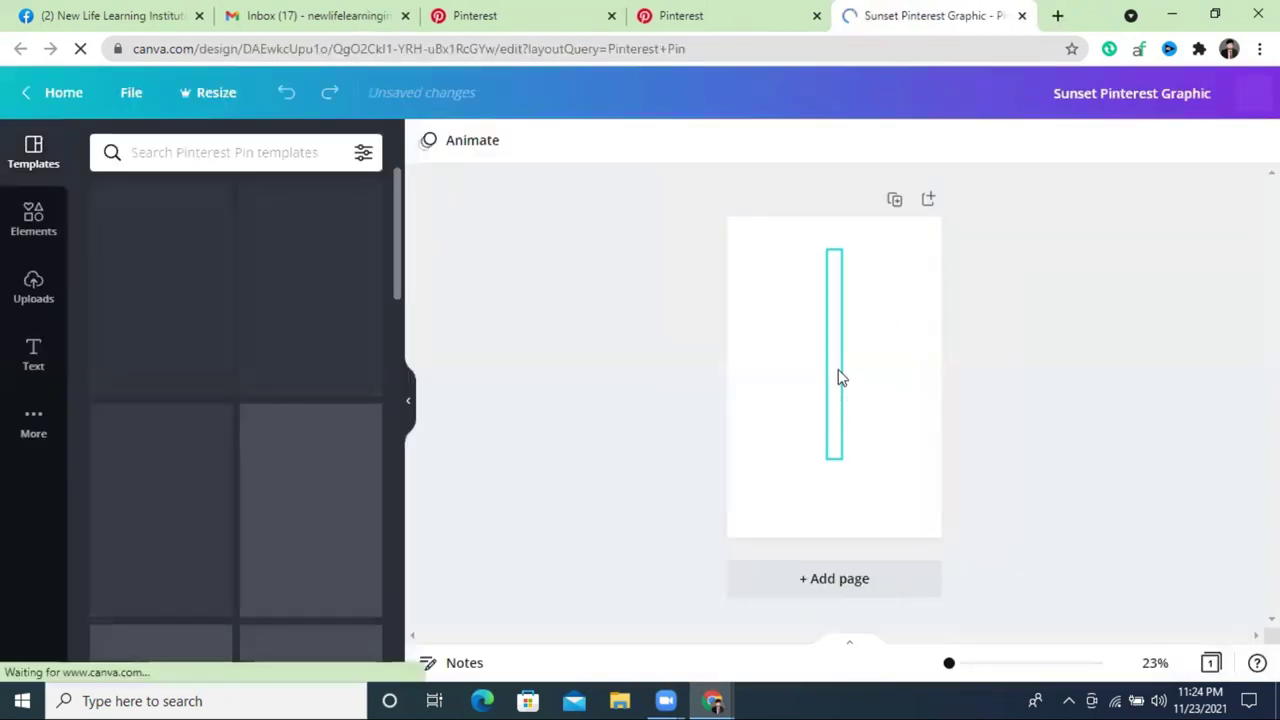
# Widen the vertical SUNSET heading's text box and replace its text with DIGITAL MARKETING COURSE
pyautogui.doubleClick(838, 372)
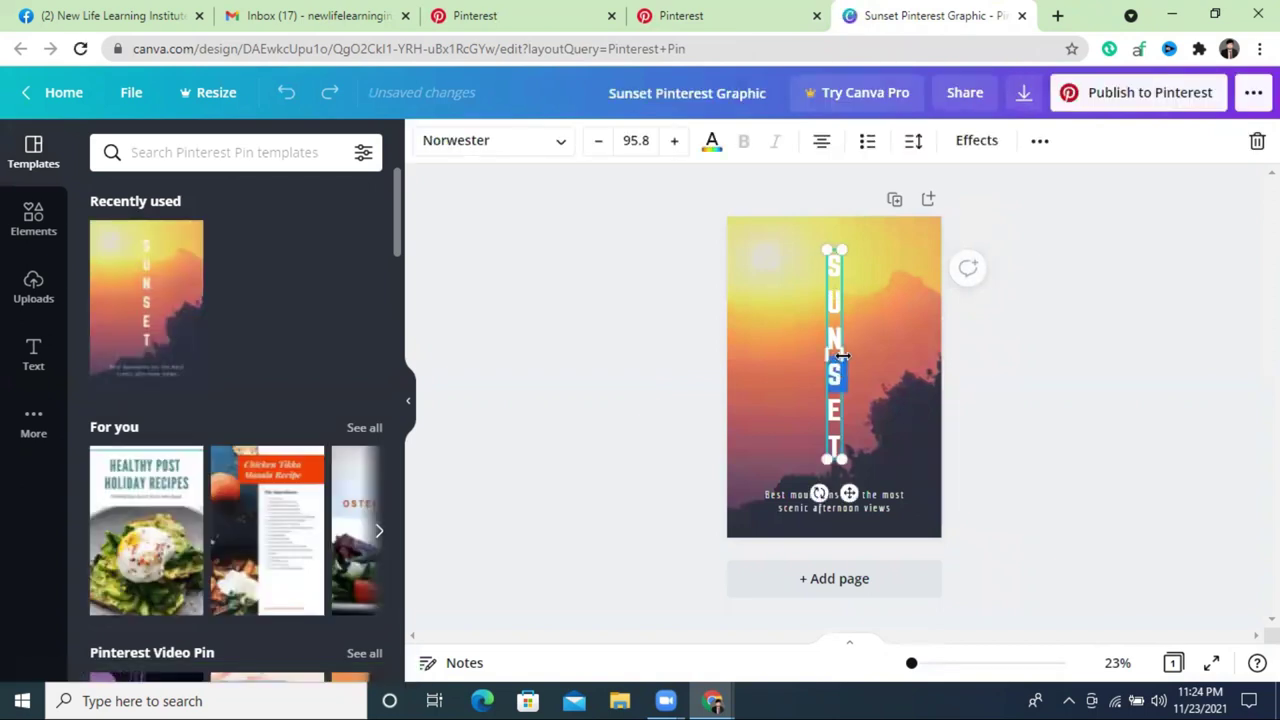
pyautogui.click(838, 337)
pyautogui.doubleClick(831, 268)
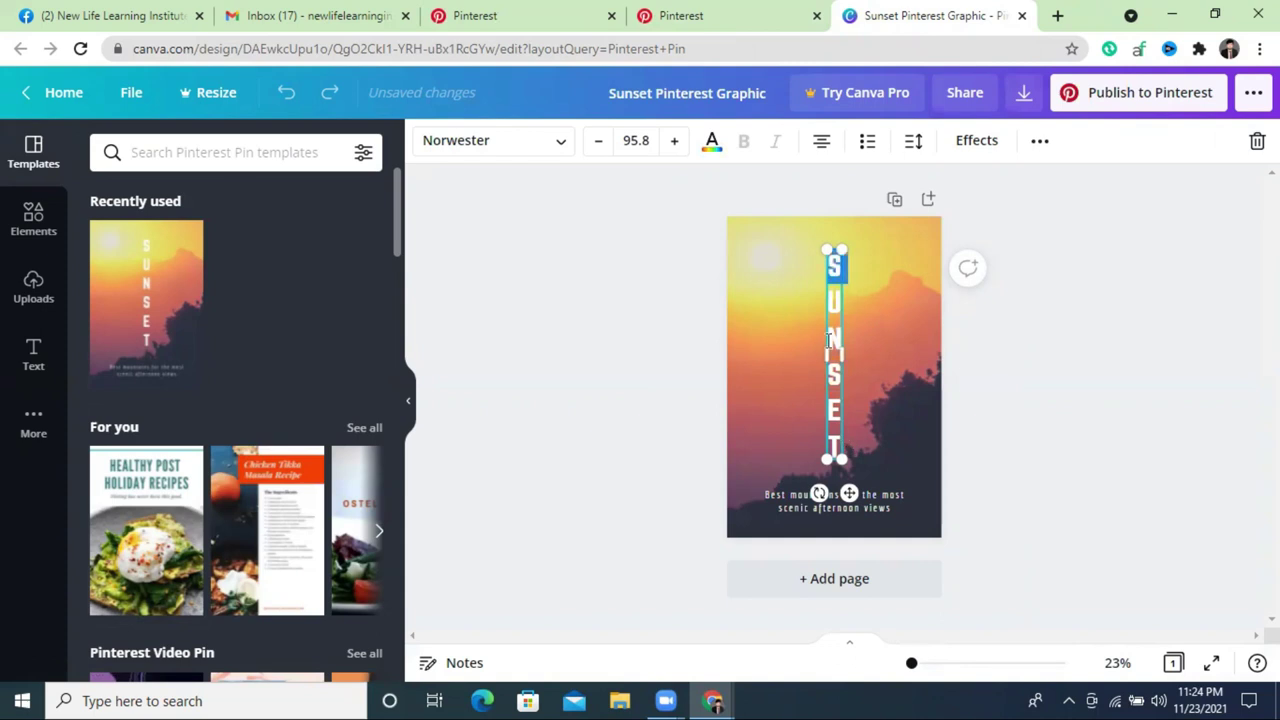
pyautogui.moveTo(841, 352); pyautogui.dragTo(980, 349)
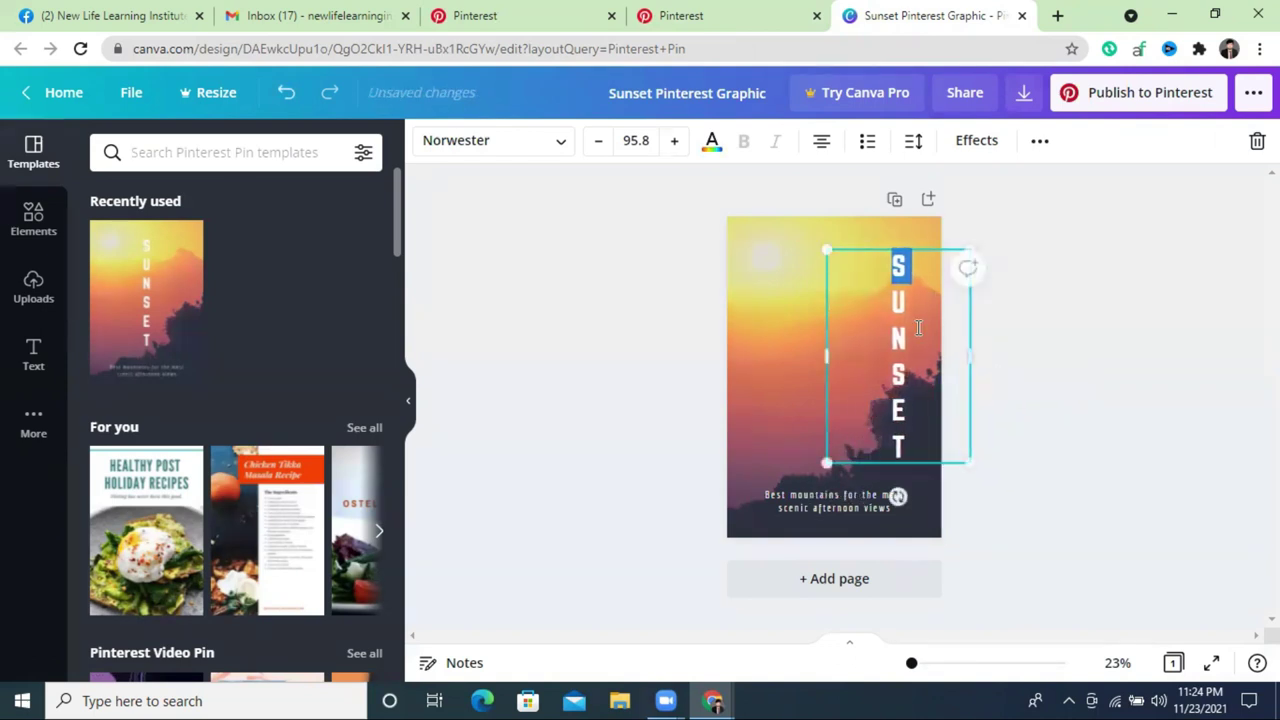
pyautogui.doubleClick(914, 432)
pyautogui.moveTo(914, 432); pyautogui.dragTo(881, 267)
pyautogui.press('BackSpace')
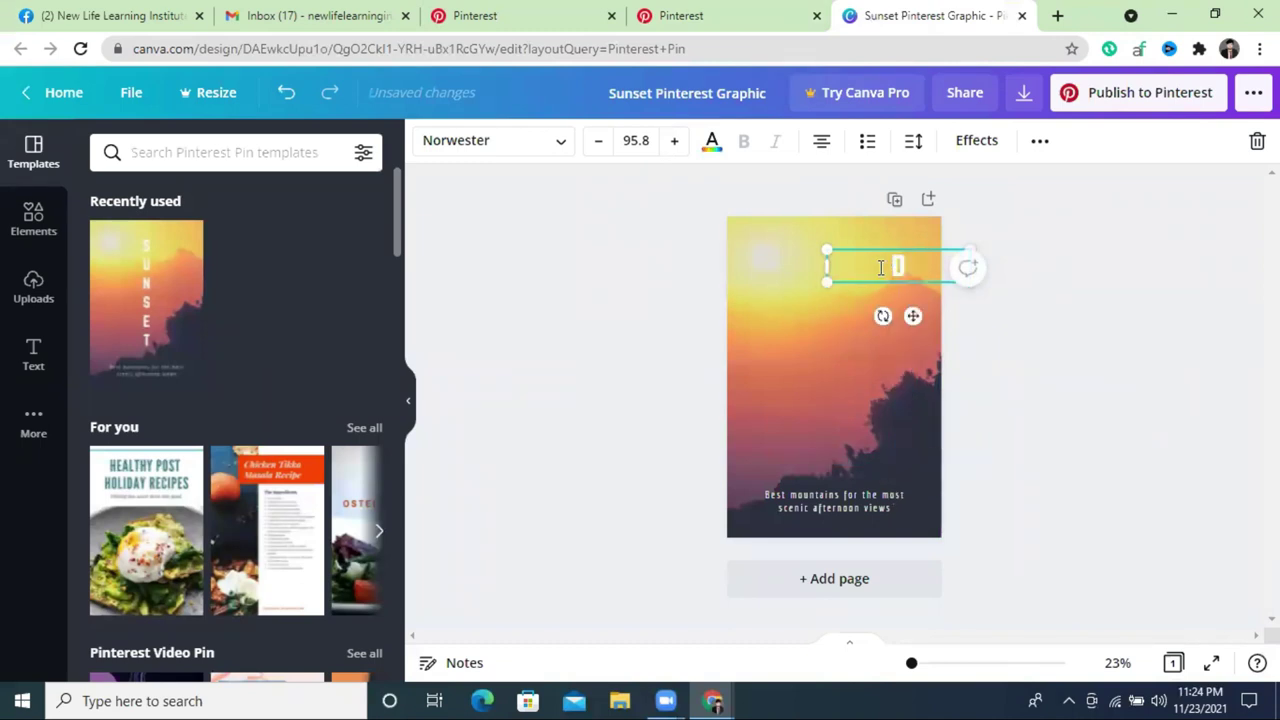
pyautogui.write('DIGITAL MARKETING')
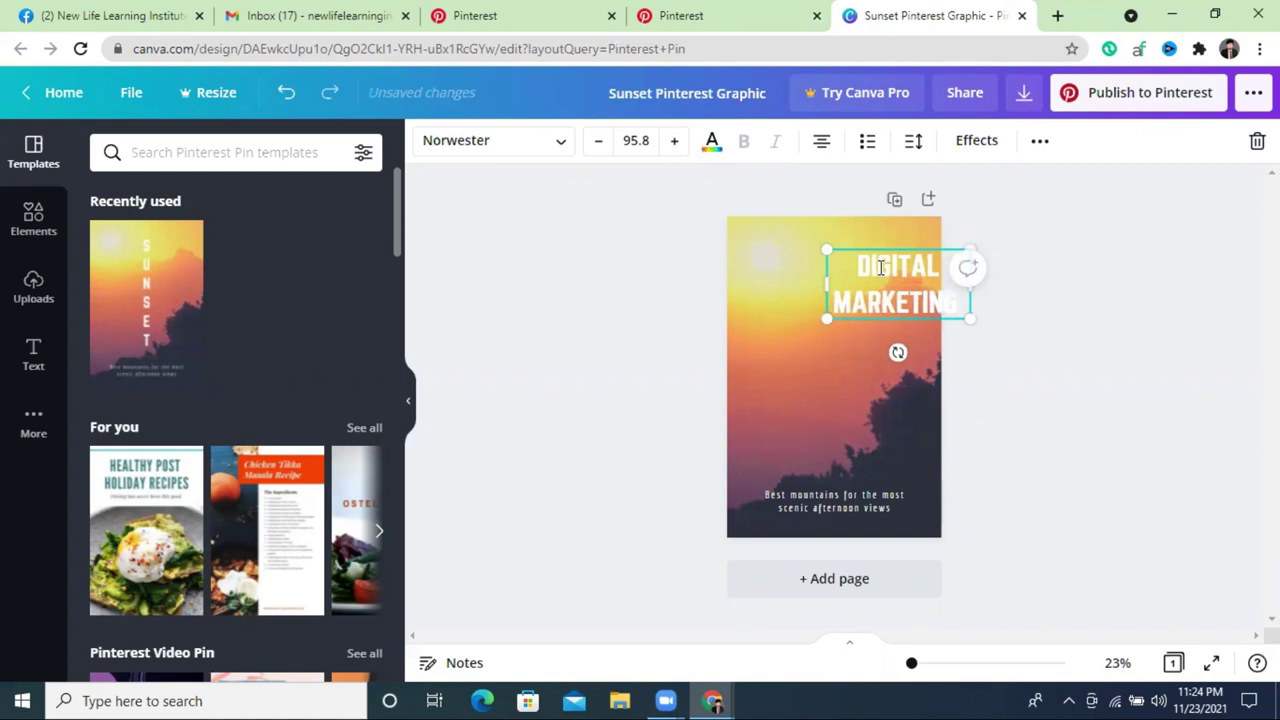
pyautogui.write(' COURSE')
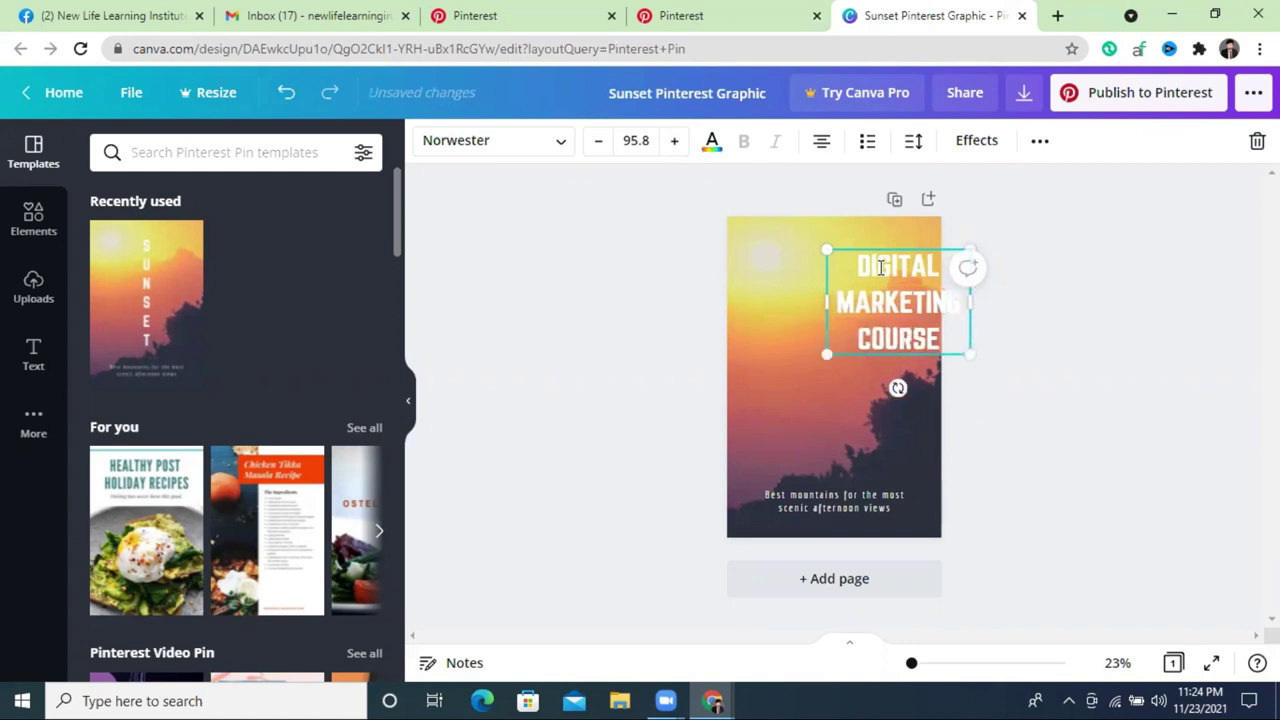
# Move the heading to the middle of the Pin and remove the "Best mountains for the most scenic afternoon views" caption
pyautogui.click(1155, 385)
pyautogui.moveTo(924, 328); pyautogui.dragTo(816, 357)
pyautogui.click(838, 502)
pyautogui.click(821, 339)
pyautogui.click(855, 503)
pyautogui.moveTo(855, 503); pyautogui.dragTo(1120, 355)
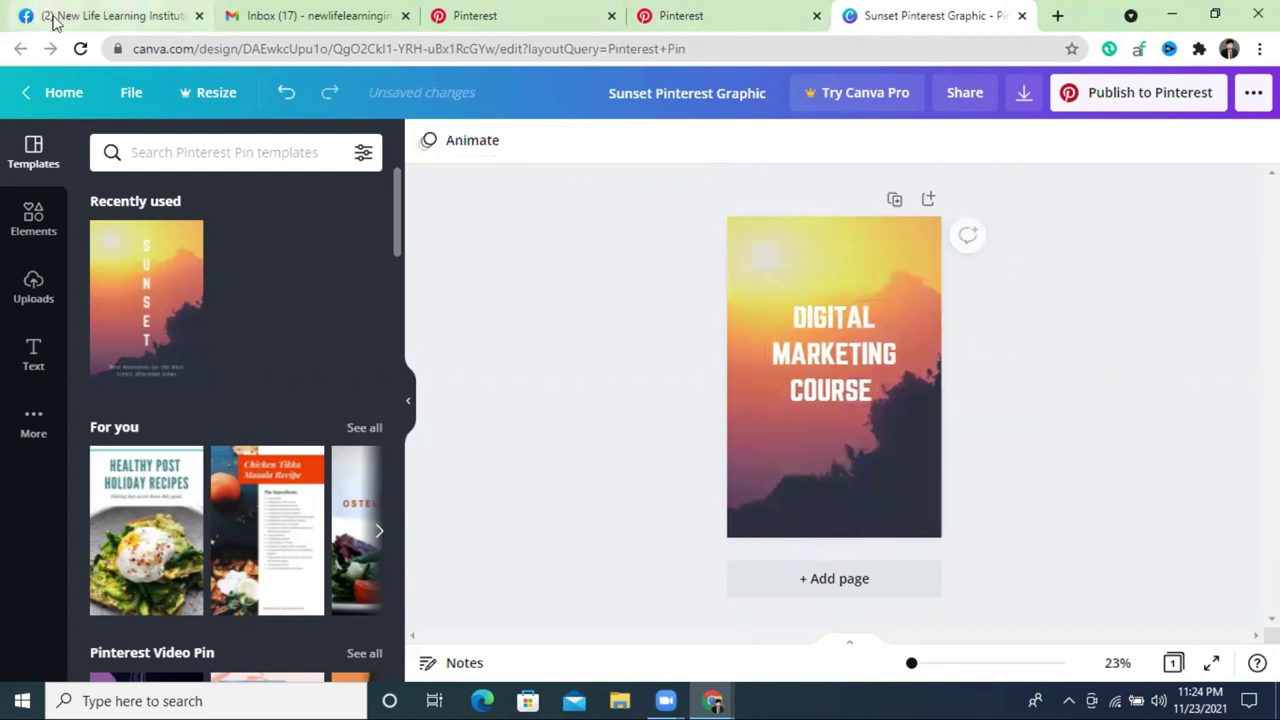
# Switch to the Gmail inbox, open Pinterest's "Please confirm your email" message and confirm the account's email address
pyautogui.click(127, 10)
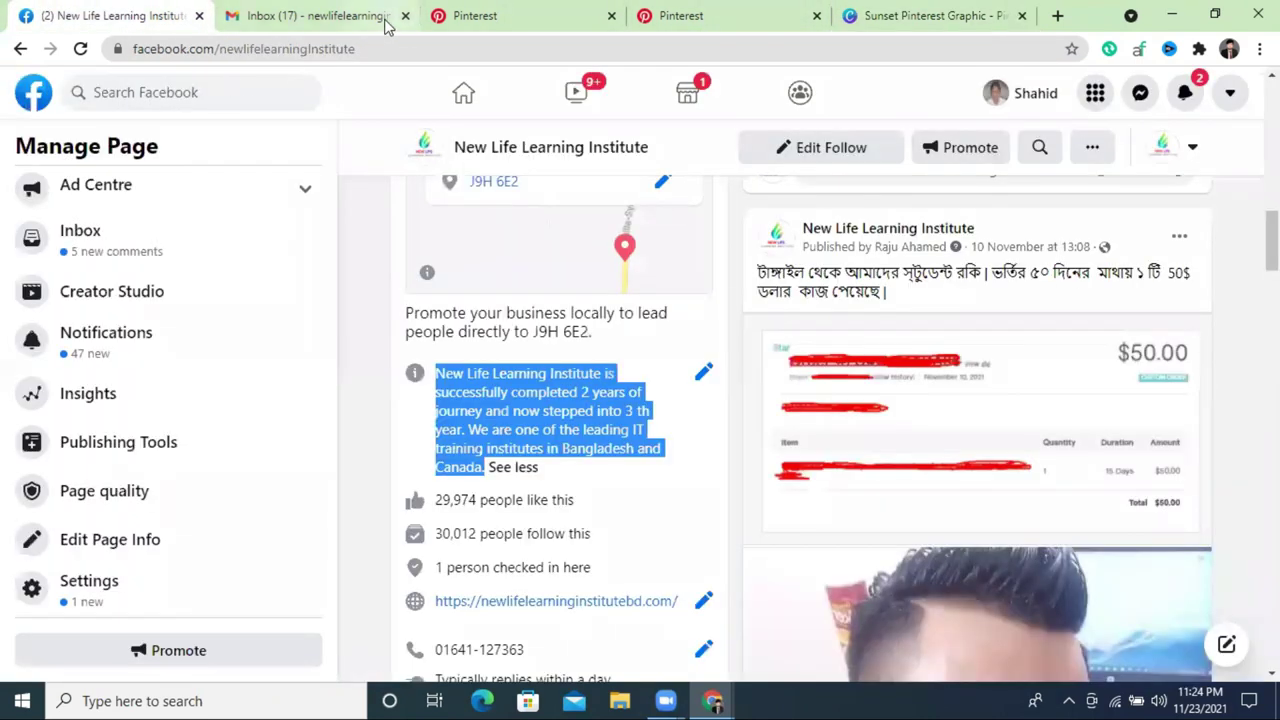
pyautogui.click(337, 17)
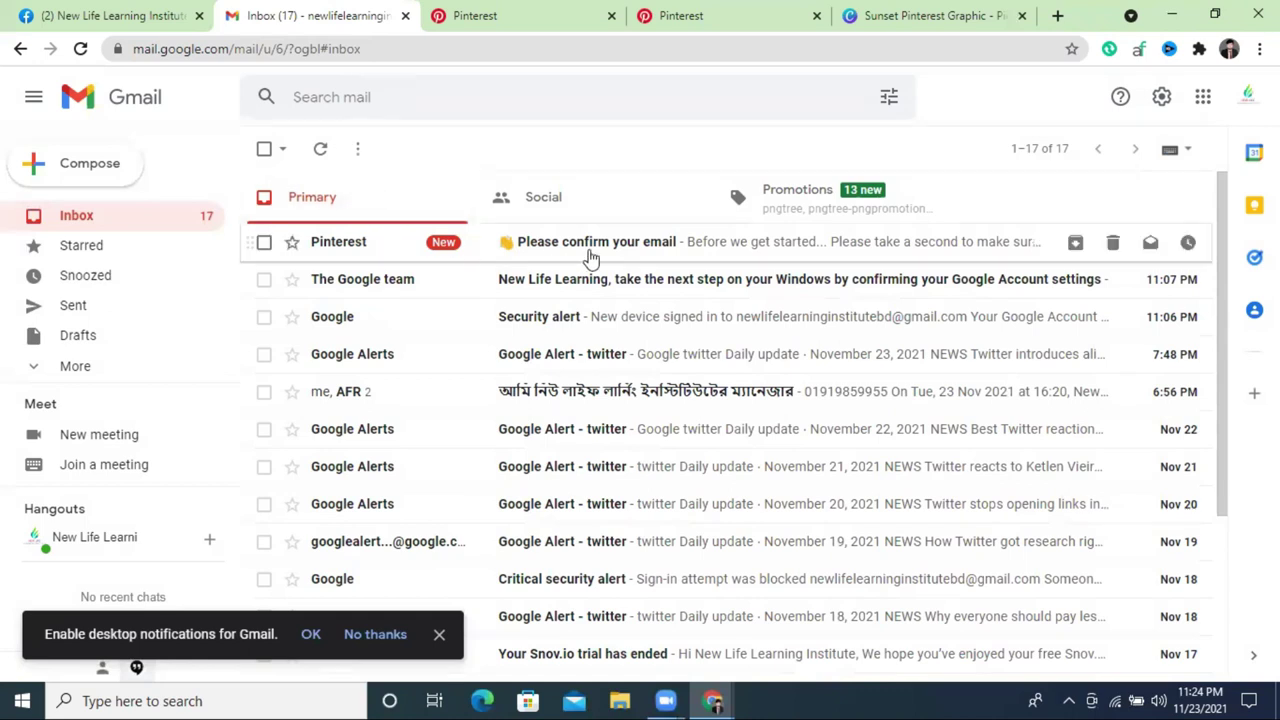
pyautogui.click(590, 253)
pyautogui.scroll(-1, 891, 409)
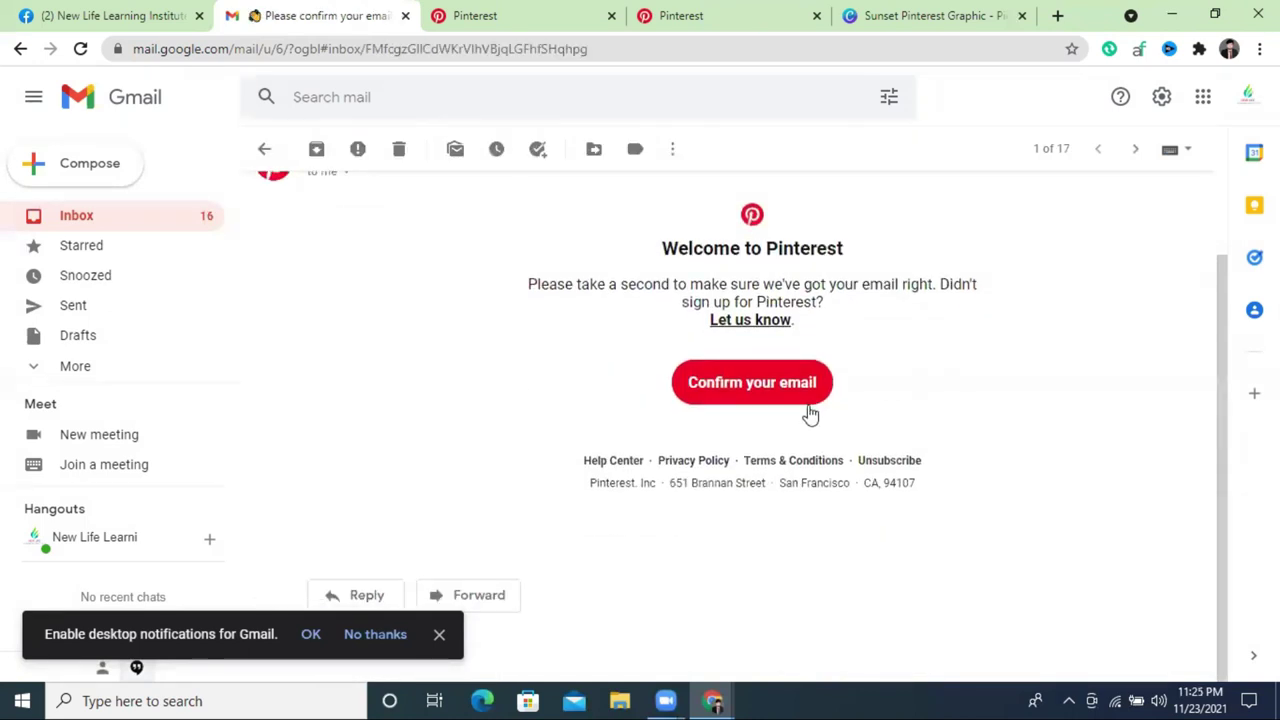
pyautogui.scroll(1, 860, 412)
pyautogui.click(708, 496)
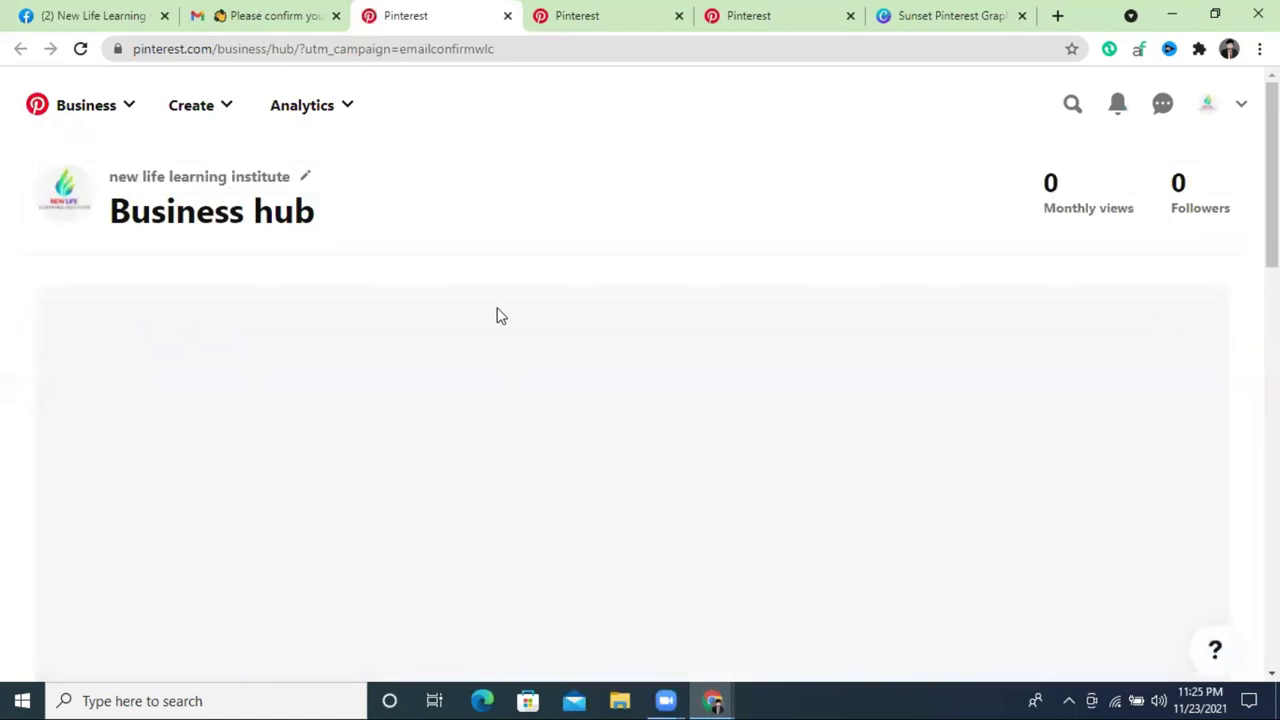
# Close the Pinterest business hub page and the Gmail confirmation message
pyautogui.scroll(-3, 774, 371)
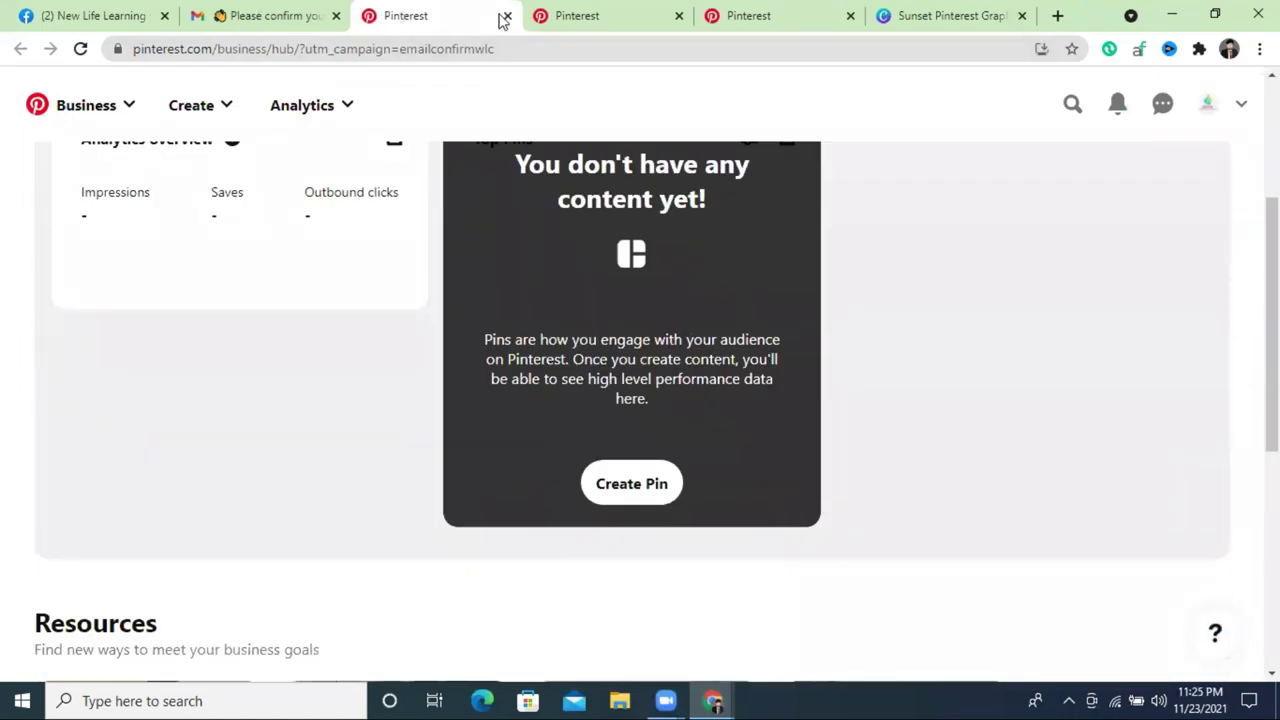
pyautogui.click(506, 18)
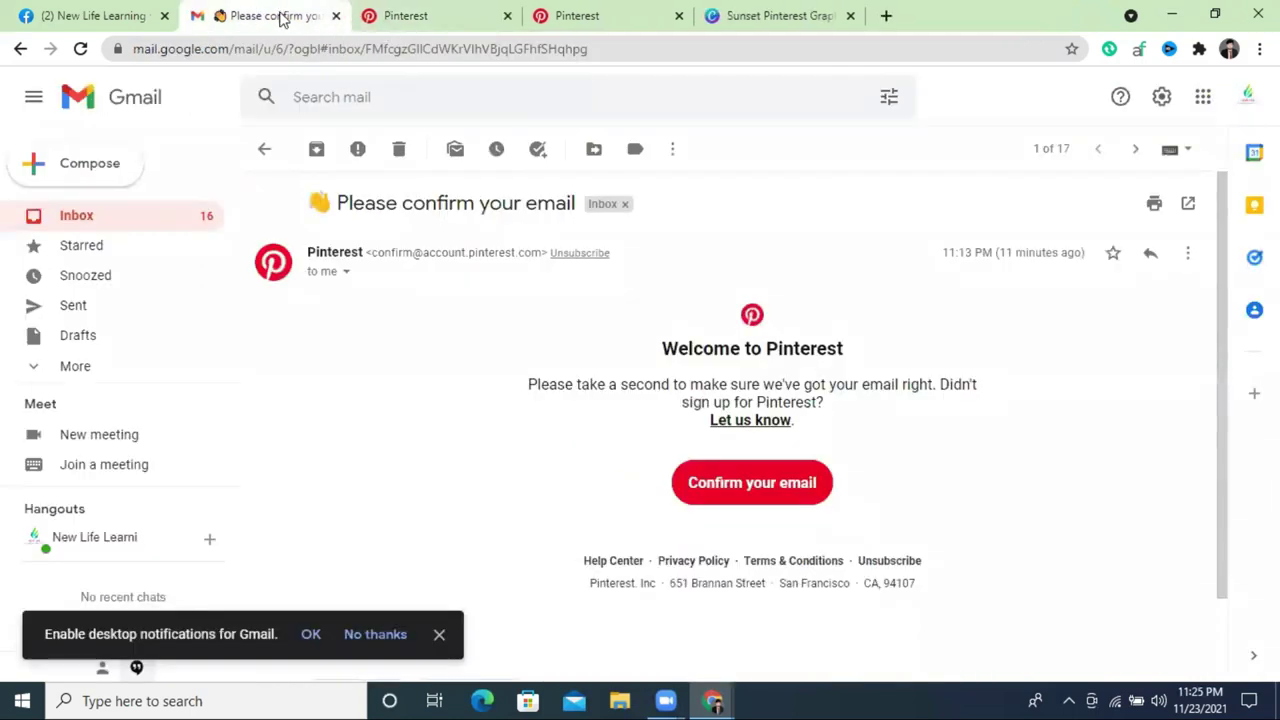
pyautogui.click(336, 17)
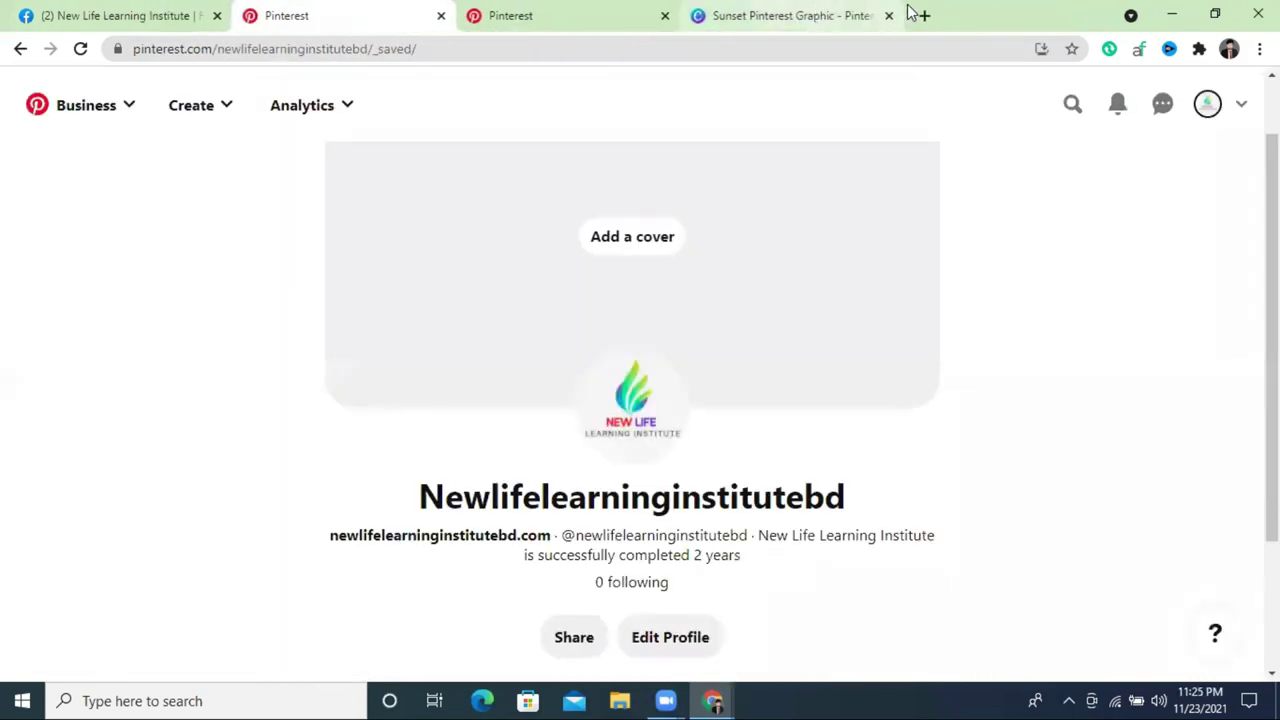
# Open Google Translate and dictate a Bengali message inviting learners to join the new digital marketing batch starting in December
pyautogui.click(922, 15)
pyautogui.click(160, 77)
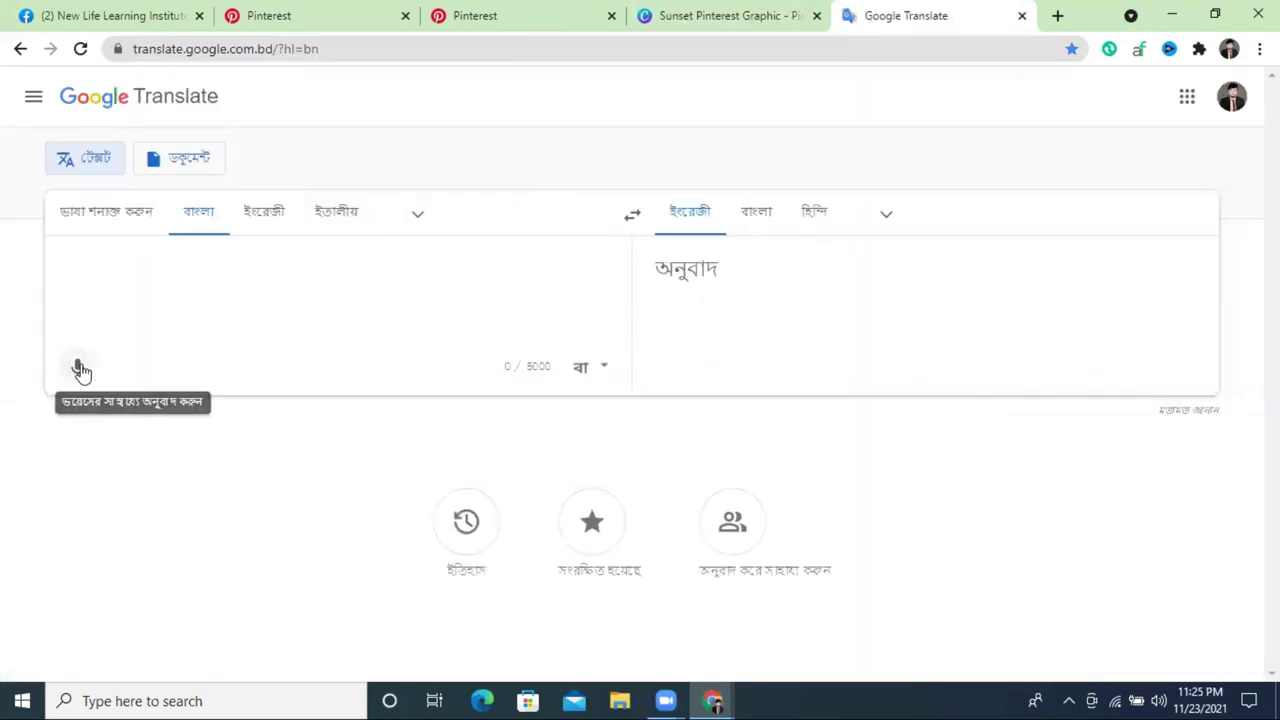
pyautogui.click(81, 370)
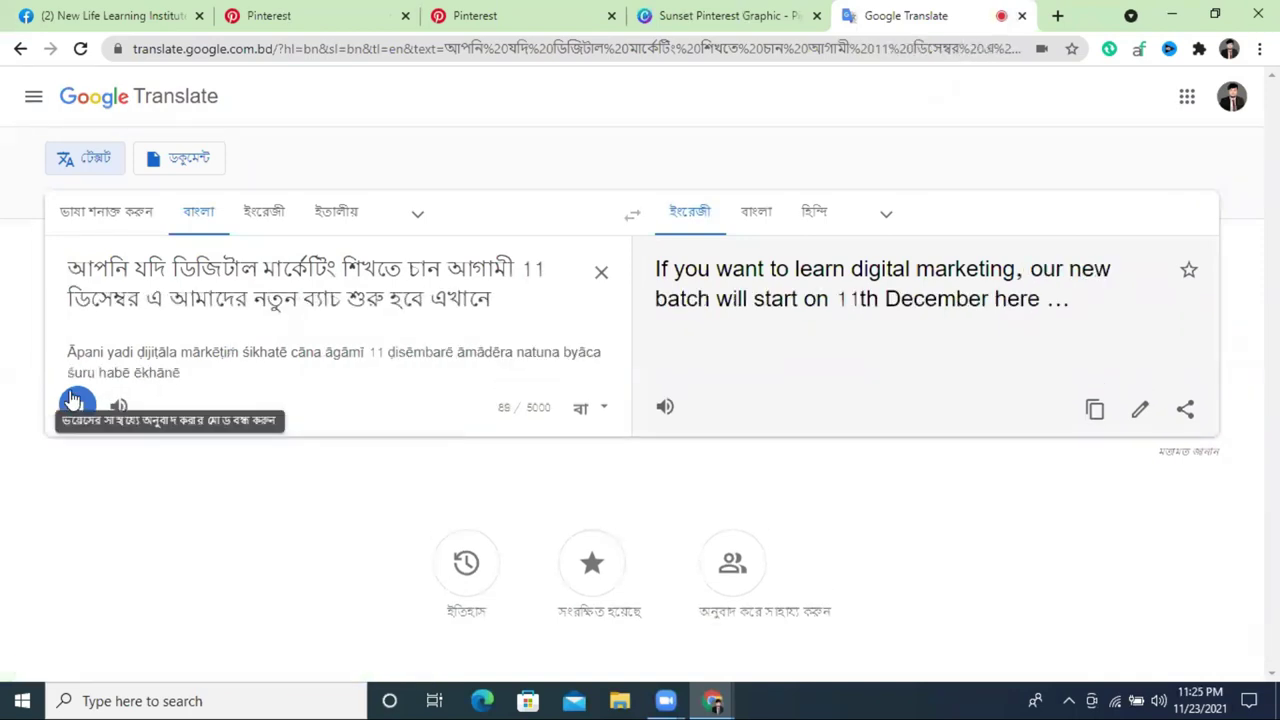
pyautogui.click(78, 408)
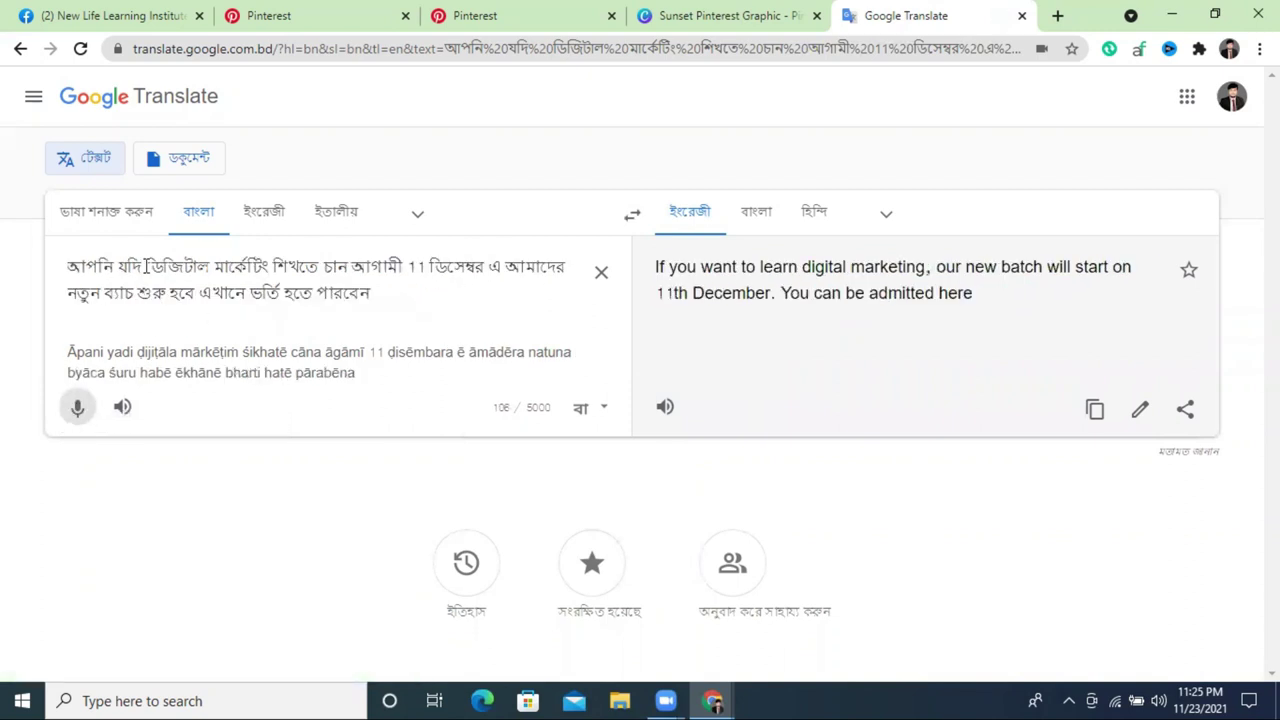
# Punctuate the Bengali text with "।" after চান, হবে and পারবেন, and set the date to 1 ডিসেম্বর
pyautogui.click(350, 268)
pyautogui.write('.')
pyautogui.press('BackSpace')
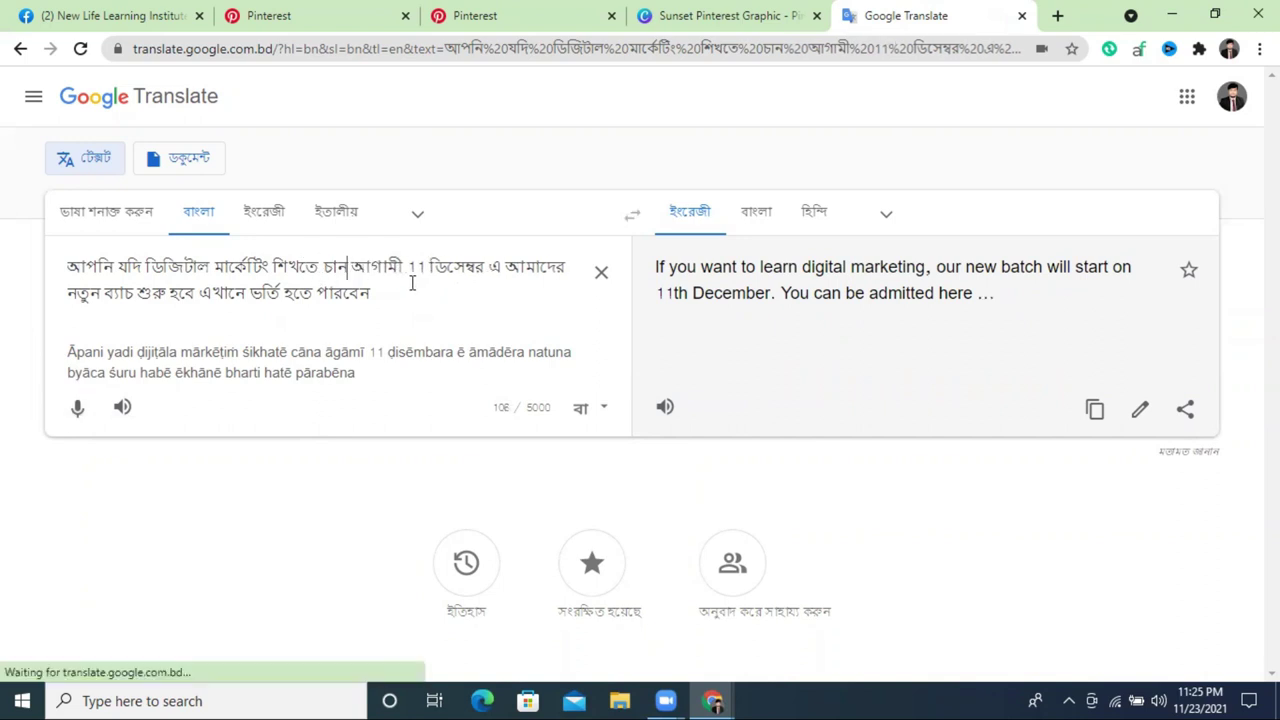
pyautogui.write('।')
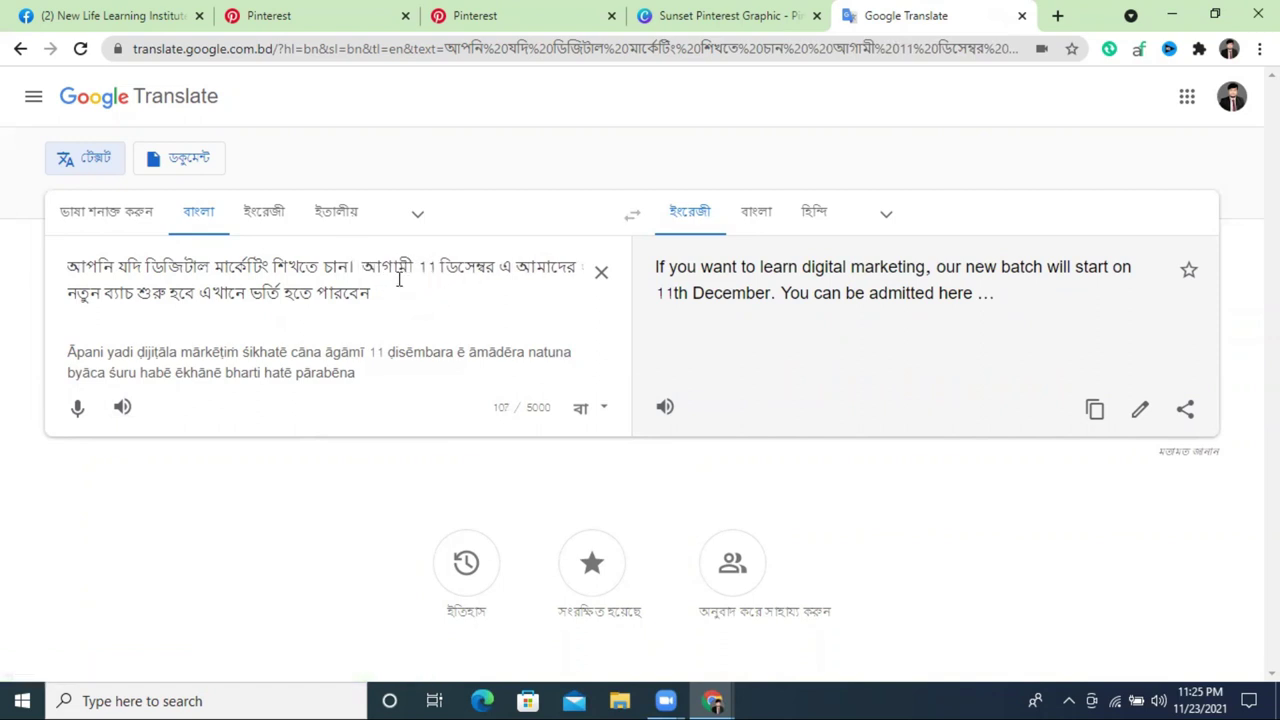
pyautogui.press('BackSpace')
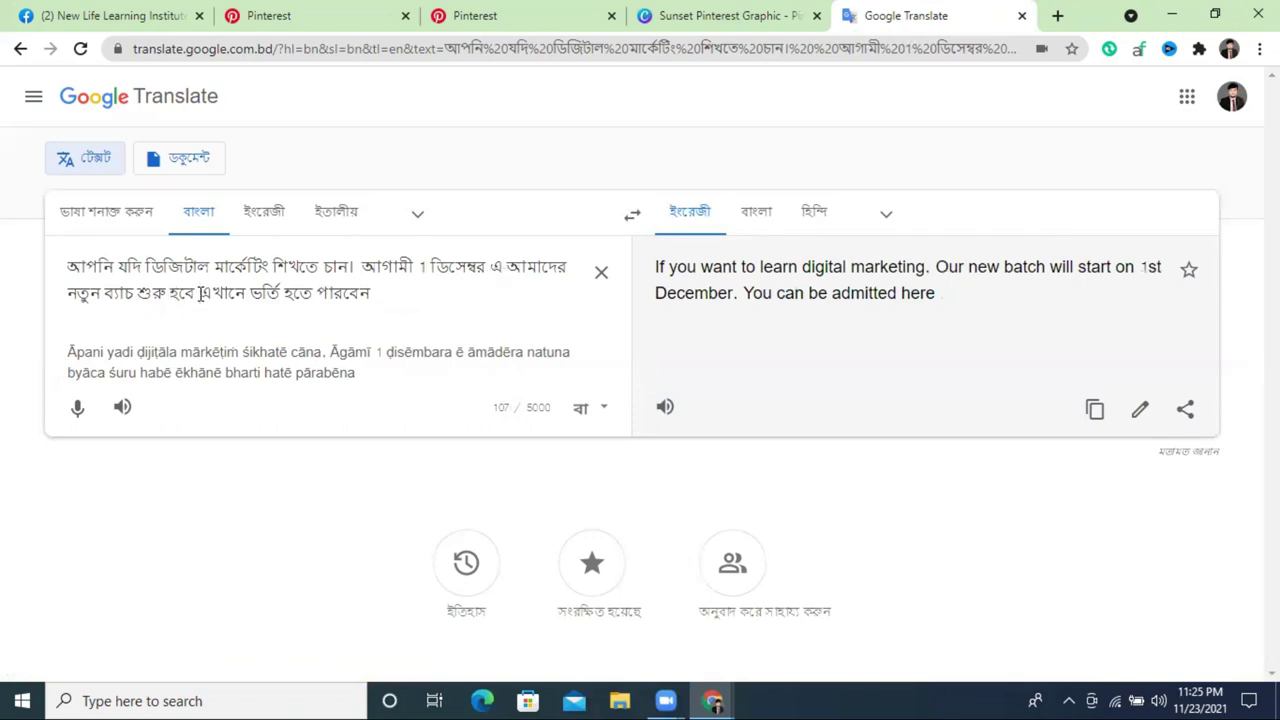
pyautogui.write('।')
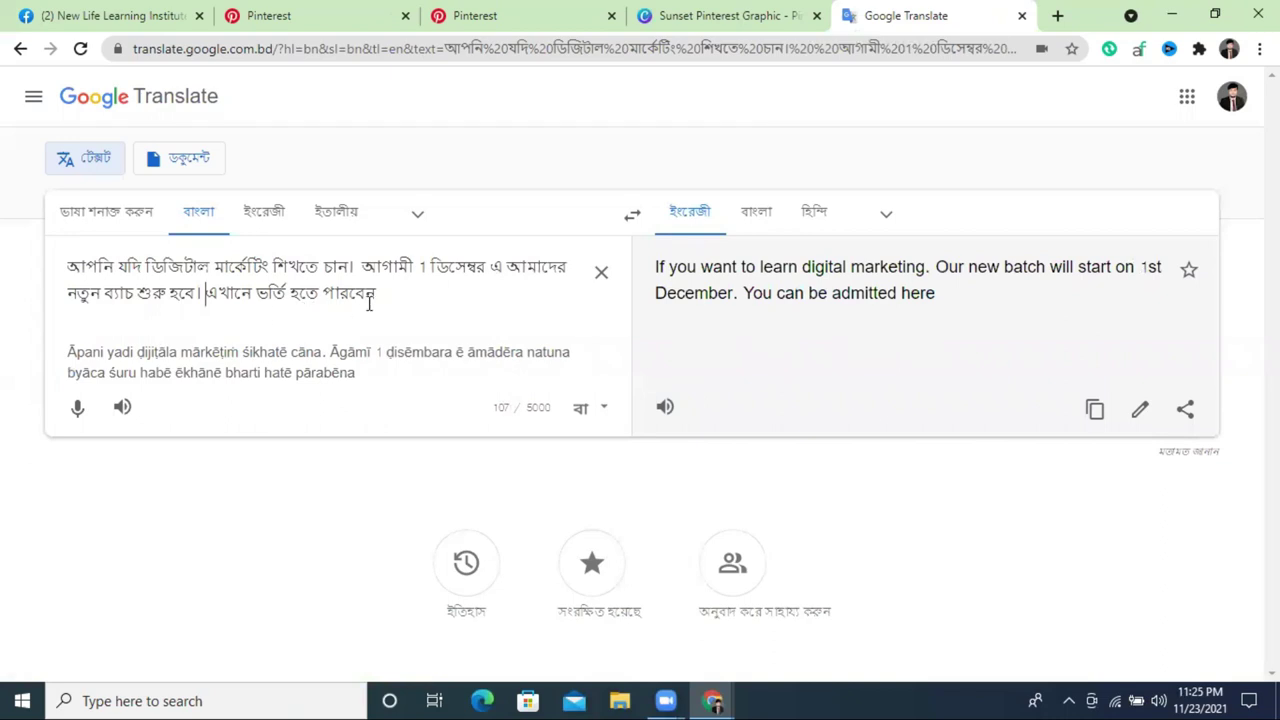
# Cut the whole Bengali message from the translation source text
pyautogui.tripleClick(334, 267)
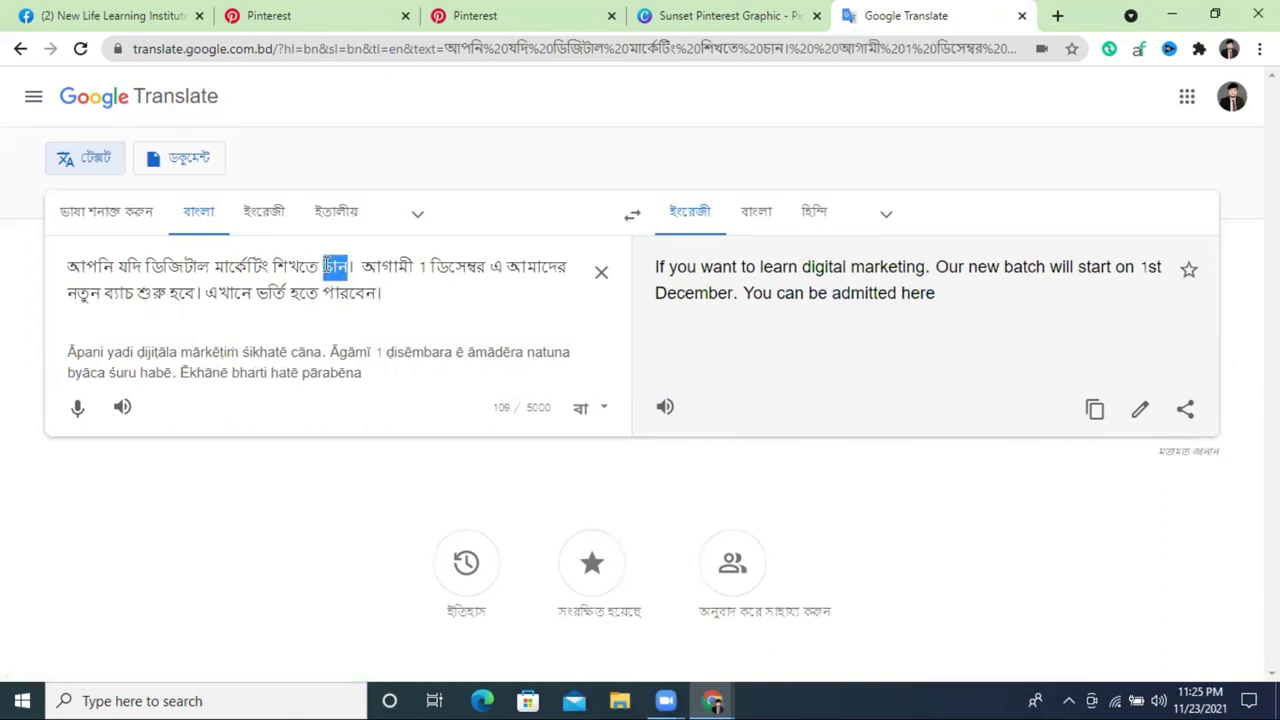
pyautogui.rightClick(325, 261)
pyautogui.click(388, 313)
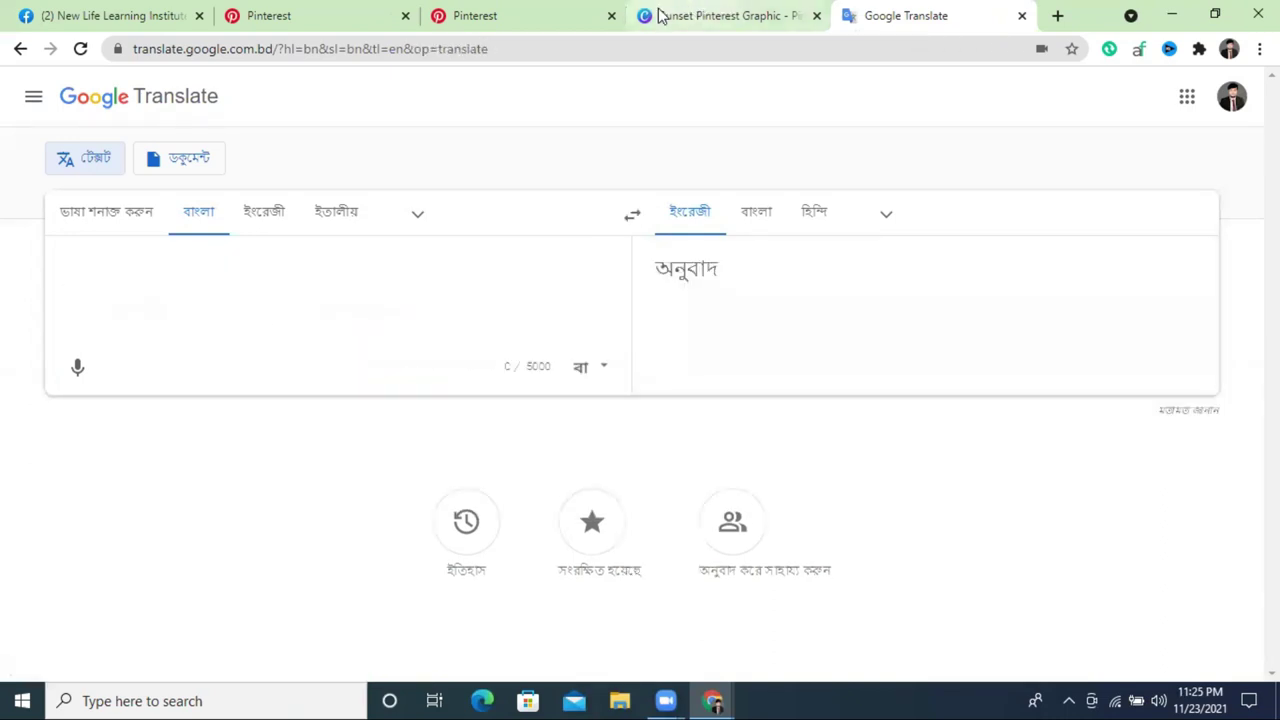
# Switch to the Canva pin design, duplicate the DIGITAL MARKETING COURSE heading and place the copy below the original
pyautogui.click(683, 10)
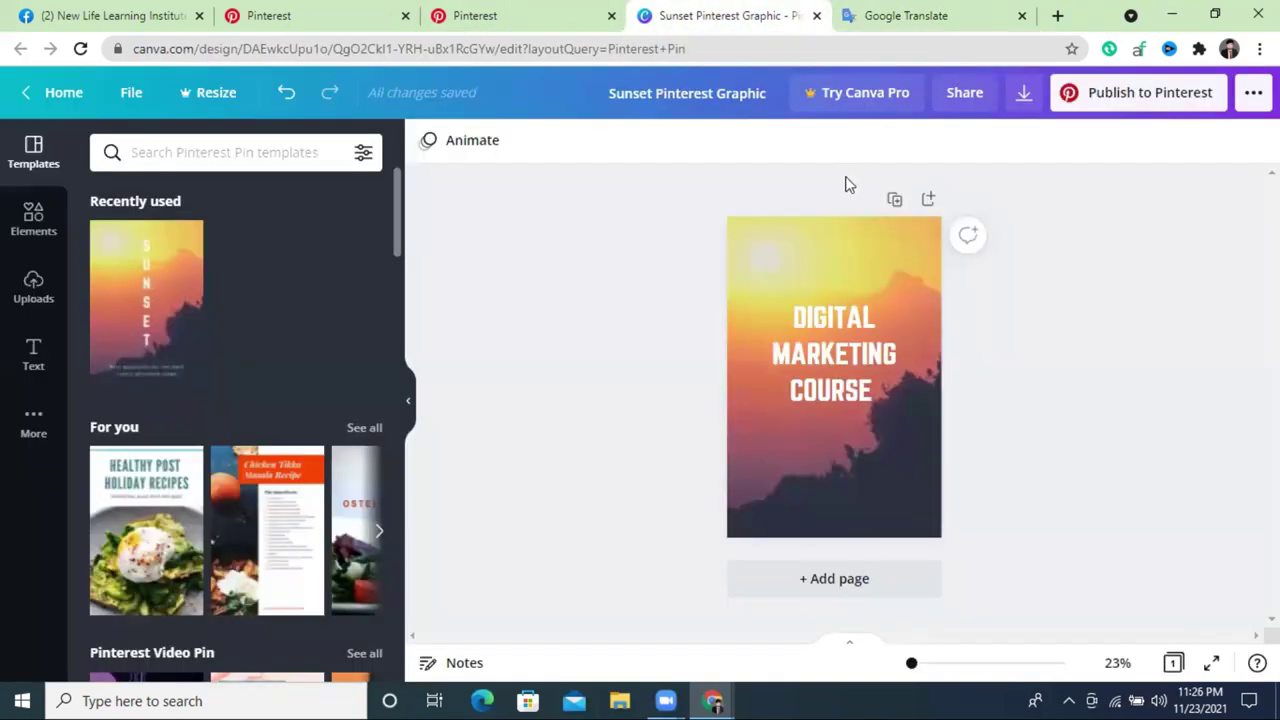
pyautogui.click(886, 13)
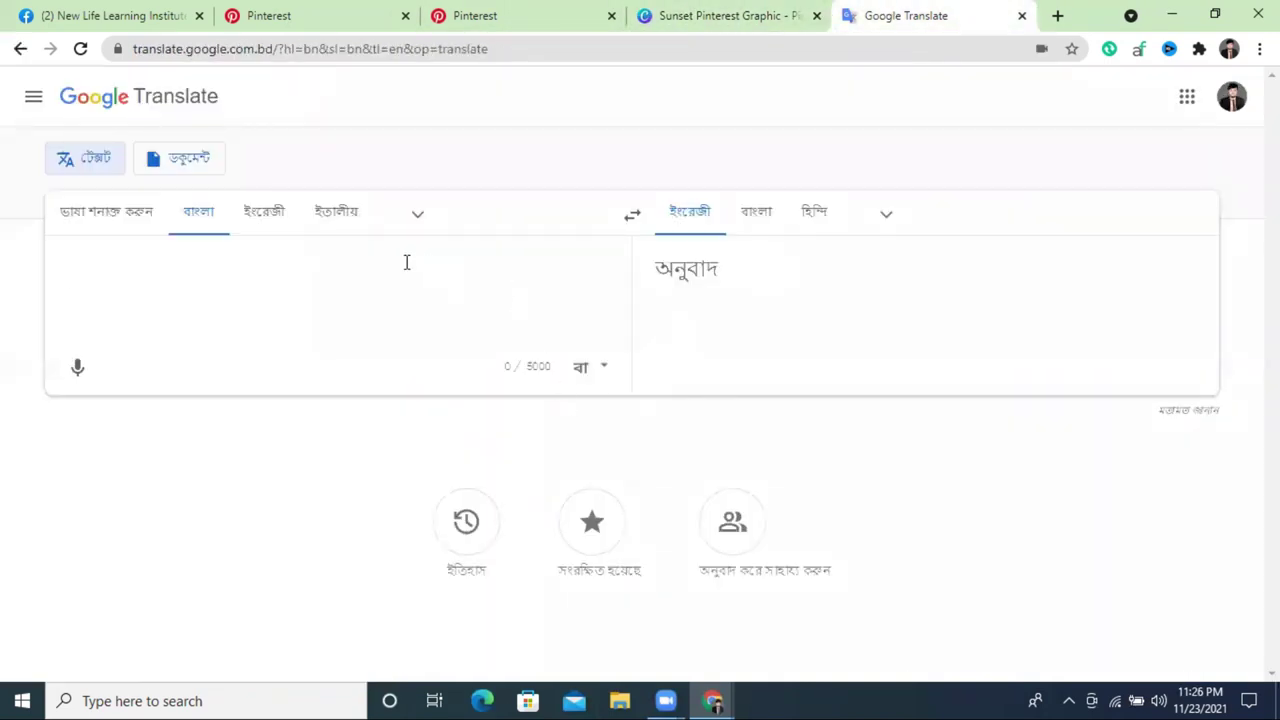
pyautogui.click(665, 13)
pyautogui.click(830, 360)
pyautogui.click(1040, 143)
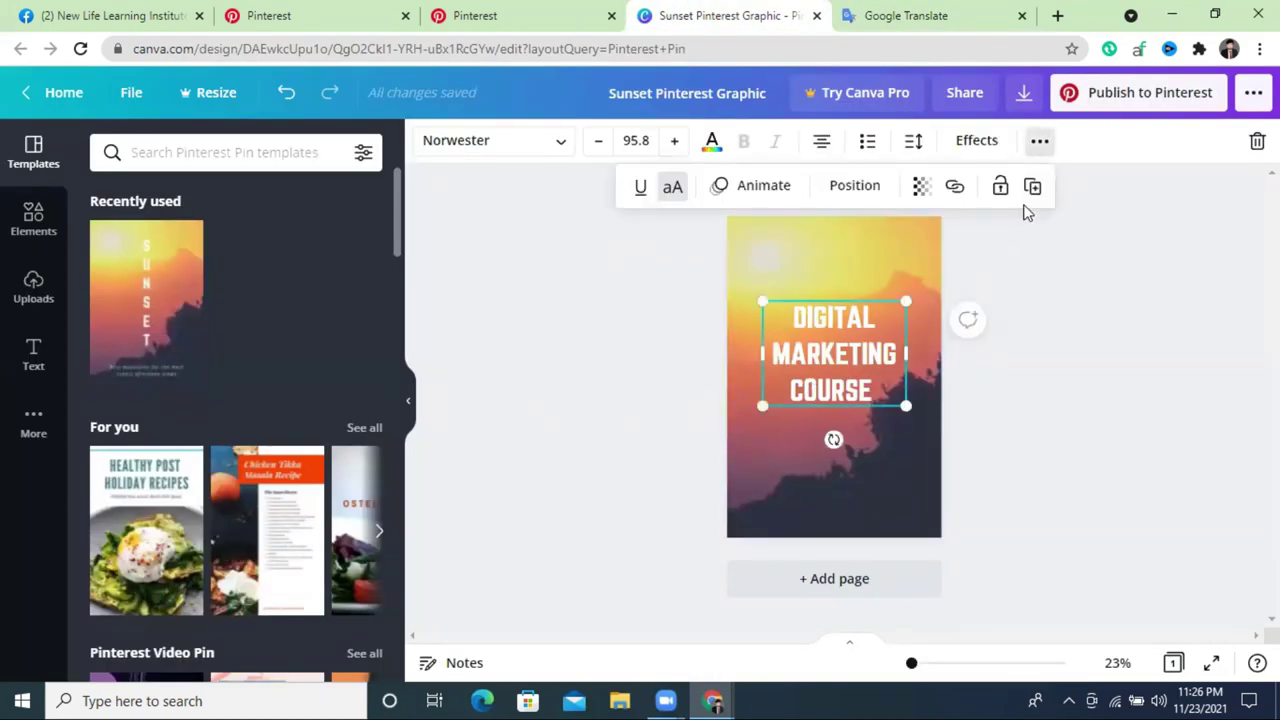
pyautogui.click(1030, 186)
pyautogui.moveTo(846, 322); pyautogui.dragTo(807, 436)
# Replace the duplicated heading's text with the cut Bengali message and widen its text box to four lines
pyautogui.doubleClick(819, 462)
pyautogui.hotkey('ctrl', 'v')
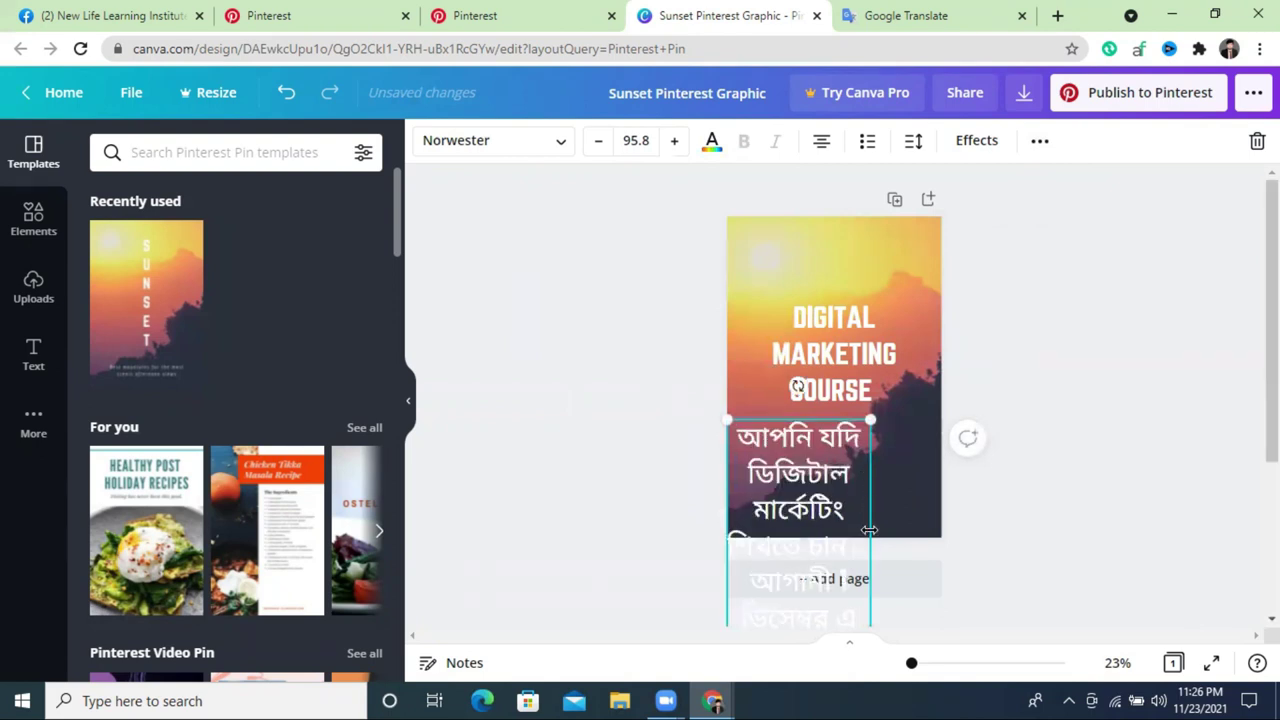
pyautogui.moveTo(871, 500); pyautogui.dragTo(1100, 410)
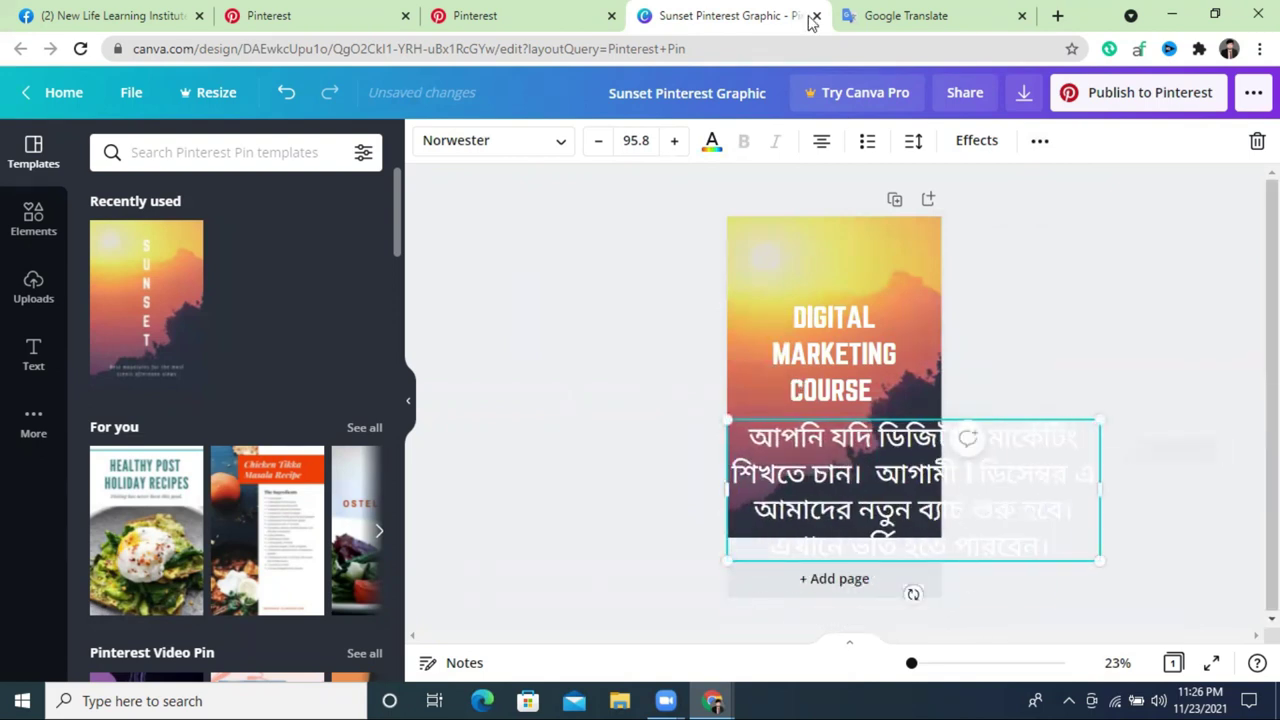
# In Google Translate, enter the Bengali numeral ১, copy it, and return to the Canva design
pyautogui.click(885, 14)
pyautogui.write('১')
pyautogui.moveTo(200, 297); pyautogui.dragTo(51, 286)
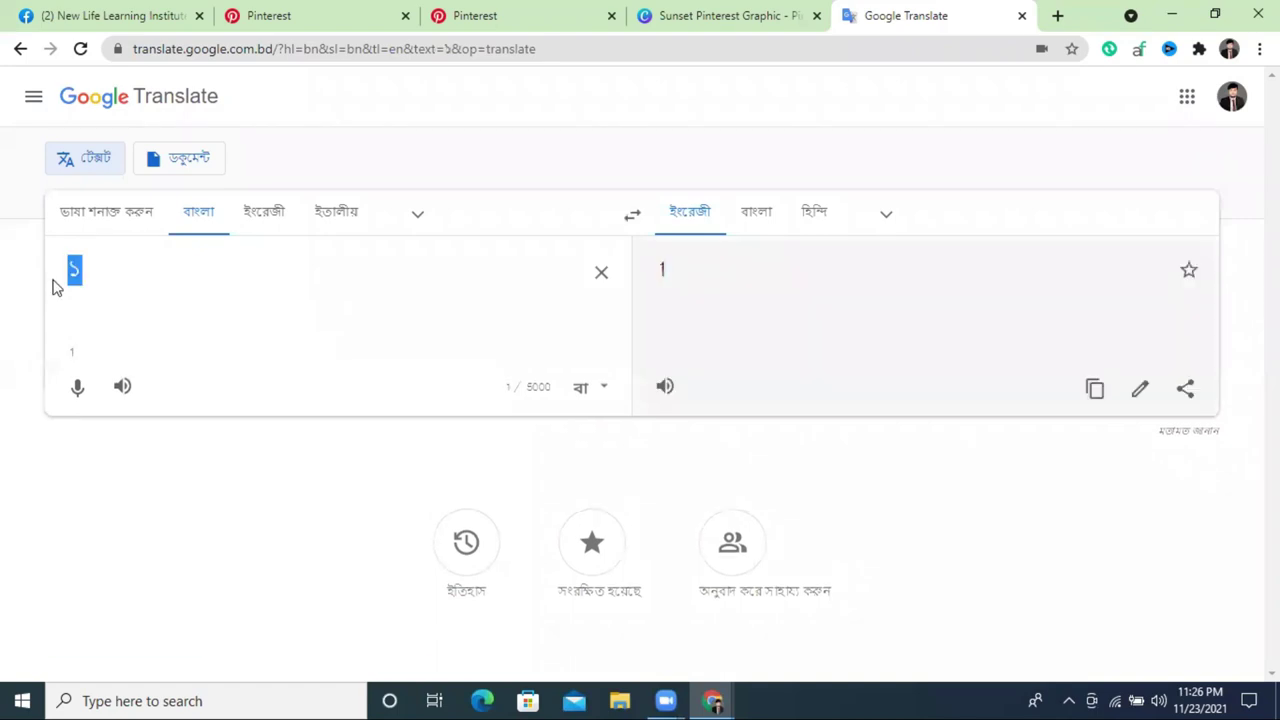
pyautogui.rightClick(96, 274)
pyautogui.click(157, 320)
pyautogui.click(686, 12)
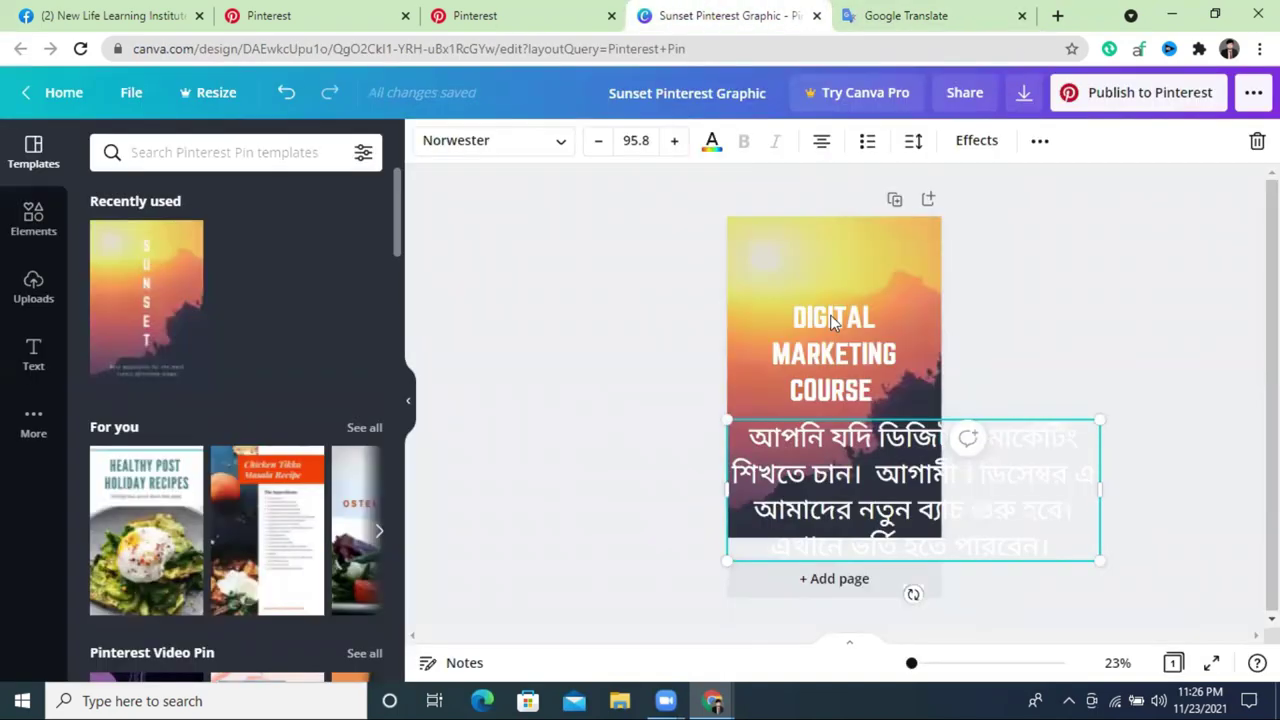
# Replace the numeral 1 in the Bengali paragraph with ১ and scale the paragraph down to font size 52.5
pyautogui.moveTo(1110, 556); pyautogui.dragTo(956, 506)
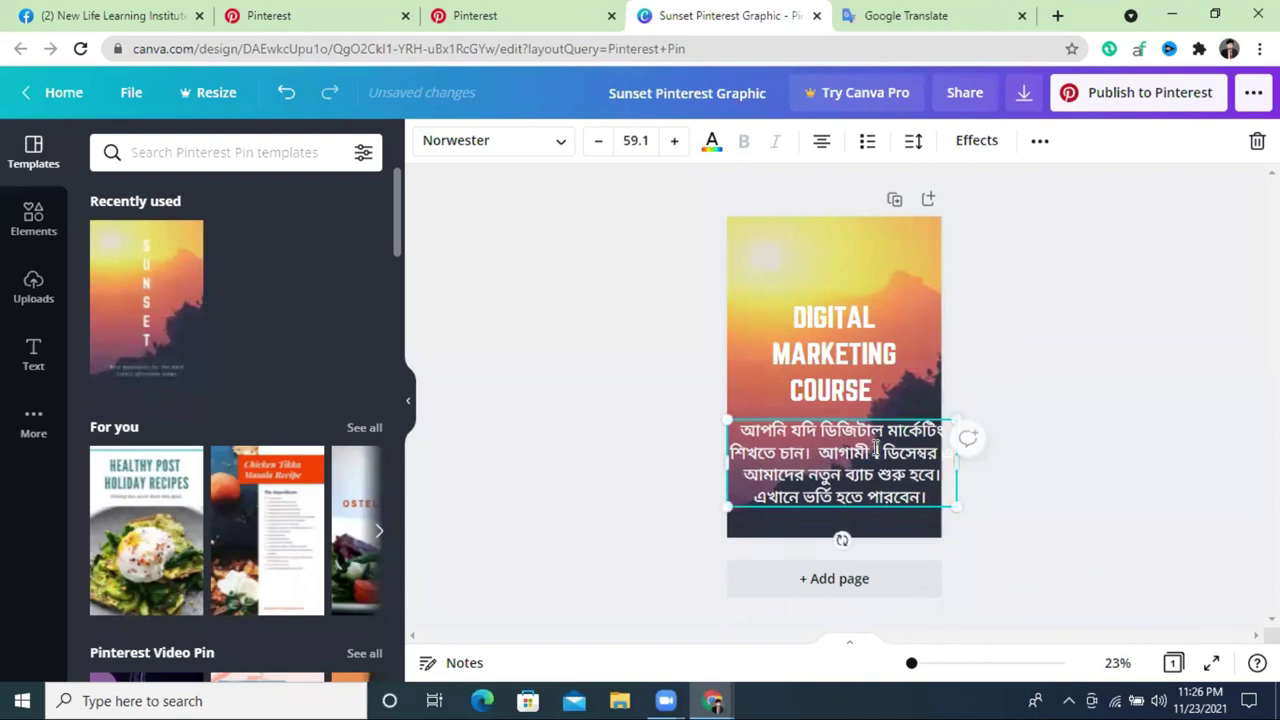
pyautogui.hotkey('ctrl', 'v')
pyautogui.click(1051, 482)
pyautogui.click(872, 466)
pyautogui.click(946, 514)
pyautogui.click(925, 512)
pyautogui.moveTo(957, 510); pyautogui.dragTo(944, 512)
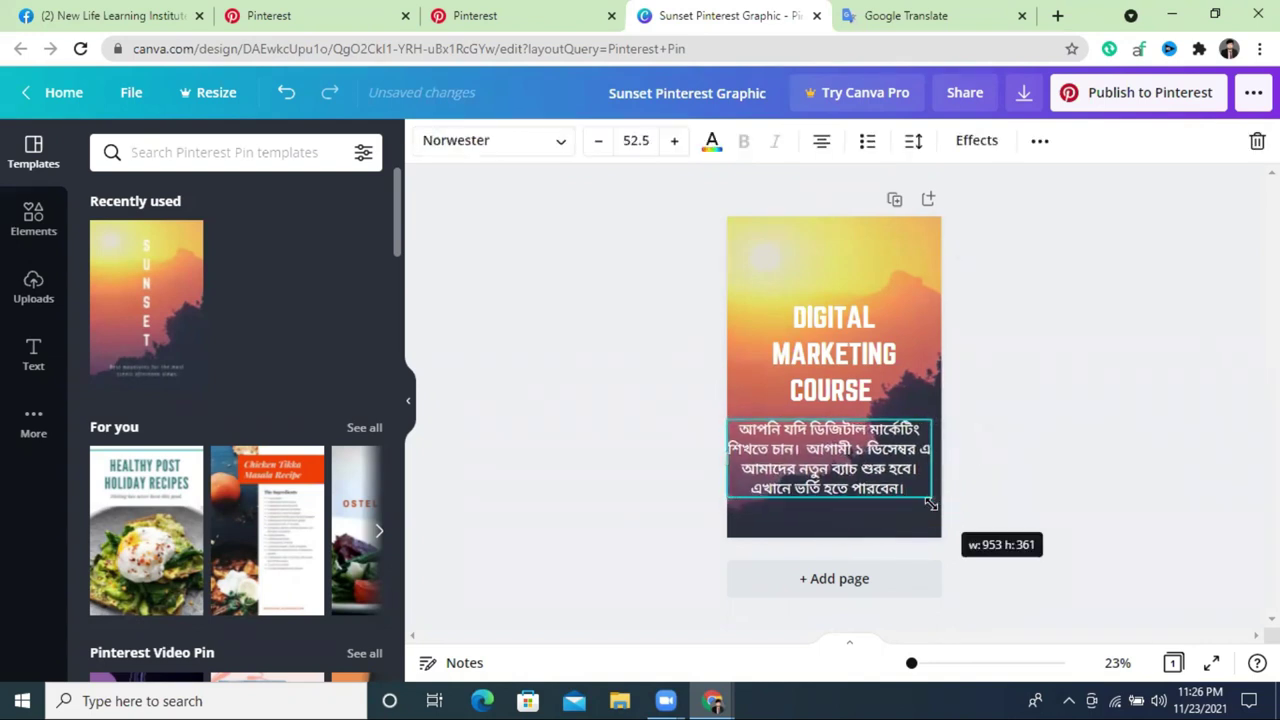
# Move the Bengali paragraph down near the pin's lower edge and the heading up toward the sun
pyautogui.moveTo(836, 465); pyautogui.dragTo(842, 480)
pyautogui.click(828, 349)
pyautogui.moveTo(828, 349); pyautogui.dragTo(822, 304)
# Narrow the Bengali text box so it wraps onto five lines, and move it up slightly within the pin
pyautogui.click(826, 444)
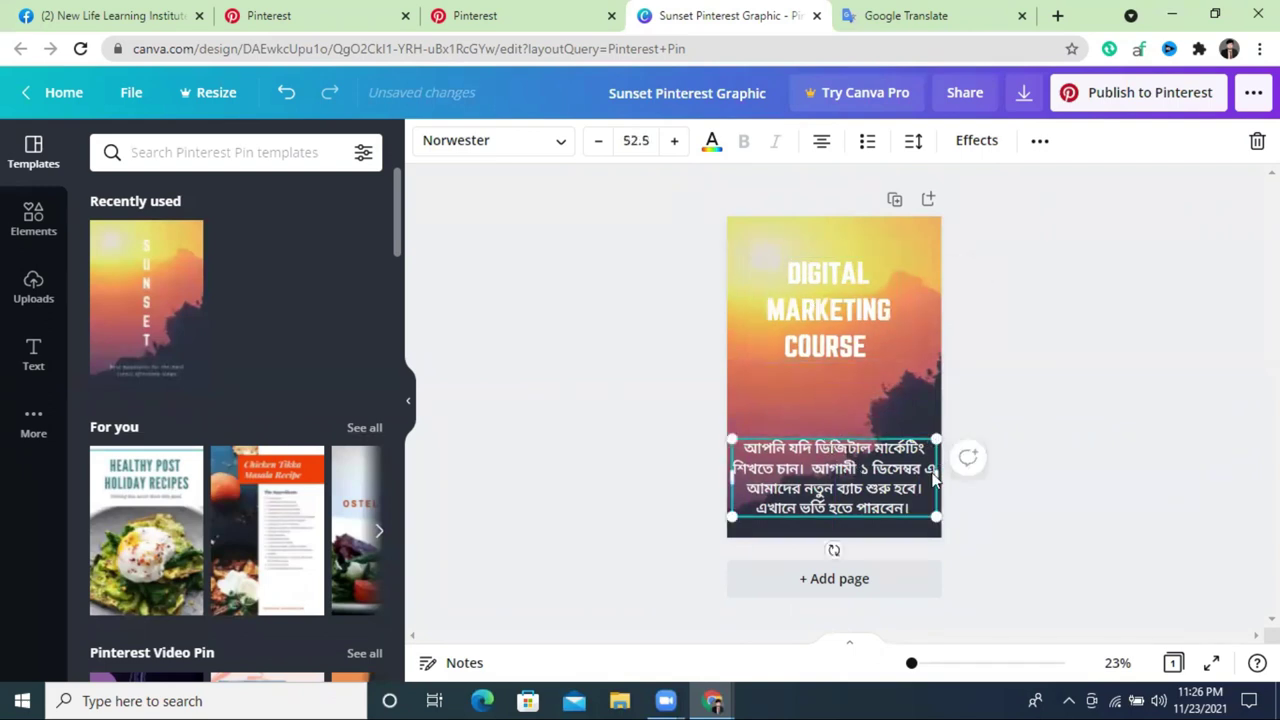
pyautogui.moveTo(936, 470); pyautogui.dragTo(921, 470)
pyautogui.moveTo(842, 472); pyautogui.dragTo(845, 443)
pyautogui.click(1031, 433)
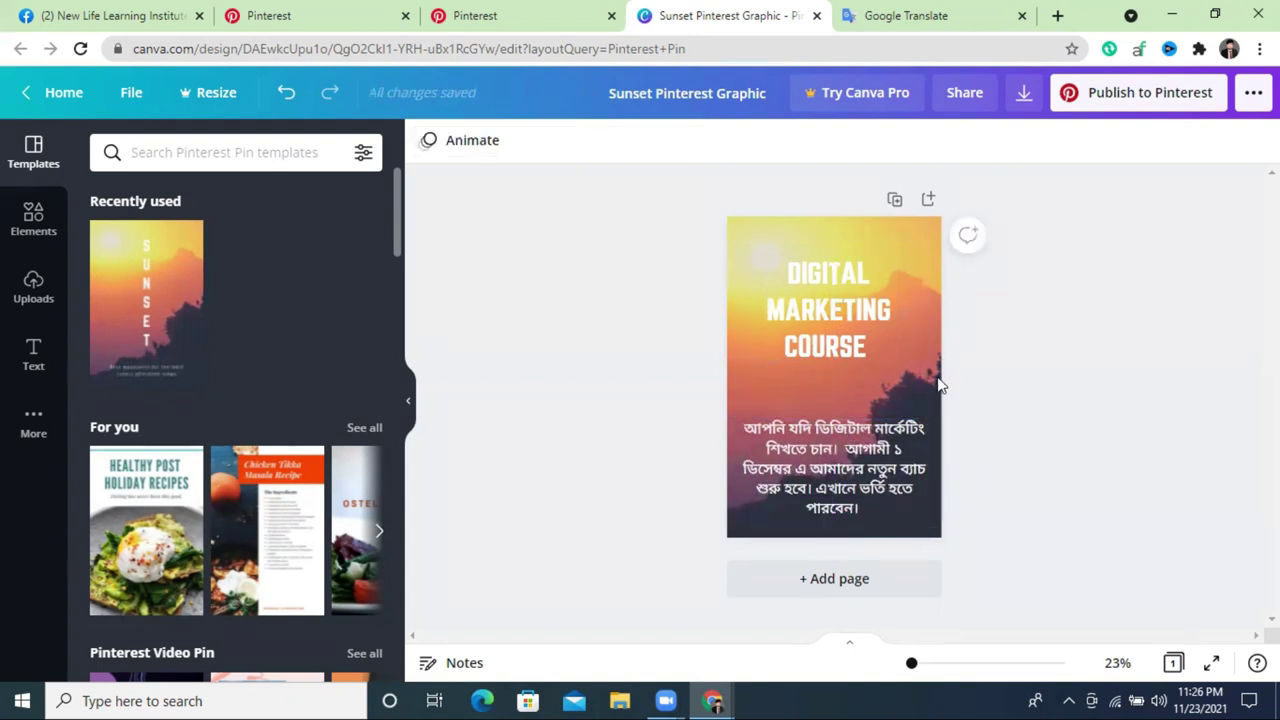
# Enlarge the DIGITAL MARKETING COURSE heading slightly
pyautogui.click(851, 306)
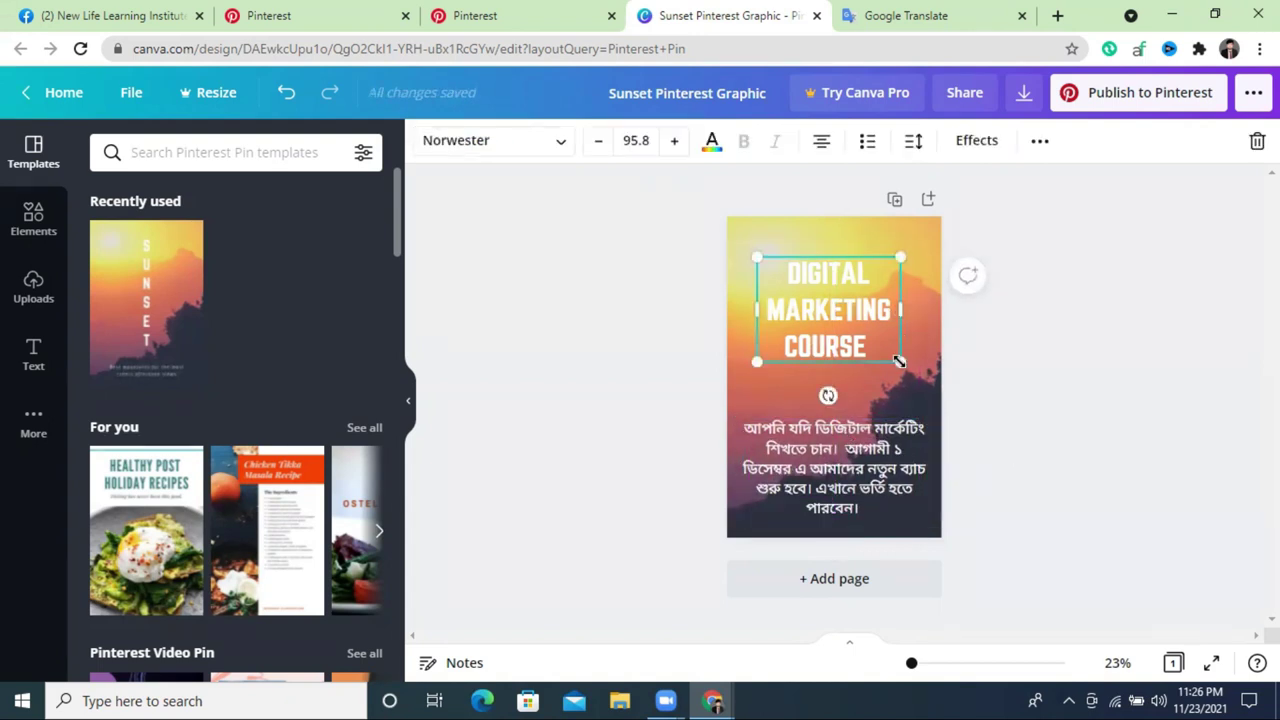
pyautogui.moveTo(908, 371); pyautogui.dragTo(920, 385)
pyautogui.click(1008, 361)
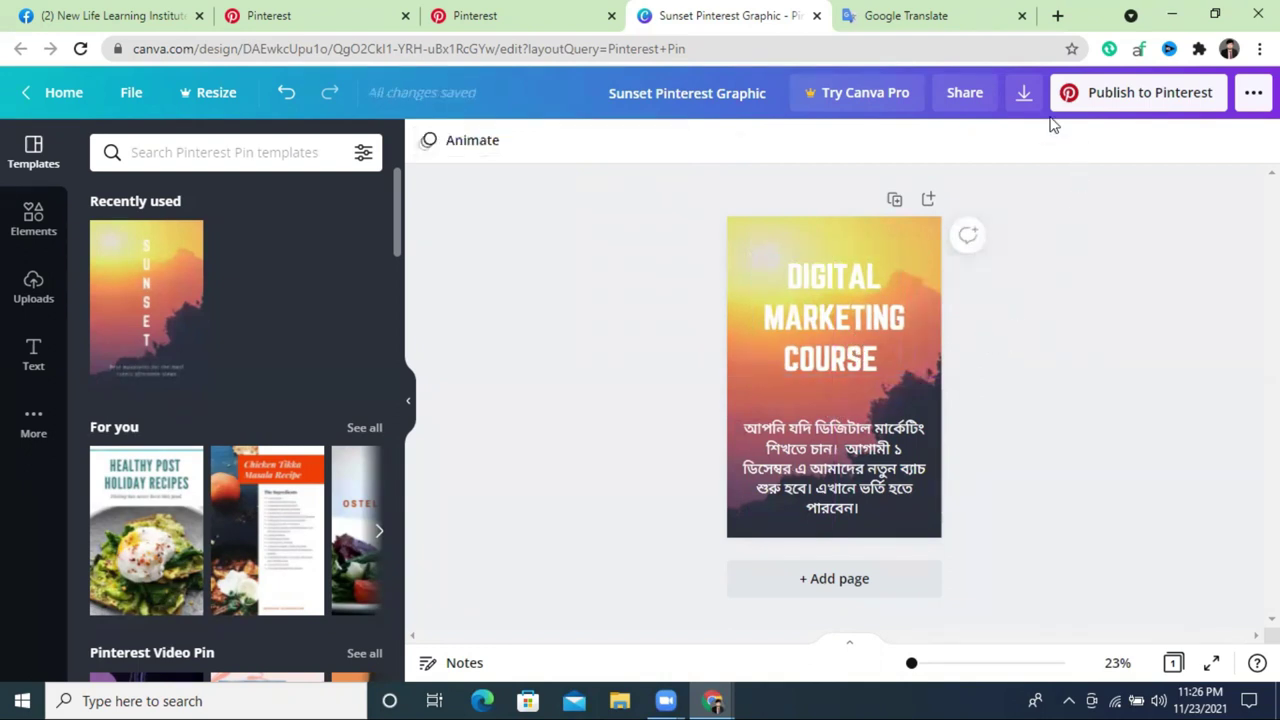
# Download the finished pin design as a PNG and dismiss the Canva Pro offer
pyautogui.click(1024, 92)
pyautogui.click(1087, 573)
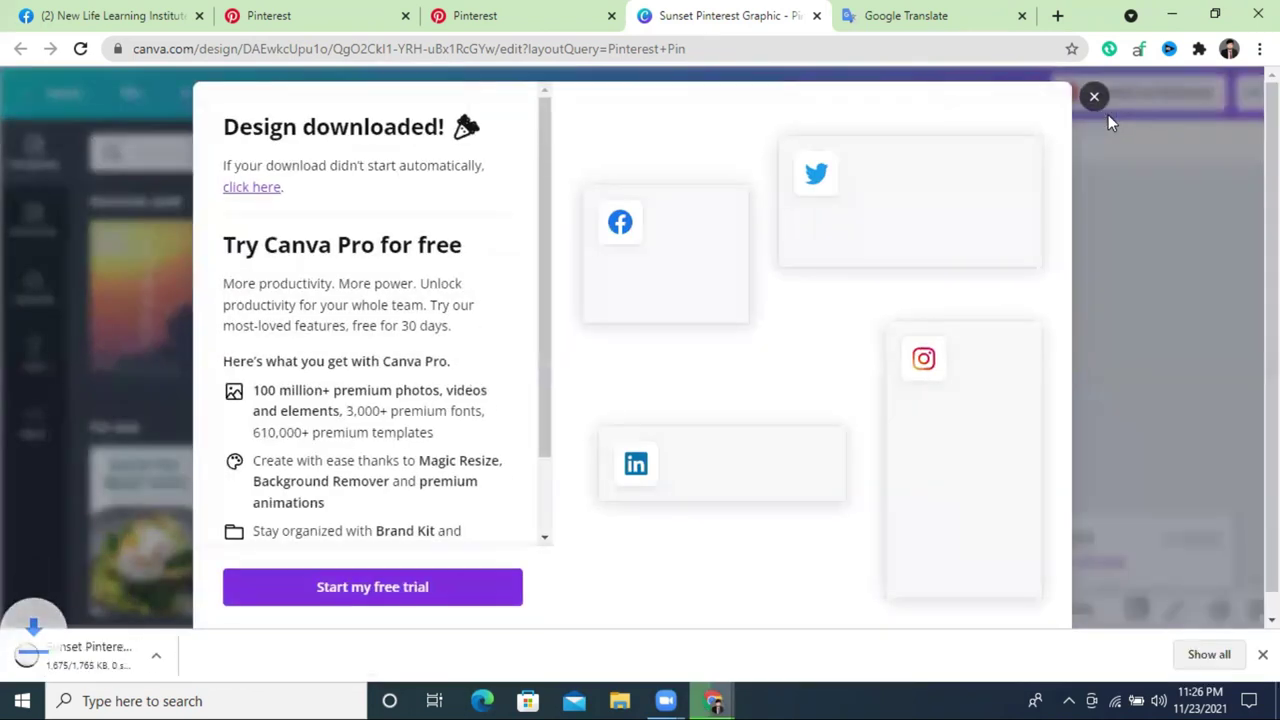
pyautogui.click(1094, 97)
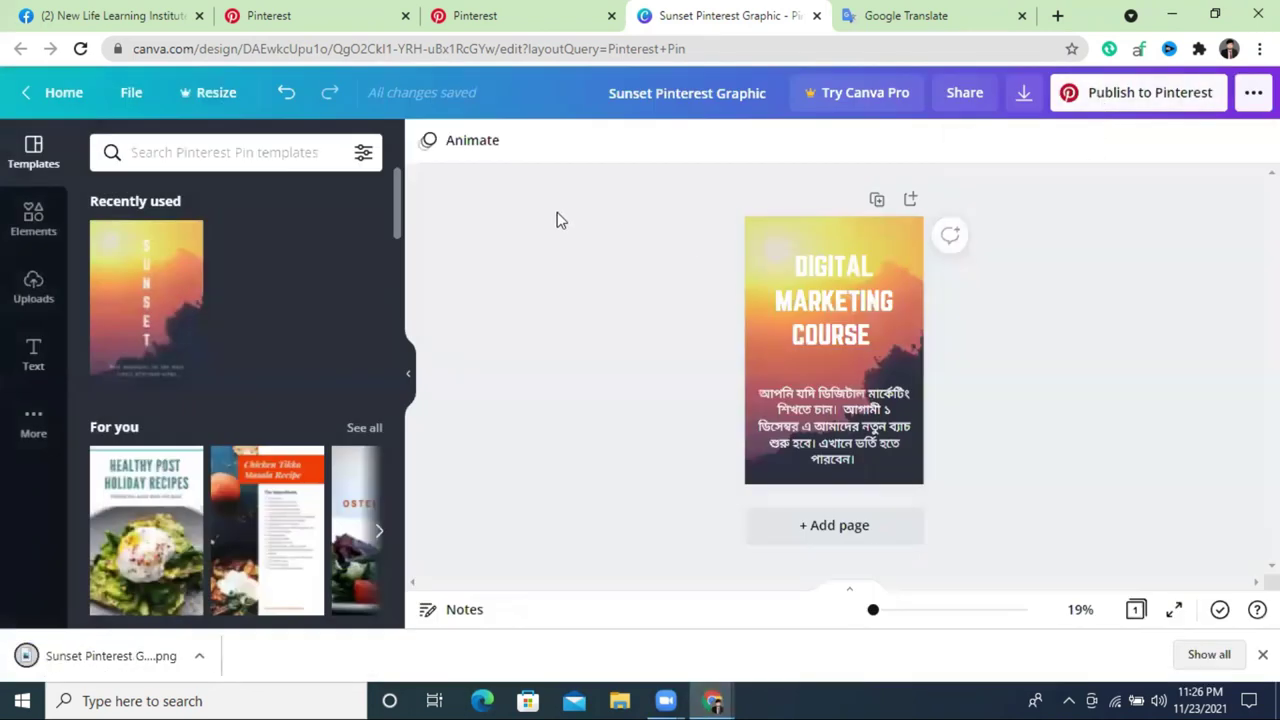
# Switch to the Pinterest pin builder and upload the Sunset Pinterest Graphic image from Downloads
pyautogui.click(526, 16)
pyautogui.scroll(1, 423, 314)
pyautogui.scroll(-1, 423, 314)
pyautogui.click(440, 275)
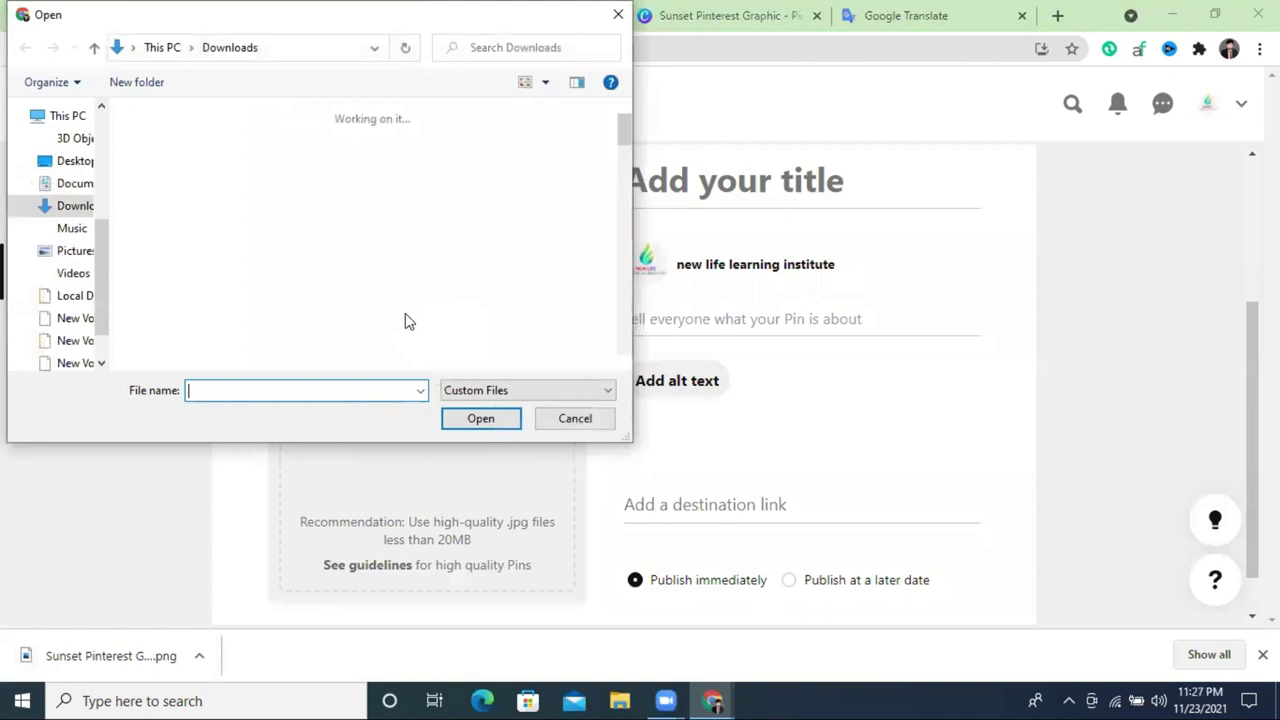
pyautogui.click(166, 185)
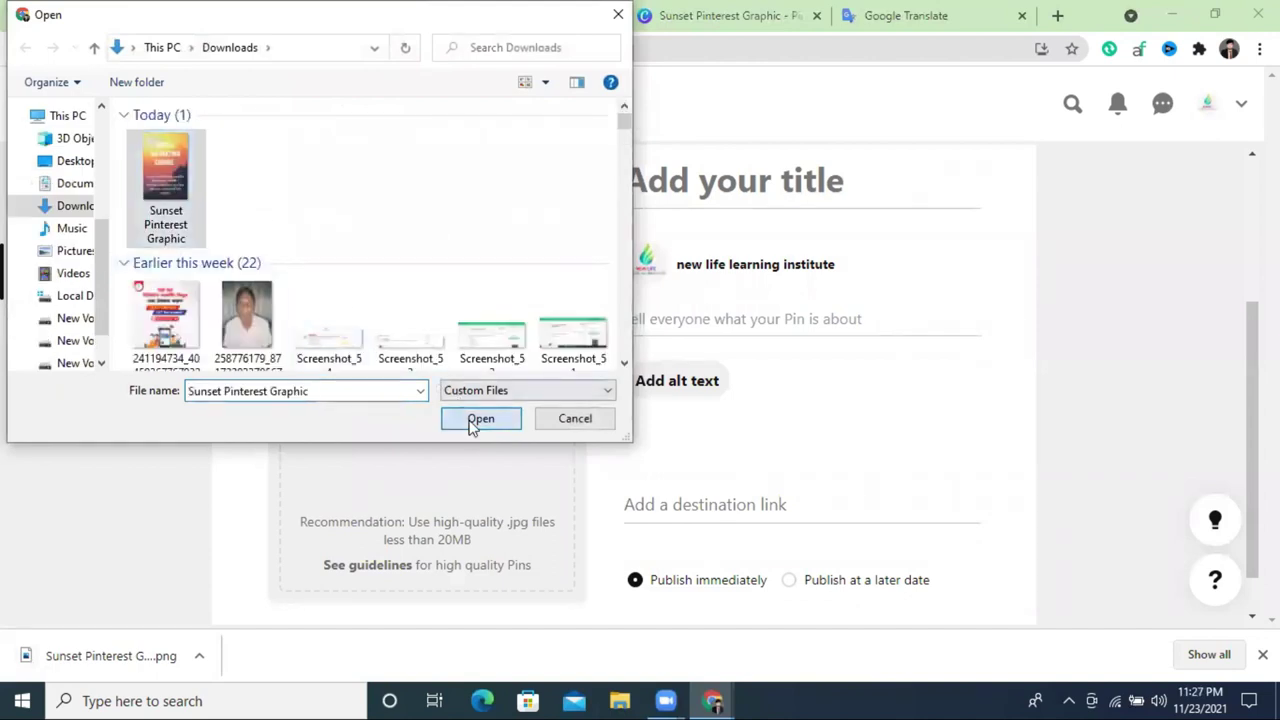
pyautogui.click(476, 419)
pyautogui.scroll(1, 474, 397)
pyautogui.scroll(-2, 450, 356)
pyautogui.scroll(3, 450, 344)
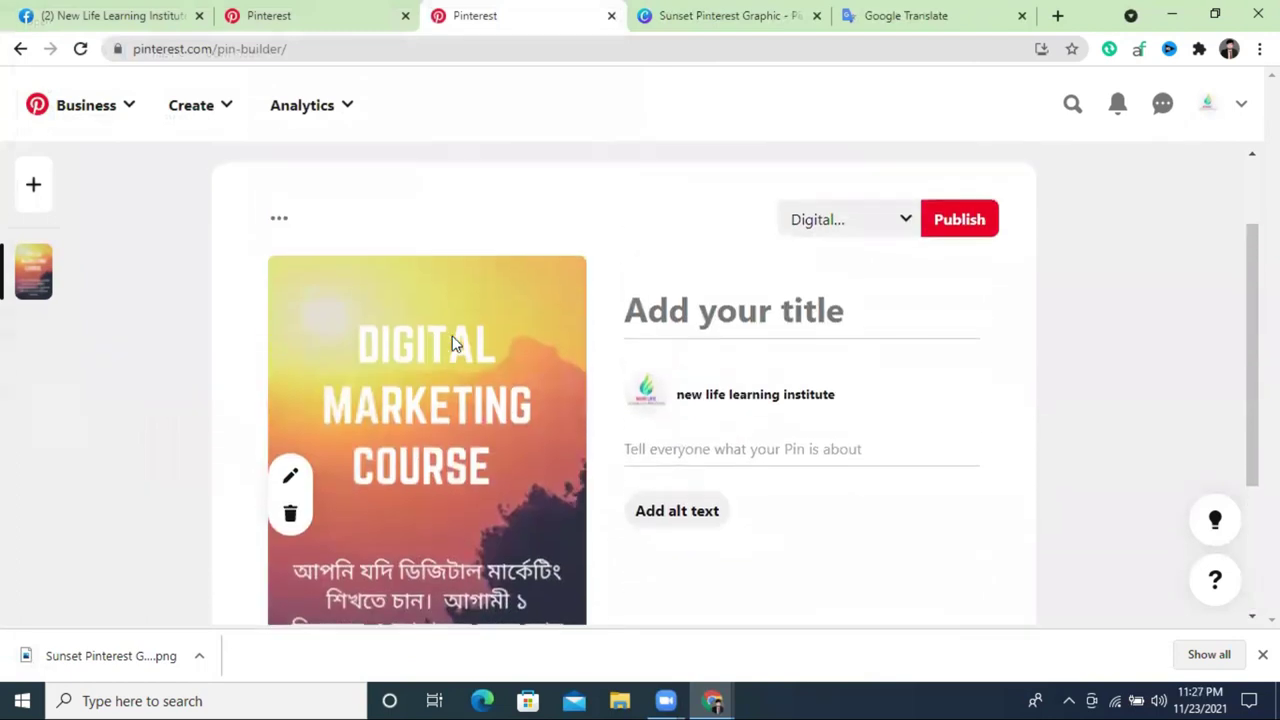
# Set the pin's title to "Digital Marketing Course"
pyautogui.click(680, 375)
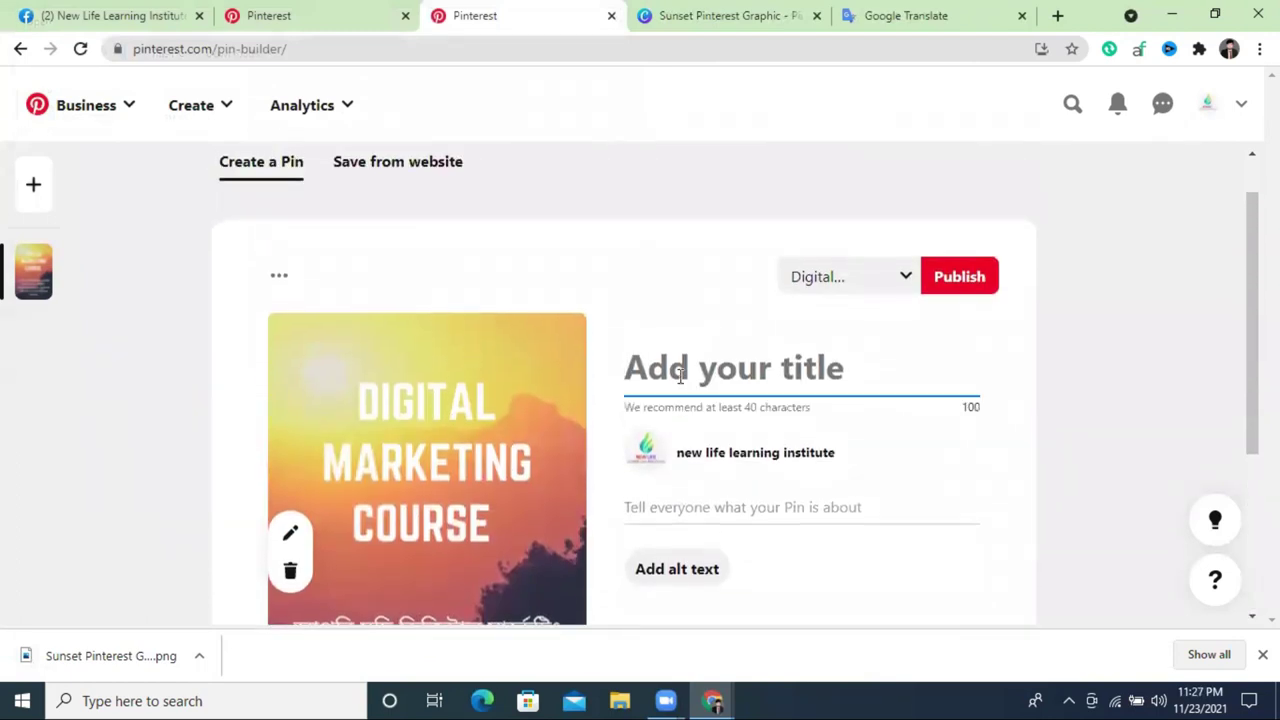
pyautogui.write('Di')
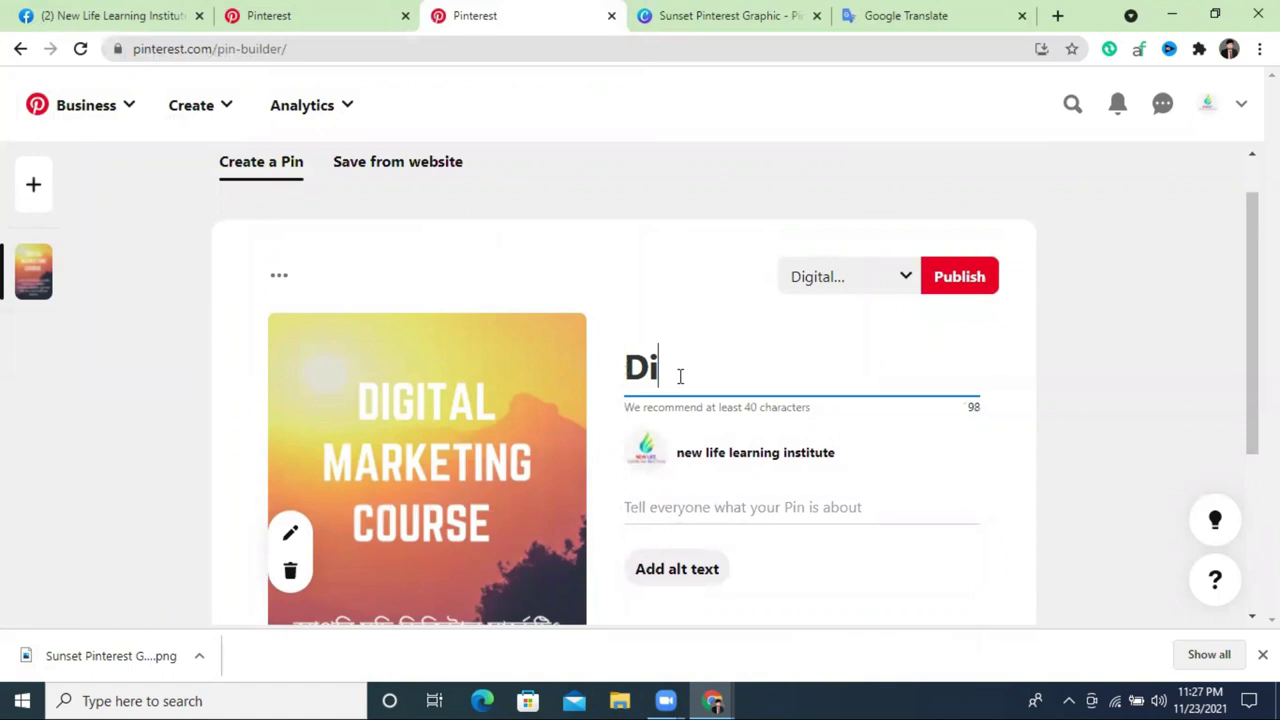
pyautogui.write('gital')
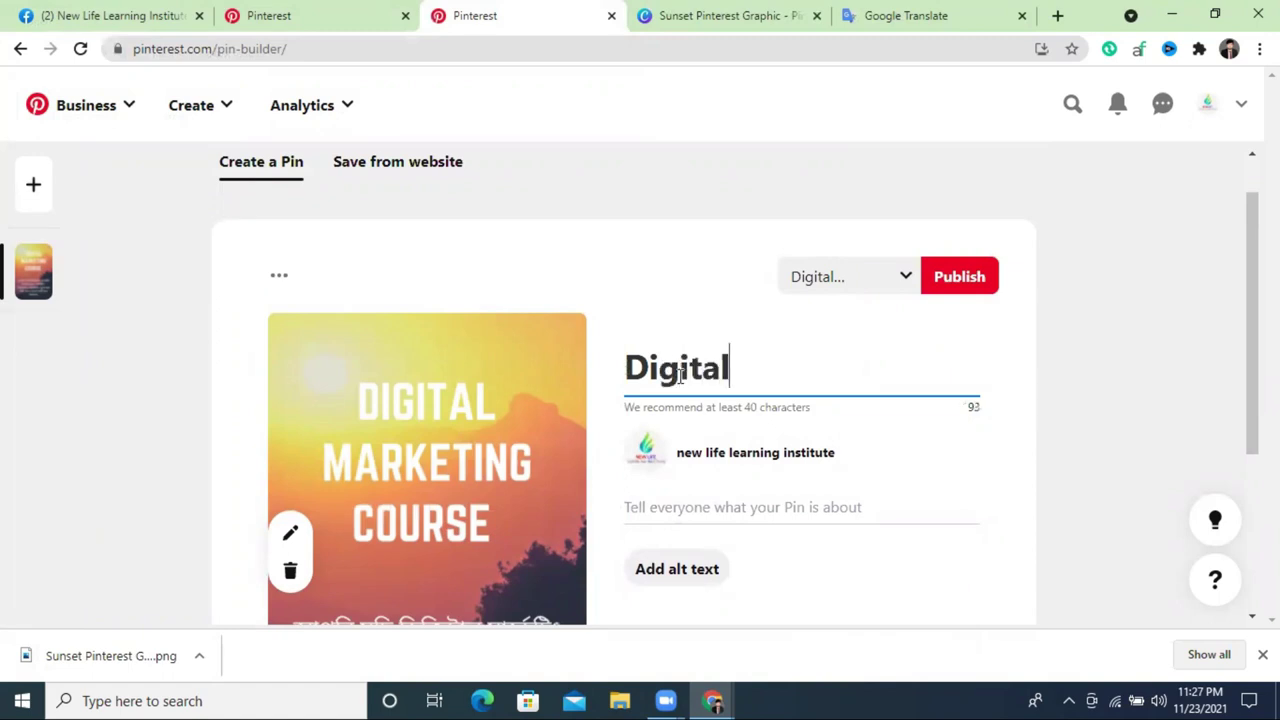
pyautogui.write(' Mar')
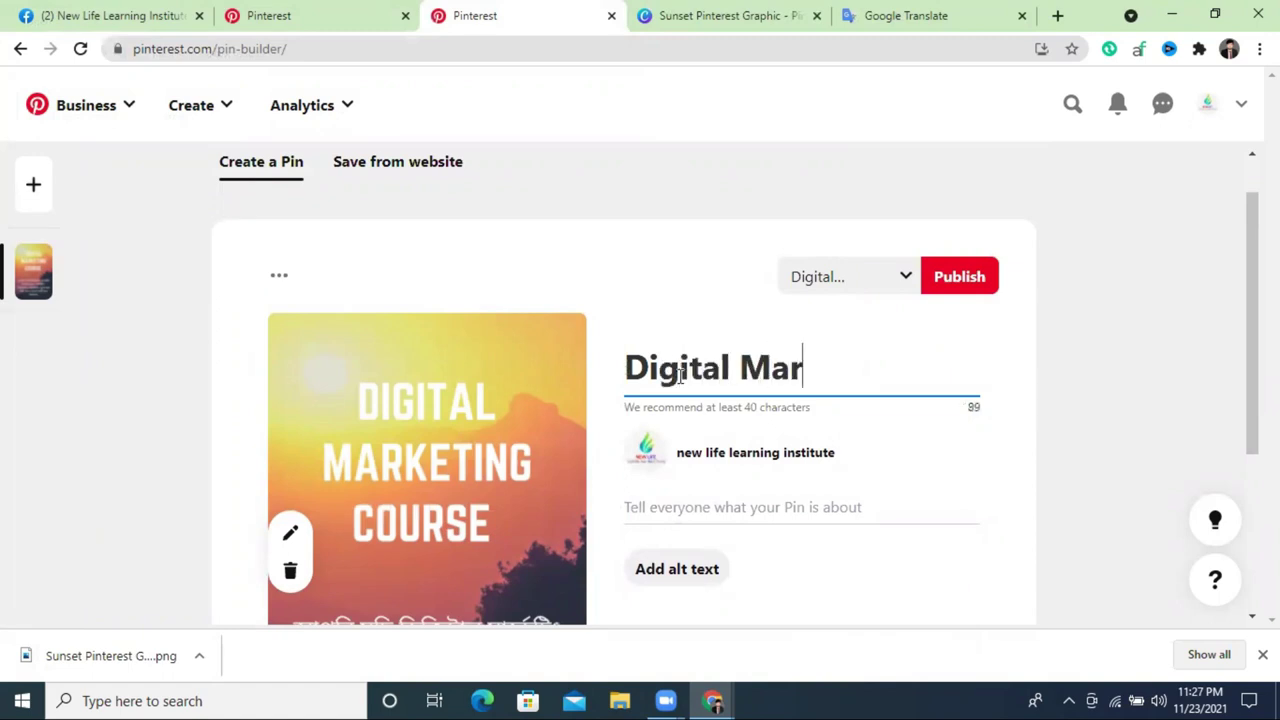
pyautogui.write('ketin')
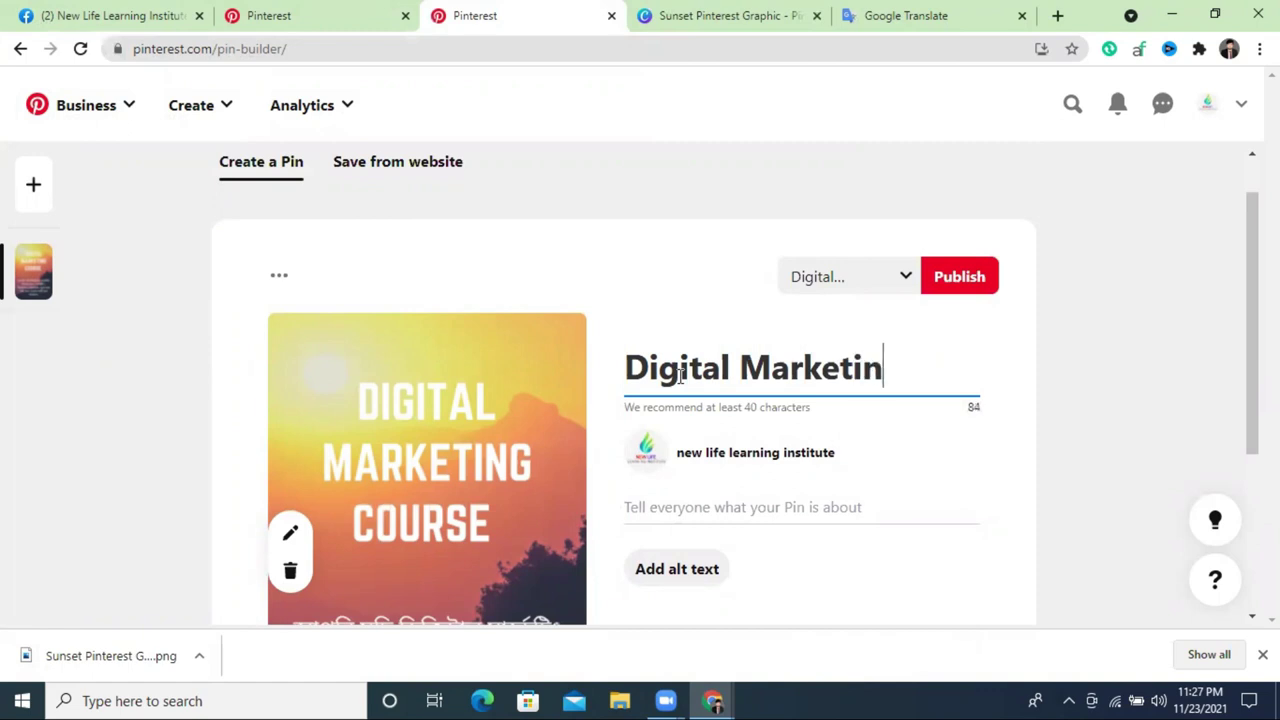
pyautogui.write('g Course')
# Switch to the Canva design and copy the Bengali course text below the heading for use as the pin description
pyautogui.scroll(-2, 766, 366)
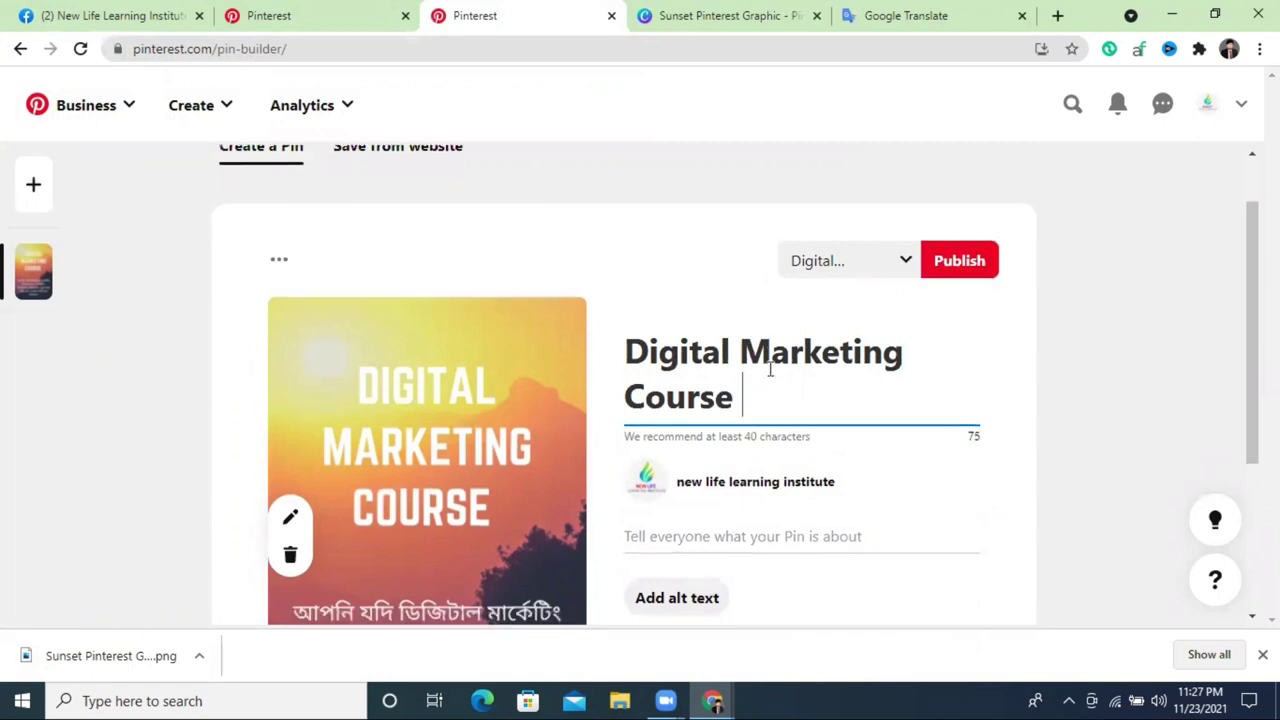
pyautogui.click(687, 368)
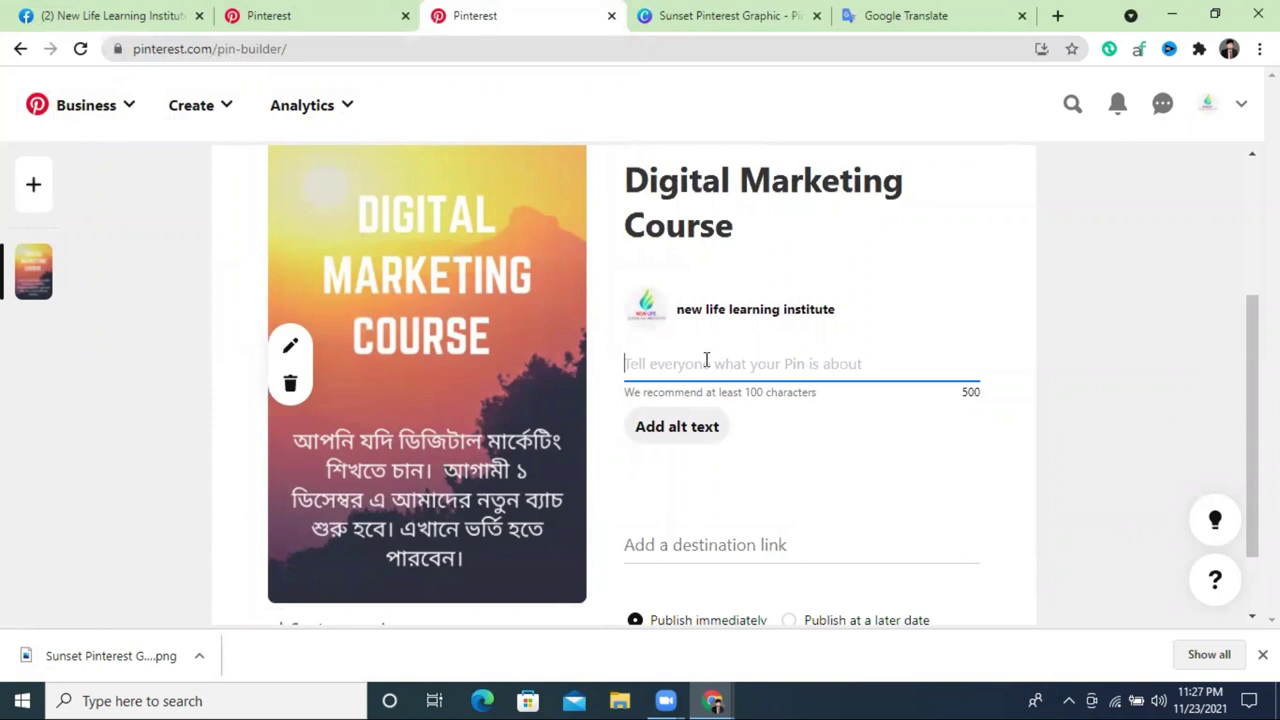
pyautogui.click(806, 420)
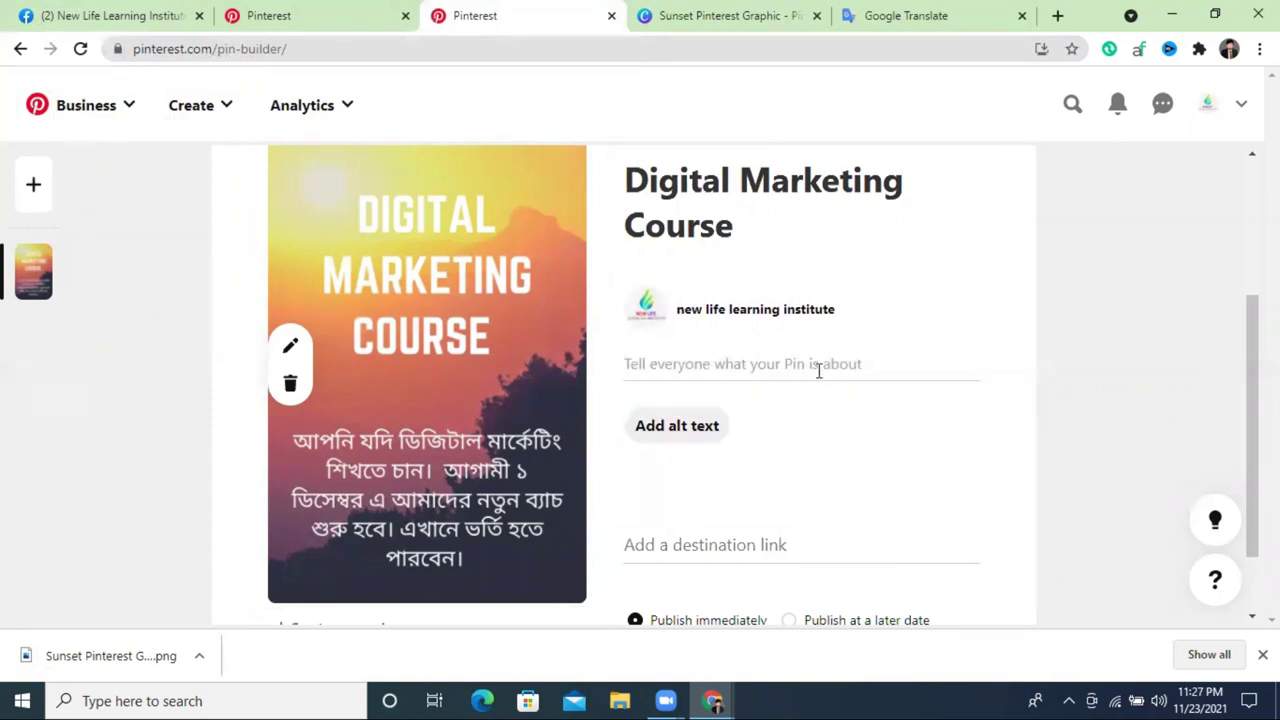
pyautogui.click(703, 367)
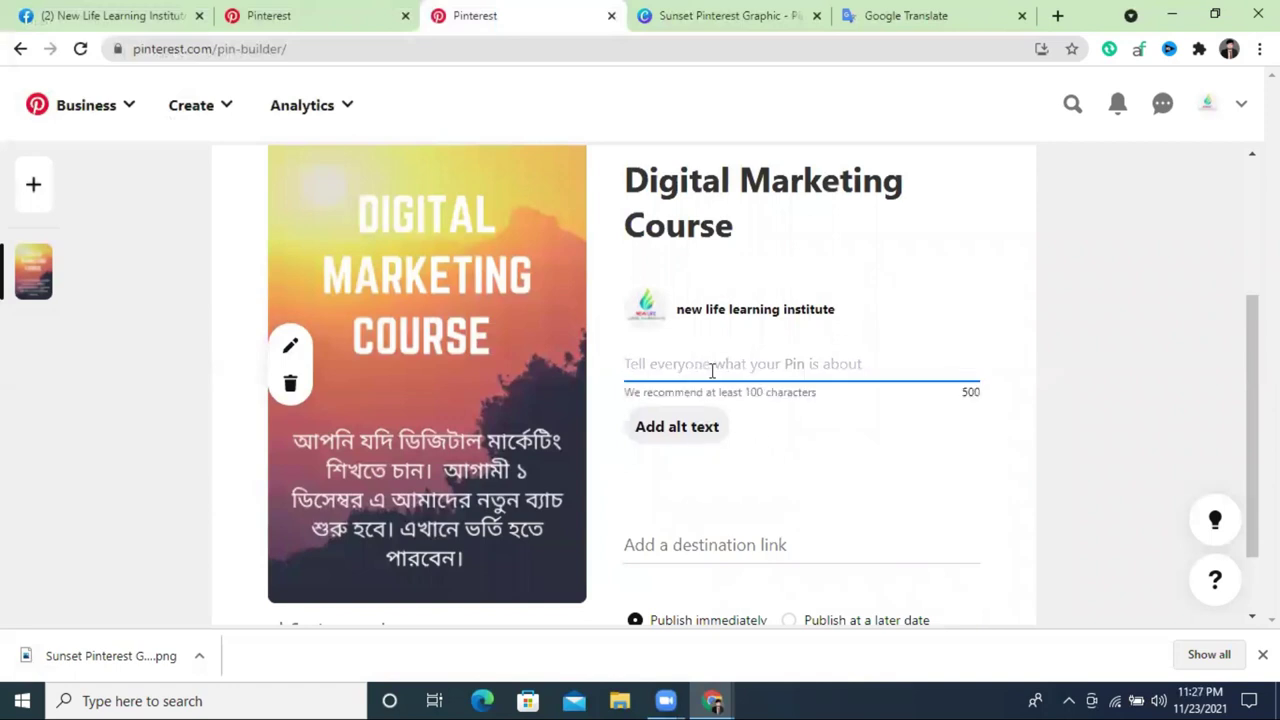
pyautogui.scroll(-1, 712, 371)
pyautogui.scroll(2, 711, 377)
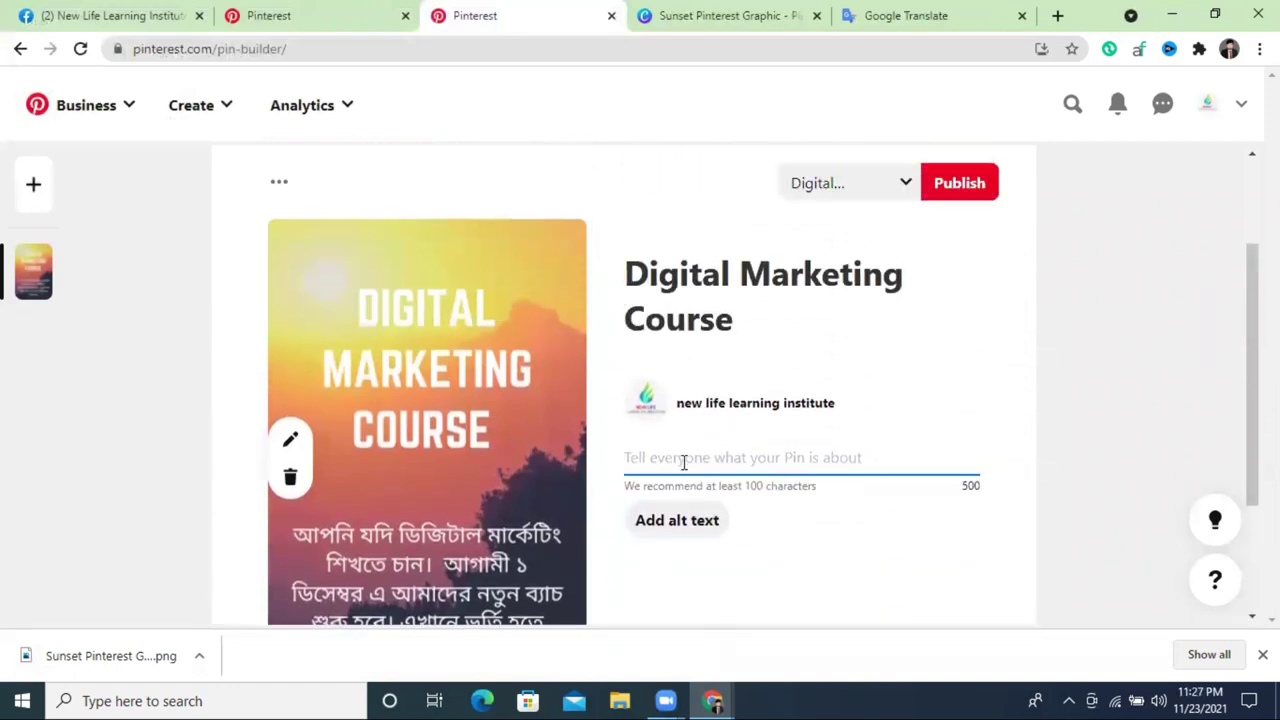
pyautogui.click(868, 16)
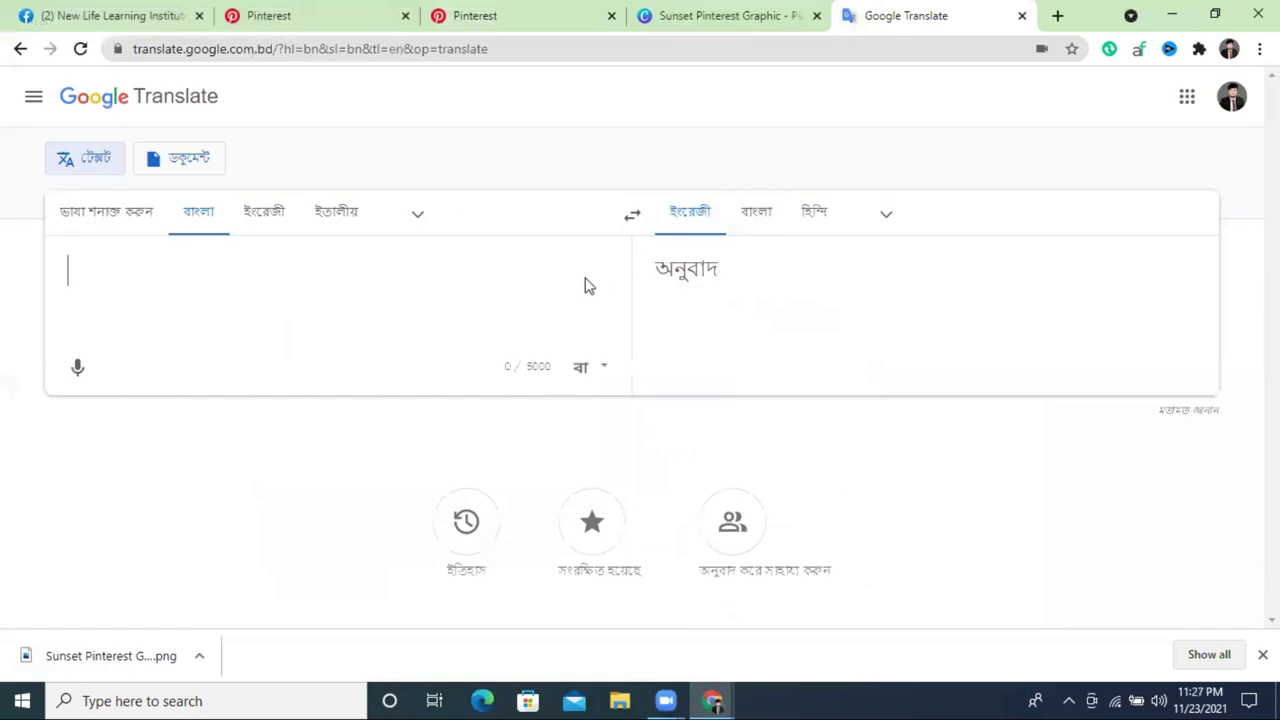
pyautogui.click(706, 20)
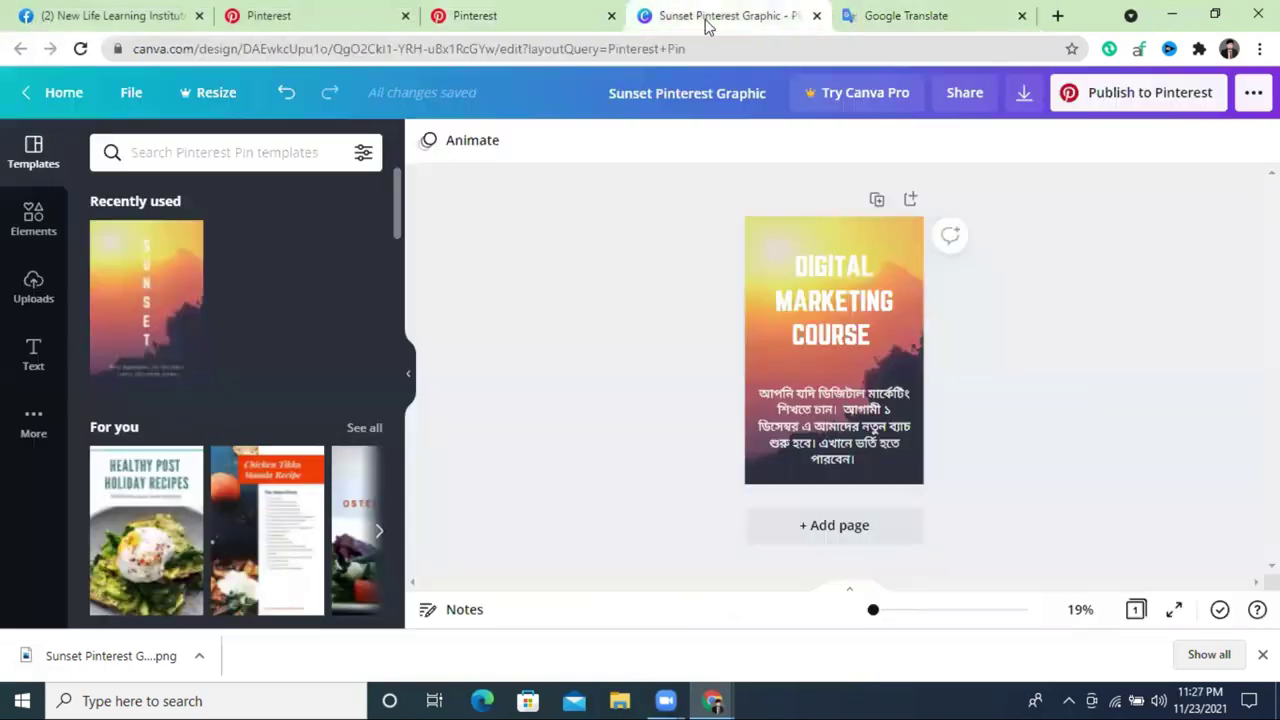
pyautogui.click(782, 428)
pyautogui.click(782, 428)
pyautogui.rightClick(782, 428)
pyautogui.click(855, 194)
# Return to the Pinterest pin builder and paste the copied Bengali text as the pin's description
pyautogui.click(523, 17)
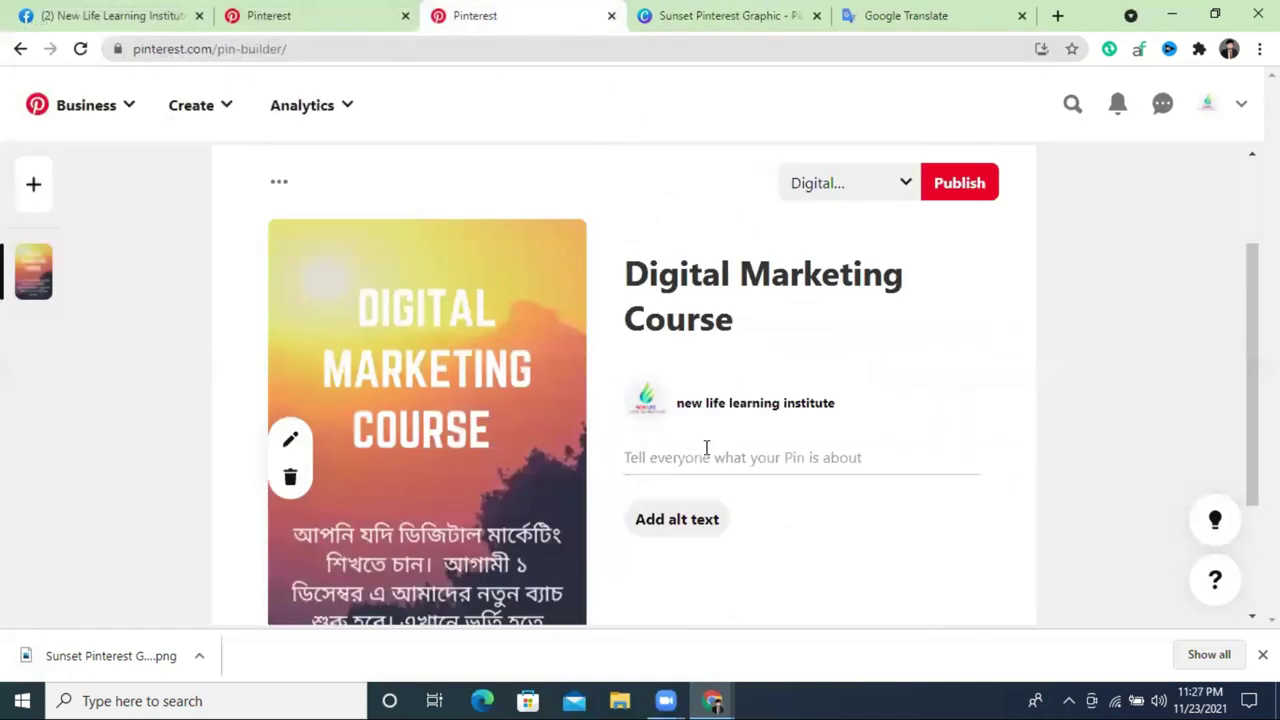
pyautogui.click(701, 458)
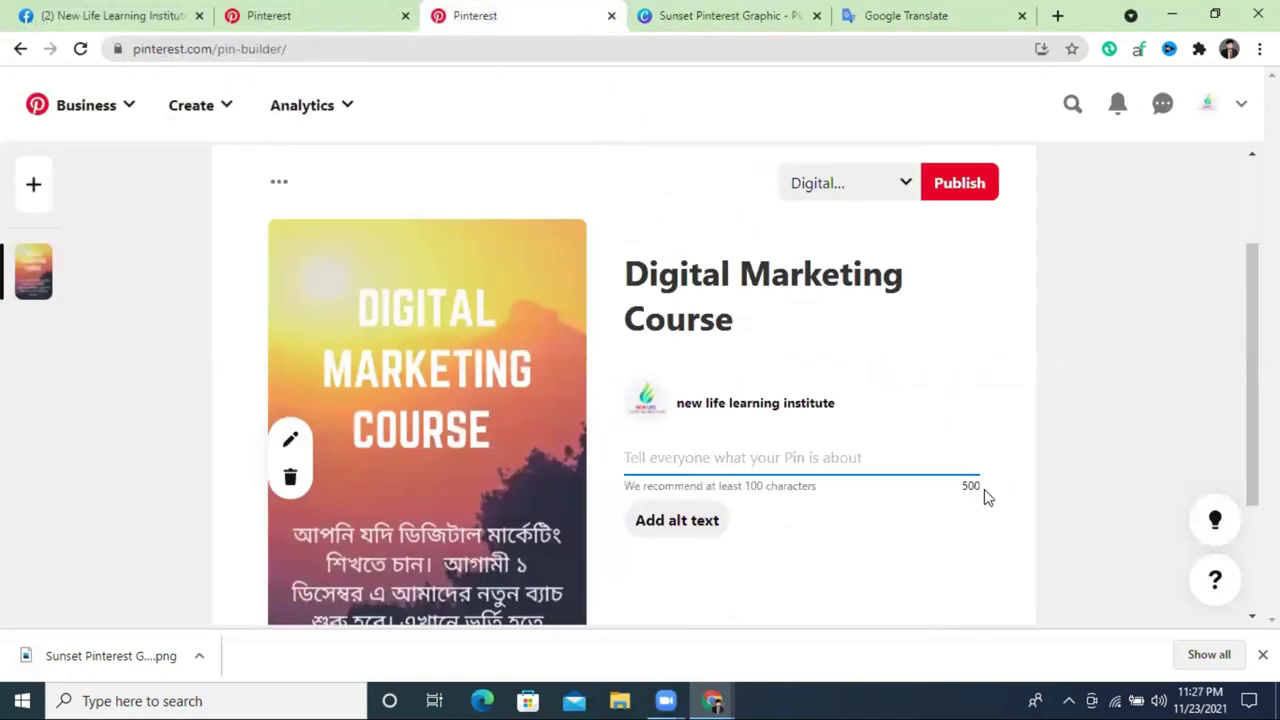
pyautogui.hotkey('ctrl', 'v')
# Open newlifelearninginstitutebd.com in a new browser tab and go to its Digital Marketing service page
pyautogui.scroll(-2, 846, 486)
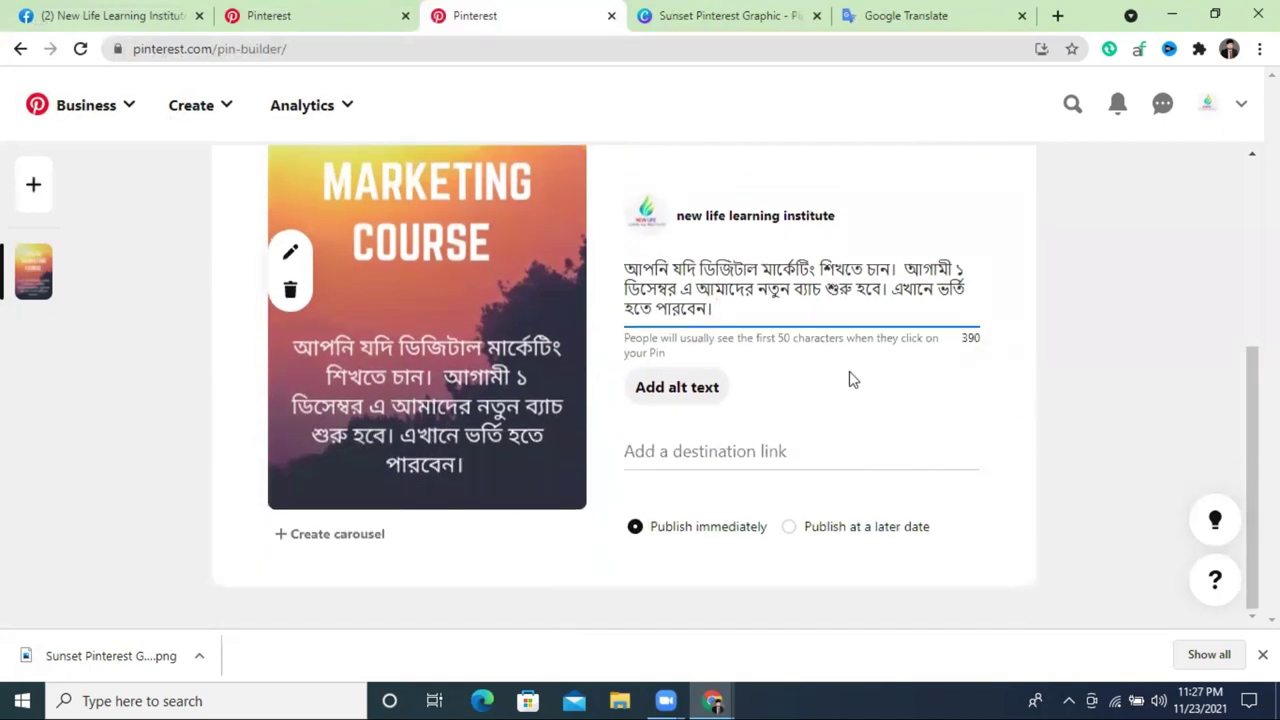
pyautogui.click(693, 451)
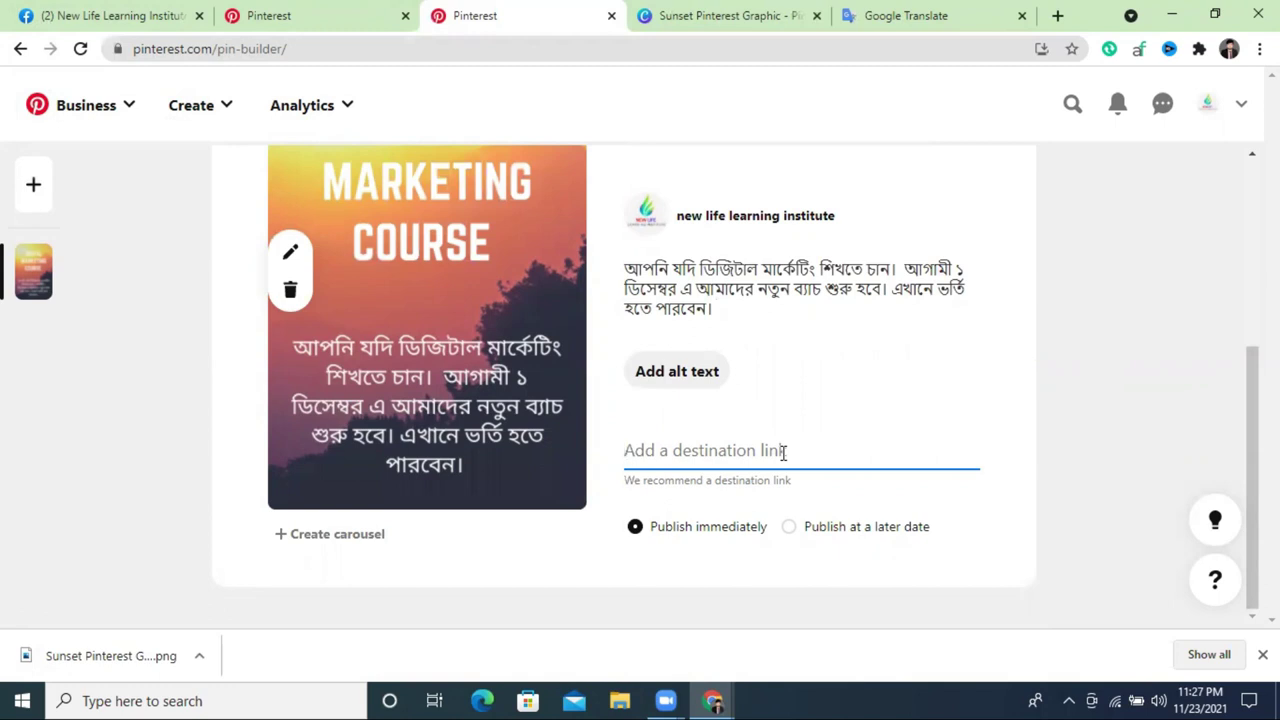
pyautogui.click(1057, 15)
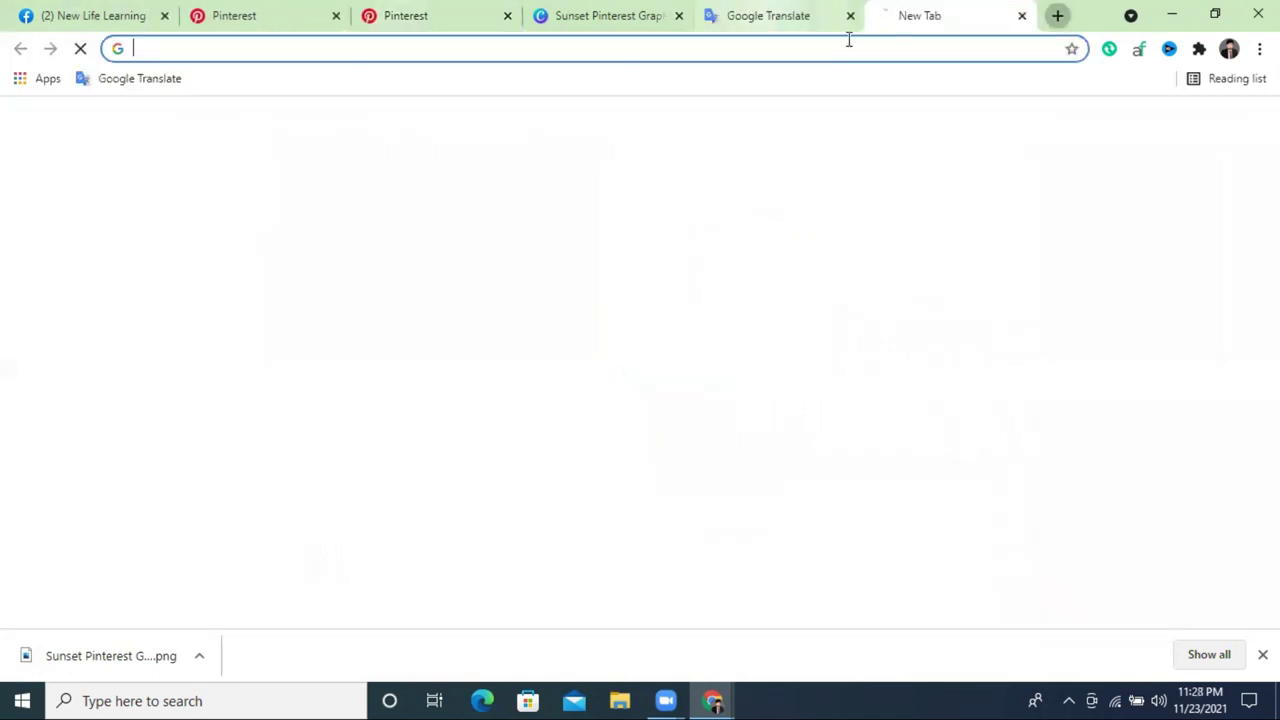
pyautogui.write('be')
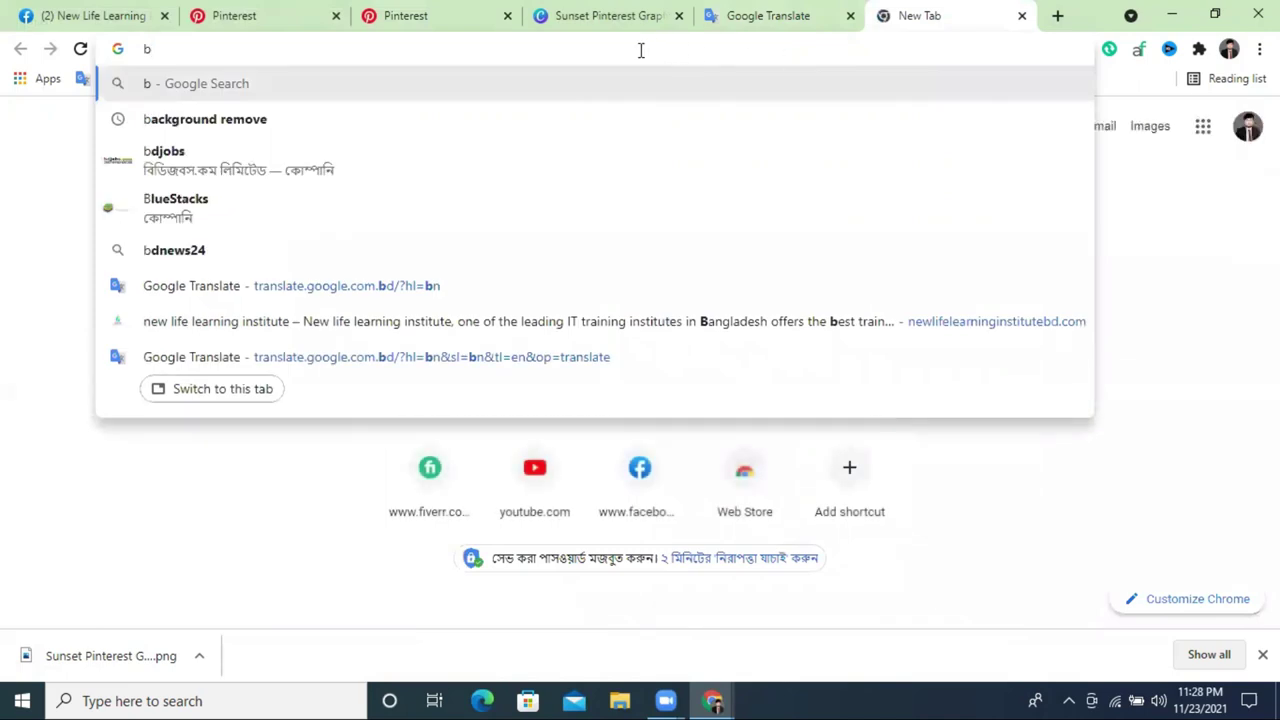
pyautogui.press('BackSpace')
pyautogui.press('BackSpace')
pyautogui.write('newlifelearninginstitutebd.com')
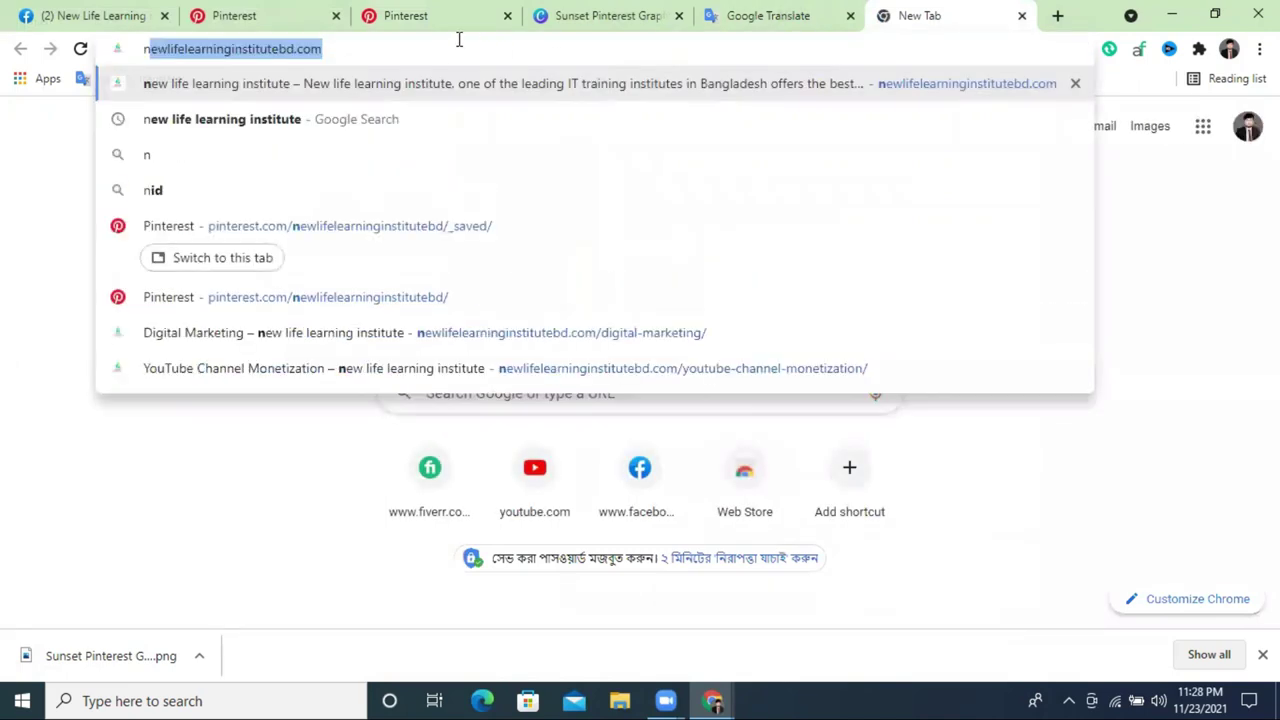
pyautogui.click(325, 80)
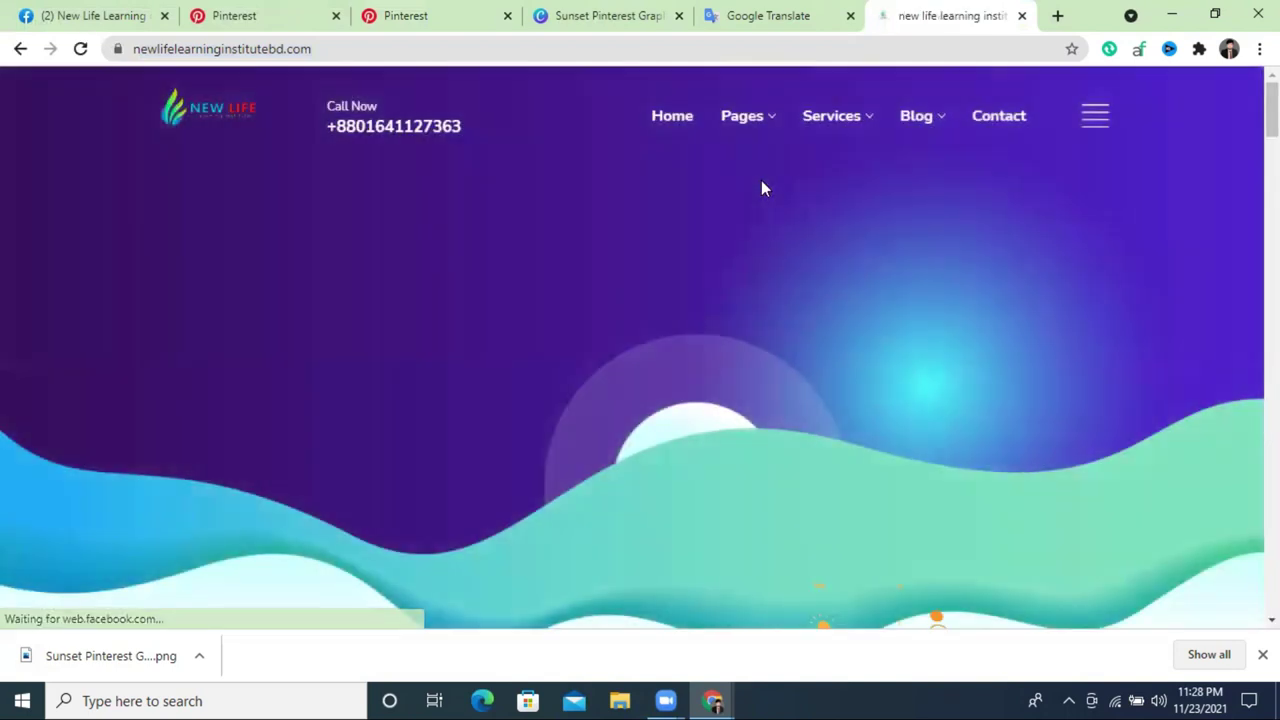
pyautogui.moveTo(835, 116)
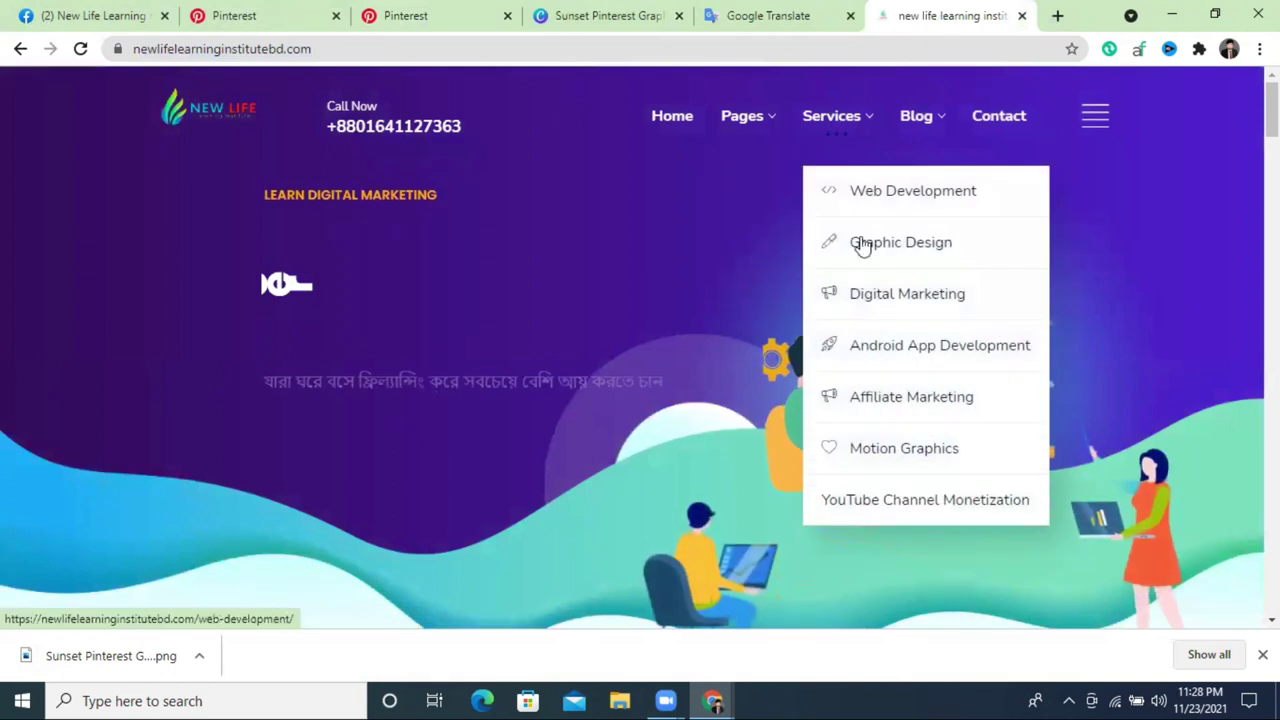
pyautogui.click(876, 302)
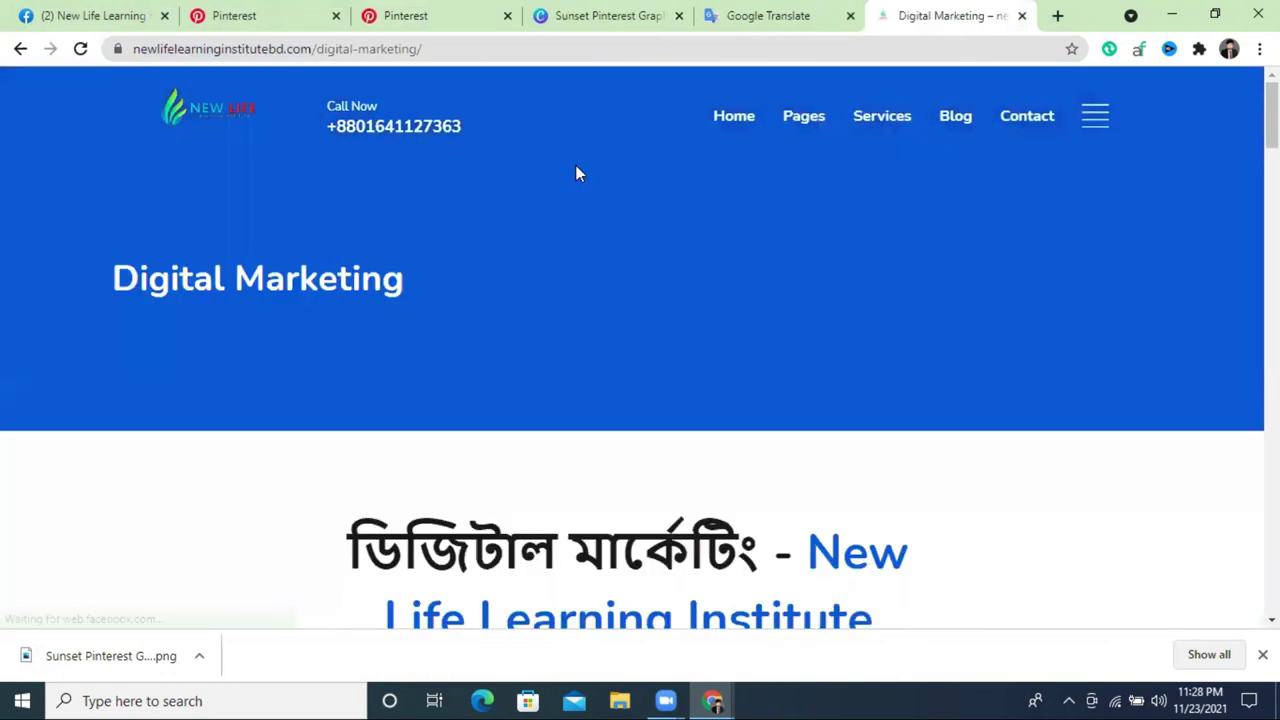
# Copy the Digital Marketing page's address into the pin's destination link in Pinterest, without the trailing slash
pyautogui.click(390, 51)
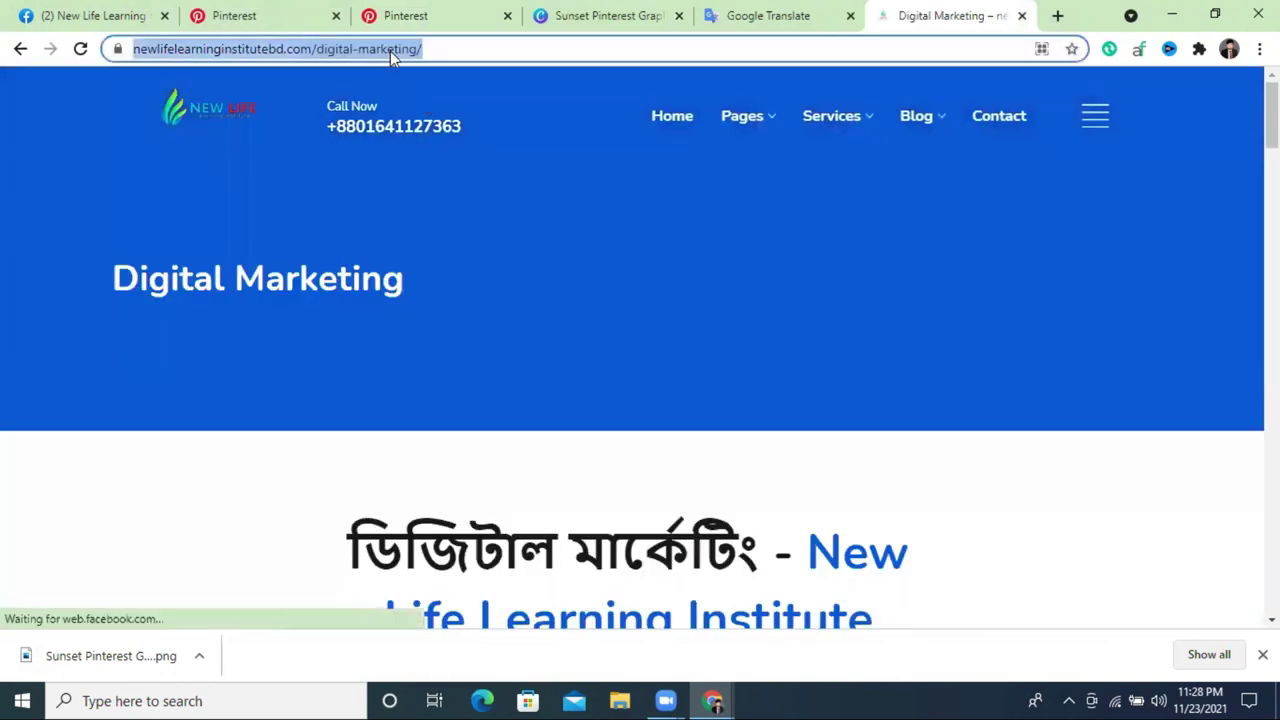
pyautogui.rightClick(390, 51)
pyautogui.click(468, 155)
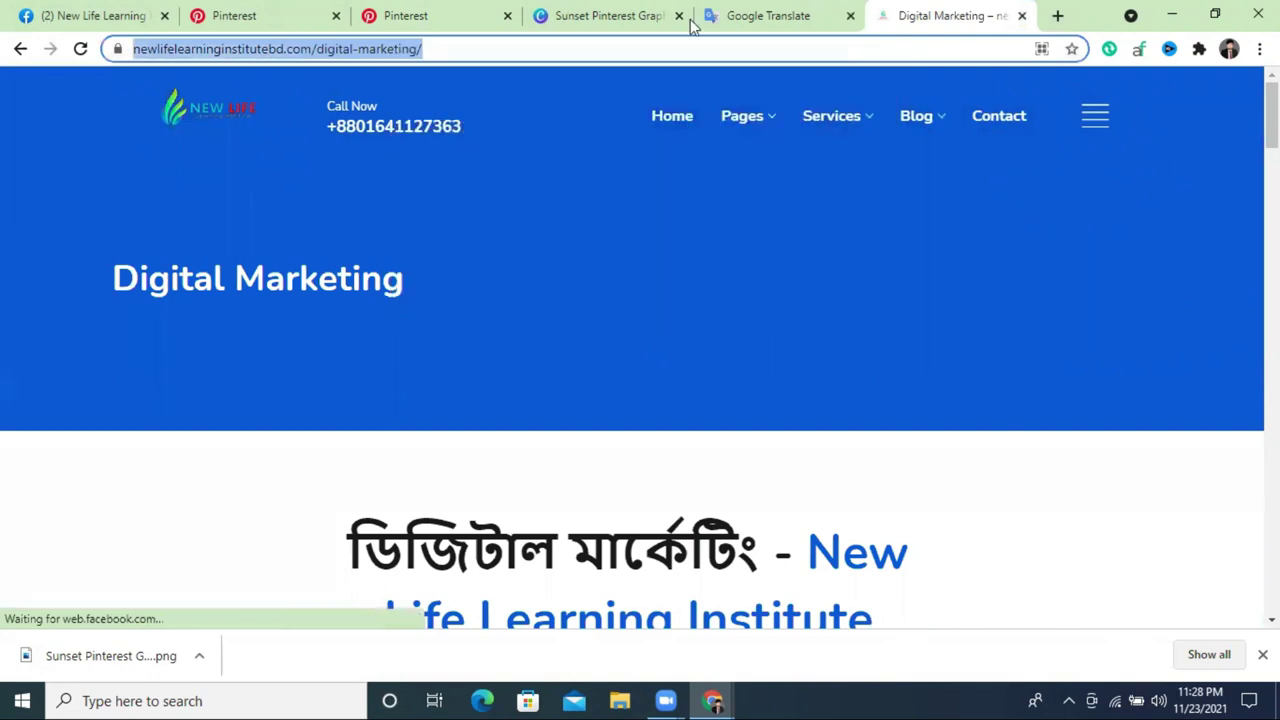
pyautogui.click(440, 12)
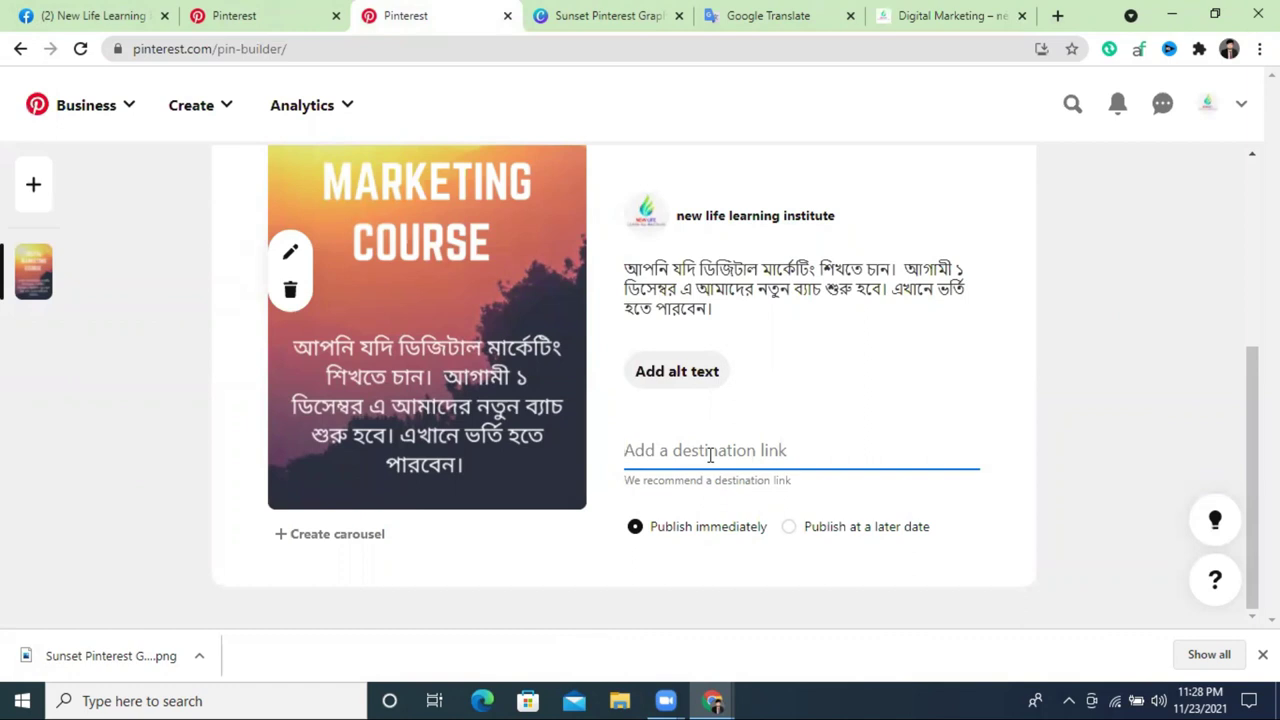
pyautogui.hotkey('ctrl', 'v')
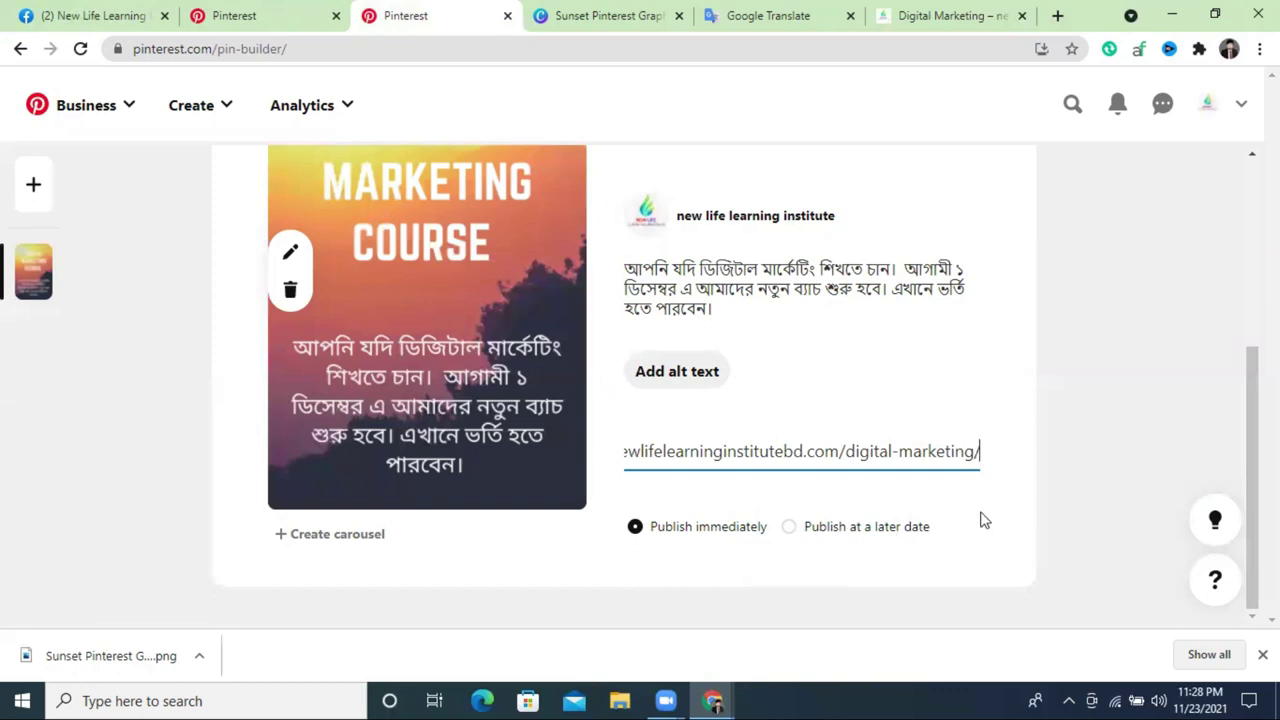
pyautogui.press('BackSpace')
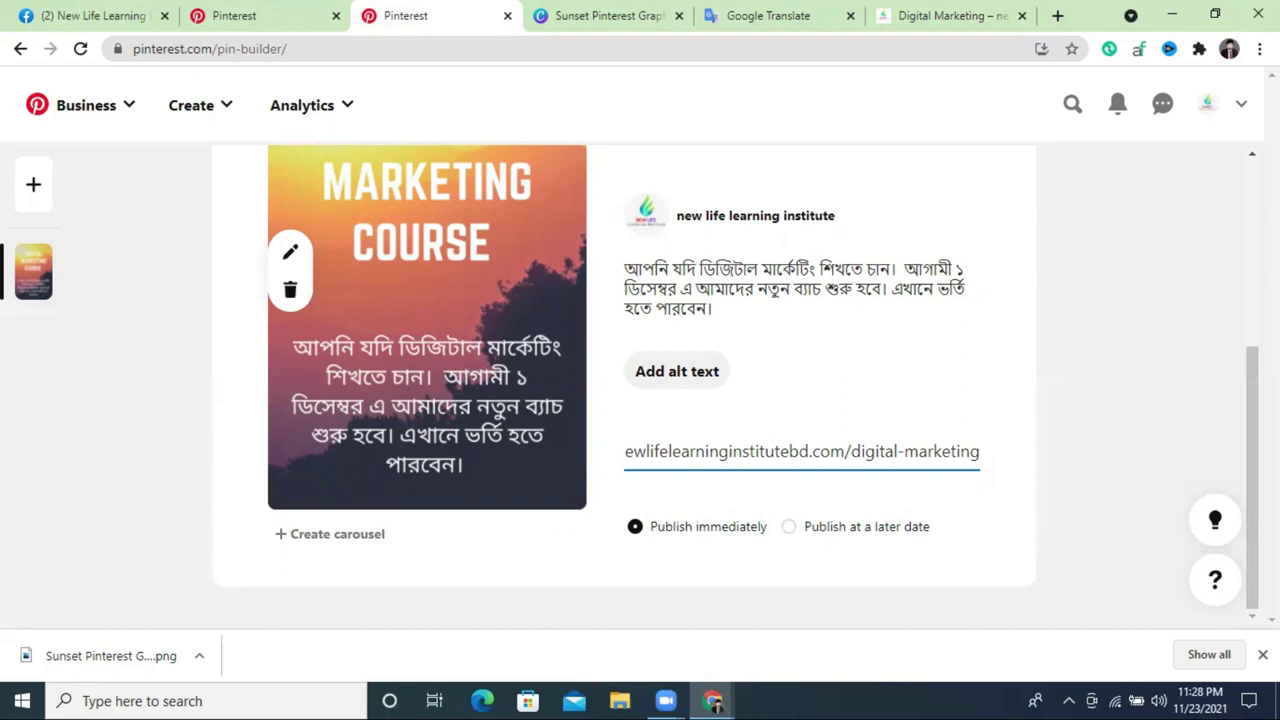
# Choose the Digital Marketing board for the pin and publish it immediately
pyautogui.click(1262, 654)
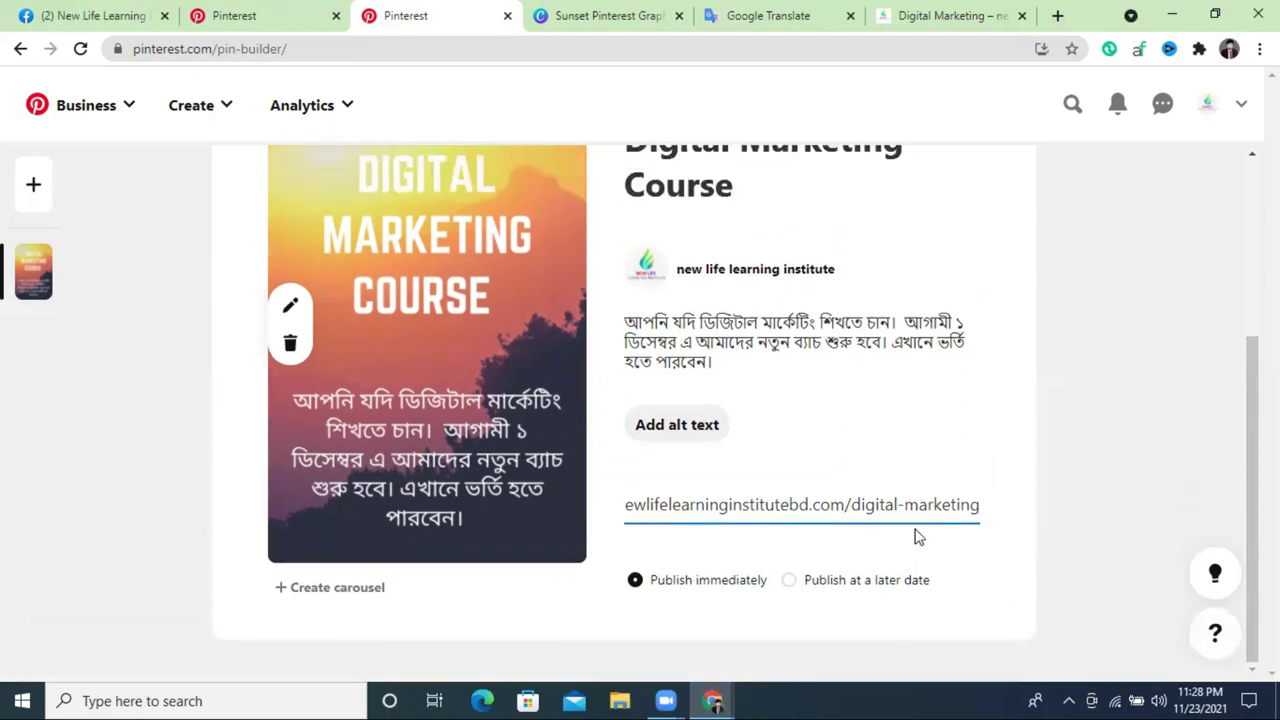
pyautogui.scroll(3, 918, 535)
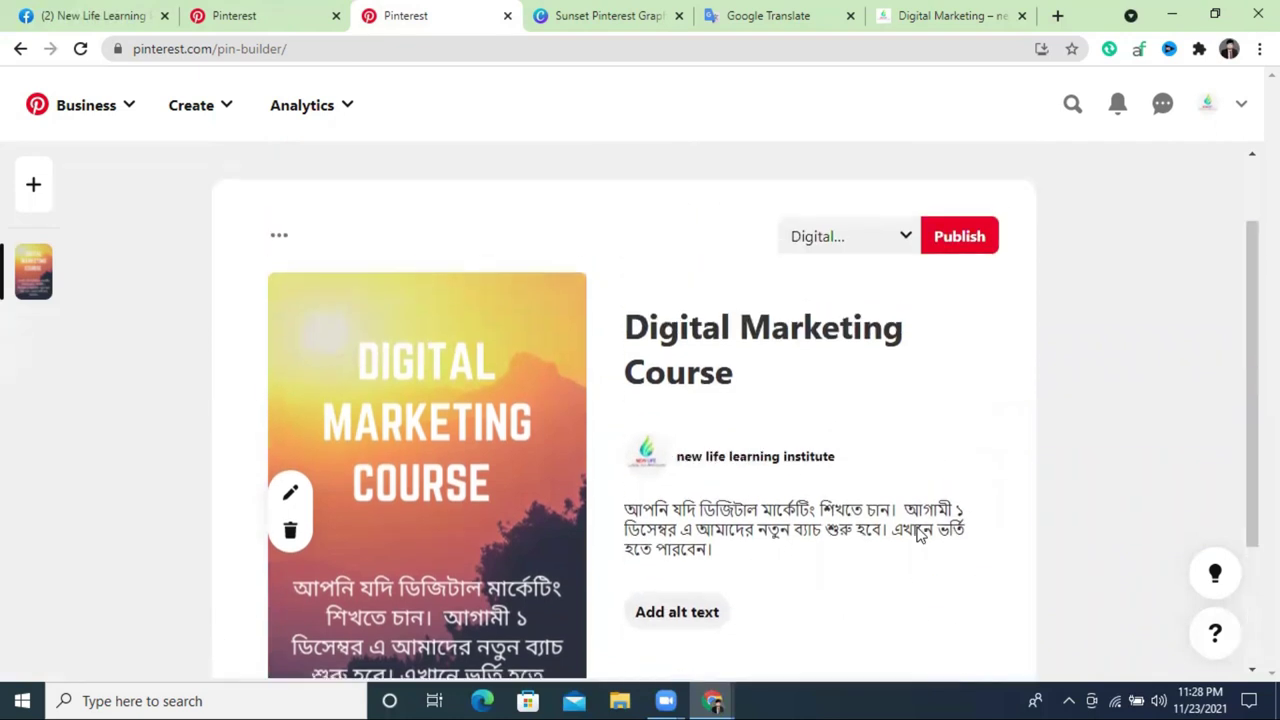
pyautogui.click(817, 341)
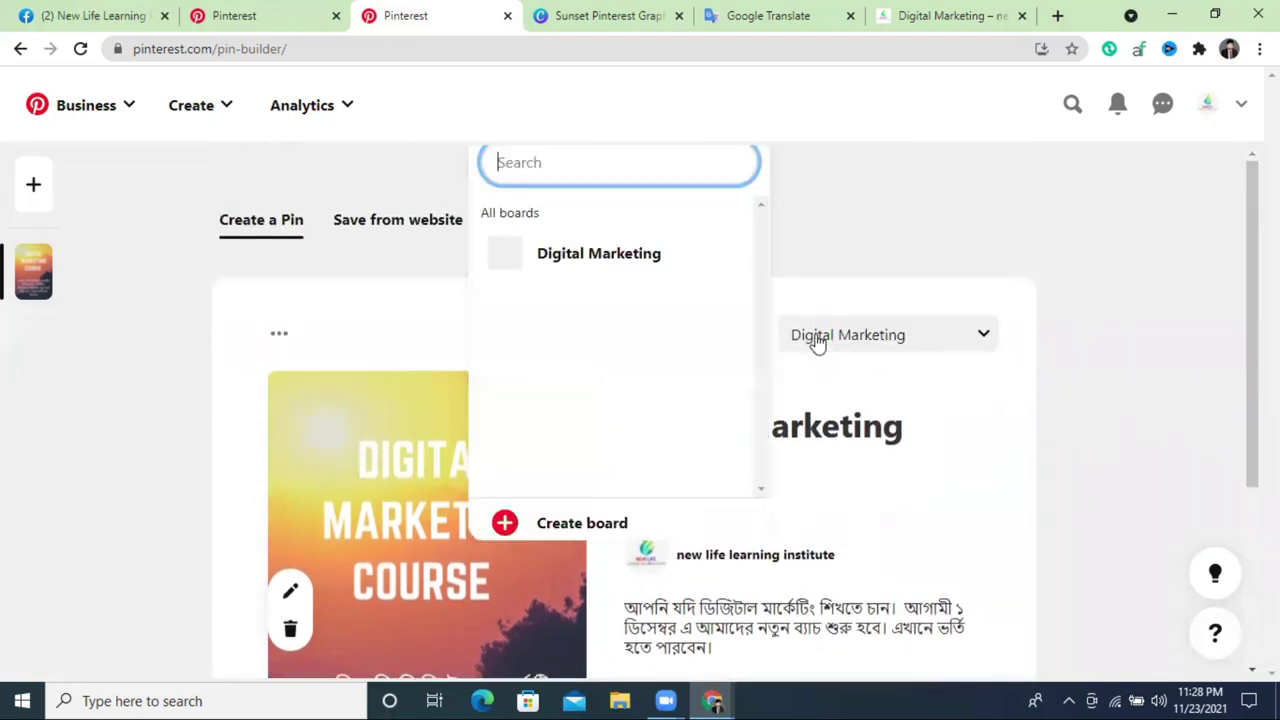
pyautogui.click(556, 262)
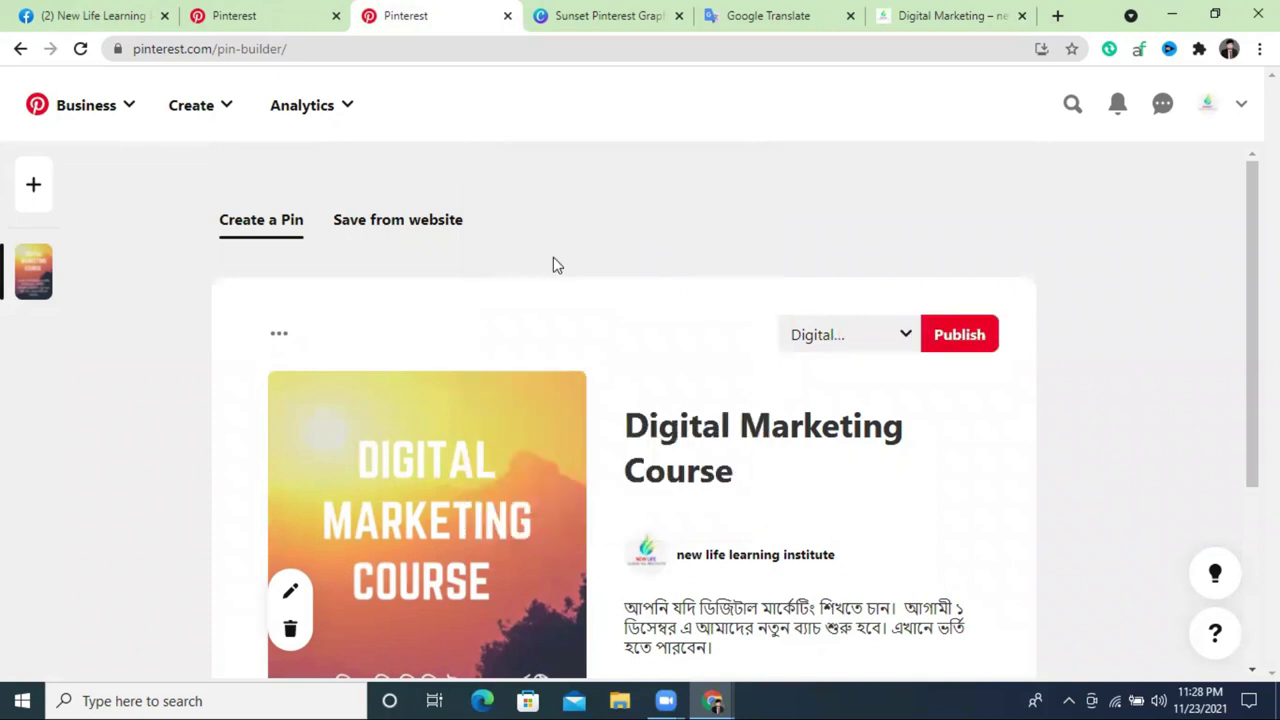
pyautogui.click(958, 337)
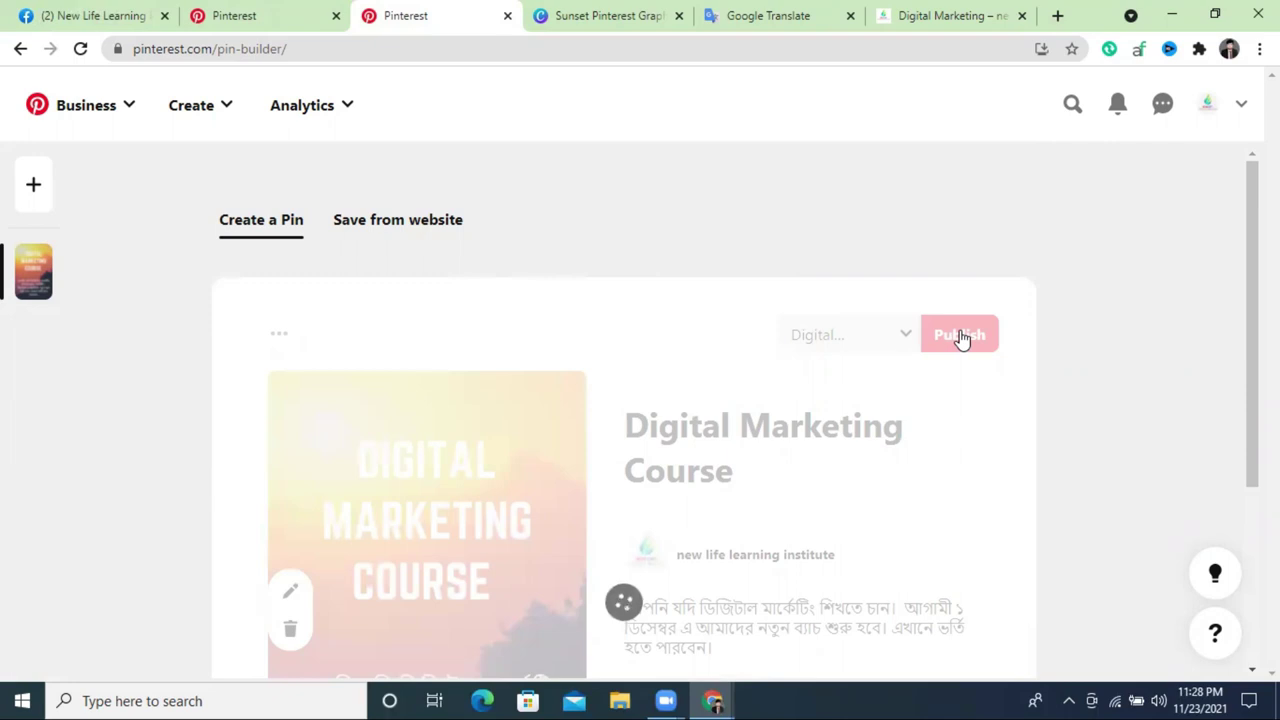
pyautogui.scroll(-3, 960, 338)
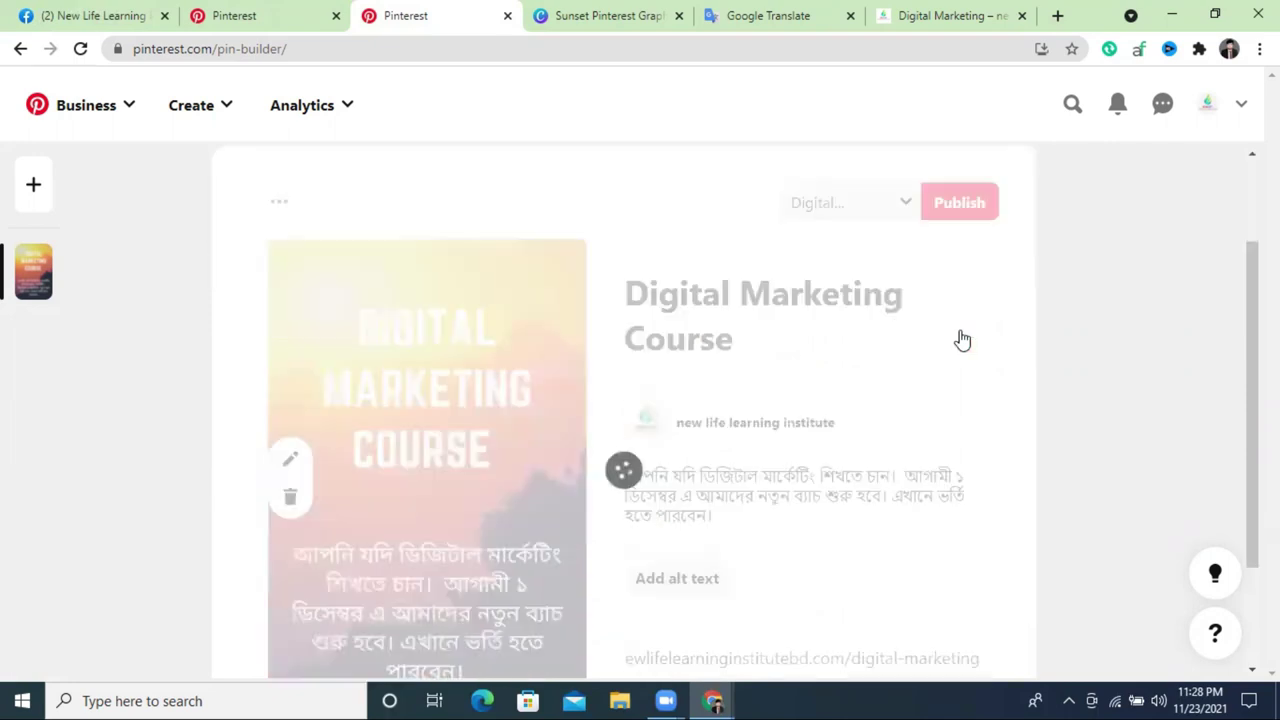
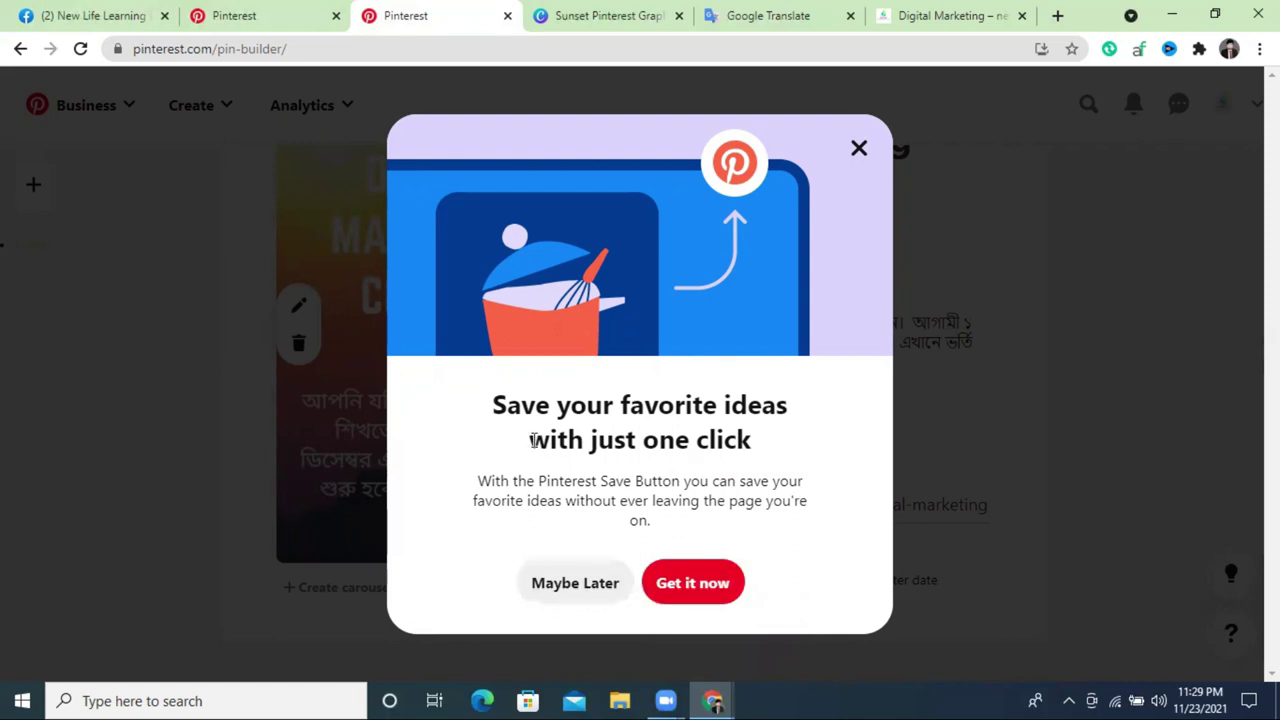
# Accept the Pinterest Save Button offer to open its Chrome Web Store page
pyautogui.click(680, 594)
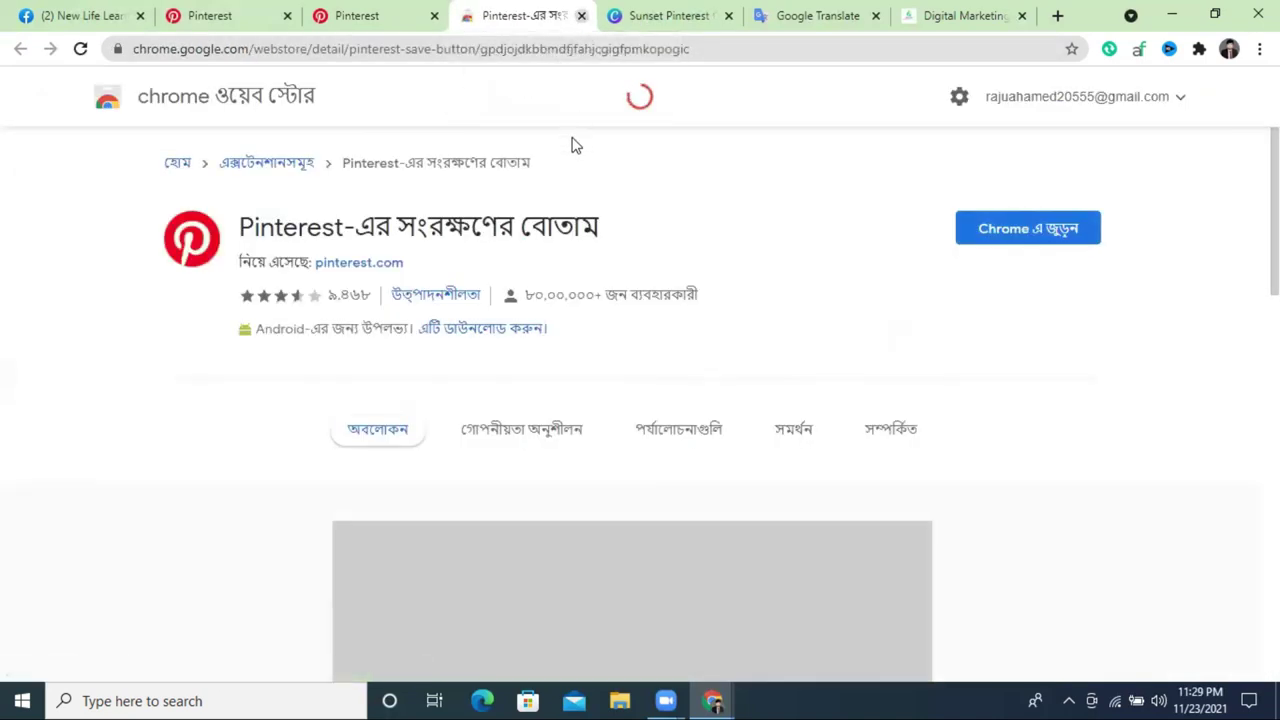
# Close the Chrome Web Store page, reload the Pinterest profile's saved boards and open the Digital Marketing board
pyautogui.hotkey('ctrl', 'w')
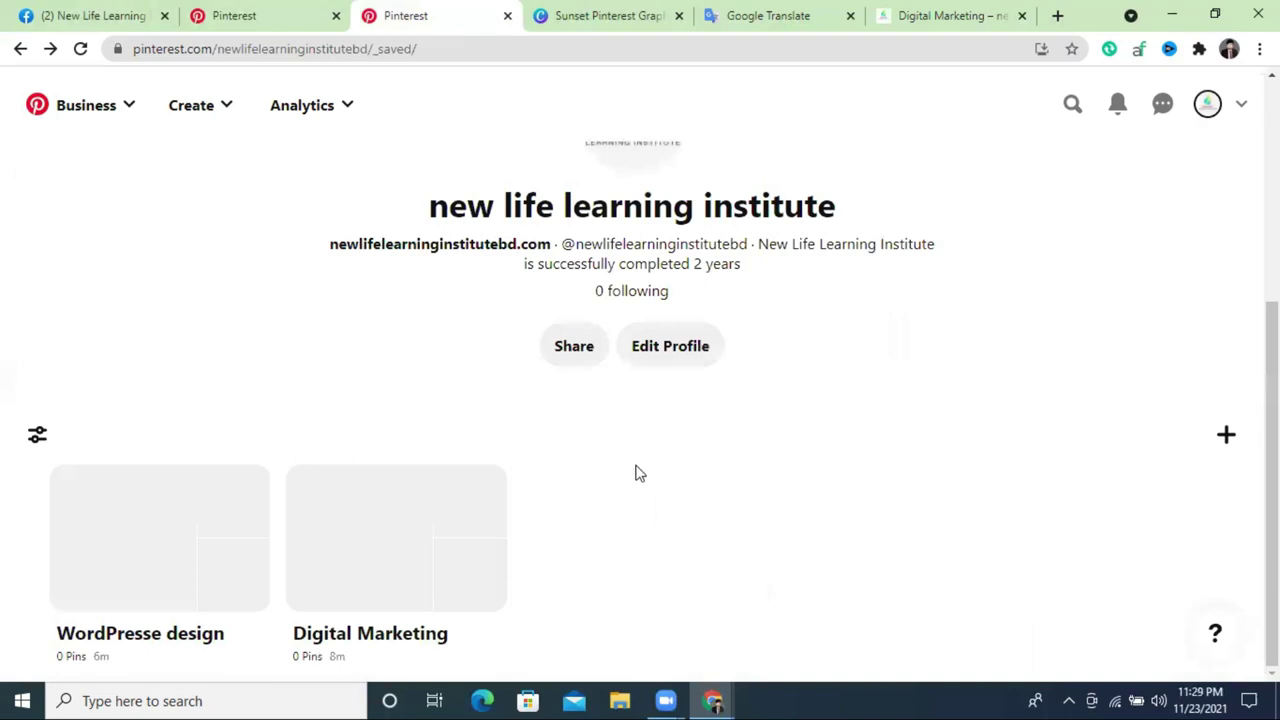
pyautogui.scroll(4, 637, 471)
pyautogui.click(80, 49)
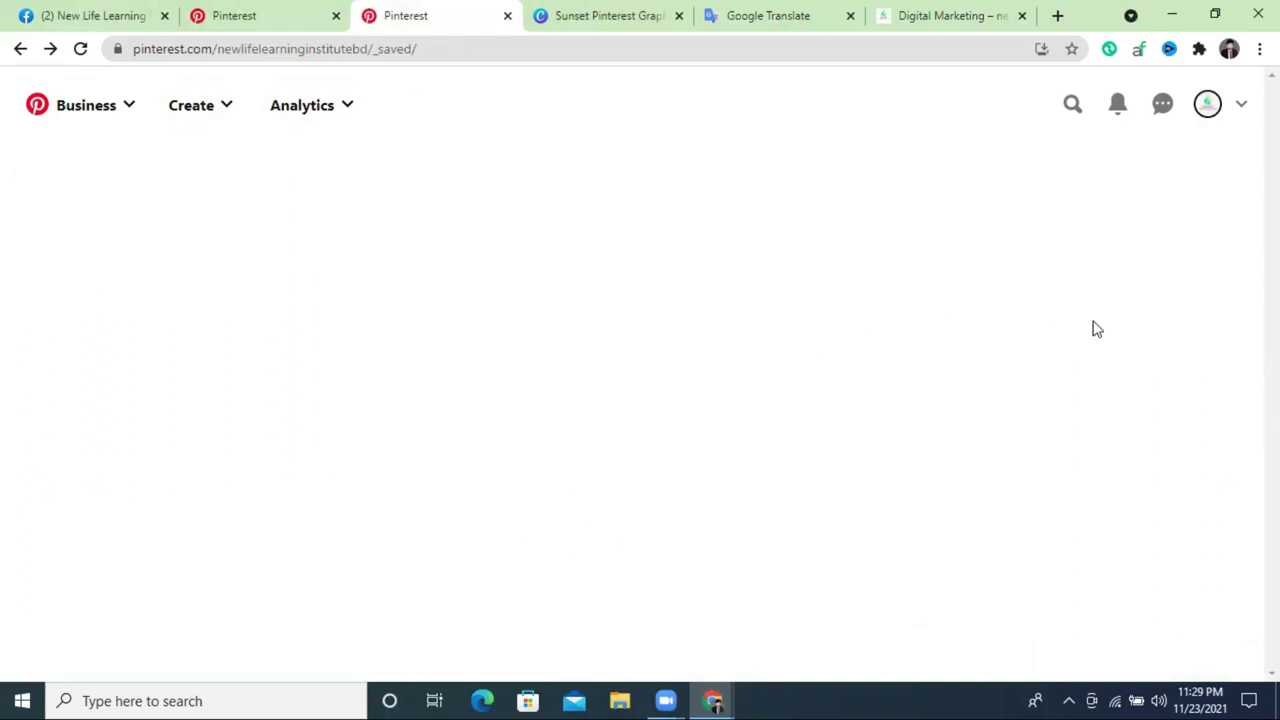
pyautogui.scroll(-3, 1096, 329)
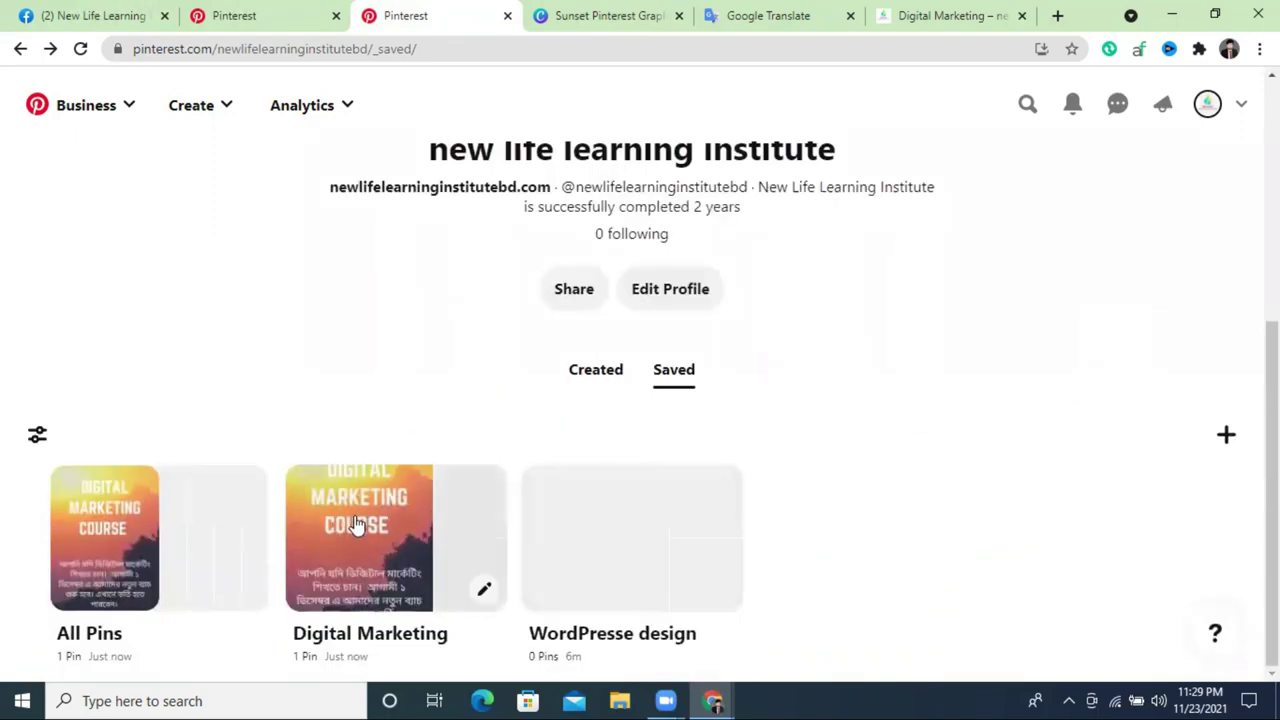
pyautogui.click(341, 540)
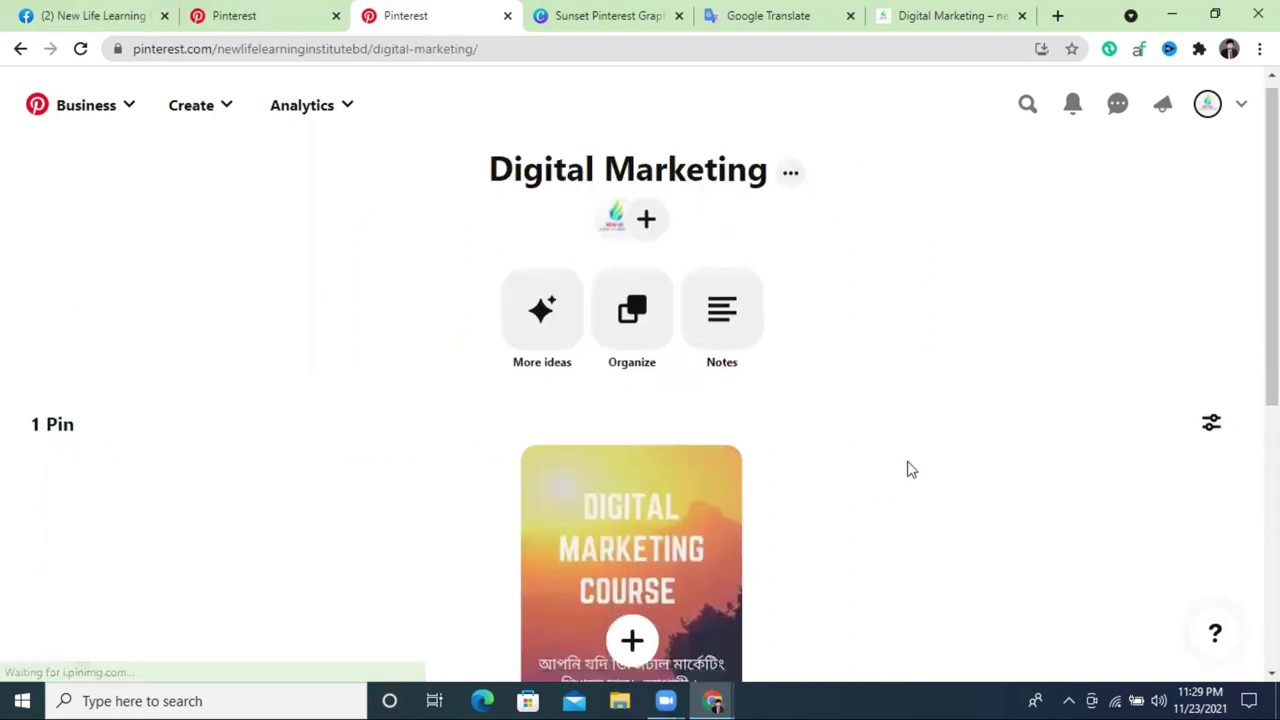
# Review the published pin, the board's view options and the suggested ideas on the Digital Marketing board
pyautogui.scroll(-4, 671, 486)
pyautogui.scroll(4, 694, 380)
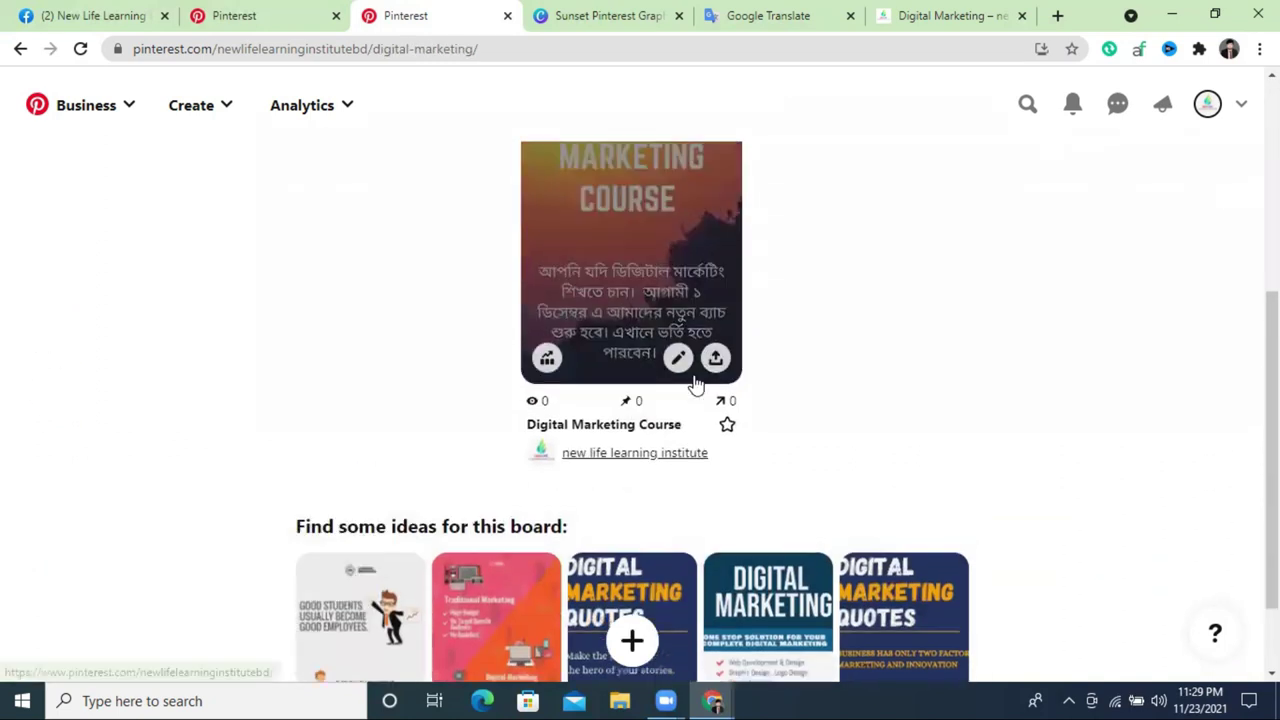
pyautogui.scroll(1, 587, 493)
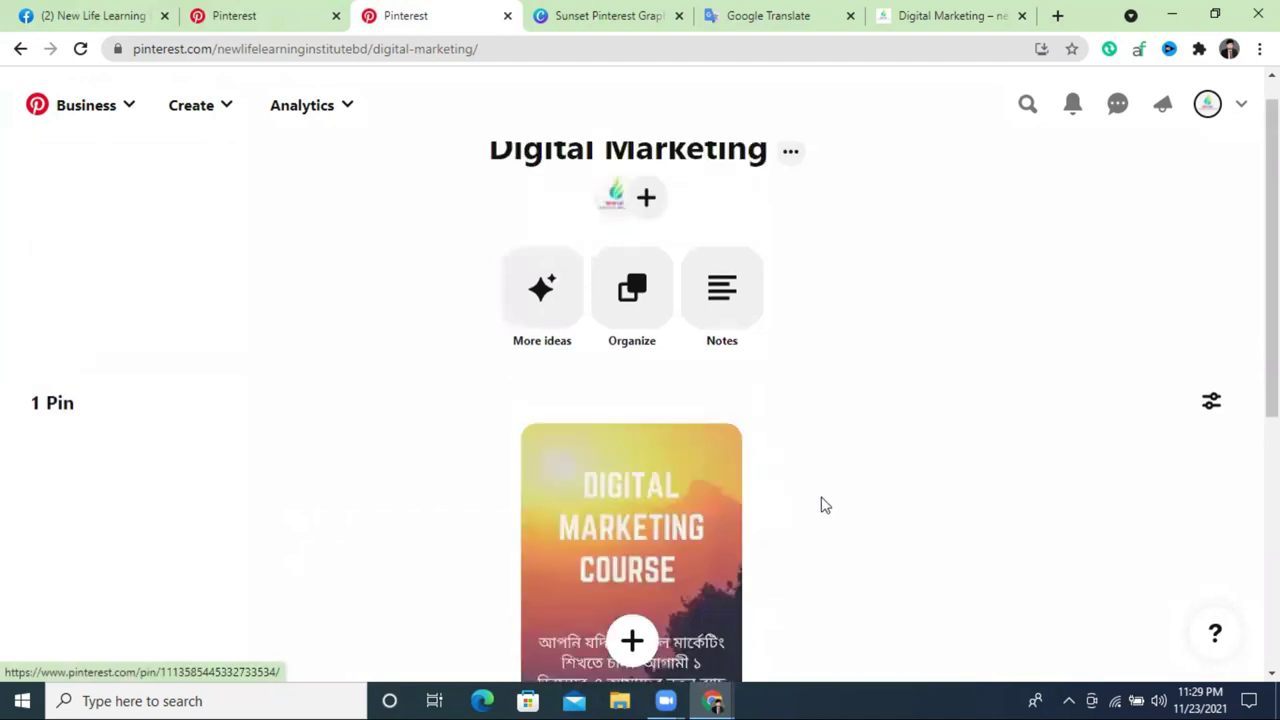
pyautogui.click(1211, 437)
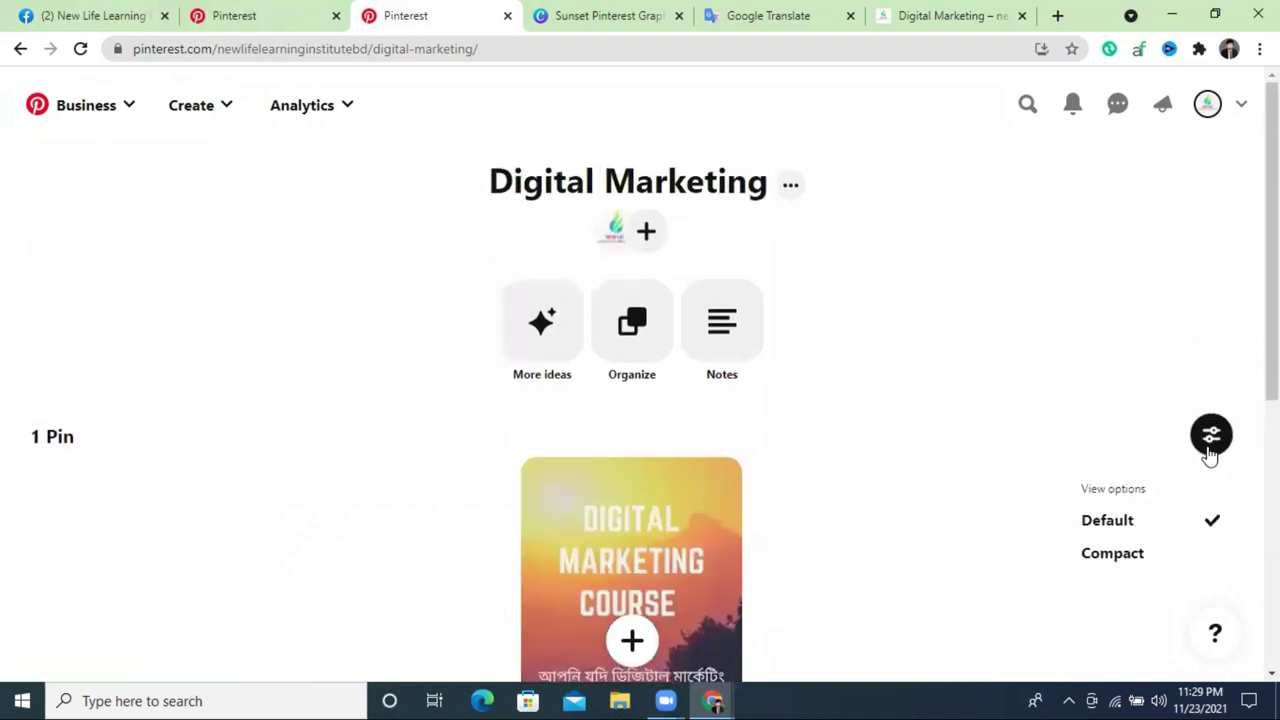
pyautogui.click(1086, 389)
pyautogui.scroll(-5, 323, 491)
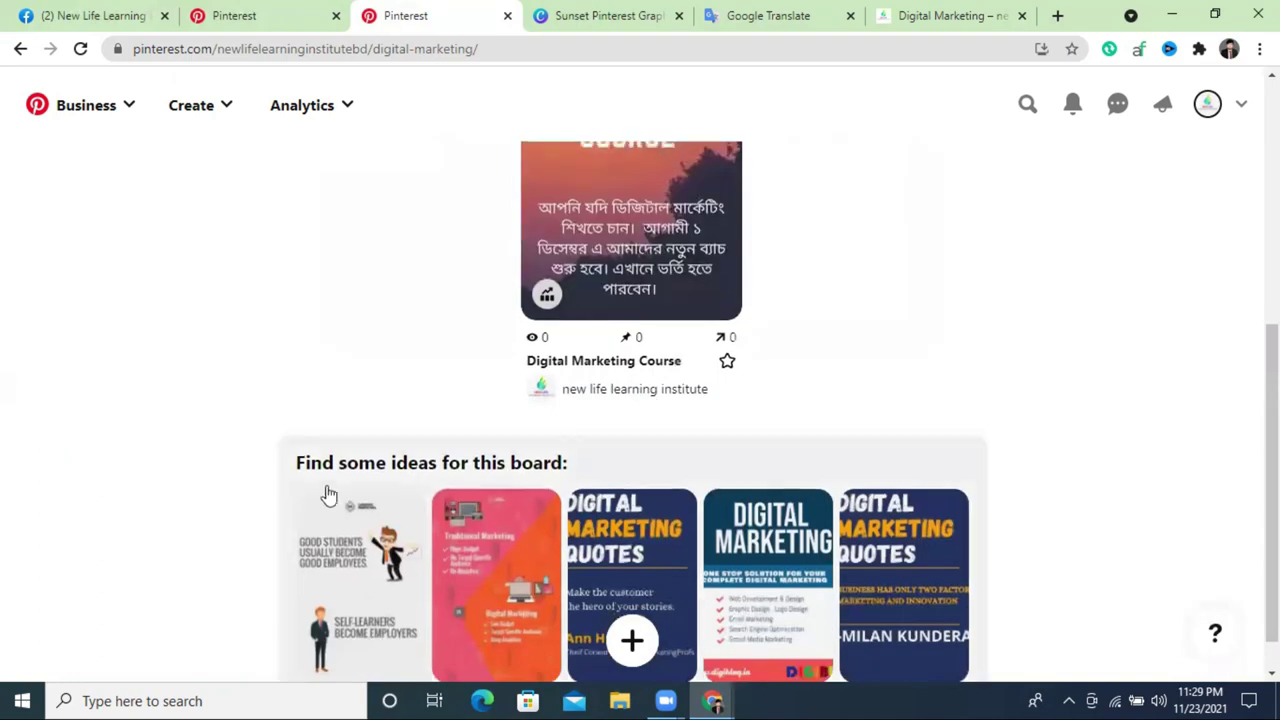
# Create a new pin from the Digital Marketing board and upload the Bengali digital marketing poster from the Downloads folder
pyautogui.click(633, 645)
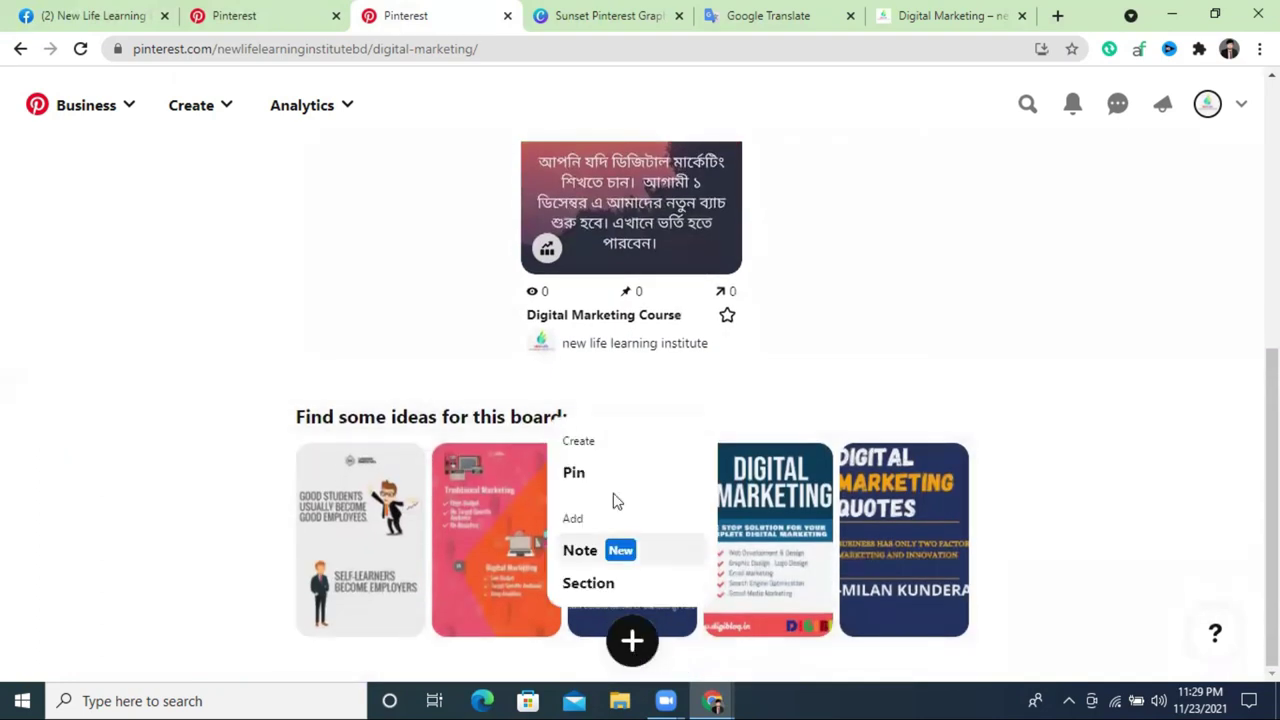
pyautogui.click(603, 486)
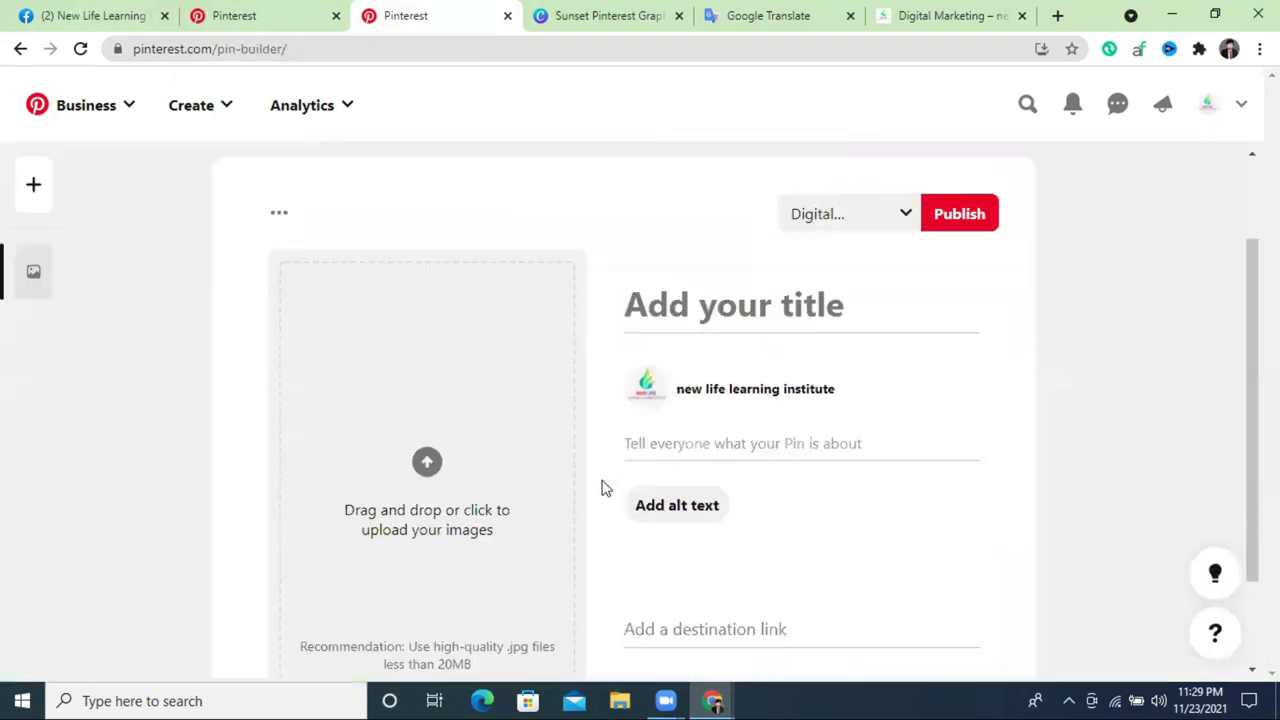
pyautogui.click(455, 412)
pyautogui.scroll(-3, 224, 242)
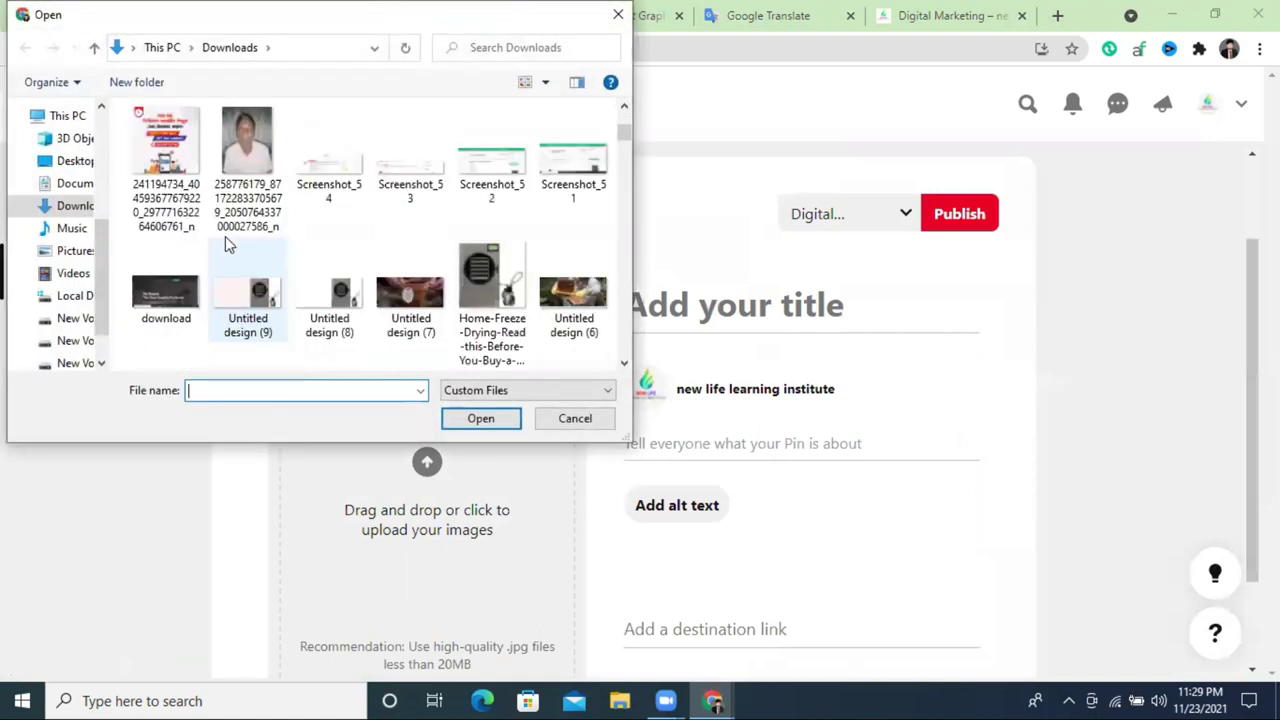
pyautogui.click(160, 152)
pyautogui.click(480, 420)
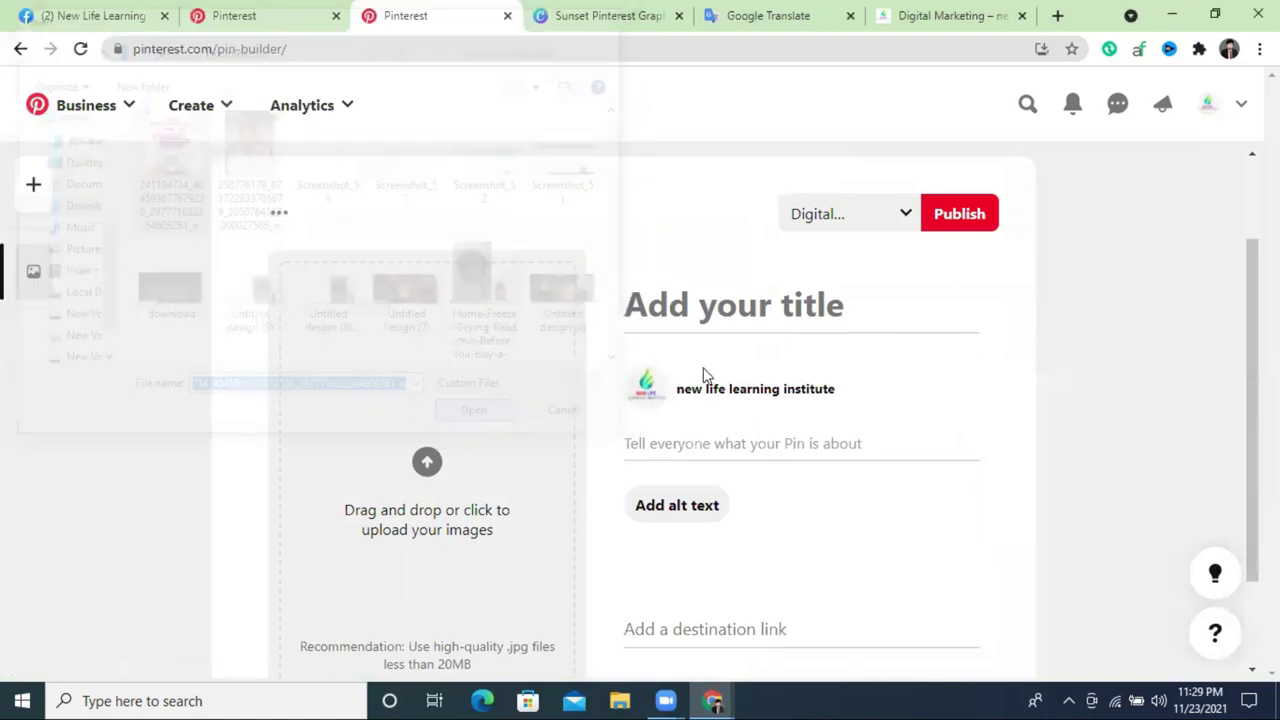
# Enter "Digital marketing course" as the new pin's title
pyautogui.click(698, 300)
pyautogui.write('D')
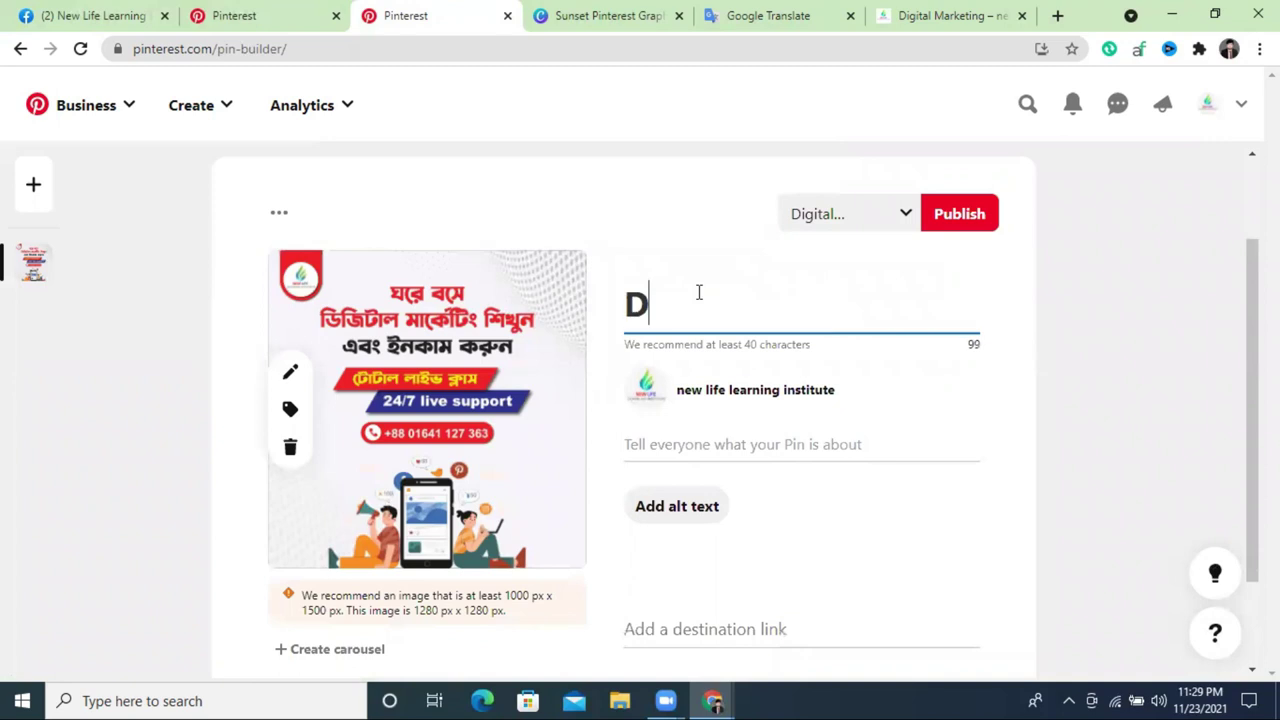
pyautogui.write('igital ')
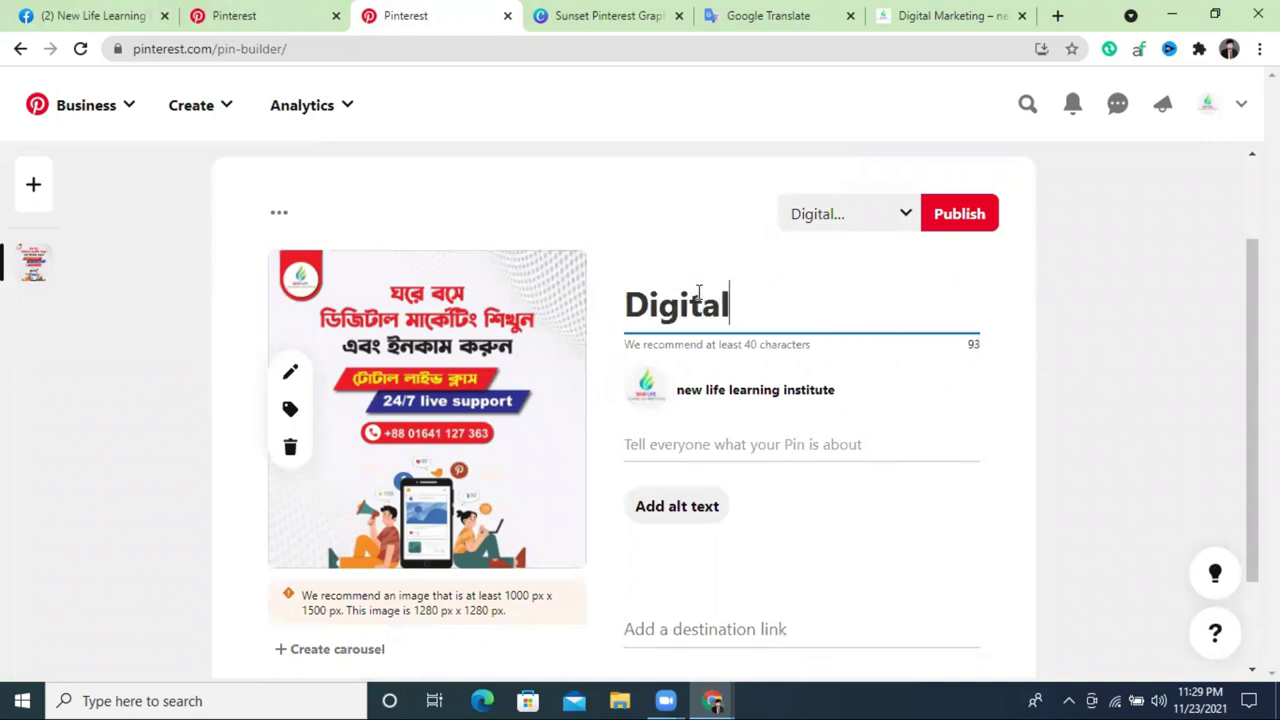
pyautogui.write('mark')
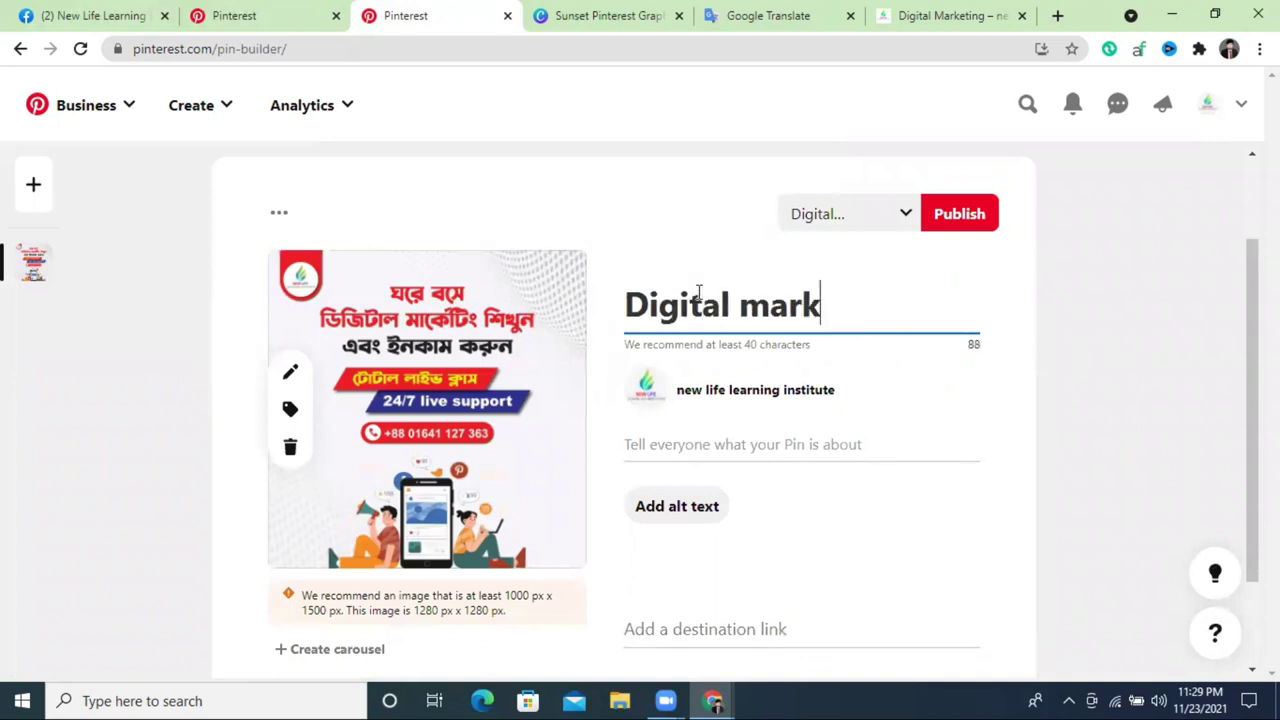
pyautogui.write('eting course')
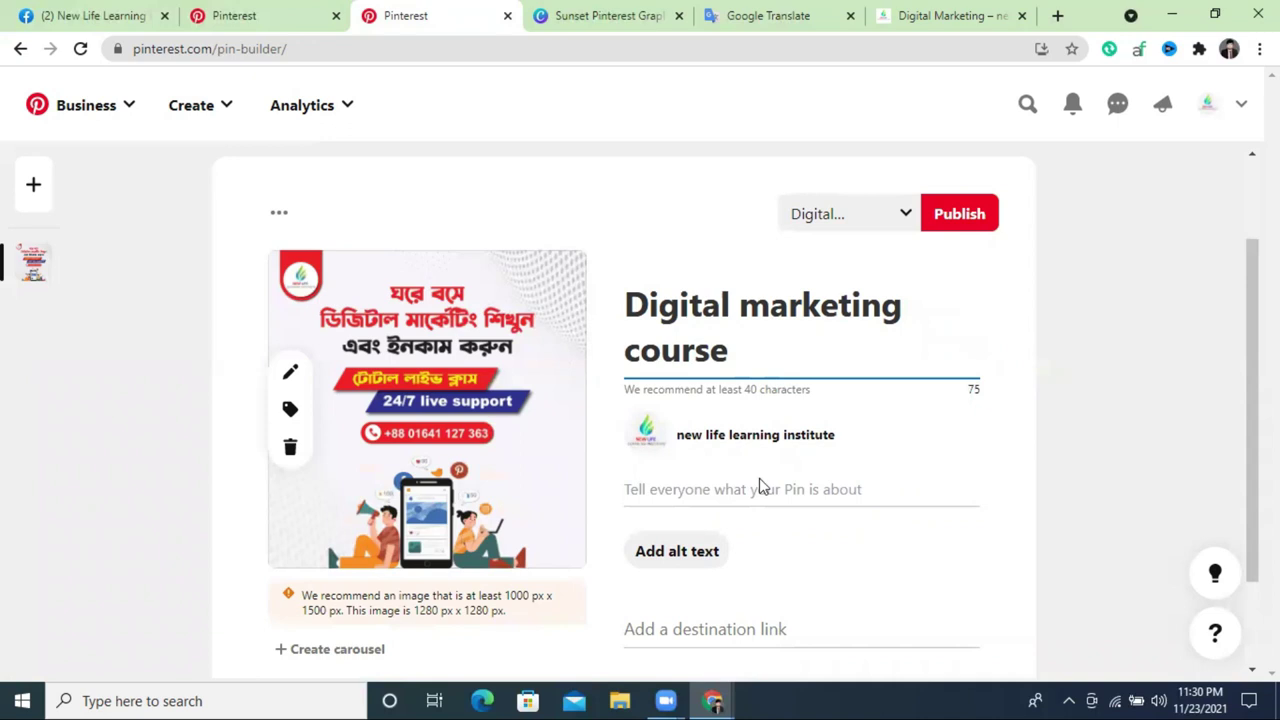
pyautogui.click(713, 490)
pyautogui.scroll(-1, 742, 556)
pyautogui.scroll(-1, 742, 556)
pyautogui.click(694, 534)
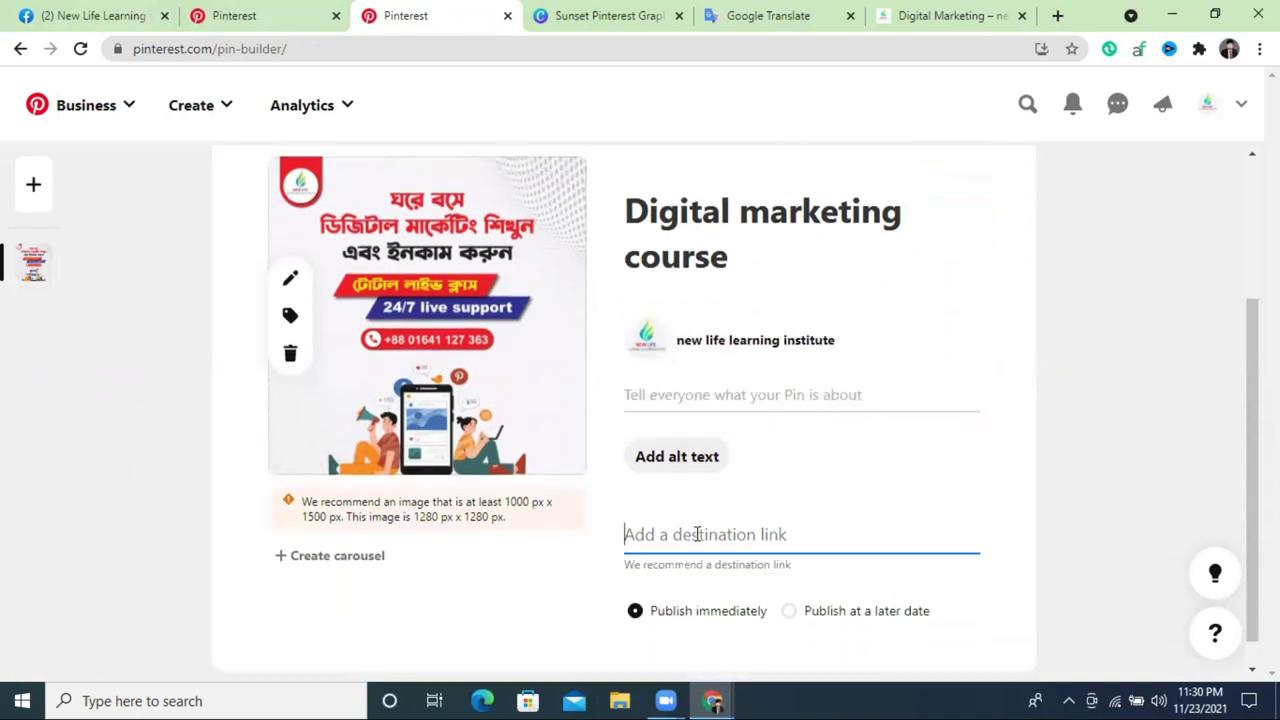
pyautogui.write('https://newlifelearninginstitutebd.com/digital-marketing/')
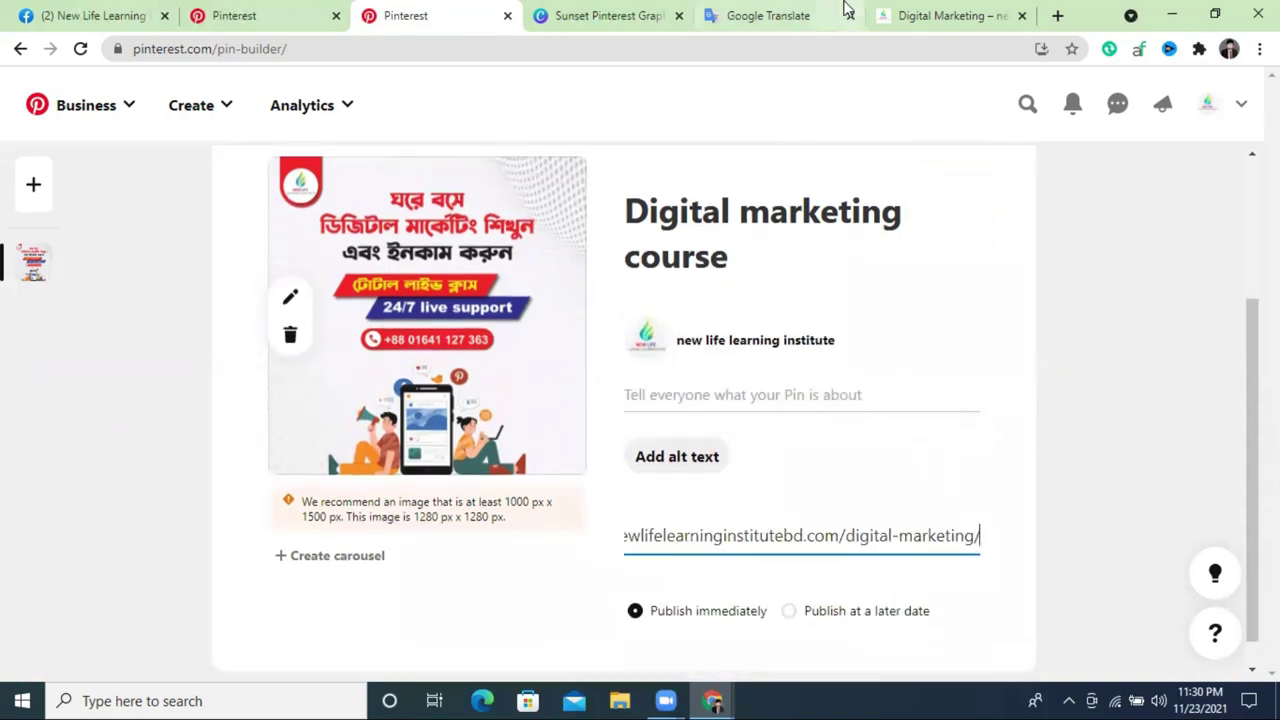
# Copy the Bengali course text from the Canva design into the pin's description, and remove the trailing slash from the destination link
pyautogui.click(774, 12)
pyautogui.click(612, 15)
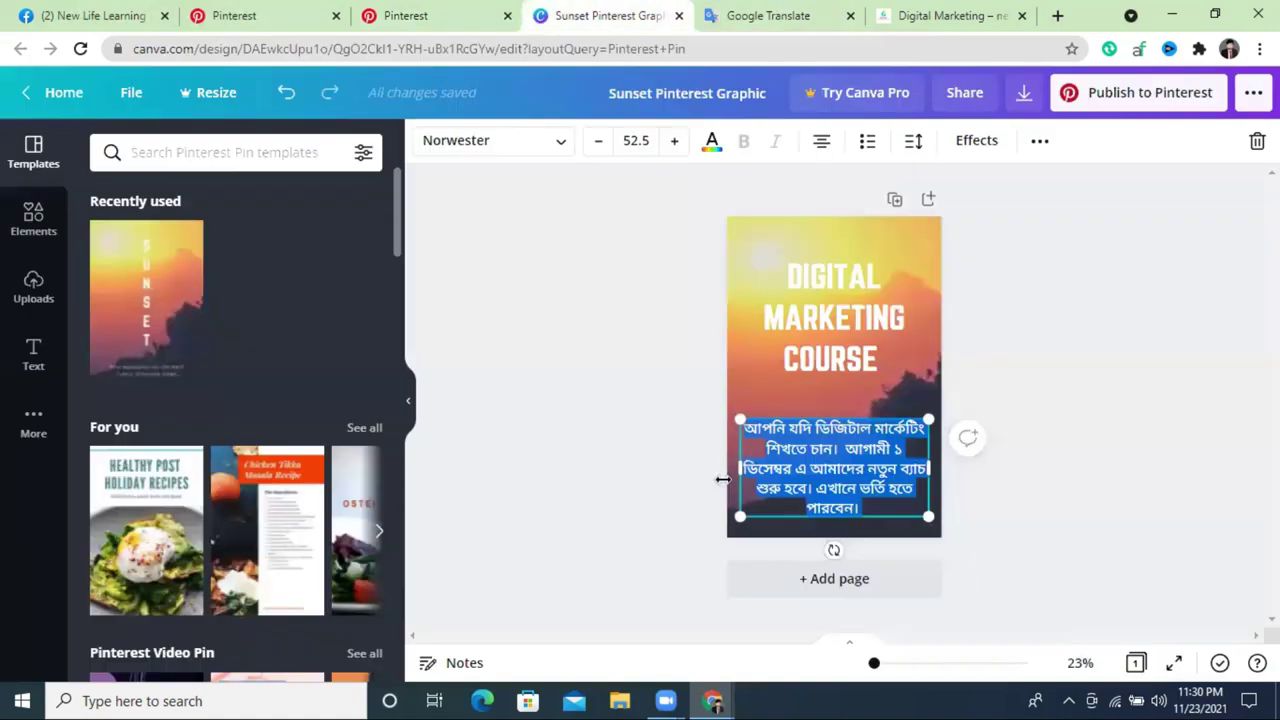
pyautogui.rightClick(795, 482)
pyautogui.click(832, 262)
pyautogui.click(470, 15)
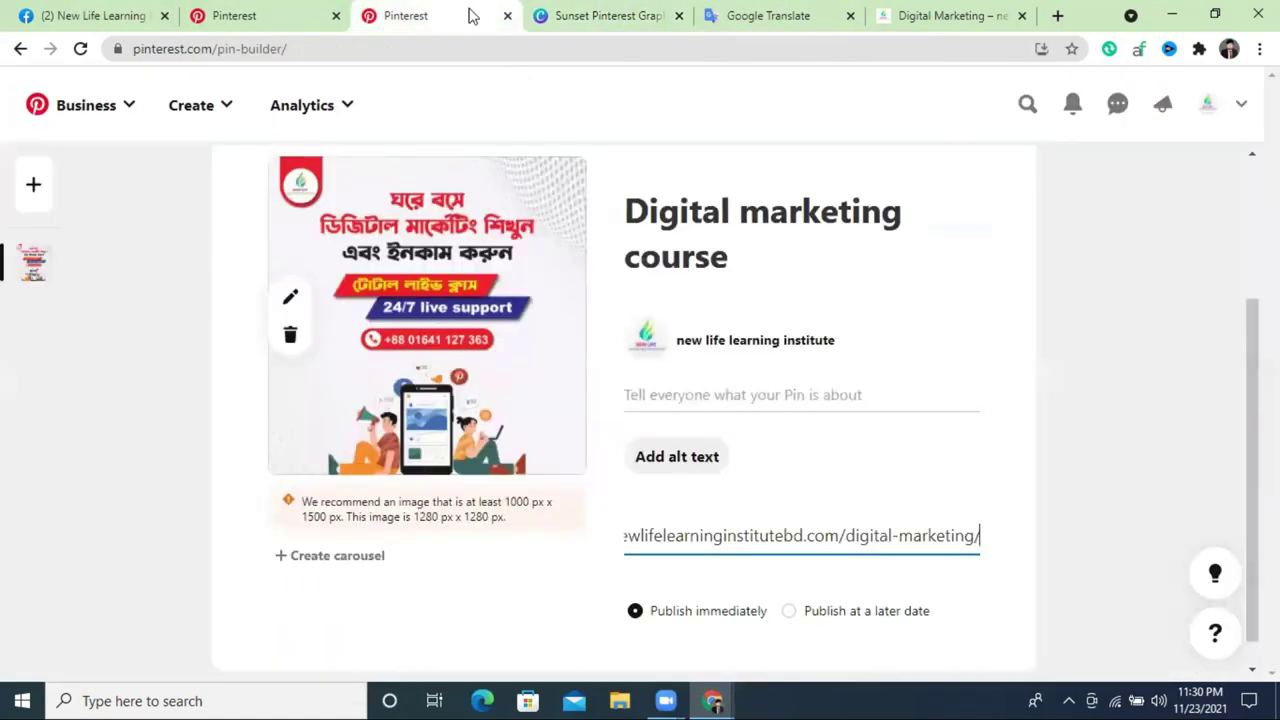
pyautogui.click(721, 390)
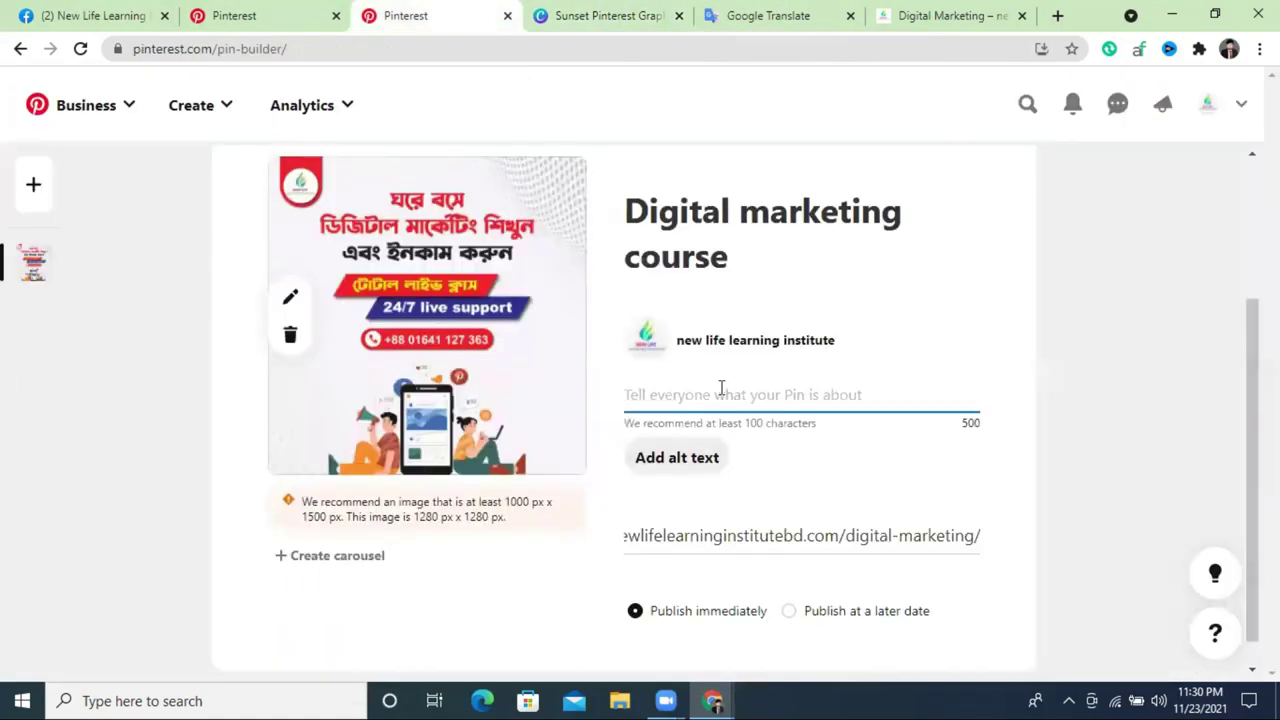
pyautogui.hotkey('ctrl', 'v')
pyautogui.scroll(-1, 960, 540)
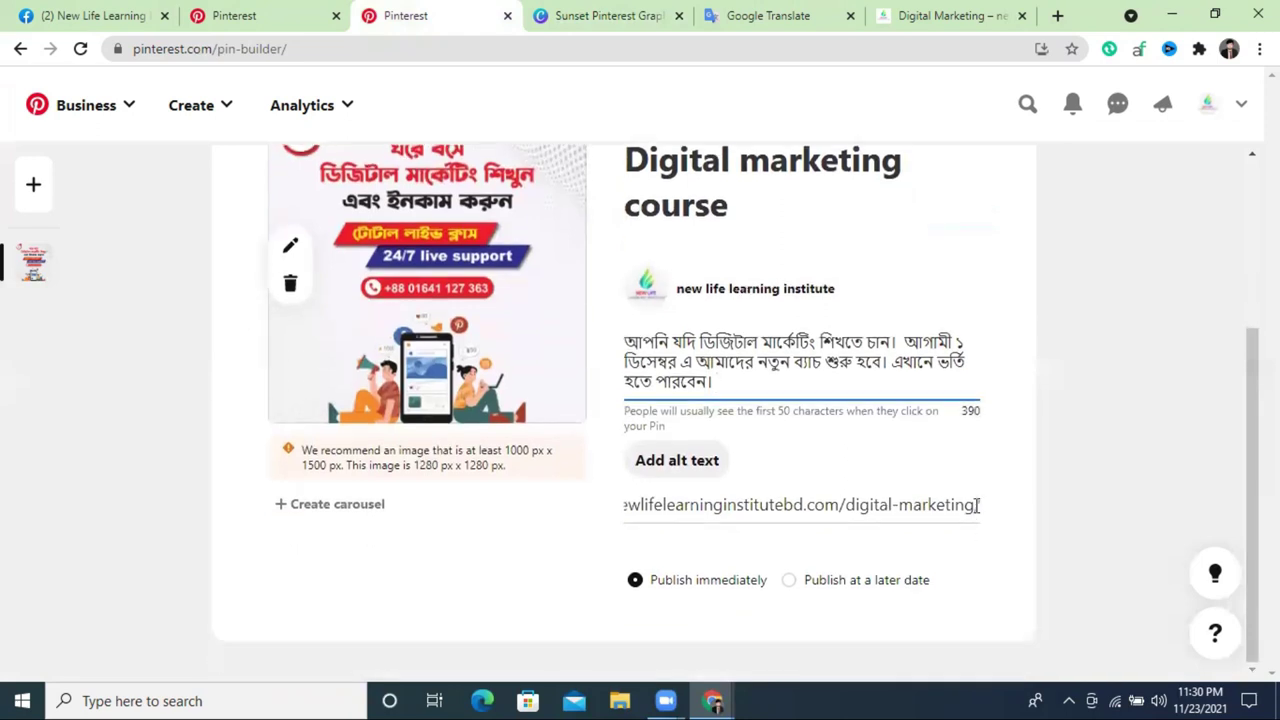
pyautogui.click(980, 504)
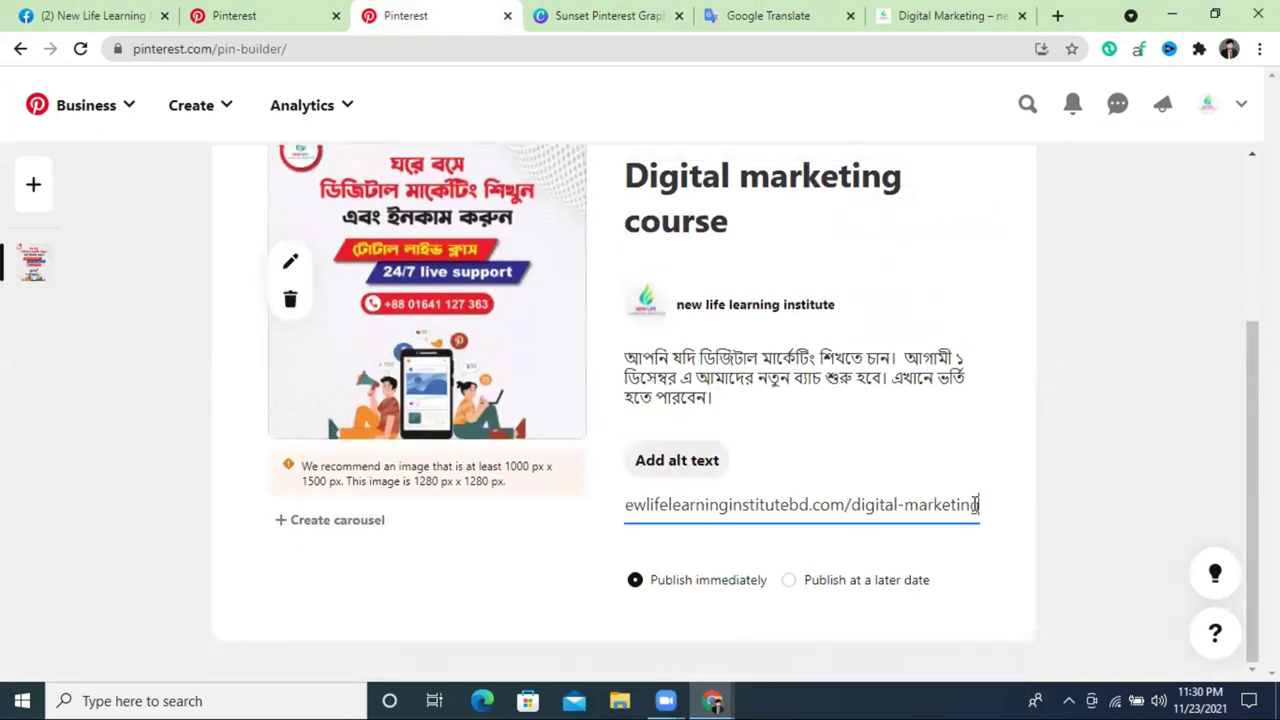
# Switch to the institute's website and examine the Digital Marketing page's address and course description
pyautogui.click(936, 12)
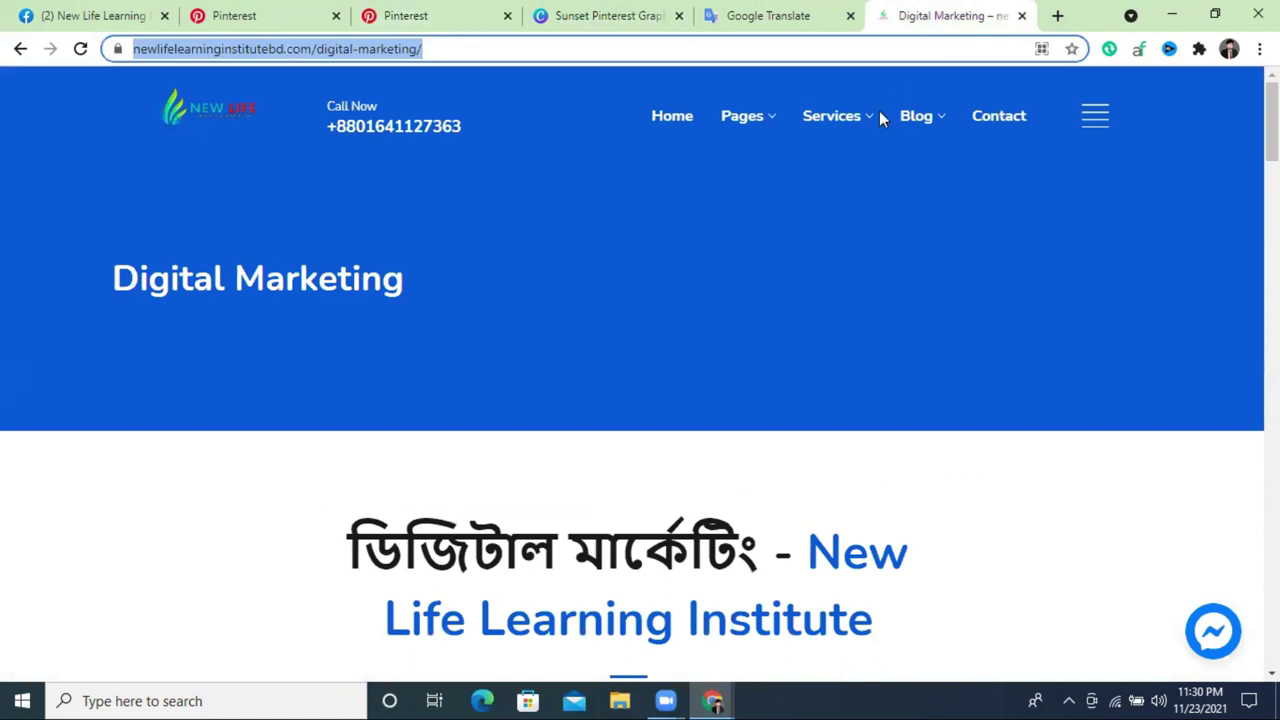
pyautogui.click(468, 50)
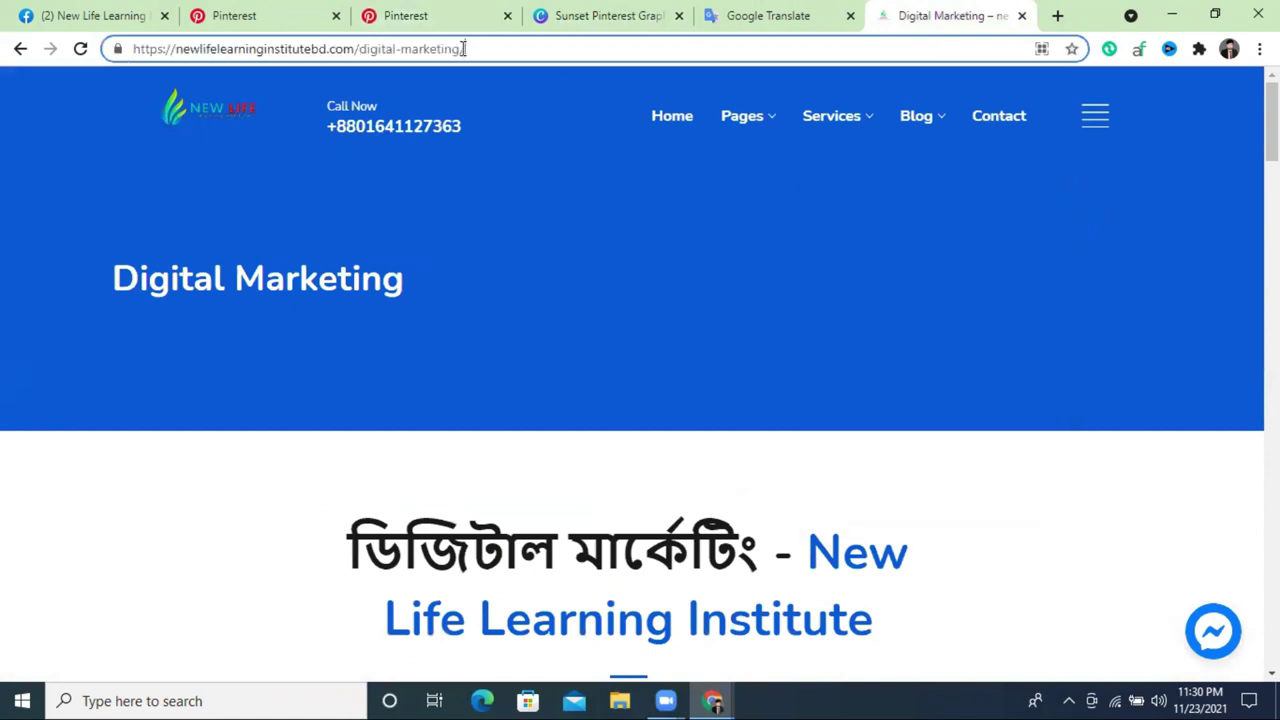
pyautogui.click(546, 340)
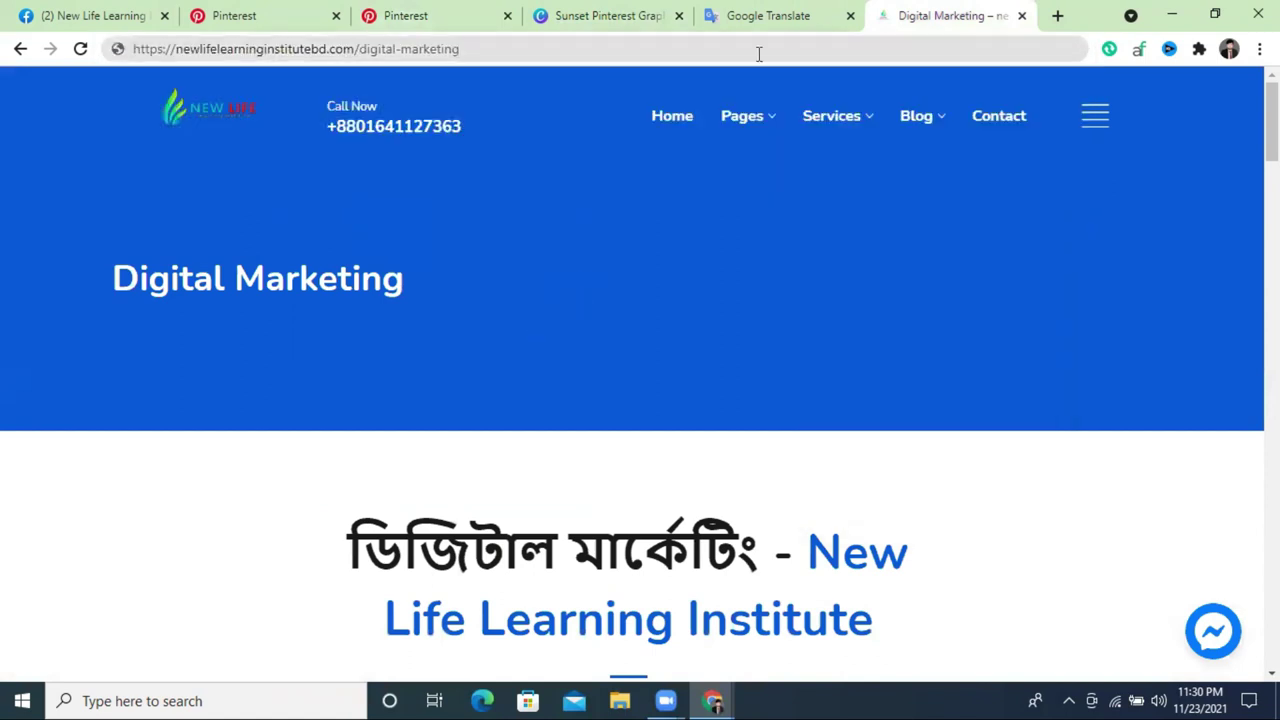
pyautogui.moveTo(174, 55); pyautogui.dragTo(348, 52)
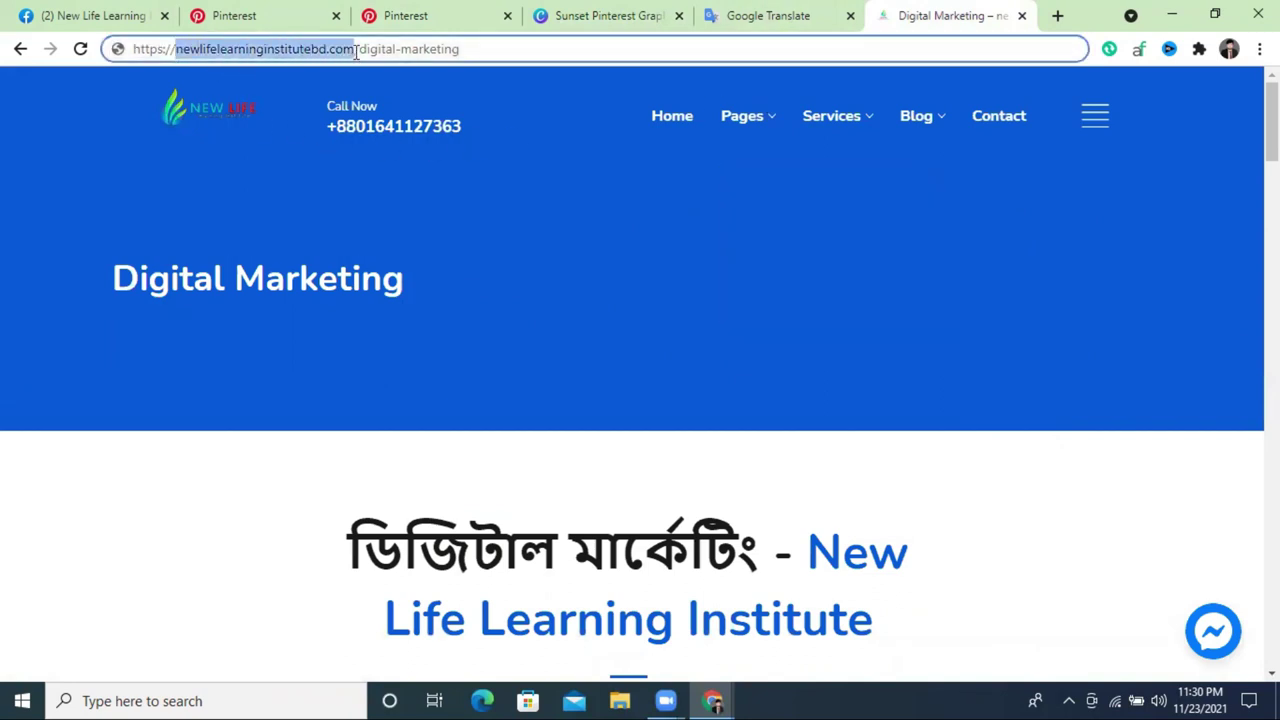
pyautogui.click(336, 52)
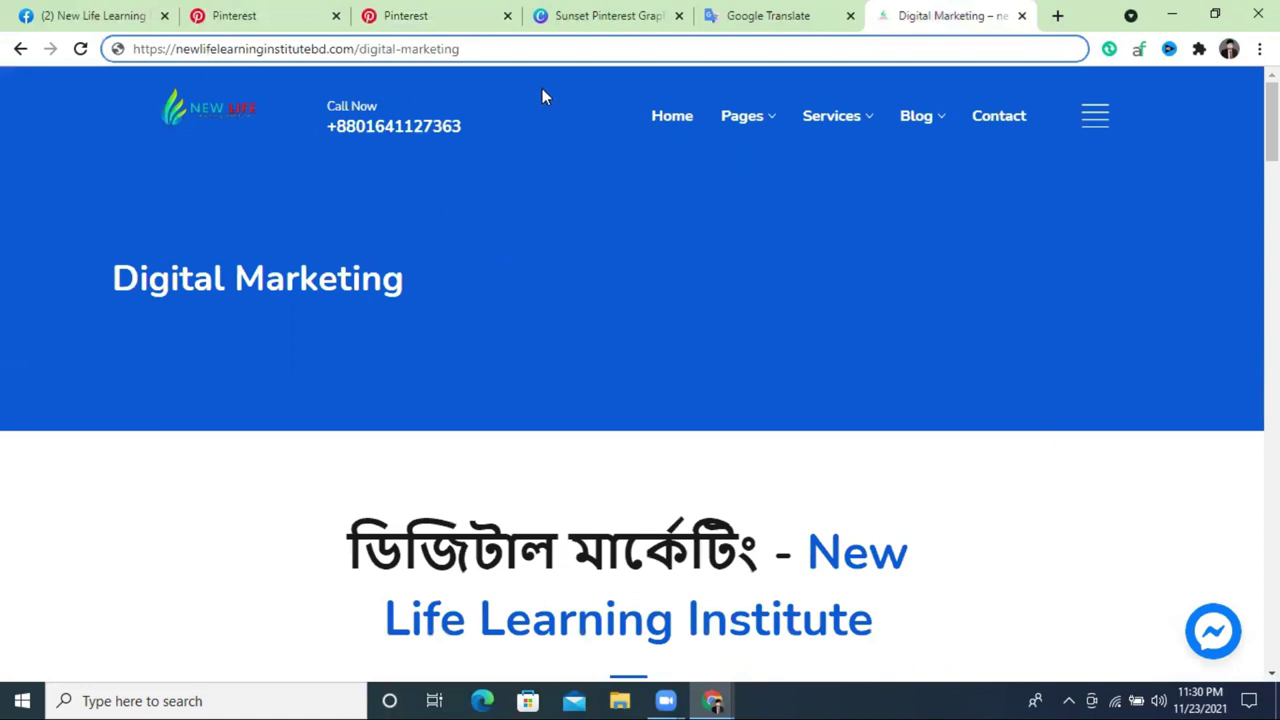
pyautogui.moveTo(868, 110)
pyautogui.scroll(-5, 857, 338)
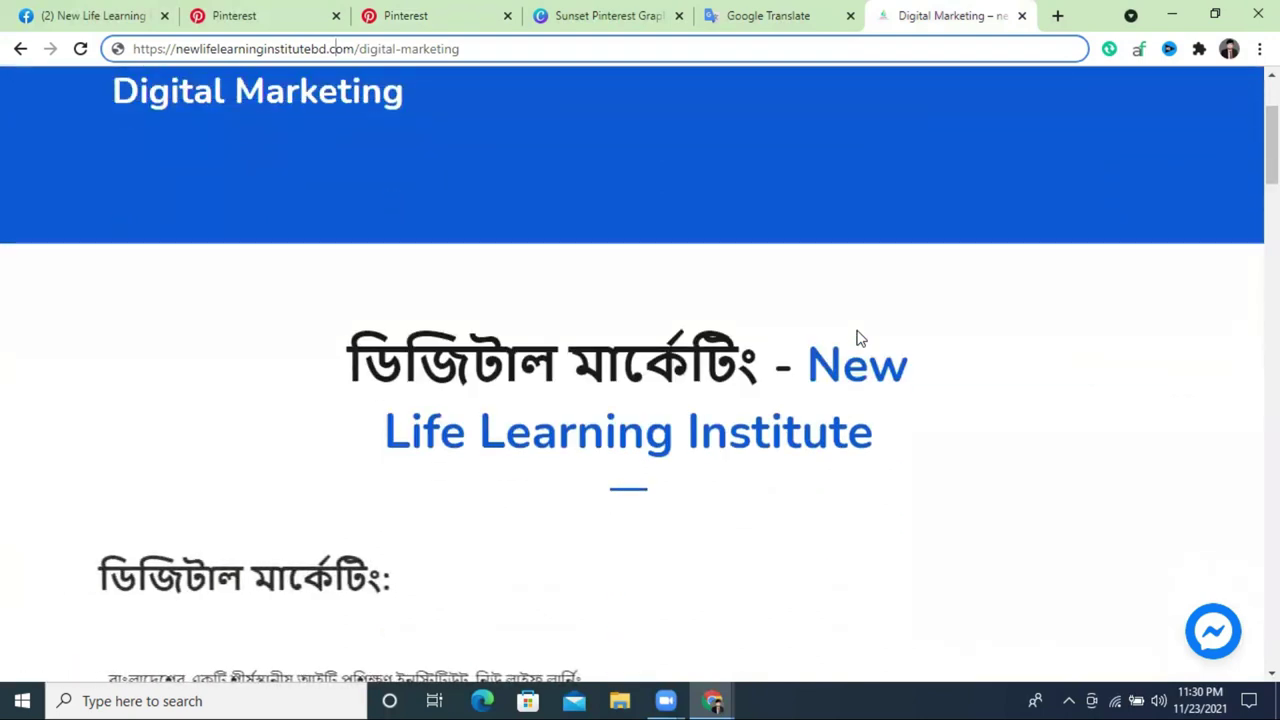
pyautogui.scroll(-4, 857, 338)
pyautogui.scroll(4, 820, 250)
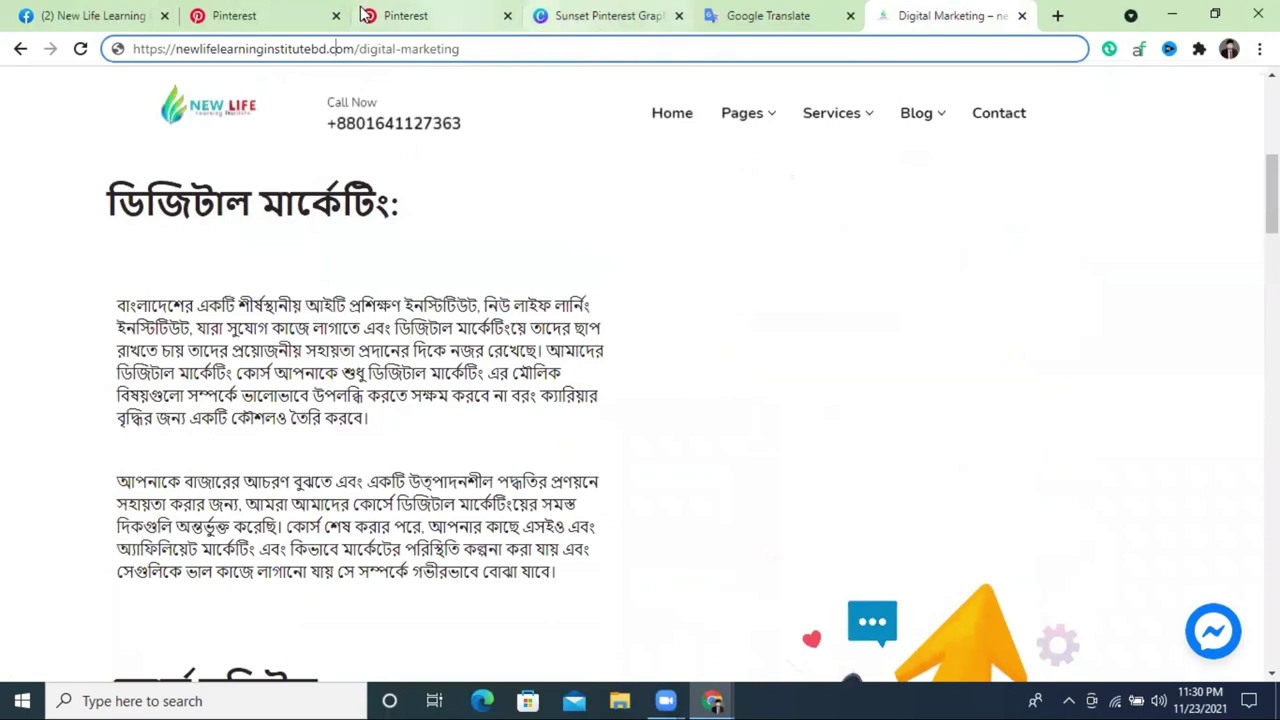
# Return to the Pinterest pin draft, check its details, keep the Digital Marketing board and publish the pin immediately
pyautogui.click(397, 12)
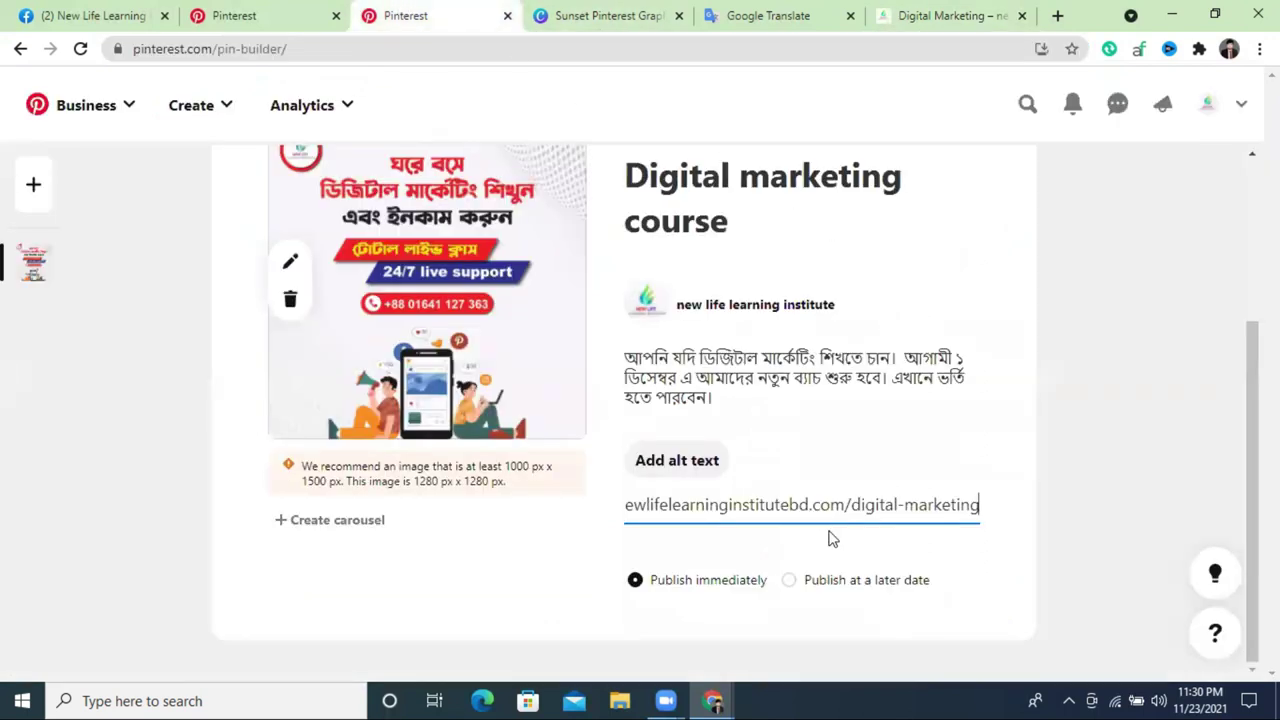
pyautogui.scroll(1, 817, 523)
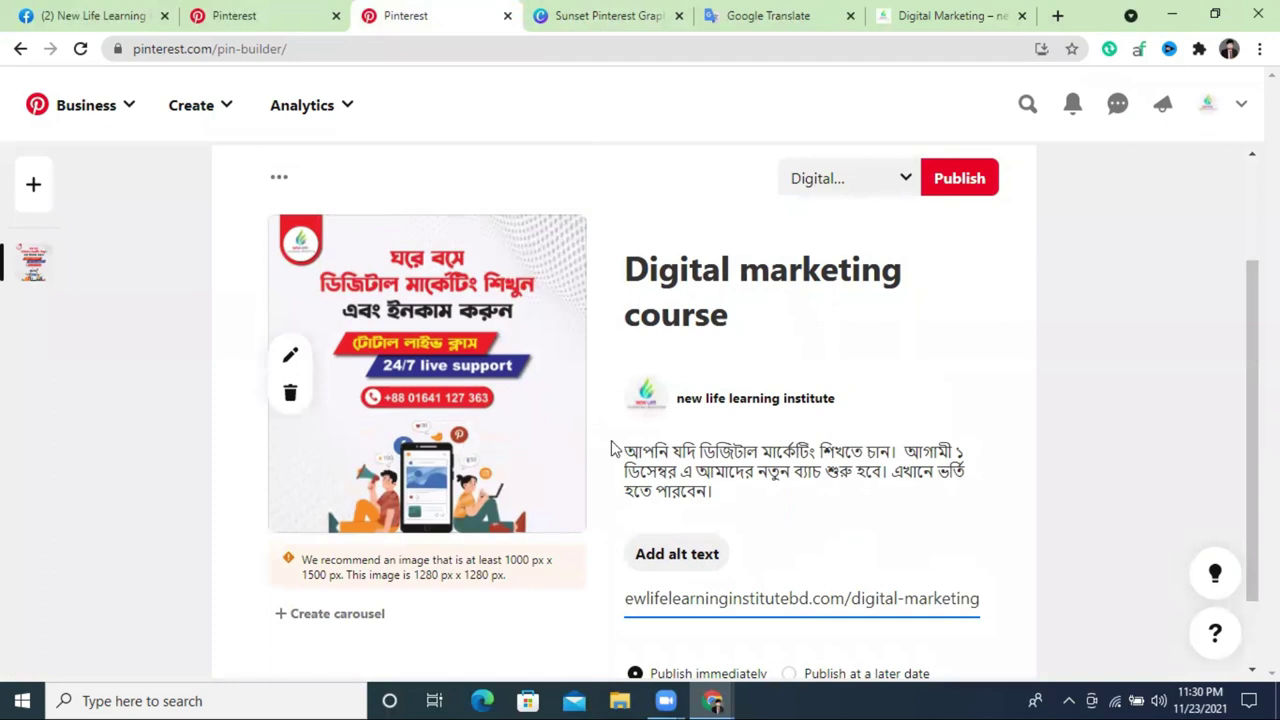
pyautogui.scroll(-1, 888, 508)
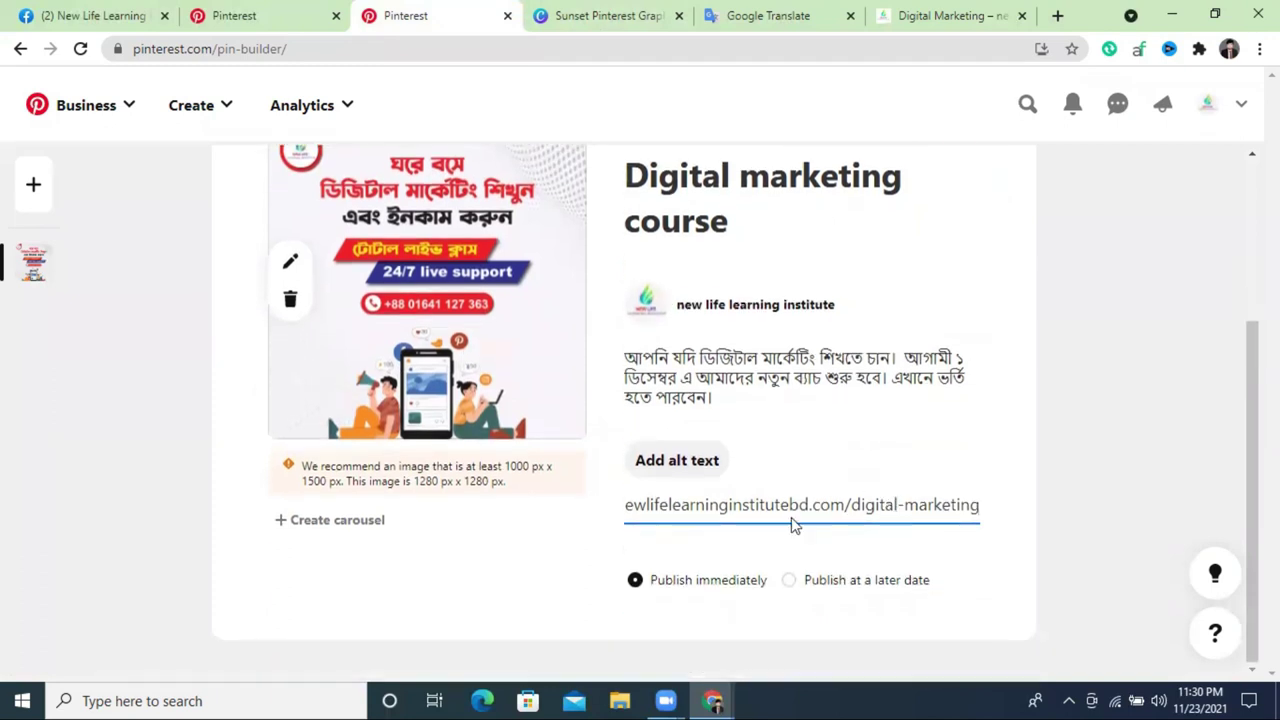
pyautogui.scroll(3, 838, 533)
pyautogui.click(820, 337)
pyautogui.click(822, 340)
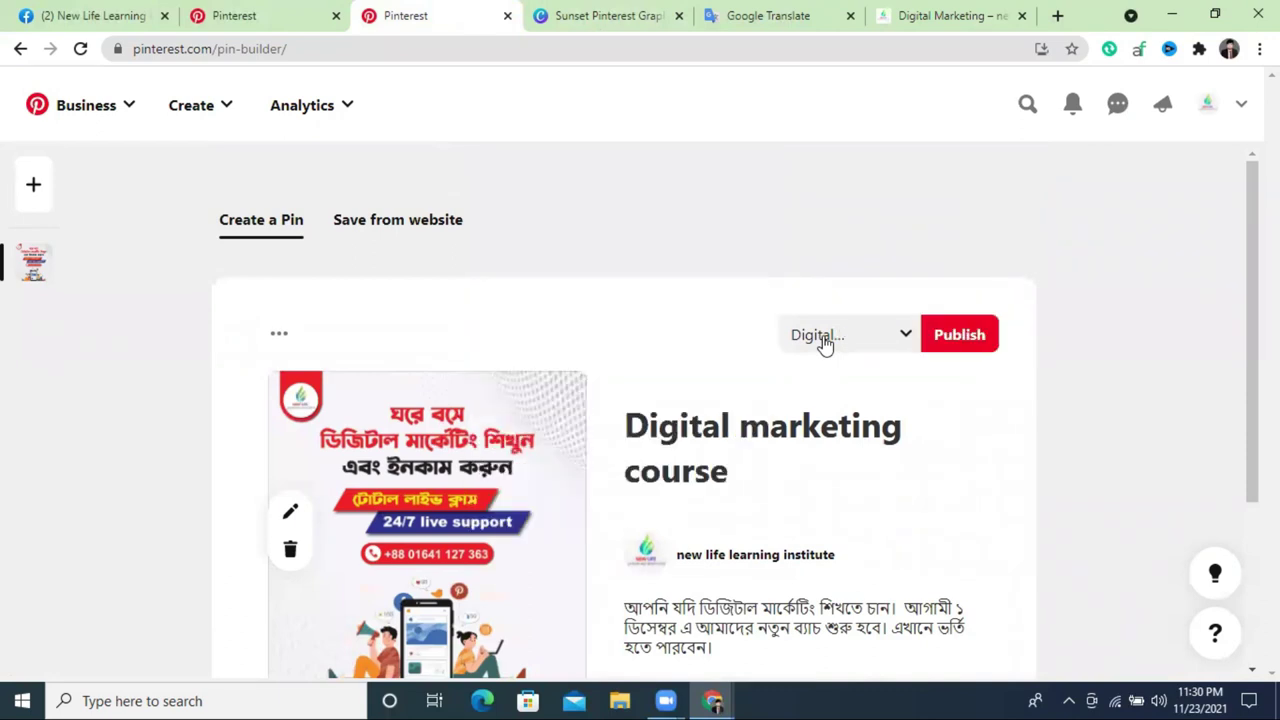
pyautogui.click(954, 340)
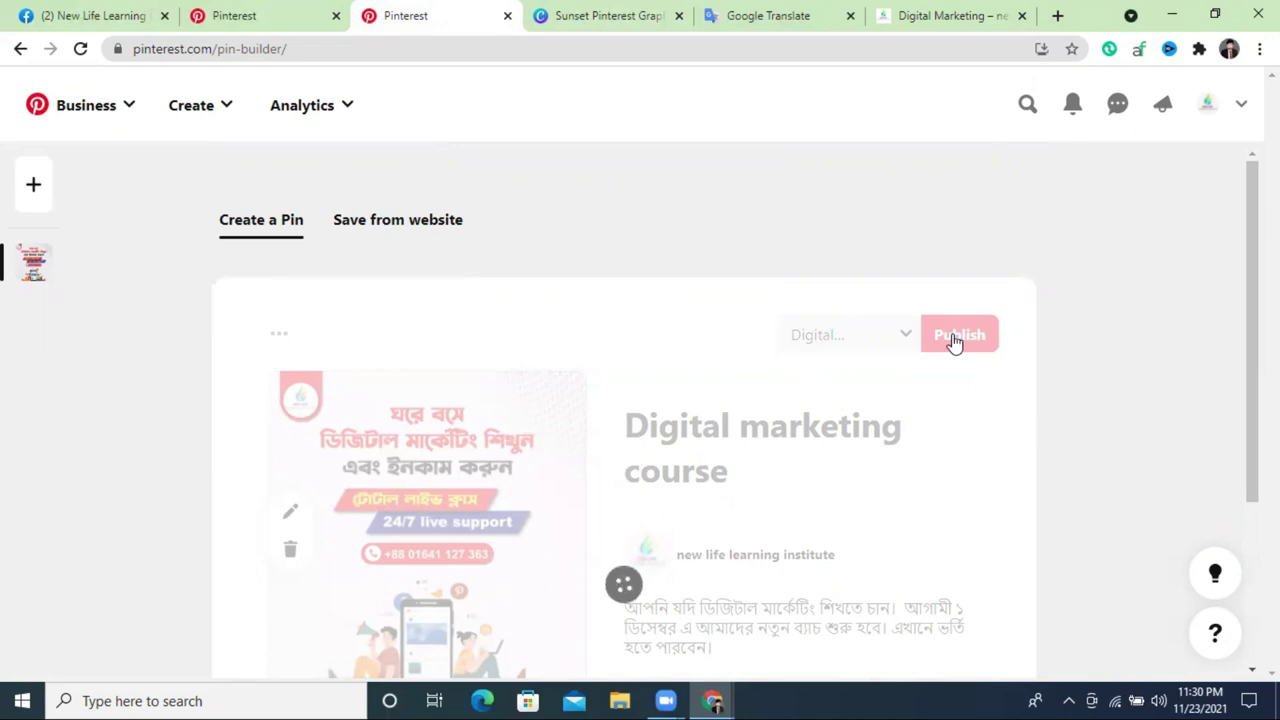
# Open the newly published pin with its sharing options, dismiss them and look over the pin's details
pyautogui.scroll(-3, 957, 348)
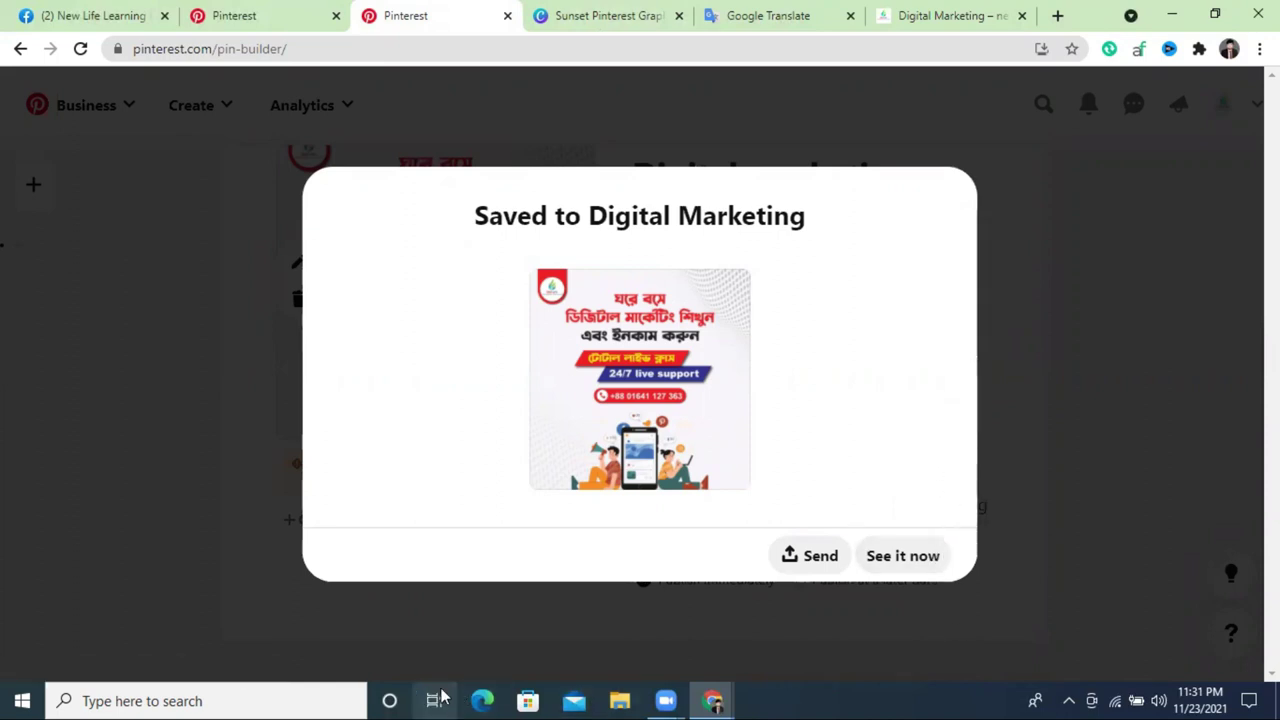
pyautogui.click(820, 560)
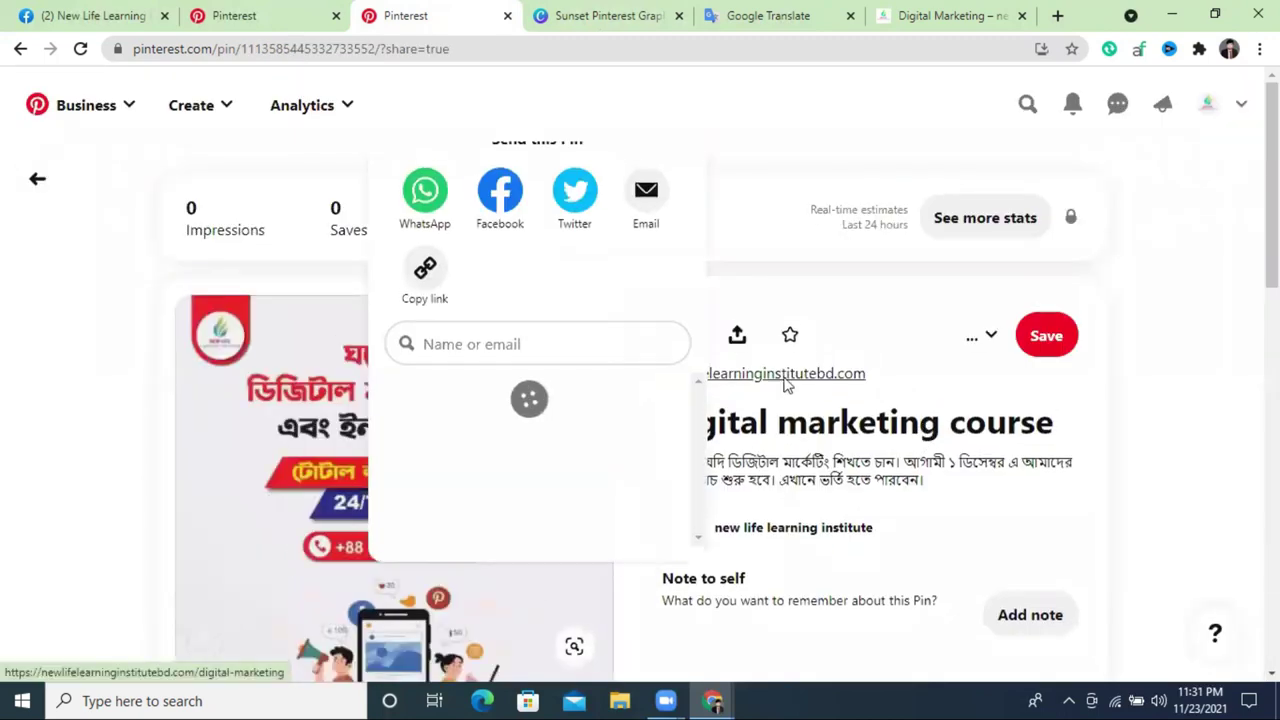
pyautogui.click(847, 291)
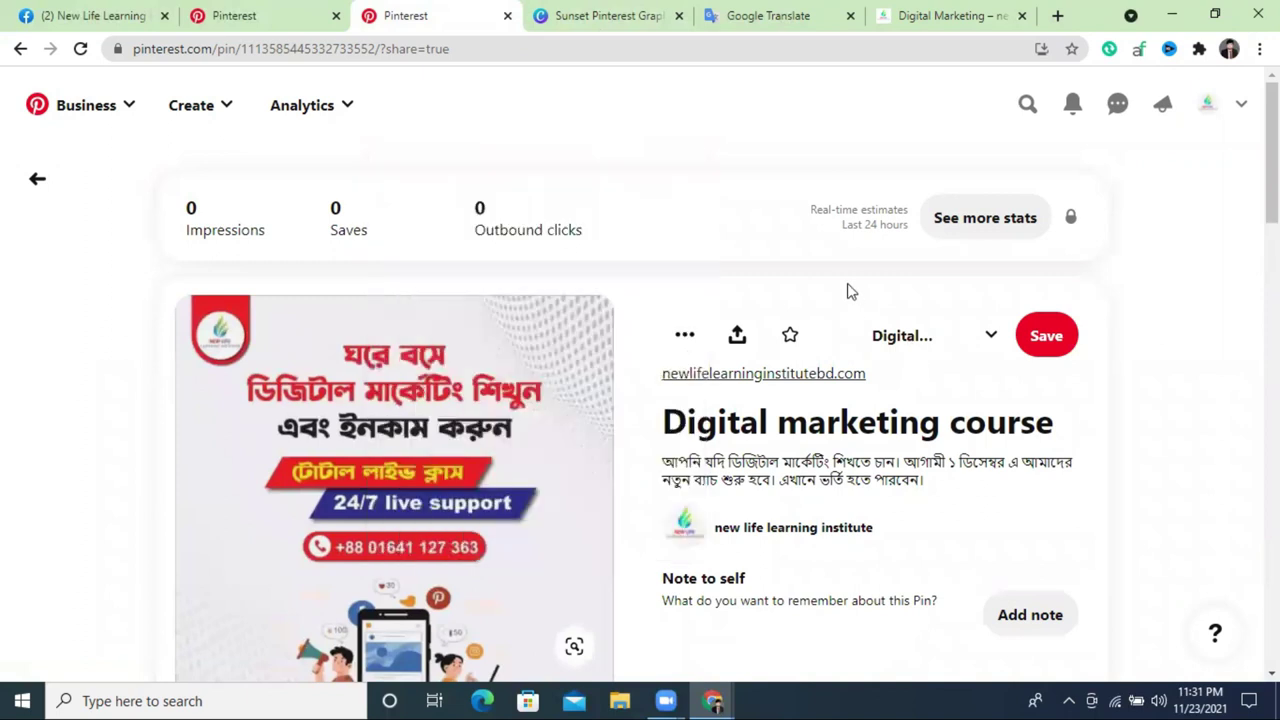
pyautogui.scroll(-4, 850, 300)
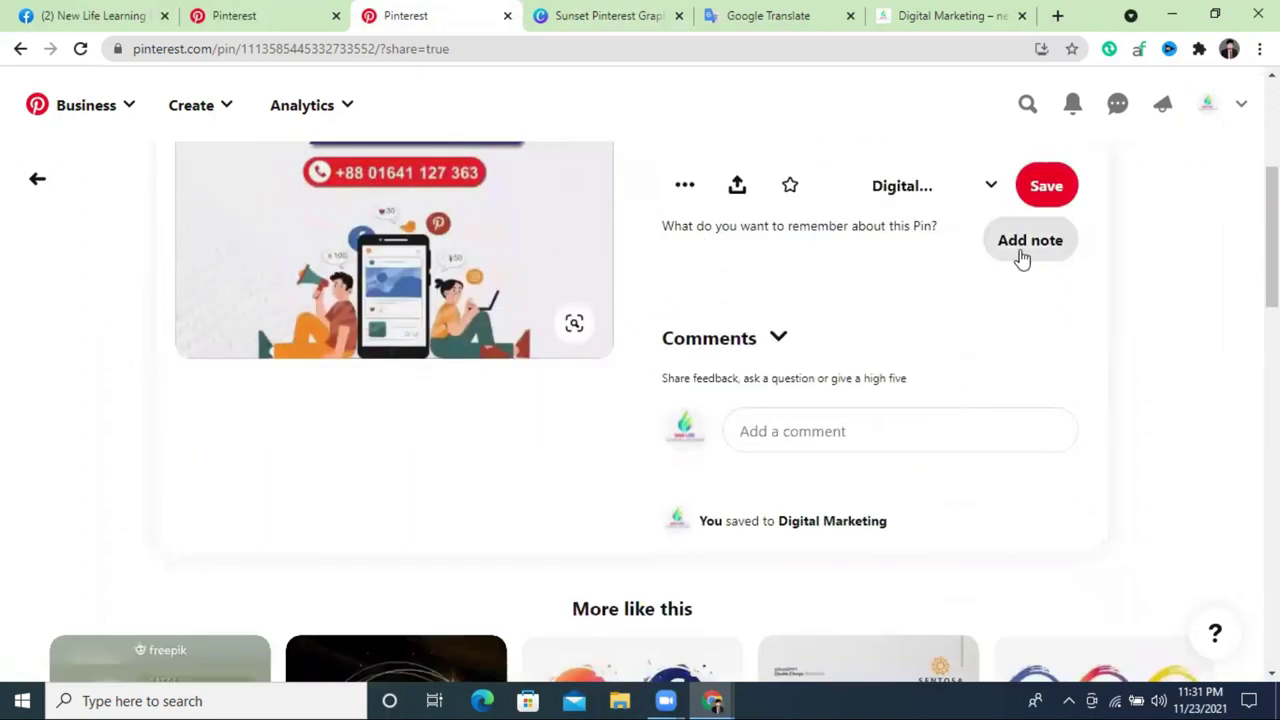
# Open the pin's private note and dismiss it empty, and save the pin to the Digital Marketing board
pyautogui.click(1022, 250)
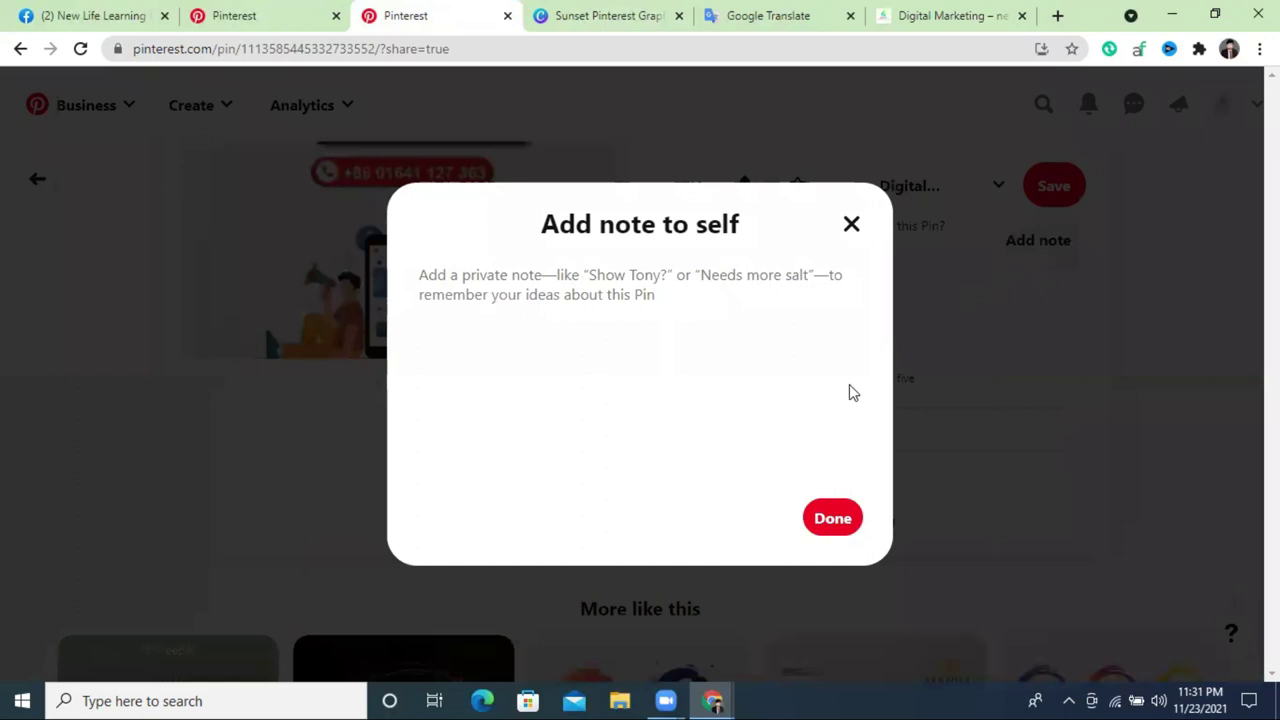
pyautogui.click(852, 225)
pyautogui.scroll(1, 1010, 355)
pyautogui.scroll(2, 1007, 360)
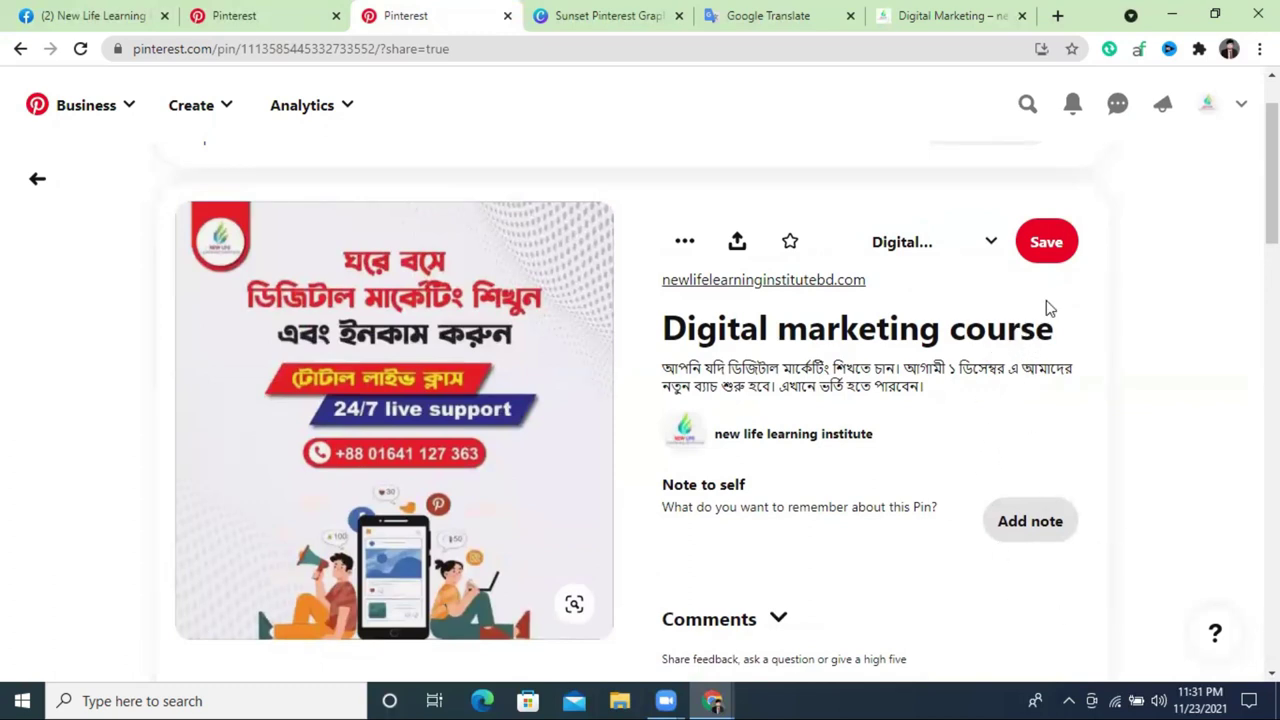
pyautogui.click(1043, 245)
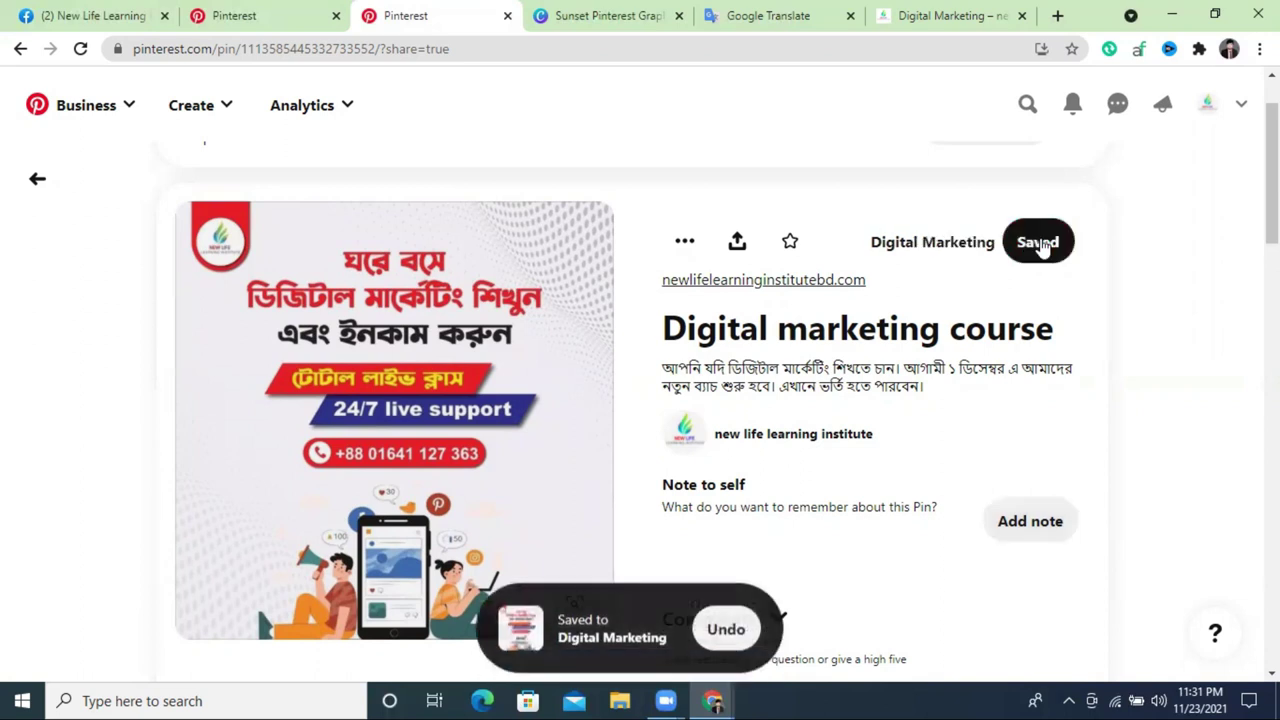
# Open the institute's profile and review the pins it has created
pyautogui.click(1208, 105)
pyautogui.scroll(-4, 1068, 284)
pyautogui.scroll(-1, 1068, 288)
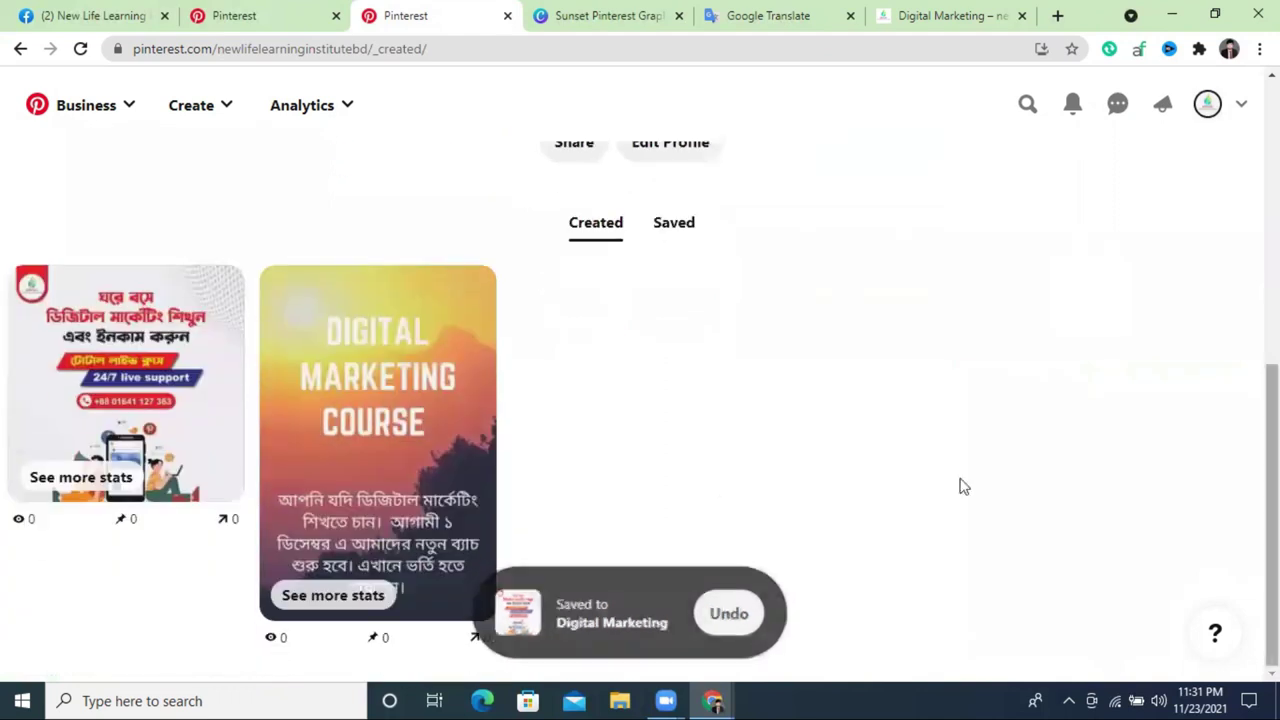
pyautogui.scroll(1, 373, 398)
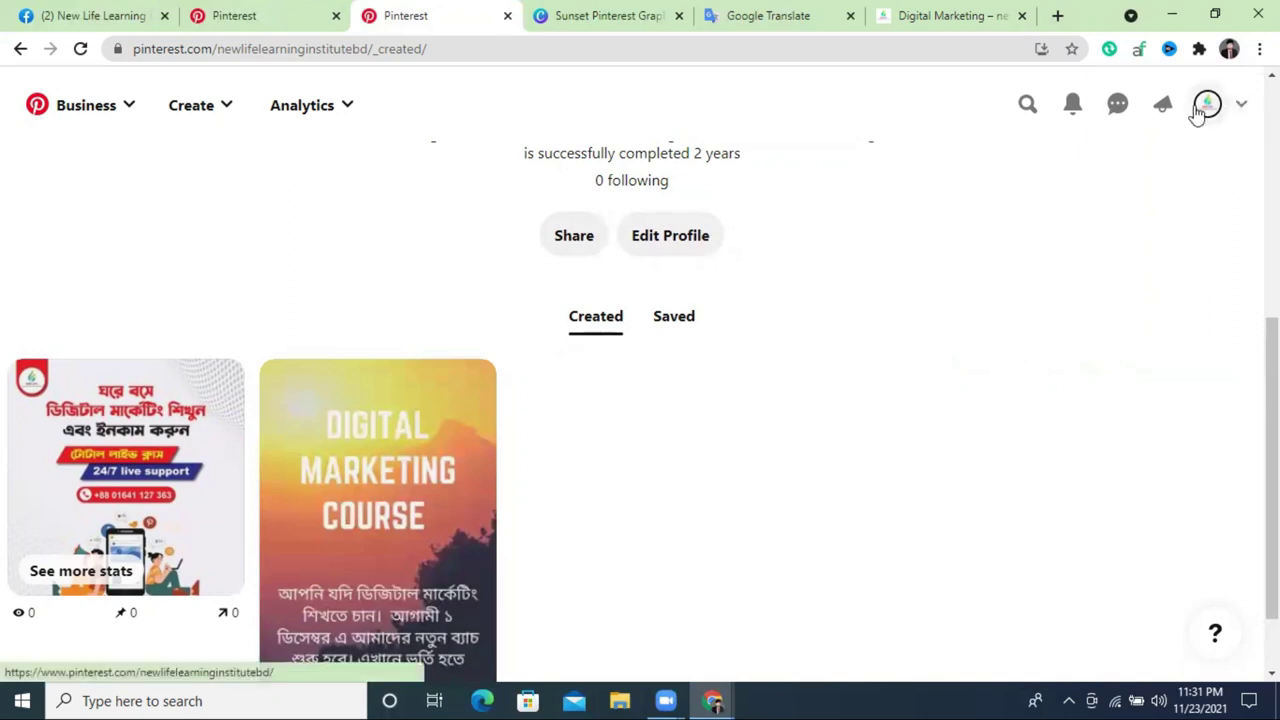
pyautogui.scroll(5, 1160, 150)
pyautogui.scroll(-3, 800, 455)
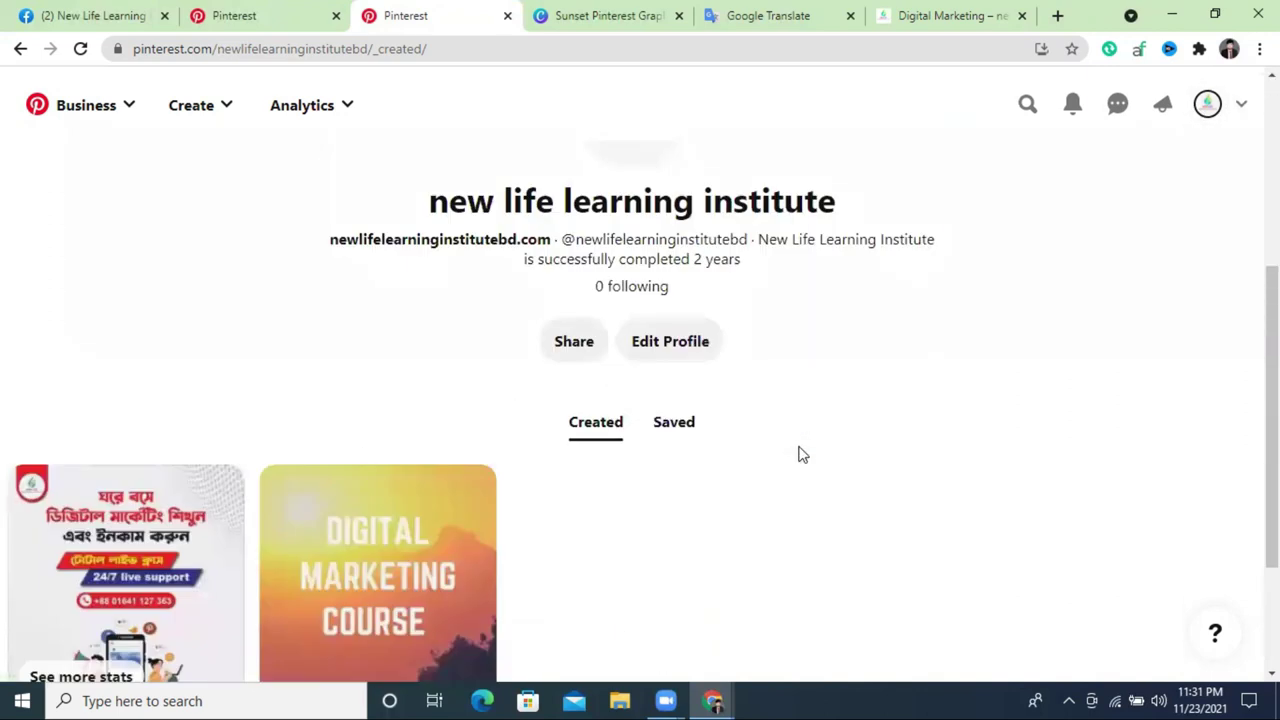
# Show the profile's saved boards, examine the pins and pin count of the Digital Marketing board, and return to the boards
pyautogui.click(686, 428)
pyautogui.scroll(-4, 774, 428)
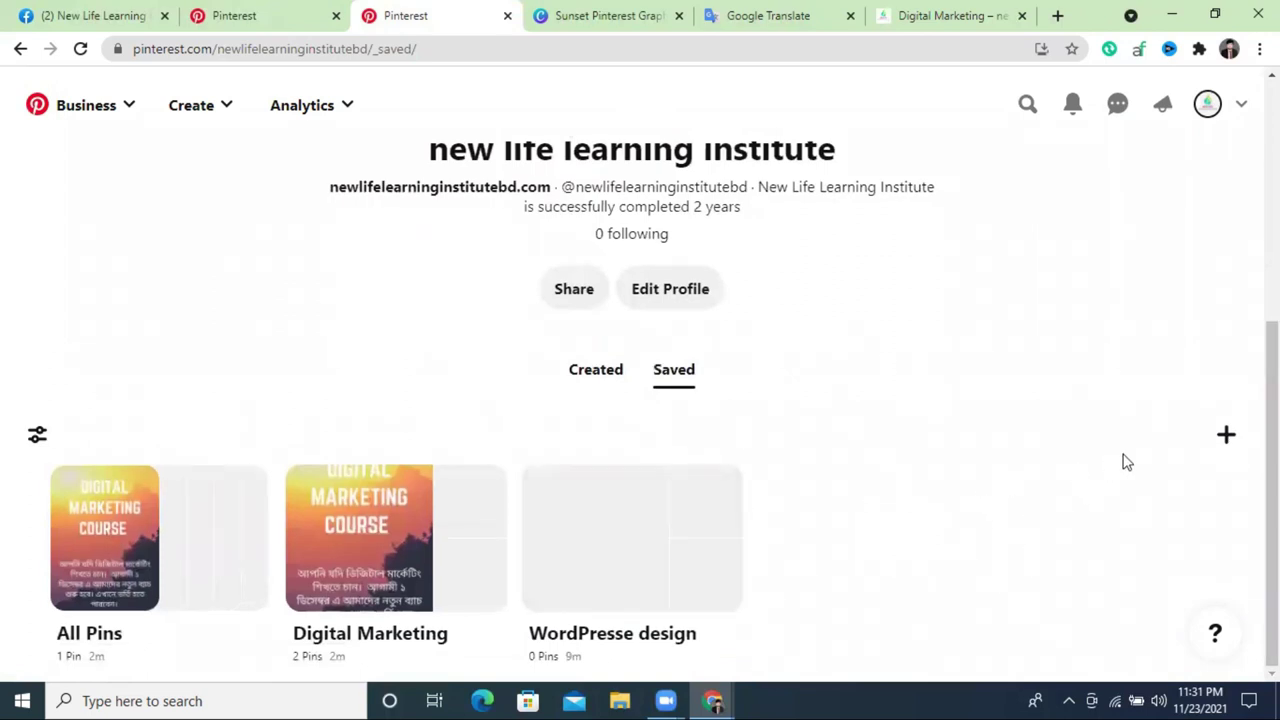
pyautogui.click(381, 537)
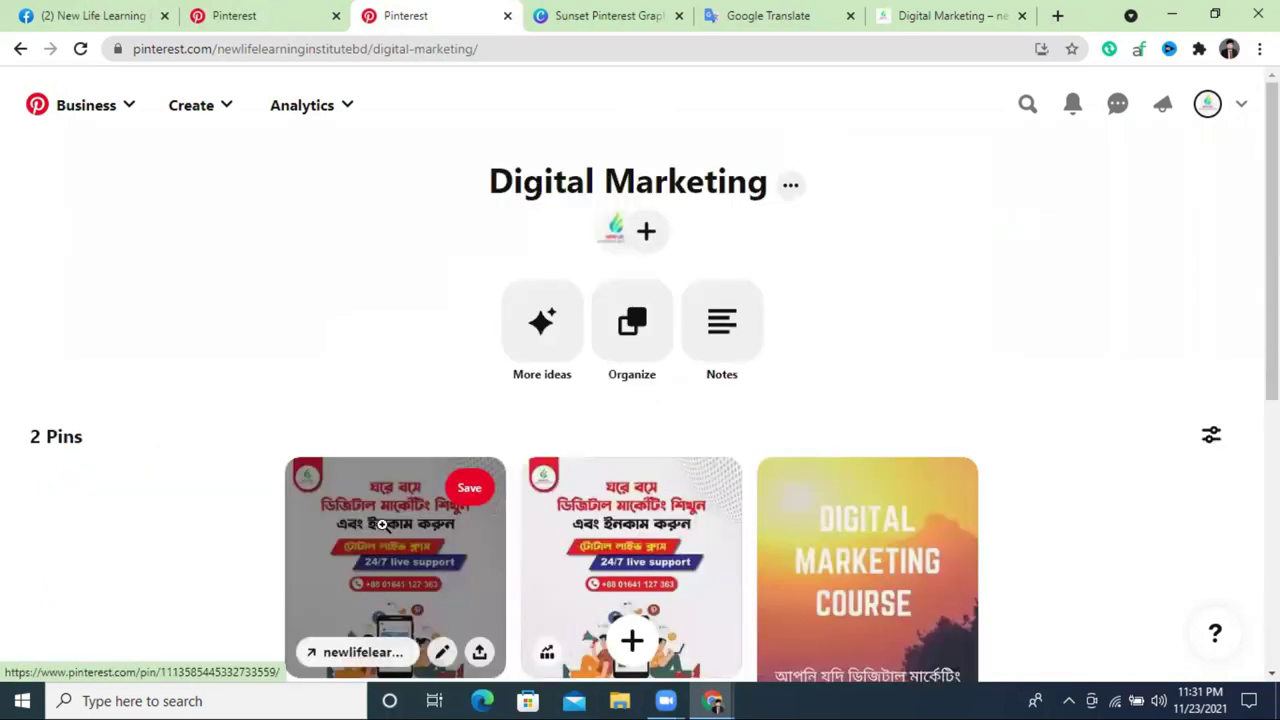
pyautogui.scroll(-5, 640, 460)
pyautogui.scroll(4, 590, 323)
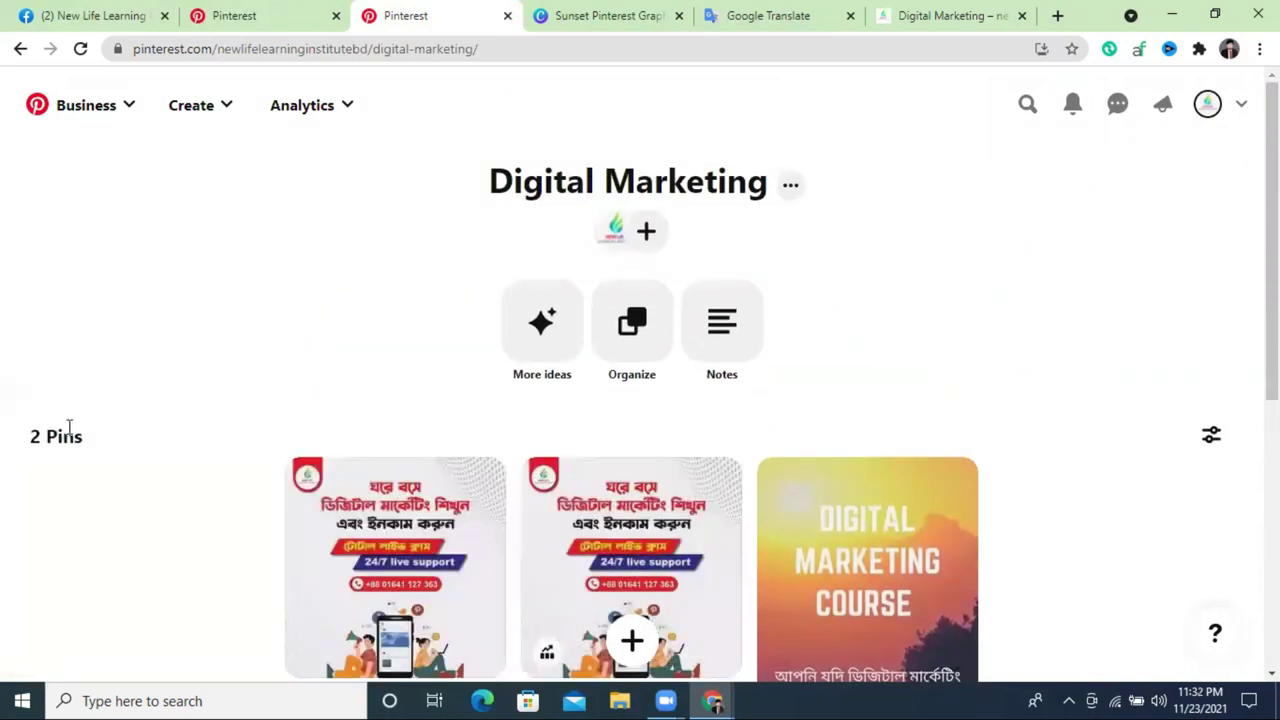
pyautogui.tripleClick(68, 427)
pyautogui.click(20, 48)
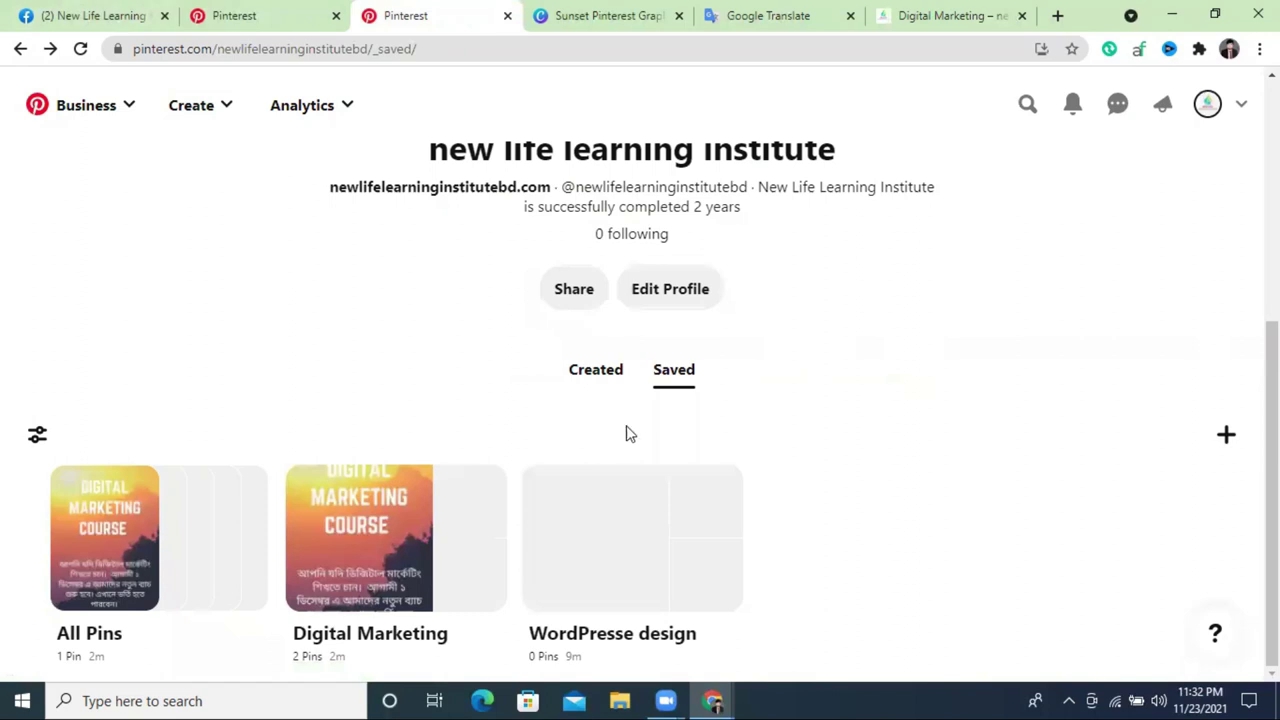
# Examine the WordPresse design board and its suggested ideas, and return to the profile's saved boards and header
pyautogui.click(606, 545)
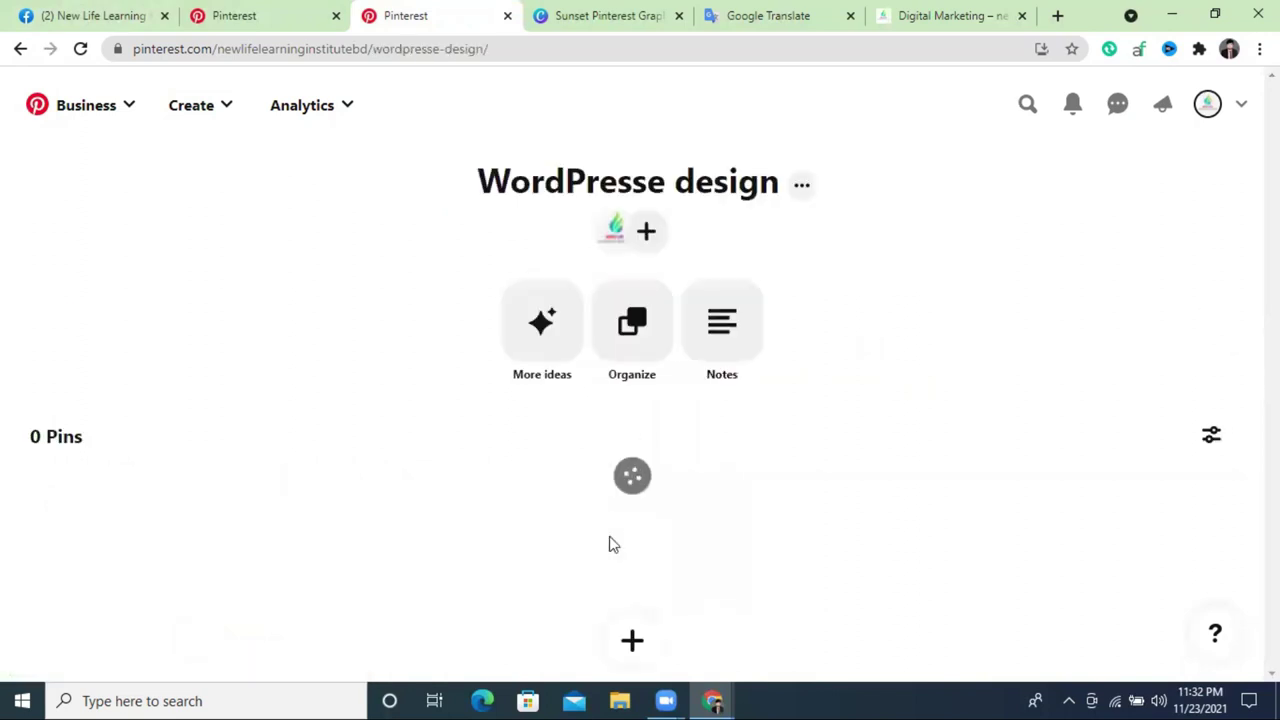
pyautogui.scroll(-2, 640, 480)
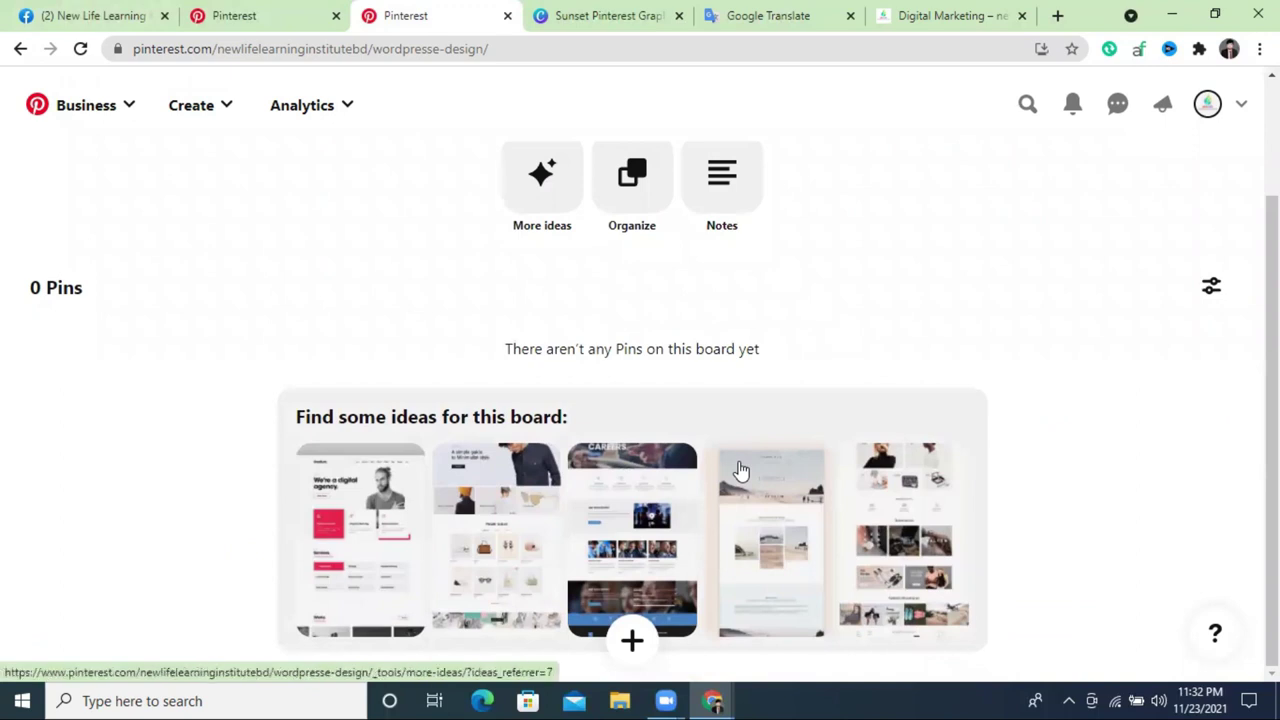
pyautogui.click(18, 48)
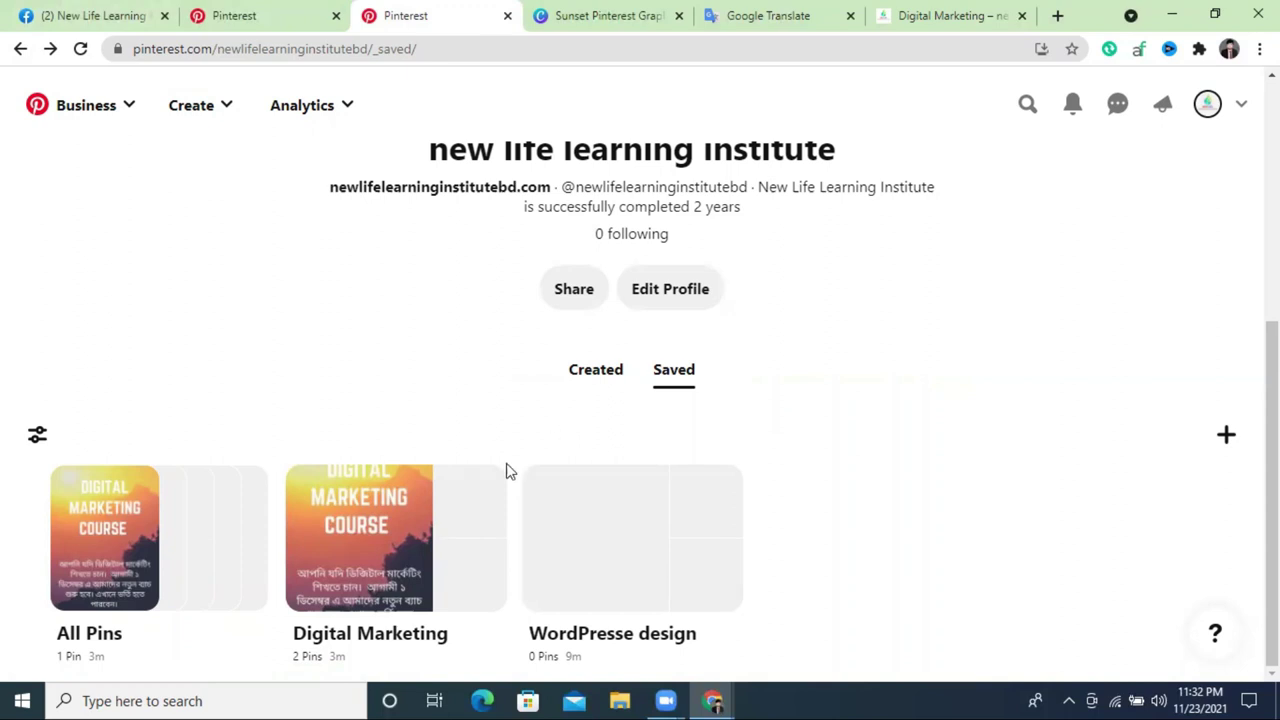
pyautogui.scroll(4, 507, 471)
pyautogui.scroll(-4, 965, 365)
pyautogui.scroll(4, 955, 366)
pyautogui.scroll(1, 953, 366)
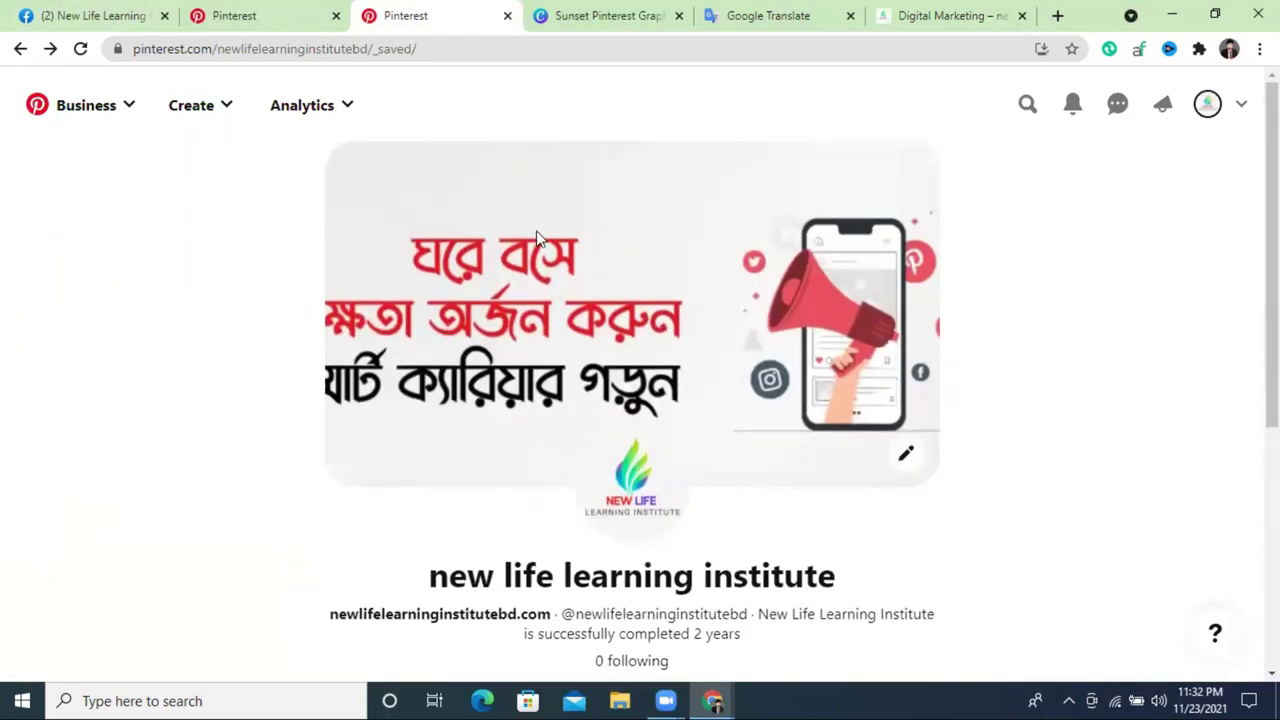
# Open the Business hub and review its performance and resources sections
pyautogui.click(91, 118)
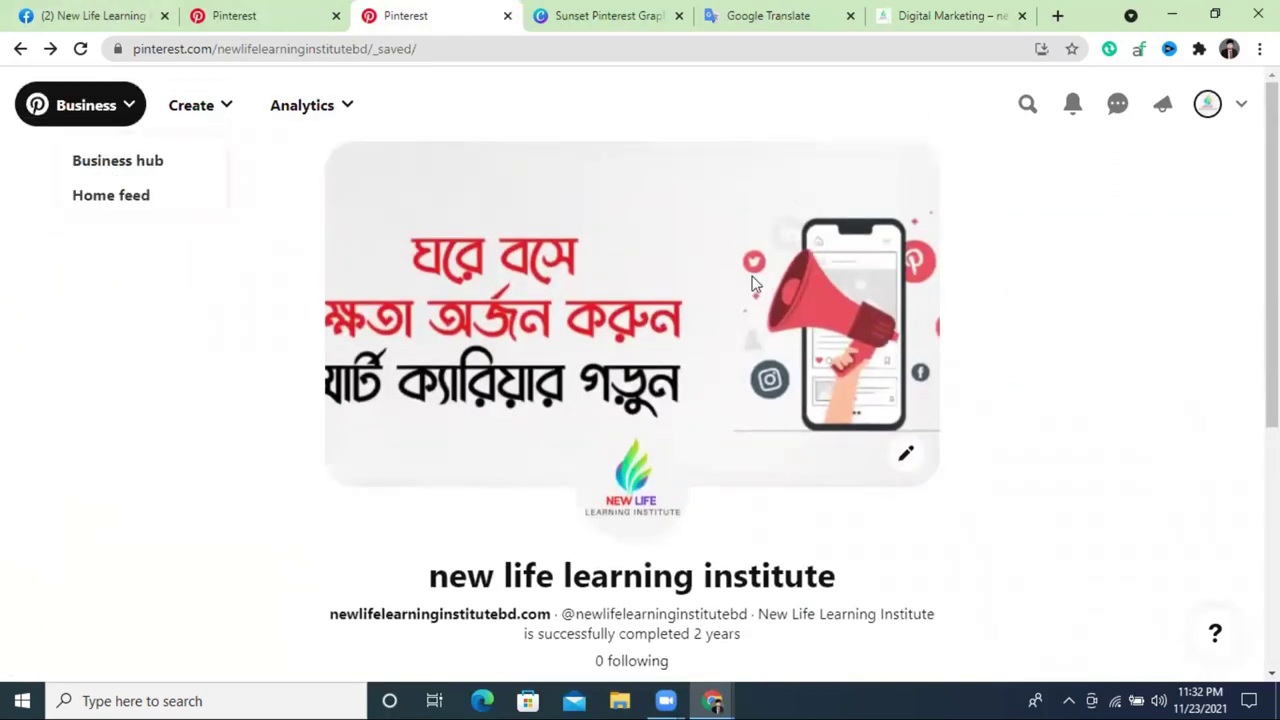
pyautogui.click(145, 167)
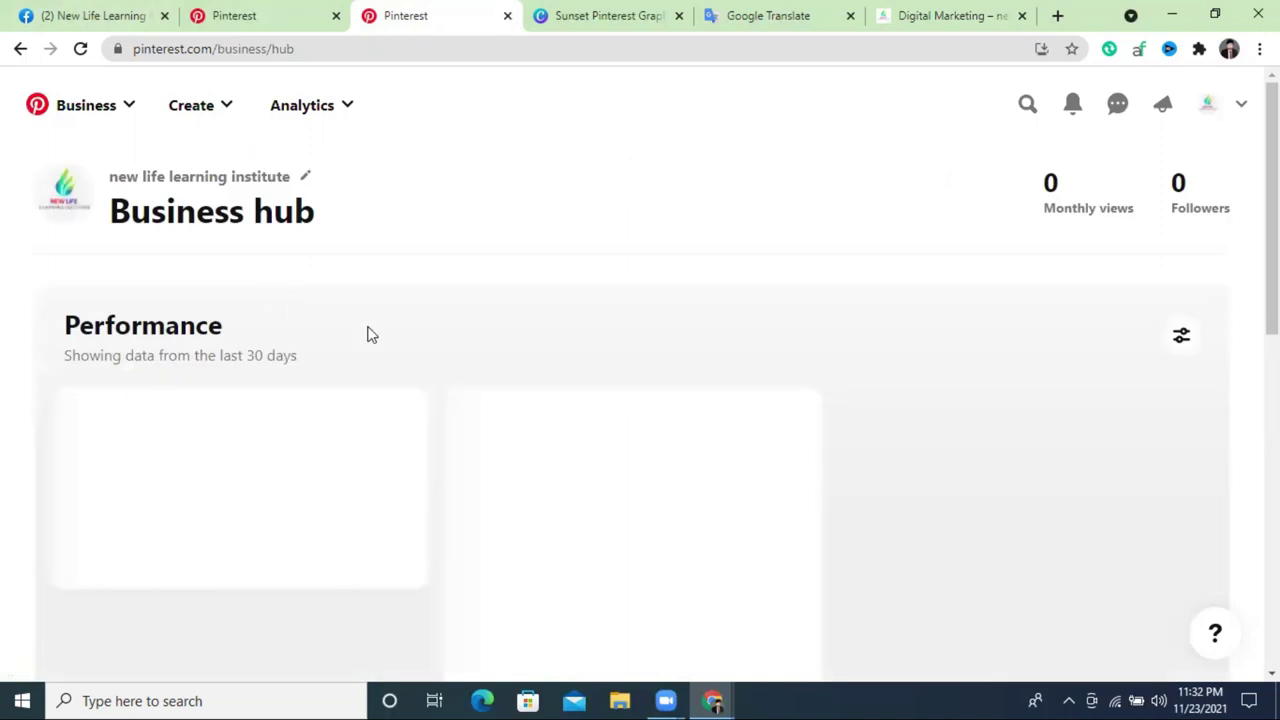
pyautogui.scroll(-3, 540, 368)
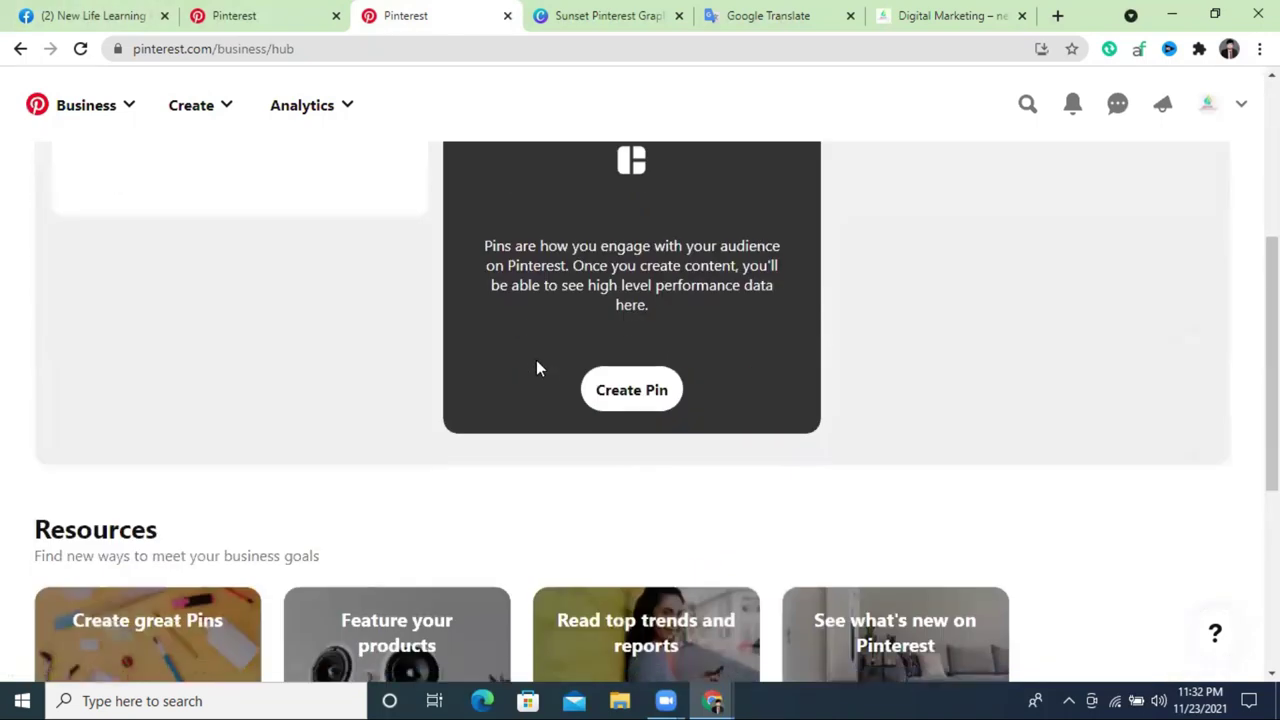
pyautogui.scroll(4, 536, 368)
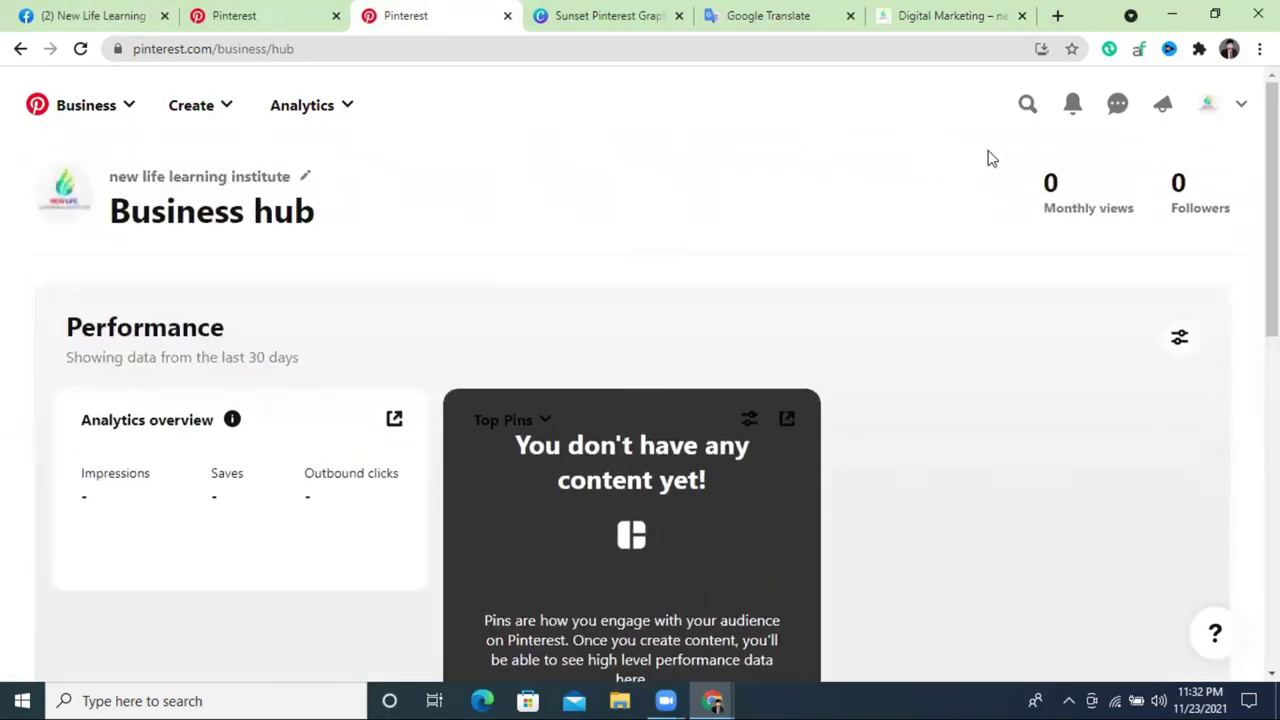
# Search Pinterest for "digital marketing" and browse the resulting pins and suggested profiles
pyautogui.click(1025, 105)
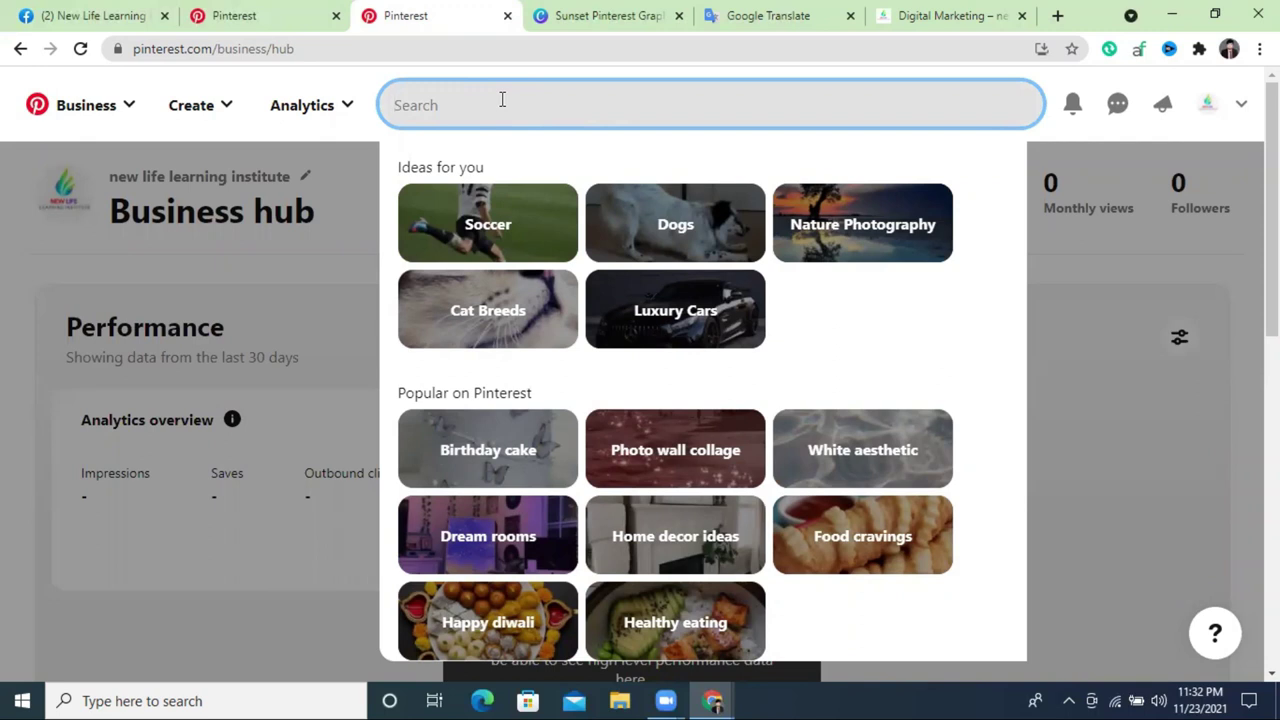
pyautogui.write('dig')
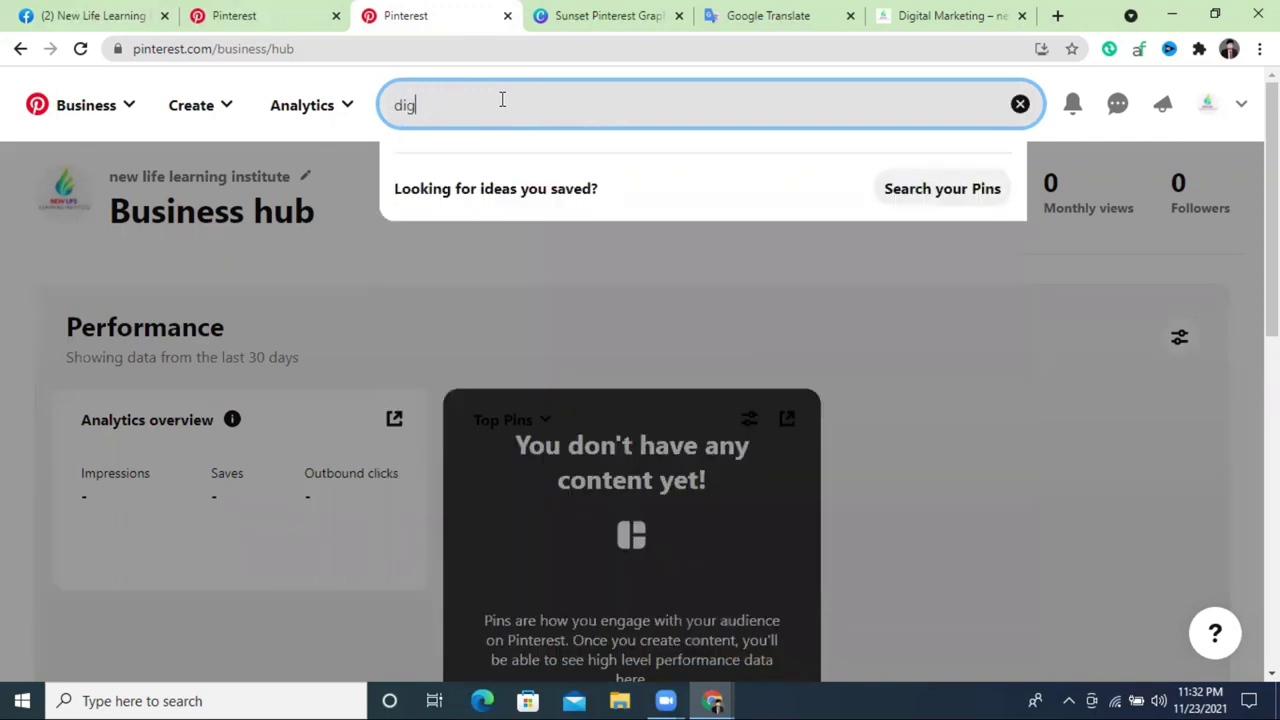
pyautogui.write('ital ')
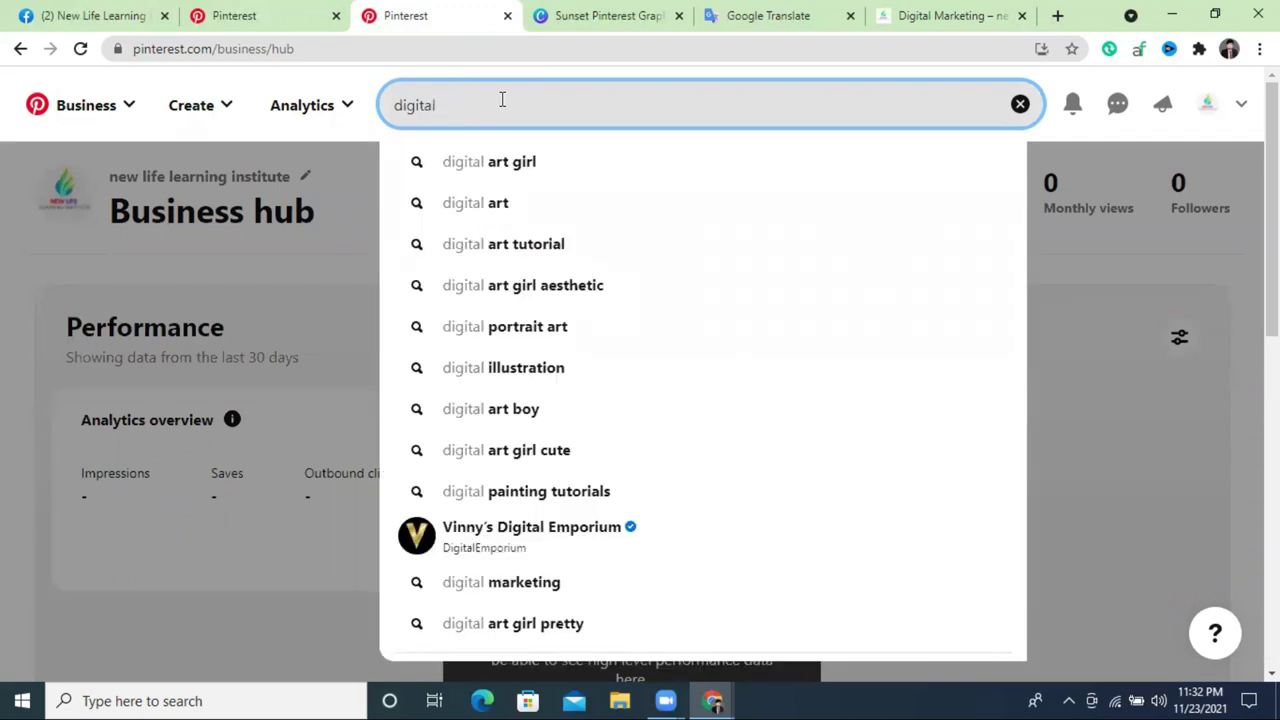
pyautogui.write('marketing')
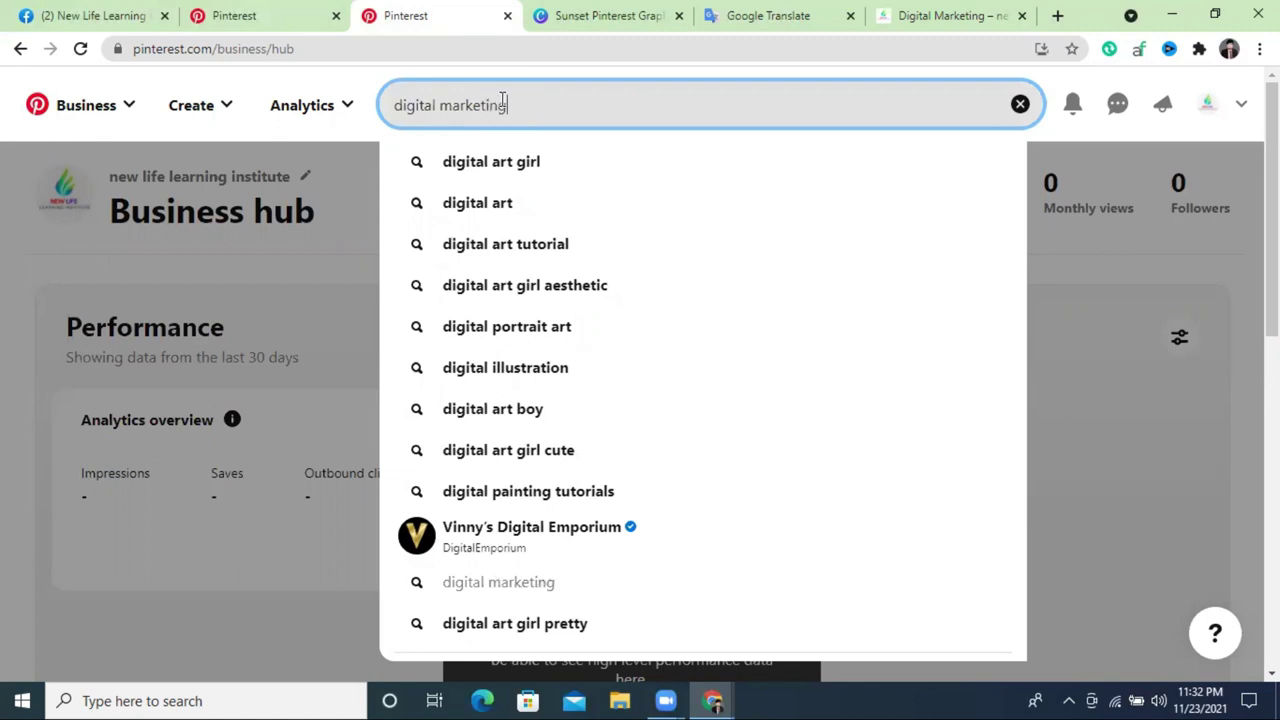
pyautogui.press('Return')
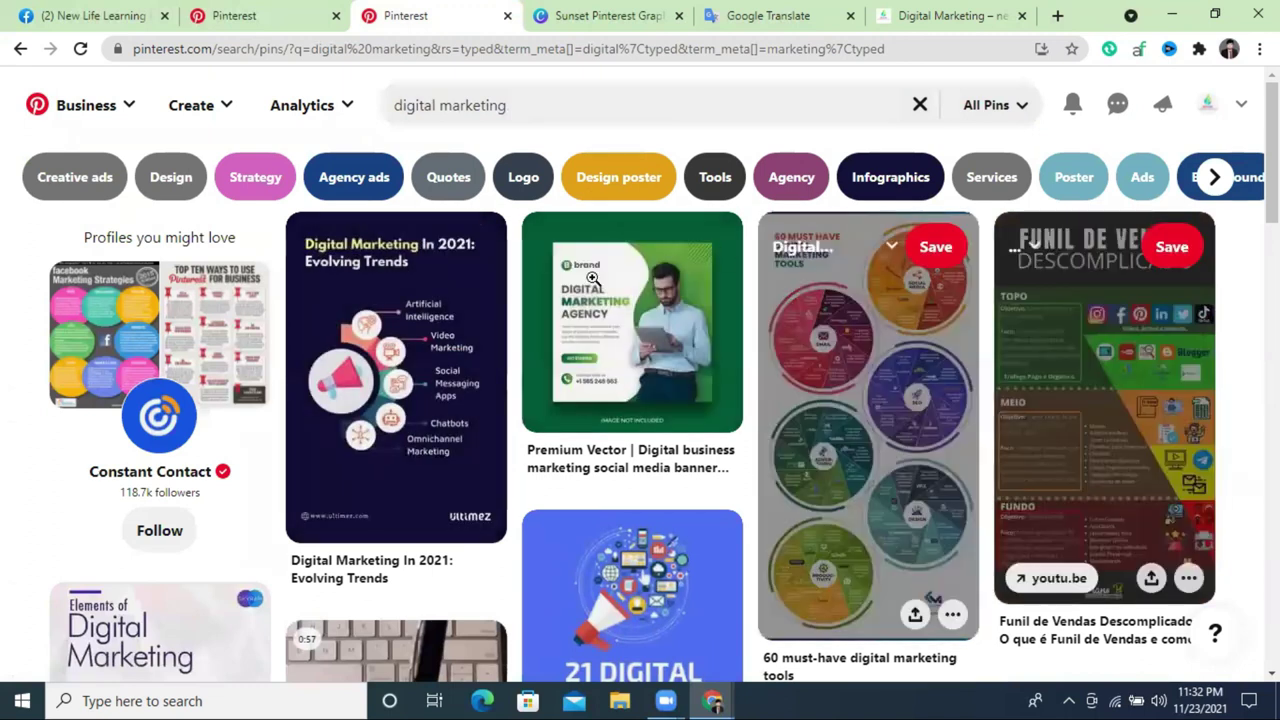
pyautogui.scroll(-1, 129, 457)
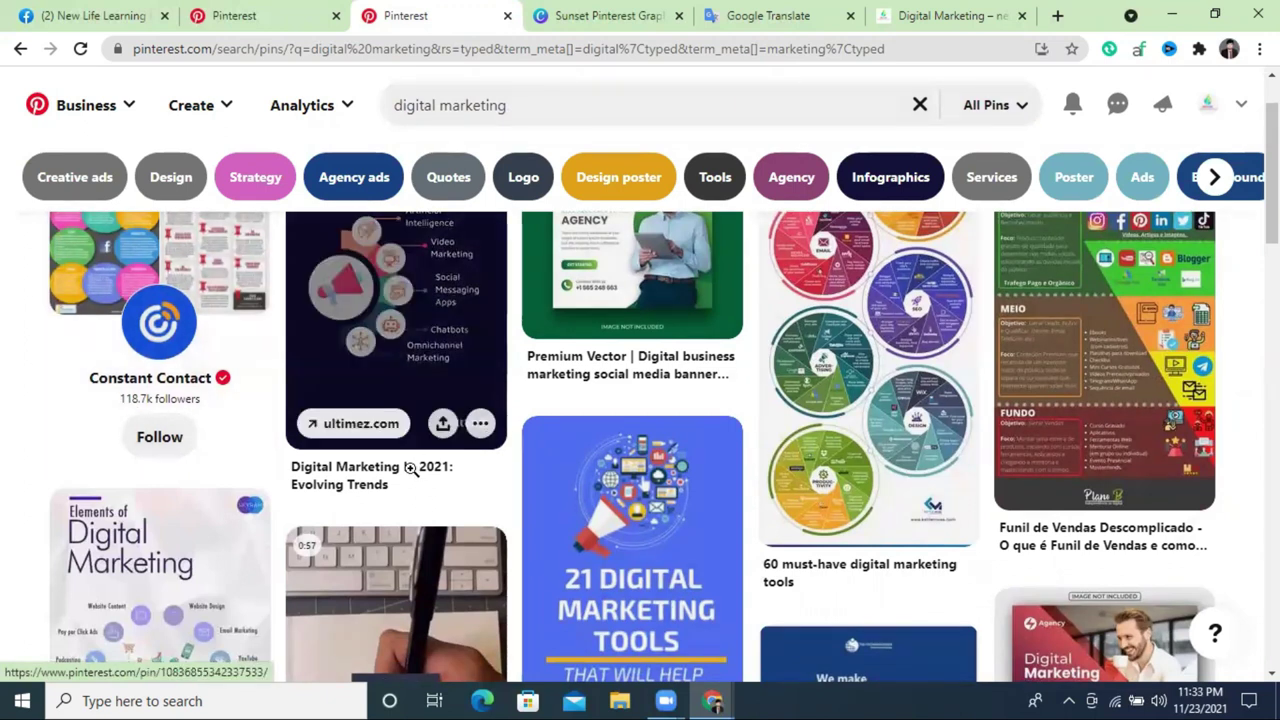
pyautogui.scroll(-3, 700, 420)
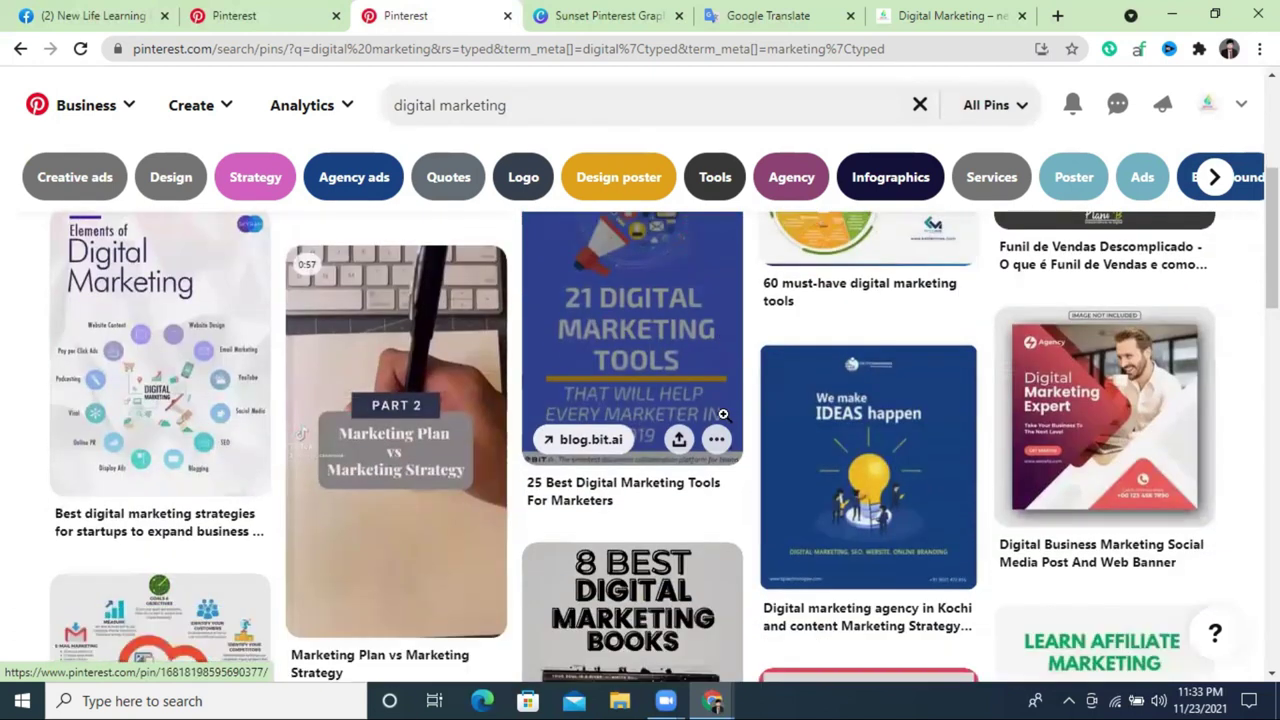
pyautogui.scroll(4, 711, 403)
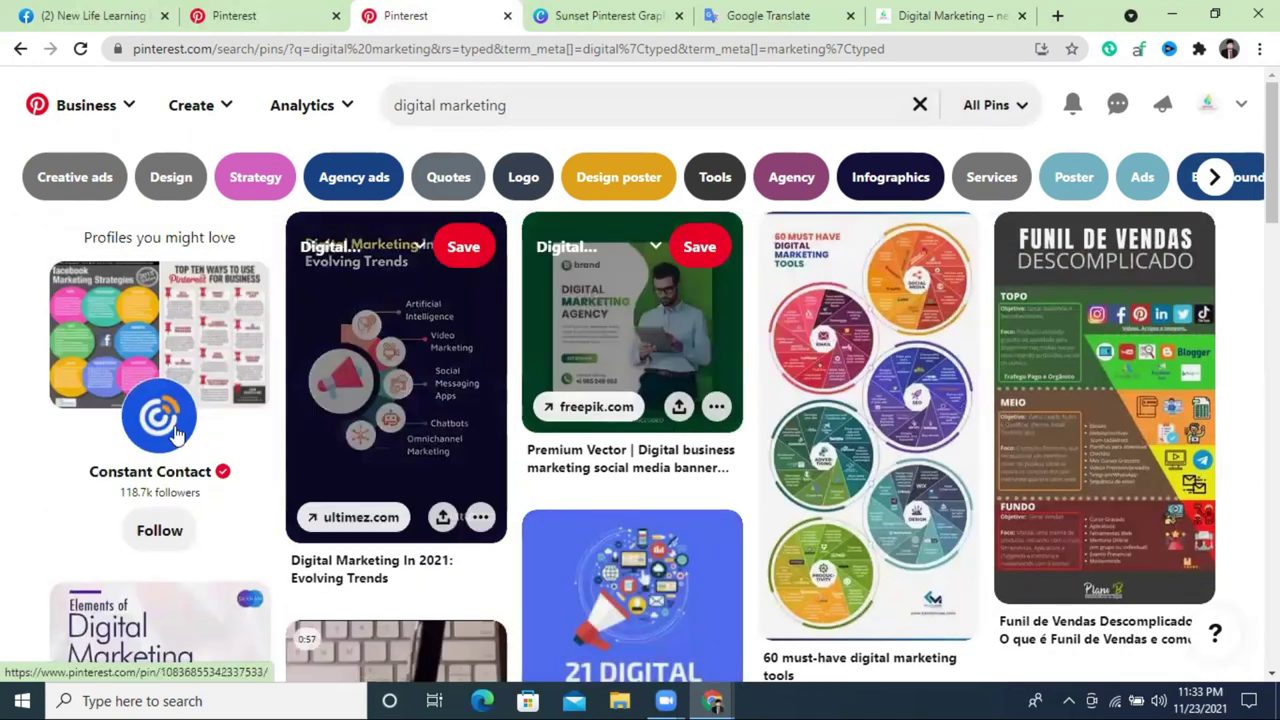
# Open the Constant Contact profile and examine its follower figures, monthly views and created pins
pyautogui.click(155, 484)
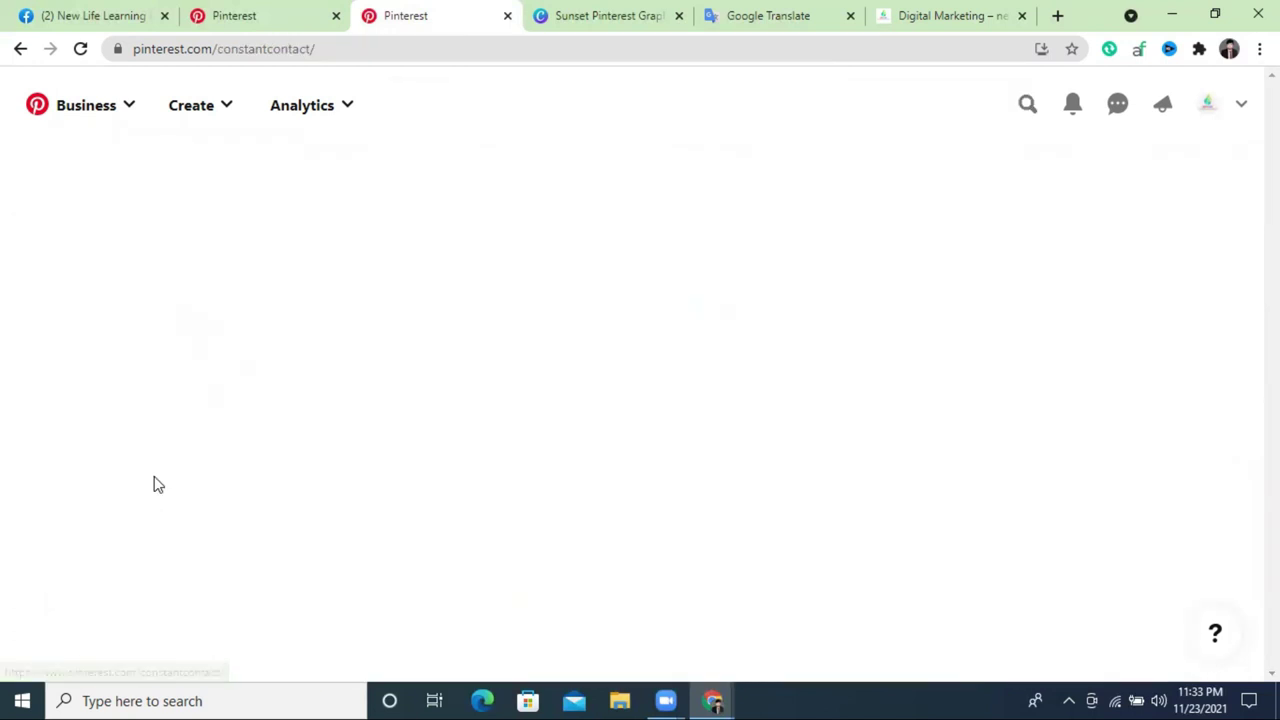
pyautogui.scroll(-3, 354, 474)
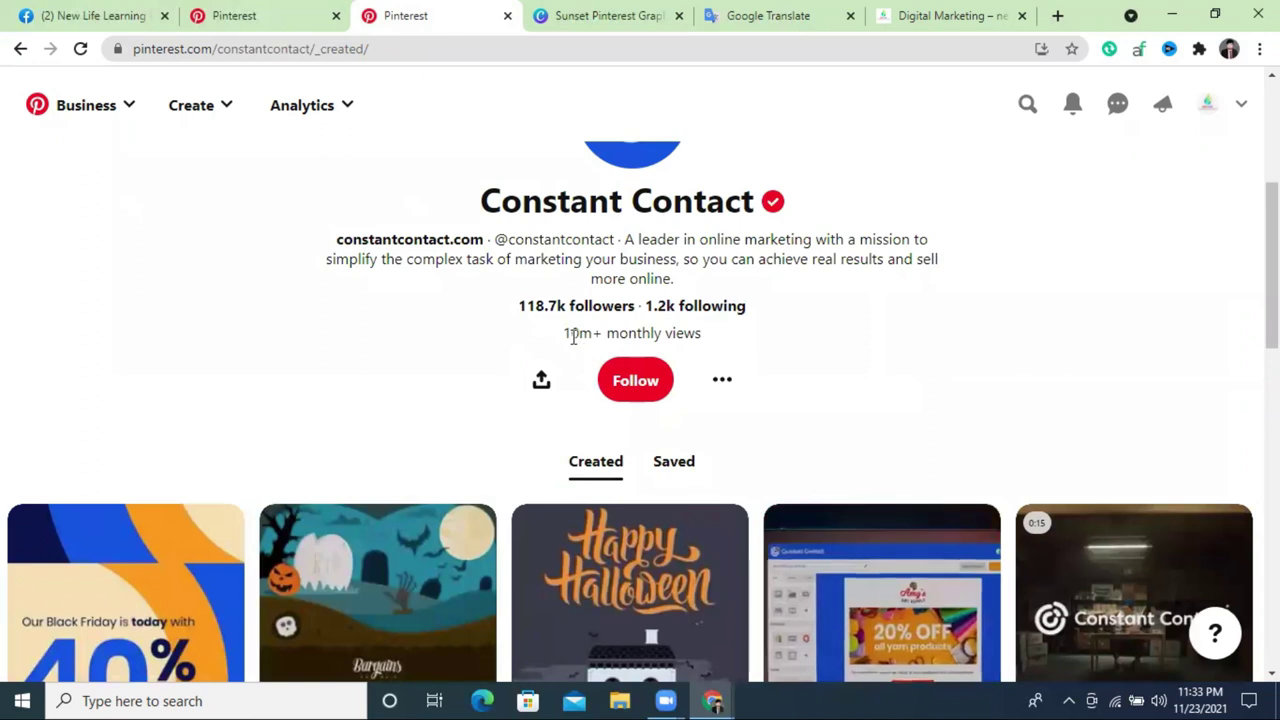
pyautogui.moveTo(604, 337); pyautogui.dragTo(680, 340)
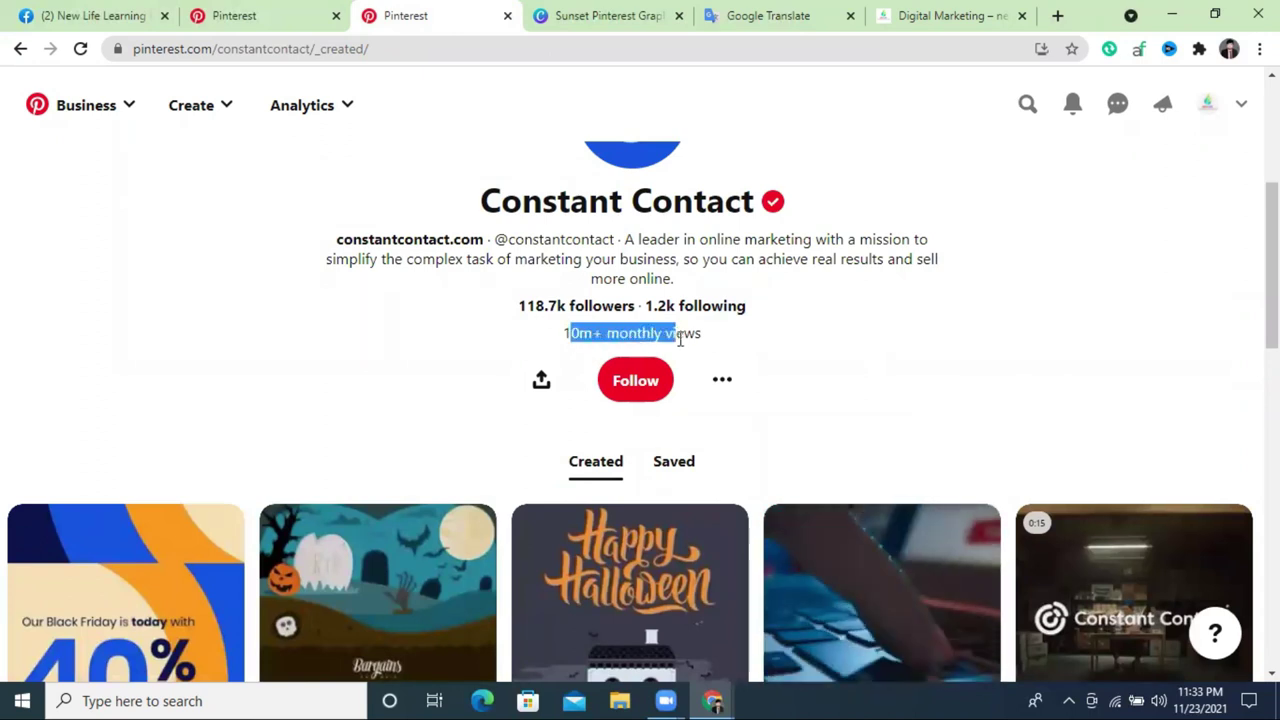
pyautogui.click(756, 349)
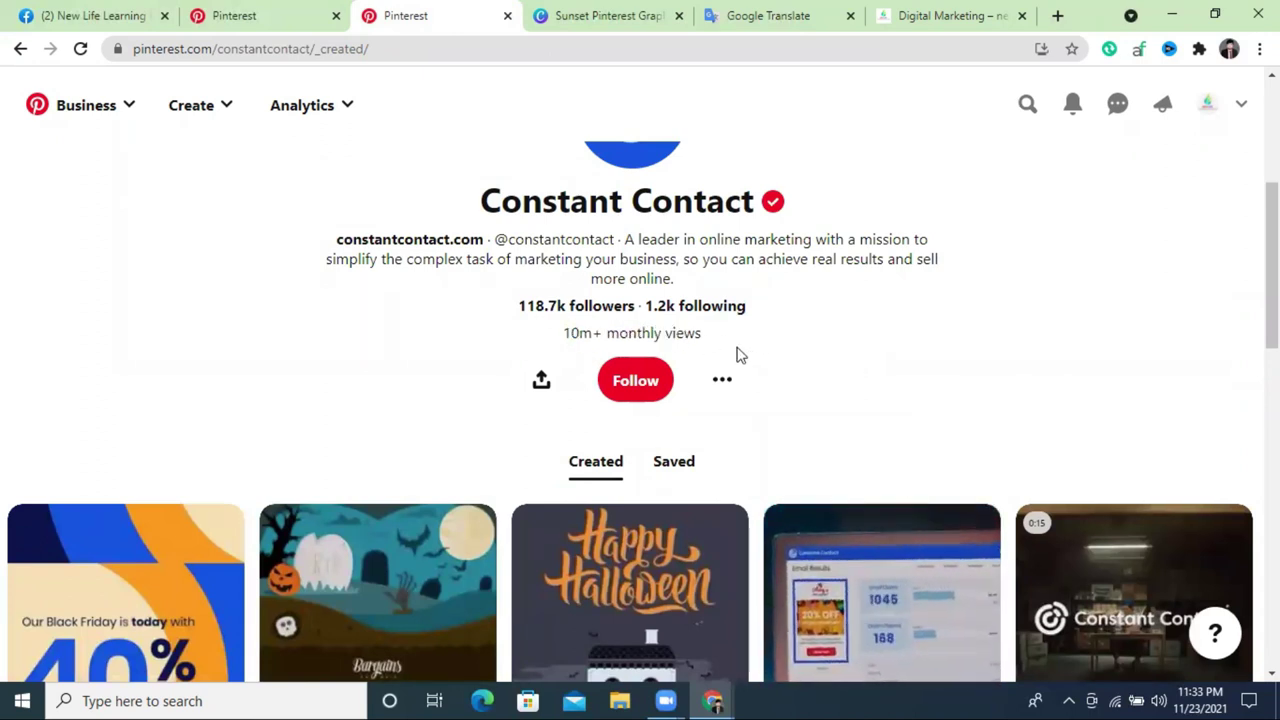
pyautogui.scroll(-3, 446, 417)
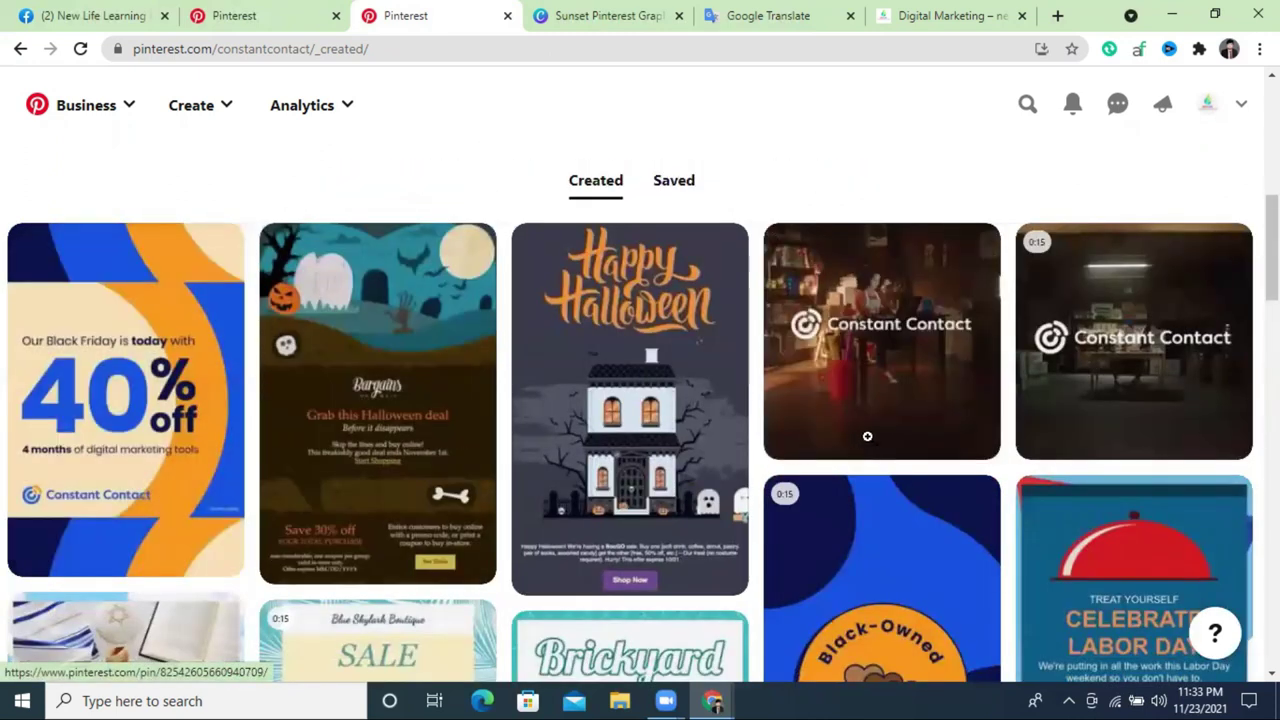
# Follow most of the accounts in Constant Contact's followers list, down to the end of the loaded entries, and close the list
pyautogui.scroll(3, 857, 436)
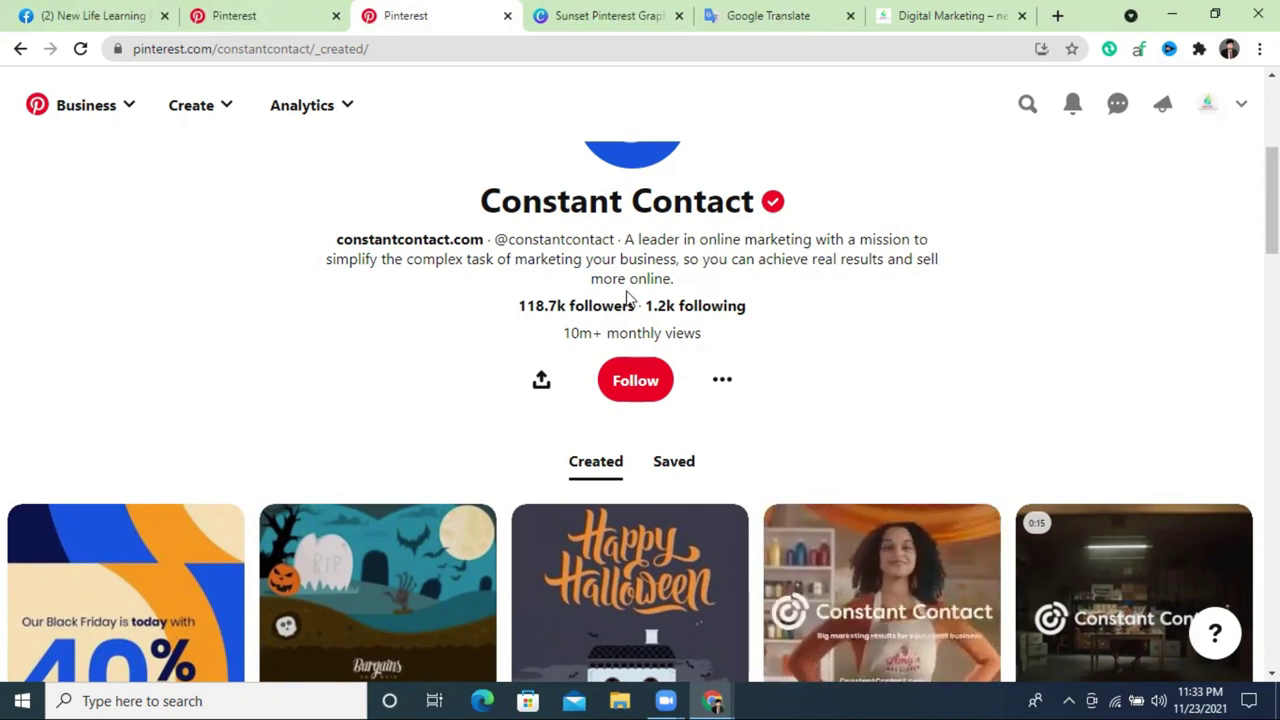
pyautogui.click(592, 309)
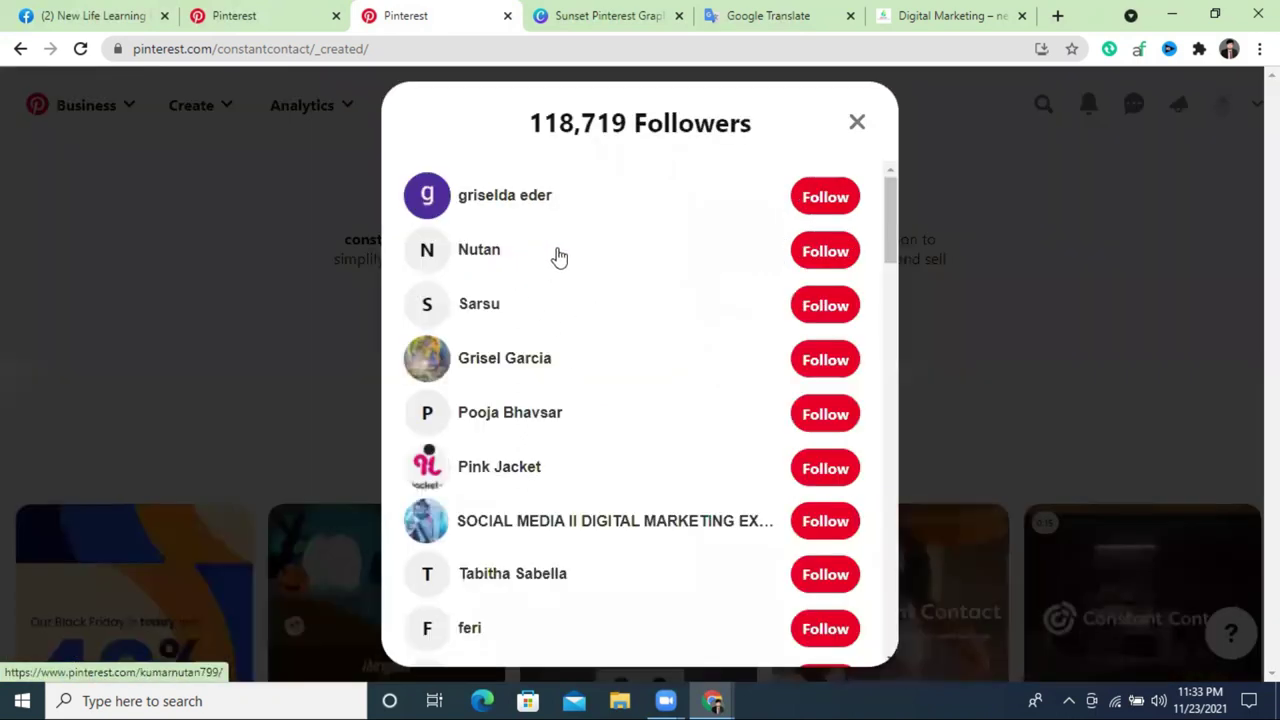
pyautogui.click(838, 362)
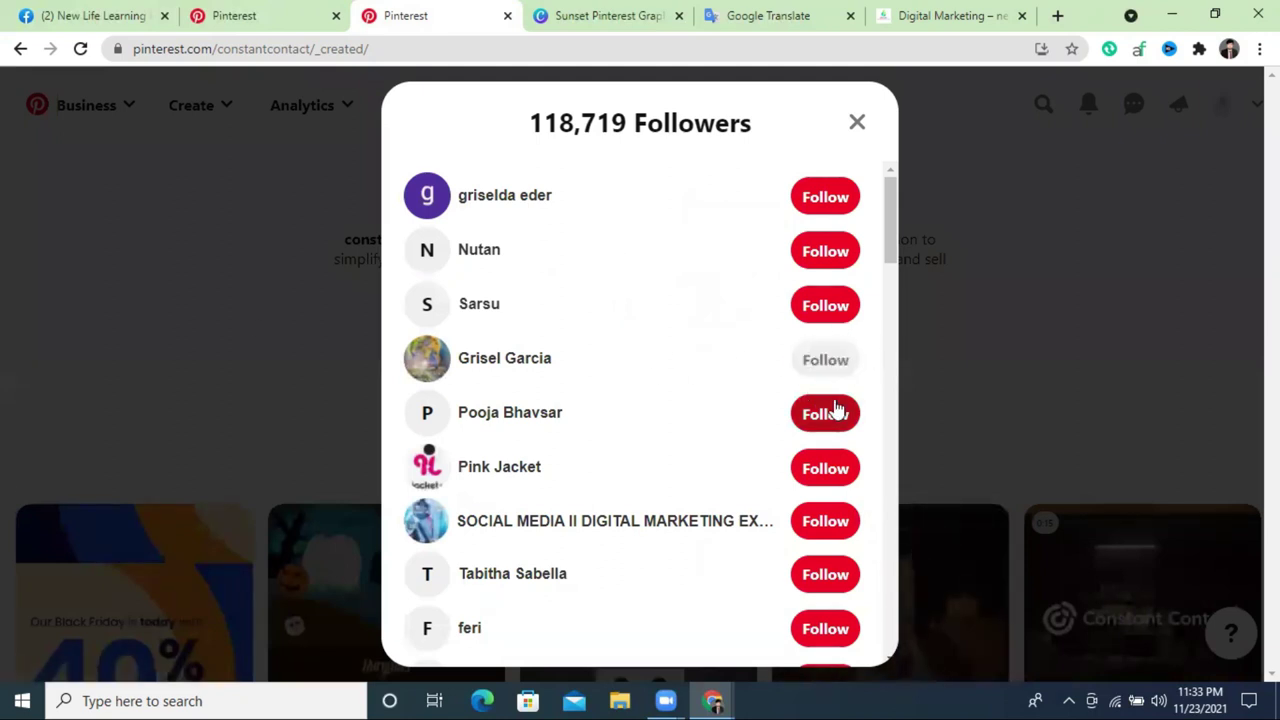
pyautogui.scroll(-2, 831, 415)
pyautogui.click(818, 340)
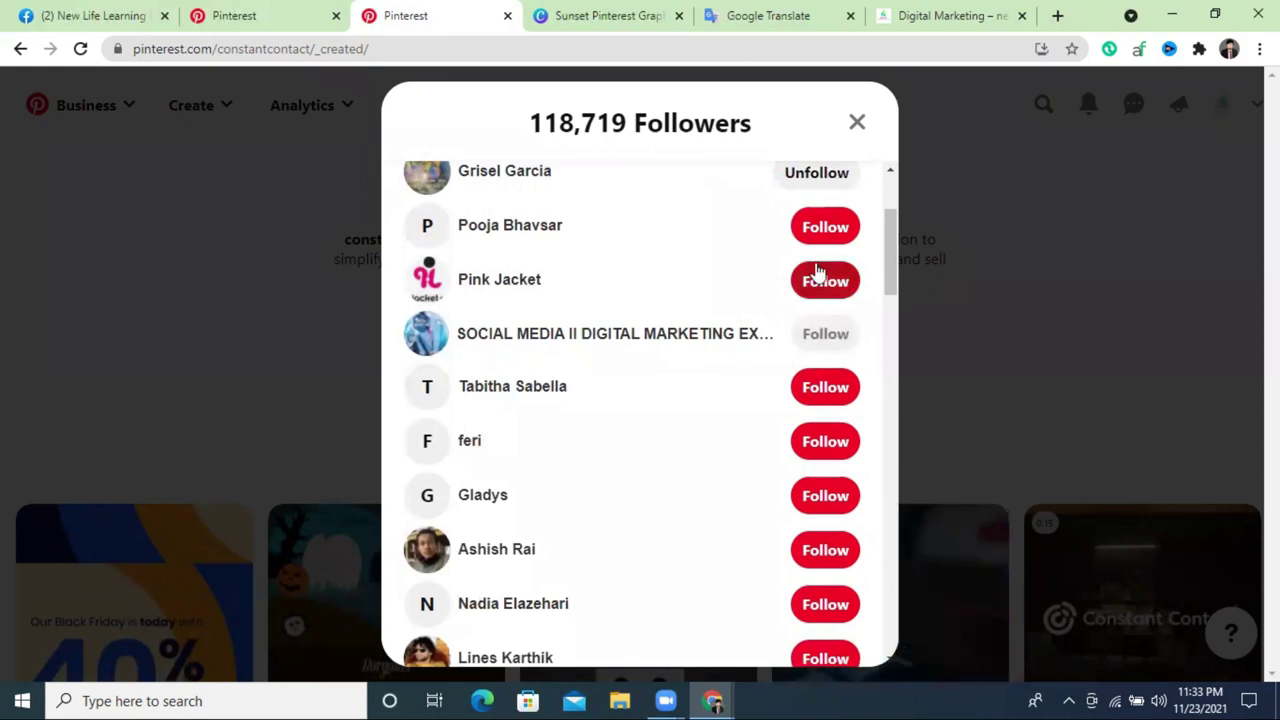
pyautogui.click(823, 548)
pyautogui.scroll(-3, 780, 455)
pyautogui.click(812, 378)
pyautogui.click(820, 326)
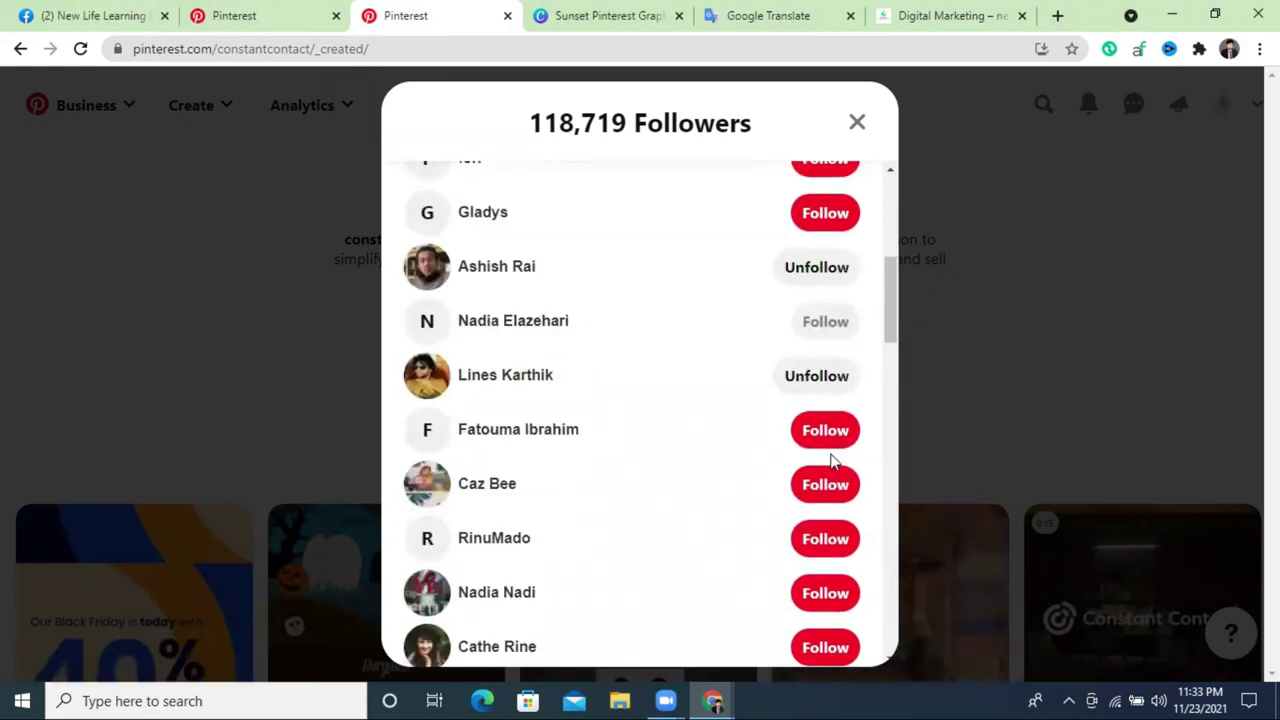
pyautogui.click(825, 432)
pyautogui.click(826, 488)
pyautogui.click(821, 550)
pyautogui.click(821, 595)
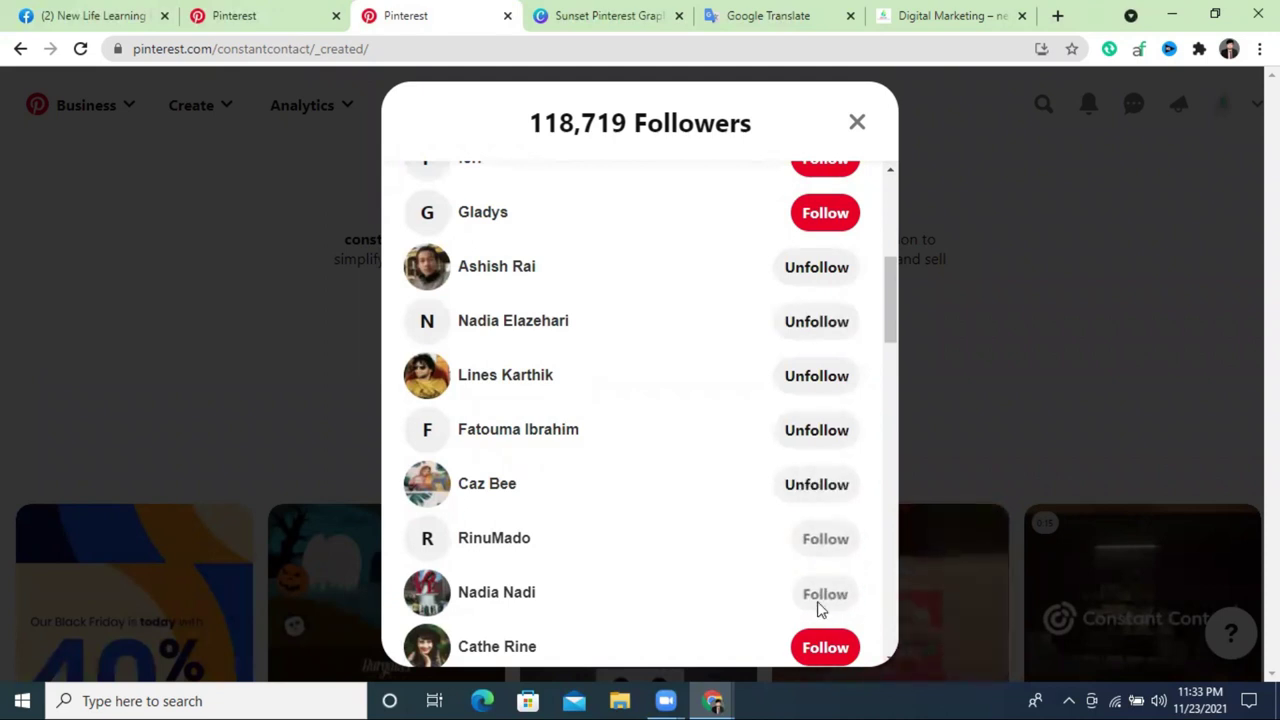
pyautogui.click(823, 646)
pyautogui.scroll(-2, 830, 570)
pyautogui.click(826, 516)
pyautogui.click(825, 568)
pyautogui.click(825, 622)
pyautogui.scroll(-2, 830, 575)
pyautogui.click(825, 490)
pyautogui.click(823, 546)
pyautogui.click(825, 598)
pyautogui.click(826, 652)
pyautogui.scroll(-3, 826, 500)
pyautogui.click(825, 430)
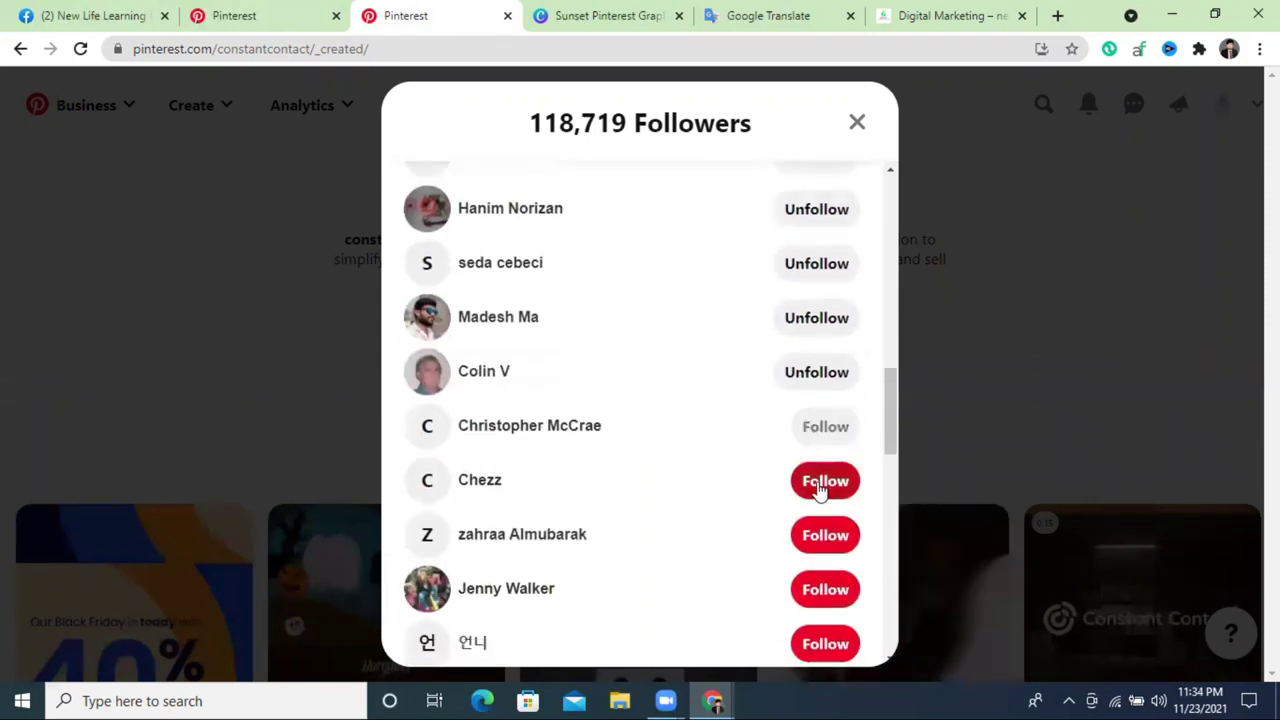
pyautogui.click(822, 482)
pyautogui.click(823, 536)
pyautogui.click(825, 590)
pyautogui.click(825, 644)
pyautogui.scroll(-2, 858, 517)
pyautogui.click(828, 512)
pyautogui.click(826, 565)
pyautogui.click(825, 612)
pyautogui.scroll(-4, 823, 600)
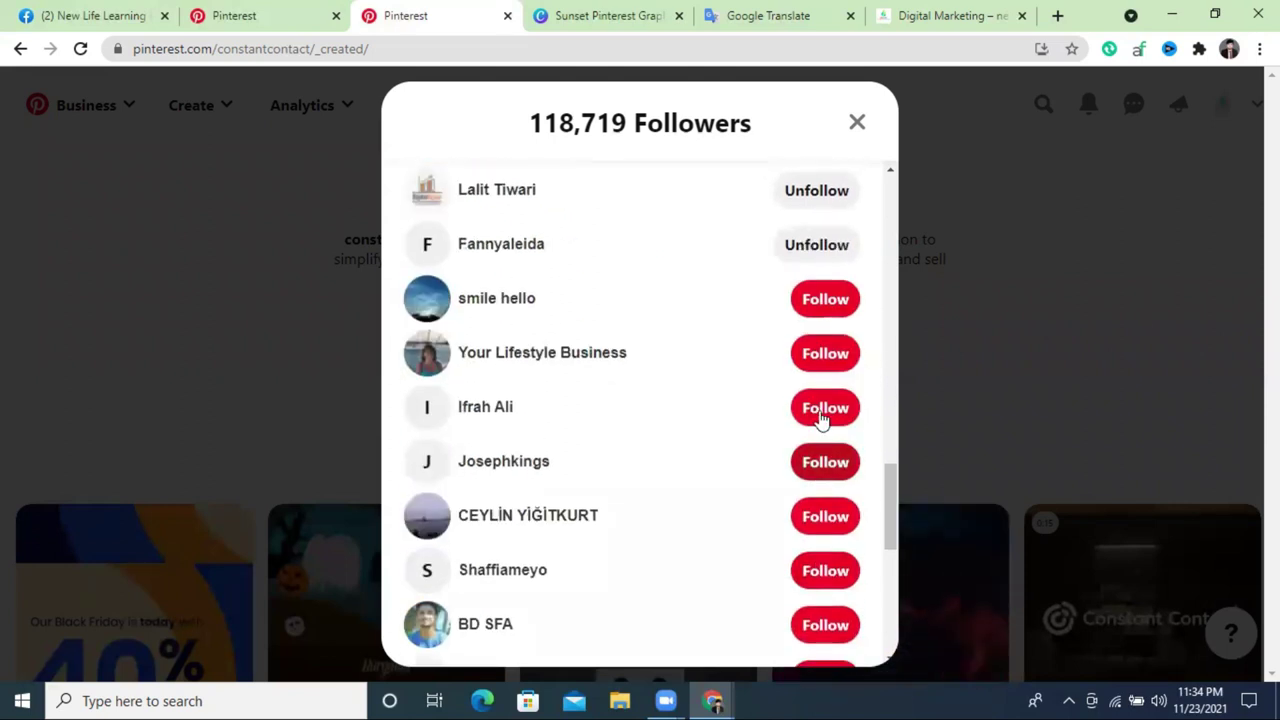
pyautogui.click(824, 299)
pyautogui.click(826, 353)
pyautogui.click(826, 407)
pyautogui.click(825, 462)
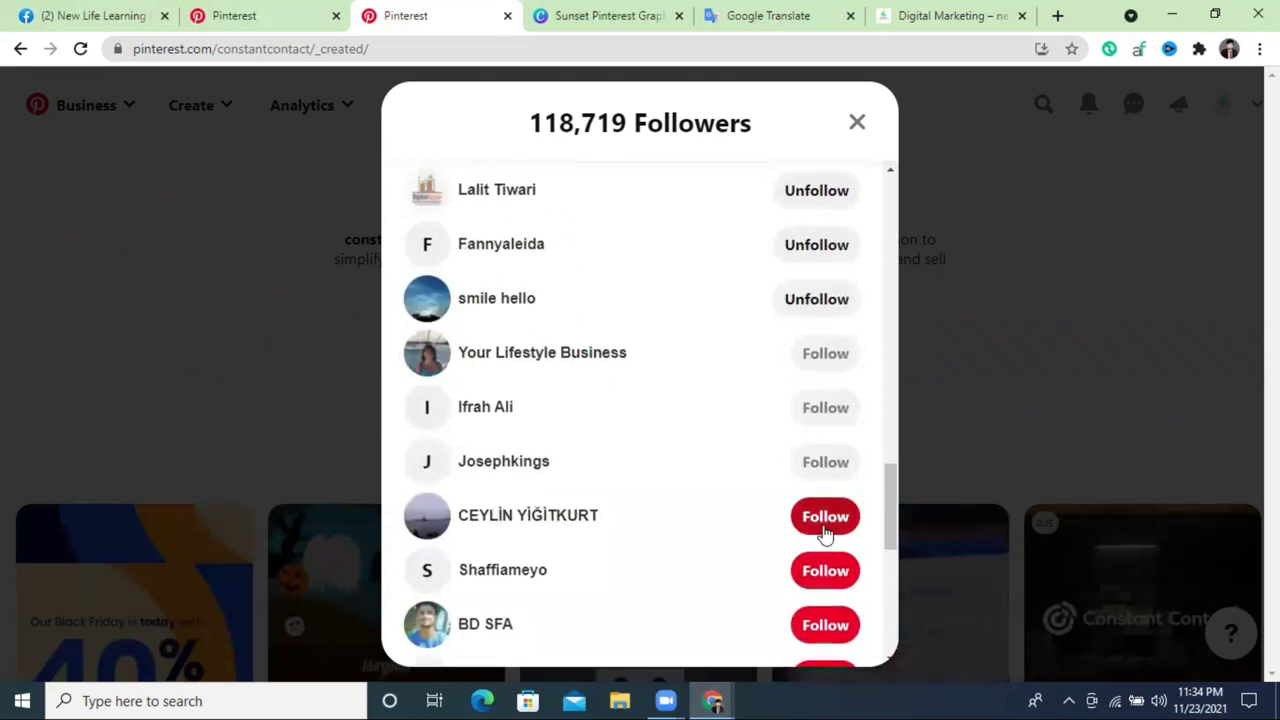
pyautogui.click(823, 516)
pyautogui.click(824, 570)
pyautogui.click(824, 624)
pyautogui.scroll(-3, 823, 515)
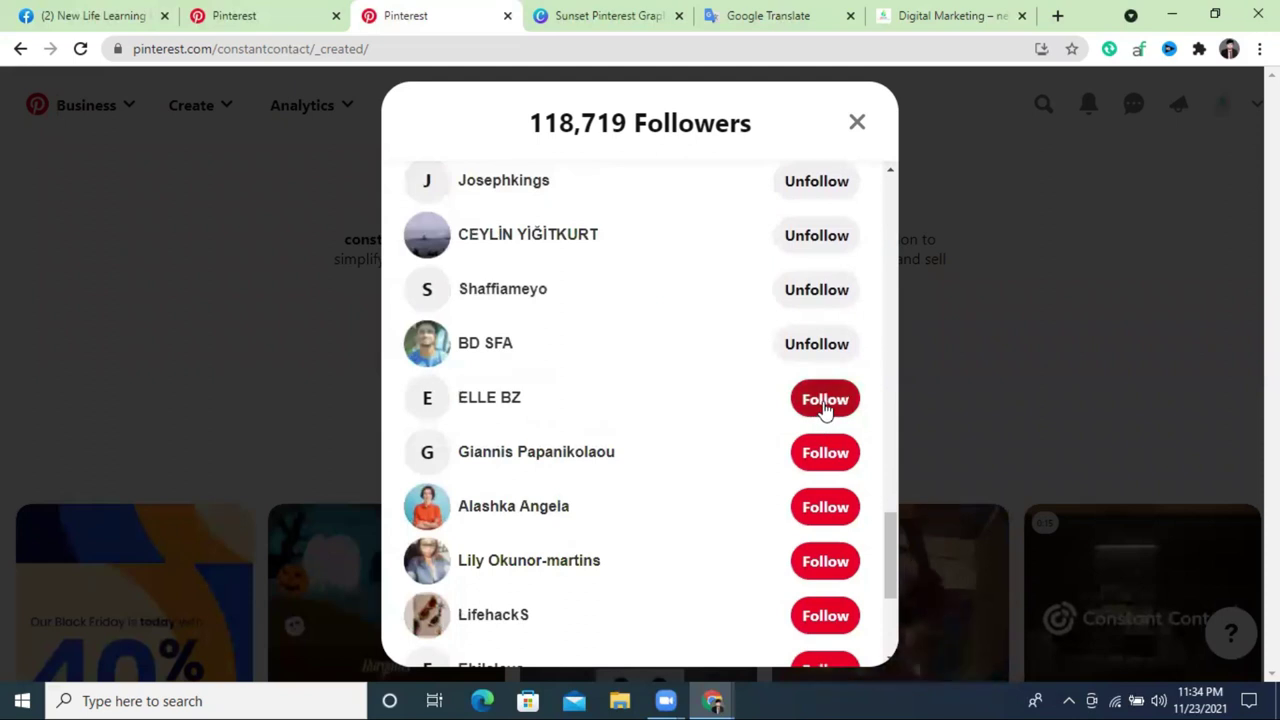
pyautogui.click(825, 398)
pyautogui.click(825, 452)
pyautogui.click(825, 507)
pyautogui.click(825, 561)
pyautogui.click(822, 612)
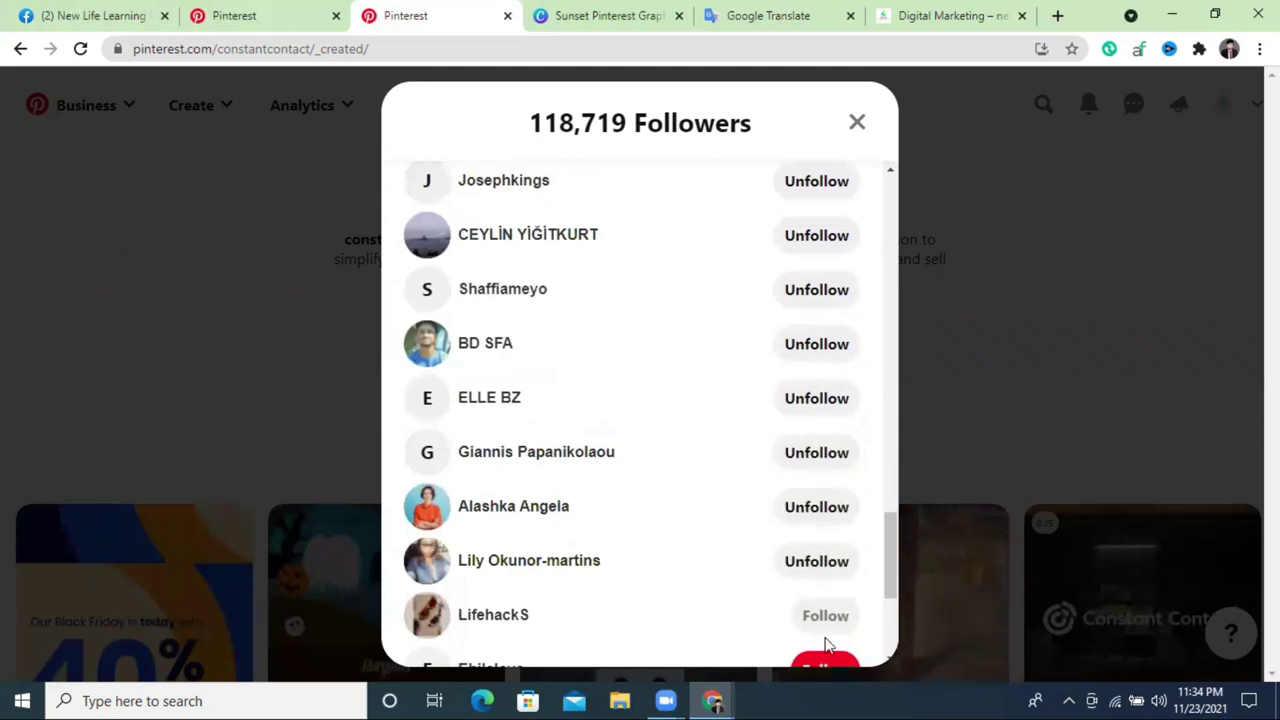
pyautogui.scroll(-3, 824, 620)
pyautogui.click(827, 392)
pyautogui.click(826, 498)
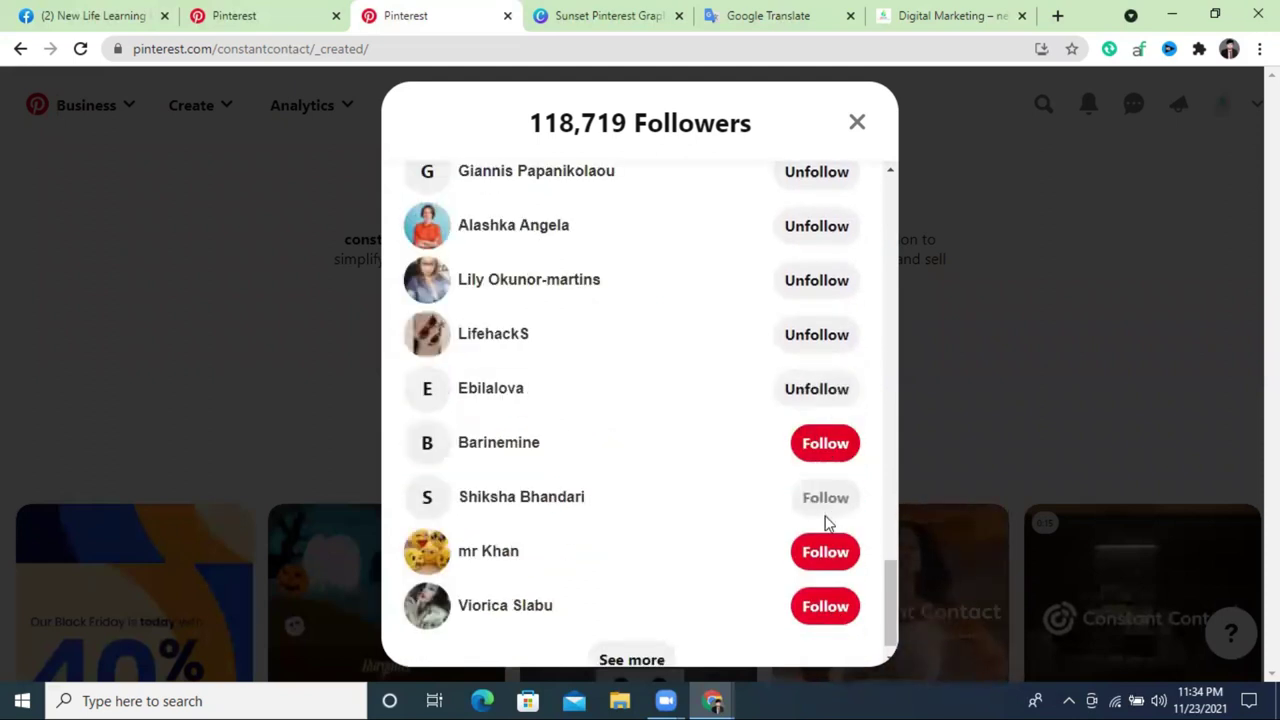
pyautogui.click(825, 552)
pyautogui.click(815, 604)
pyautogui.scroll(-1, 786, 570)
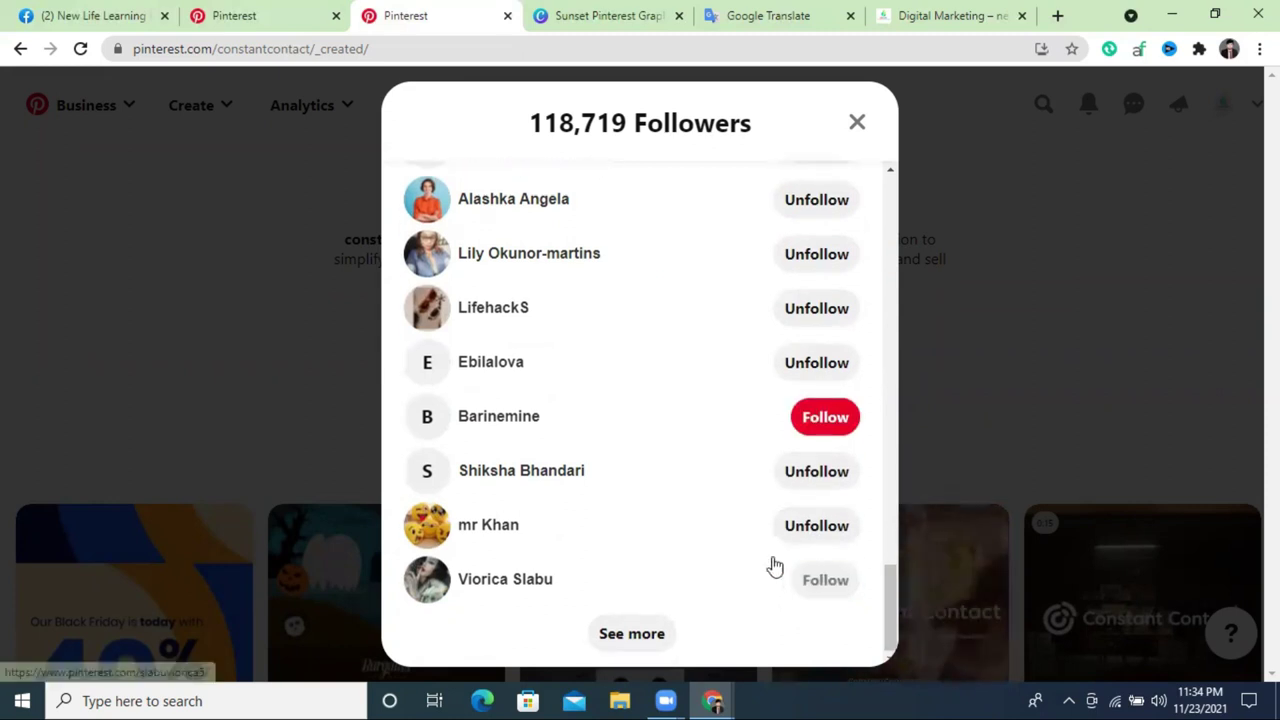
pyautogui.click(860, 126)
# Open the institute's own profile and reload it to refresh the following count
pyautogui.scroll(1, 1143, 160)
pyautogui.click(1210, 105)
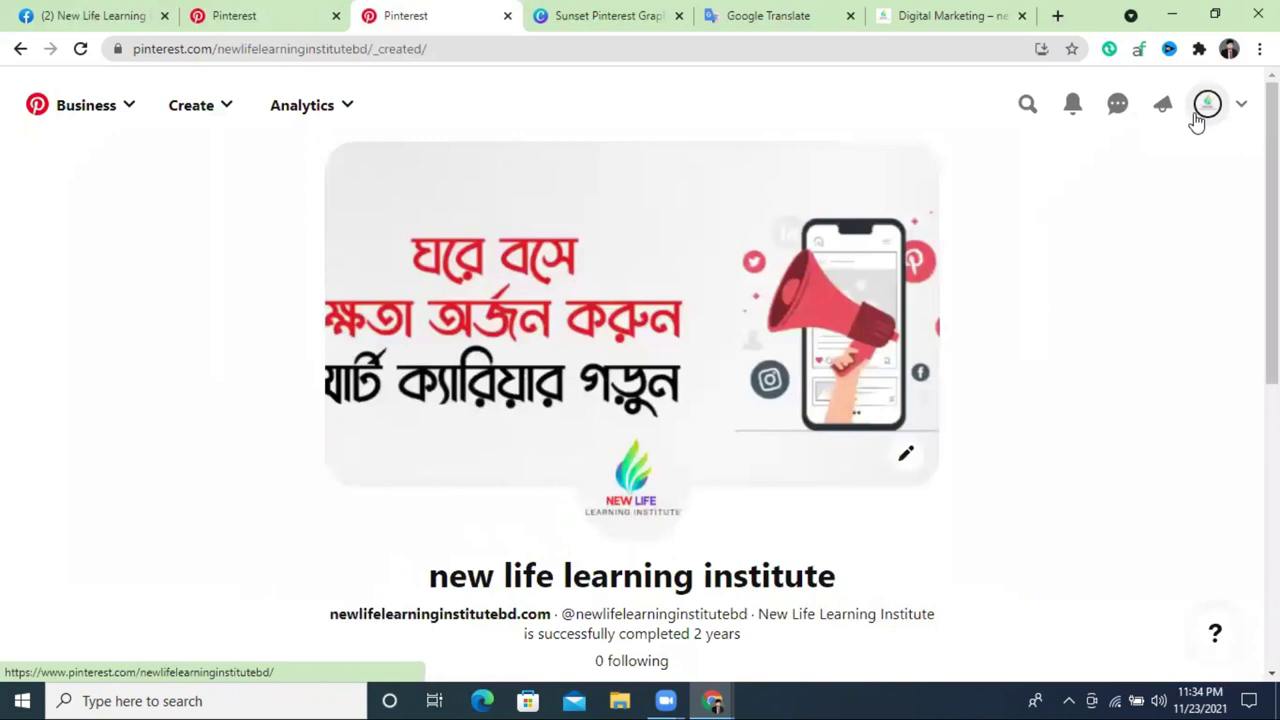
pyautogui.scroll(-5, 1070, 300)
pyautogui.scroll(3, 1060, 327)
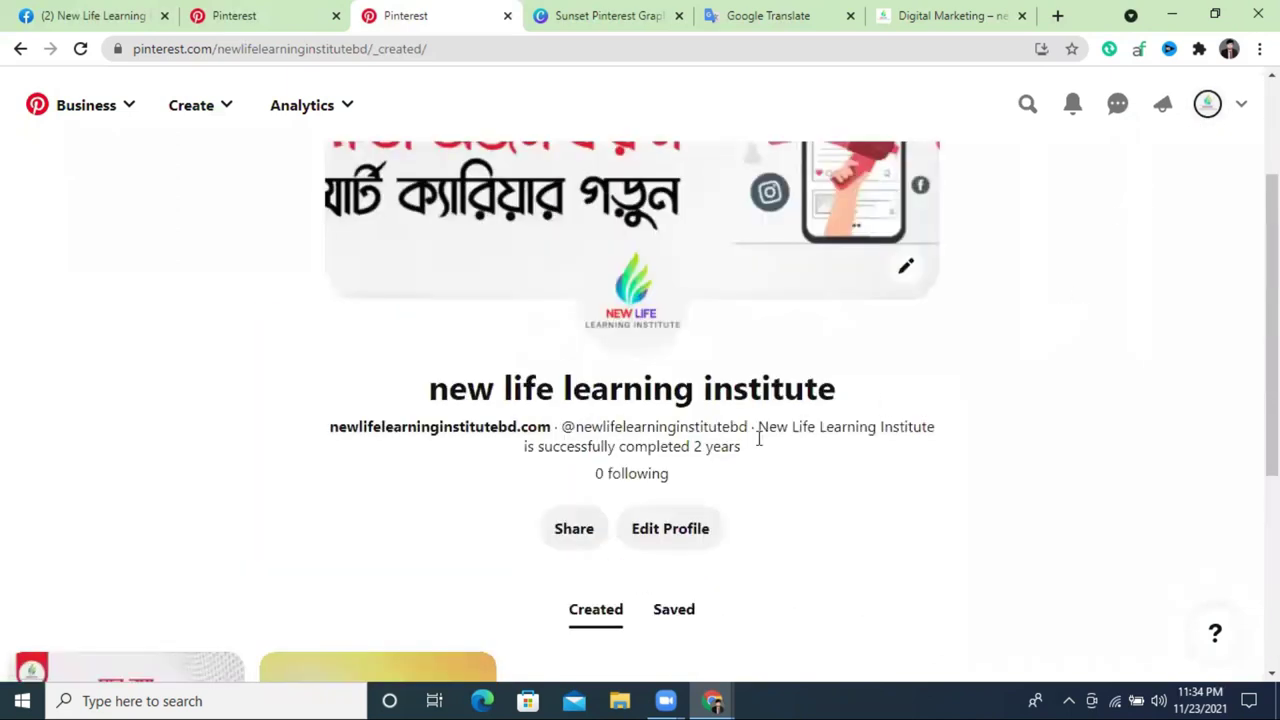
pyautogui.click(81, 49)
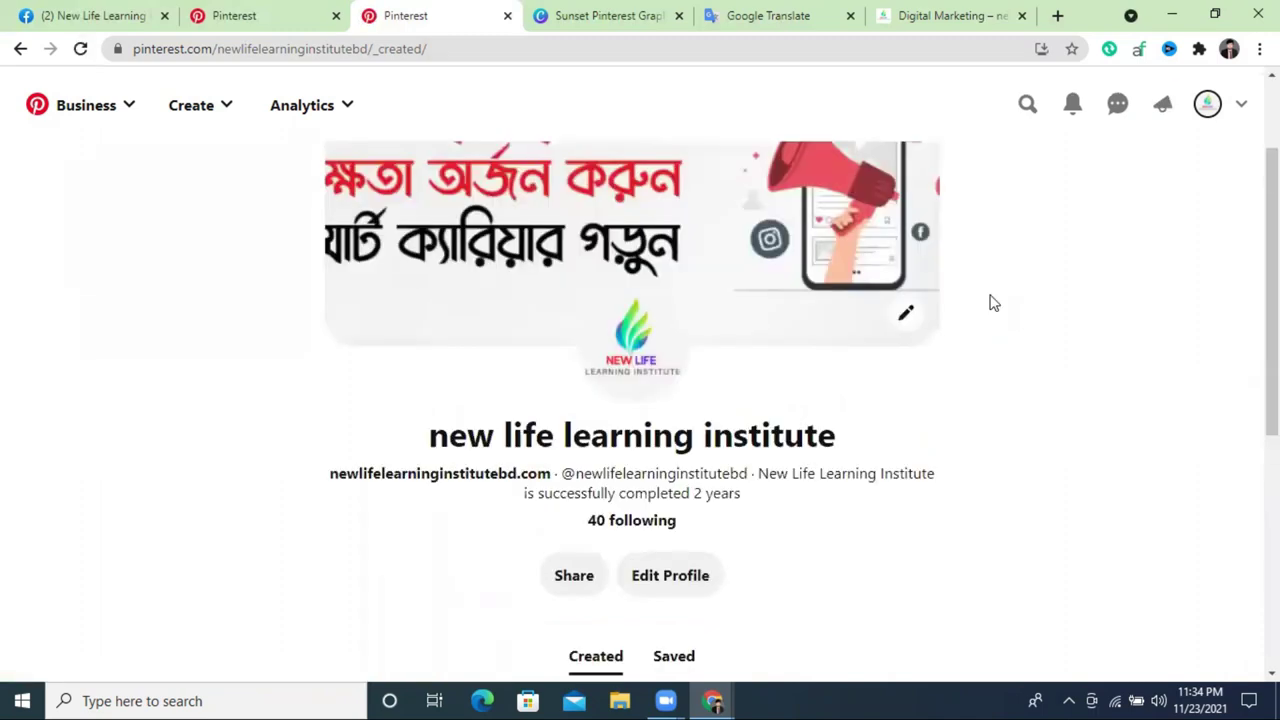
# Examine the institute profile's following count, created pins and saved boards
pyautogui.scroll(-2, 993, 303)
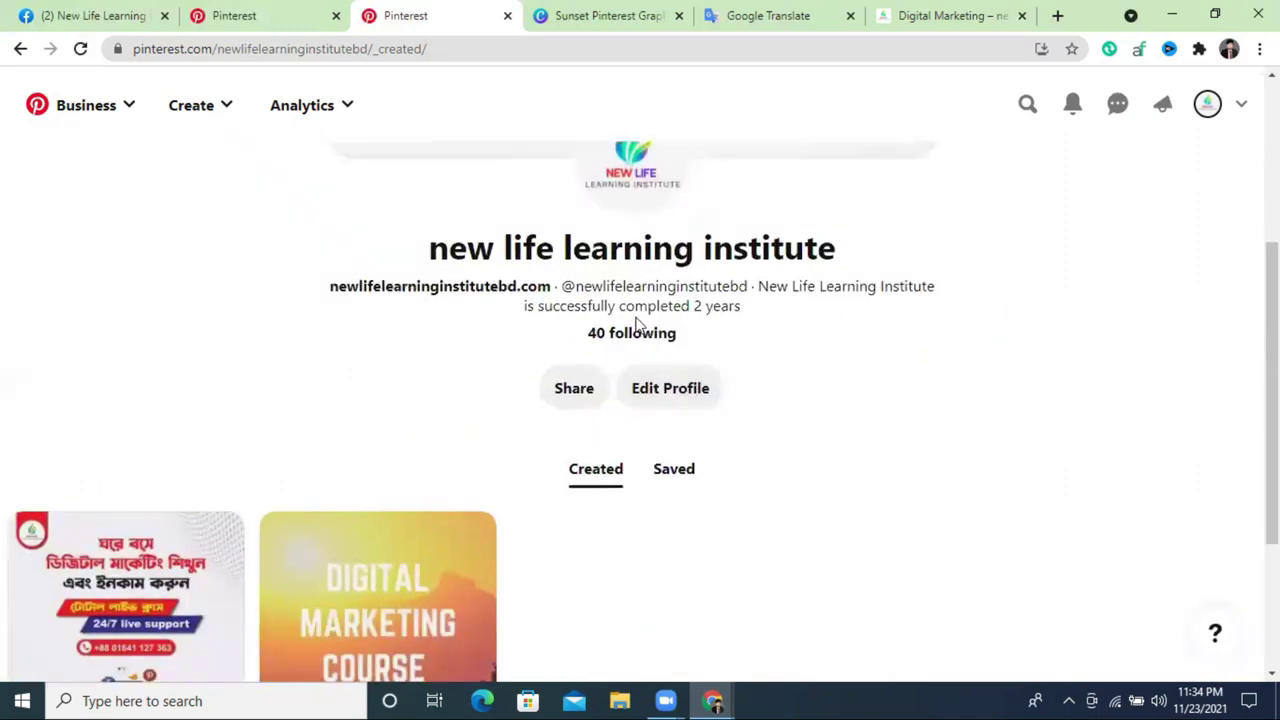
pyautogui.scroll(-3, 785, 375)
pyautogui.scroll(4, 897, 386)
pyautogui.scroll(2, 890, 386)
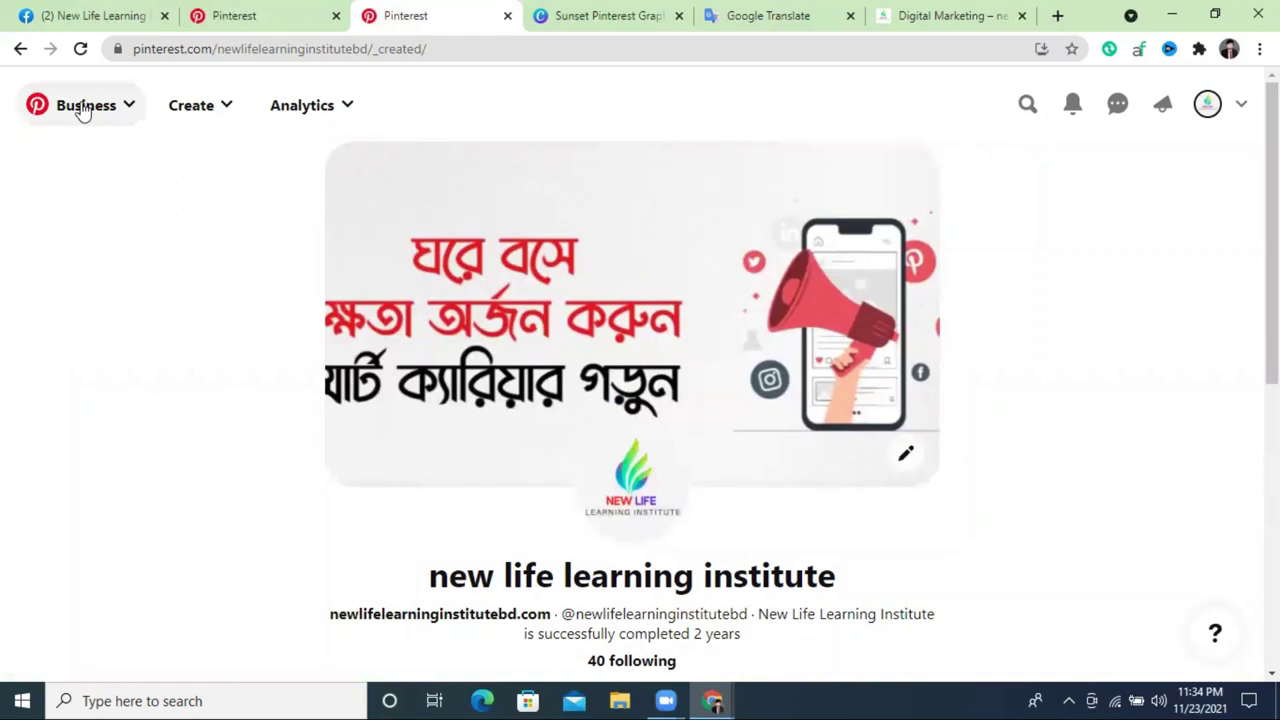
pyautogui.scroll(-5, 1045, 382)
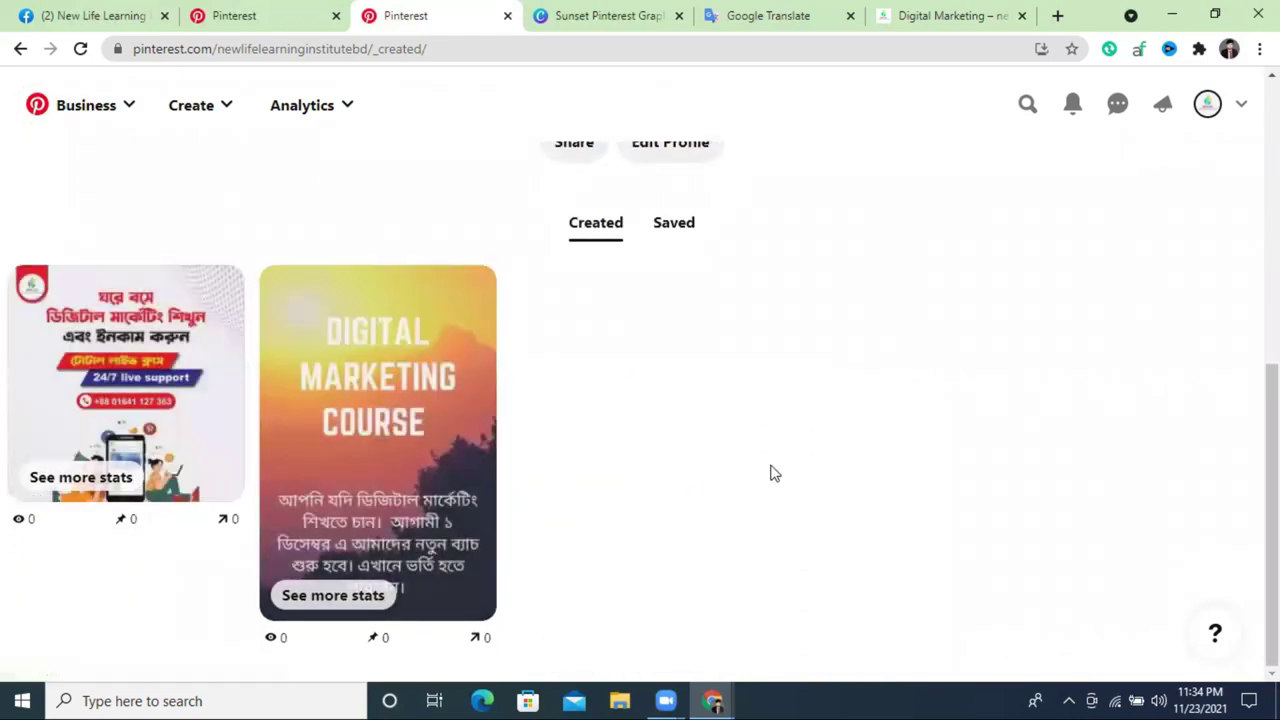
pyautogui.scroll(3, 600, 448)
pyautogui.click(675, 512)
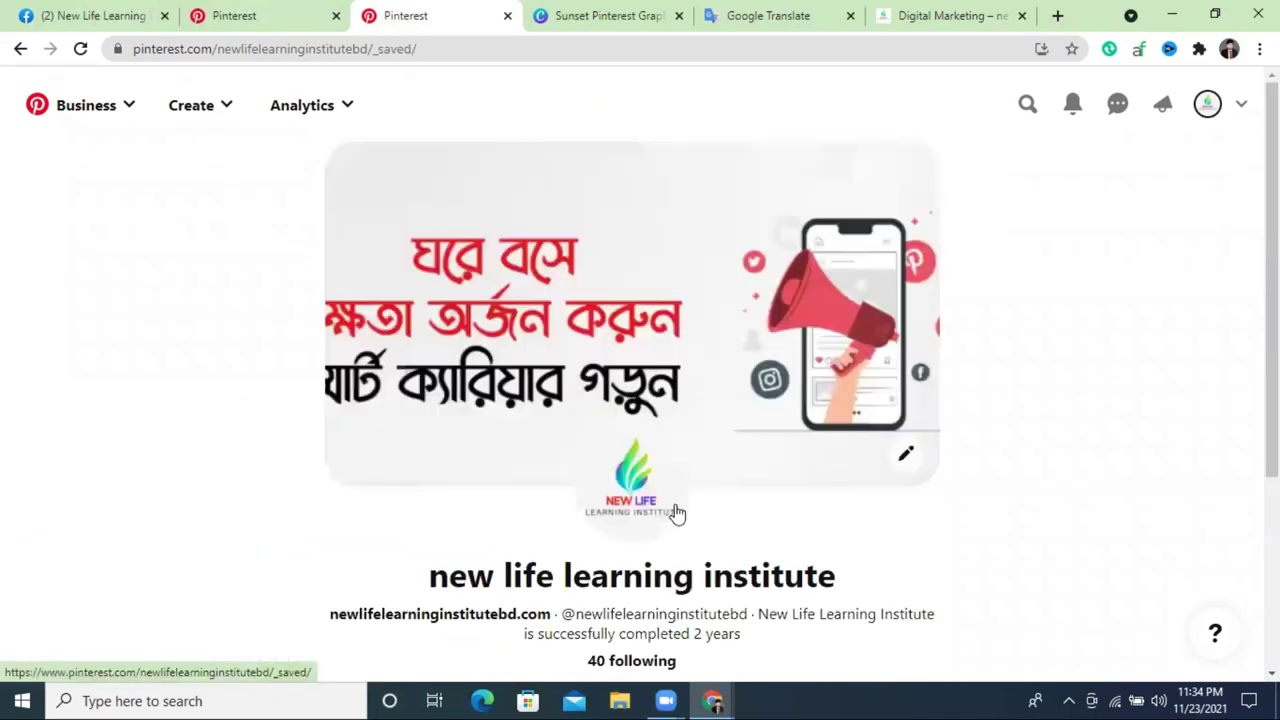
pyautogui.scroll(3, 834, 510)
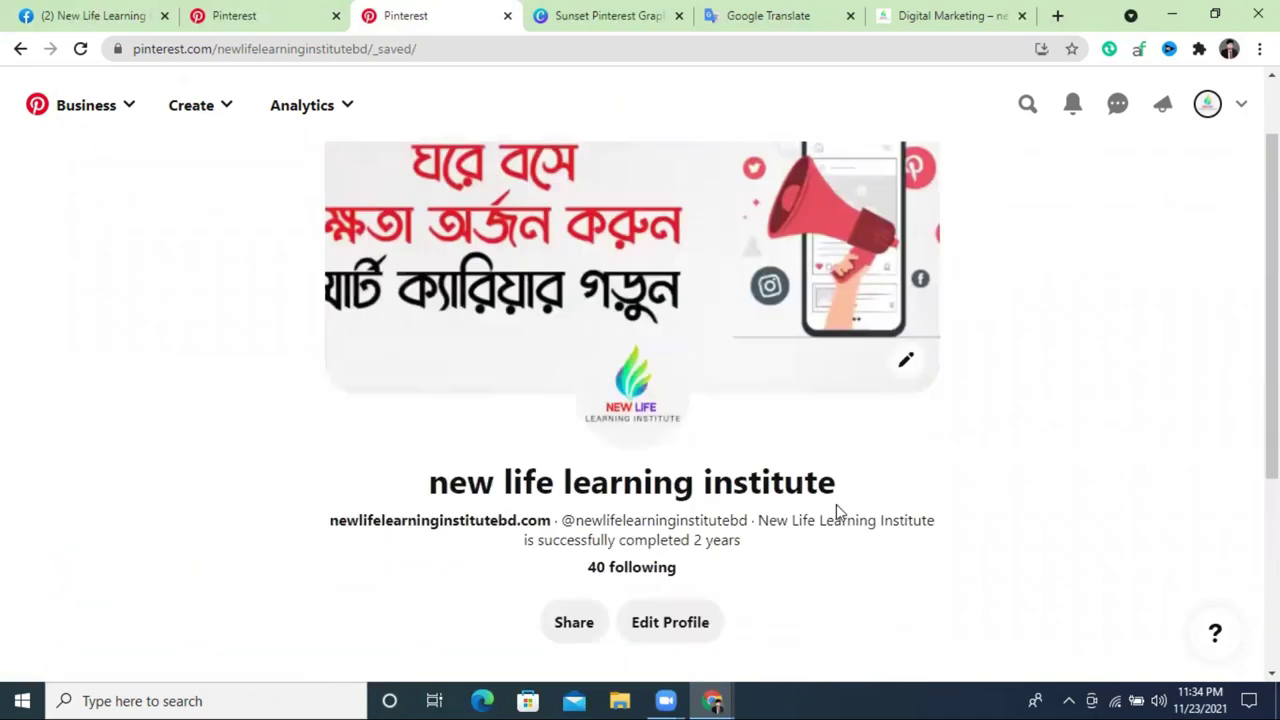
pyautogui.scroll(-4, 836, 510)
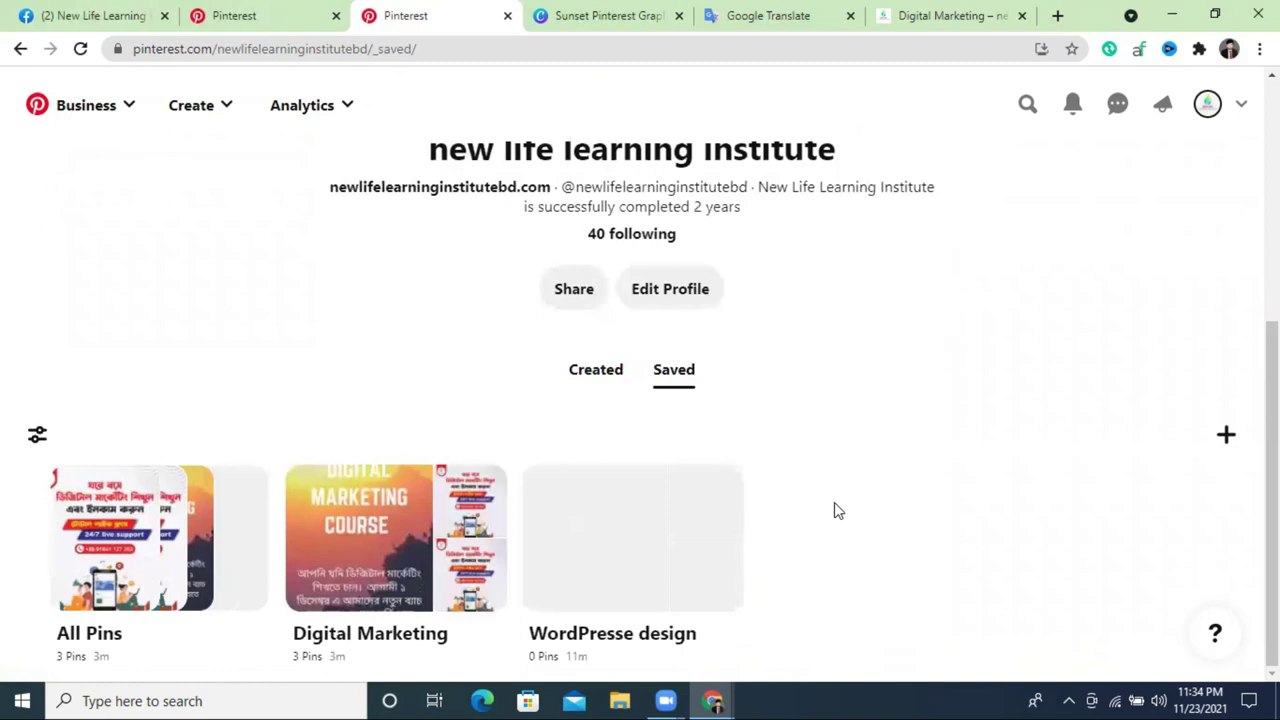
pyautogui.scroll(4, 850, 477)
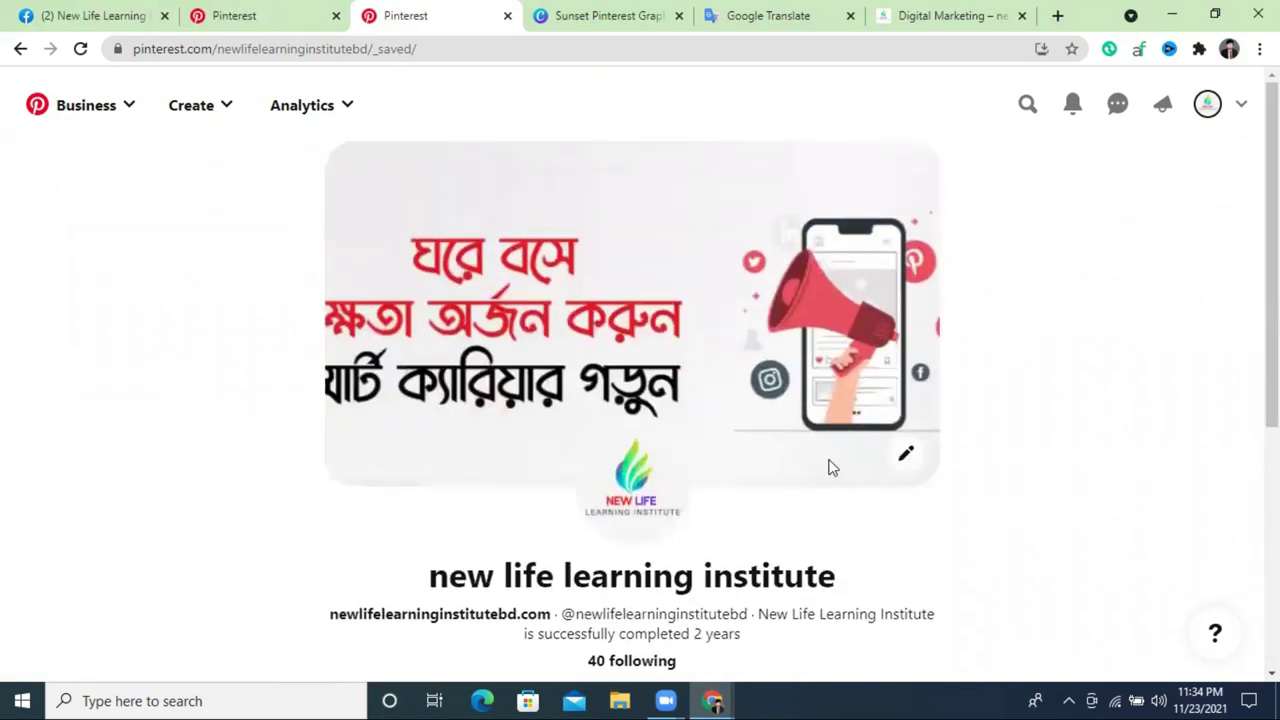
pyautogui.scroll(-4, 778, 298)
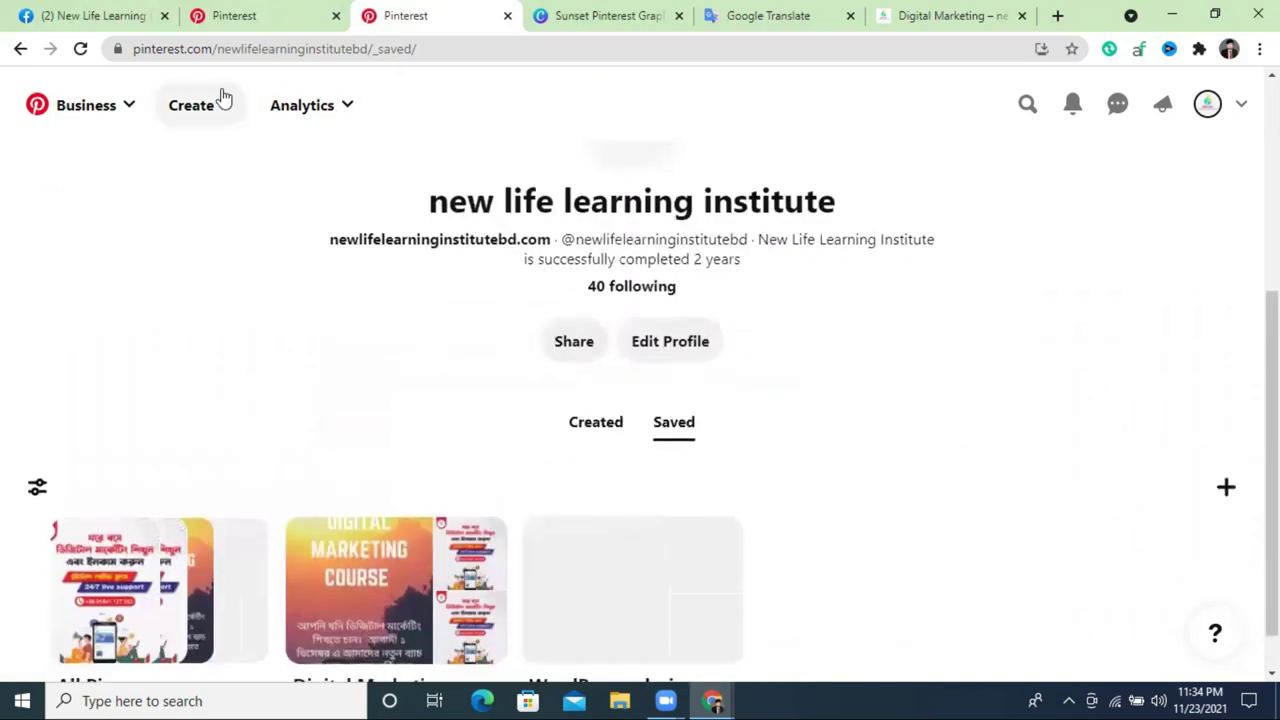
# Open the home feed and browse the pins suggested from the followed accounts
pyautogui.click(216, 105)
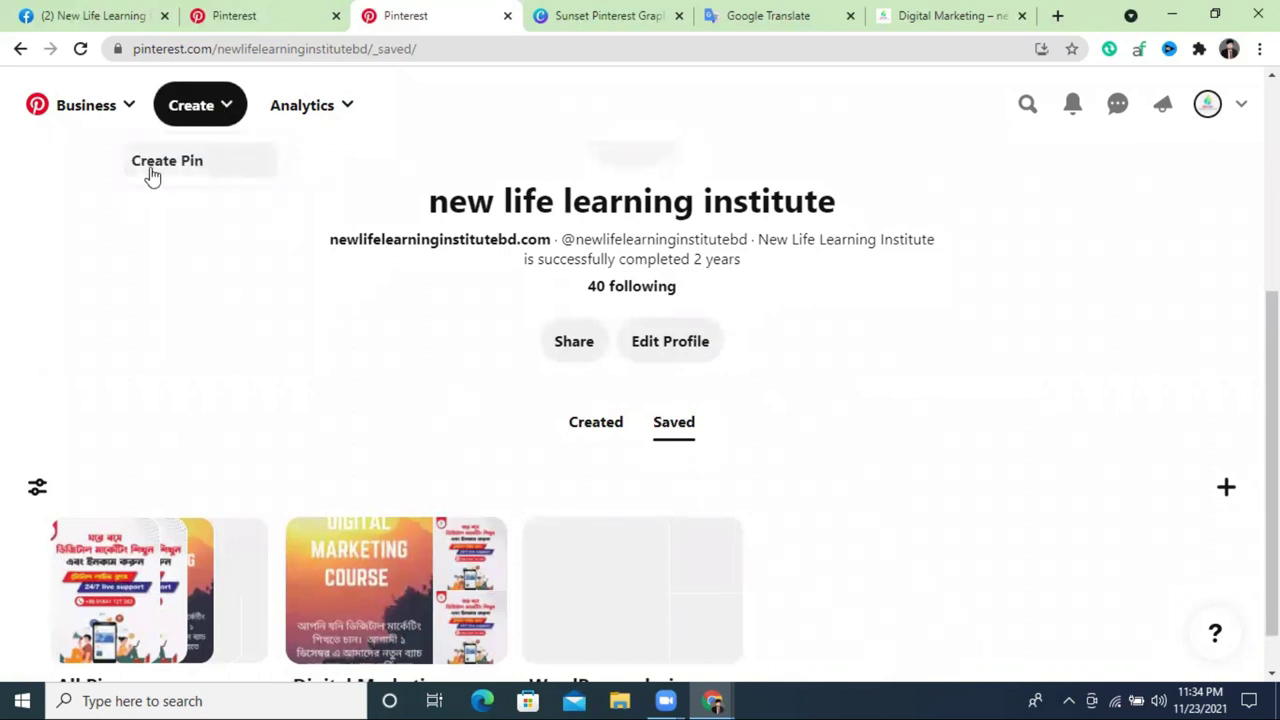
pyautogui.click(89, 110)
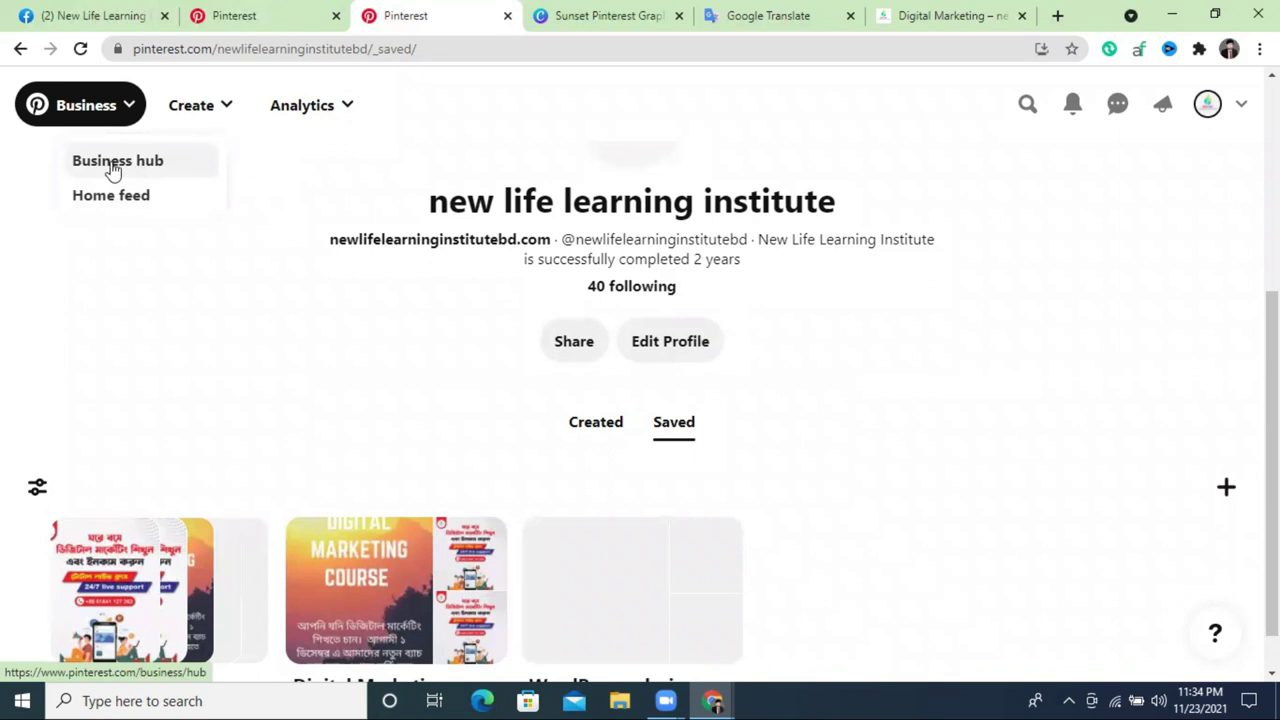
pyautogui.click(120, 198)
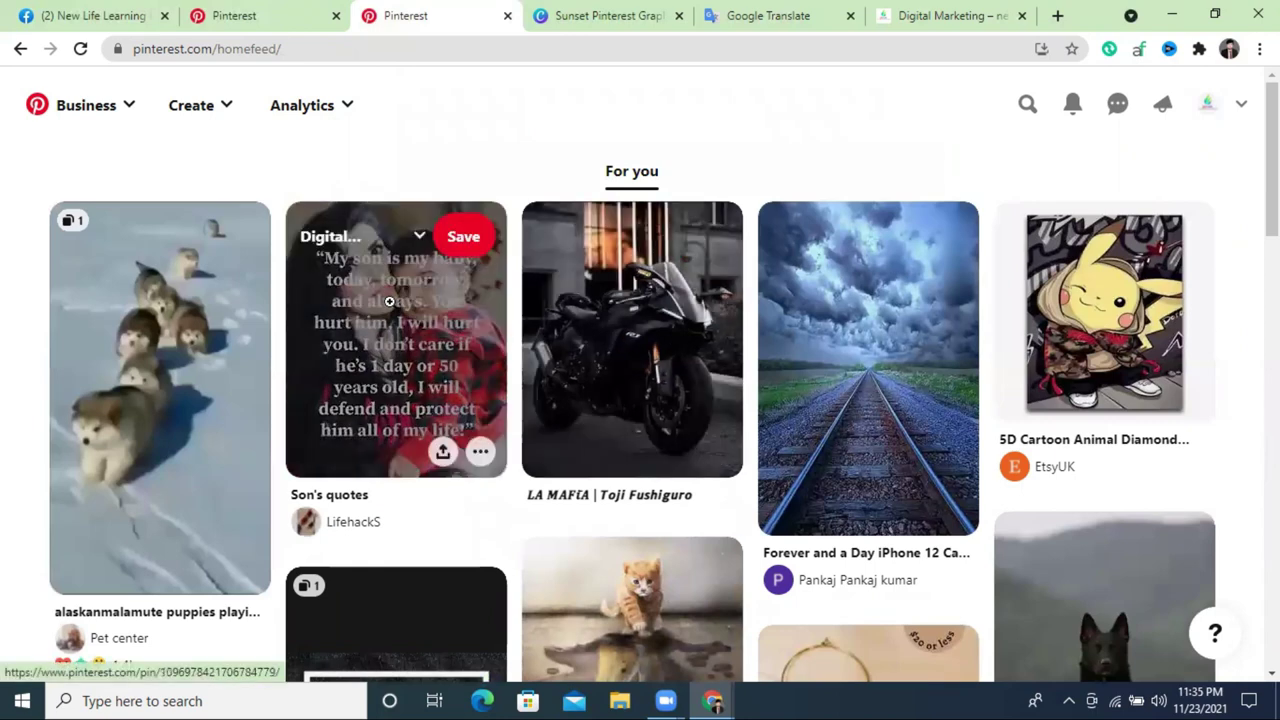
pyautogui.scroll(-3, 389, 301)
pyautogui.scroll(-6, 1010, 320)
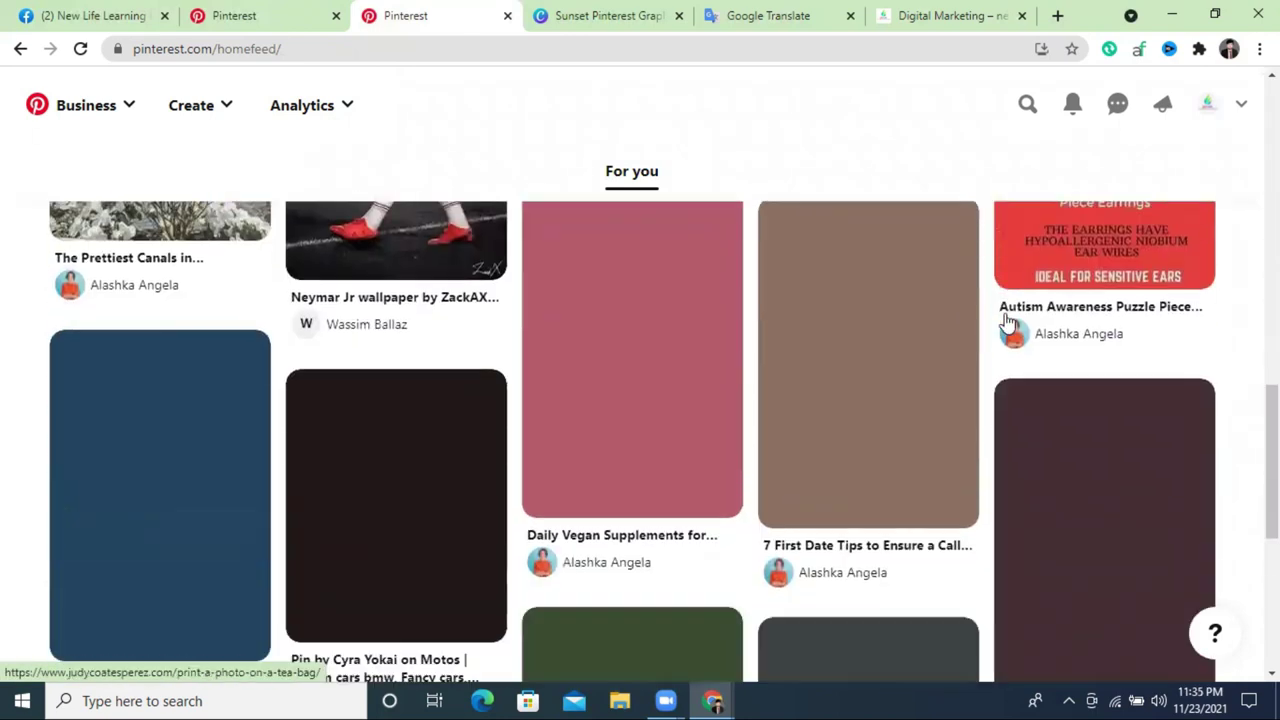
pyautogui.scroll(3, 997, 326)
pyautogui.scroll(-3, 994, 329)
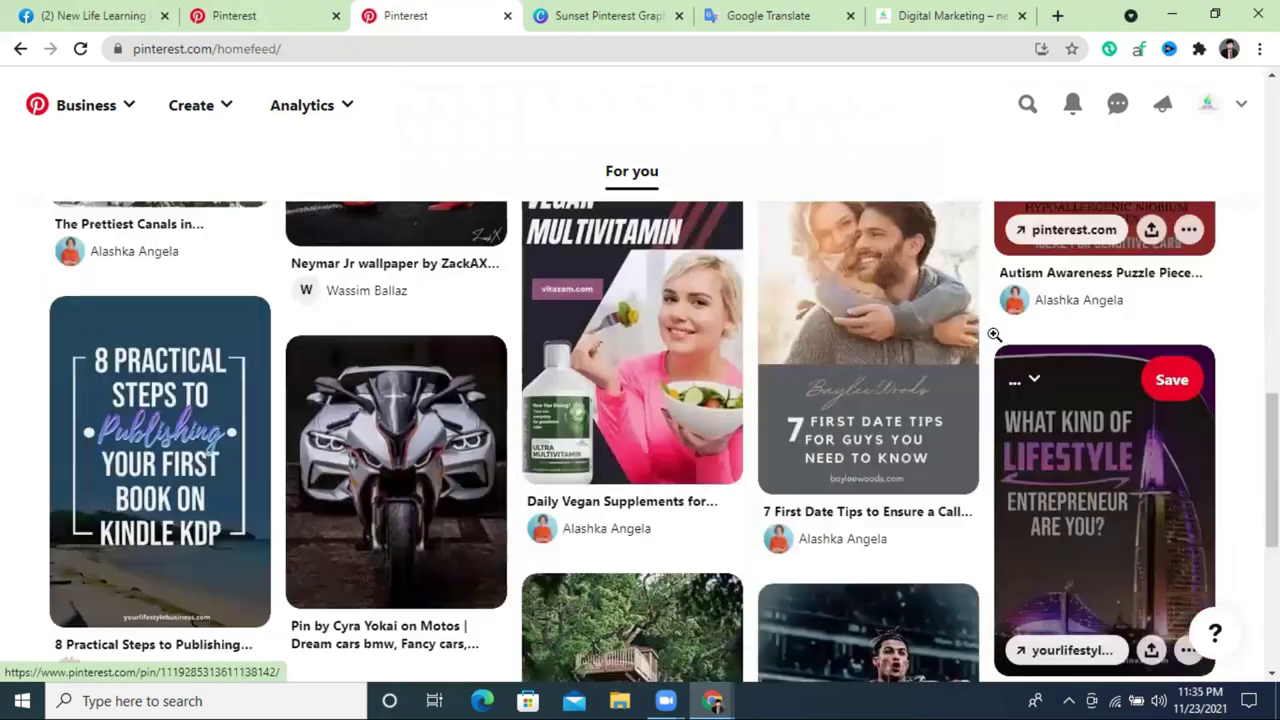
pyautogui.scroll(-6, 993, 333)
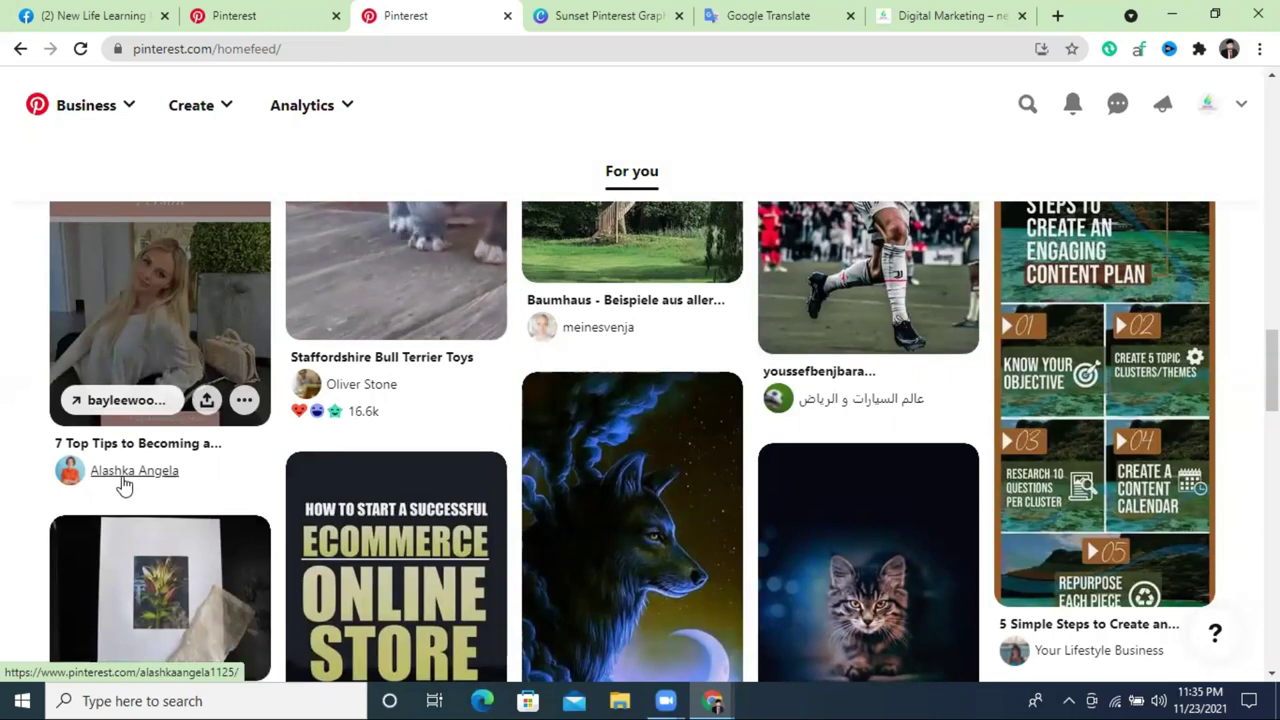
# Open the profile of the creator of the "7 Top Tips to Becoming a..." pin and examine its followers, monthly views and created pins
pyautogui.click(122, 478)
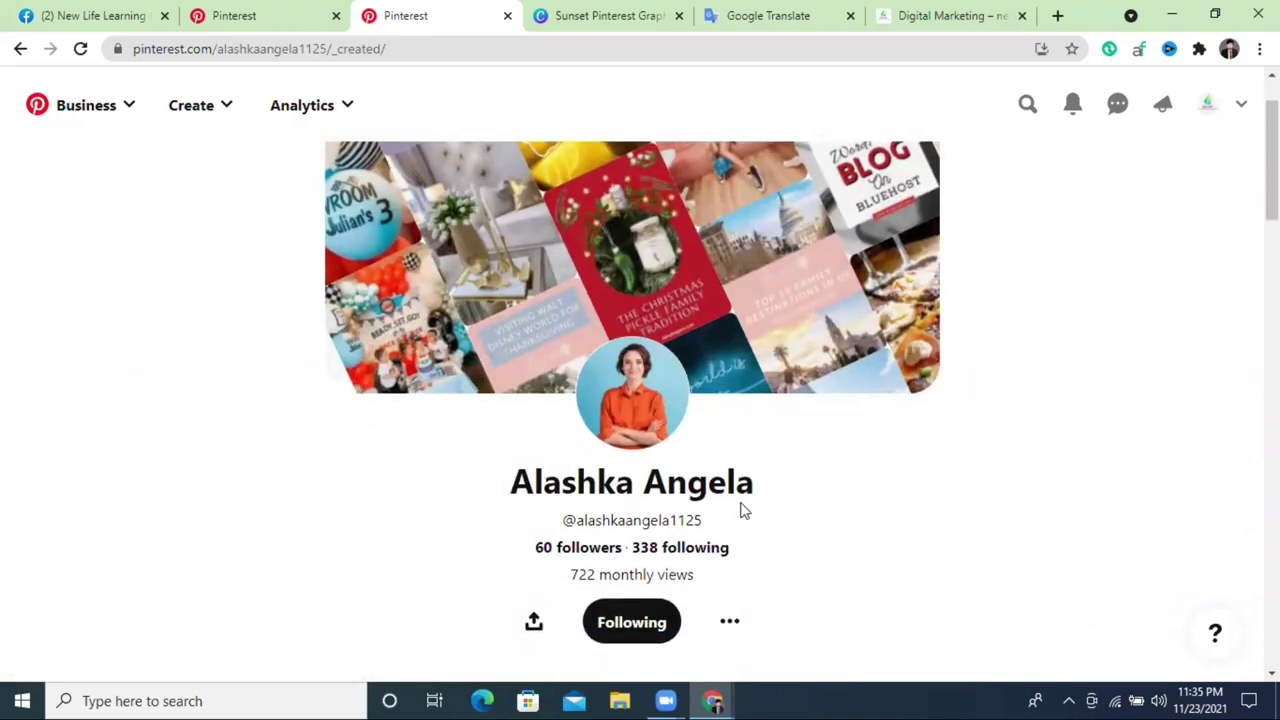
pyautogui.scroll(-3, 749, 503)
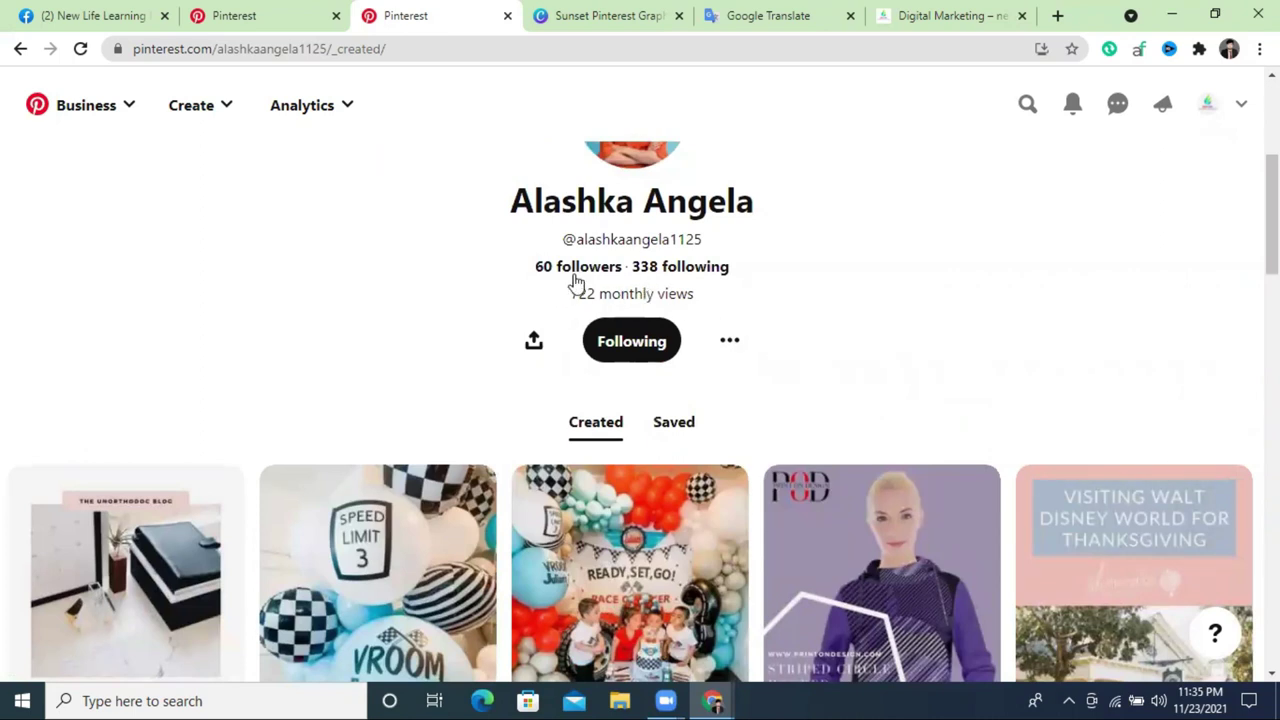
pyautogui.moveTo(603, 300); pyautogui.dragTo(568, 295)
pyautogui.scroll(-15, 862, 350)
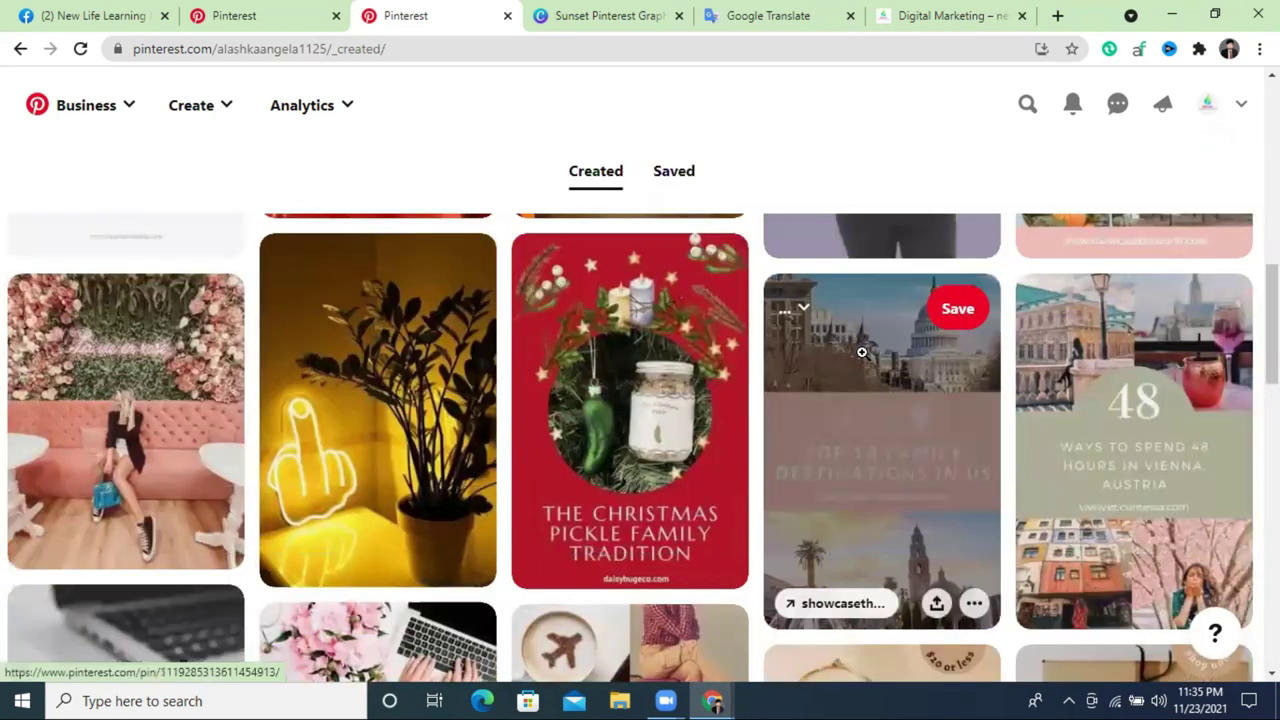
pyautogui.scroll(-1, 849, 407)
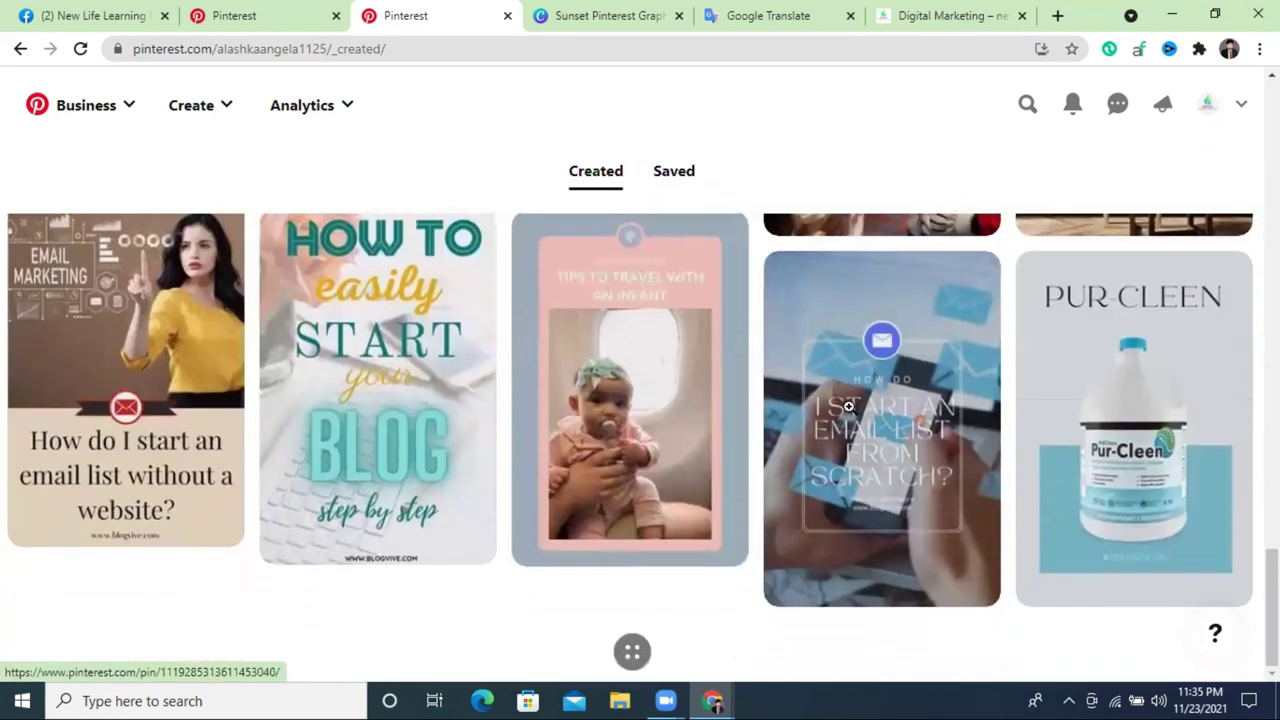
pyautogui.scroll(20, 849, 407)
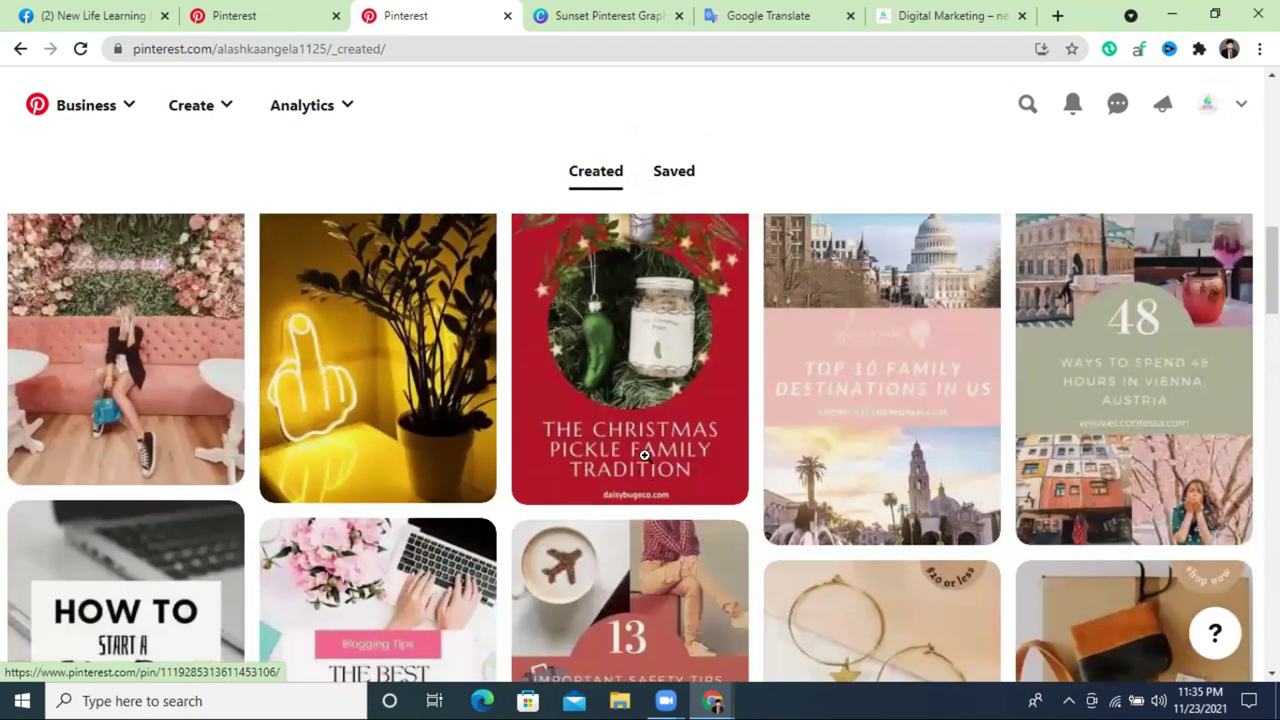
# Open the creator's followers list, browse it and go to the Design Love follower's profile
pyautogui.scroll(-4, 757, 432)
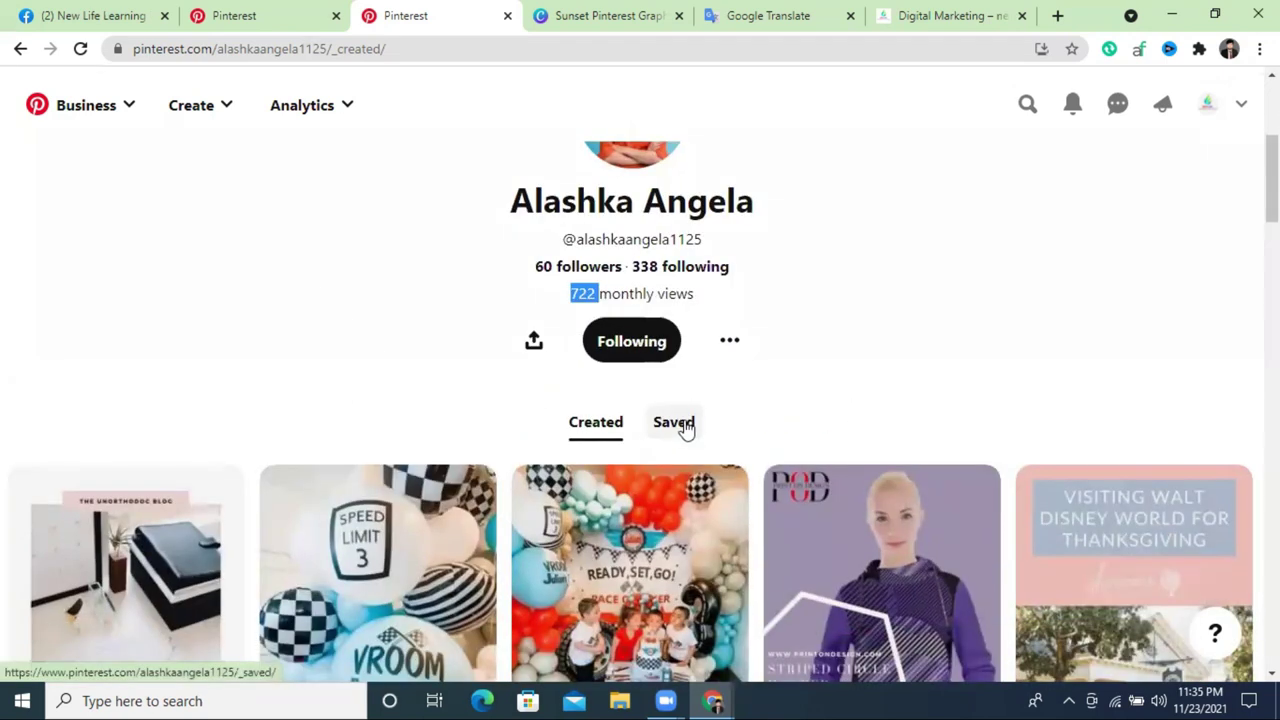
pyautogui.click(580, 270)
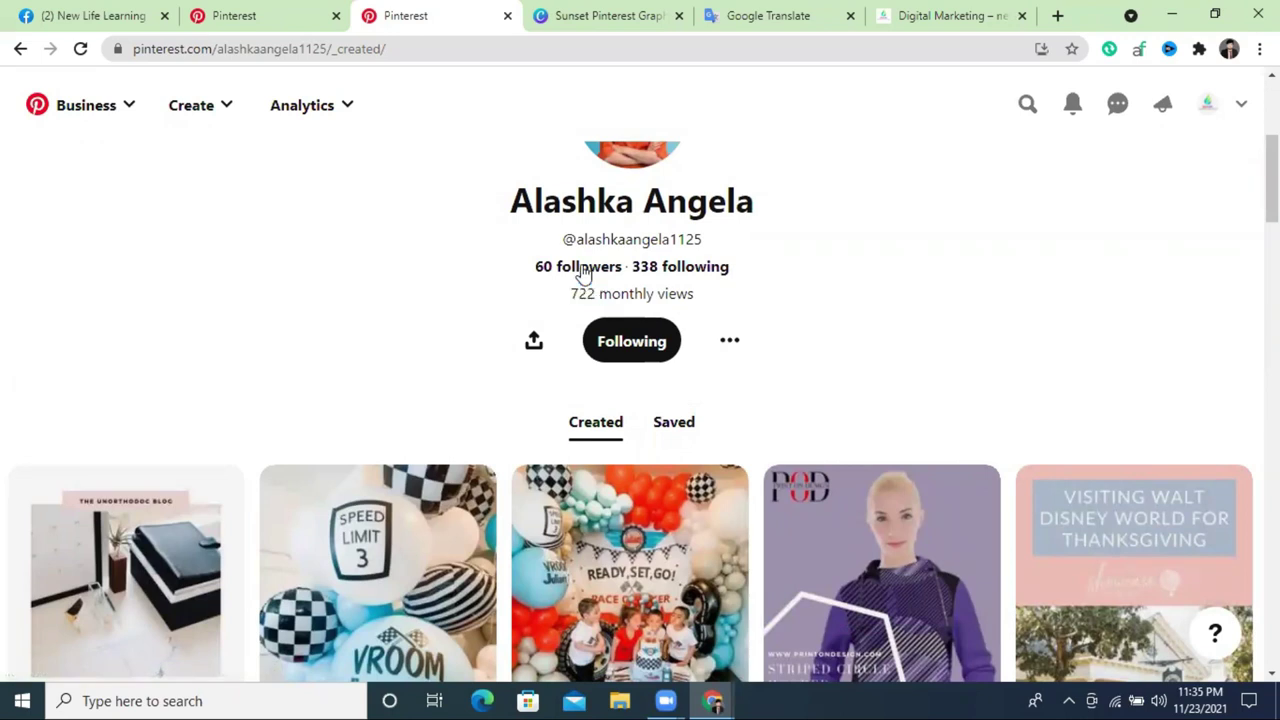
pyautogui.click(583, 272)
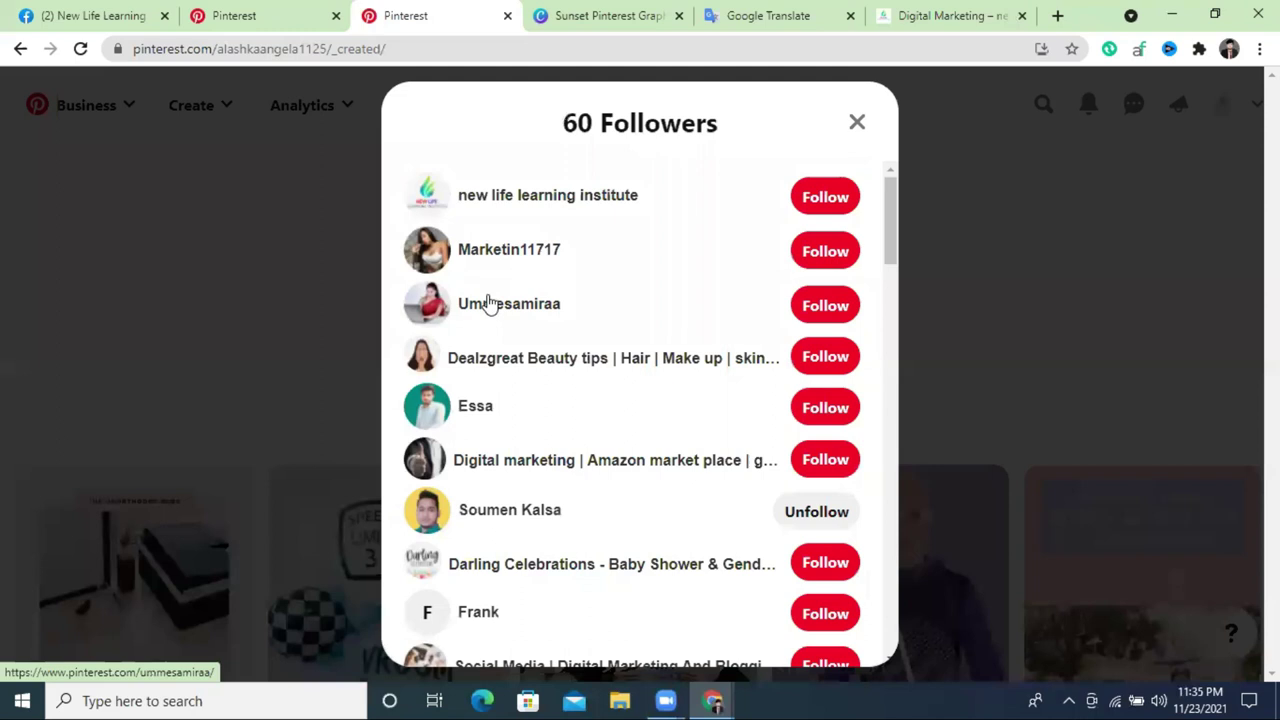
pyautogui.scroll(-5, 578, 362)
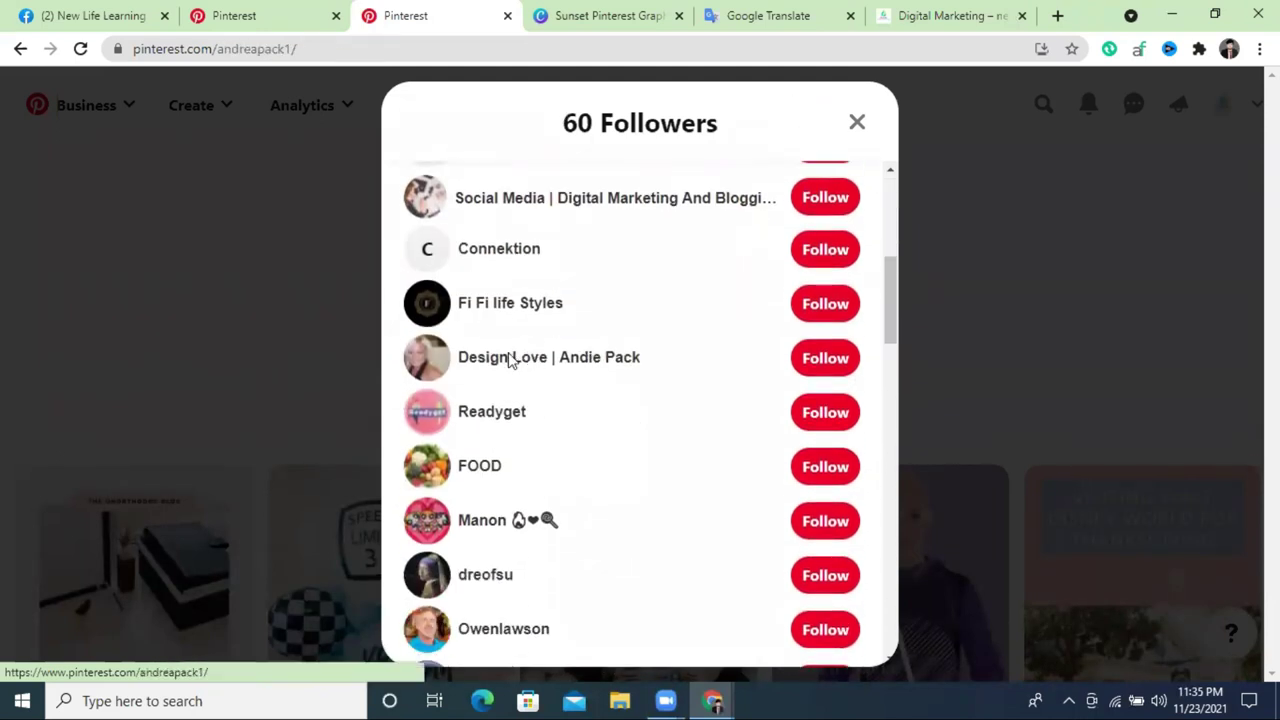
pyautogui.click(510, 360)
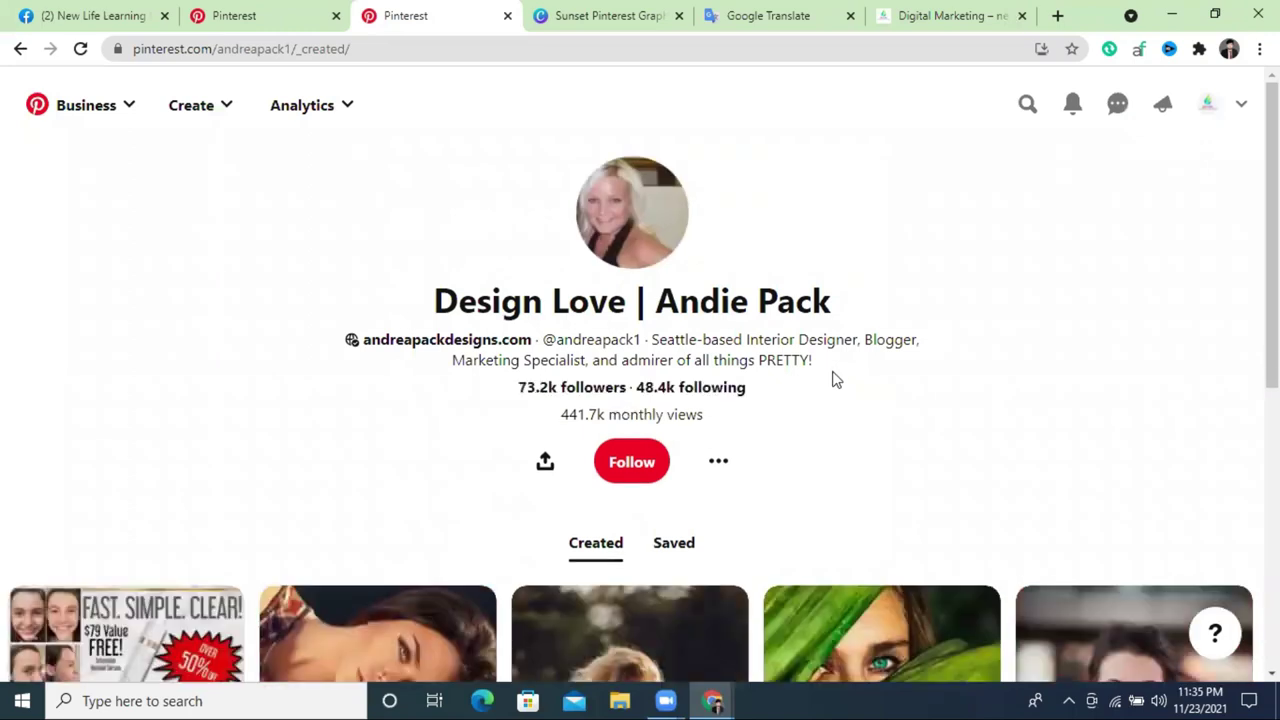
# Examine the Design Love profile's follower counts, monthly views, created pins, profile options and sharing choices
pyautogui.scroll(-5, 836, 378)
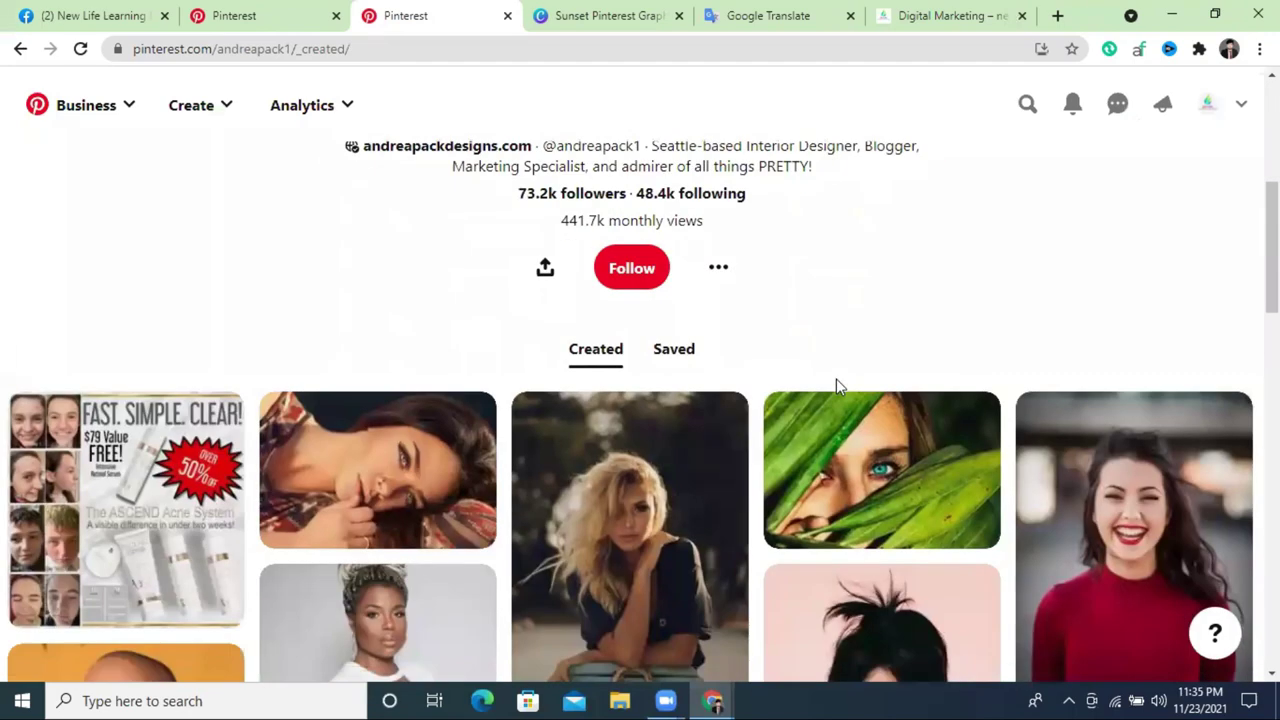
pyautogui.click(712, 276)
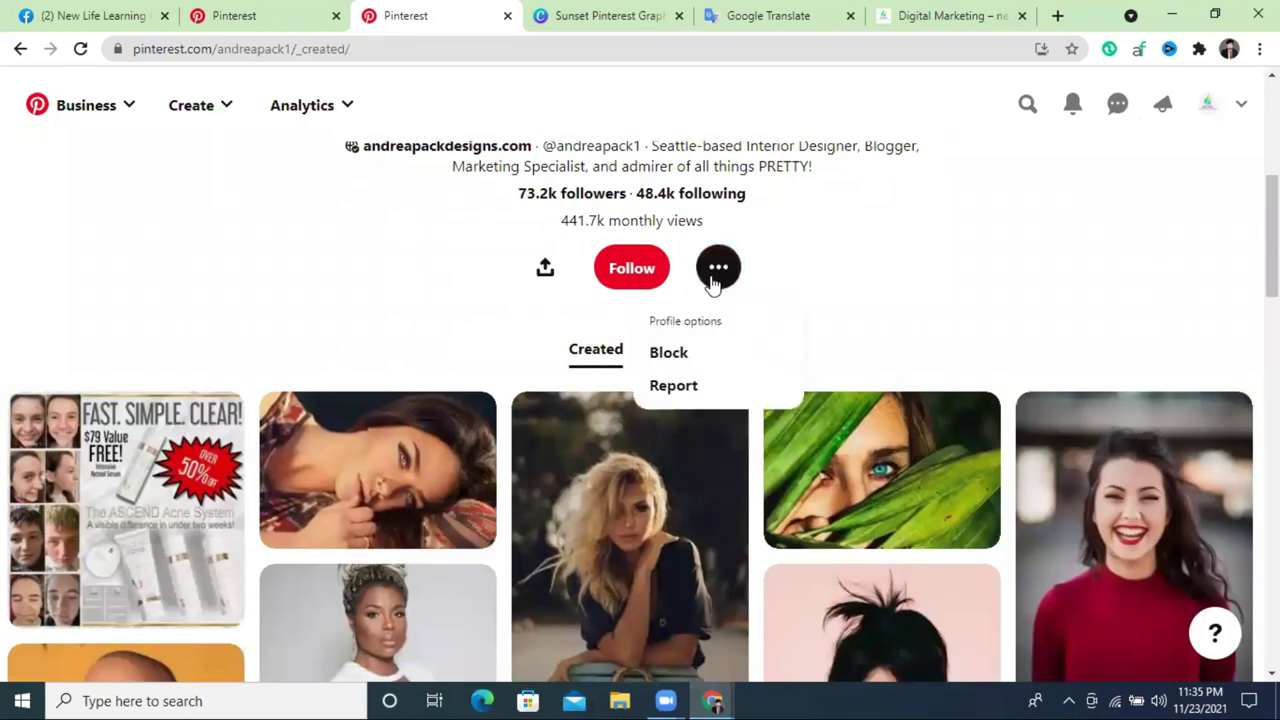
pyautogui.click(877, 274)
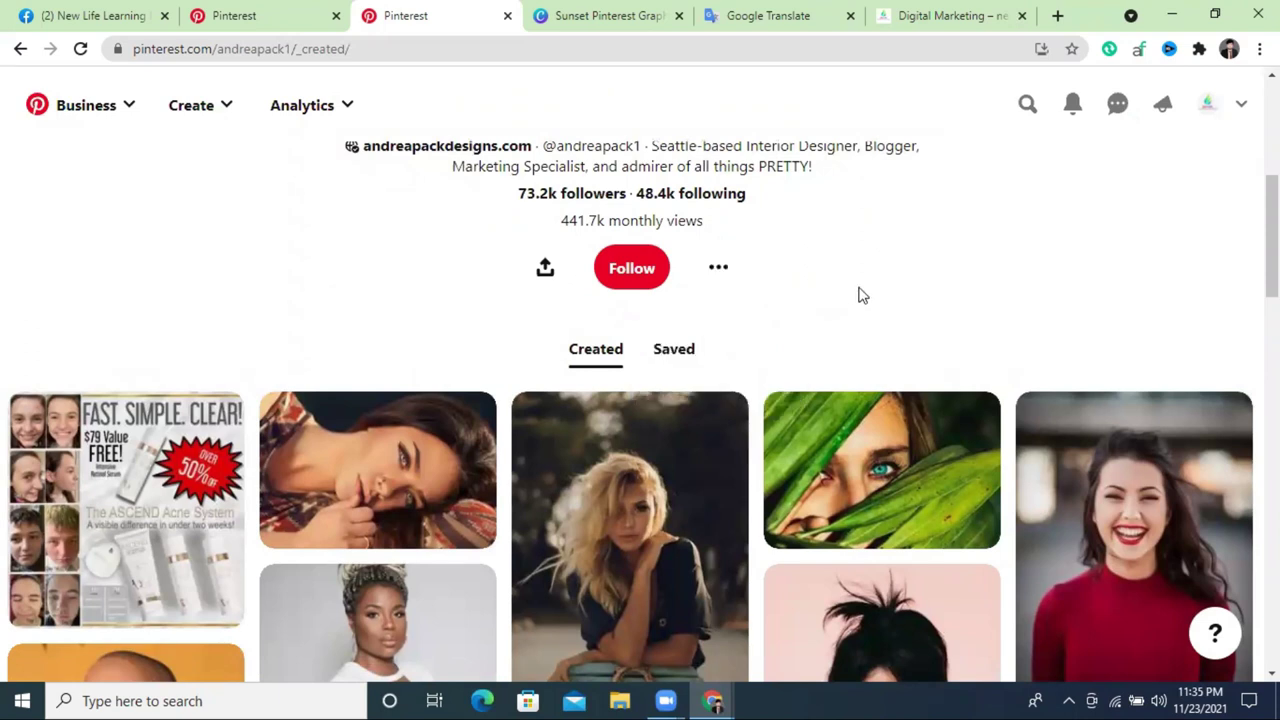
pyautogui.click(540, 274)
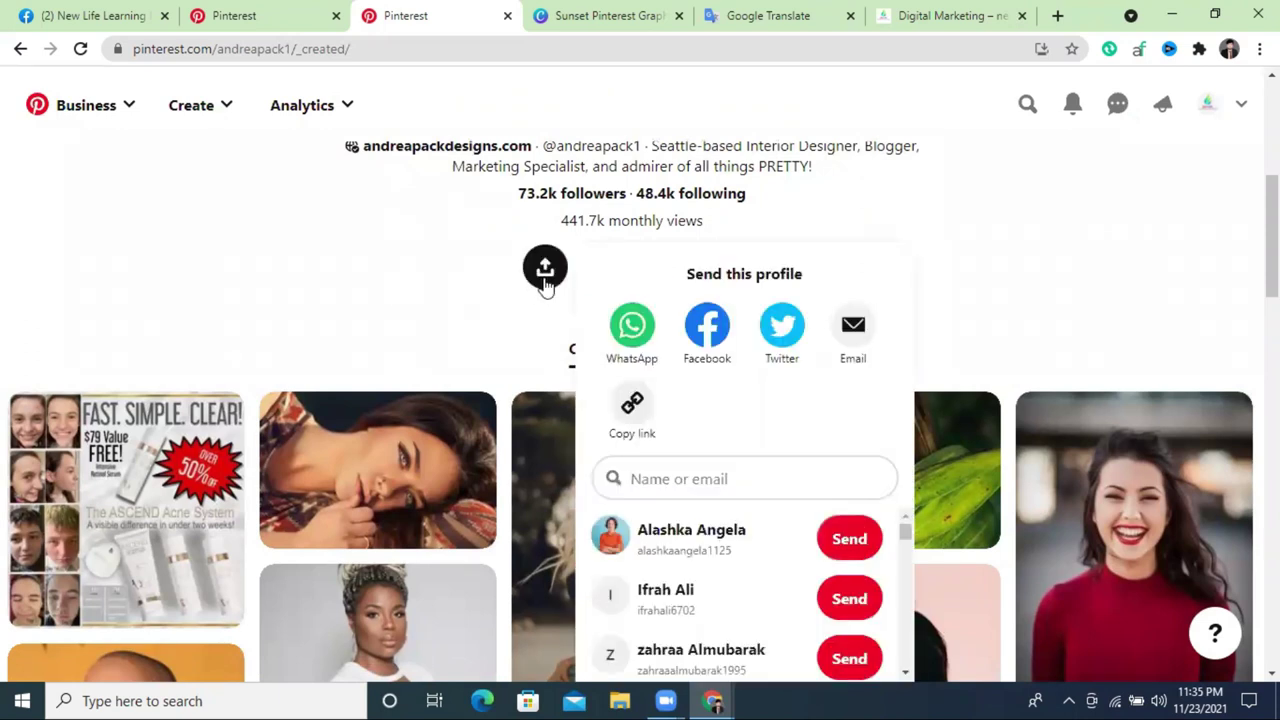
pyautogui.scroll(-4, 829, 480)
pyautogui.scroll(4, 727, 371)
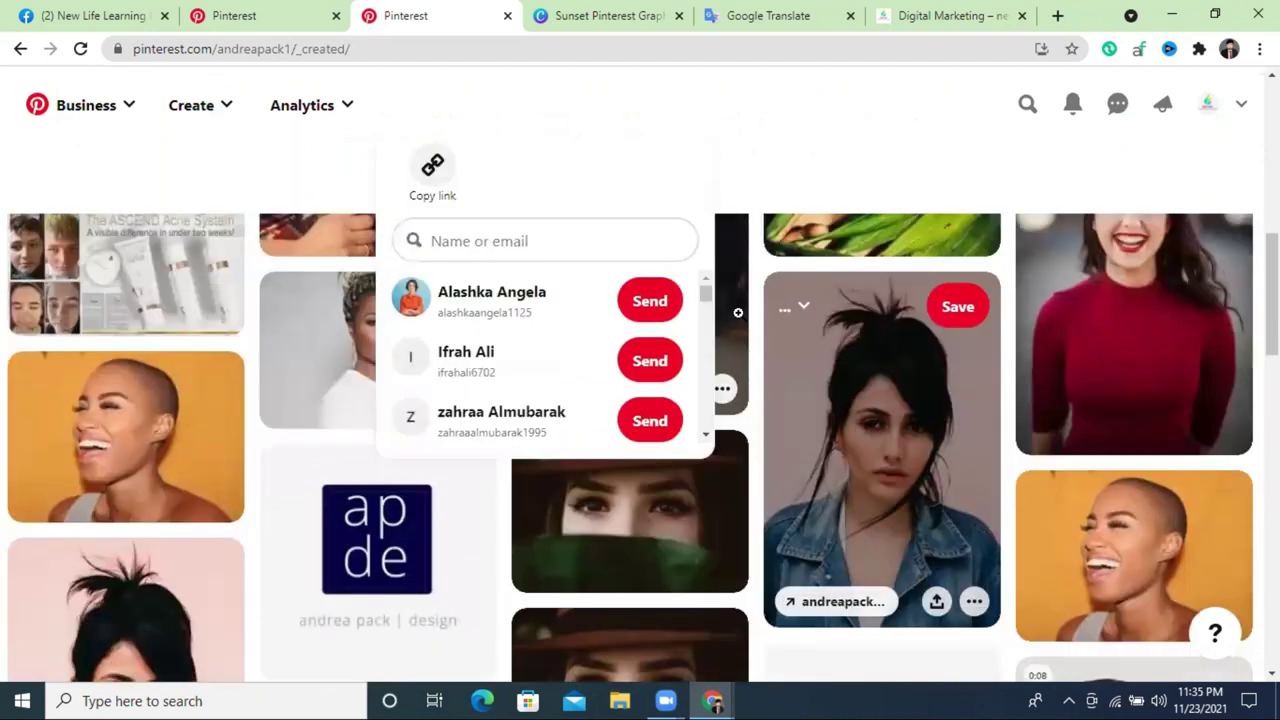
pyautogui.click(877, 249)
pyautogui.scroll(2, 487, 513)
# Open the profile's "Fast. Simple. Clear!" acne care pin and examine its description and comment section
pyautogui.moveTo(410, 550)
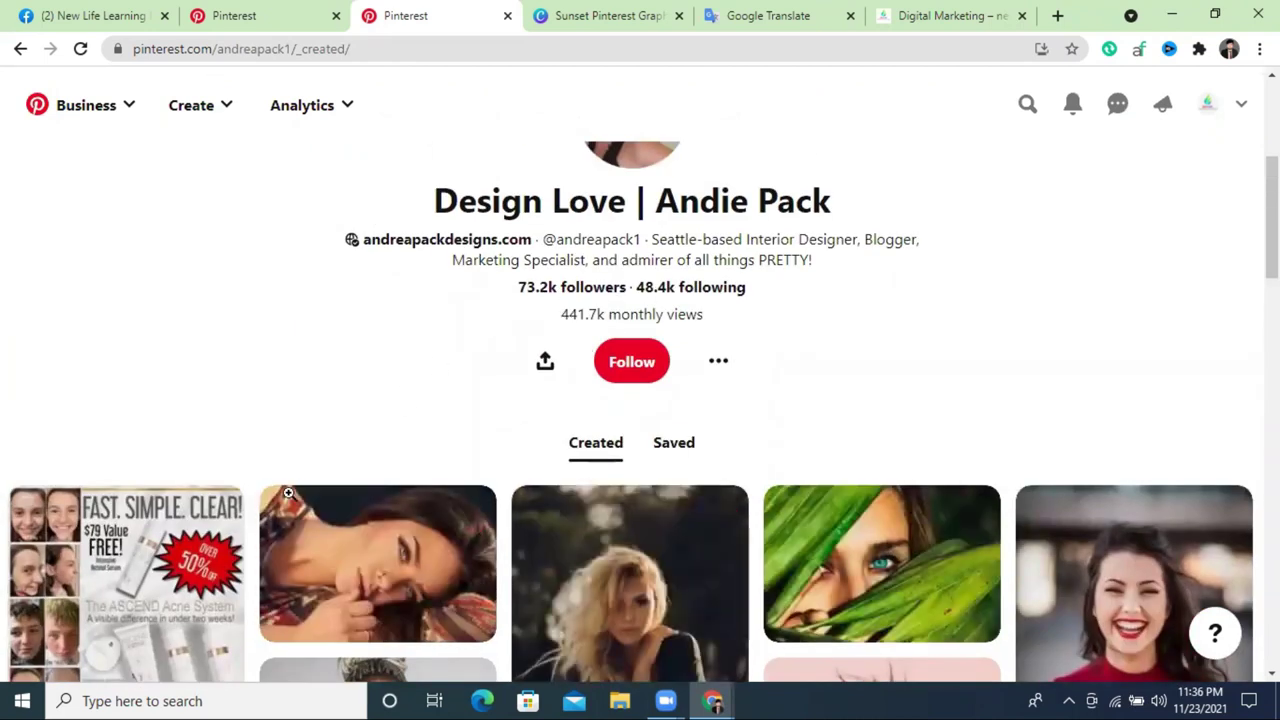
pyautogui.click(172, 566)
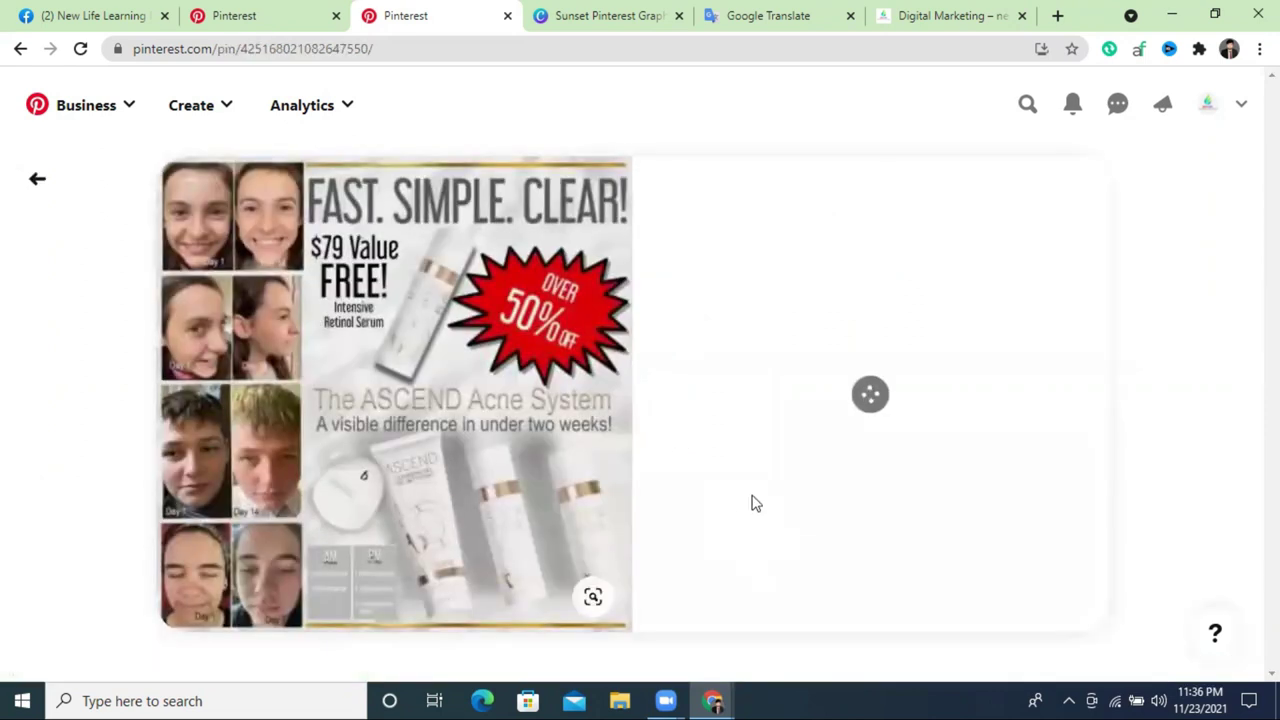
pyautogui.scroll(-2, 950, 467)
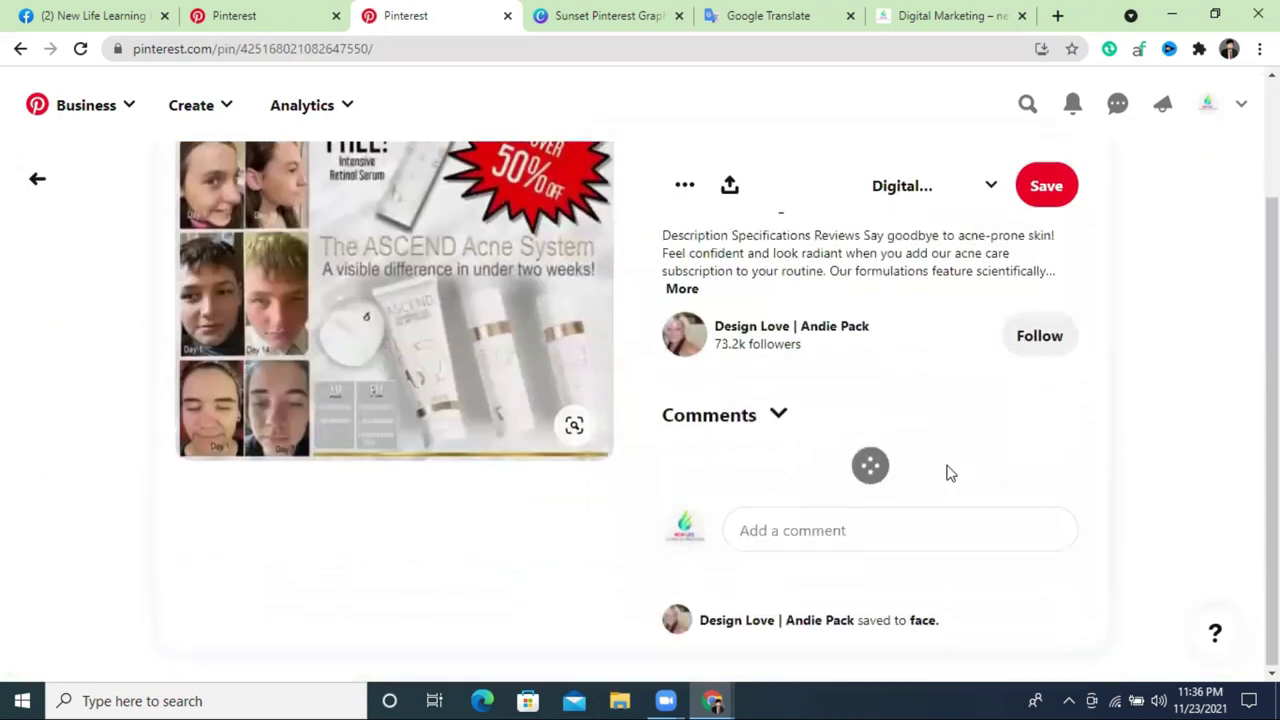
pyautogui.click(805, 540)
pyautogui.scroll(-1, 805, 545)
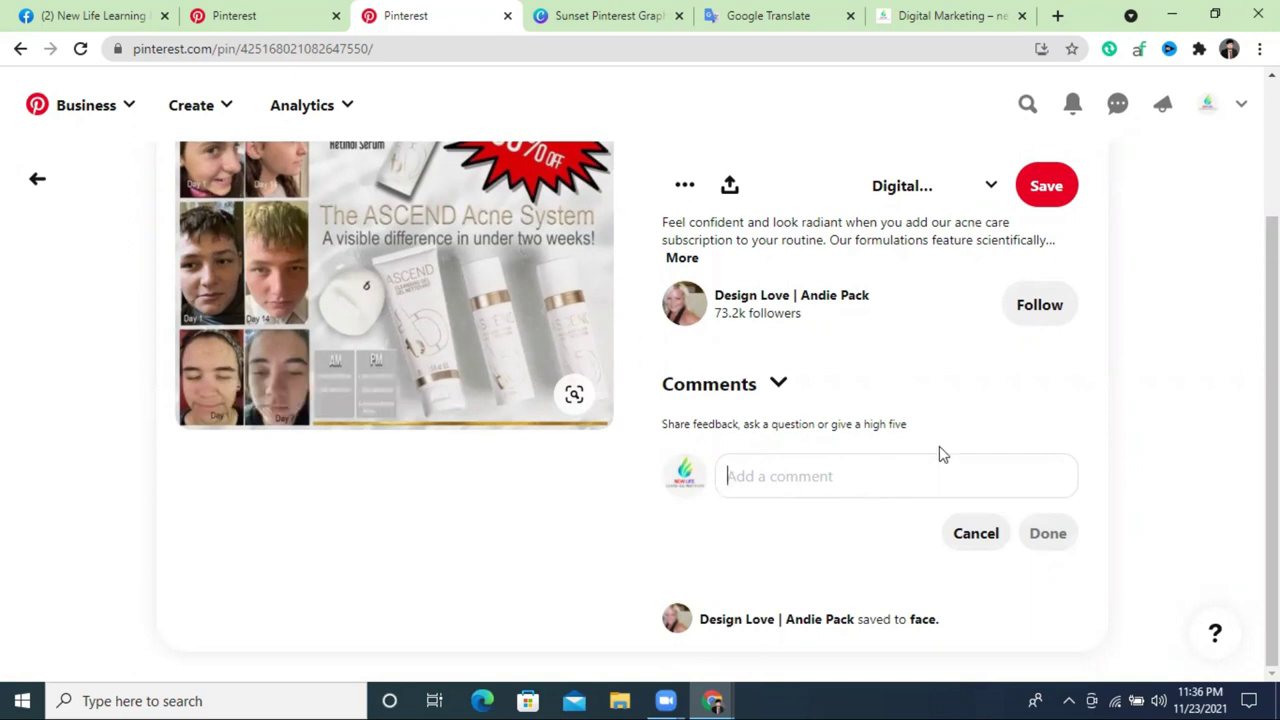
pyautogui.click(777, 388)
pyautogui.click(777, 550)
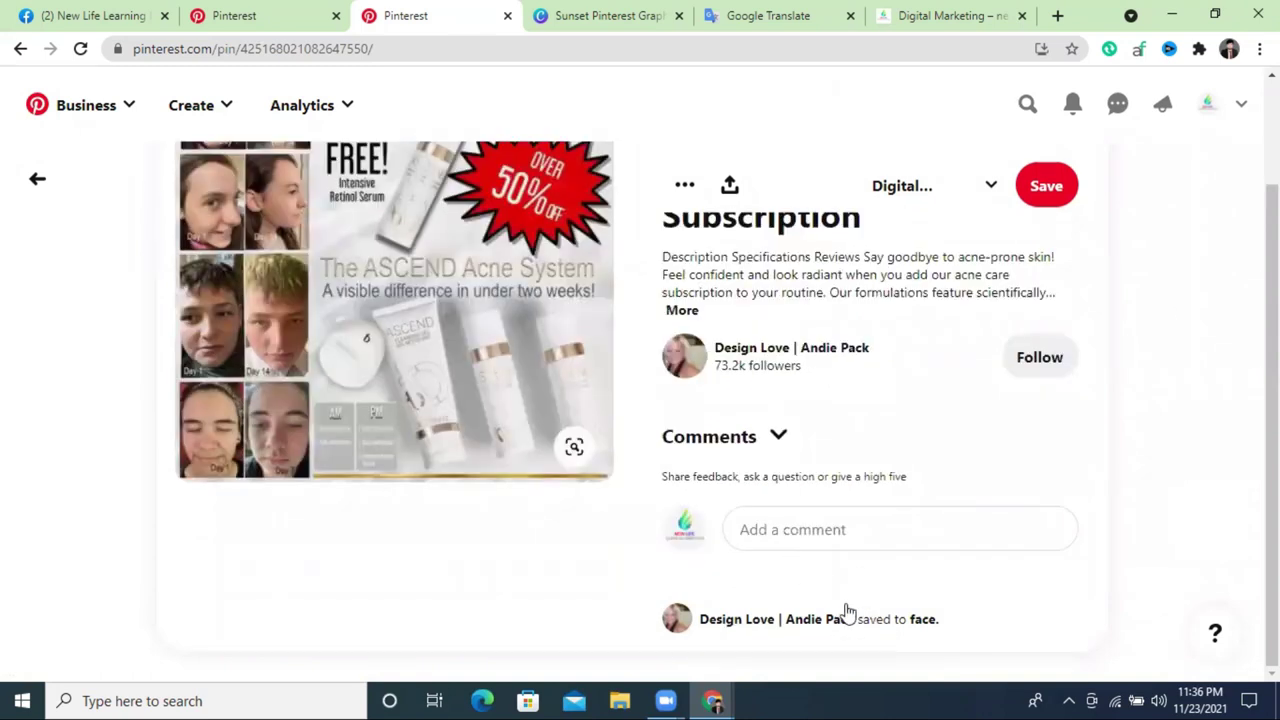
pyautogui.scroll(2, 920, 520)
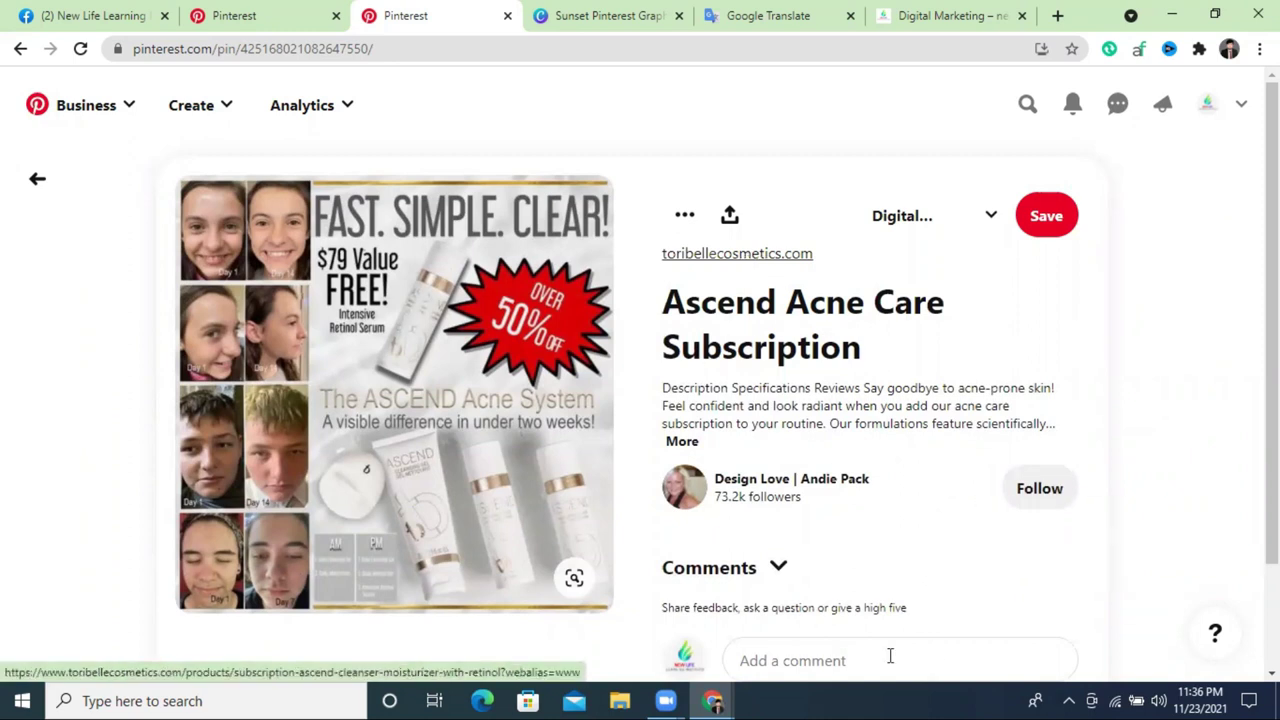
# Follow the pin's toribellecosmetics.com link and look through the product page down to the social media links
pyautogui.moveTo(320, 332)
pyautogui.click(714, 258)
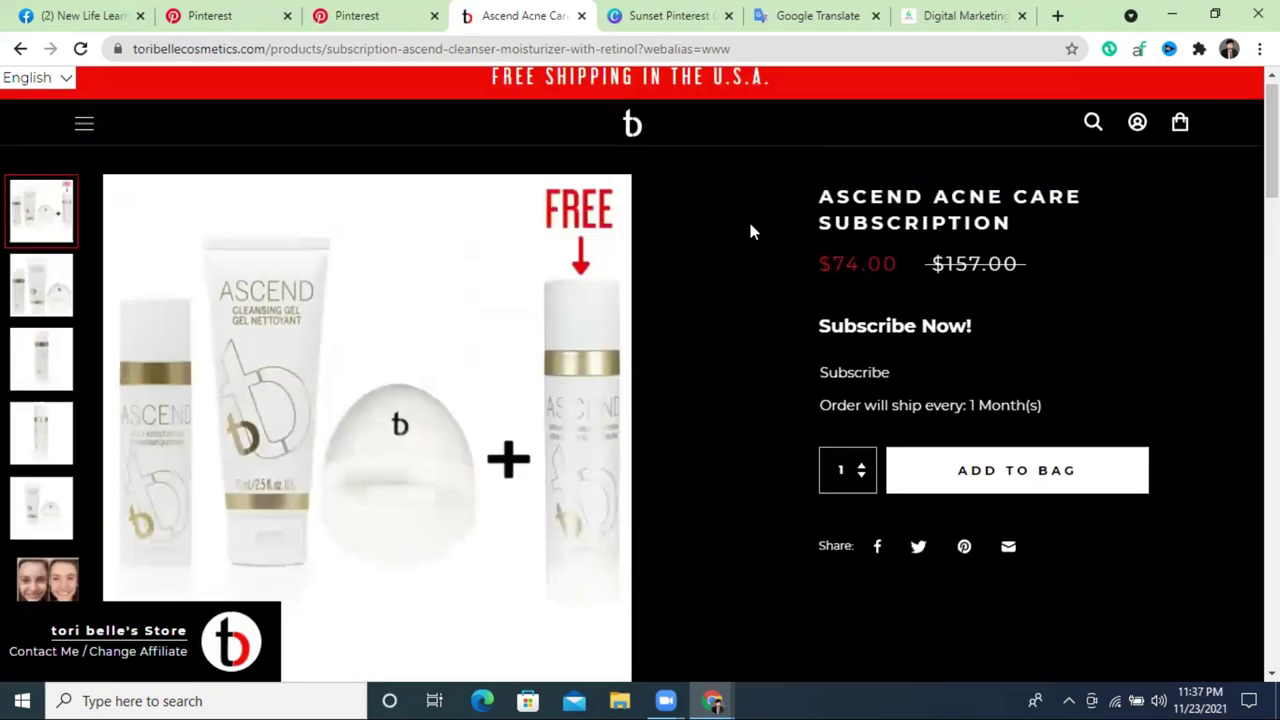
pyautogui.scroll(-20, 751, 228)
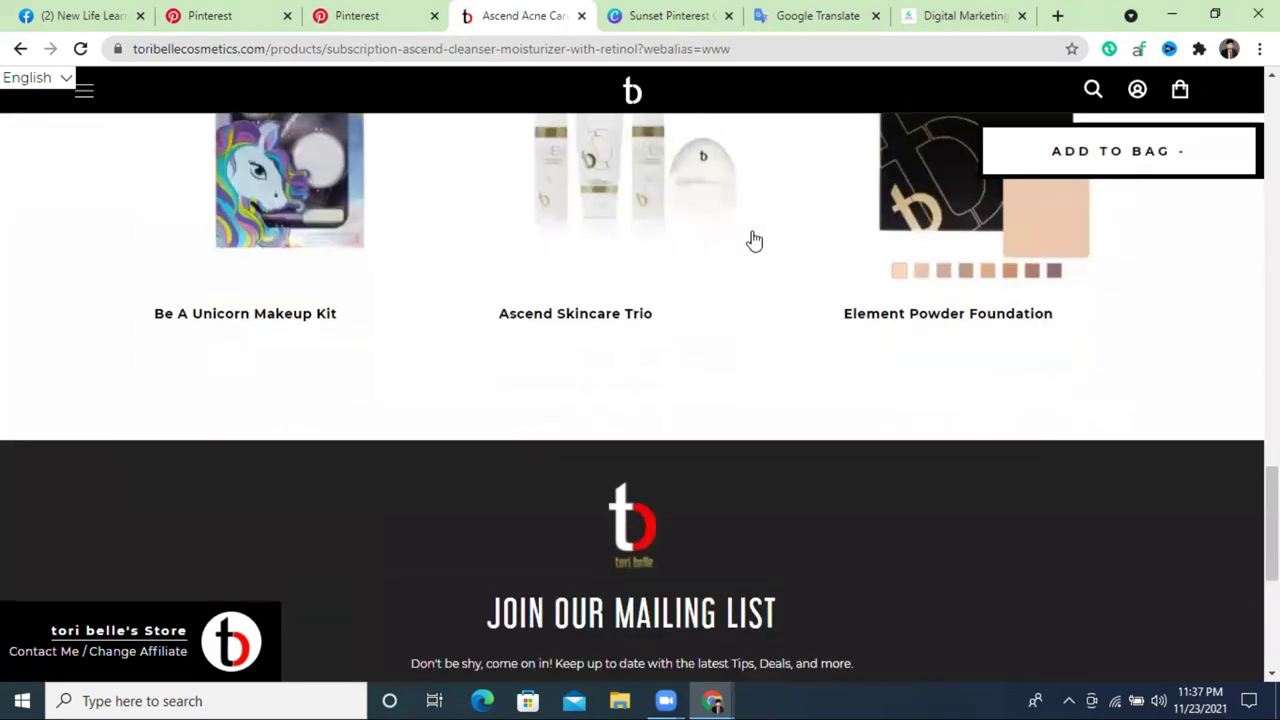
pyautogui.scroll(-5, 740, 245)
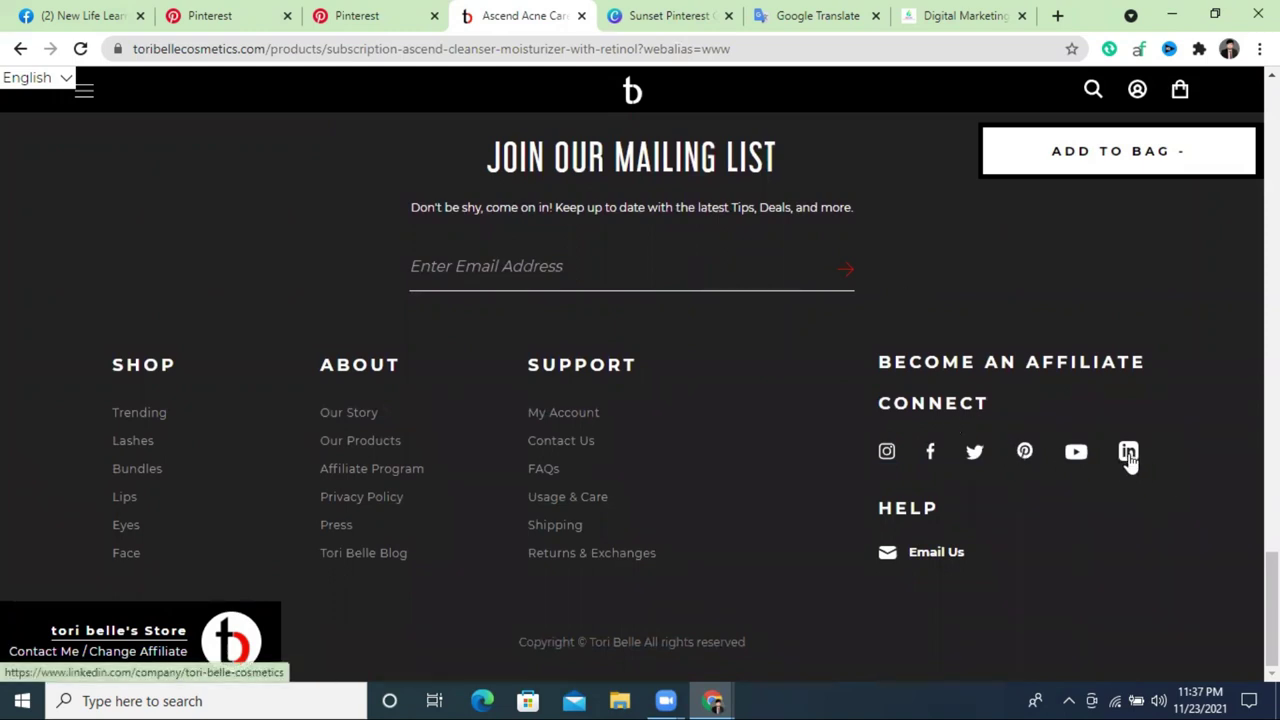
# Open the Tori Belle Cosmetics Facebook page and examine its likes, followers, contact details and pinned post
pyautogui.click(929, 458)
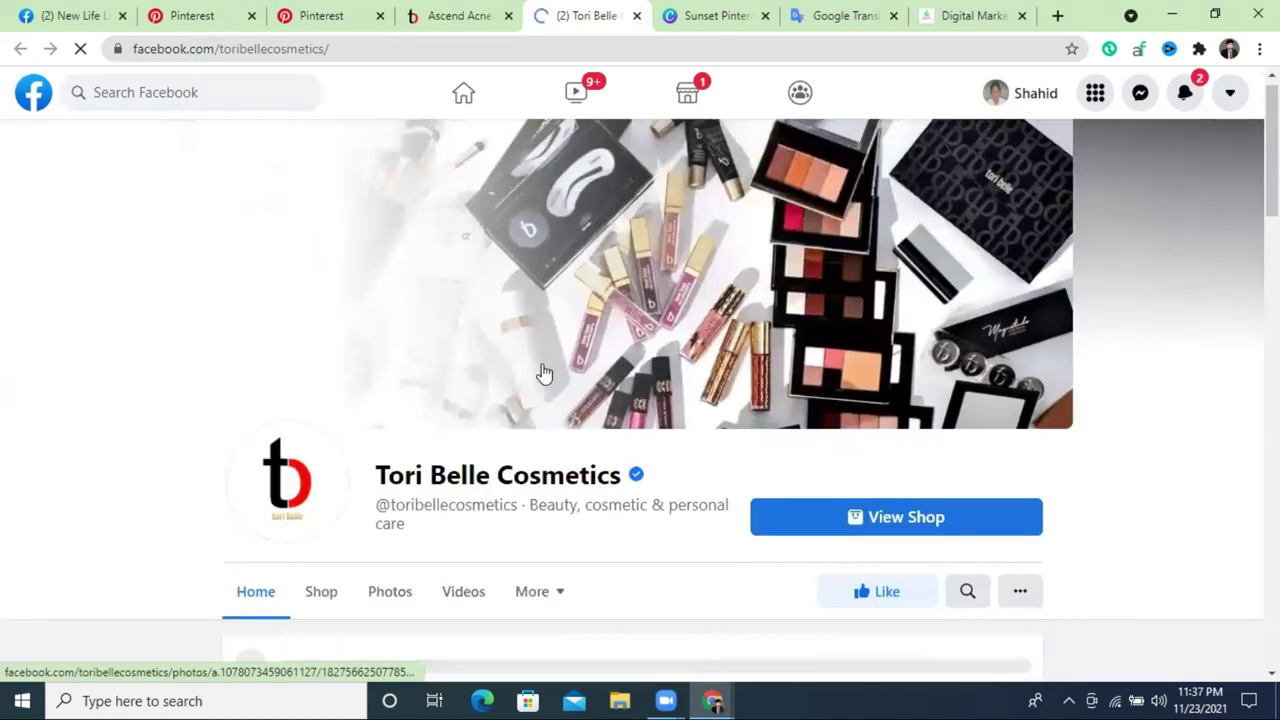
pyautogui.scroll(-3, 391, 417)
pyautogui.scroll(-2, 300, 410)
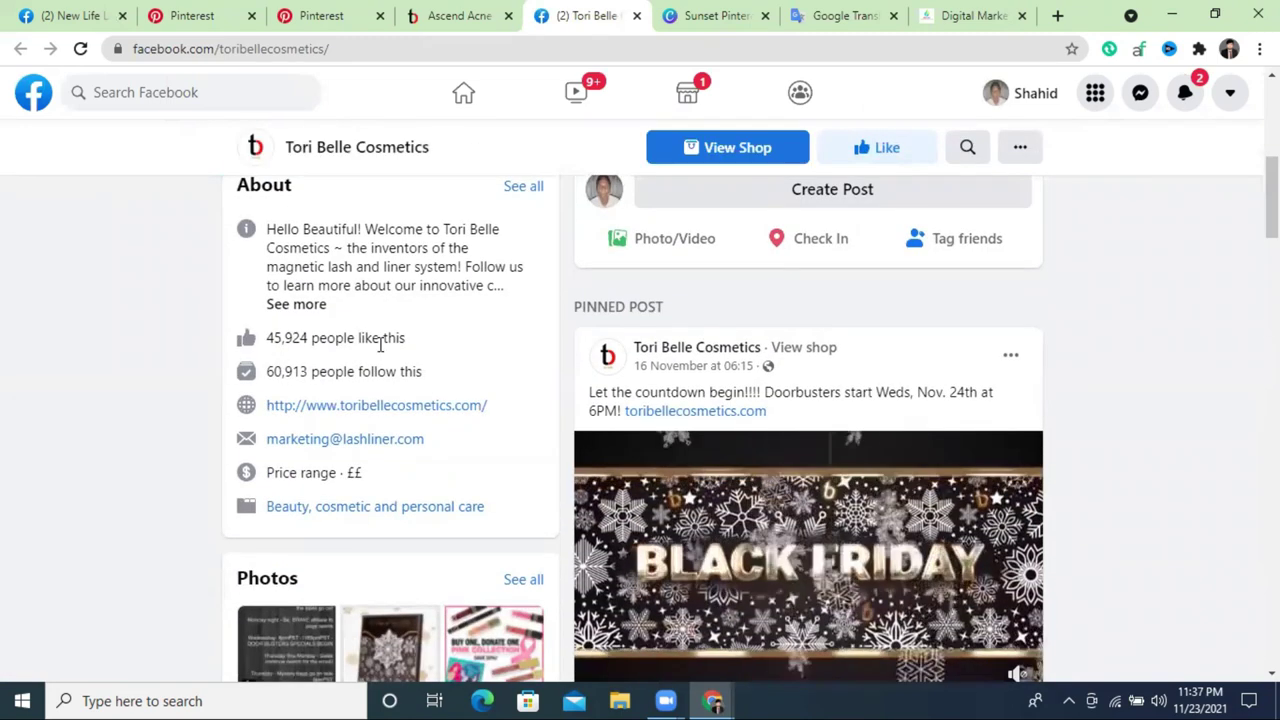
pyautogui.scroll(-1, 560, 368)
pyautogui.scroll(3, 560, 368)
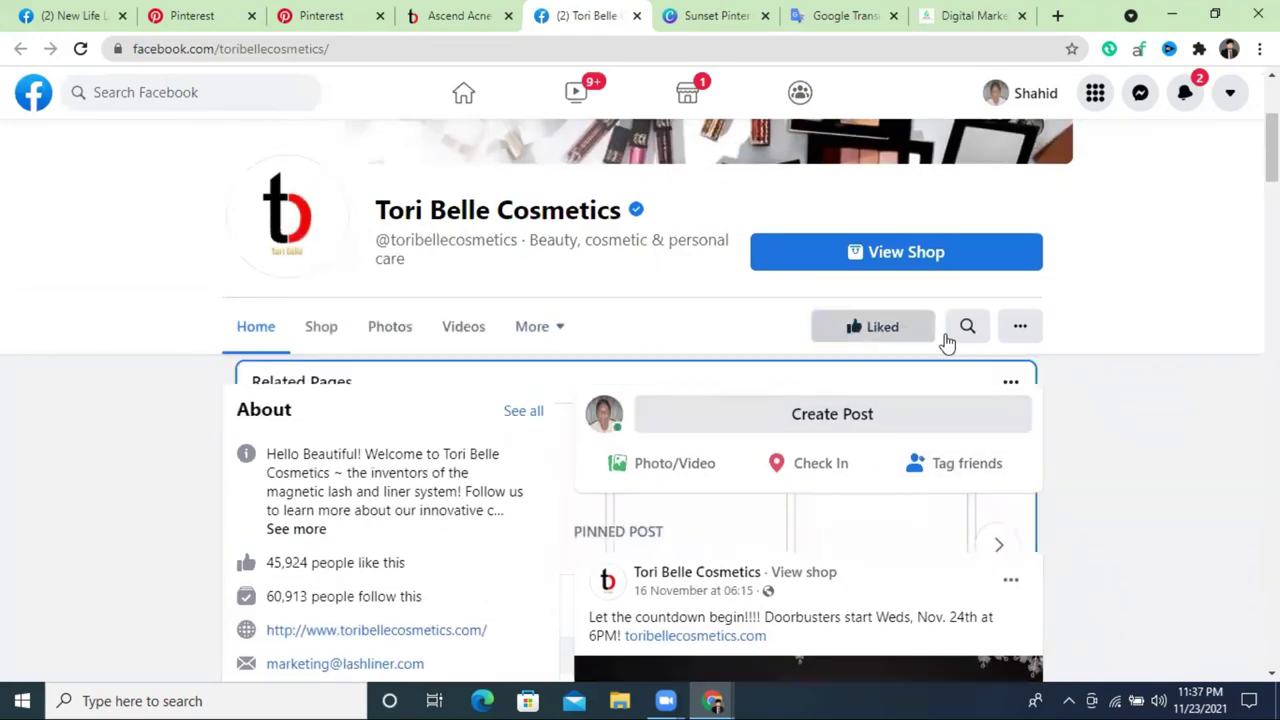
pyautogui.scroll(-3, 1096, 376)
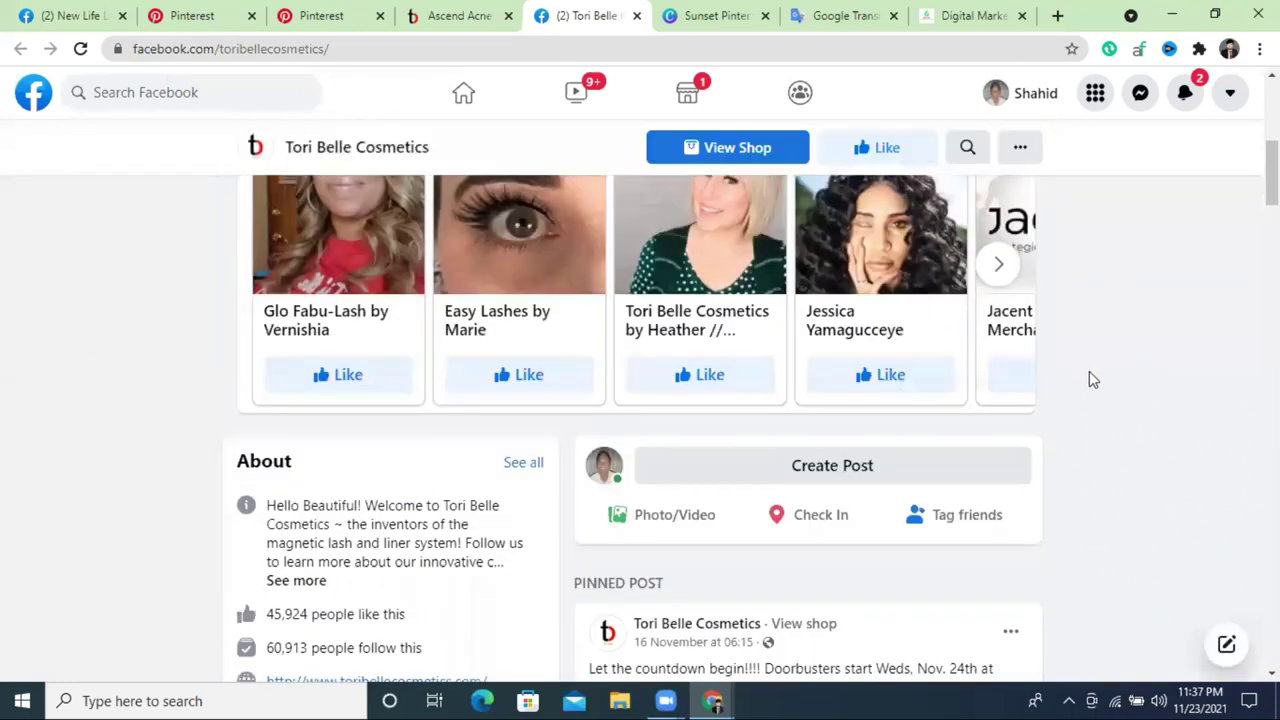
pyautogui.scroll(-5, 1089, 375)
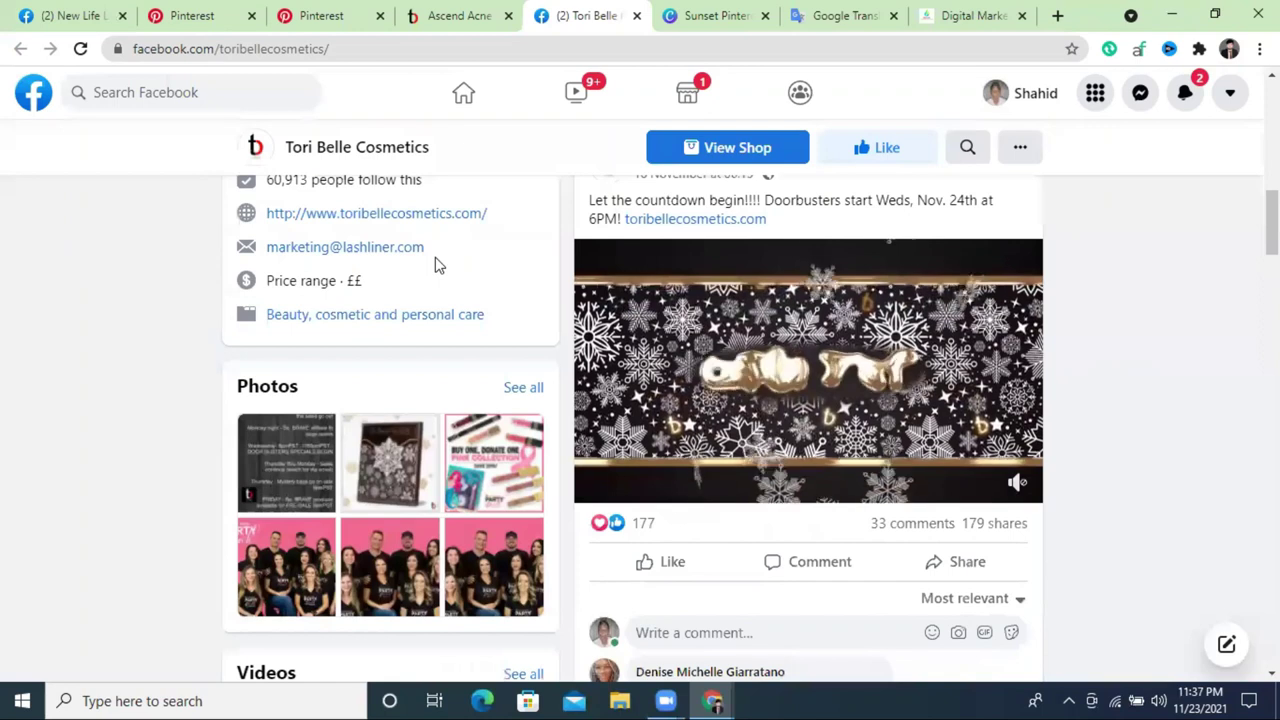
# Copy the contact e-mail address from the Tori Belle Cosmetics page's About section
pyautogui.moveTo(433, 251); pyautogui.dragTo(266, 249)
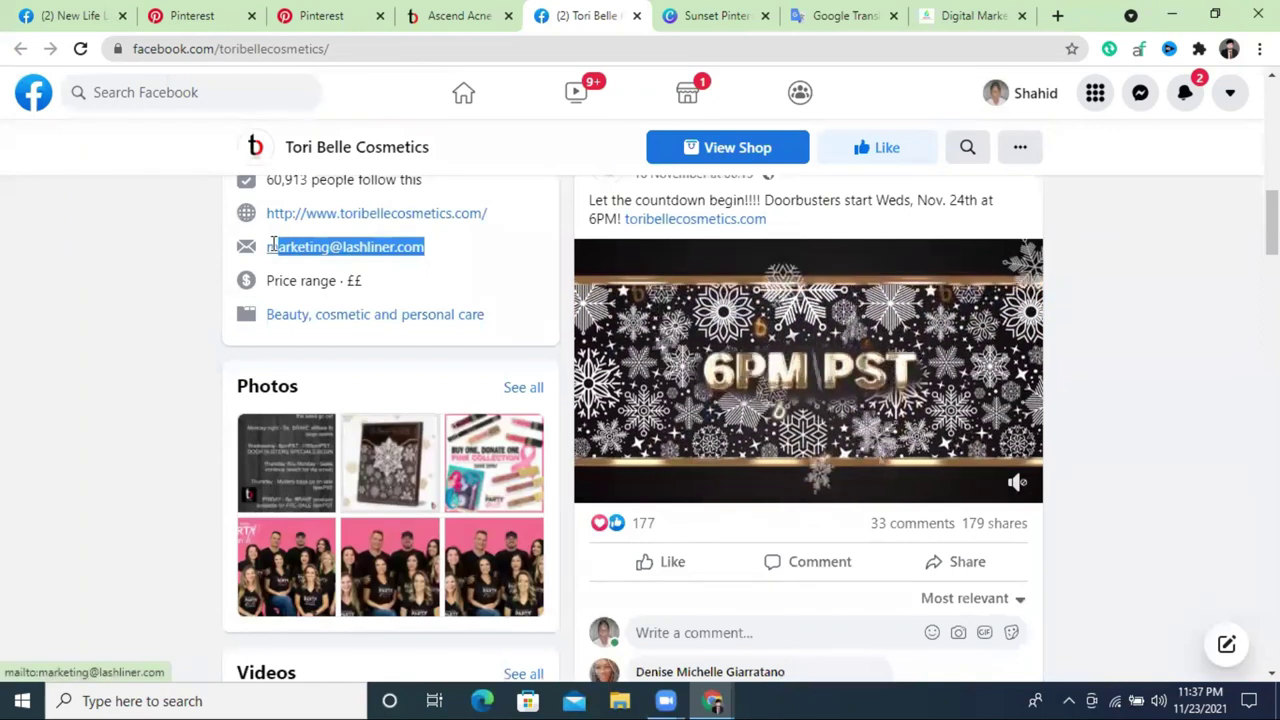
pyautogui.rightClick(334, 260)
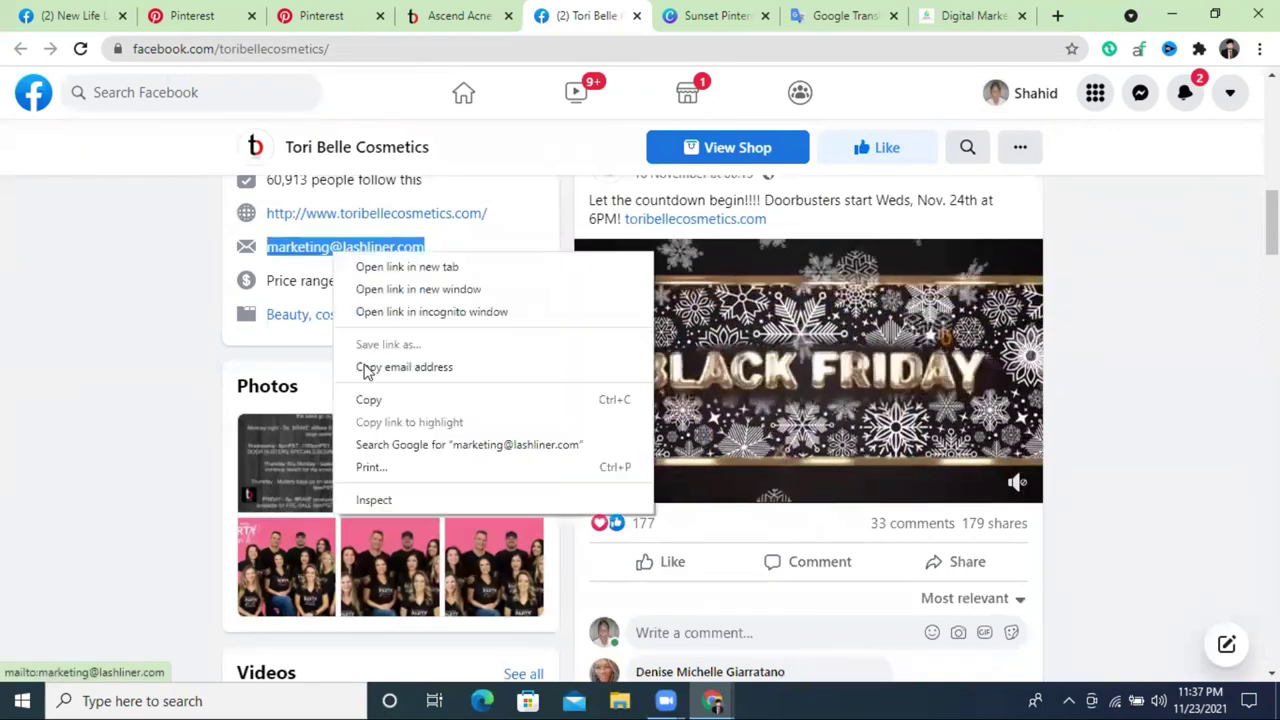
pyautogui.click(374, 400)
pyautogui.rightClick(330, 255)
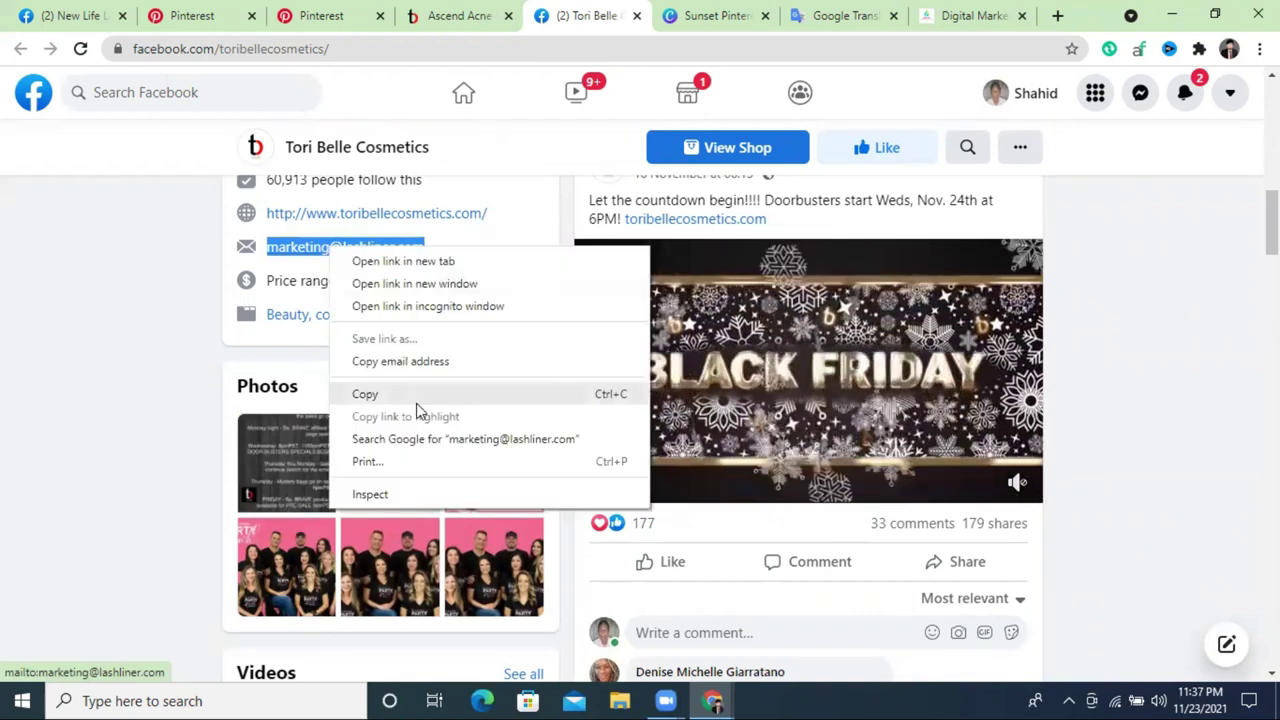
pyautogui.click(411, 398)
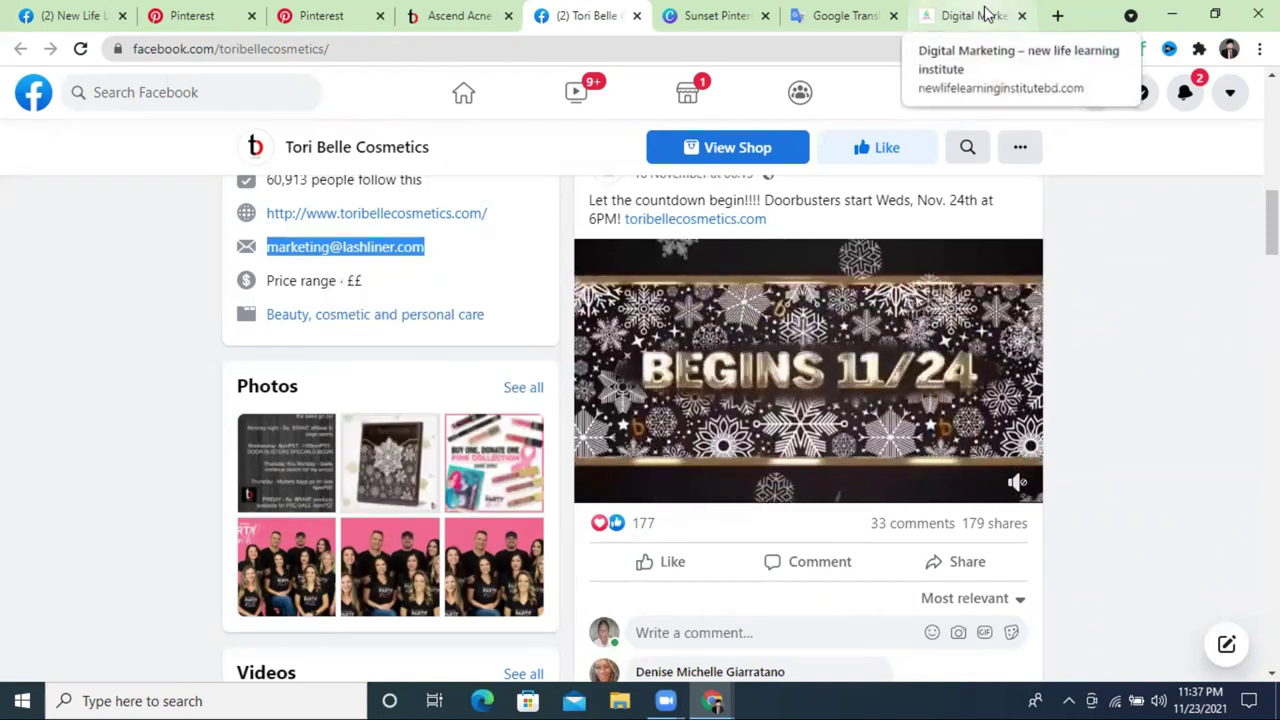
pyautogui.scroll(-3, 1063, 318)
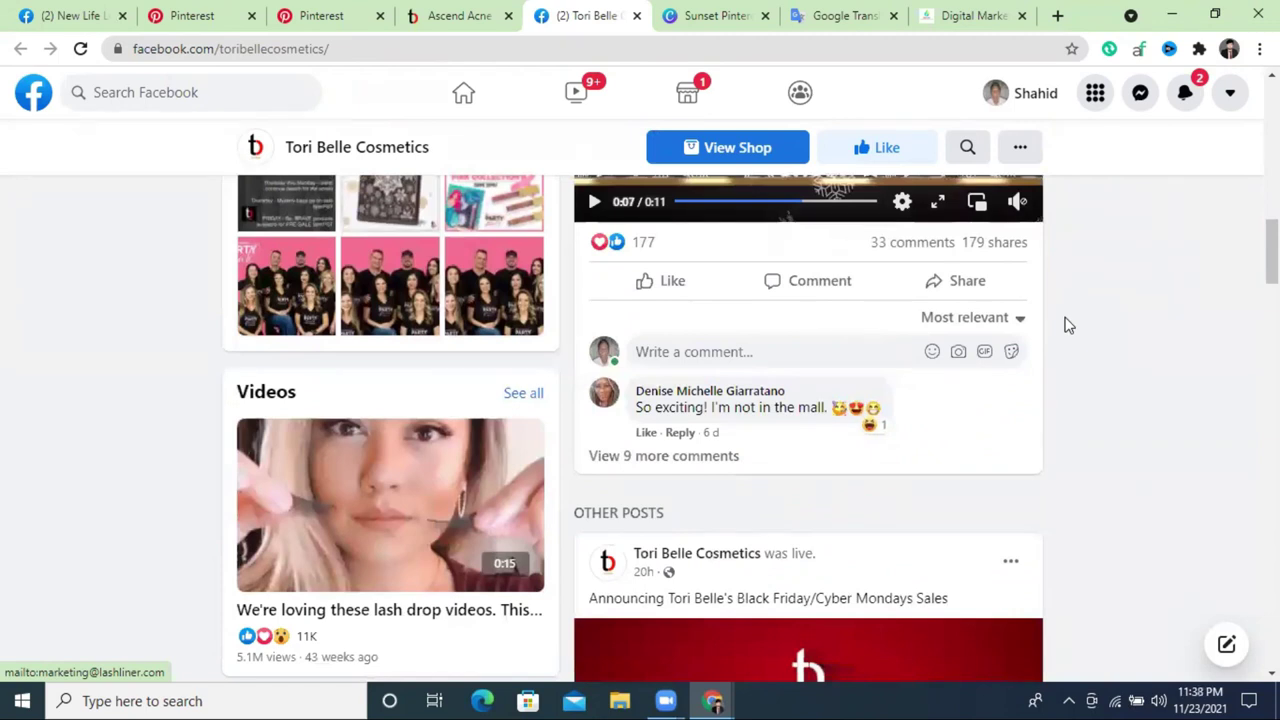
# Address a new message in the institute's Gmail account to the copied contact e-mail, and close it and the mailbox without sending
pyautogui.click(1057, 16)
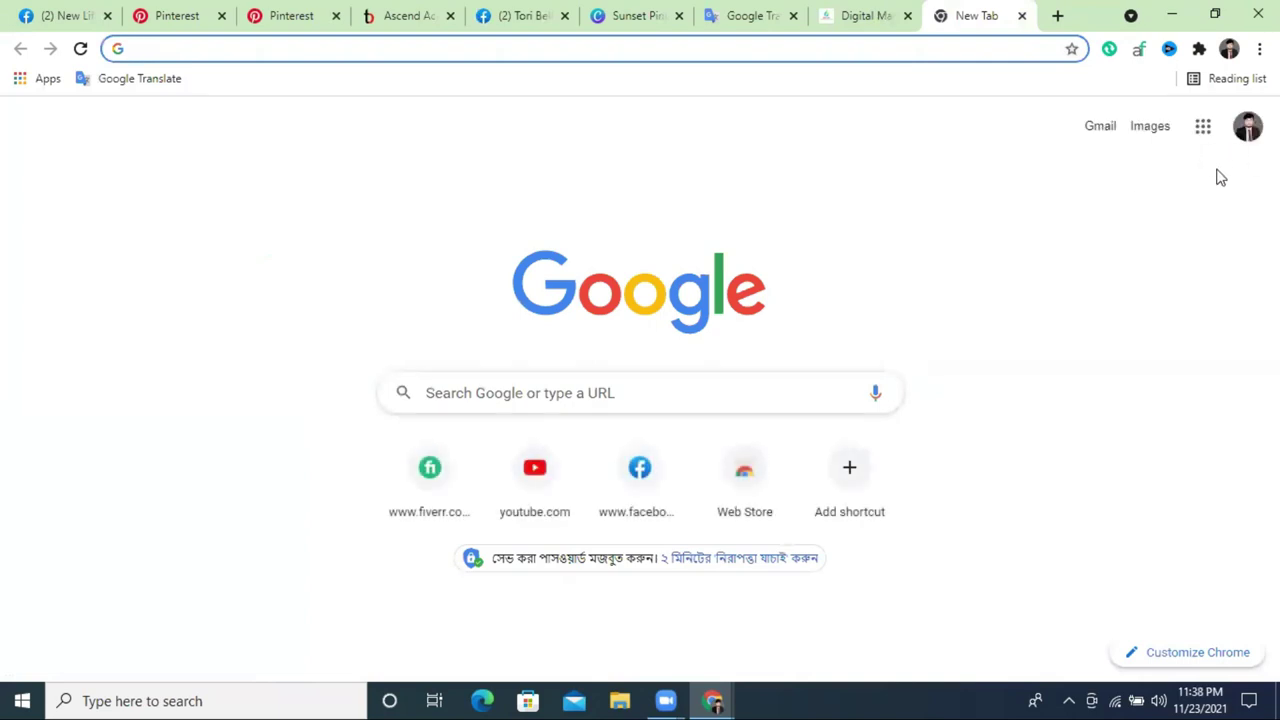
pyautogui.click(1247, 128)
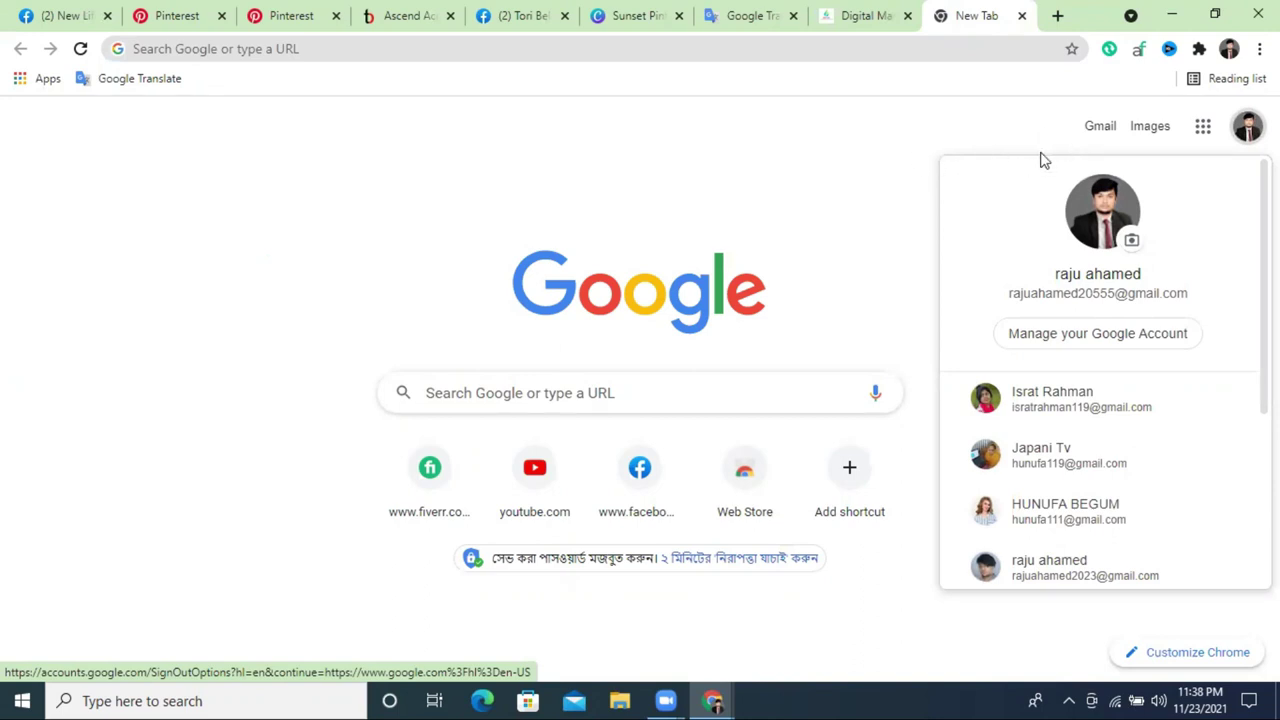
pyautogui.scroll(-3, 1130, 445)
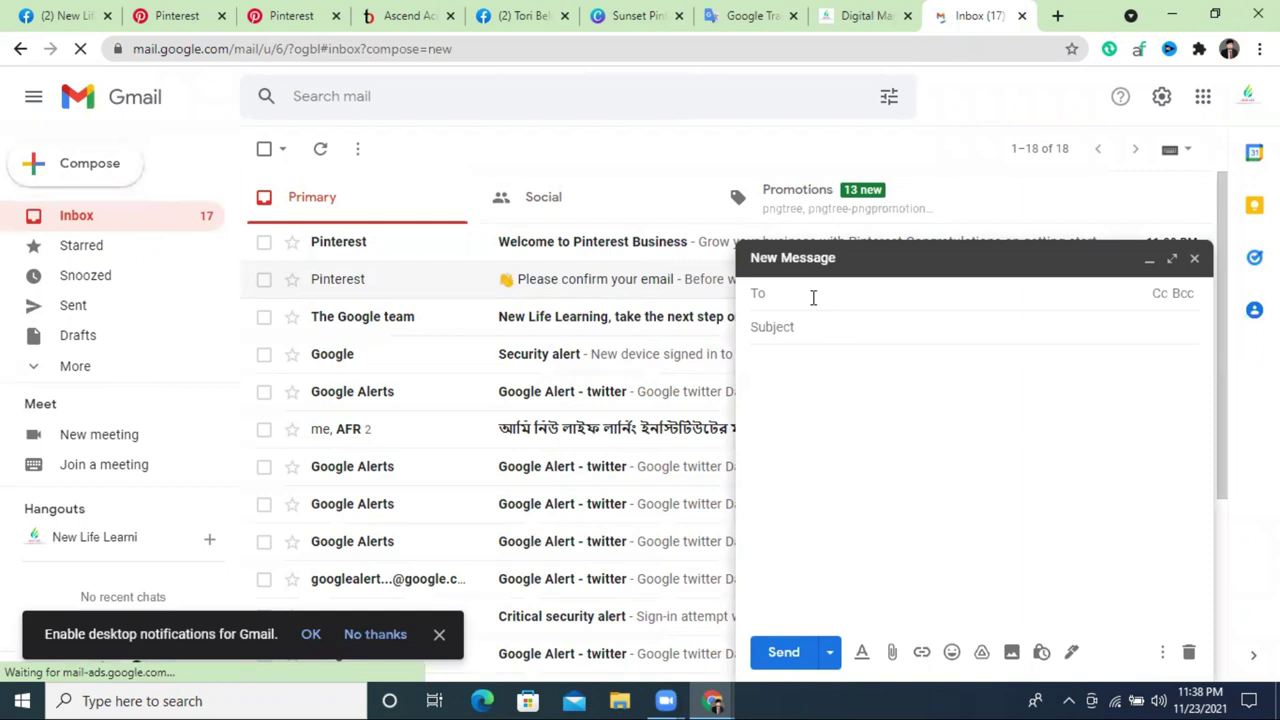
pyautogui.rightClick(811, 295)
pyautogui.click(876, 443)
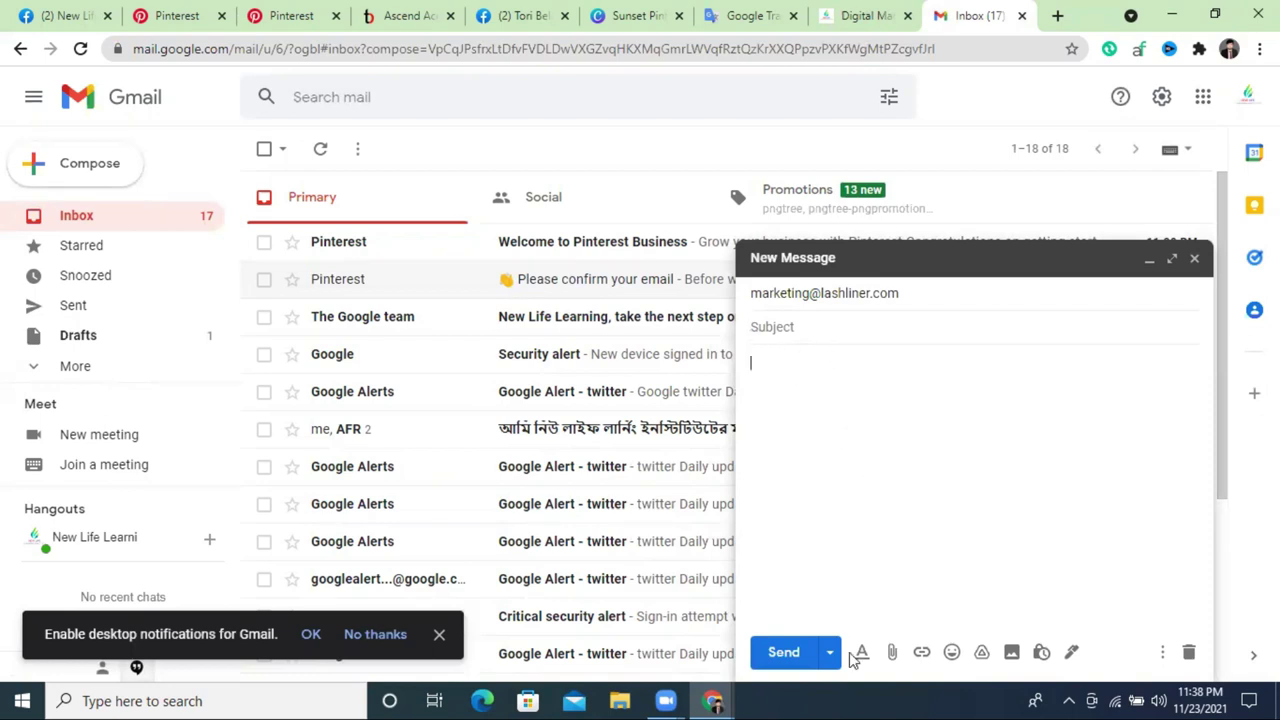
pyautogui.click(1194, 258)
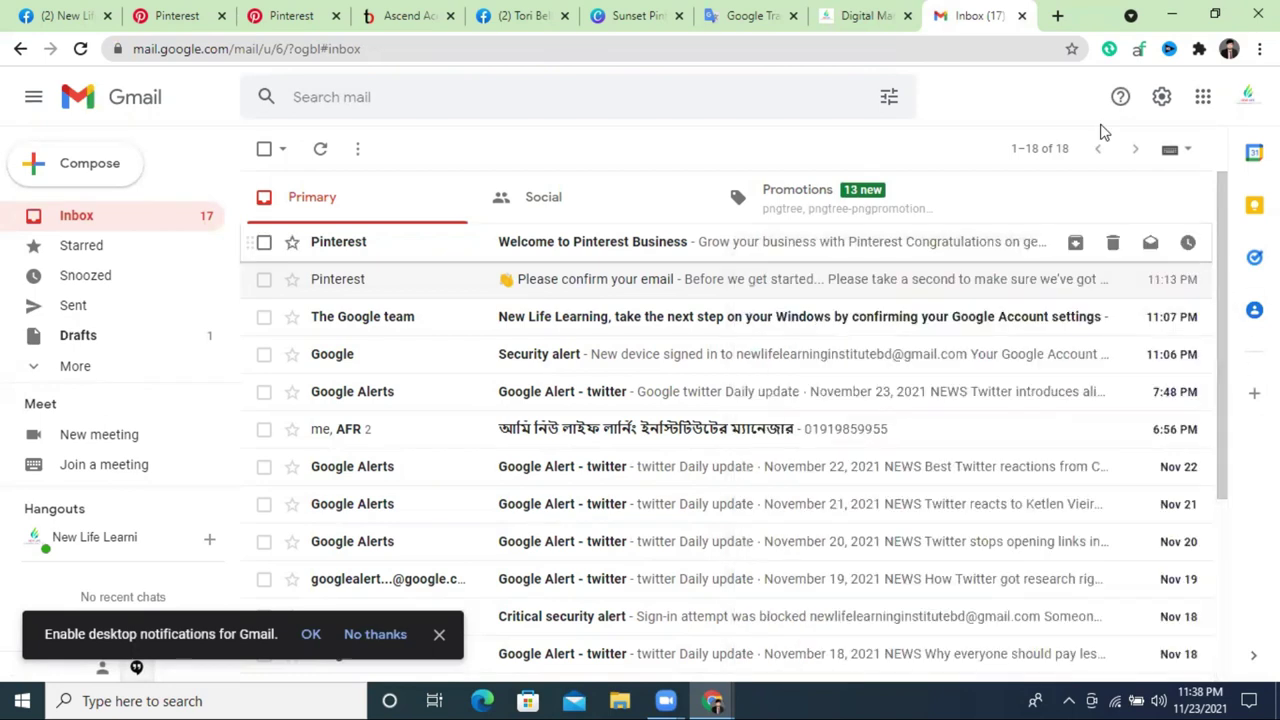
pyautogui.click(1022, 16)
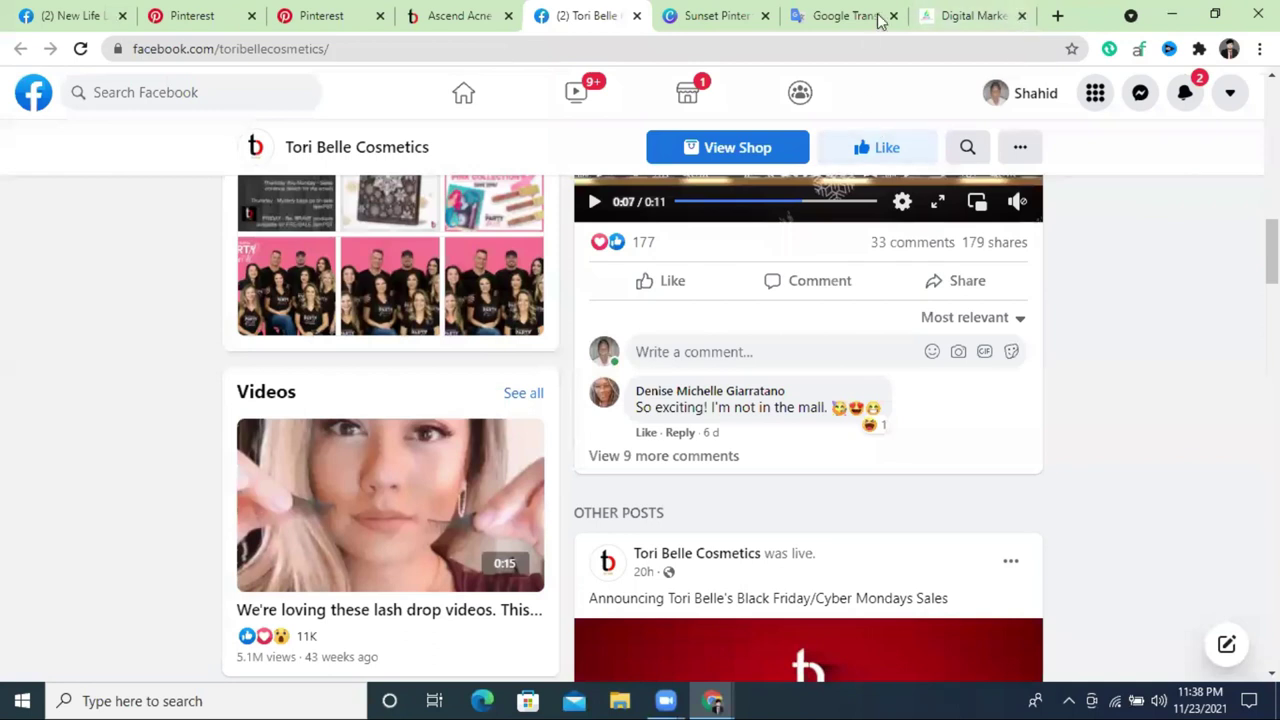
# Close the Digital Marketing tab and look through the Tori Belle Cosmetics Facebook page's related pages, About details and pinned post
pyautogui.click(1022, 16)
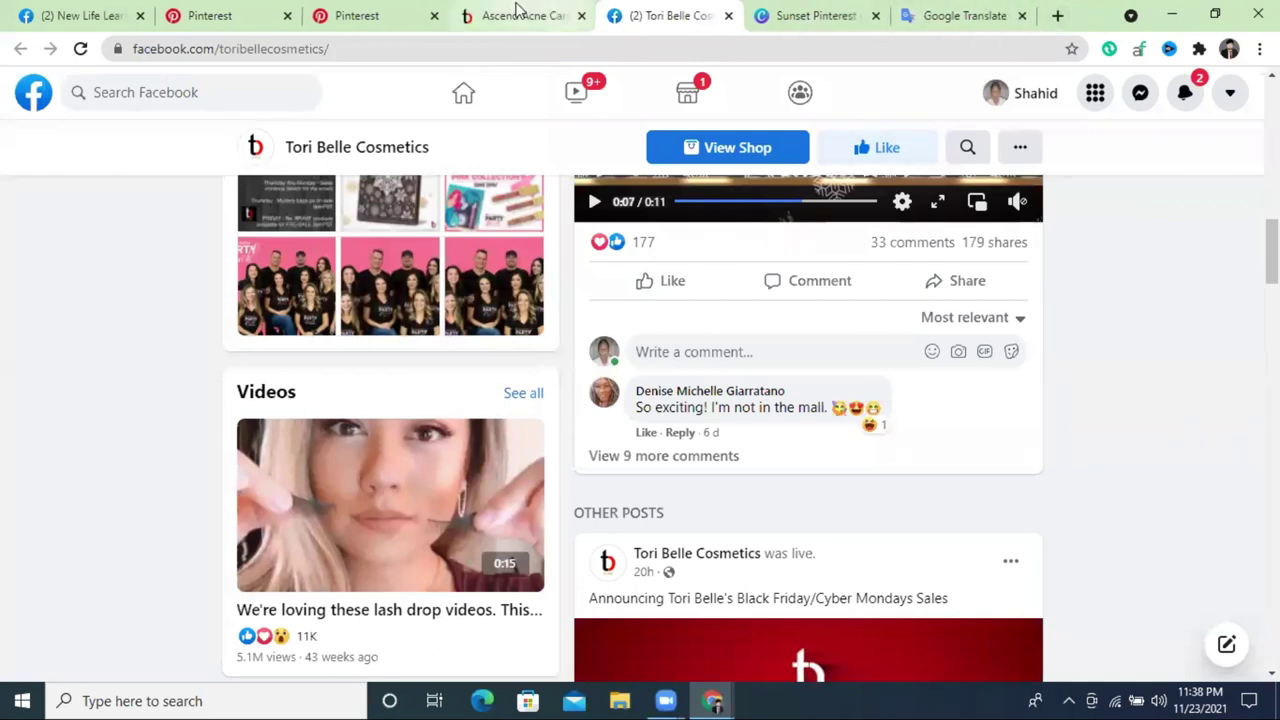
pyautogui.click(518, 14)
pyautogui.click(660, 12)
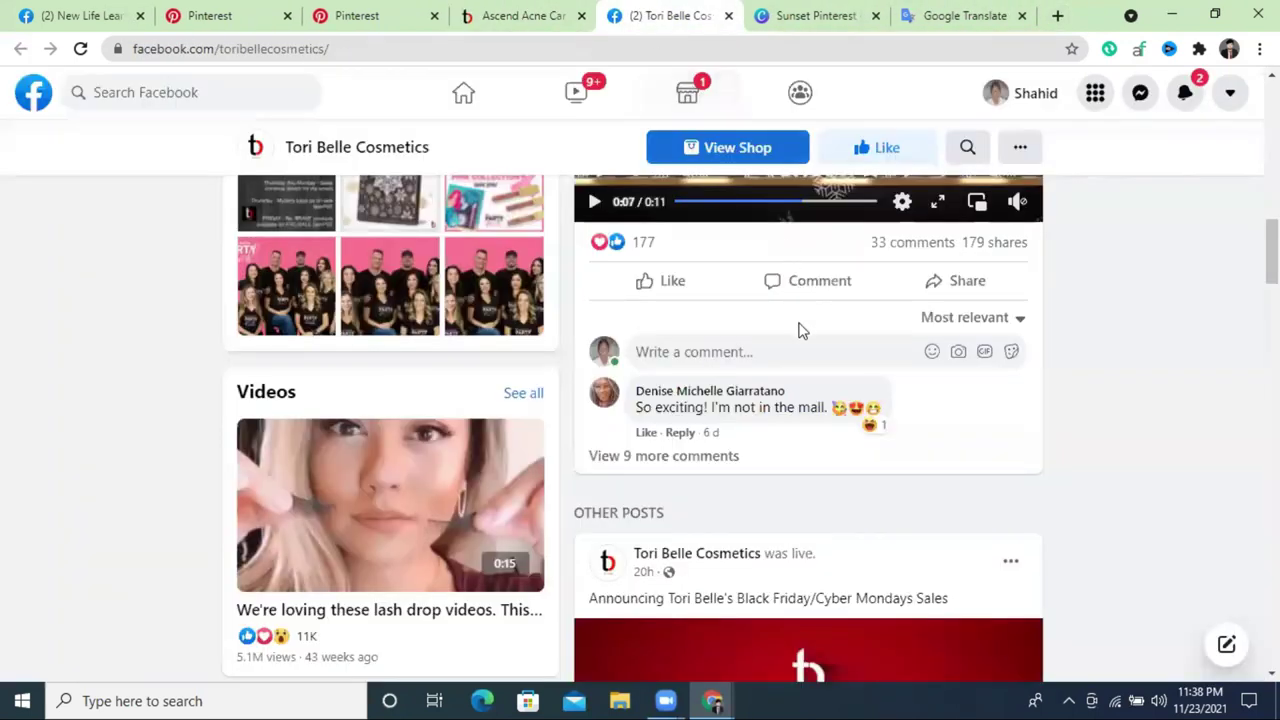
pyautogui.scroll(5, 800, 330)
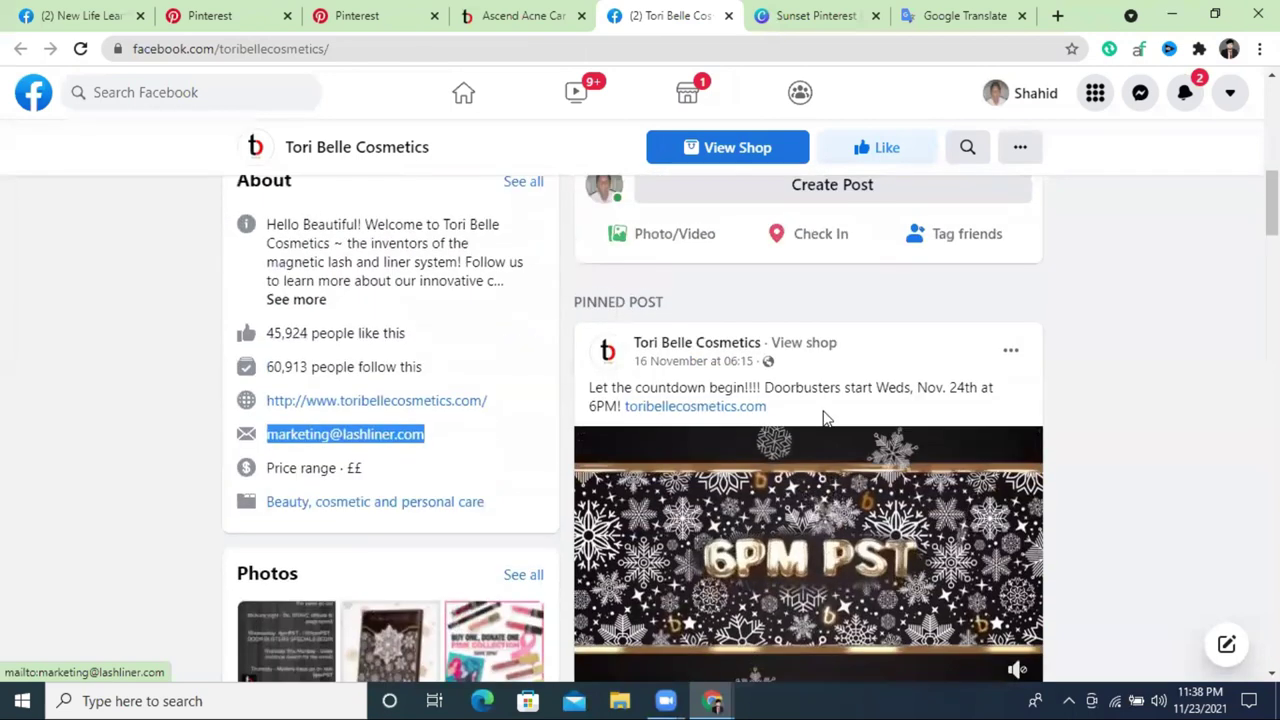
pyautogui.scroll(2, 828, 419)
pyautogui.scroll(2, 514, 323)
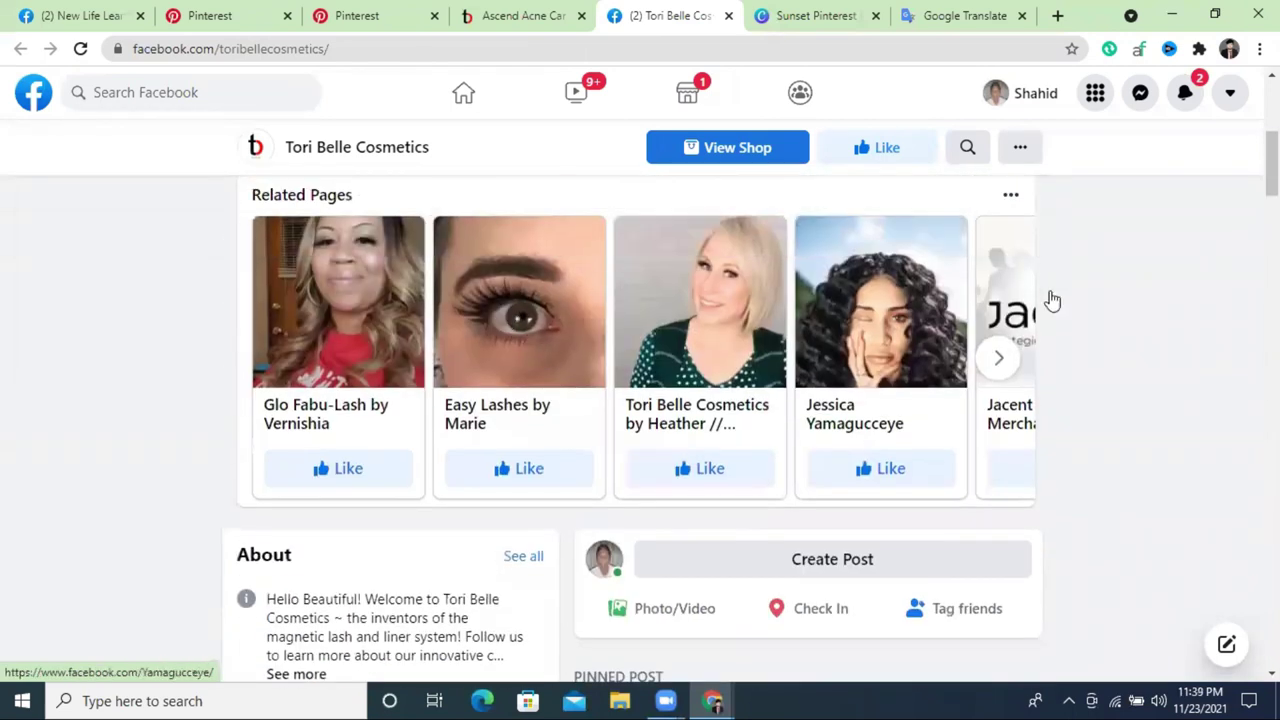
pyautogui.scroll(-7, 1114, 320)
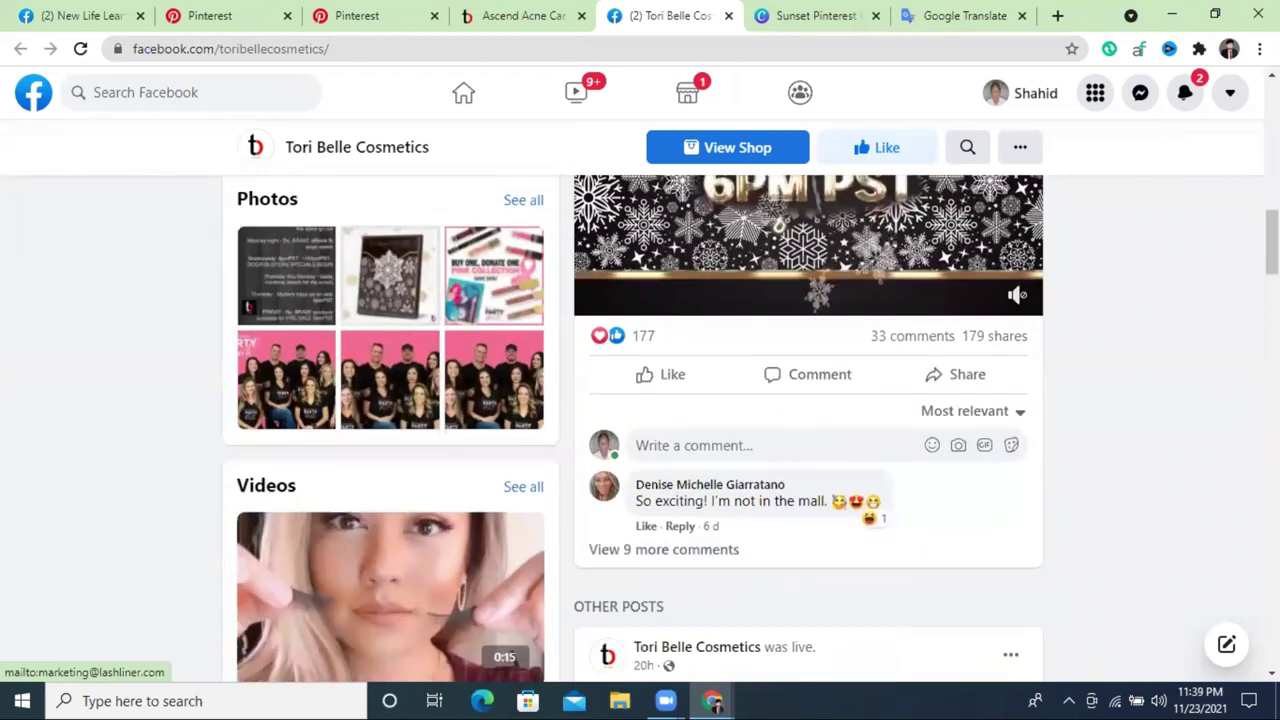
pyautogui.scroll(-1, 923, 403)
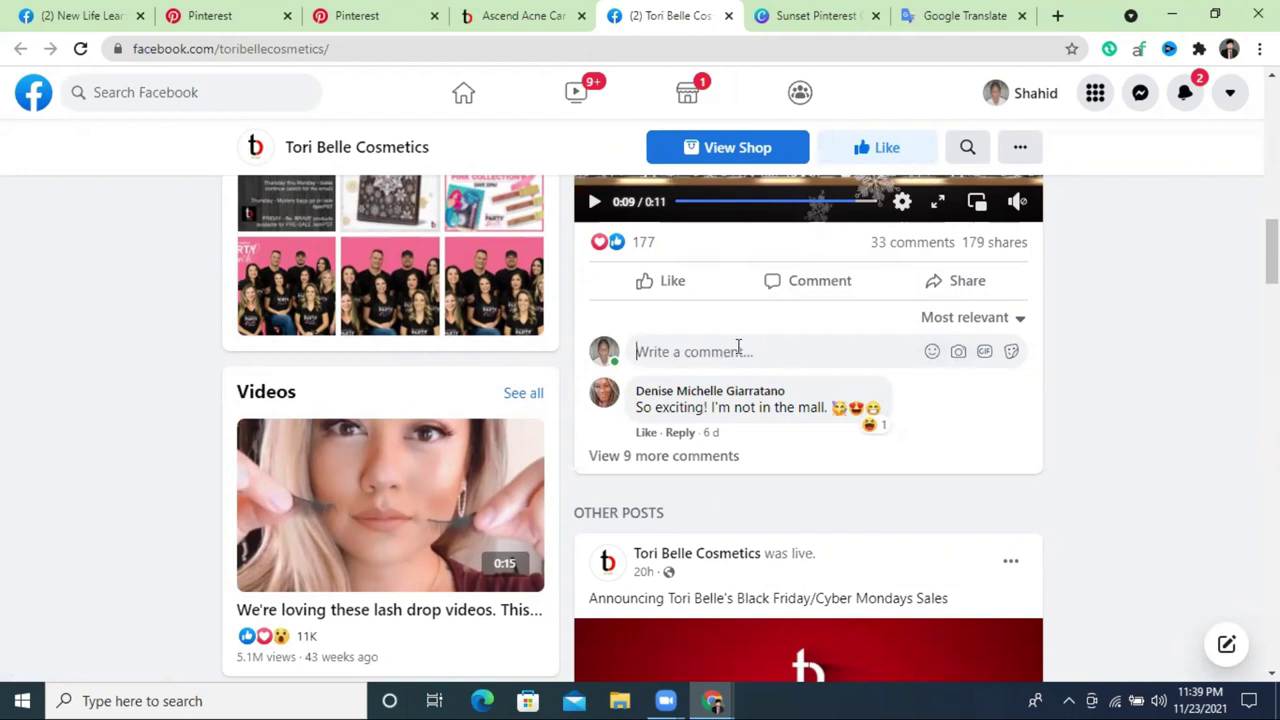
pyautogui.scroll(-5, 800, 370)
pyautogui.scroll(15, 866, 397)
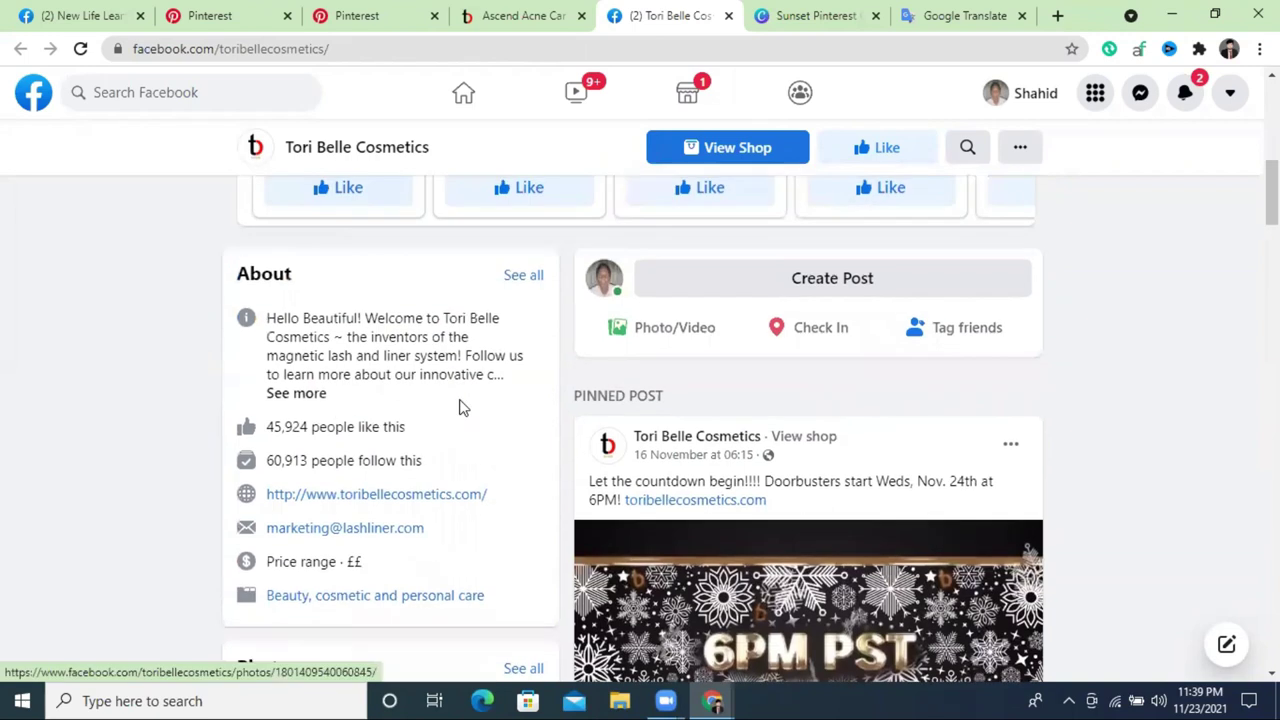
pyautogui.scroll(-4, 460, 408)
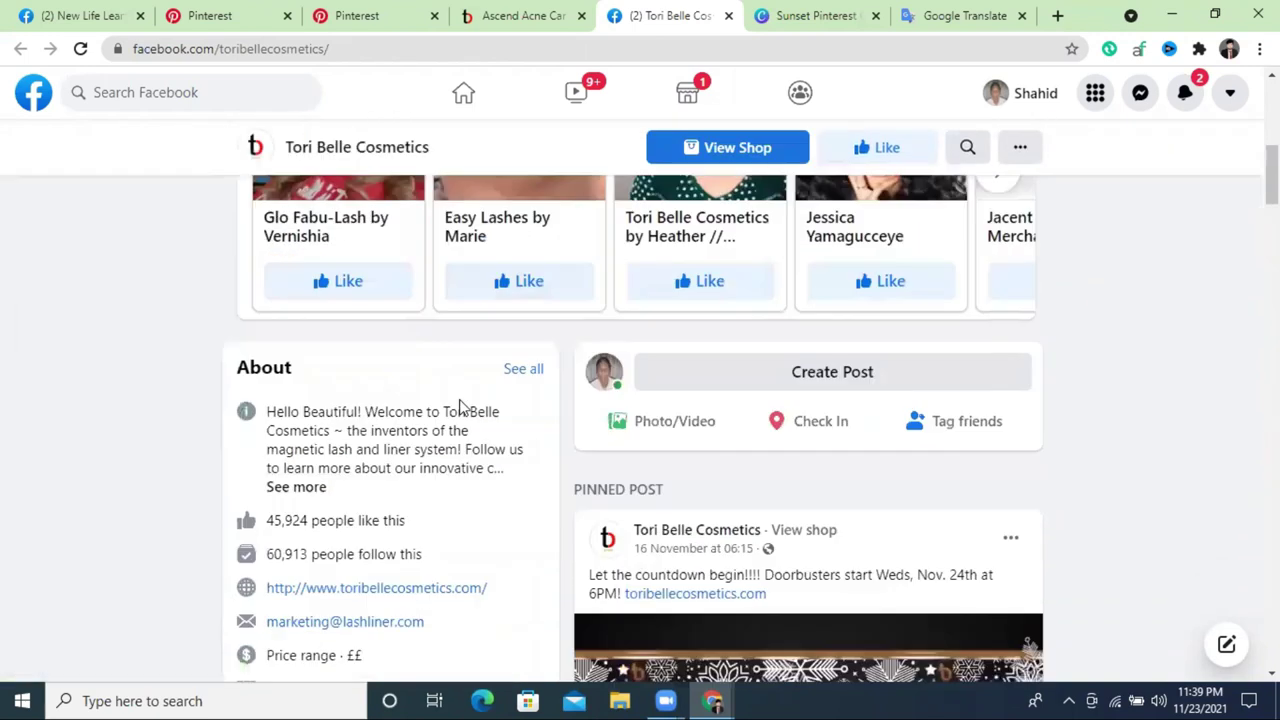
pyautogui.scroll(-3, 460, 408)
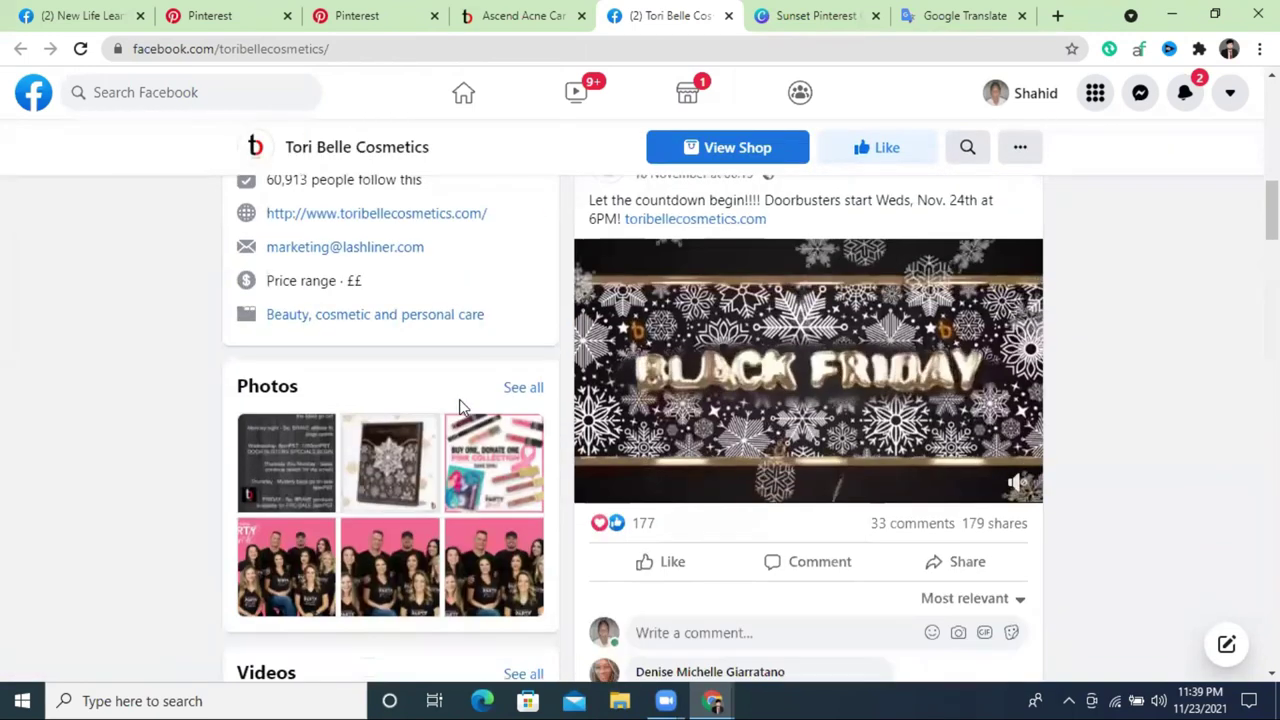
pyautogui.scroll(7, 460, 406)
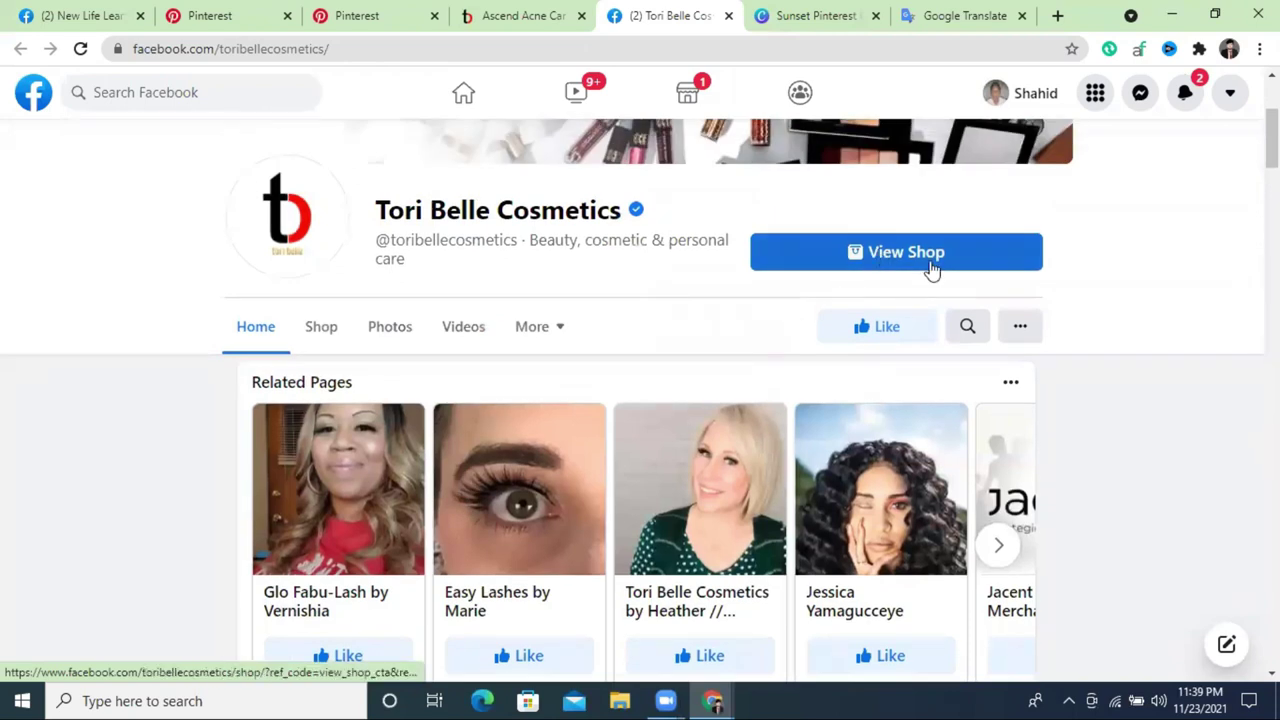
# Reload the Tori Belle Cosmetics Facebook page and check which additional page actions are offered for contacting the business
pyautogui.click(82, 49)
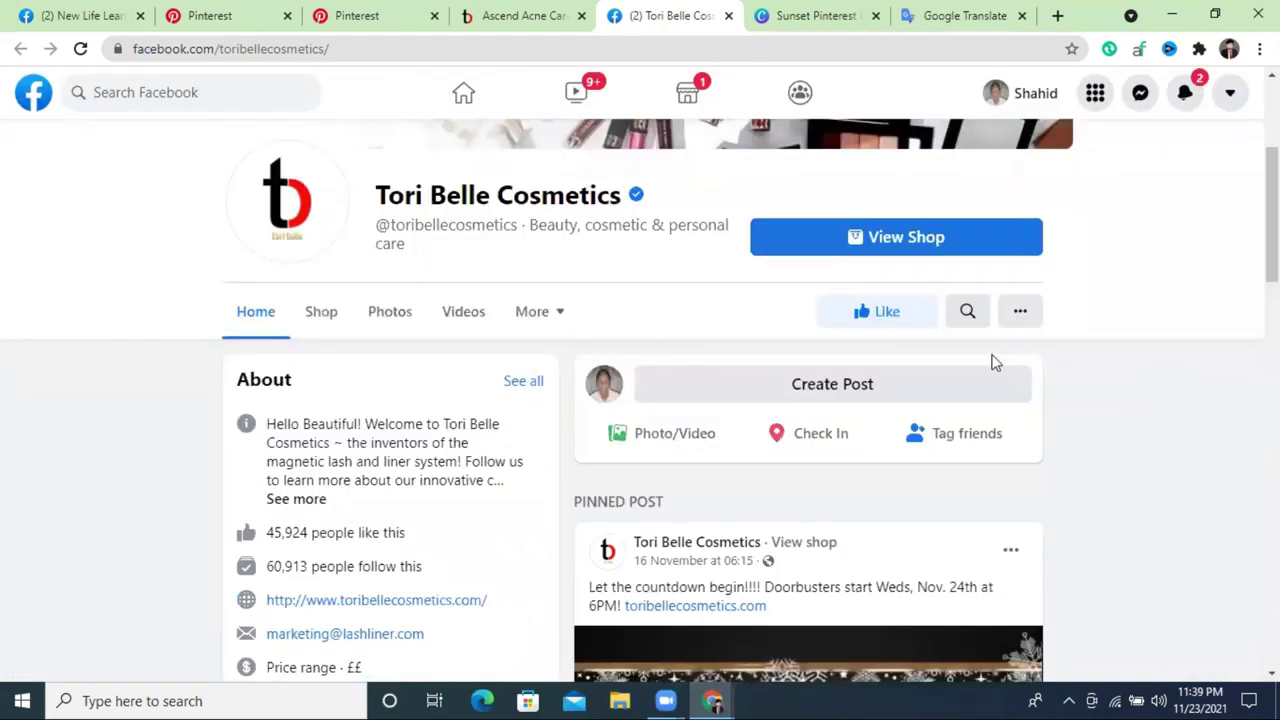
pyautogui.click(1022, 314)
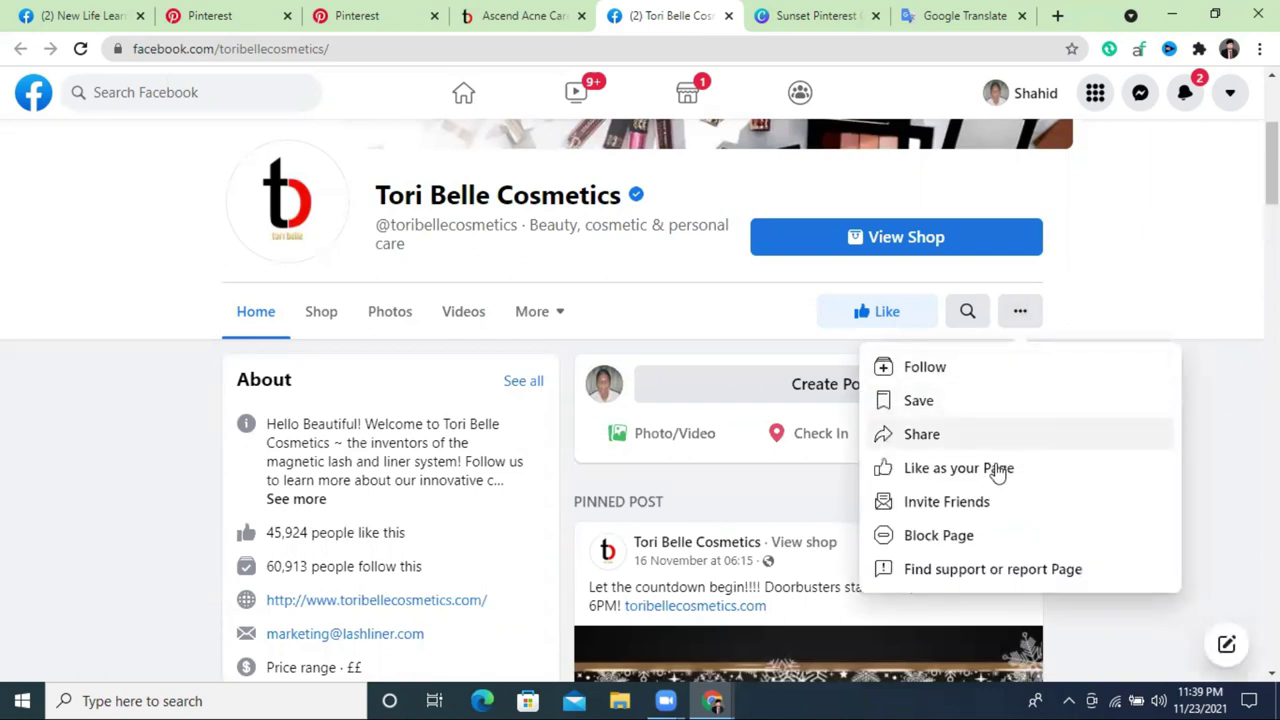
pyautogui.click(137, 473)
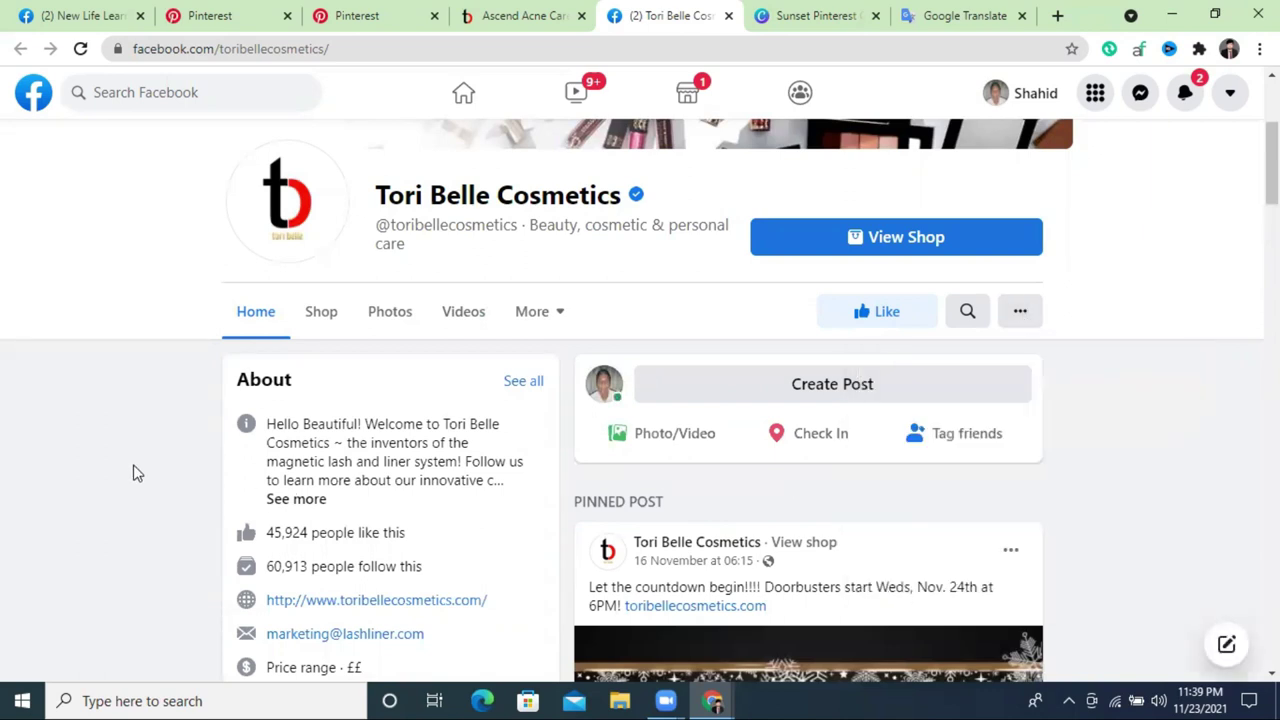
# Look over the Facebook page's photos, videos, upcoming events and recent posts, and return to its header and About section
pyautogui.scroll(-7, 575, 414)
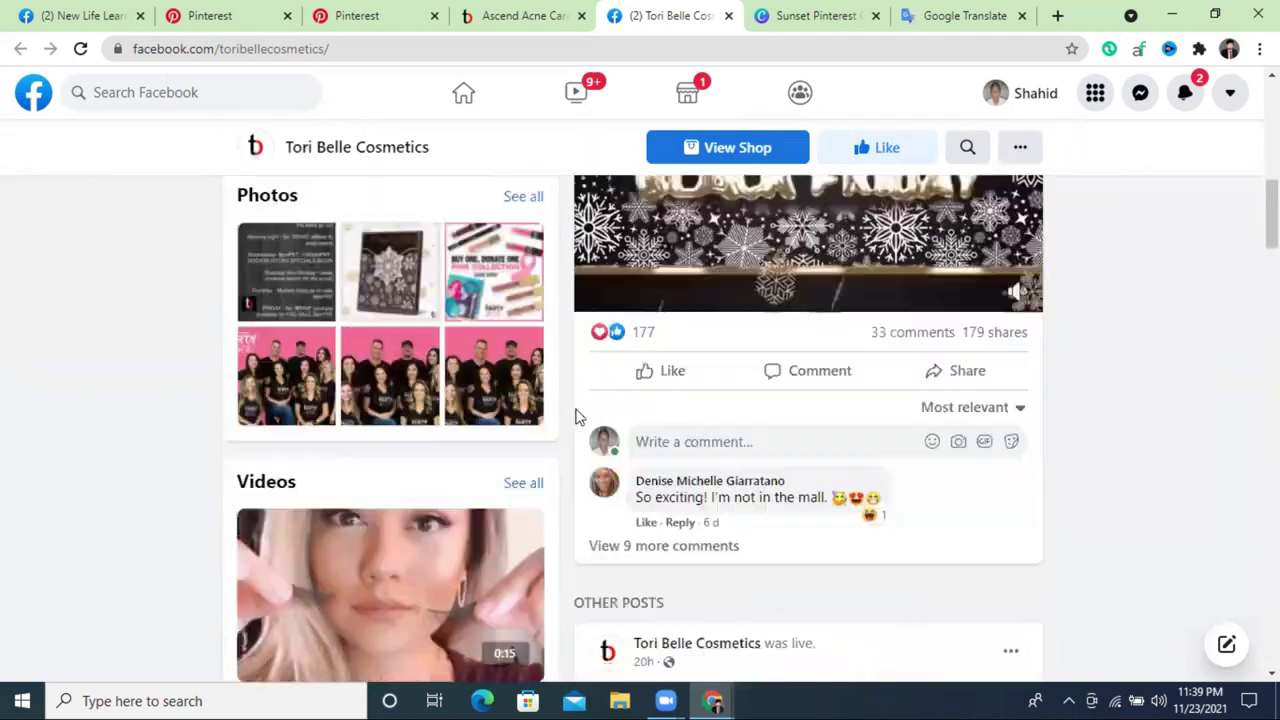
pyautogui.scroll(-4, 600, 415)
pyautogui.scroll(5, 800, 414)
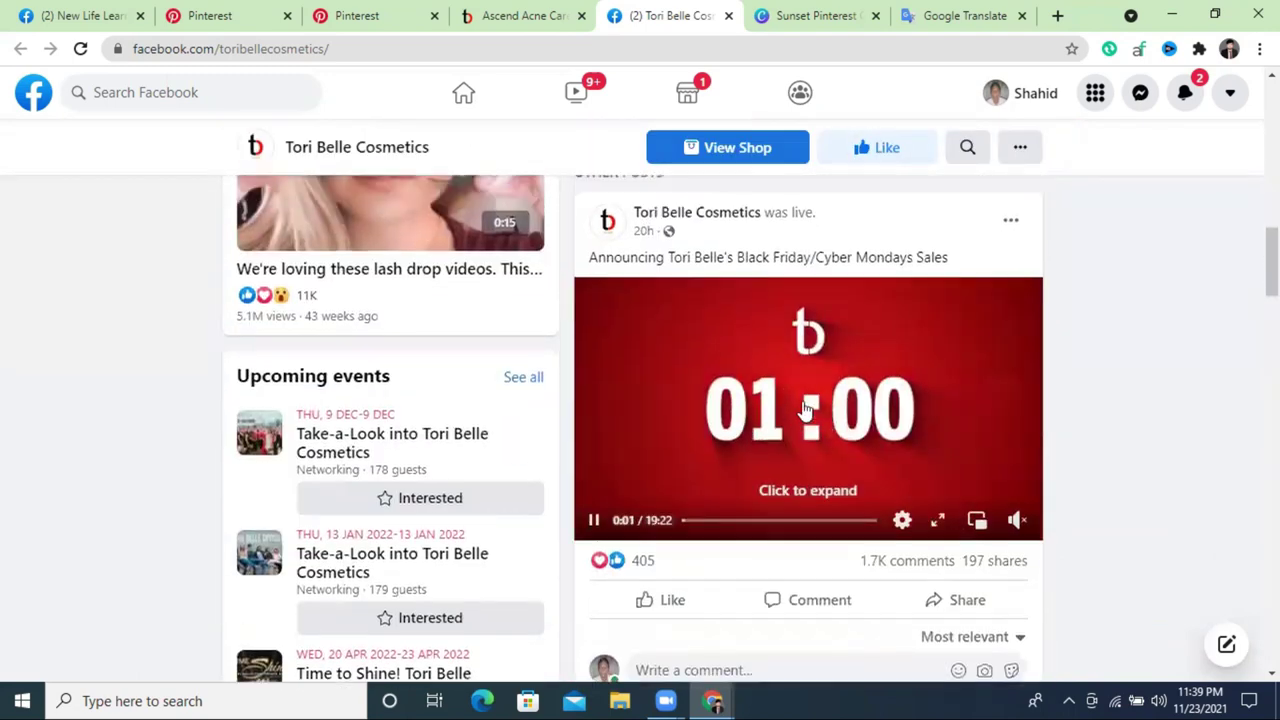
pyautogui.scroll(6, 805, 410)
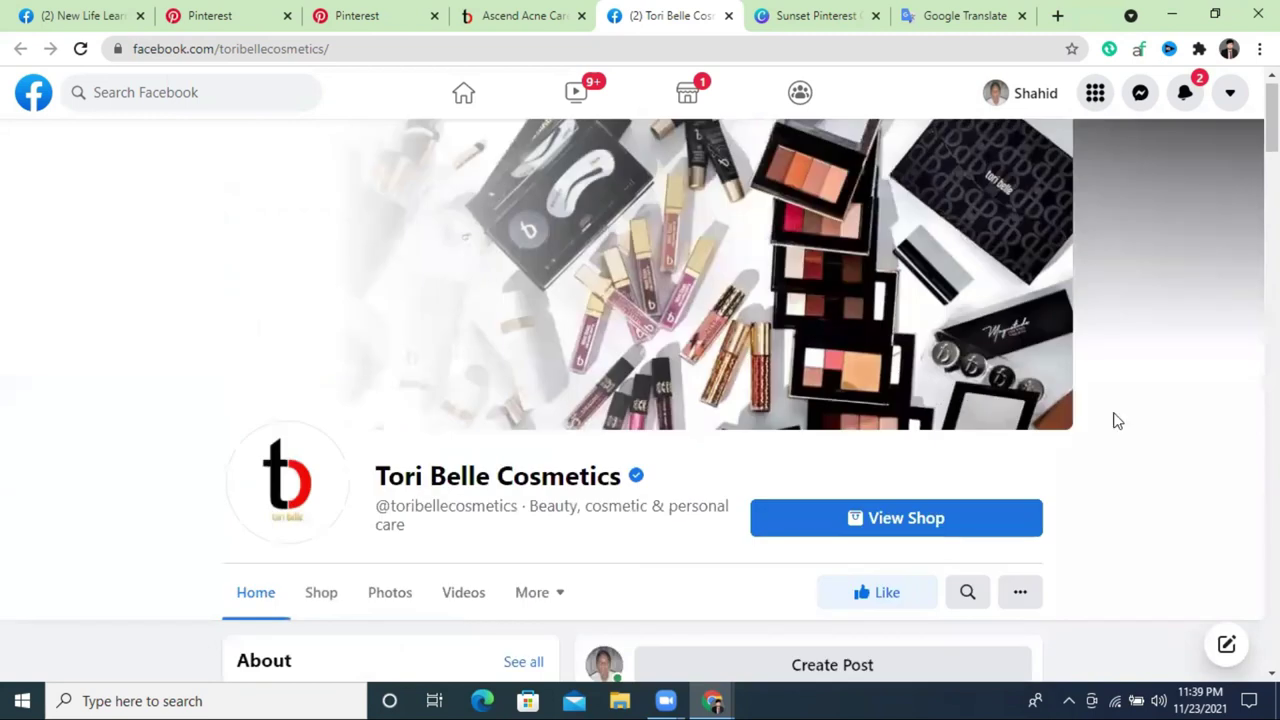
pyautogui.scroll(-3, 930, 468)
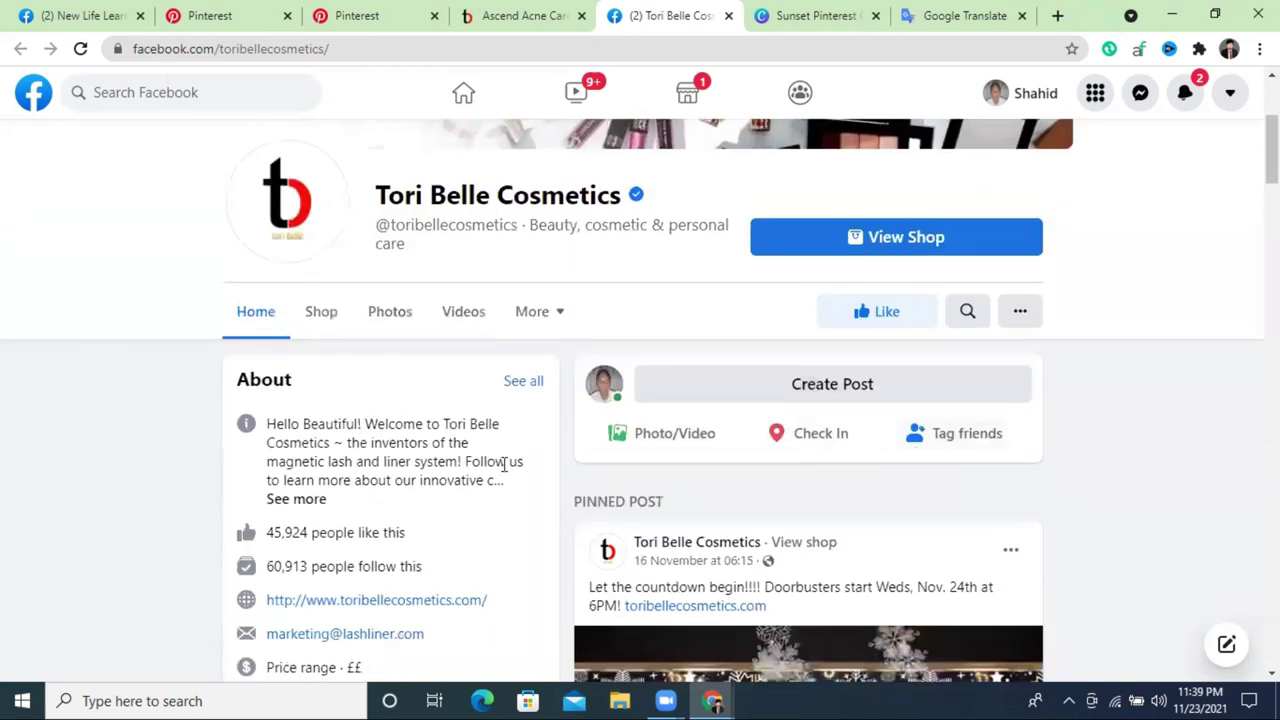
# Open the Tori Belle Cosmetics Twitter profile from the website's social links and examine its bio and follower details
pyautogui.click(500, 18)
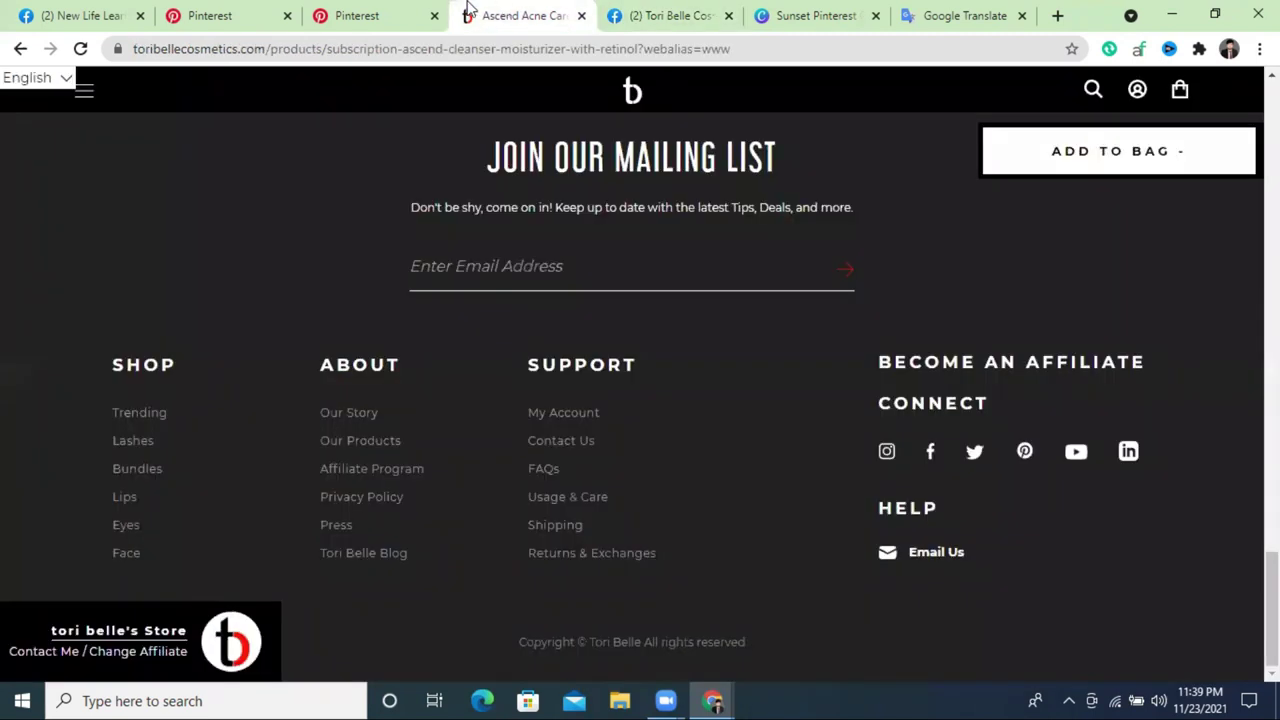
pyautogui.click(378, 12)
pyautogui.click(538, 10)
pyautogui.click(975, 453)
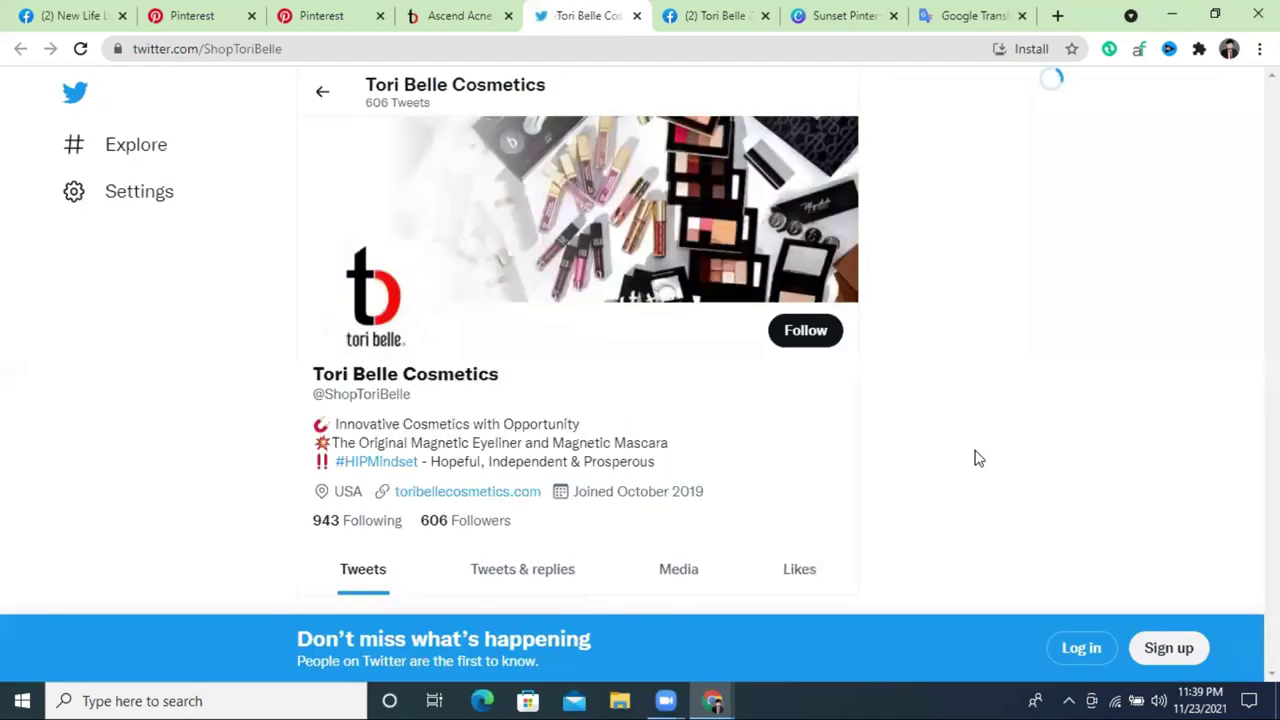
pyautogui.scroll(-1, 227, 233)
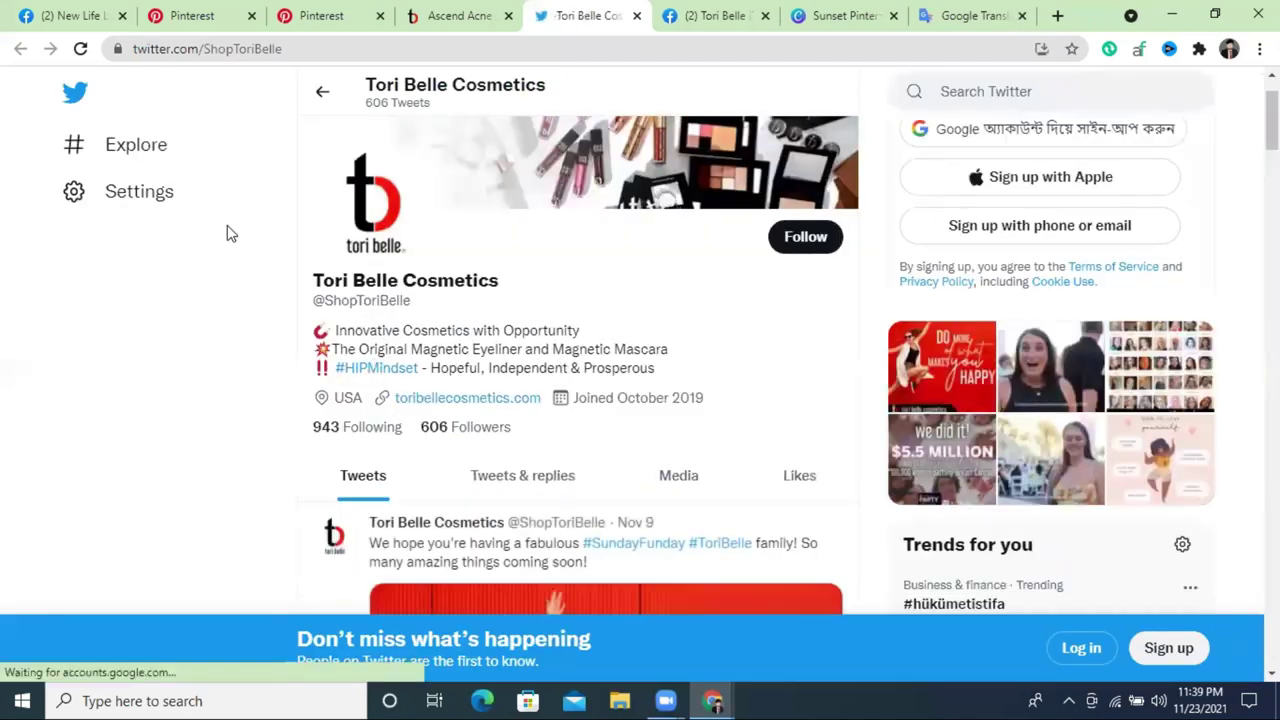
# Return to the Tori Belle product page and open the brand's Instagram profile from its social links
pyautogui.click(422, 12)
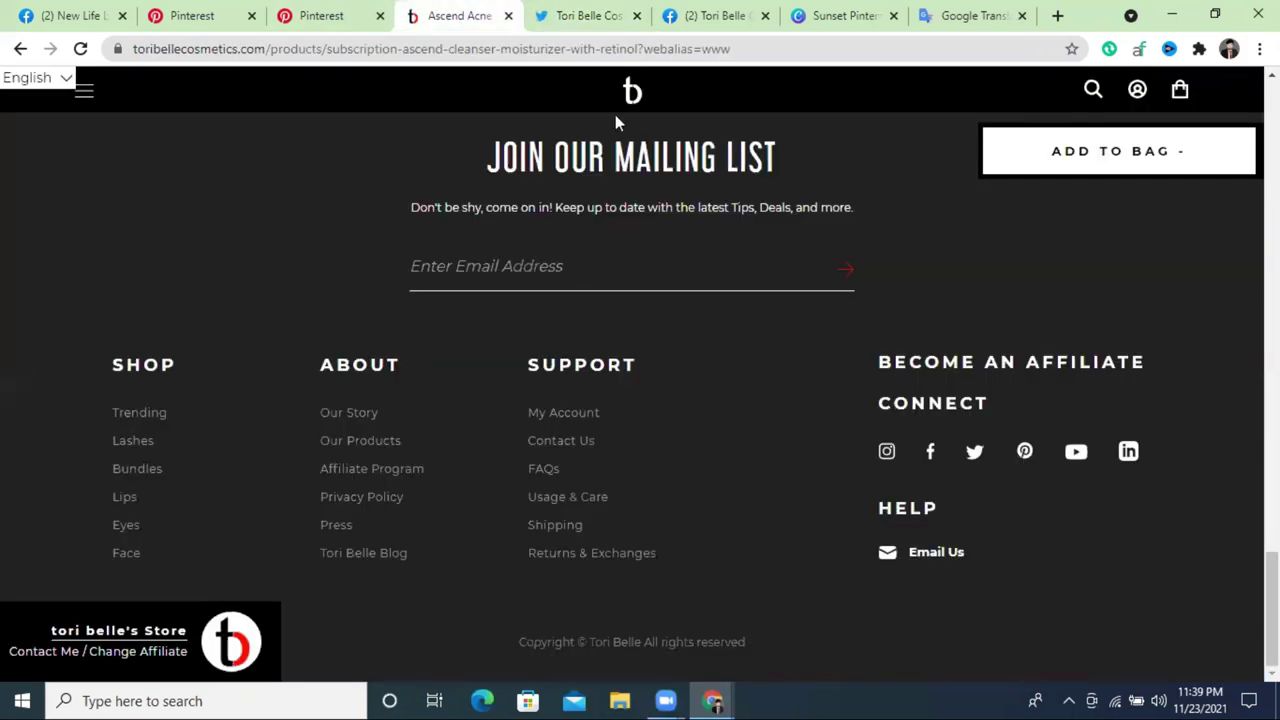
pyautogui.click(887, 452)
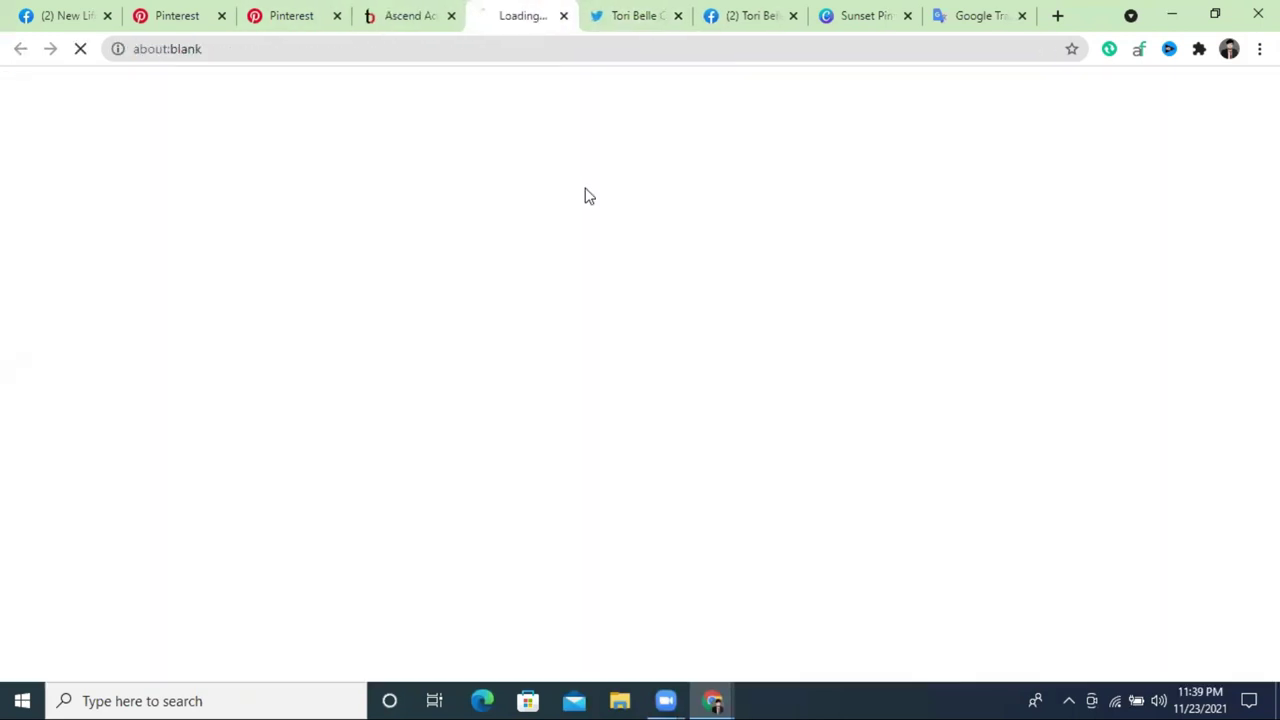